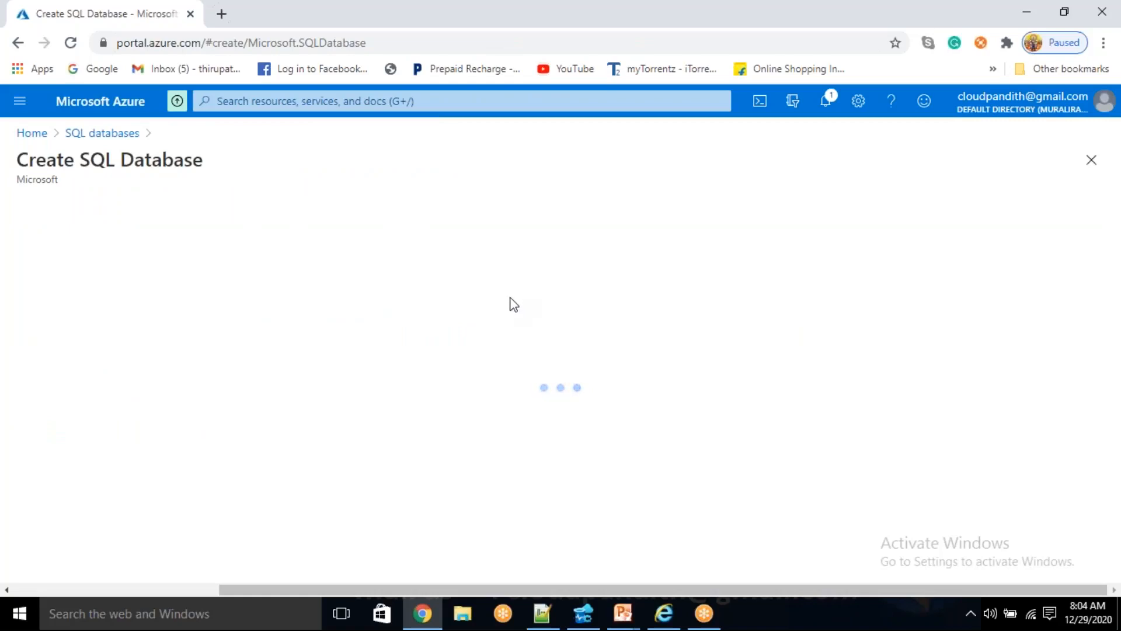
# - Create a new resource group named cloudpandith-BI-Master-Program for the SQL database
pyautogui.scroll(-4, 408, 350)
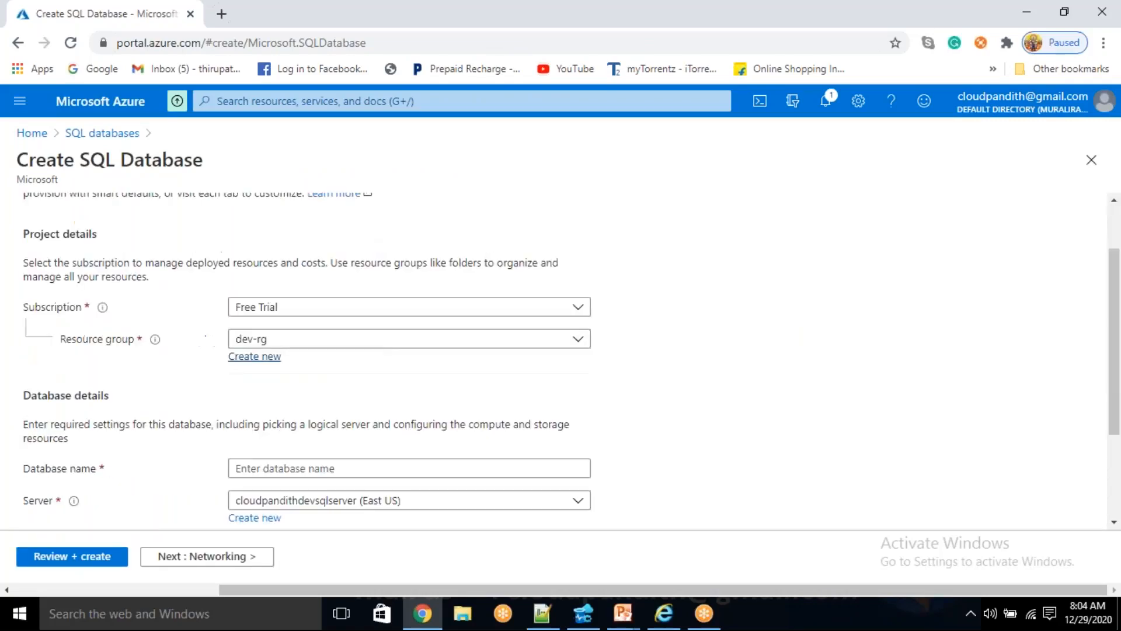
pyautogui.click(263, 195)
pyautogui.click(202, 236)
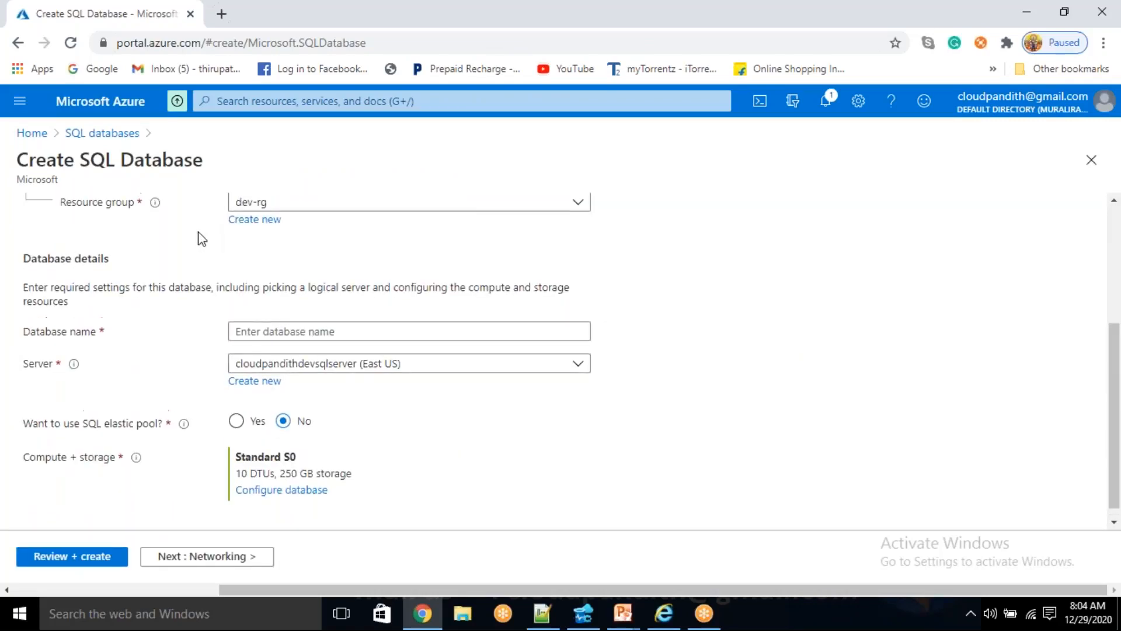
pyautogui.click(239, 209)
pyautogui.write('cloud')
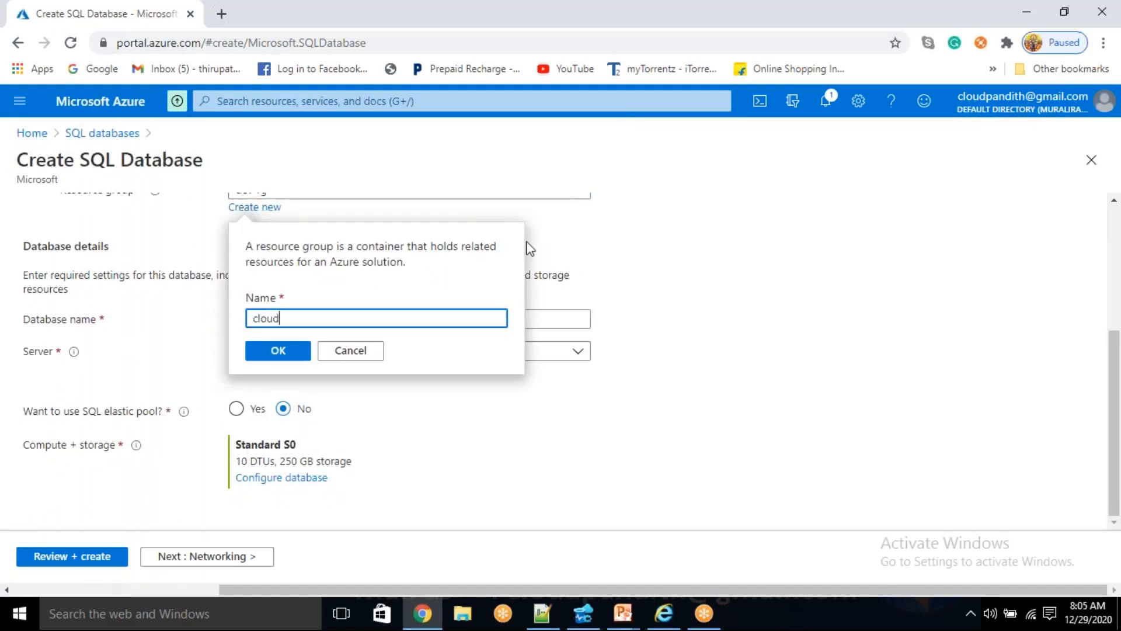
pyautogui.write('pandith-BI-Master-Program')
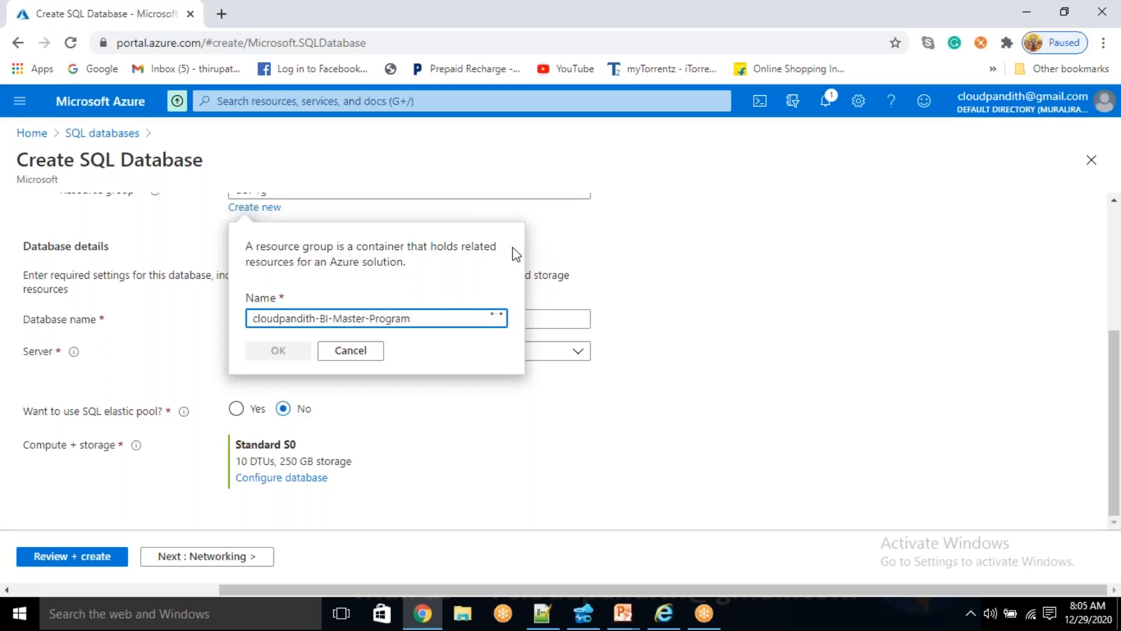
pyautogui.click(322, 357)
# - Name the database cloudpandithsqldb and begin a new server for it with the name cloudpandithsqlserver
pyautogui.click(270, 400)
pyautogui.write('cloudpandithsqldb')
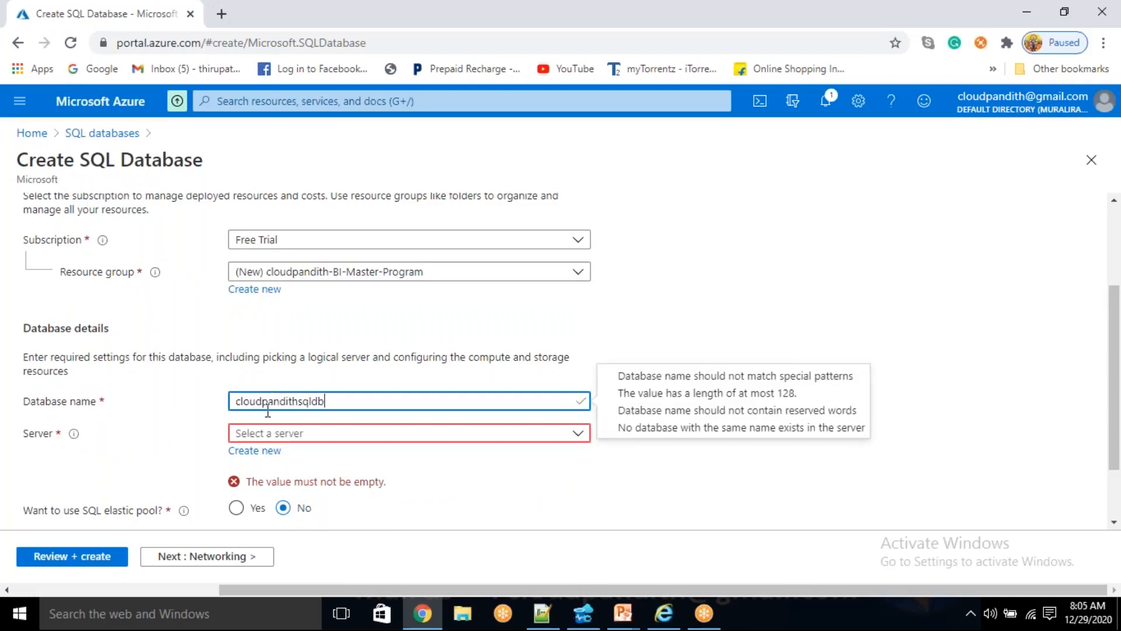
pyautogui.click(251, 454)
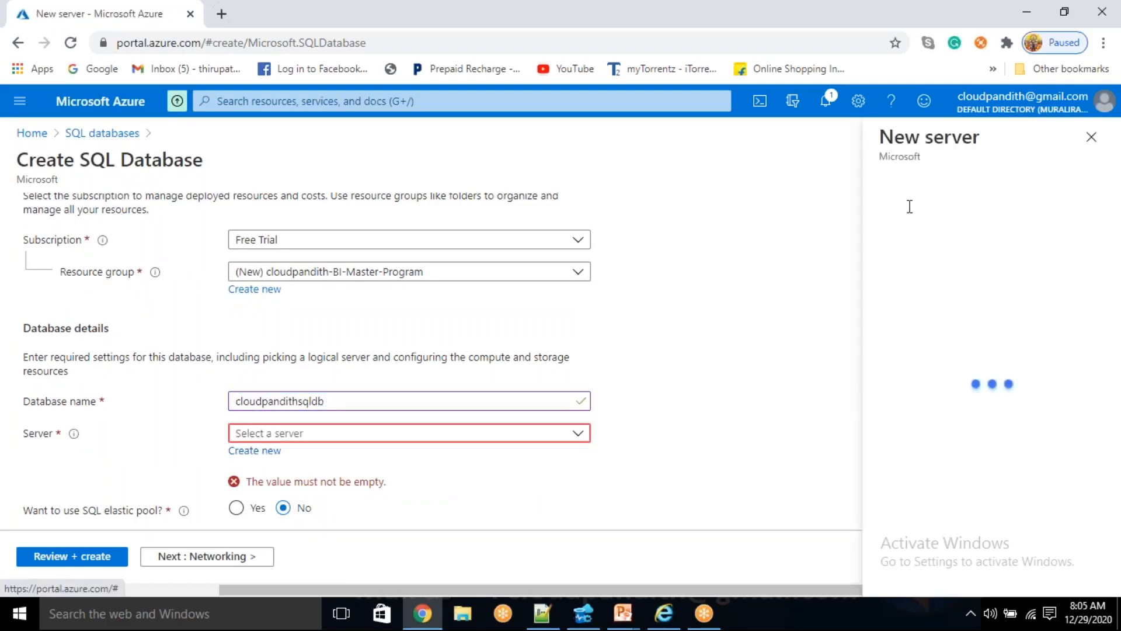
pyautogui.write('cloudpandithsqlserver')
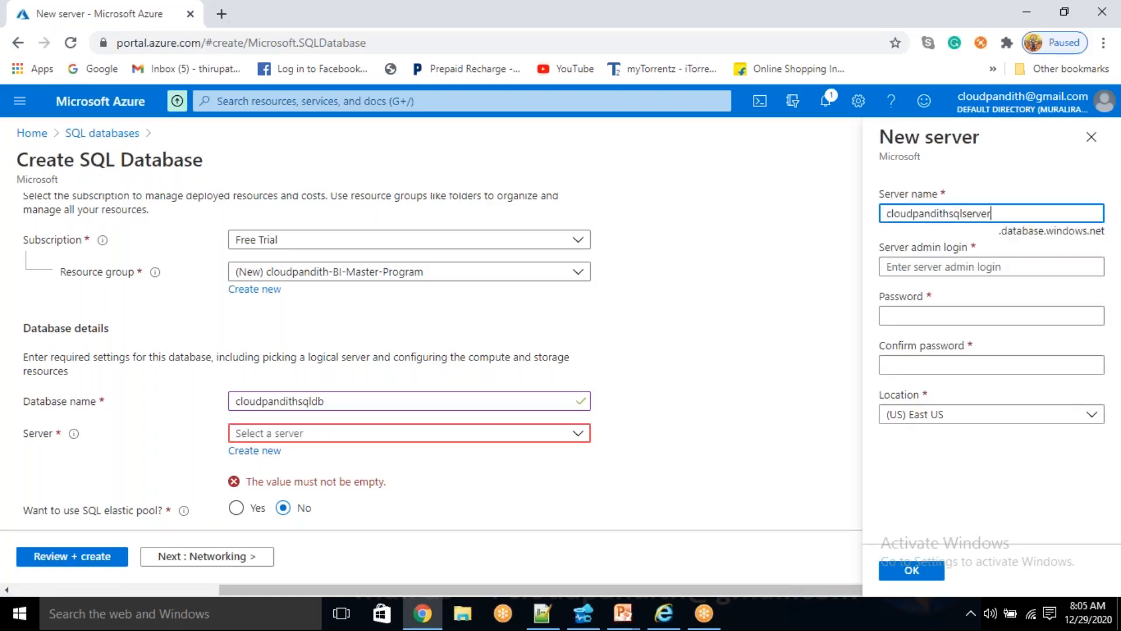
# - Enter the new server's admin login name and its password
pyautogui.press('Tab')
pyautogui.write('mallaiah')
pyautogui.press('Tab')
pyautogui.write('*')
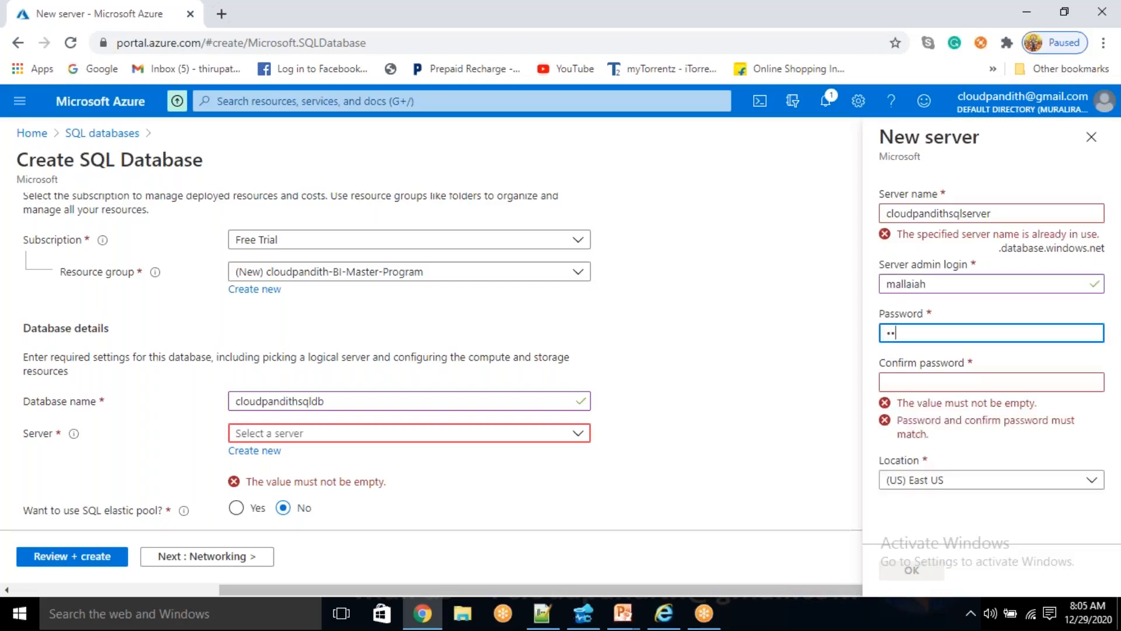
pyautogui.write('*******')
# - Change the server name to cloudpandithsqlserver1229 and fill in the confirmation of the admin password
pyautogui.click(1002, 216)
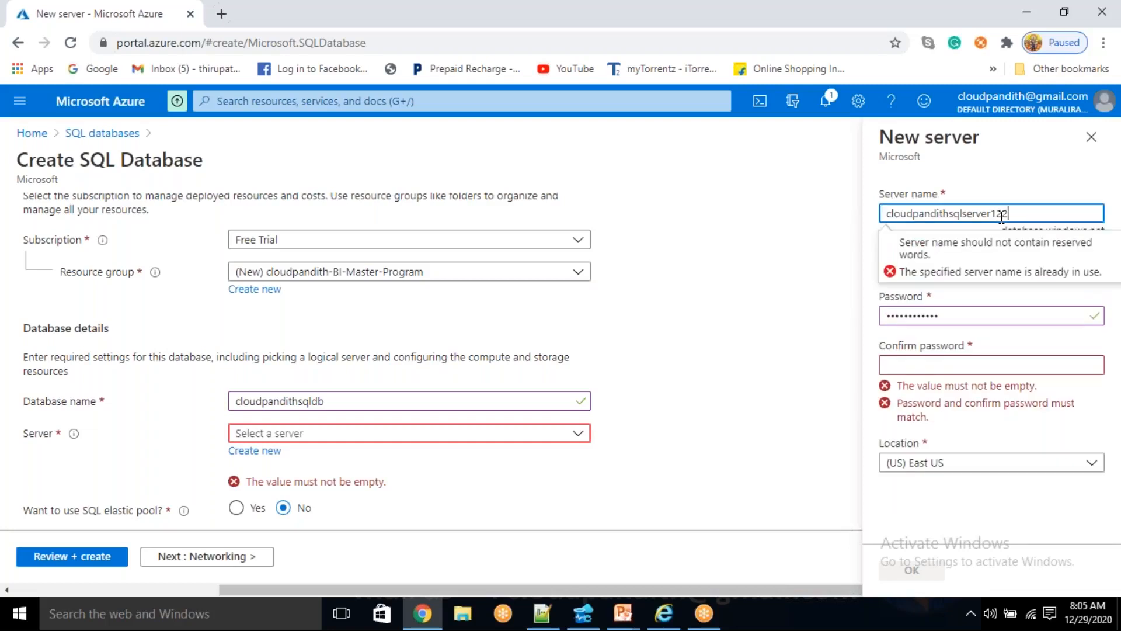
pyautogui.click(1039, 202)
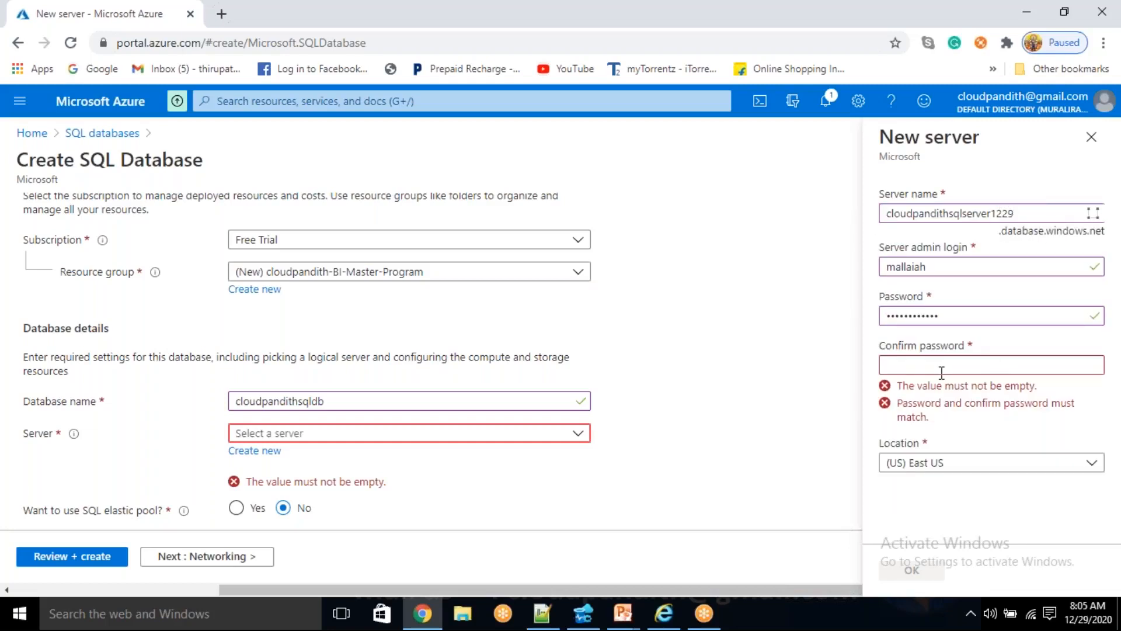
pyautogui.click(941, 371)
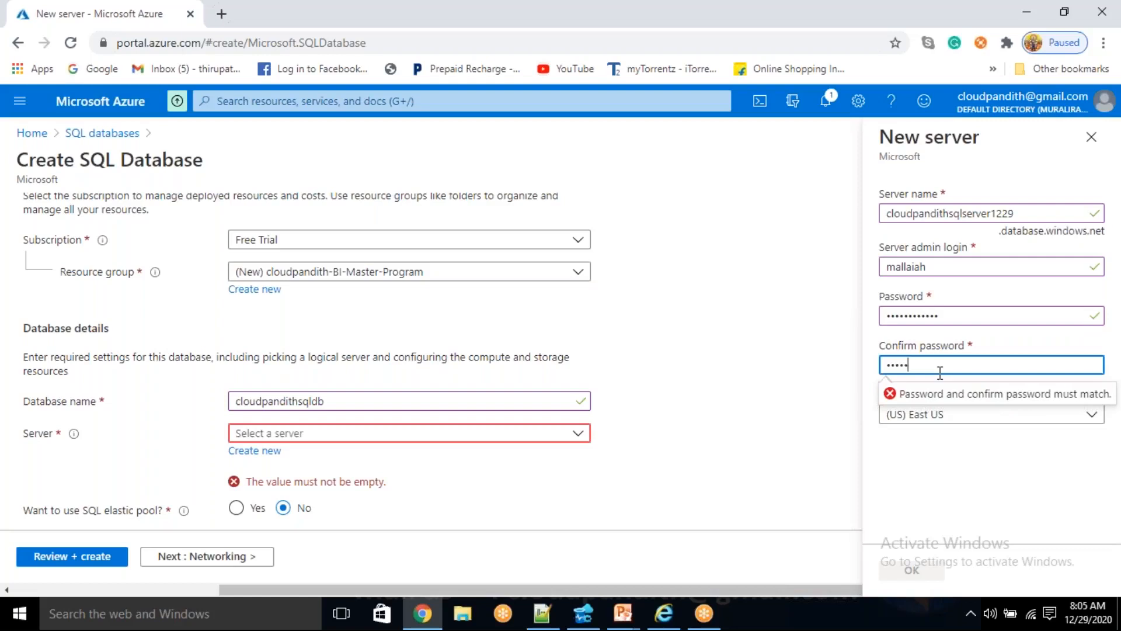
pyautogui.write('••')
pyautogui.click(982, 494)
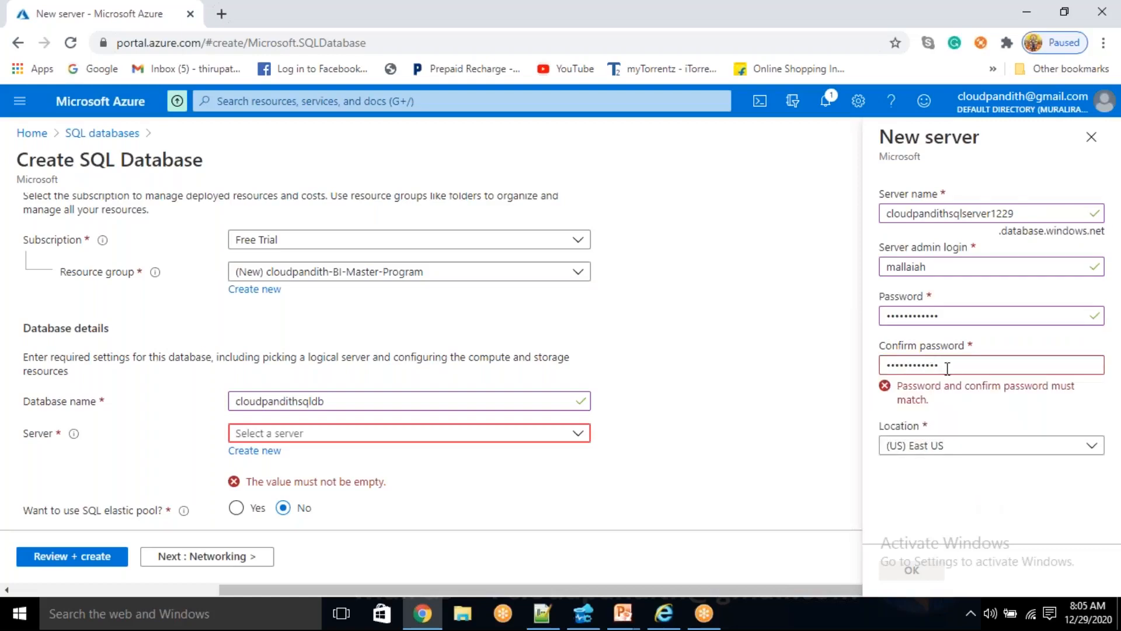
# - Re-enter the confirmation password to match the admin password and accept the new server
pyautogui.doubleClick(948, 369)
pyautogui.press('BackSpace')
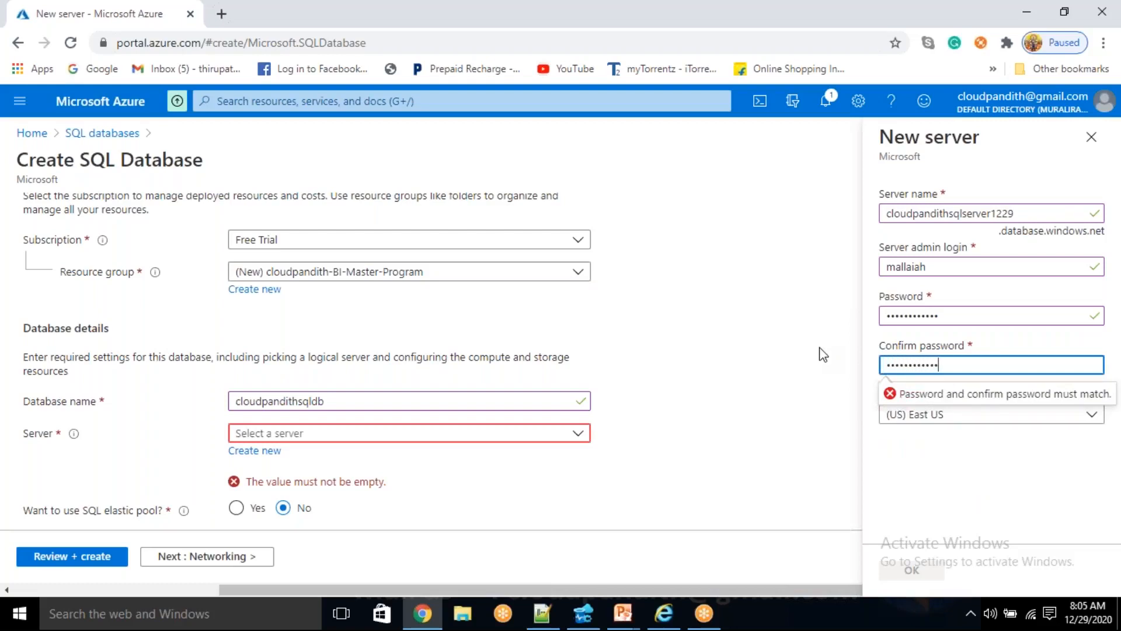
pyautogui.click(1013, 525)
pyautogui.click(912, 569)
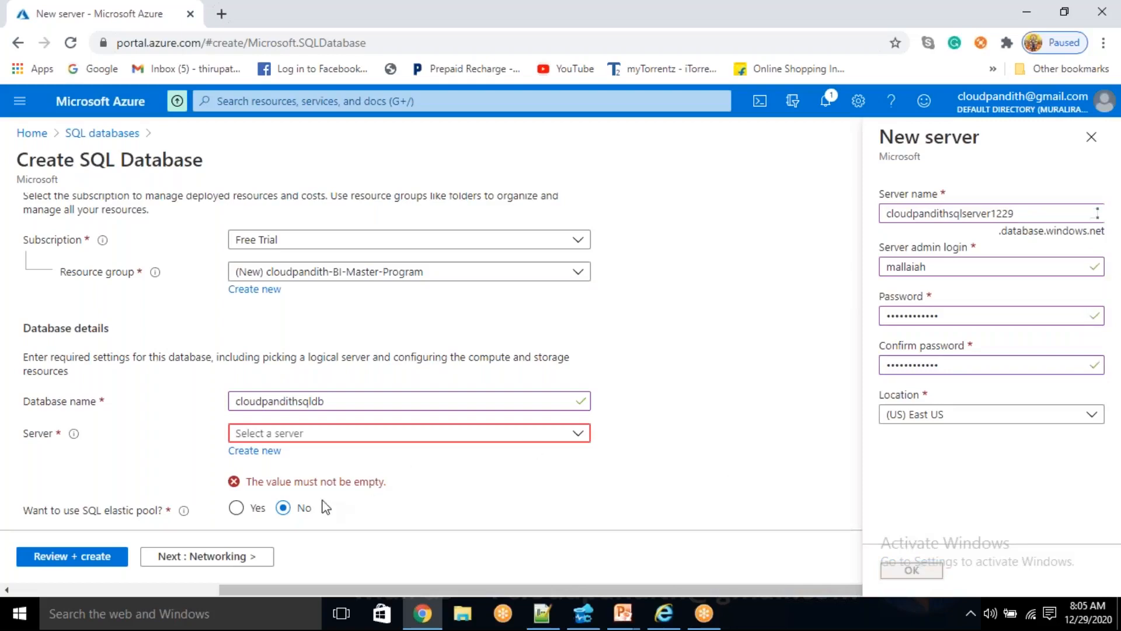
# - Review the SQL database configuration with its default Standard S0 compute and submit it for creation
pyautogui.scroll(-2, 308, 492)
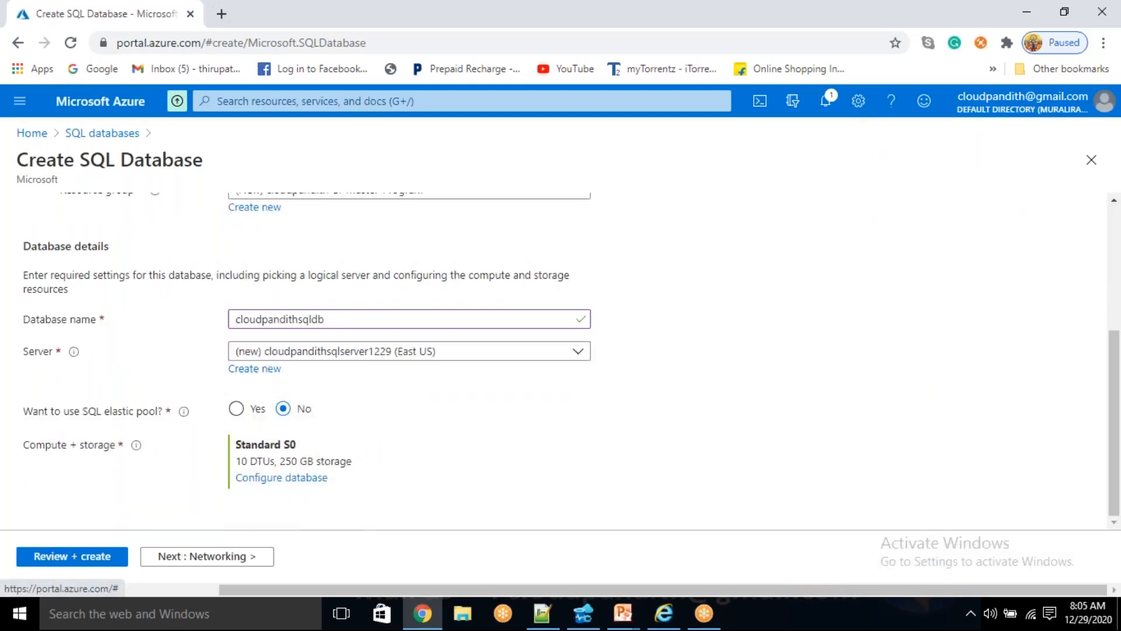
pyautogui.click(108, 558)
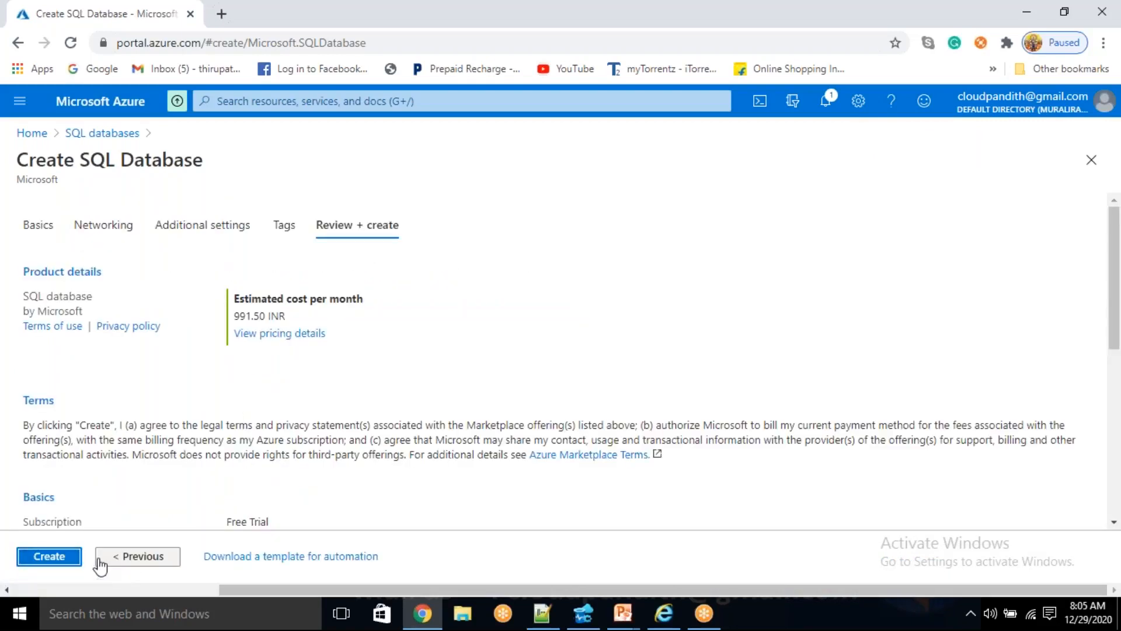
pyautogui.click(56, 557)
# - Open the Azure portal home page at portal.azure.com in a new browser tab, re-entering the address if loading fails
pyautogui.click(221, 13)
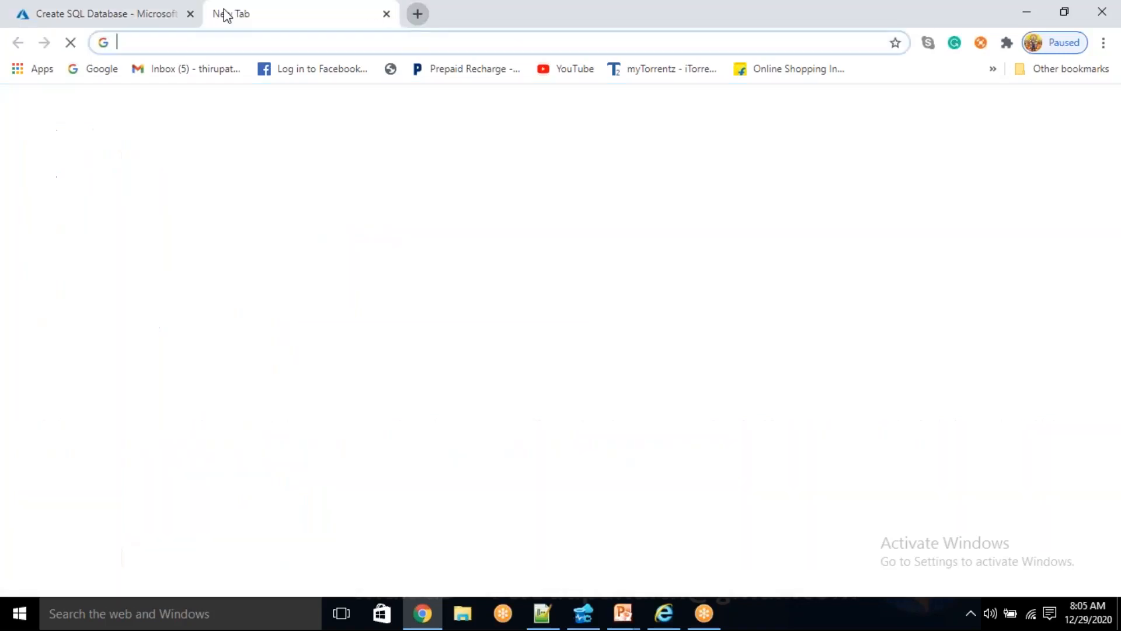
pyautogui.write('porta')
pyautogui.press('Return')
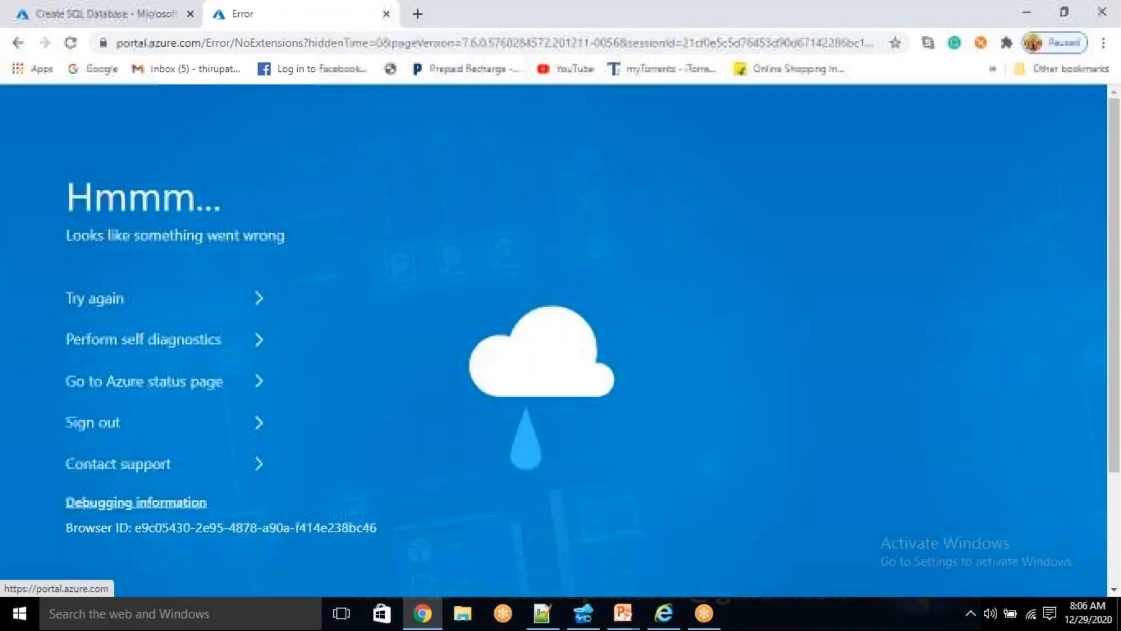
pyautogui.click(183, 43)
pyautogui.press('BackSpace')
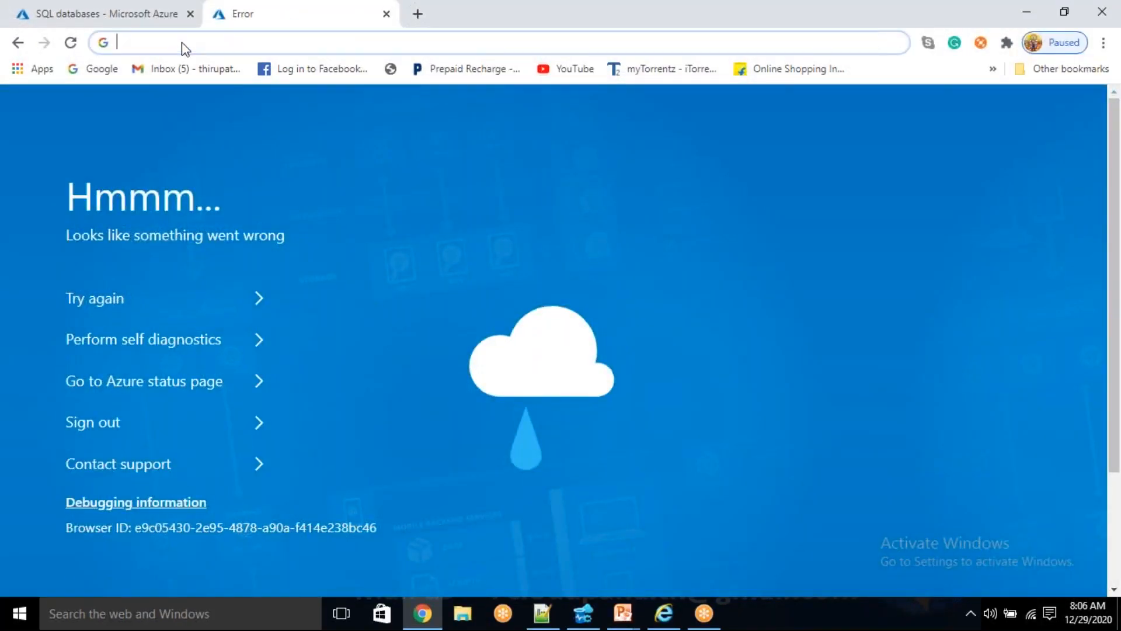
pyautogui.write('portal.azure.com')
pyautogui.press('Return')
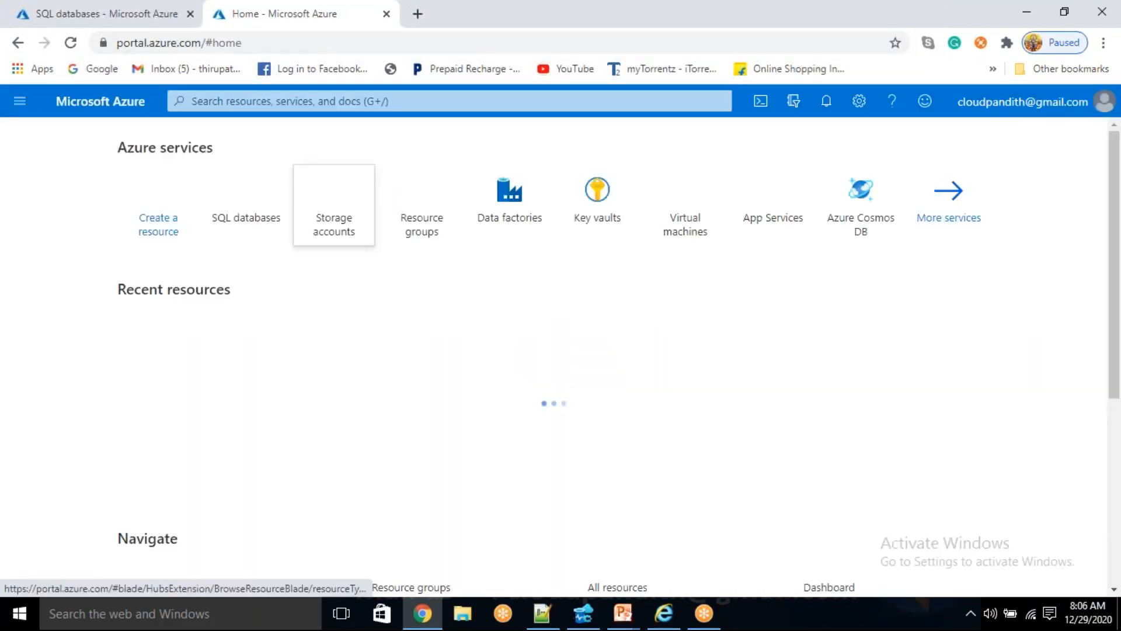
# - Start a new storage account and assign it to the cloudpandith-BI-Master-Program resource group
pyautogui.click(328, 193)
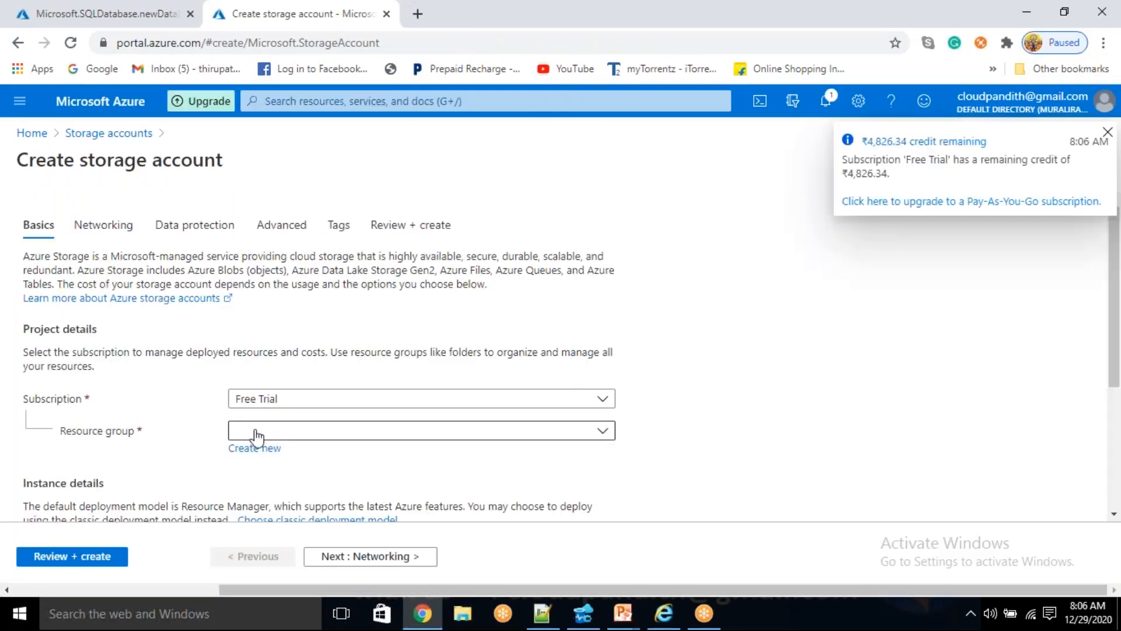
pyautogui.click(255, 431)
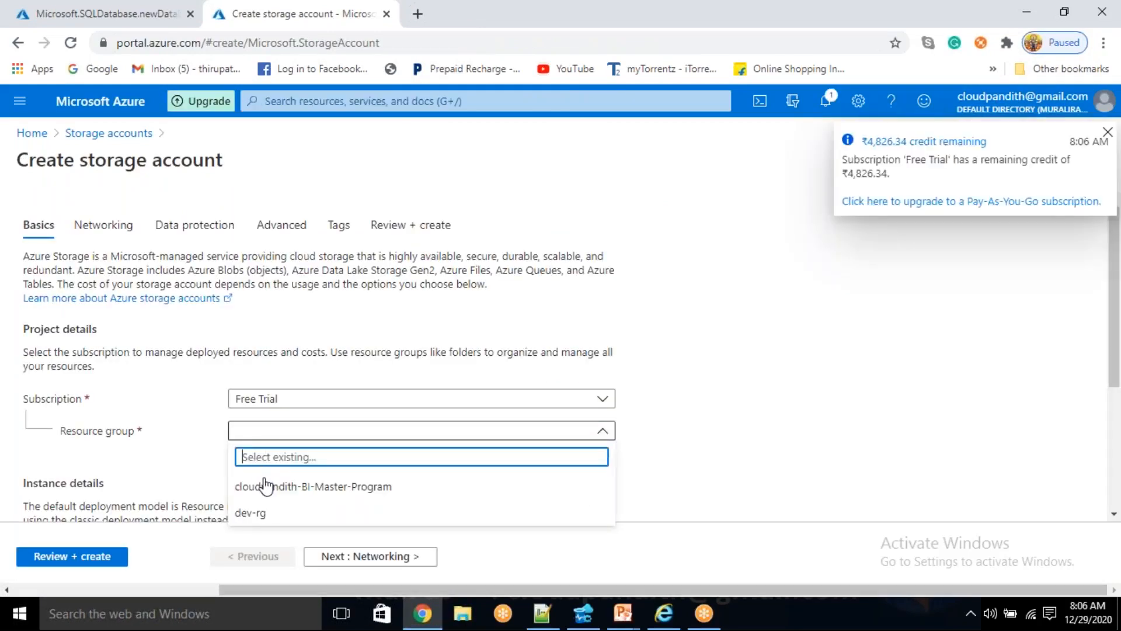
pyautogui.click(264, 487)
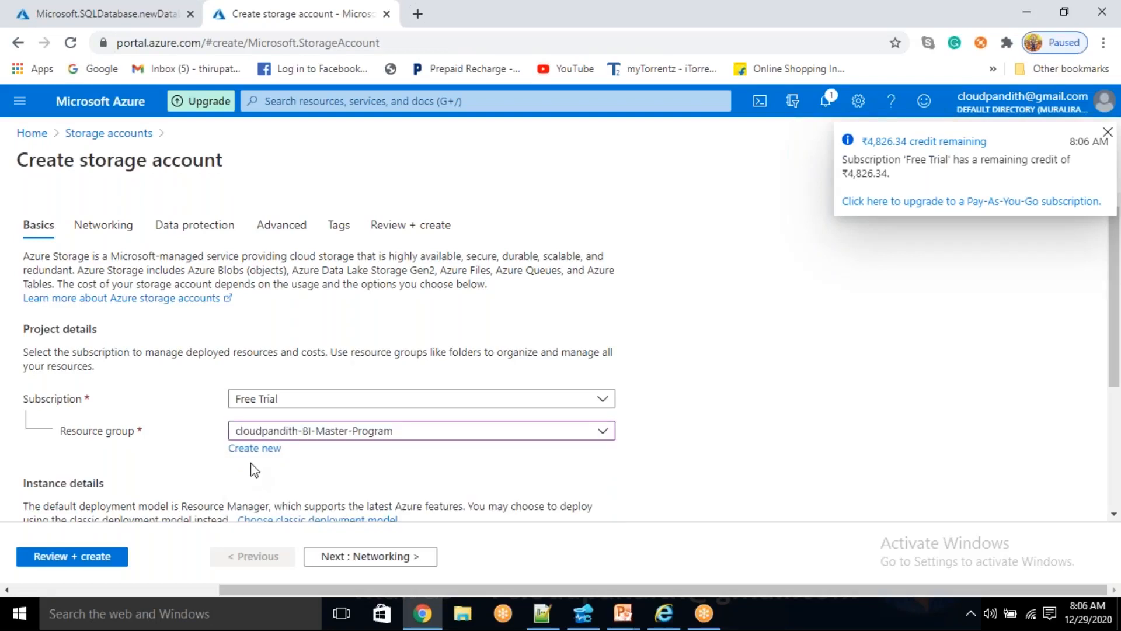
# - Name the storage account cloudpandithadlsv2store
pyautogui.scroll(-3, 224, 428)
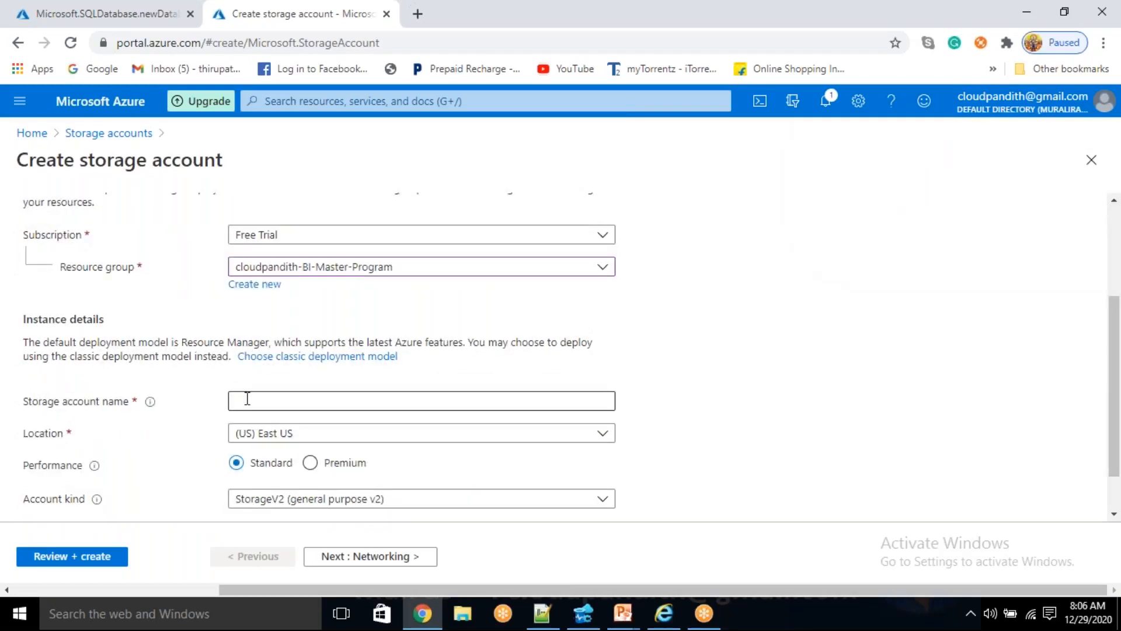
pyautogui.click(247, 401)
pyautogui.write('CLOUDP')
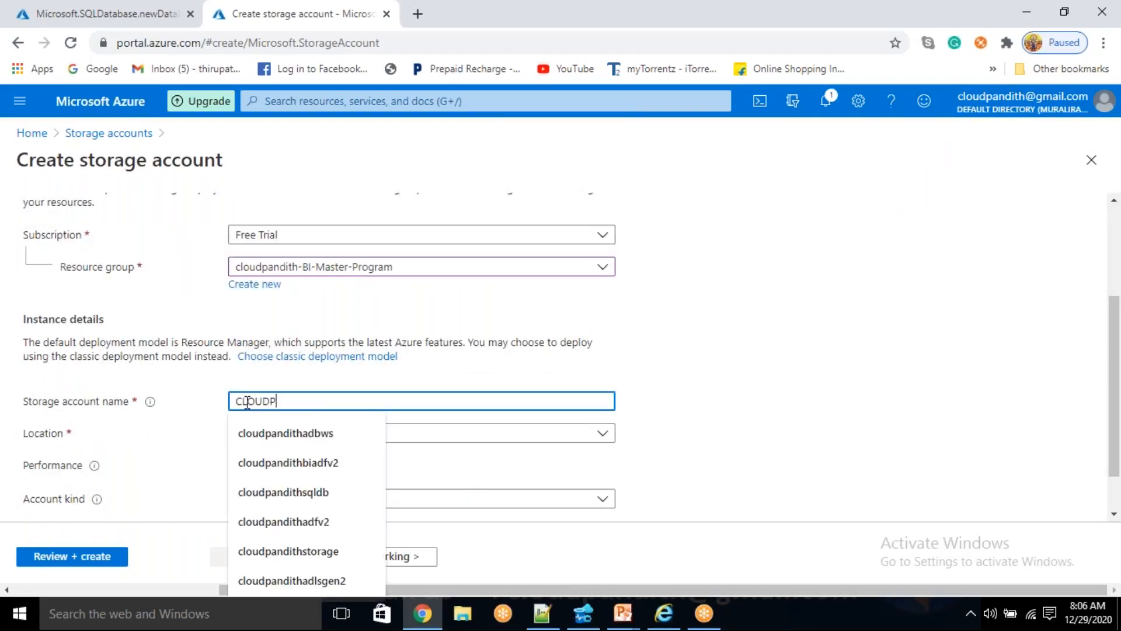
pyautogui.write('AN')
pyautogui.press('BackSpace')
pyautogui.press('BackSpace')
pyautogui.press('BackSpace')
pyautogui.press('BackSpace')
pyautogui.press('BackSpace')
pyautogui.press('BackSpace')
pyautogui.press('BackSpace')
pyautogui.press('BackSpace')
pyautogui.write('cloudpandithadlsv2')
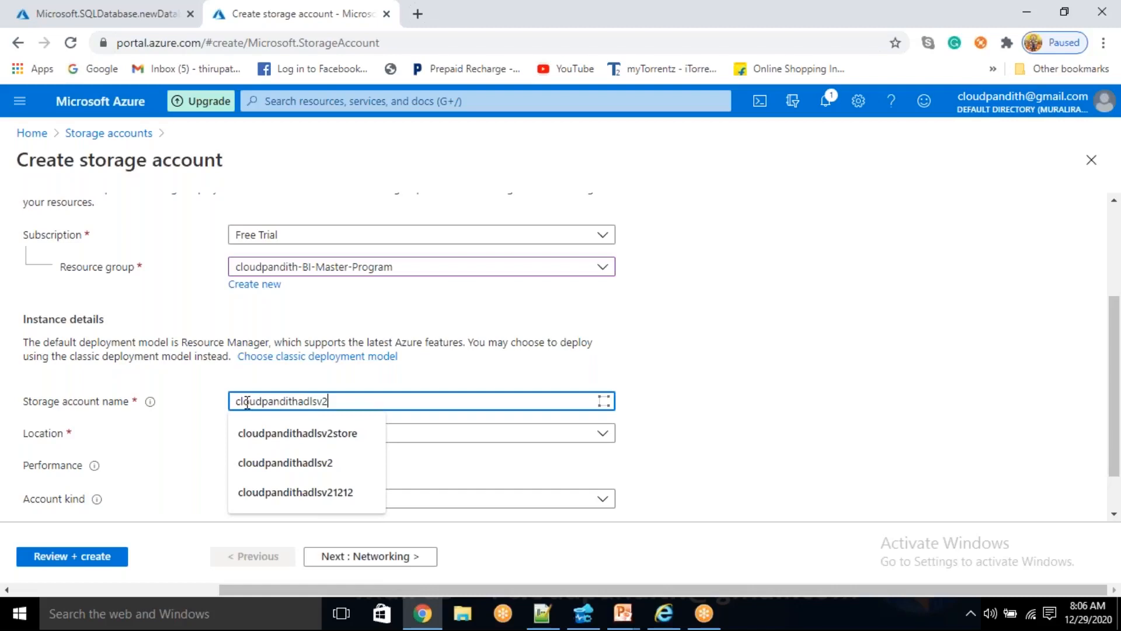
pyautogui.write('store')
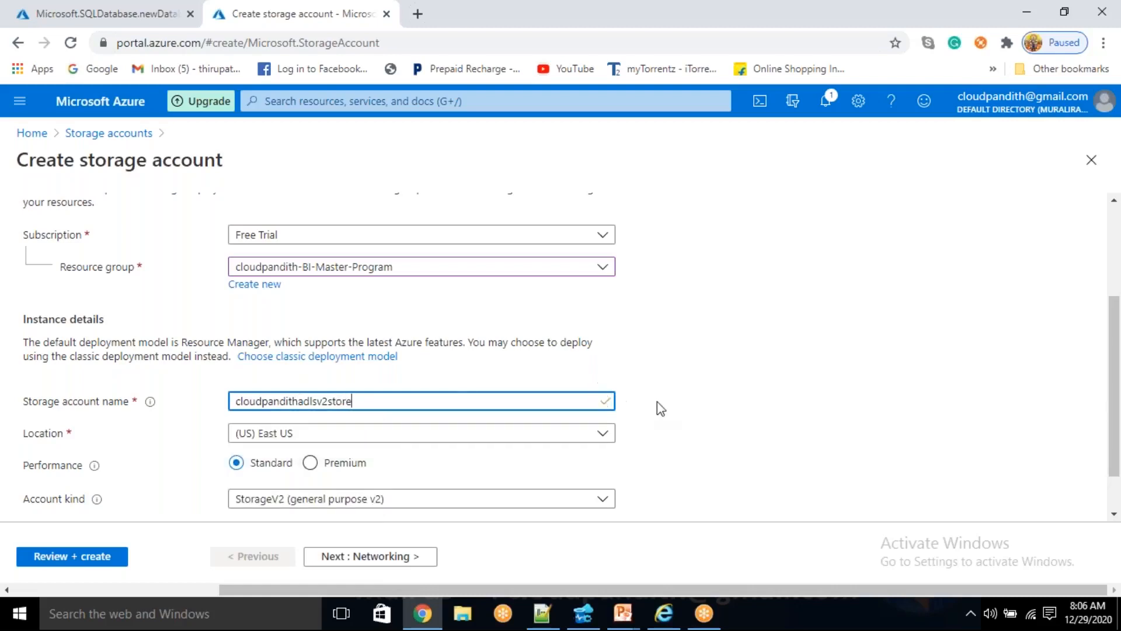
# - Enable the Data Lake Storage Gen2 hierarchical namespace in the storage account's advanced settings
pyautogui.click(395, 558)
pyautogui.click(398, 559)
pyautogui.click(397, 559)
pyautogui.scroll(-3, 308, 451)
pyautogui.click(308, 445)
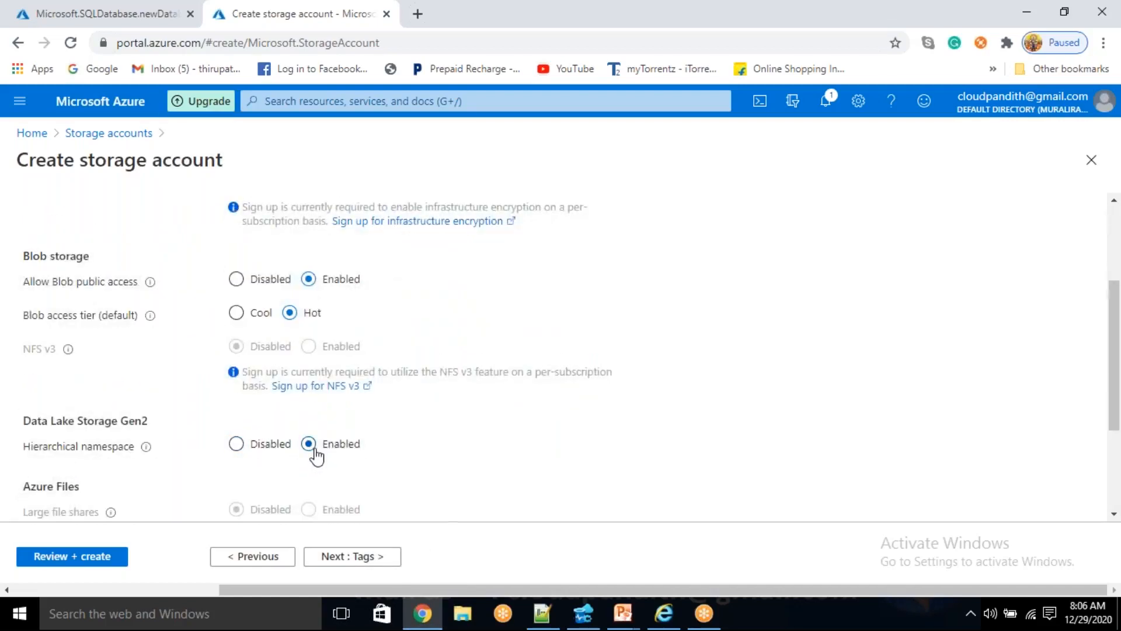
# - Validate the storage account configuration and submit it for creation
pyautogui.click(43, 567)
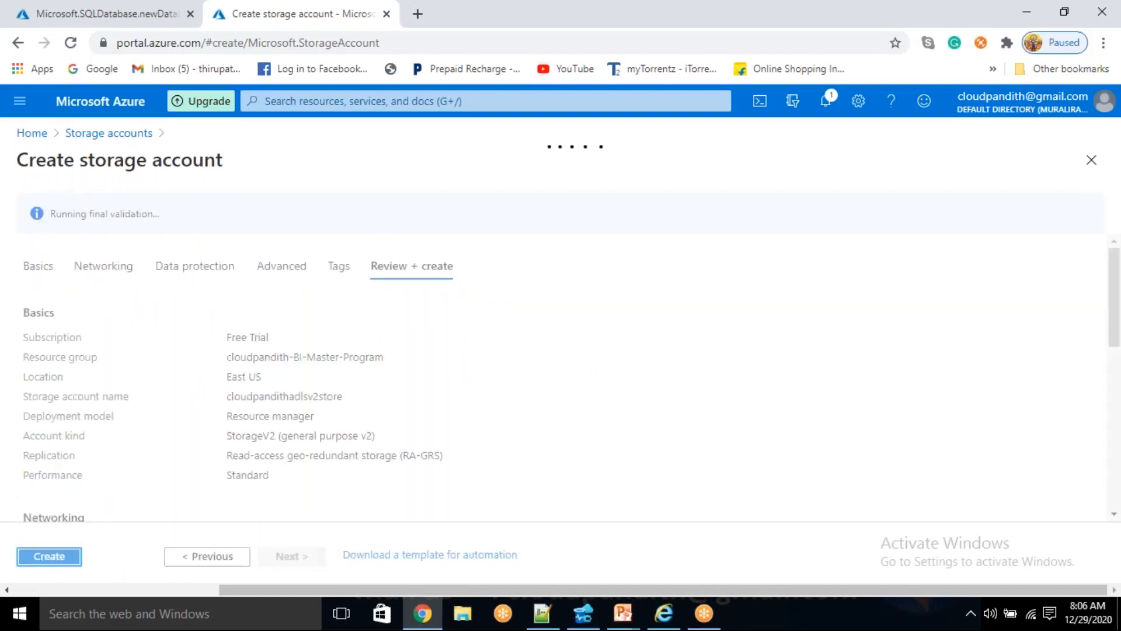
pyautogui.click(49, 556)
pyautogui.click(120, 12)
pyautogui.click(292, 13)
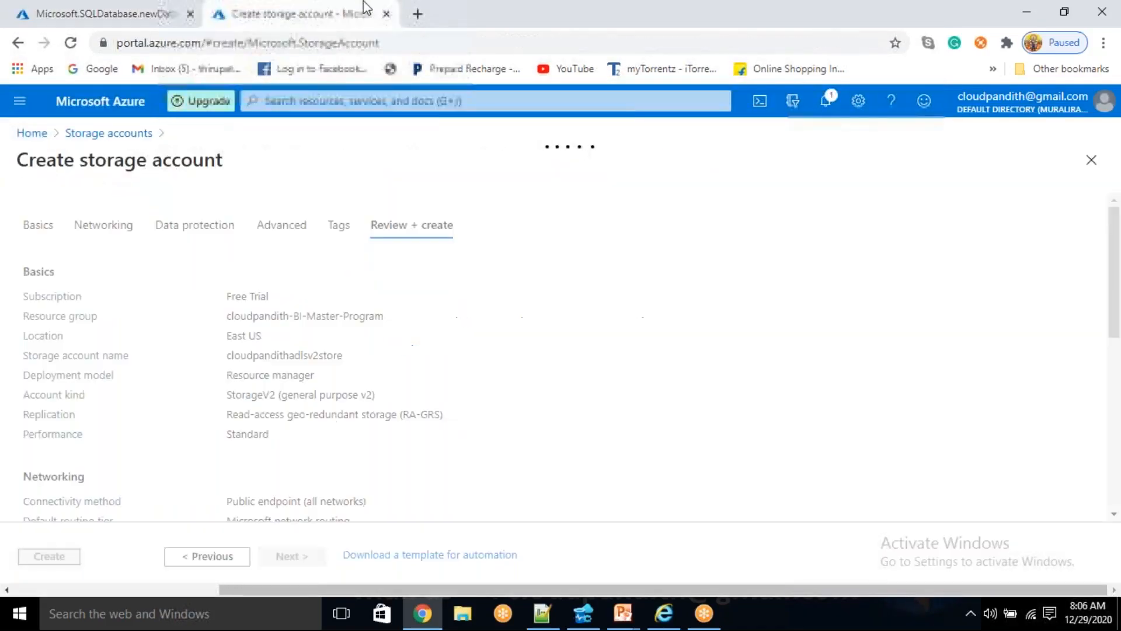
# - Open the Azure portal in another new browser tab and start creating a new data factory
pyautogui.click(418, 14)
pyautogui.write('po')
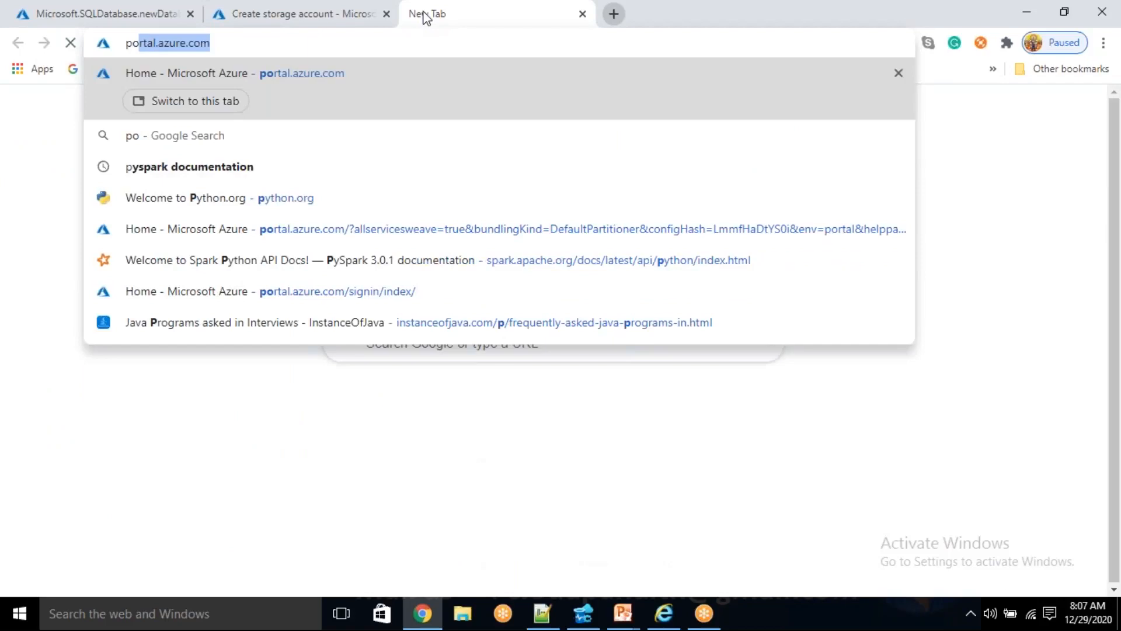
pyautogui.press('Return')
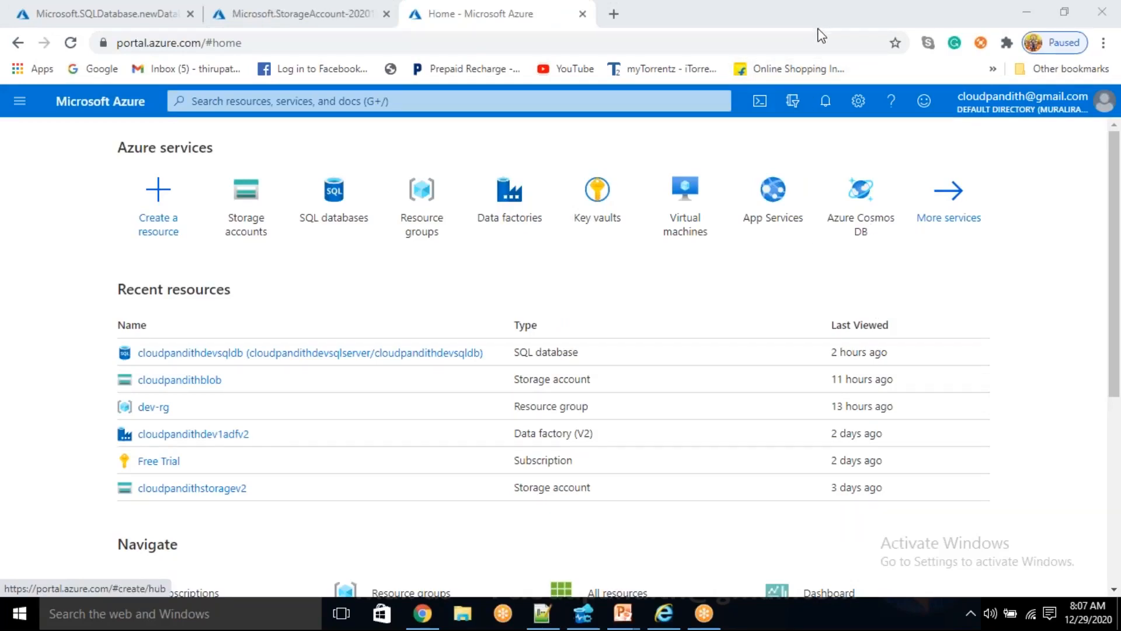
pyautogui.click(510, 233)
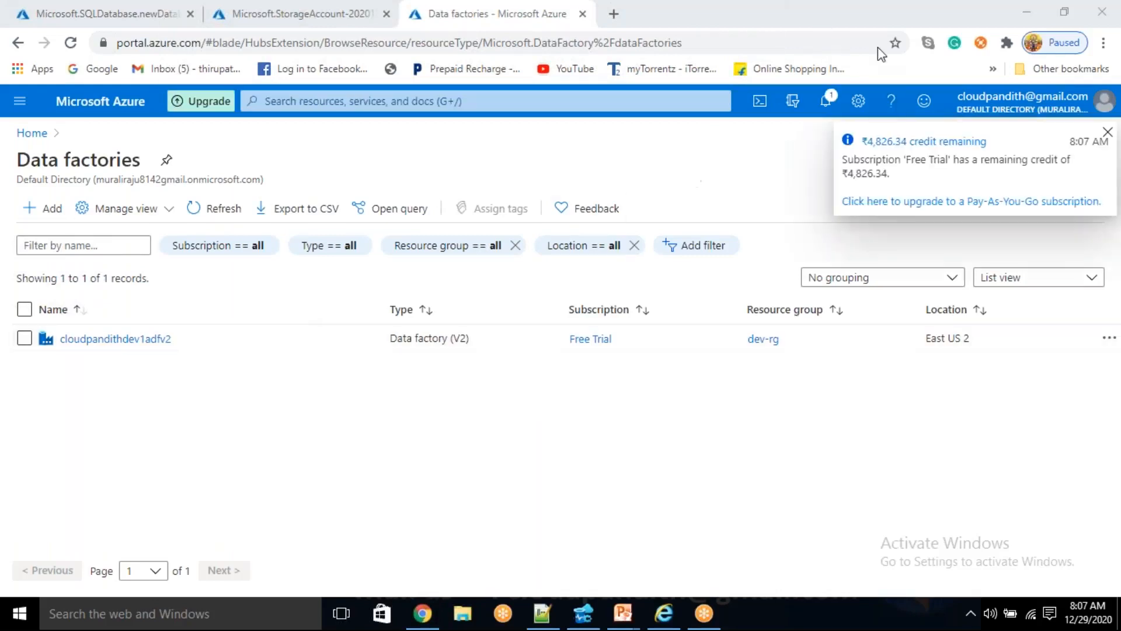
pyautogui.click(30, 211)
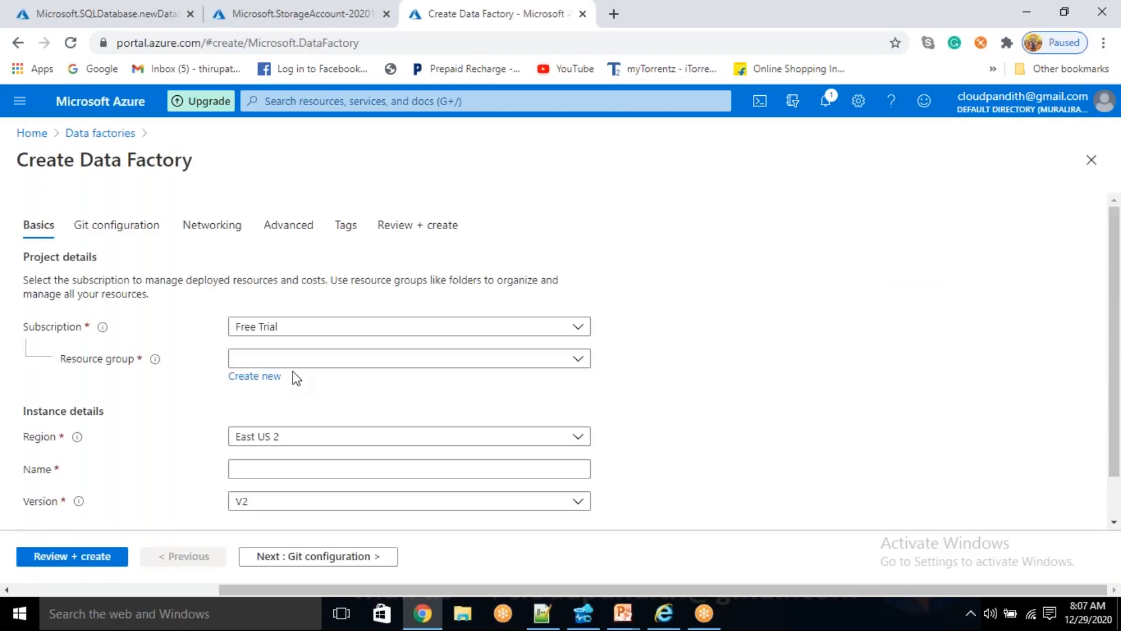
# - Assign the data factory to the cloudpandith-BI-Master-Program resource group and name it cloudpandithadfv21229
pyautogui.click(292, 364)
pyautogui.click(274, 414)
pyautogui.scroll(-1, 267, 420)
pyautogui.click(267, 420)
pyautogui.write('cloudpandithad')
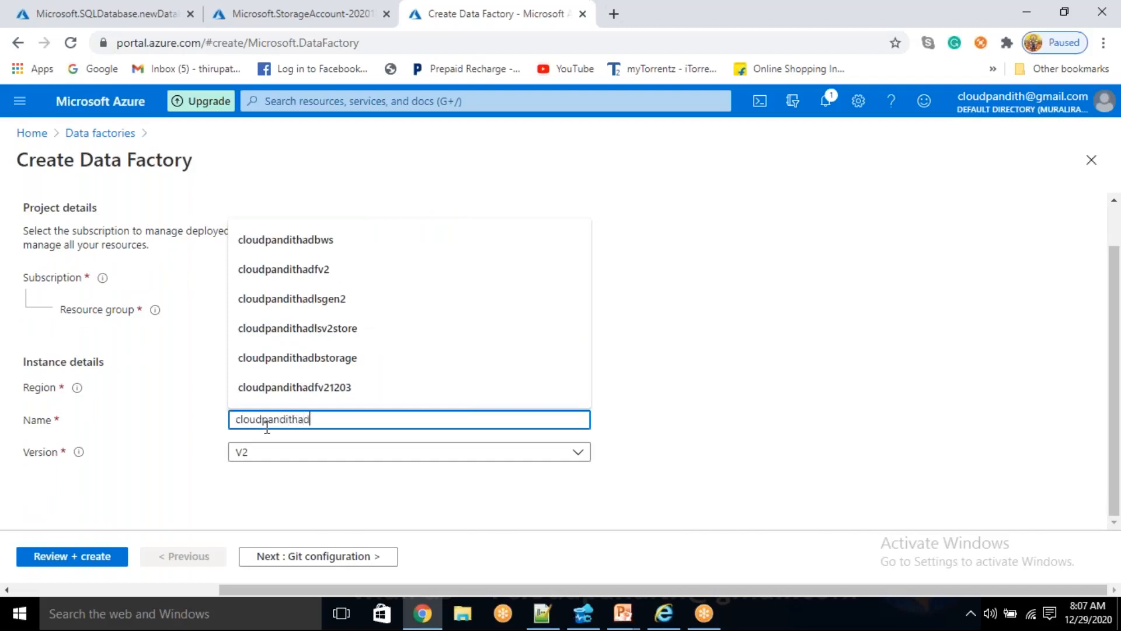
pyautogui.write('fv21229')
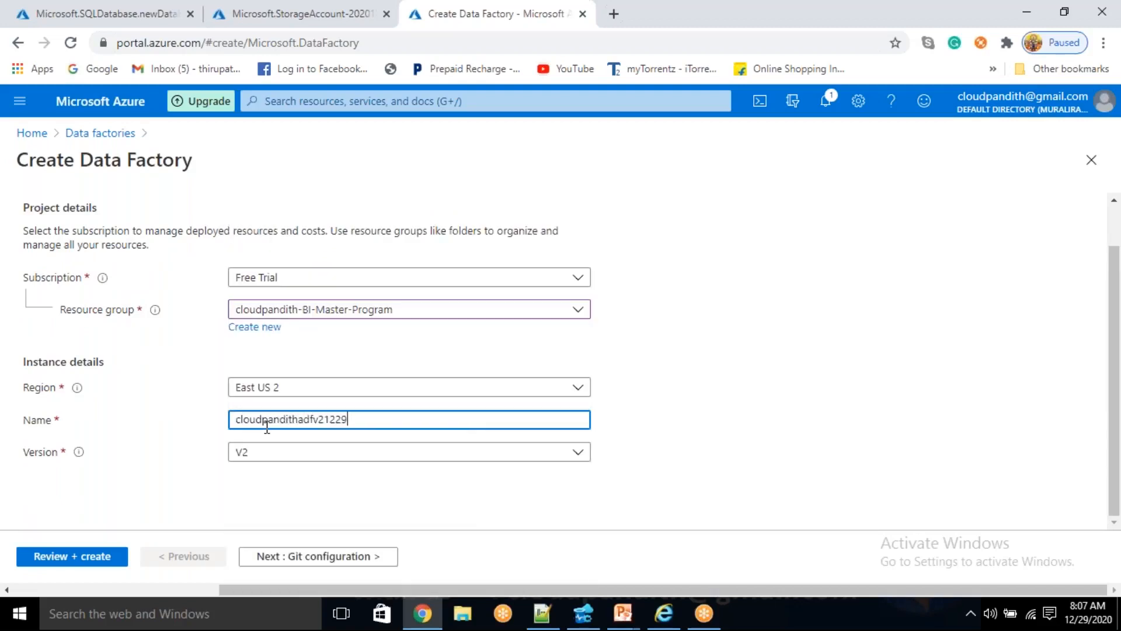
# - Defer the data factory's Git configuration, then validate the settings and submit the factory for creation
pyautogui.click(321, 557)
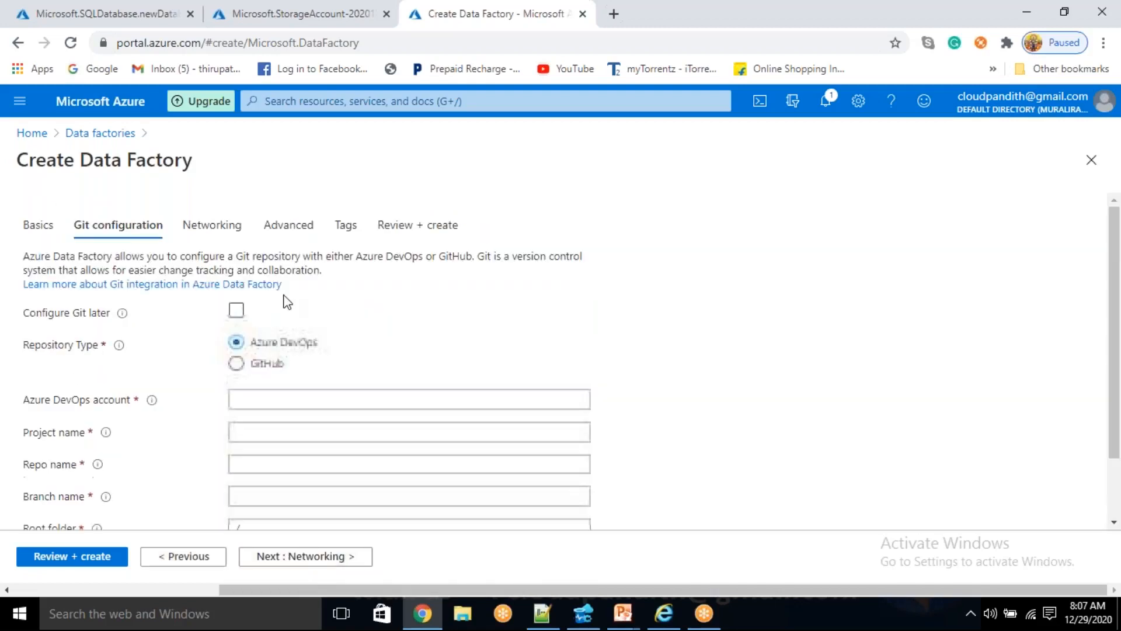
pyautogui.click(236, 317)
pyautogui.click(83, 555)
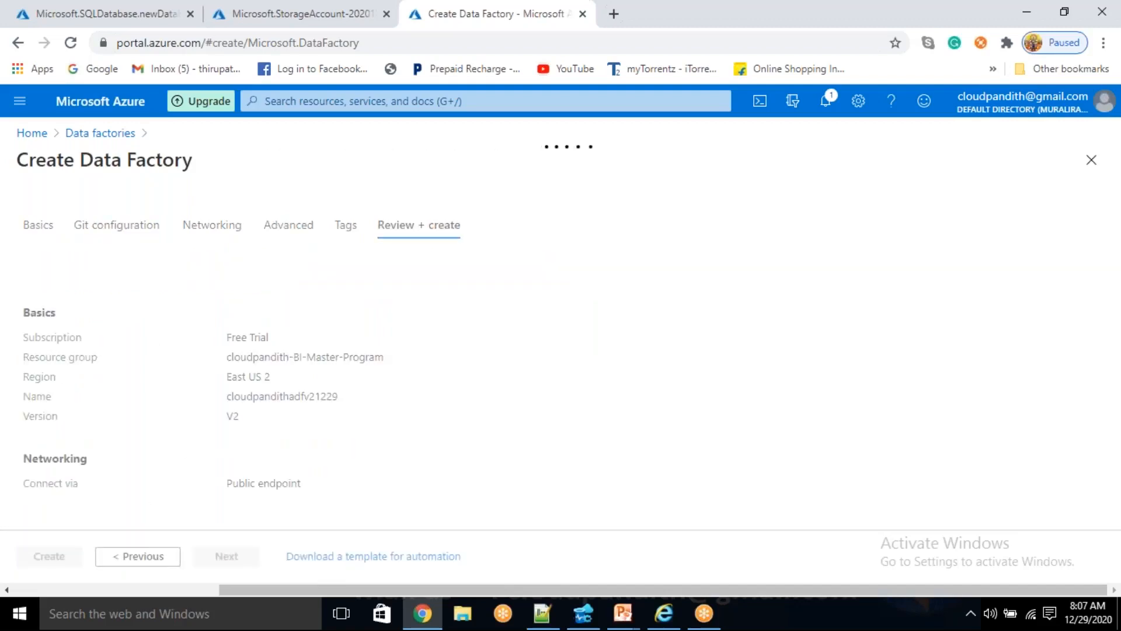
pyautogui.click(75, 554)
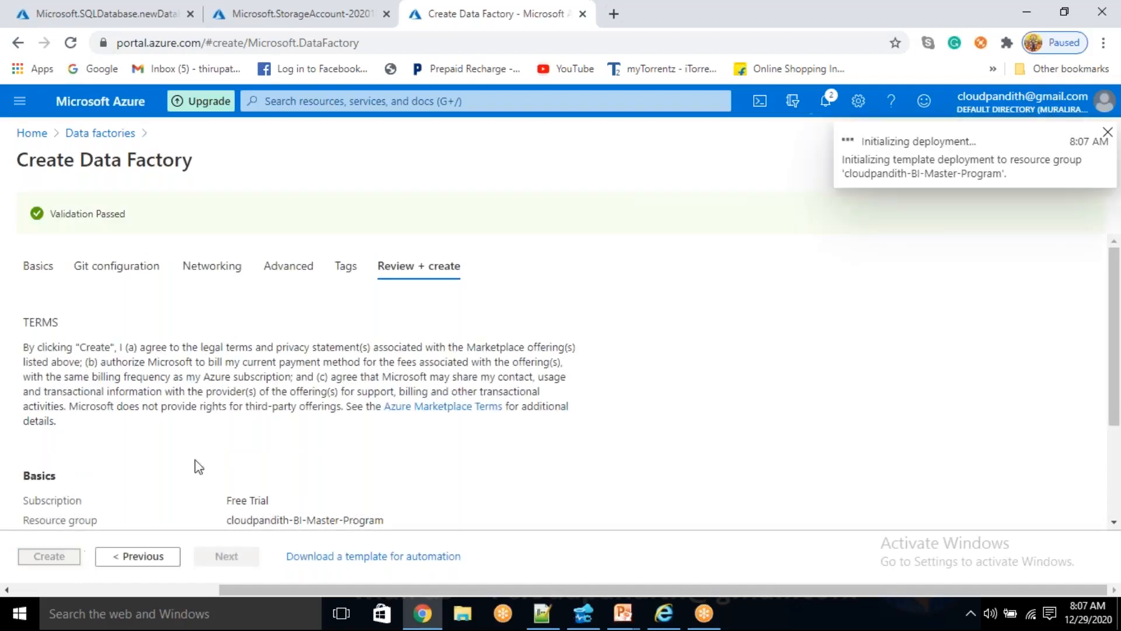
# - Open the Azure portal in another new browser tab and start creating a new key vault
pyautogui.click(613, 14)
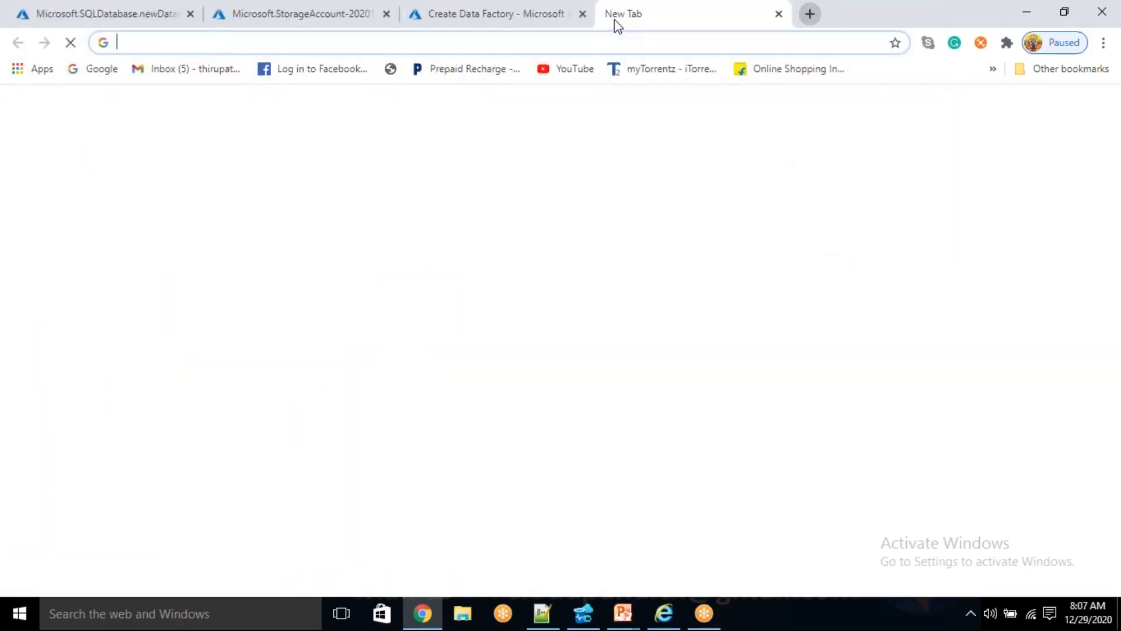
pyautogui.write('portal.azure.com')
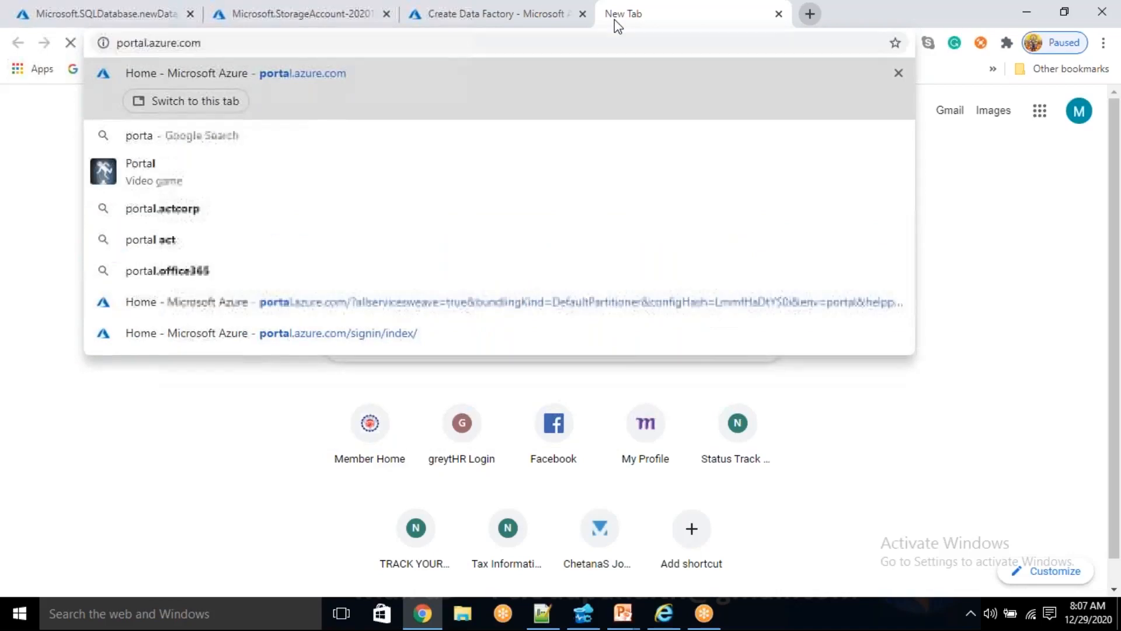
pyautogui.press('Return')
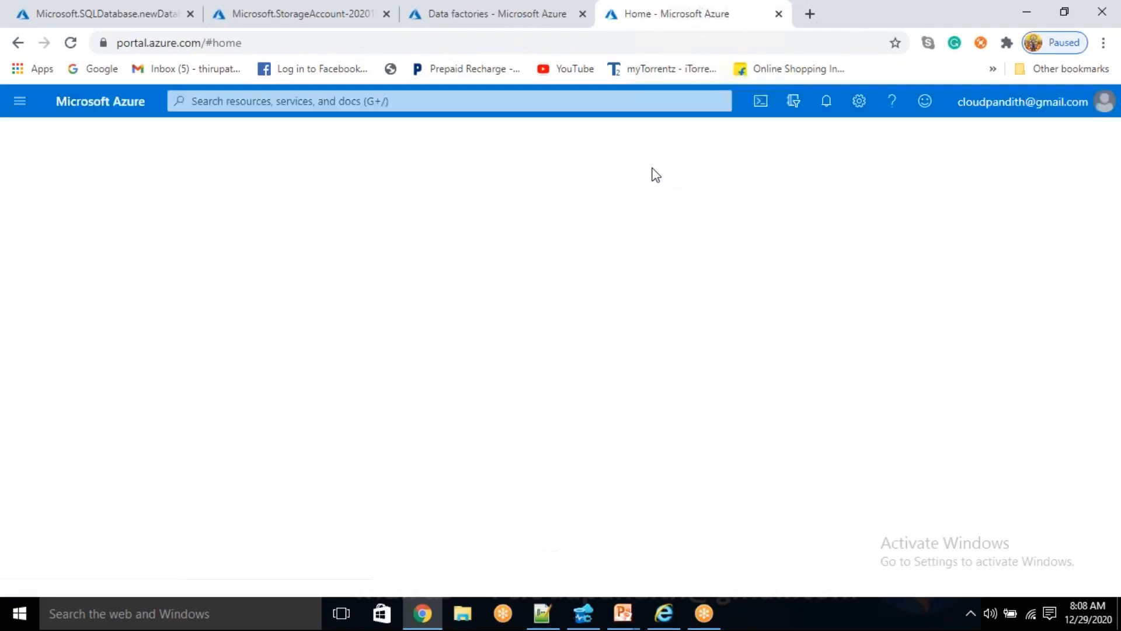
pyautogui.click(595, 192)
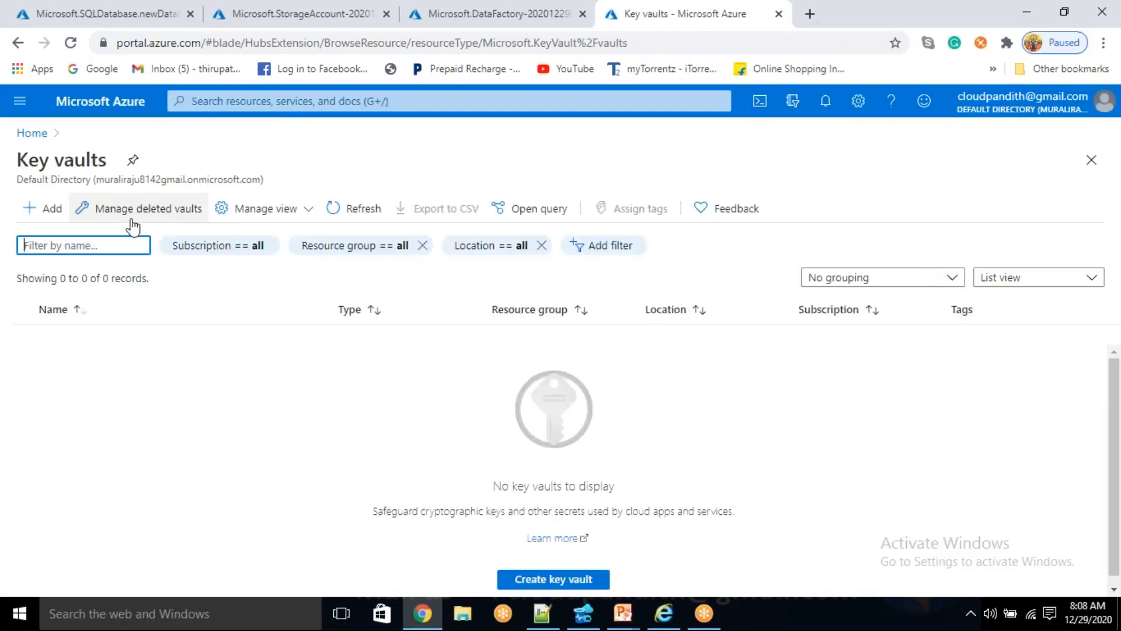
pyautogui.click(34, 215)
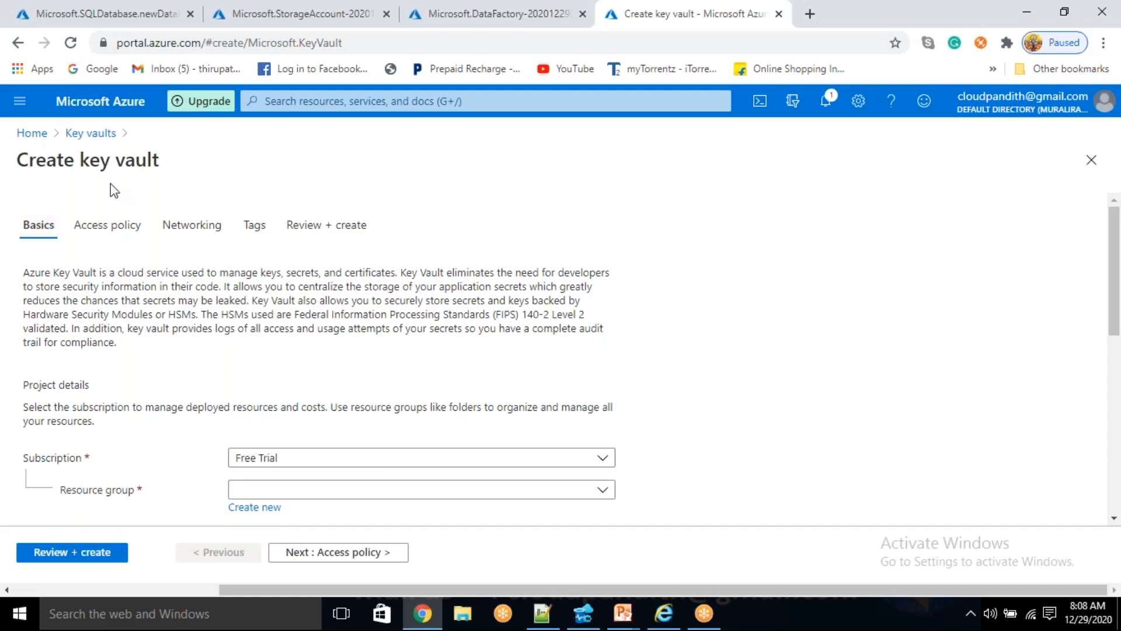
# - Assign the key vault to the cloudpandith-BI-Master-Program resource group and name it cloudpandithakv1229
pyautogui.click(299, 494)
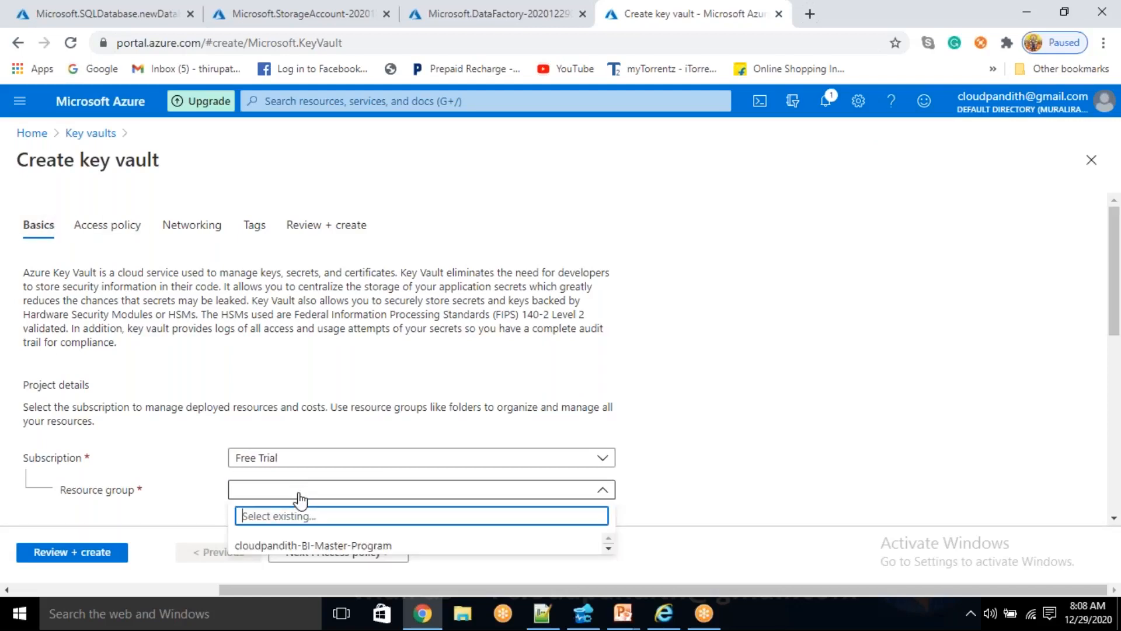
pyautogui.click(282, 545)
pyautogui.scroll(-9, 404, 438)
pyautogui.scroll(3, 321, 266)
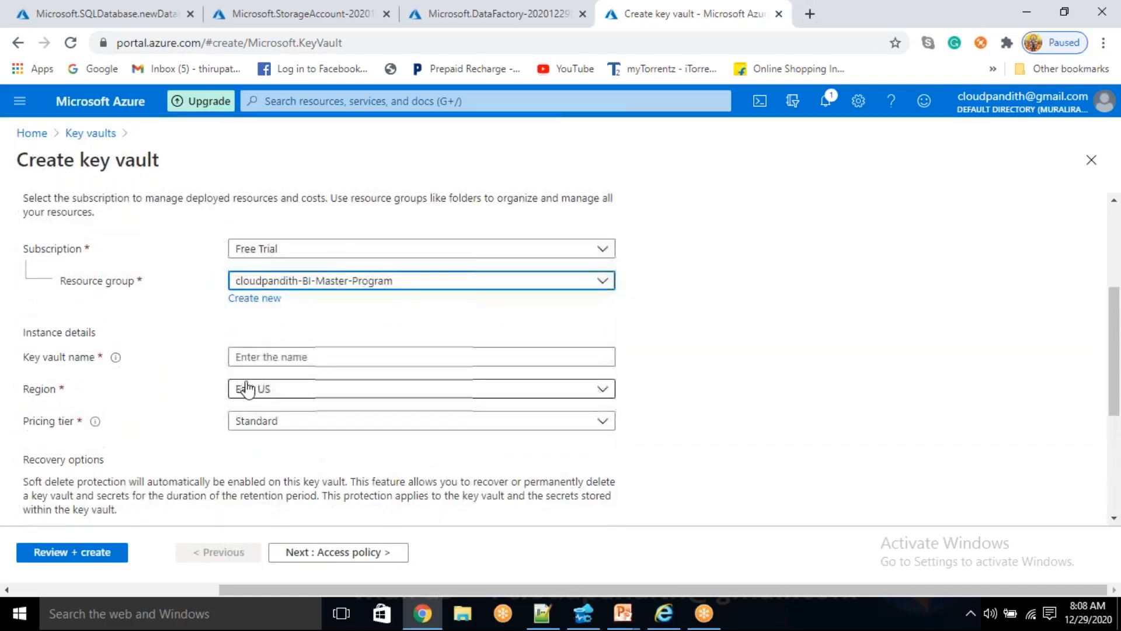
pyautogui.click(280, 356)
pyautogui.write('cloudpandithakv1229')
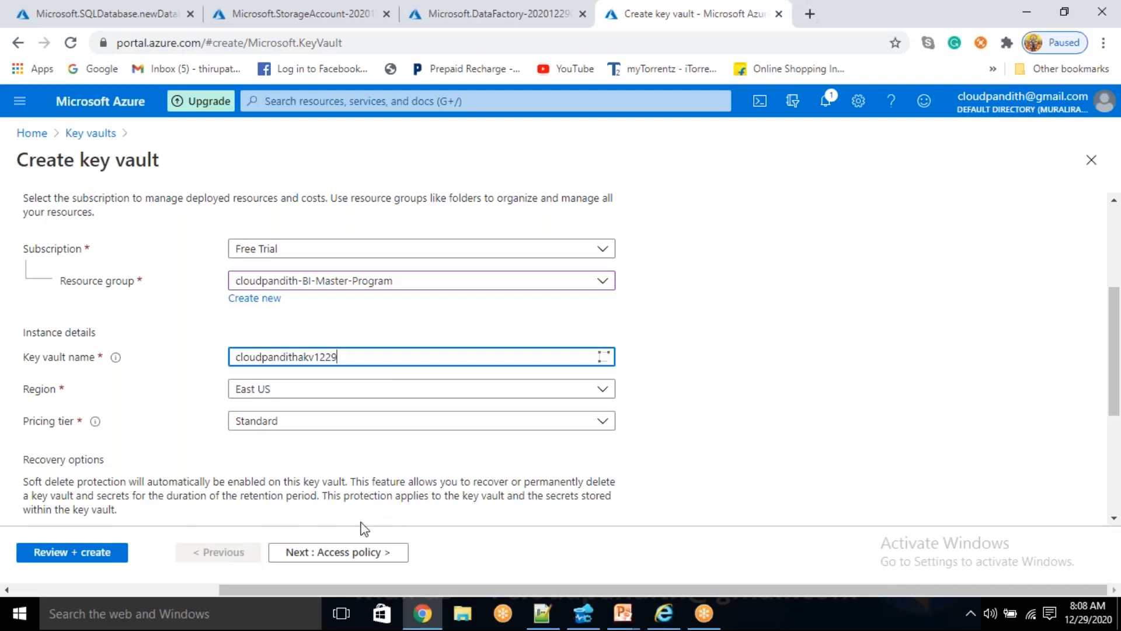
# - Start a new access policy for the key vault using the Key, Secret, & Certificate Management template
pyautogui.click(361, 551)
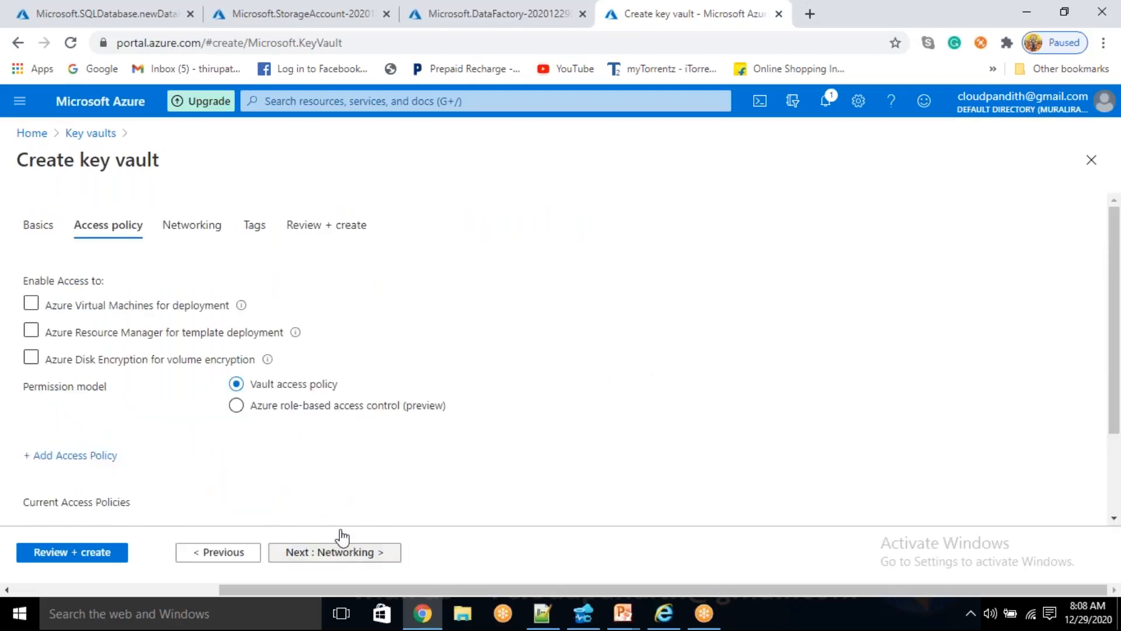
pyautogui.click(52, 460)
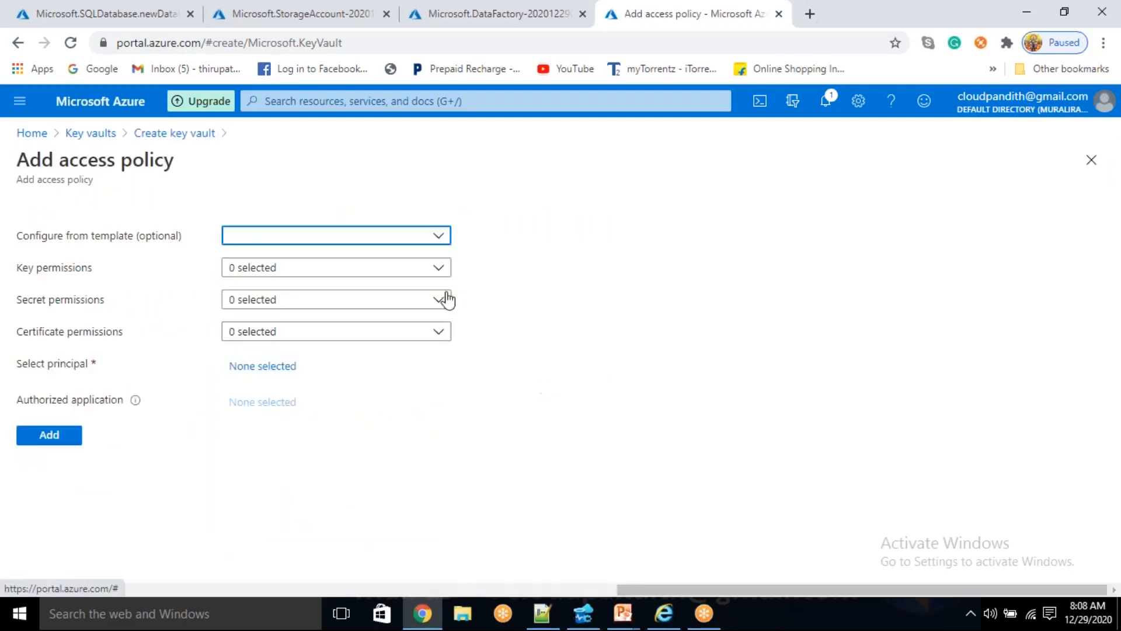
pyautogui.click(263, 236)
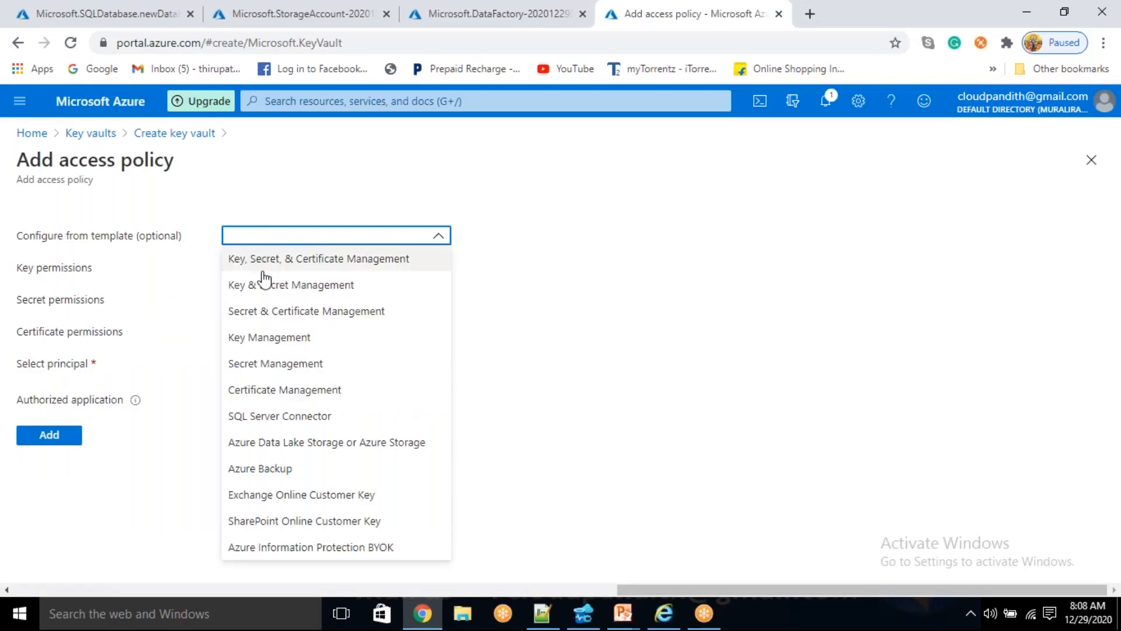
pyautogui.click(266, 255)
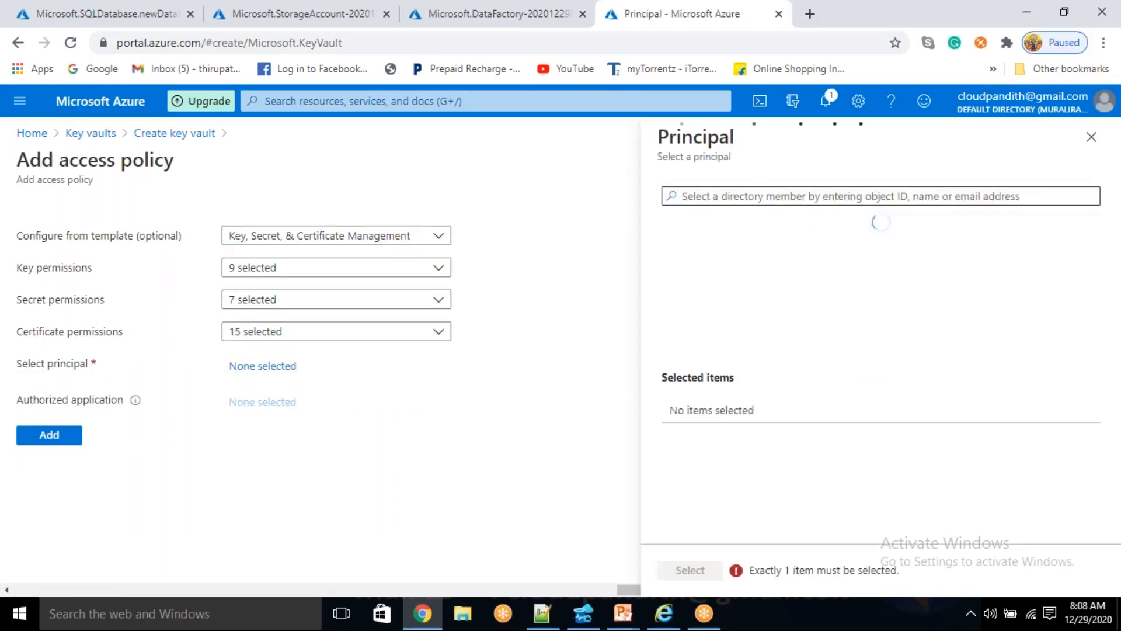
# - Select the data factory cloudpandithadfv21229 as the policy's principal and add the access policy to the vault
pyautogui.write('clo')
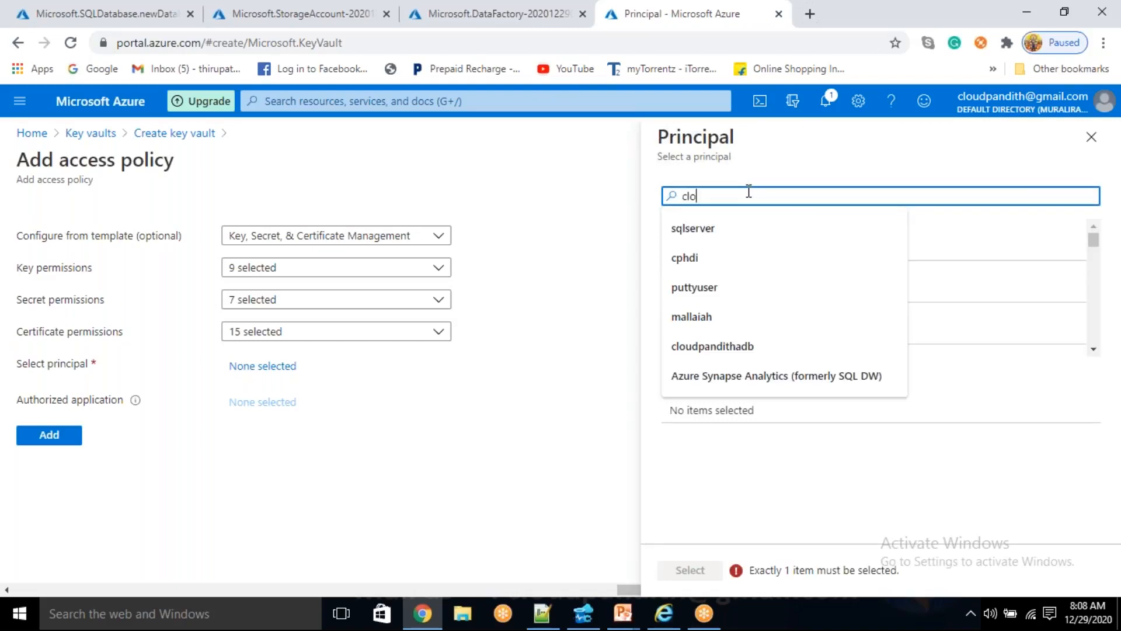
pyautogui.write('udpandithad')
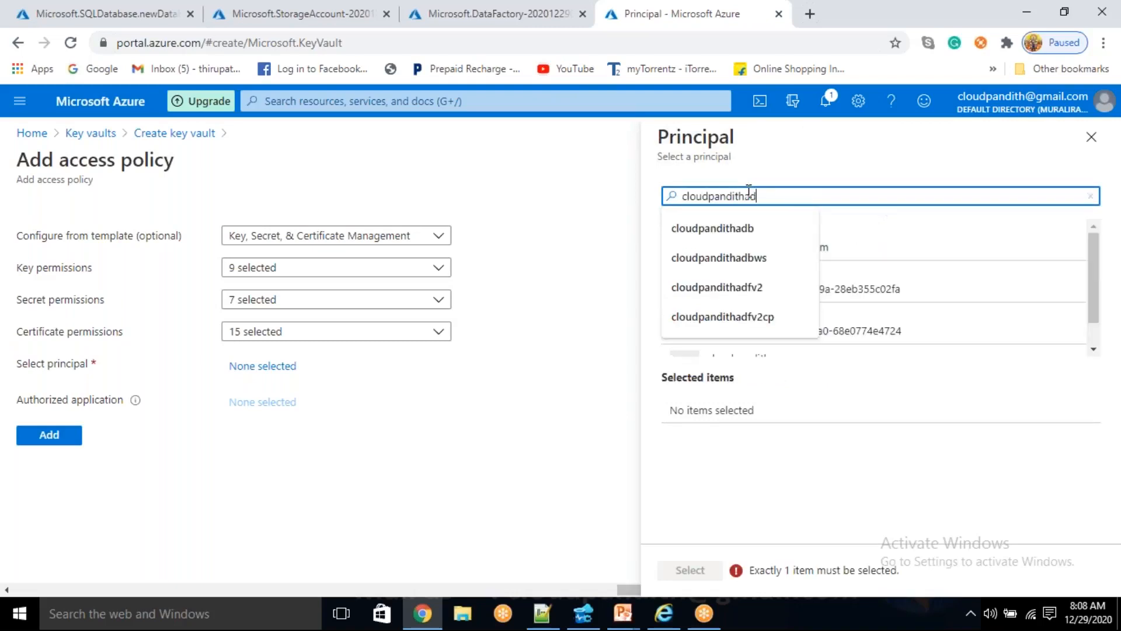
pyautogui.write('f')
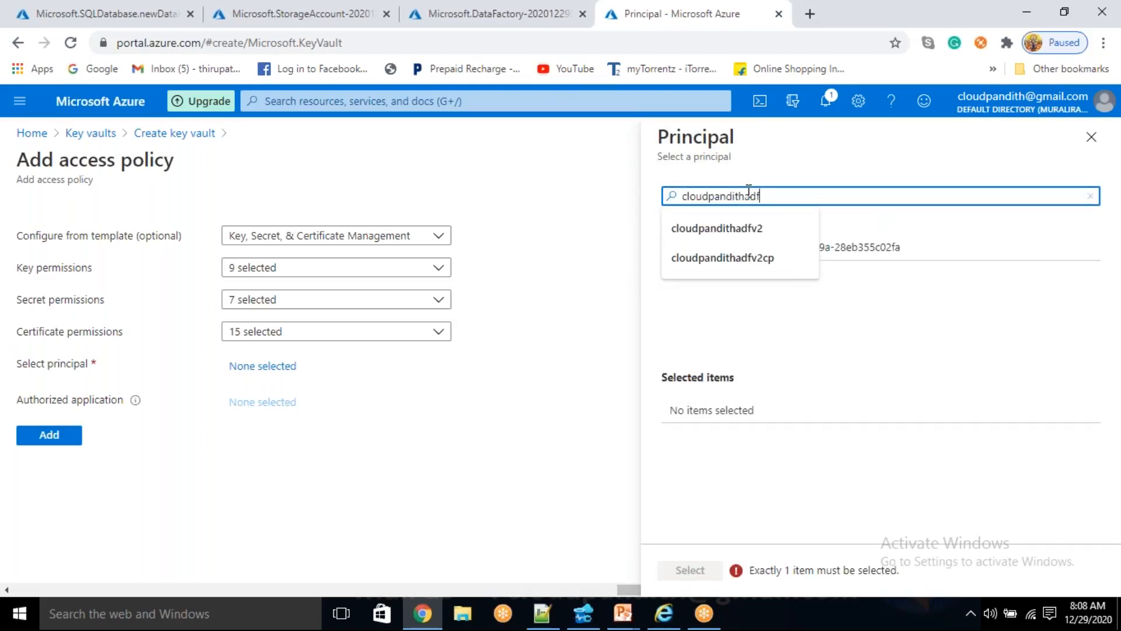
pyautogui.write('v212')
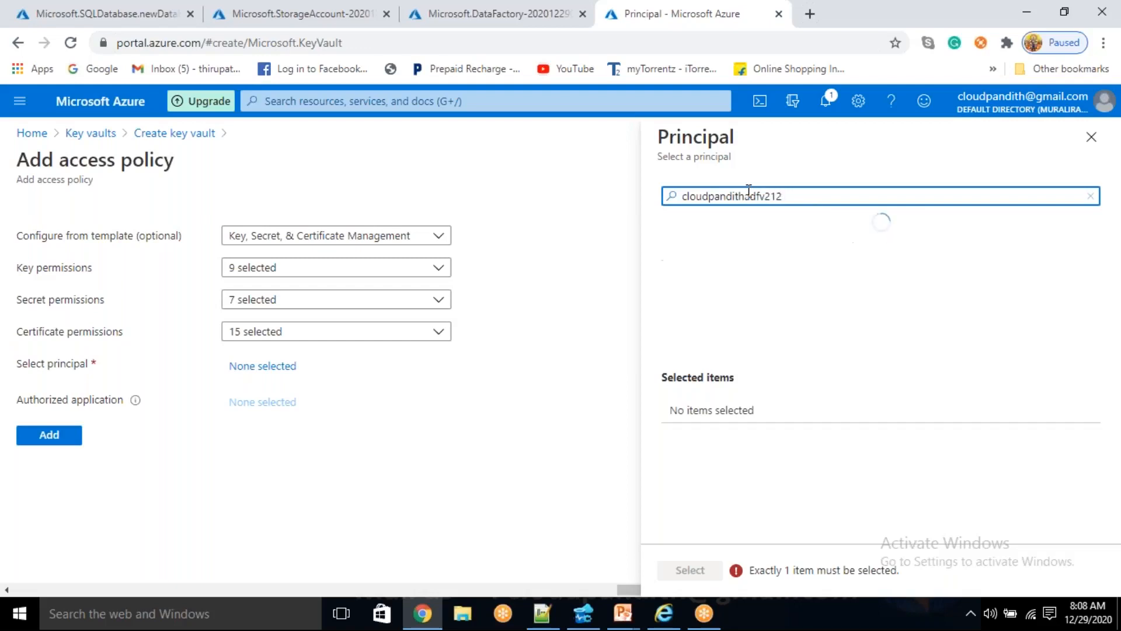
pyautogui.click(811, 264)
pyautogui.click(697, 571)
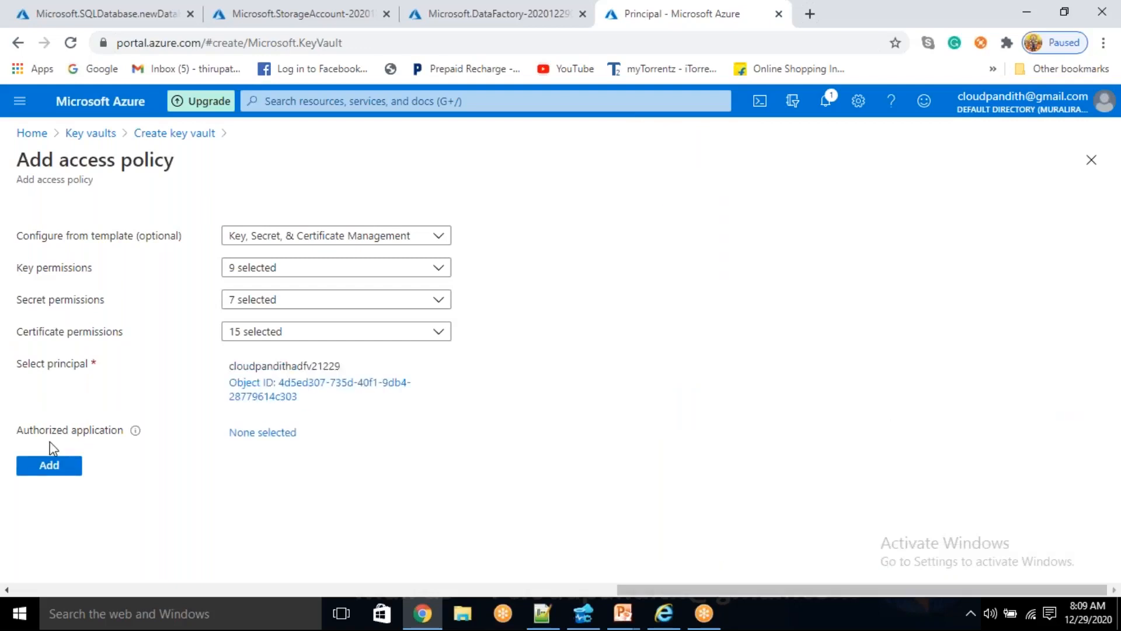
pyautogui.click(51, 467)
# - Validate the key vault configuration and submit it for creation
pyautogui.click(68, 553)
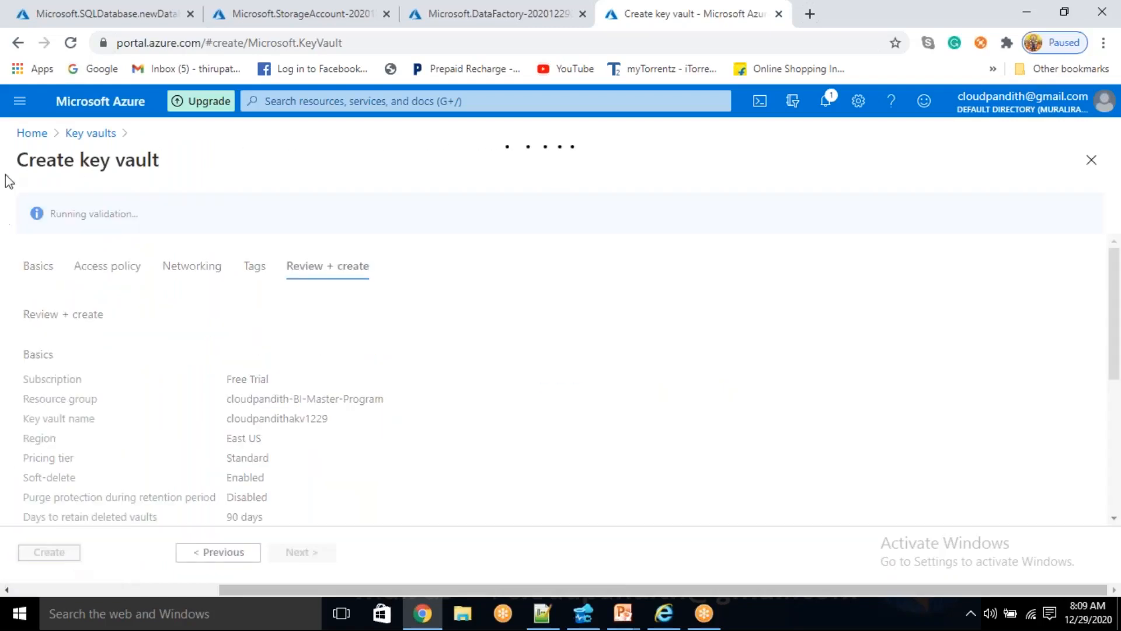
pyautogui.moveTo(67, 213); pyautogui.dragTo(204, 232)
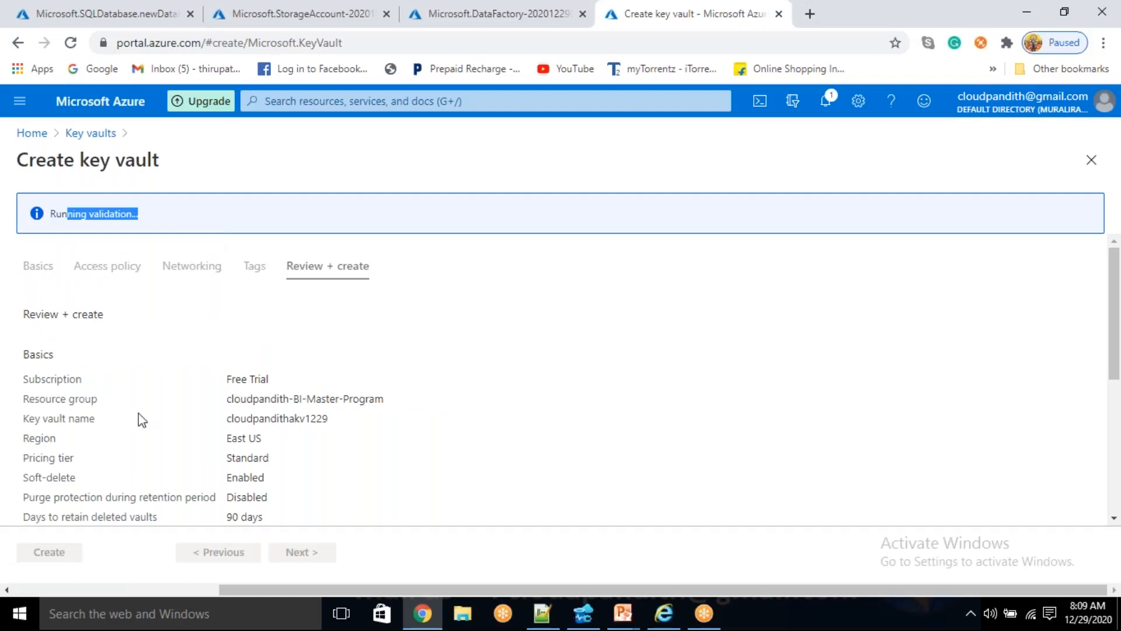
pyautogui.click(50, 552)
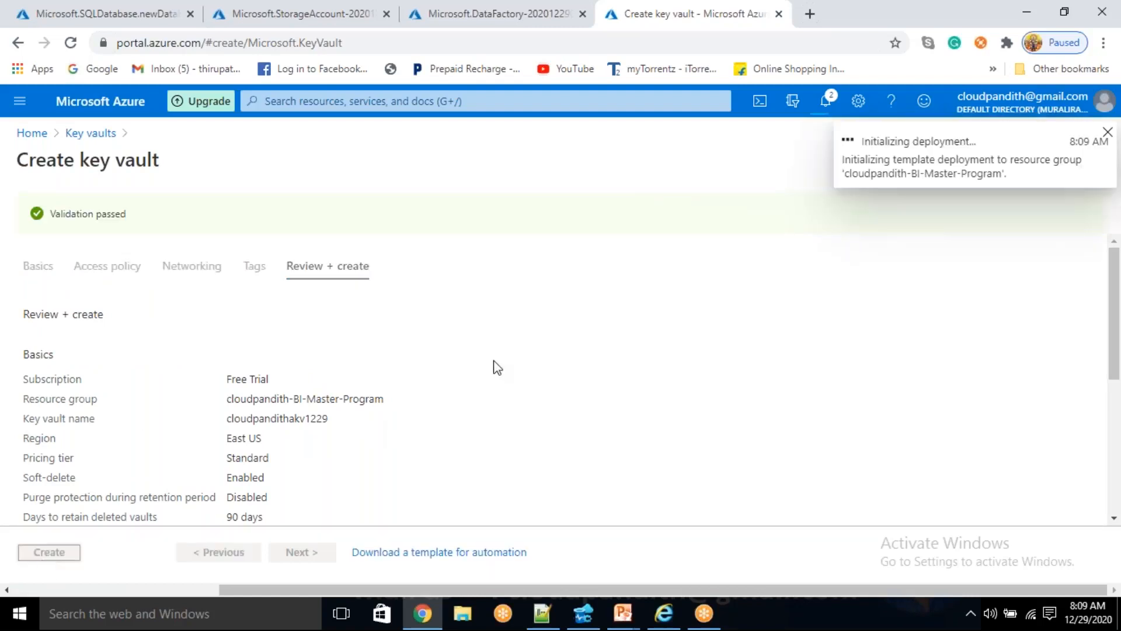
# - Check the deployment status of the SQL database and of the storage account
pyautogui.click(96, 1)
pyautogui.click(472, 212)
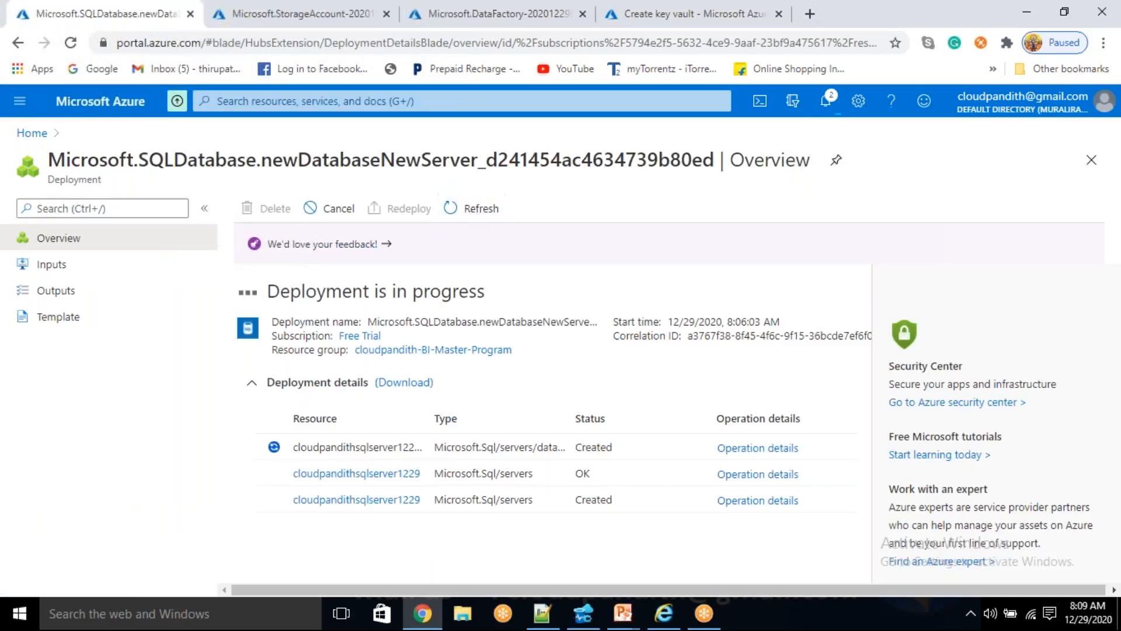
pyautogui.click(275, 17)
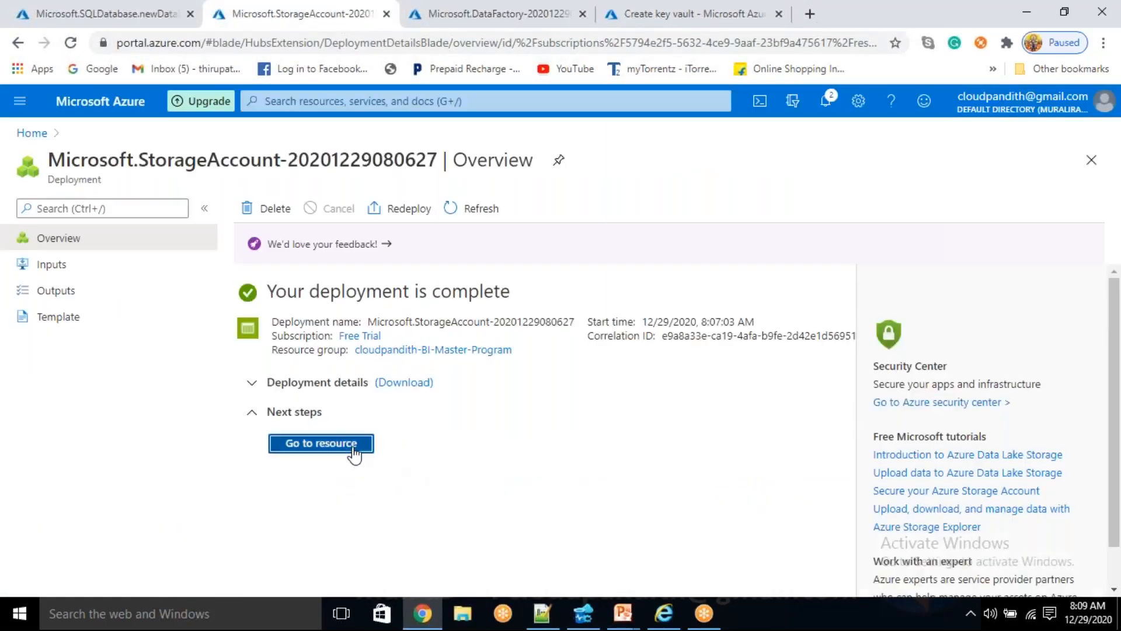
# - Open the deployed storage account, make its browser tab the first one, and show the account's containers
pyautogui.click(350, 447)
pyautogui.moveTo(261, 6); pyautogui.dragTo(64, 9)
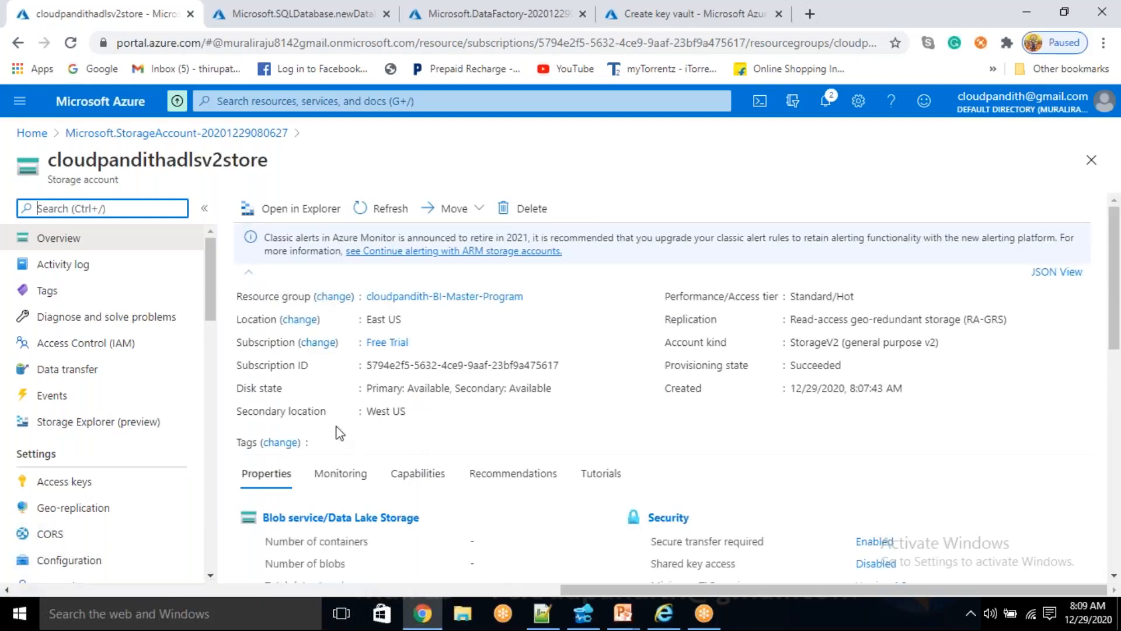
pyautogui.scroll(-7, 137, 418)
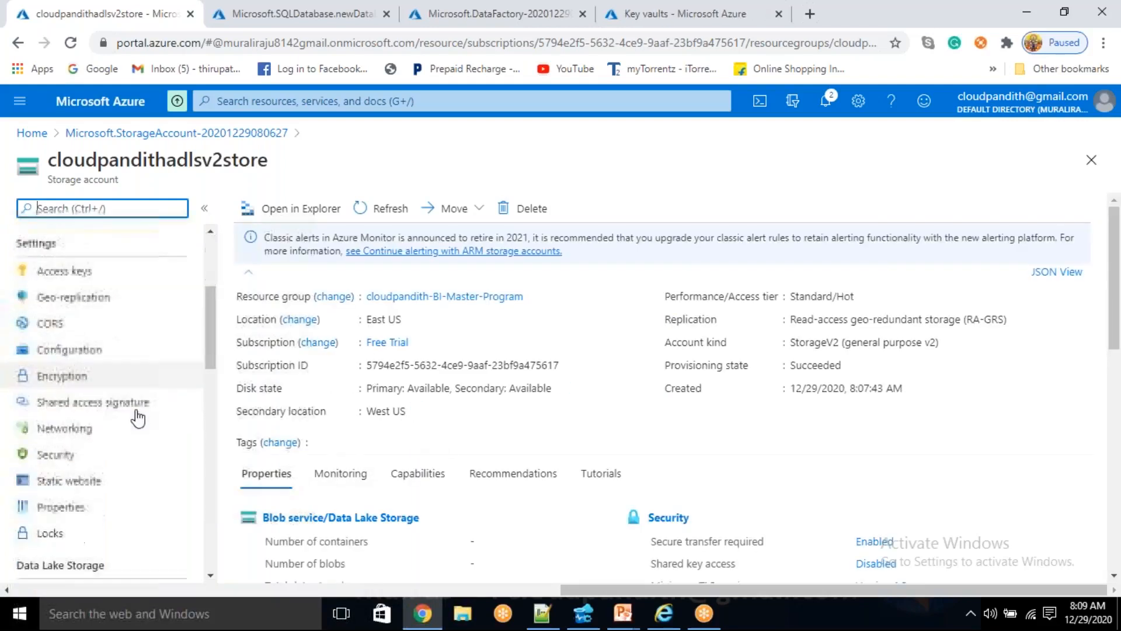
pyautogui.click(94, 401)
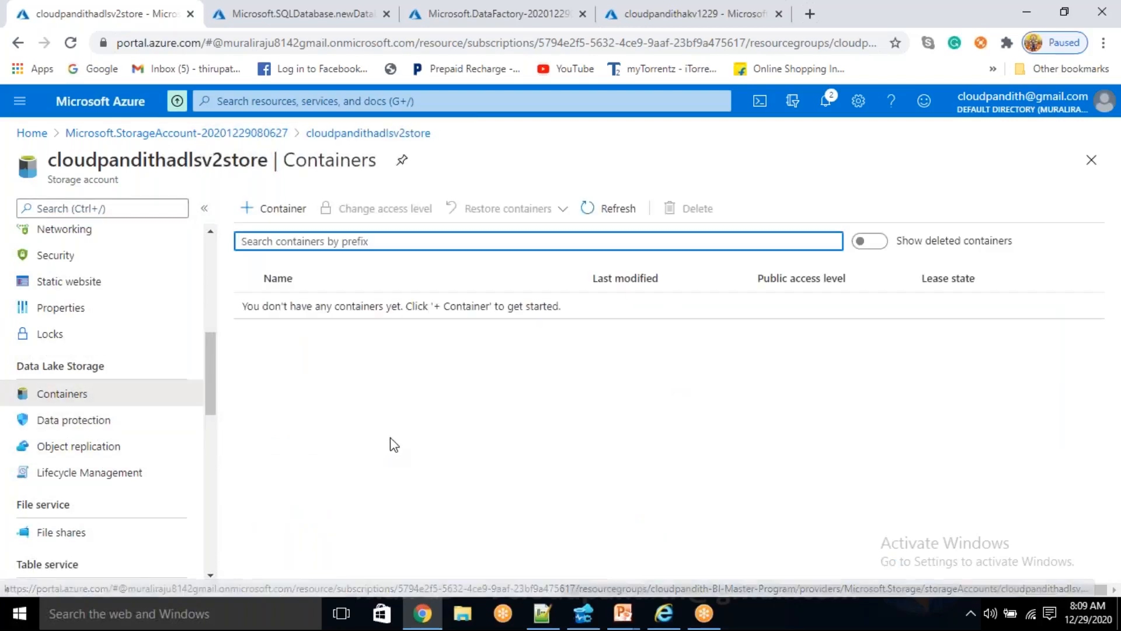
# - Switch to Notepad++ and copy the first customer block, header plus four records, from customers.csv into a new file
pyautogui.click(548, 616)
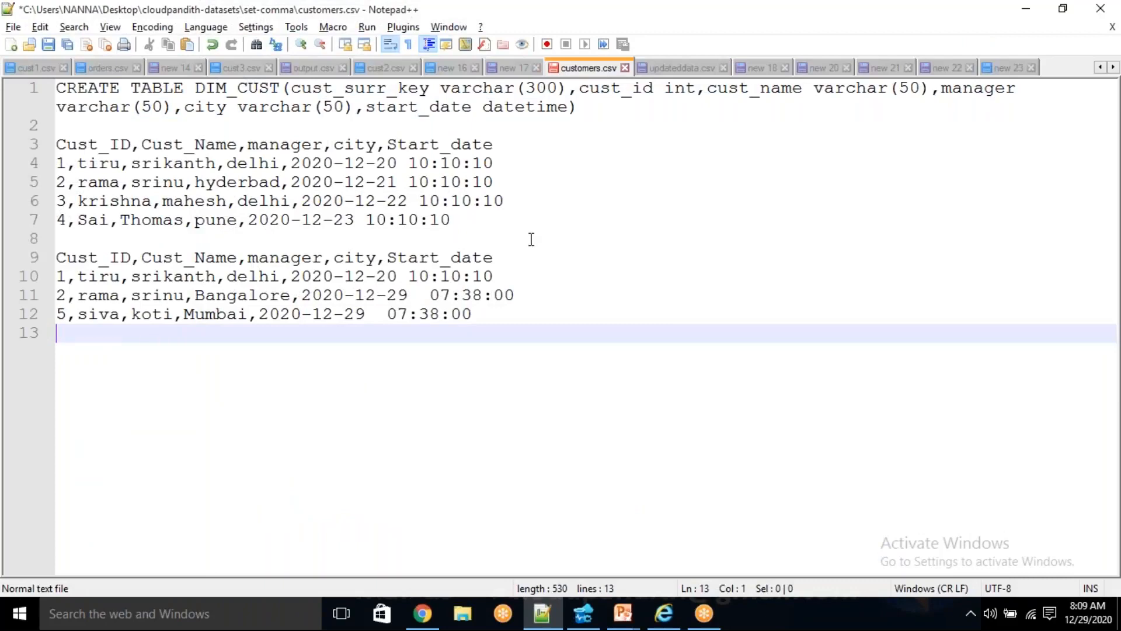
pyautogui.moveTo(495, 221); pyautogui.dragTo(51, 149)
pyautogui.hotkey('ctrl', 'c')
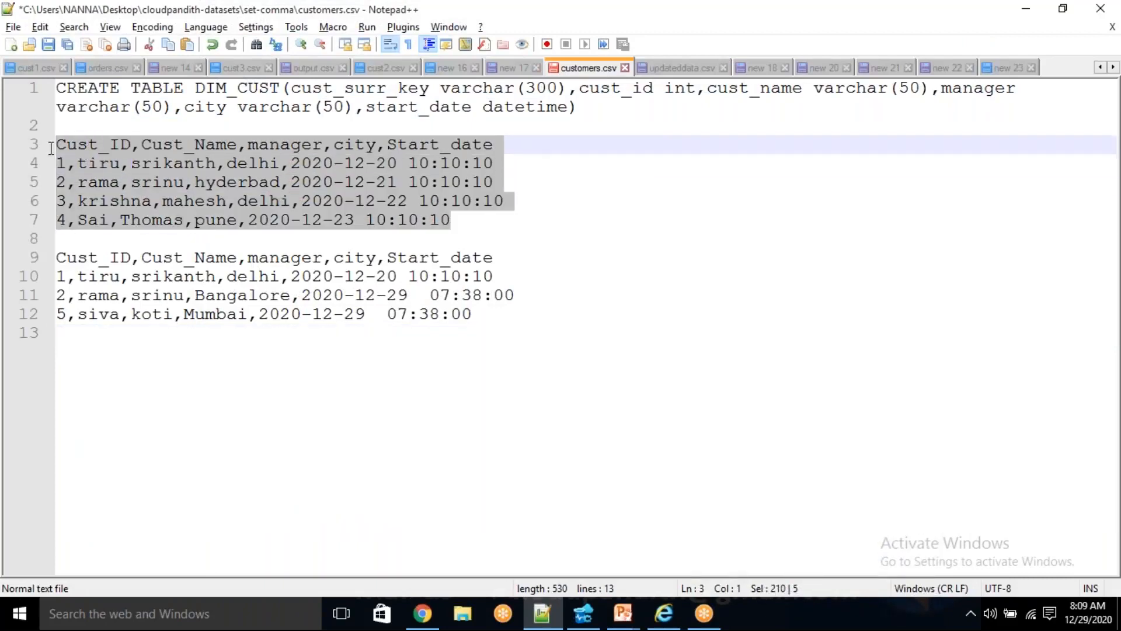
pyautogui.click(11, 47)
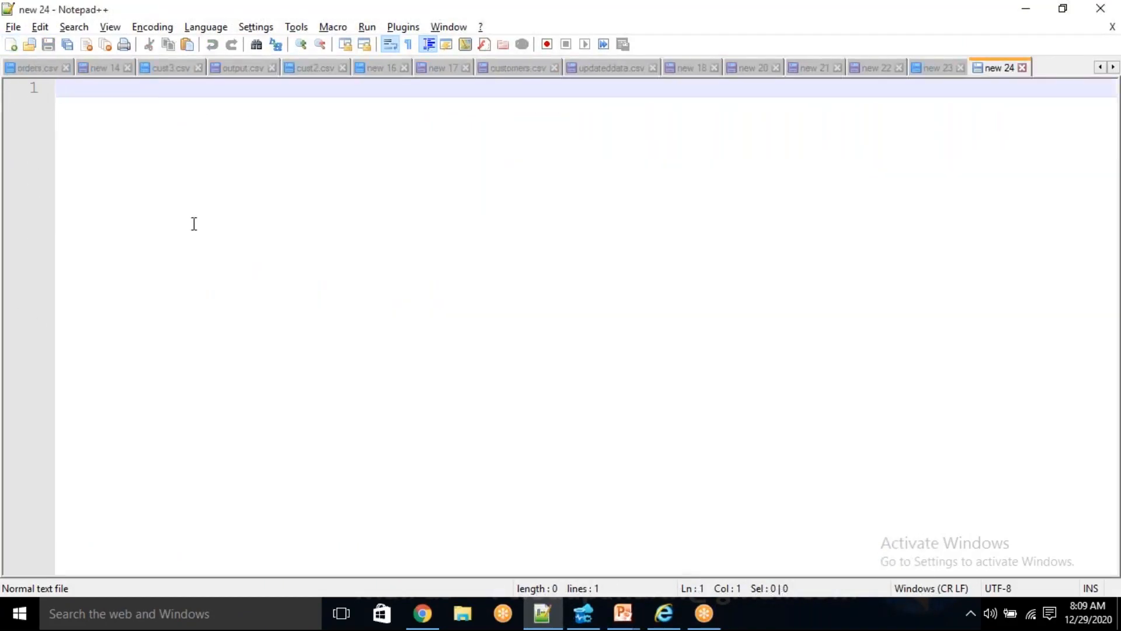
pyautogui.hotkey('ctrl', 'v')
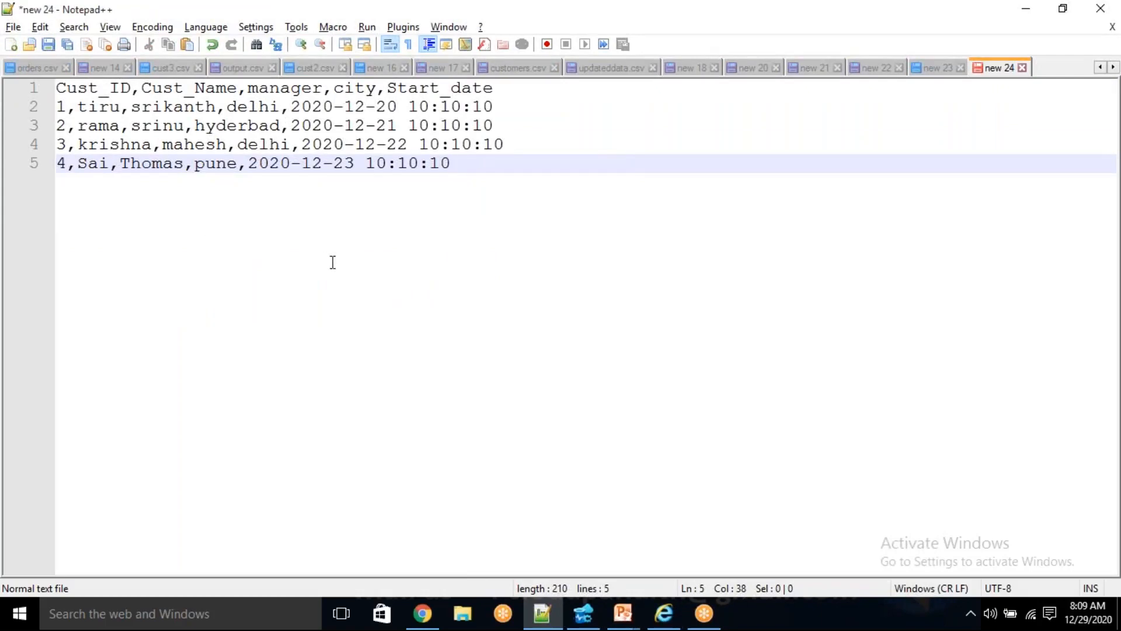
pyautogui.moveTo(473, 165); pyautogui.dragTo(56, 87)
pyautogui.moveTo(483, 168); pyautogui.dragTo(3, 81)
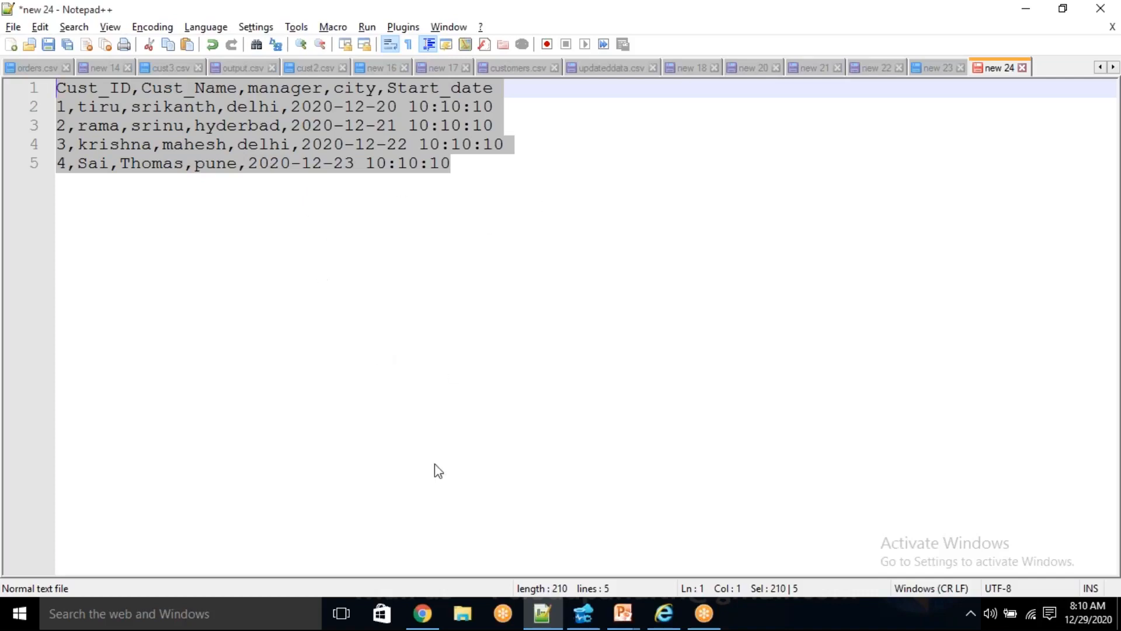
# - Switch to Chrome, create a private container named cusomers in the storage account, and open it
pyautogui.moveTo(478, 181); pyautogui.dragTo(50, 77)
pyautogui.click(422, 613)
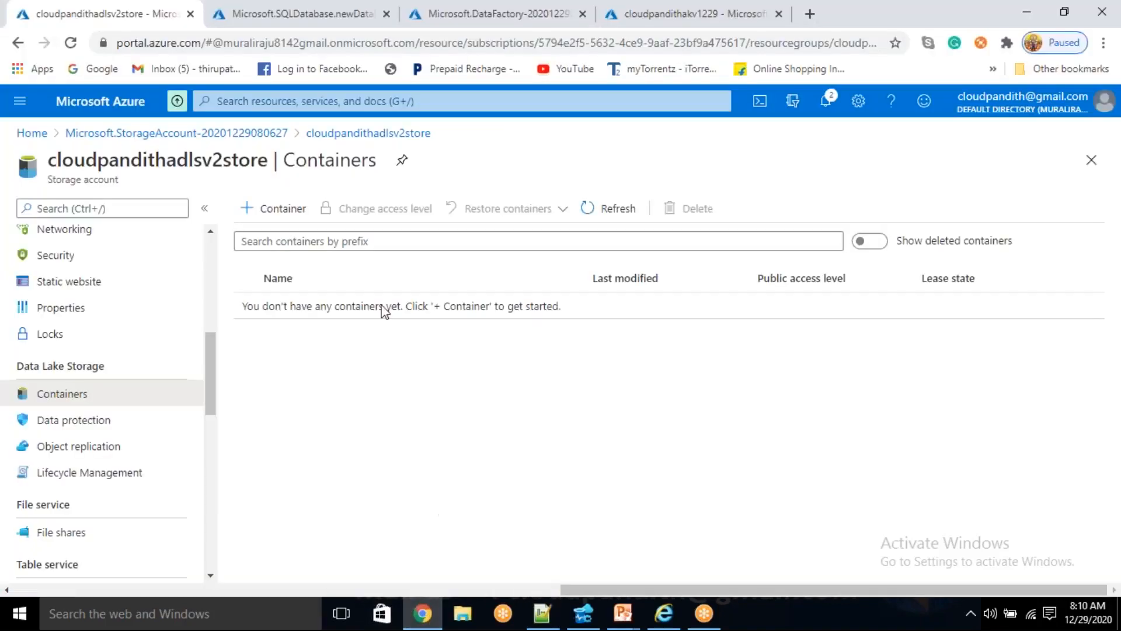
pyautogui.click(293, 213)
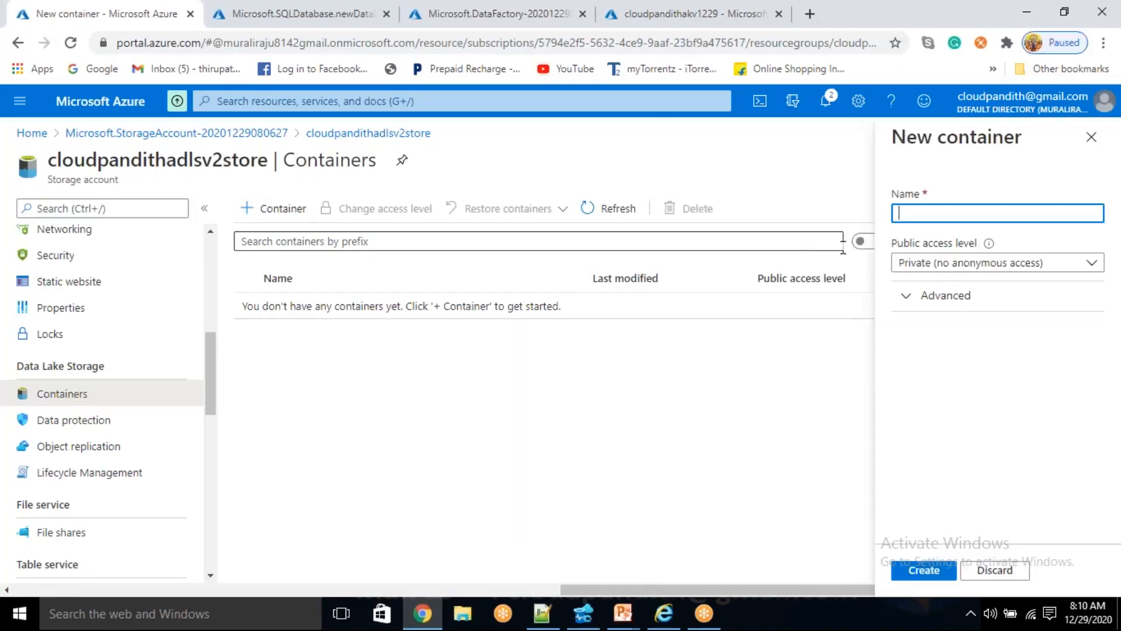
pyautogui.write('cusomers')
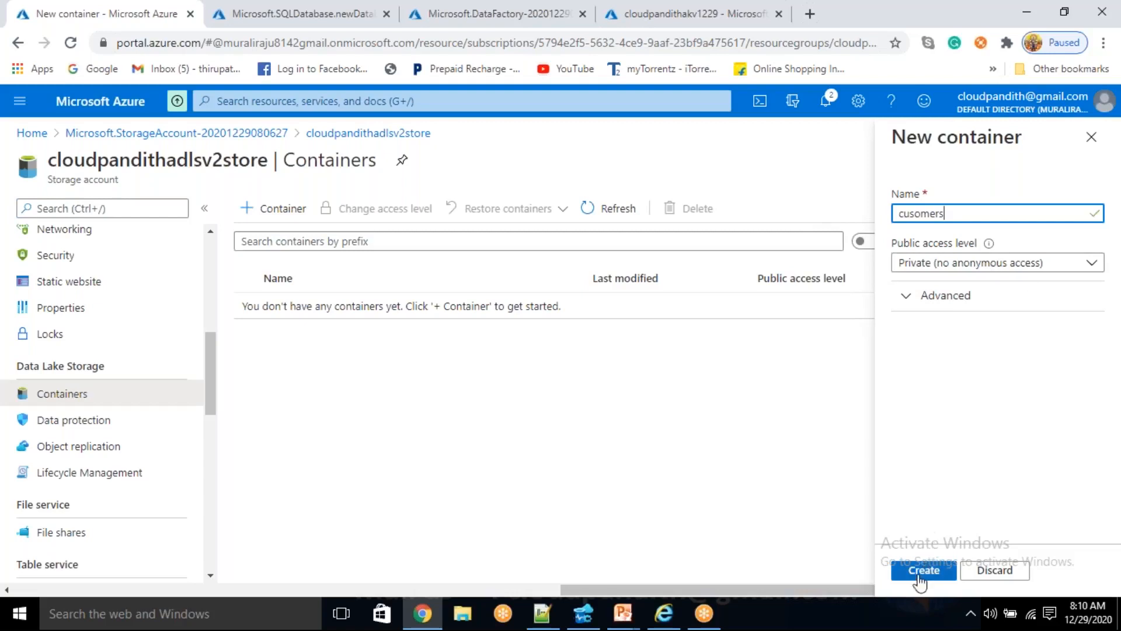
pyautogui.click(923, 571)
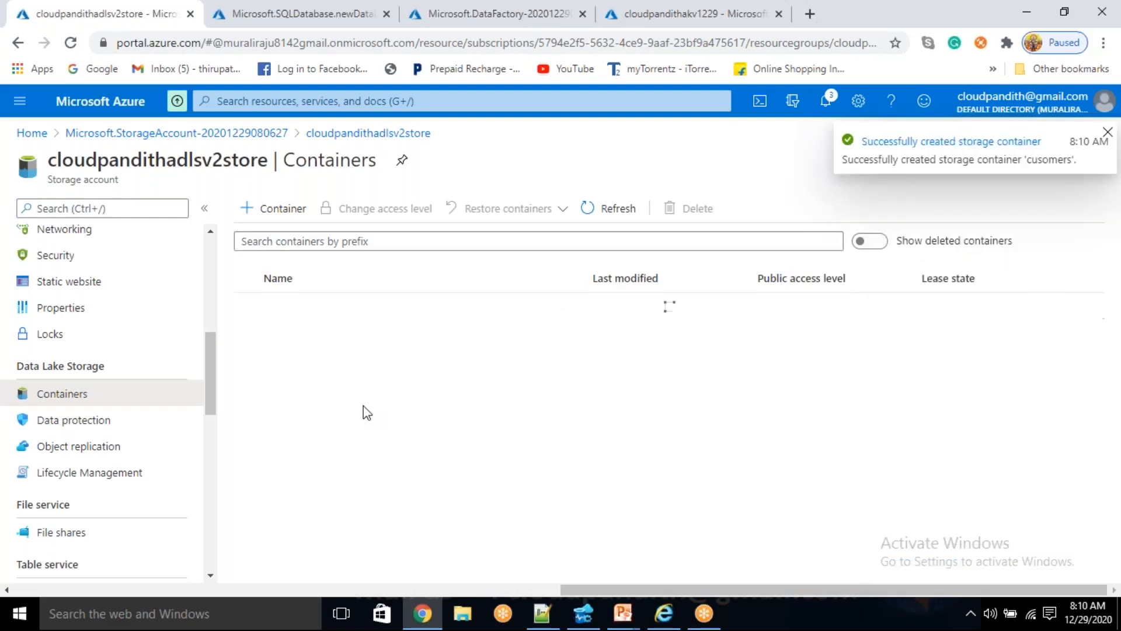
pyautogui.click(325, 306)
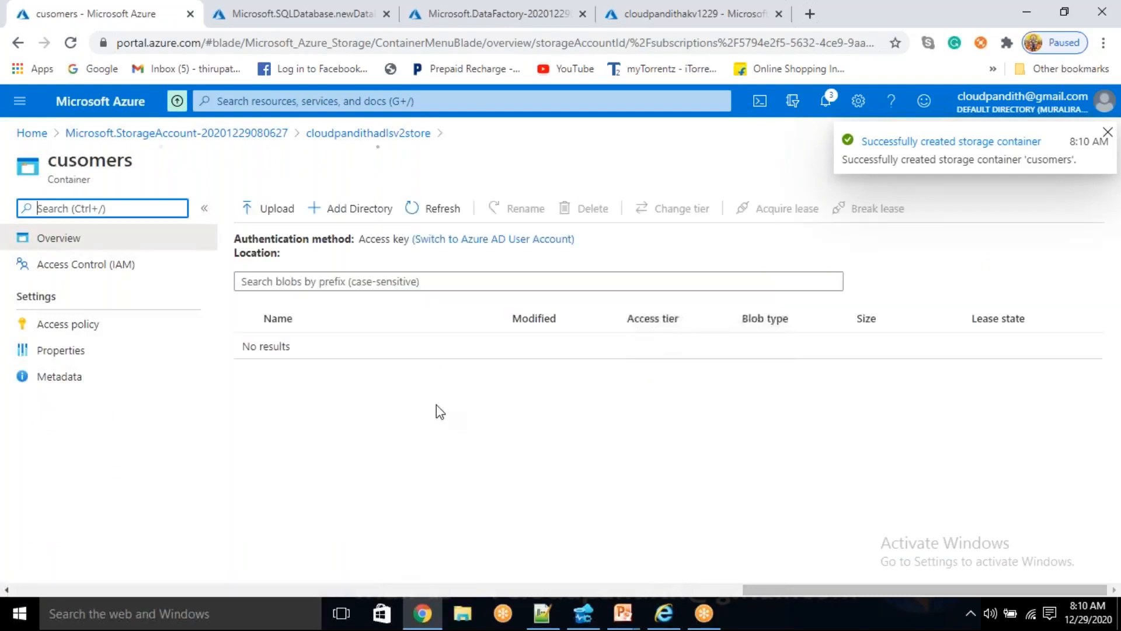
# - Switch to Notepad++, show customers.csv and move its tab to the end of the open files
pyautogui.click(542, 613)
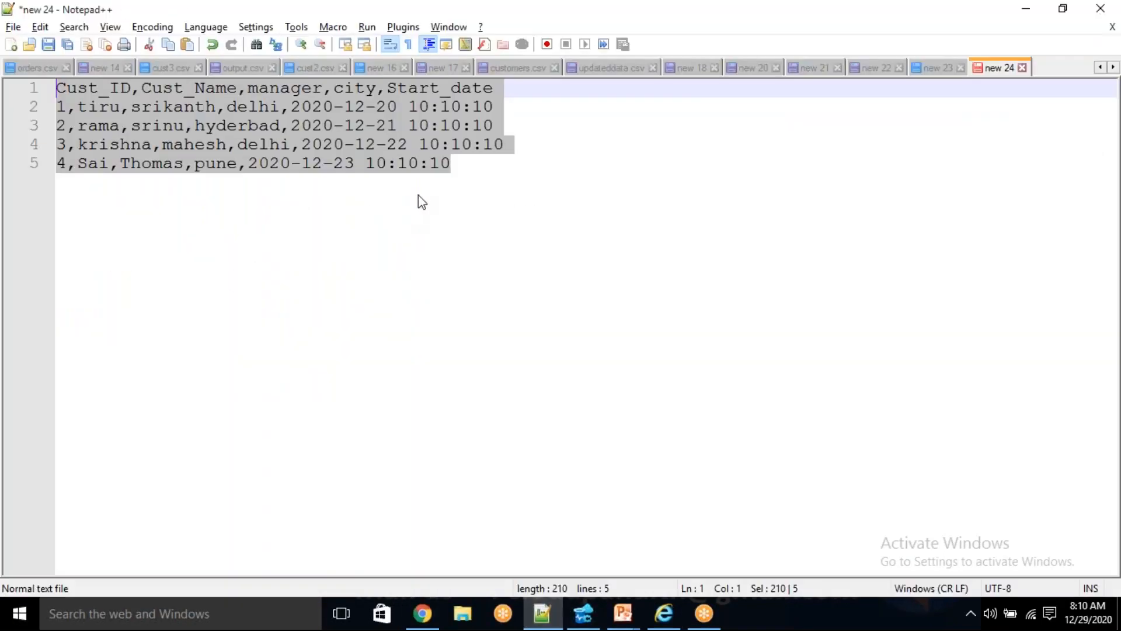
pyautogui.click(530, 207)
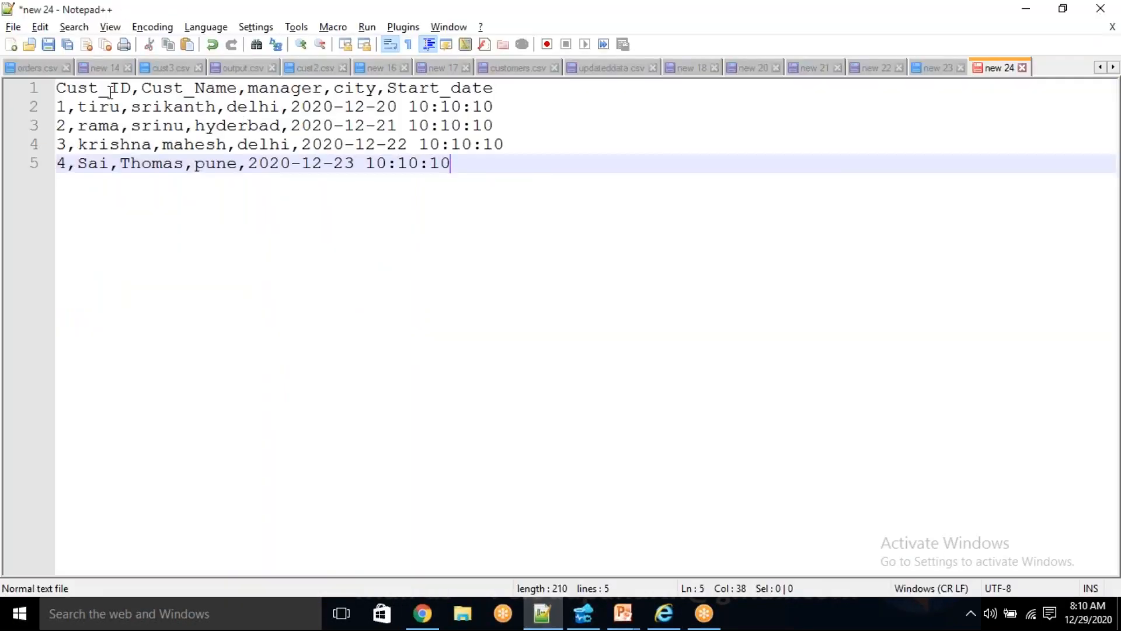
pyautogui.click(13, 28)
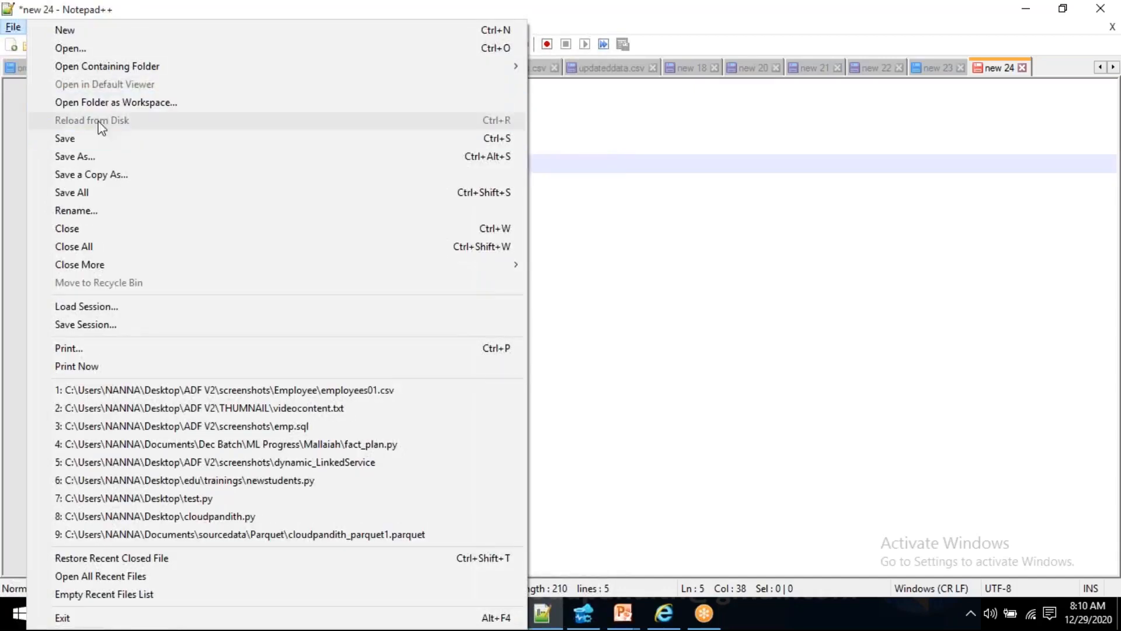
pyautogui.click(726, 262)
pyautogui.click(519, 68)
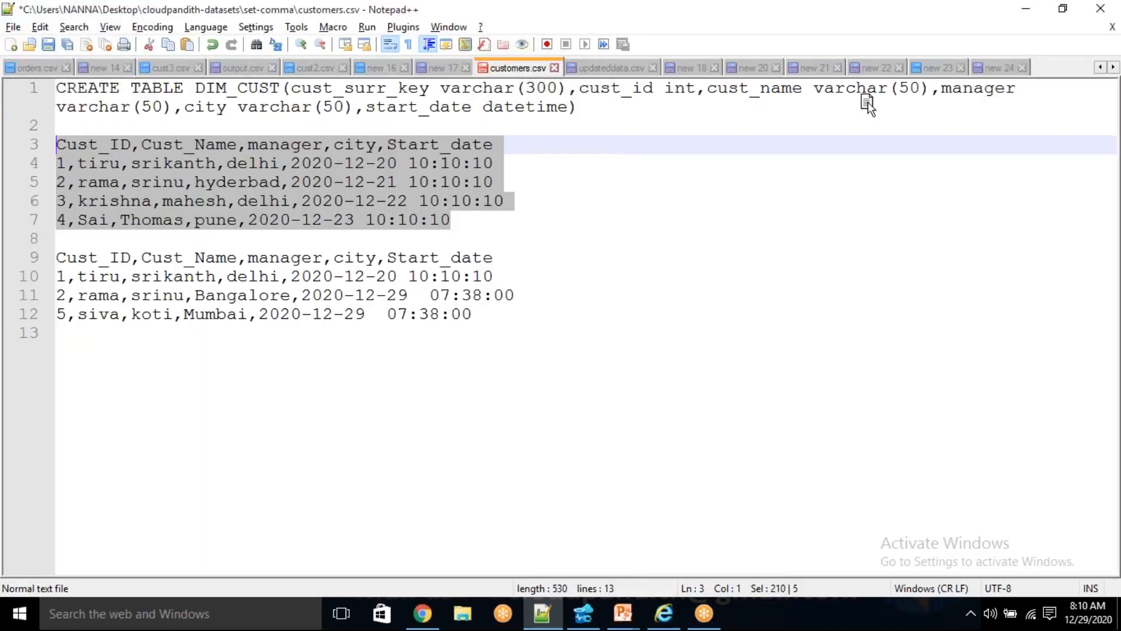
pyautogui.moveTo(1037, 78); pyautogui.dragTo(1037, 74)
pyautogui.moveTo(531, 69)
pyautogui.mouseDown()
pyautogui.moveTo(1017, 78)
pyautogui.moveTo(993, 73)
pyautogui.mouseUp()
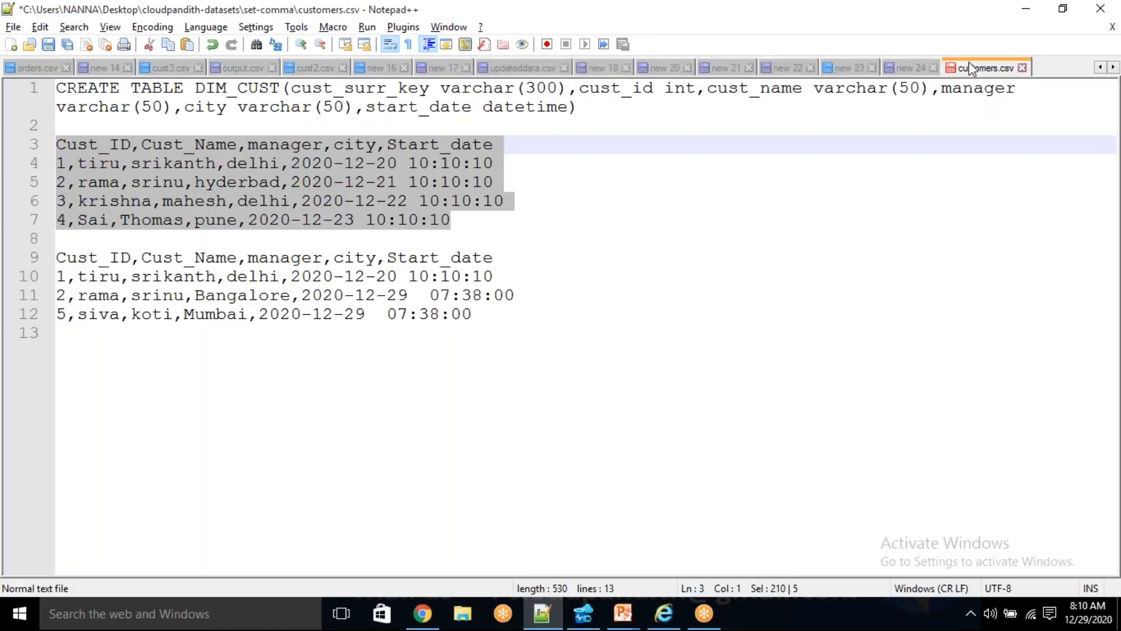
# - Cut the entire content of customers.csv and paste it into the new 24 file, replacing the text there
pyautogui.click(626, 276)
pyautogui.hotkey('ctrl', 'End')
pyautogui.hotkey('shift', 'Up')
pyautogui.hotkey('shift', 'Up')
pyautogui.hotkey('shift', 'Up')
pyautogui.hotkey('shift', 'Up')
pyautogui.hotkey('shift', 'Up')
pyautogui.hotkey('shift', 'Up')
pyautogui.hotkey('shift', 'Up')
pyautogui.hotkey('shift', 'Up')
pyautogui.hotkey('shift', 'Up')
pyautogui.hotkey('shift', 'Up')
pyautogui.hotkey('shift', 'Up')
pyautogui.hotkey('shift', 'Up')
pyautogui.hotkey('shift', 'Up')
pyautogui.hotkey('ctrl', 'c')
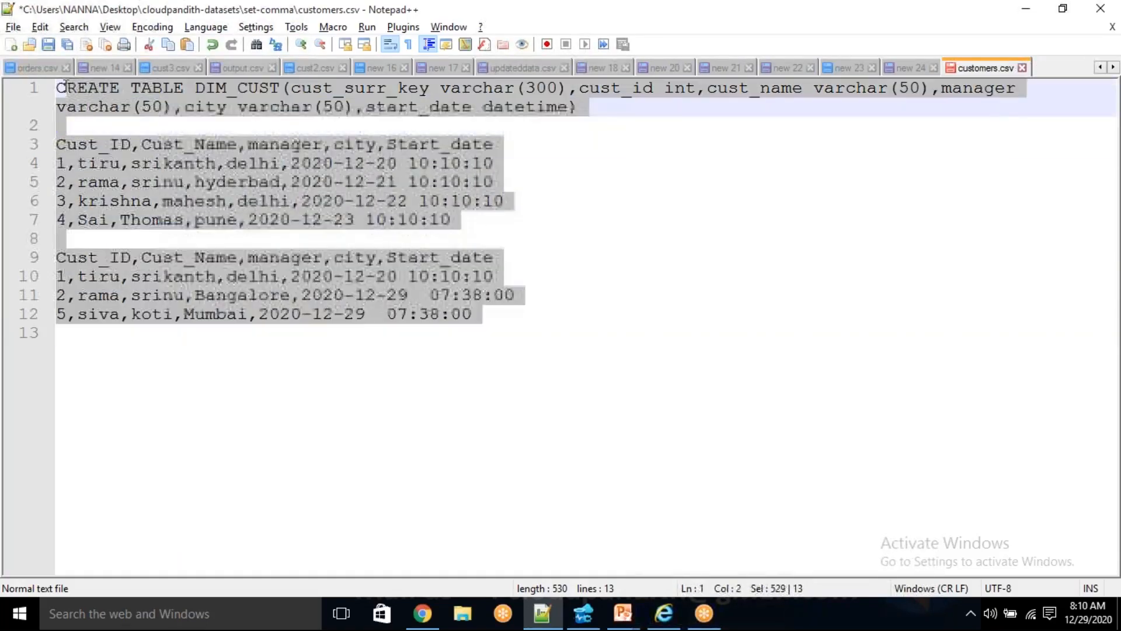
pyautogui.press('Delete')
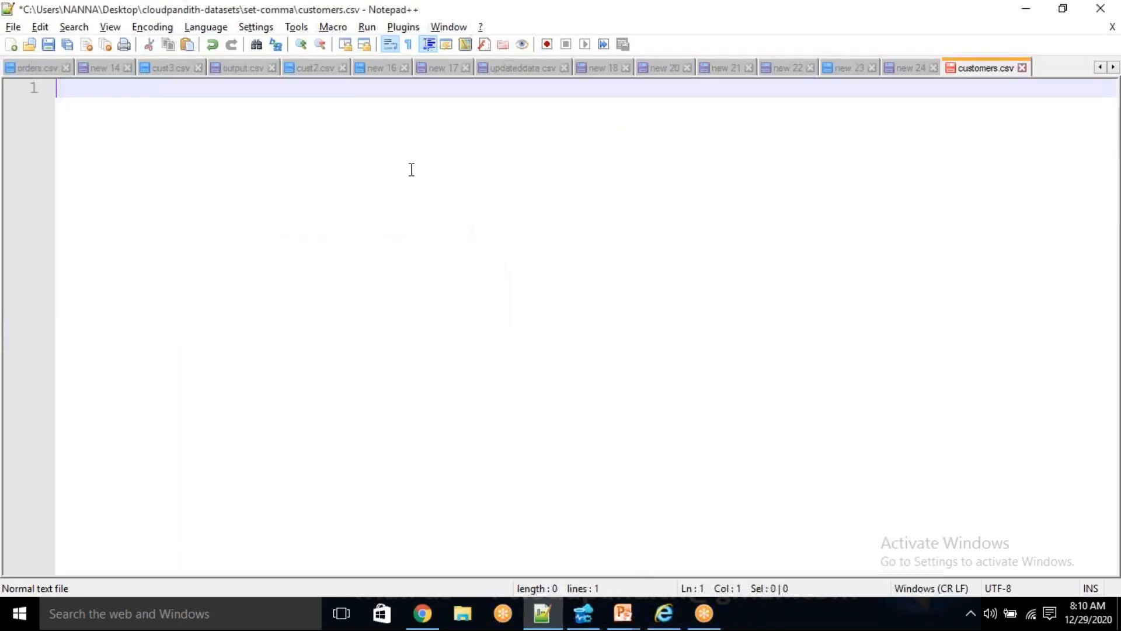
pyautogui.click(921, 68)
pyautogui.moveTo(551, 197); pyautogui.dragTo(47, 89)
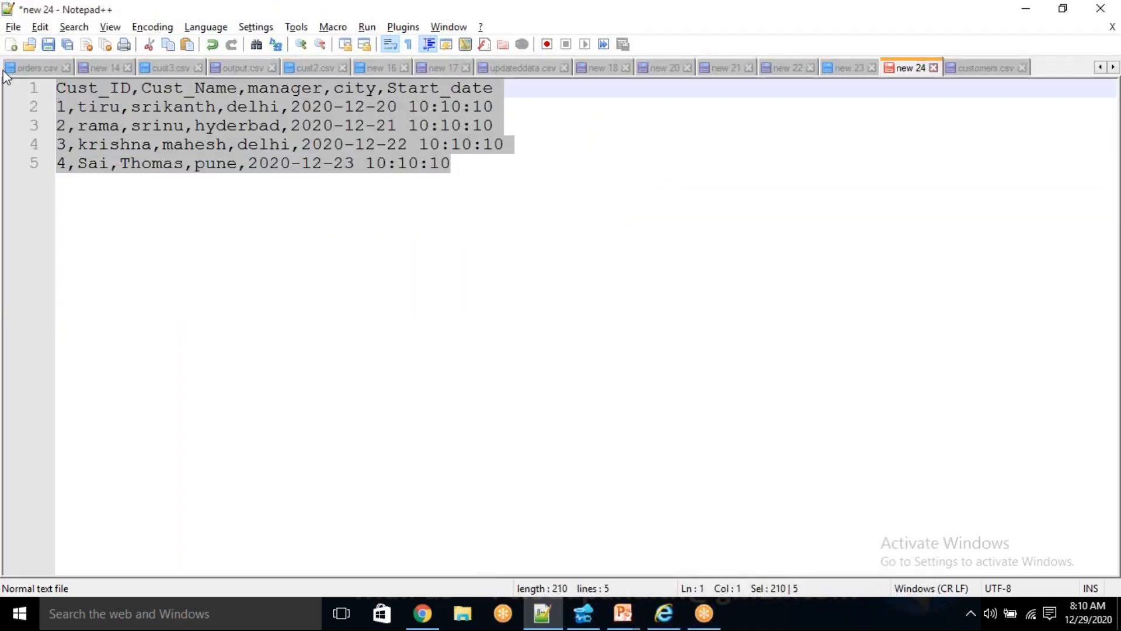
pyautogui.press('Delete')
pyautogui.hotkey('ctrl', 'v')
# - Copy the first customer block, header plus four records, from new 24 into the empty customers.csv
pyautogui.moveTo(477, 216); pyautogui.dragTo(38, 158)
pyautogui.hotkey('ctrl', 'c')
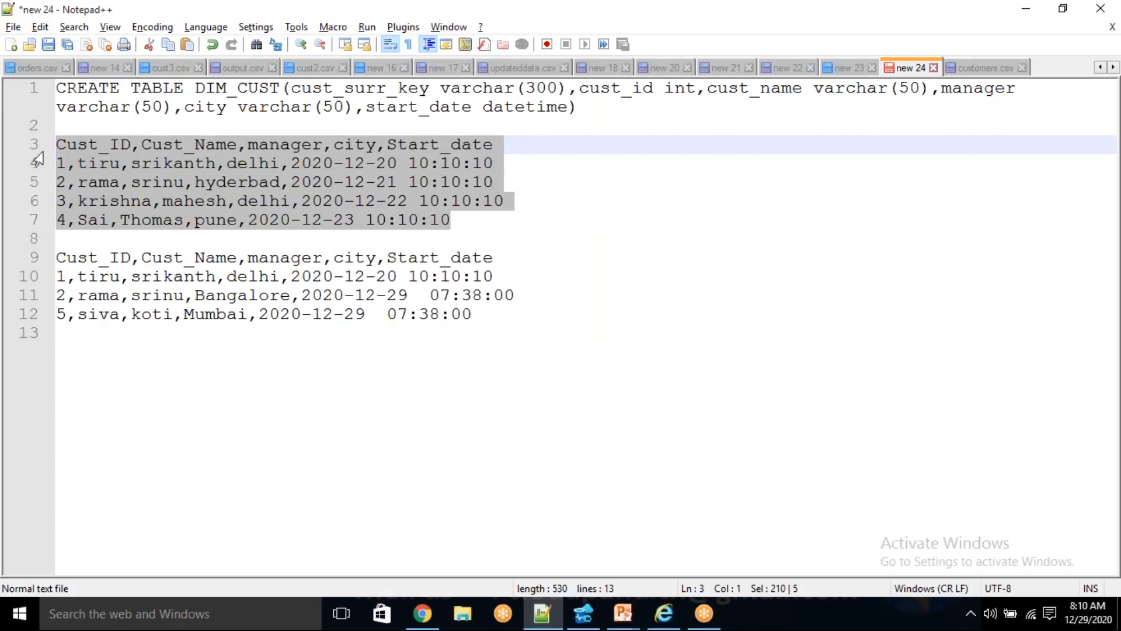
pyautogui.click(985, 68)
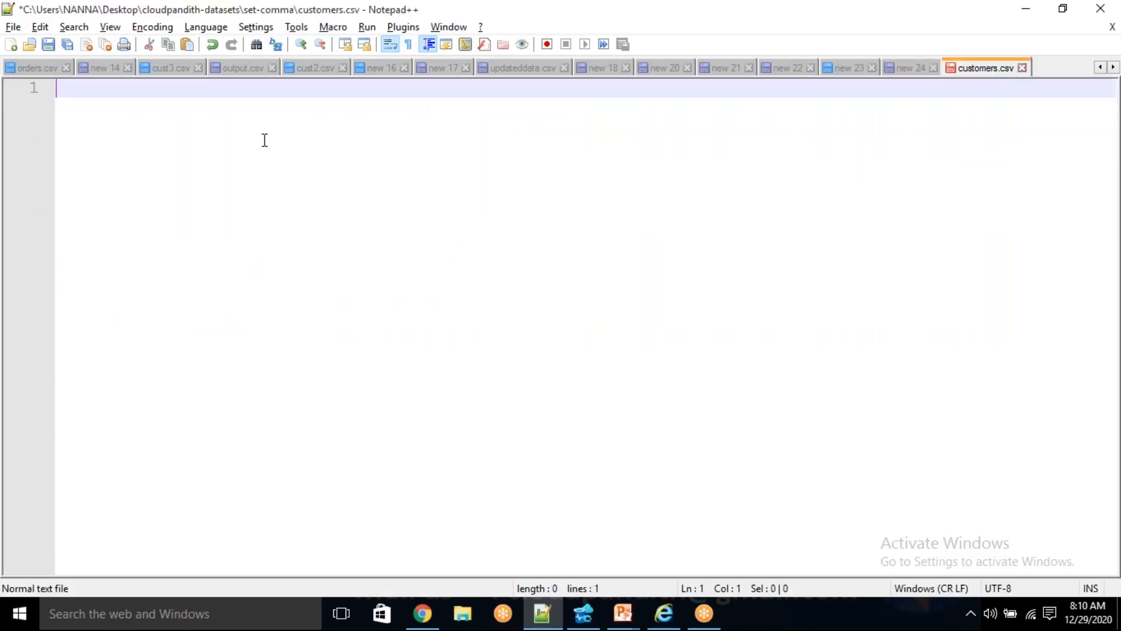
pyautogui.hotkey('ctrl', 'v')
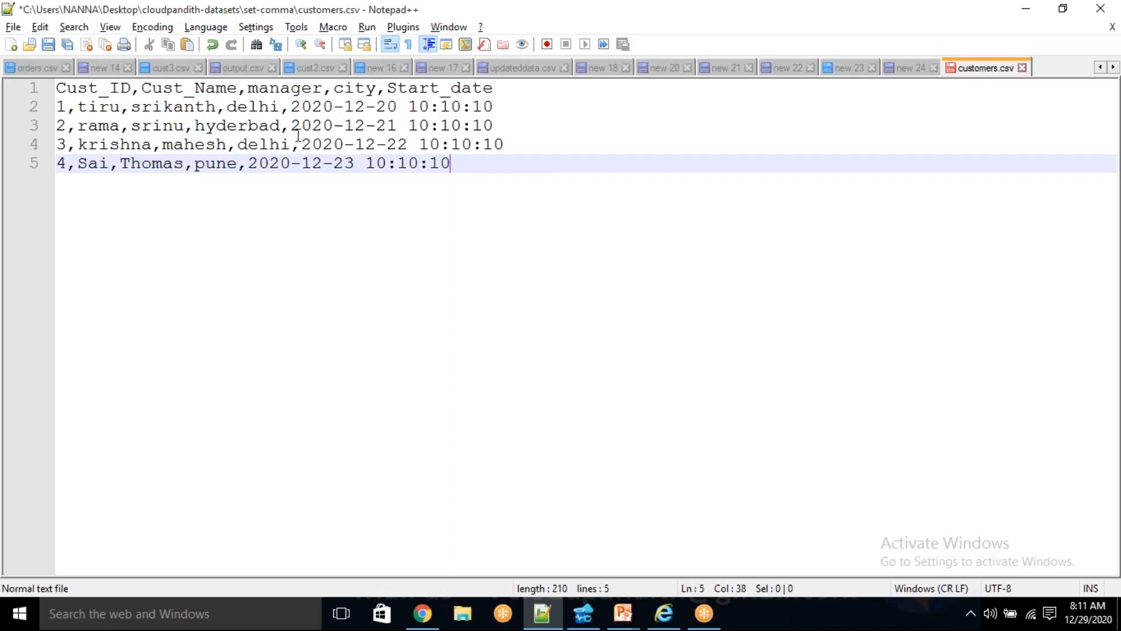
# - Switch to Chrome, return to the storage account's container list and delete the cusomers container
pyautogui.click(422, 613)
pyautogui.click(438, 209)
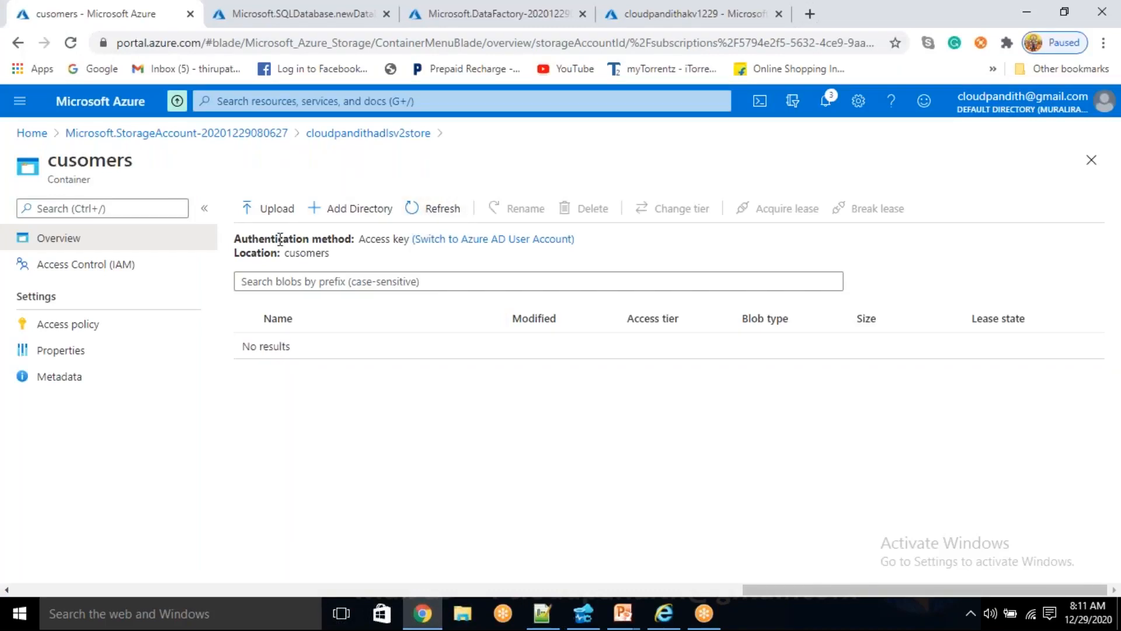
pyautogui.click(363, 133)
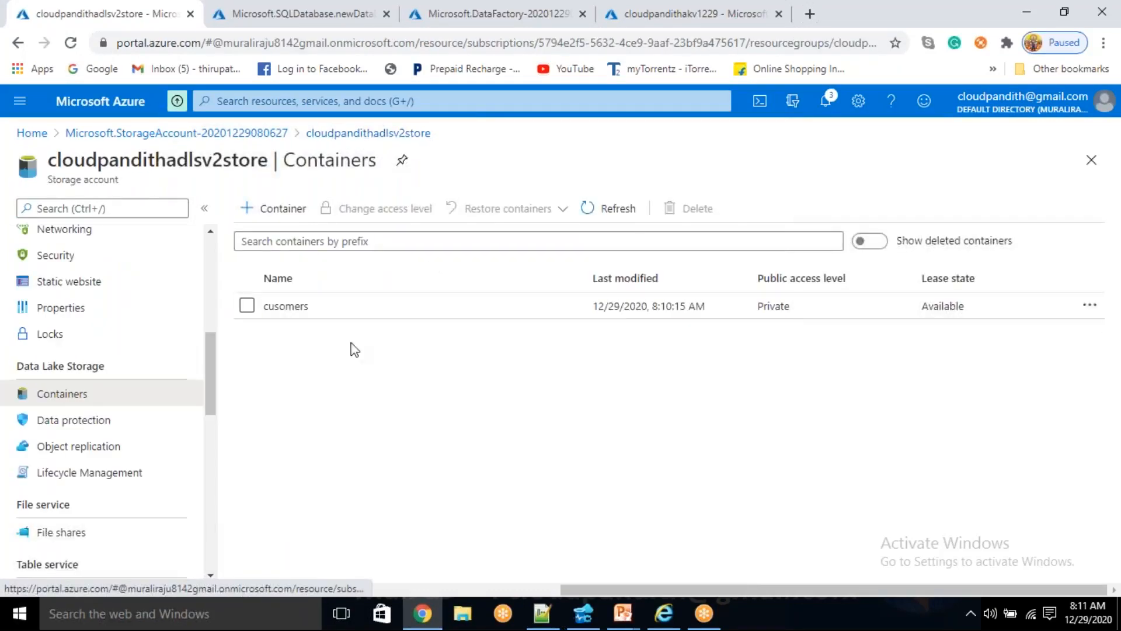
pyautogui.click(247, 305)
pyautogui.click(671, 209)
pyautogui.click(261, 454)
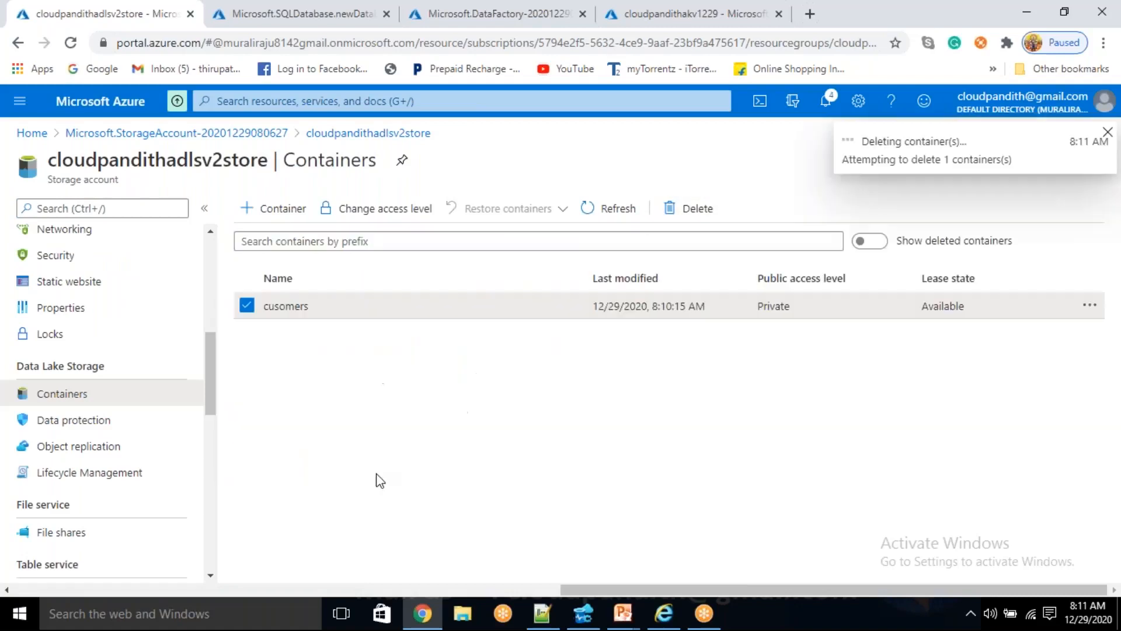
# - Create a private container named customer in the storage account and open it
pyautogui.click(296, 212)
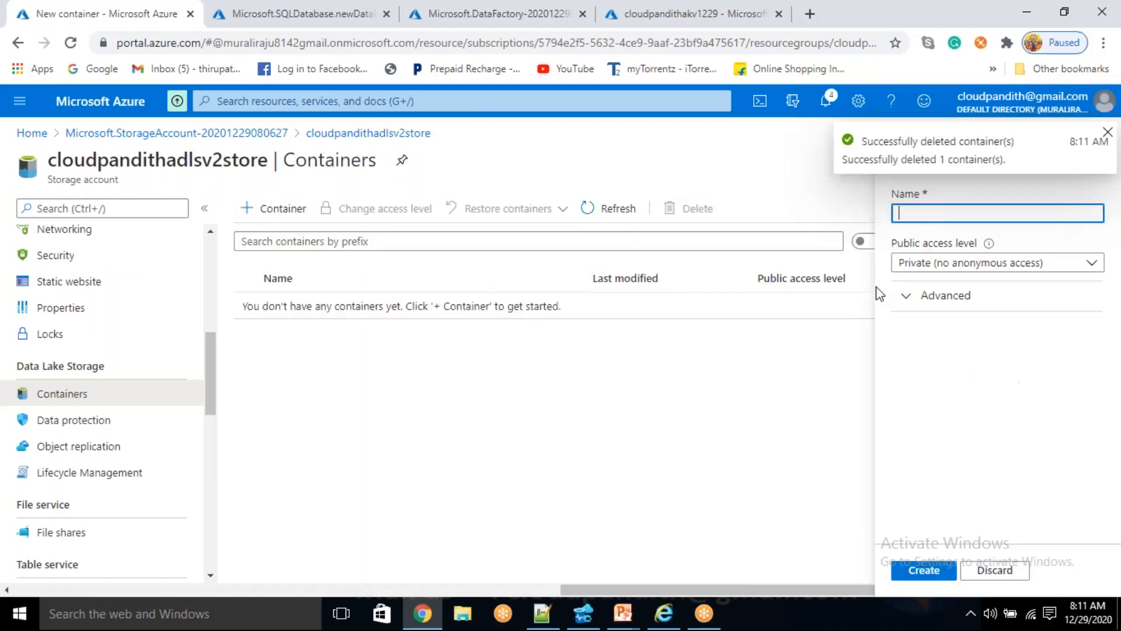
pyautogui.write('customer')
pyautogui.click(940, 572)
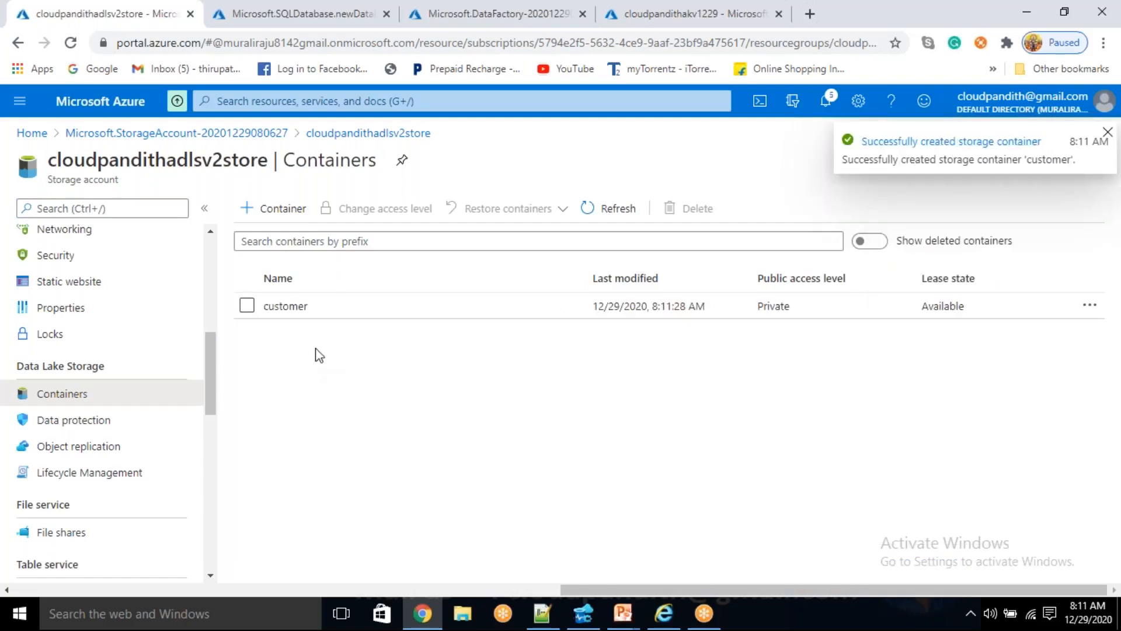
pyautogui.click(322, 309)
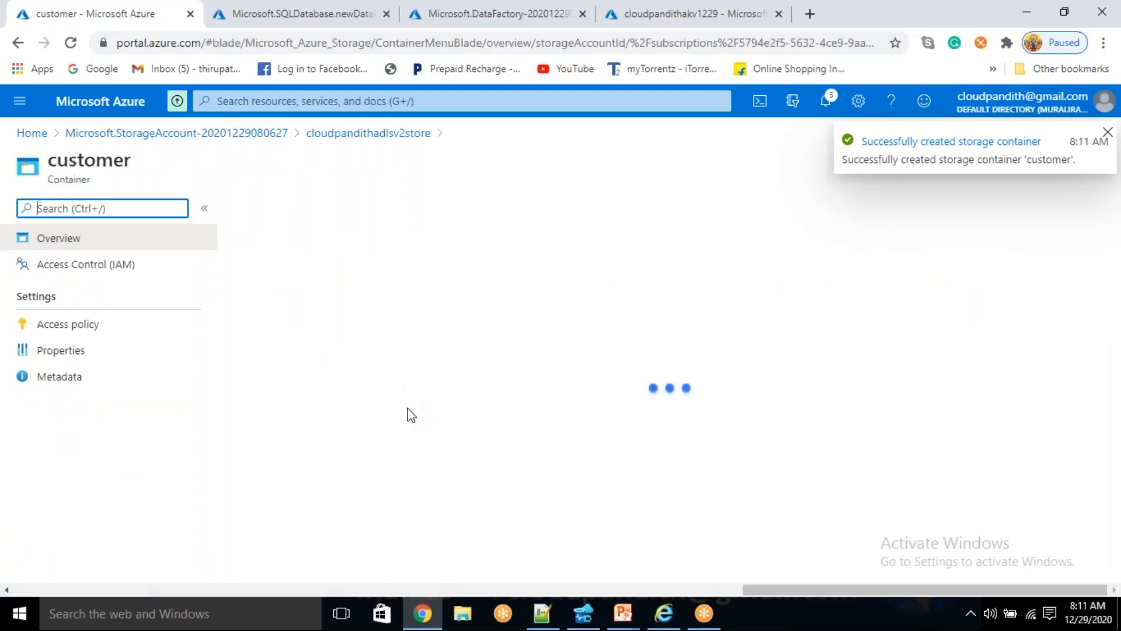
# - Switch to Notepad++ and save the customers.csv file with its header and four records
pyautogui.click(544, 617)
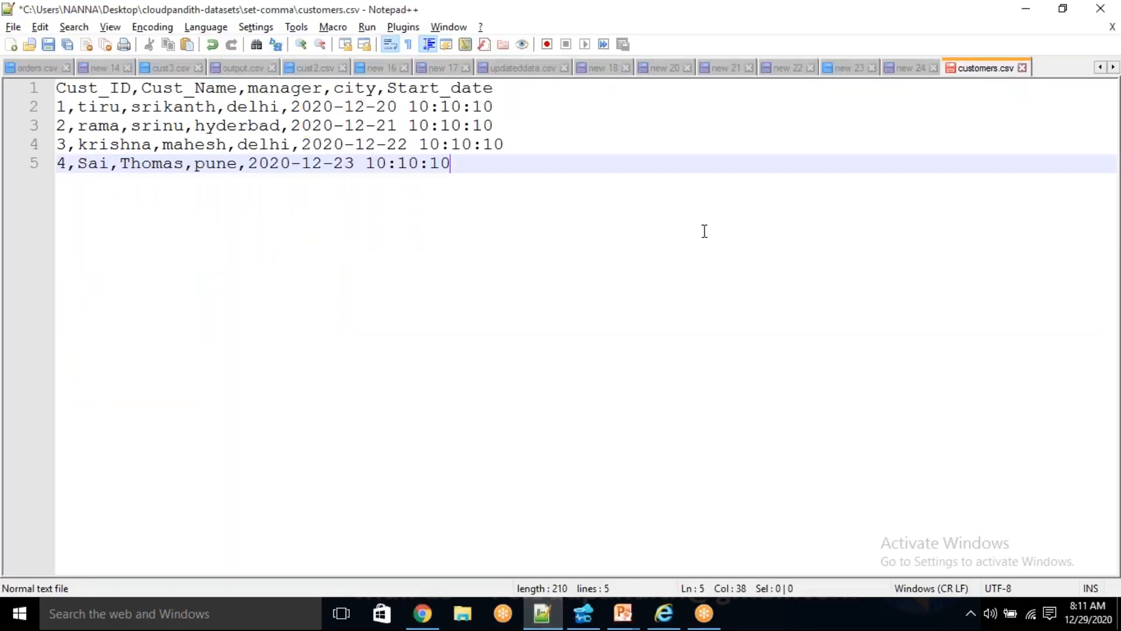
pyautogui.moveTo(484, 178); pyautogui.dragTo(102, 110)
pyautogui.click(254, 242)
pyautogui.hotkey('ctrl', 's')
# - Switch to Chrome and choose customers.csv from the Desktop's cloudpandith-datasets\set-comma folder for upload to the customer container
pyautogui.click(423, 613)
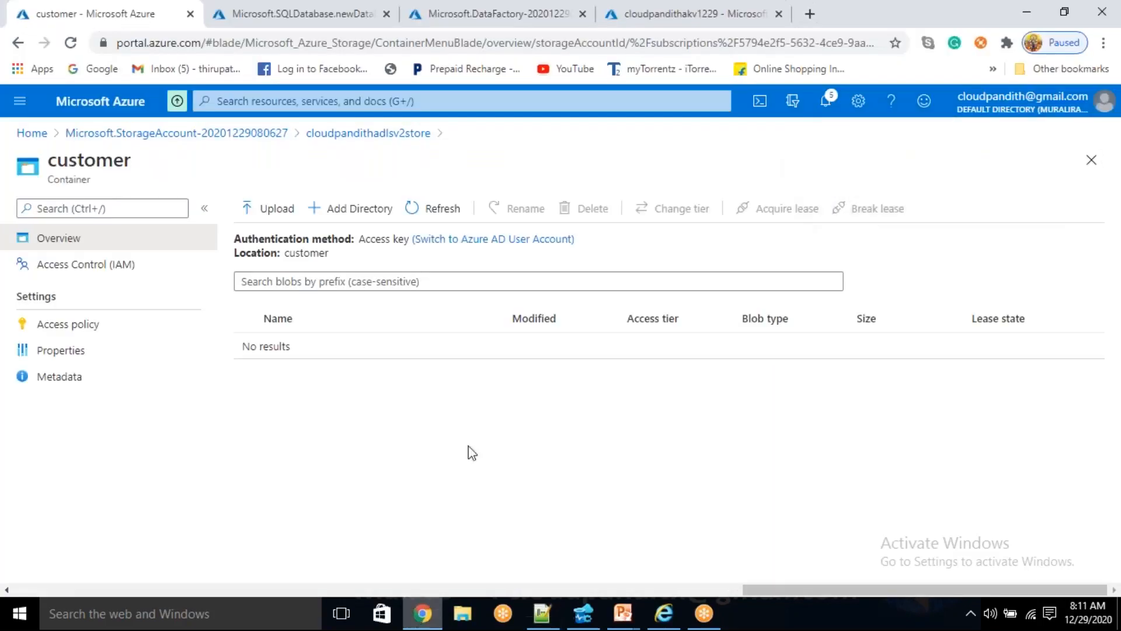
pyautogui.click(277, 209)
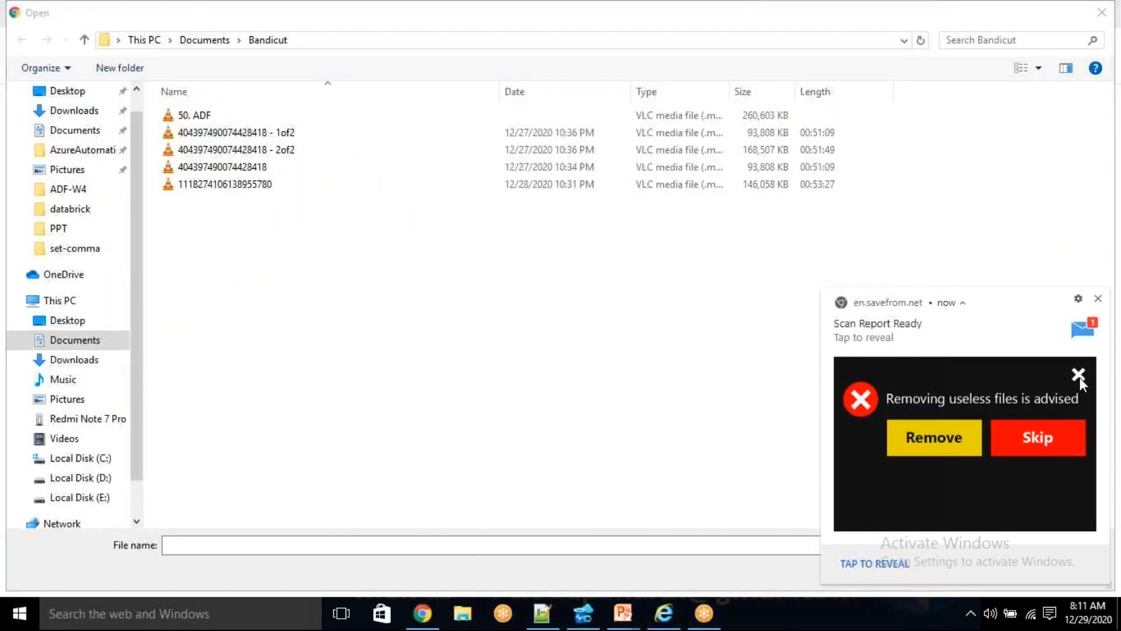
pyautogui.click(1079, 376)
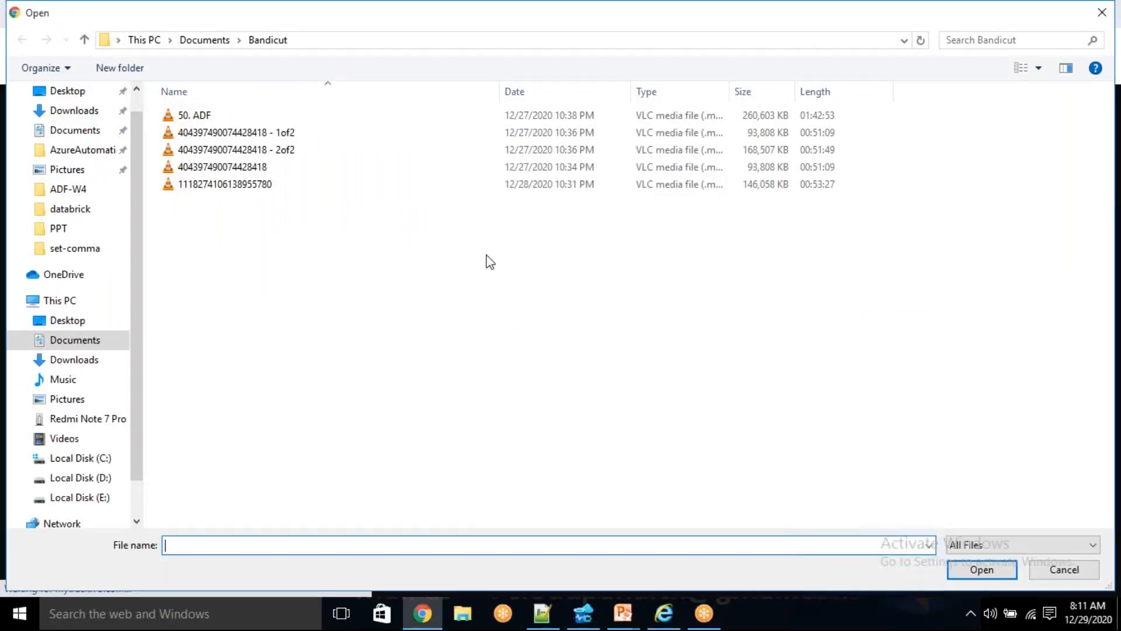
pyautogui.click(81, 98)
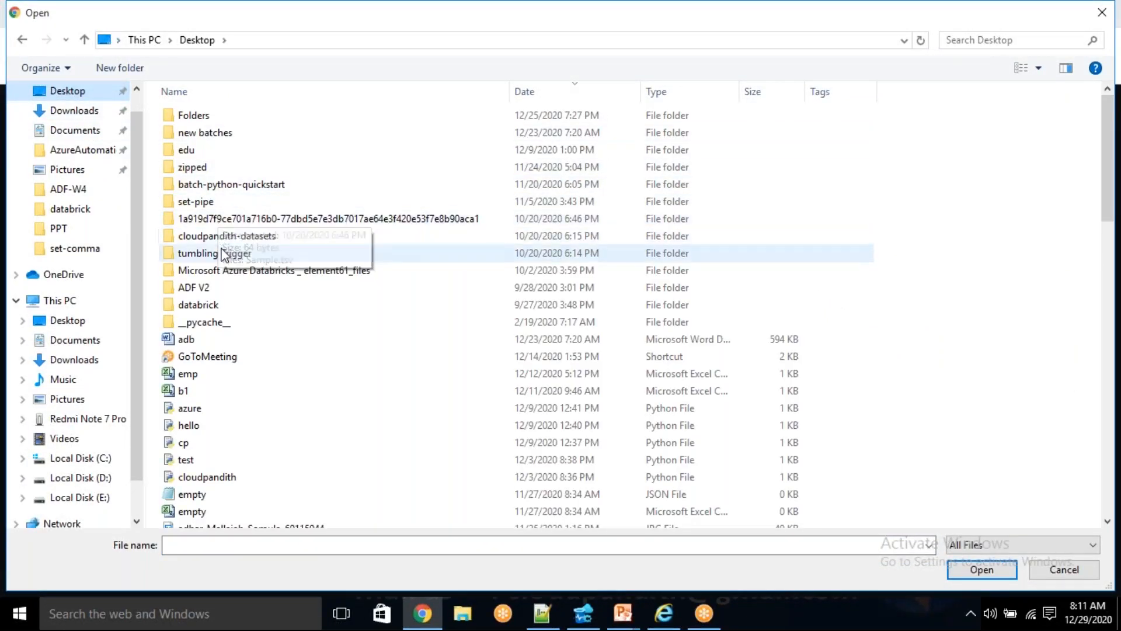
pyautogui.click(226, 236)
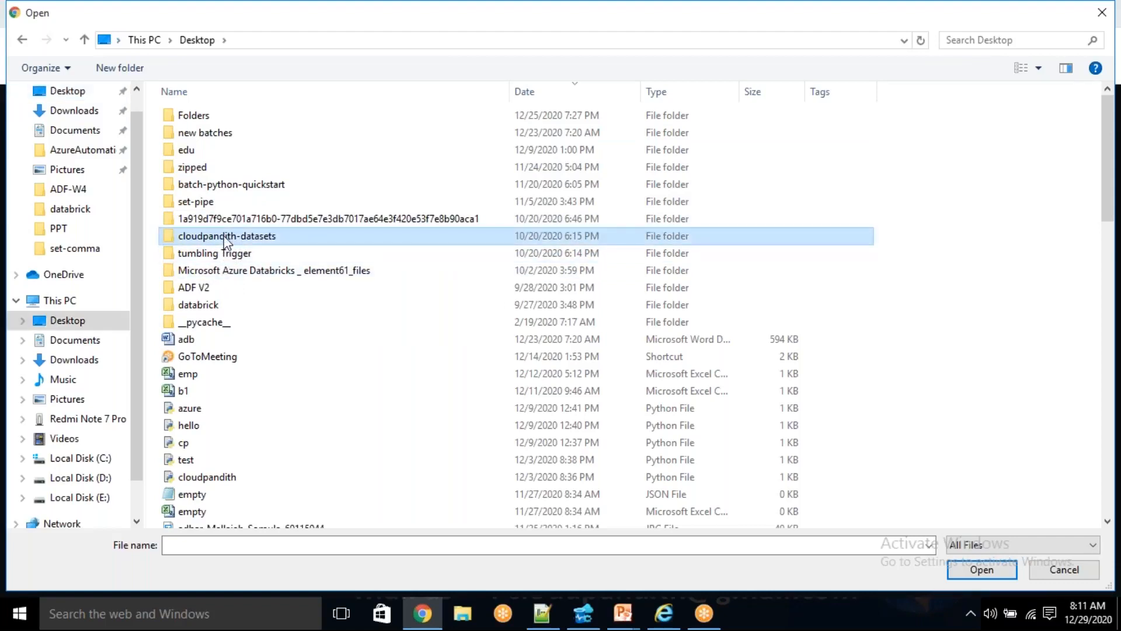
pyautogui.doubleClick(225, 237)
pyautogui.doubleClick(209, 183)
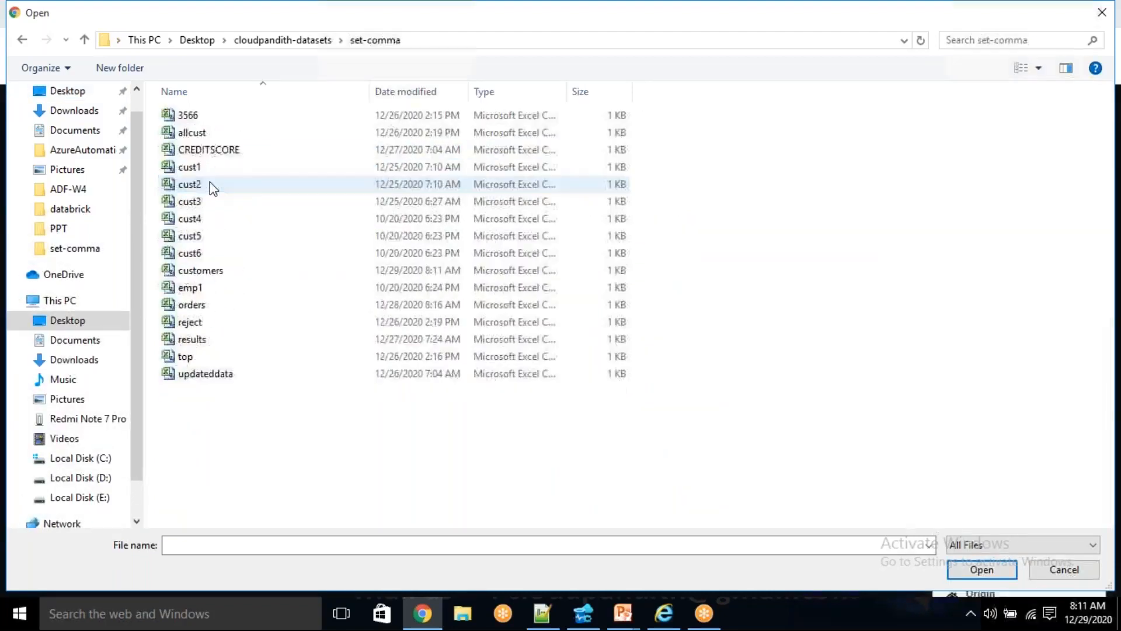
pyautogui.click(200, 273)
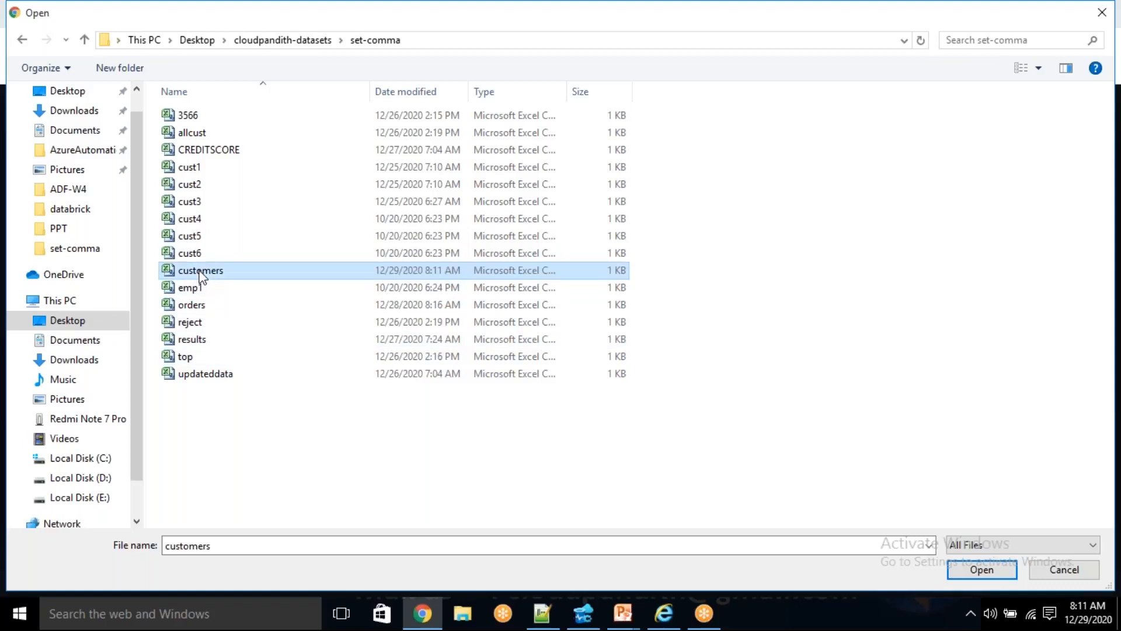
pyautogui.click(981, 569)
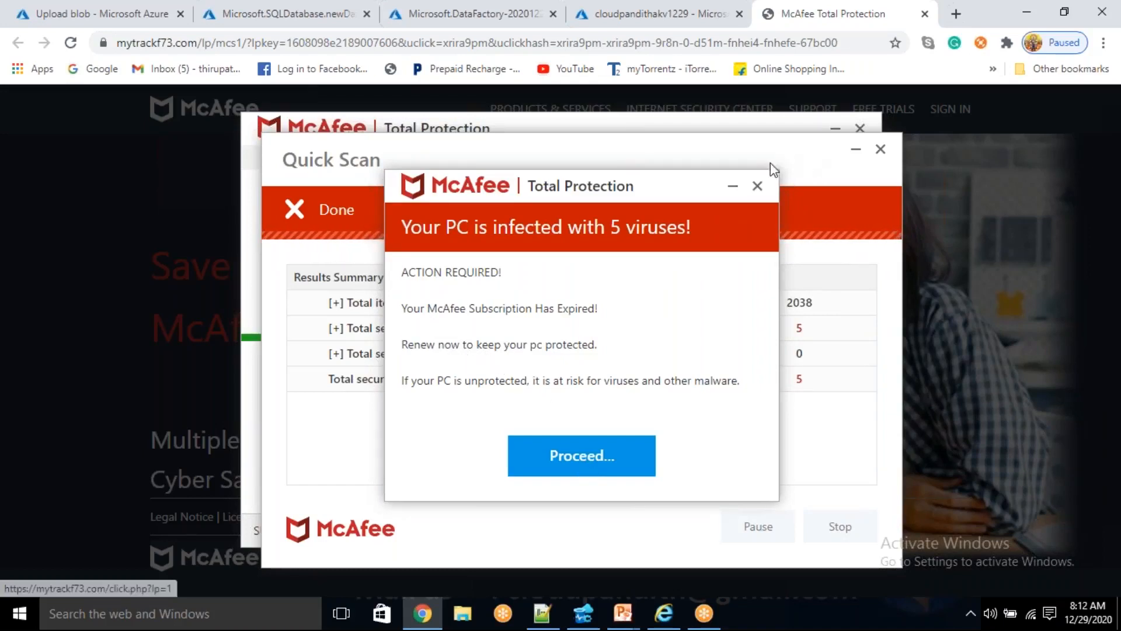
# - Close the McAfee advertising page and return to the Upload blob form of the customer container
pyautogui.click(734, 187)
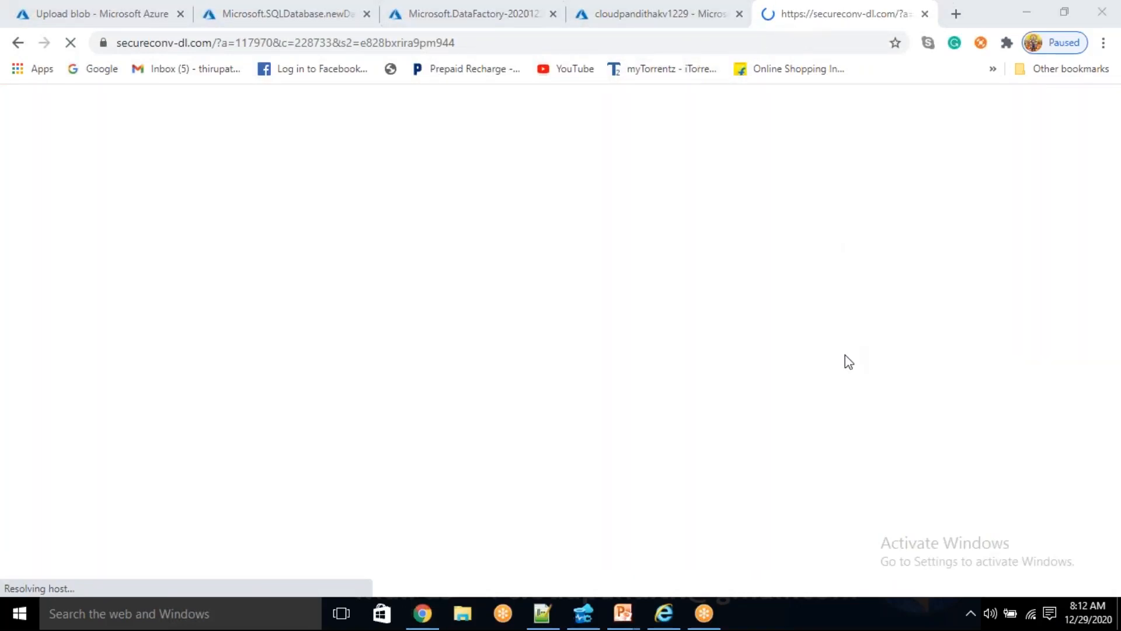
pyautogui.click(924, 14)
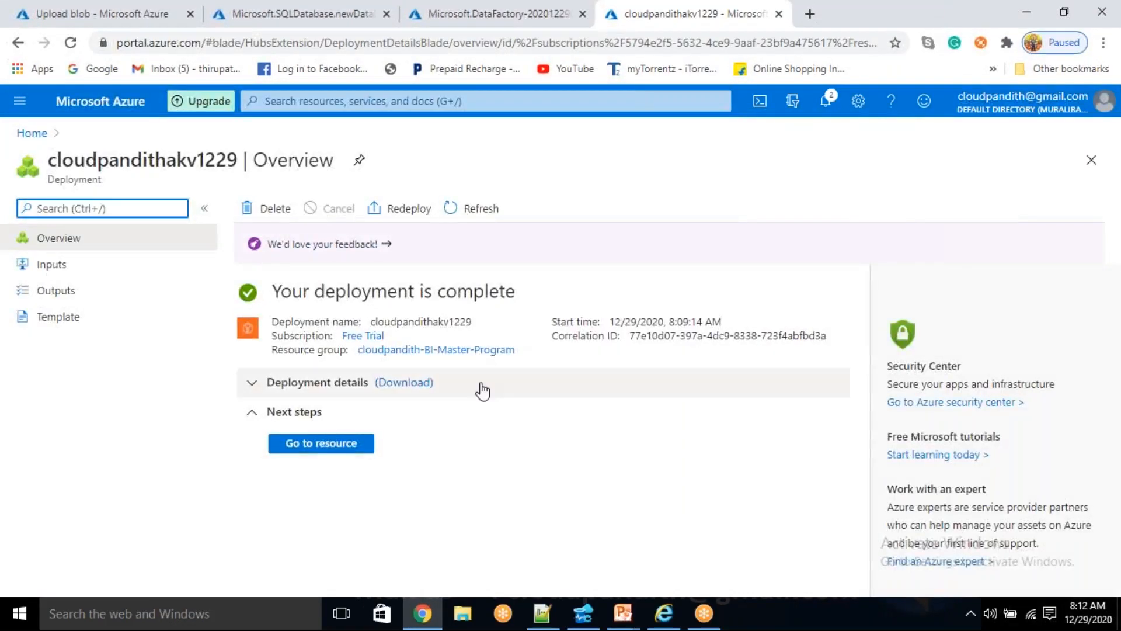
pyautogui.click(330, 10)
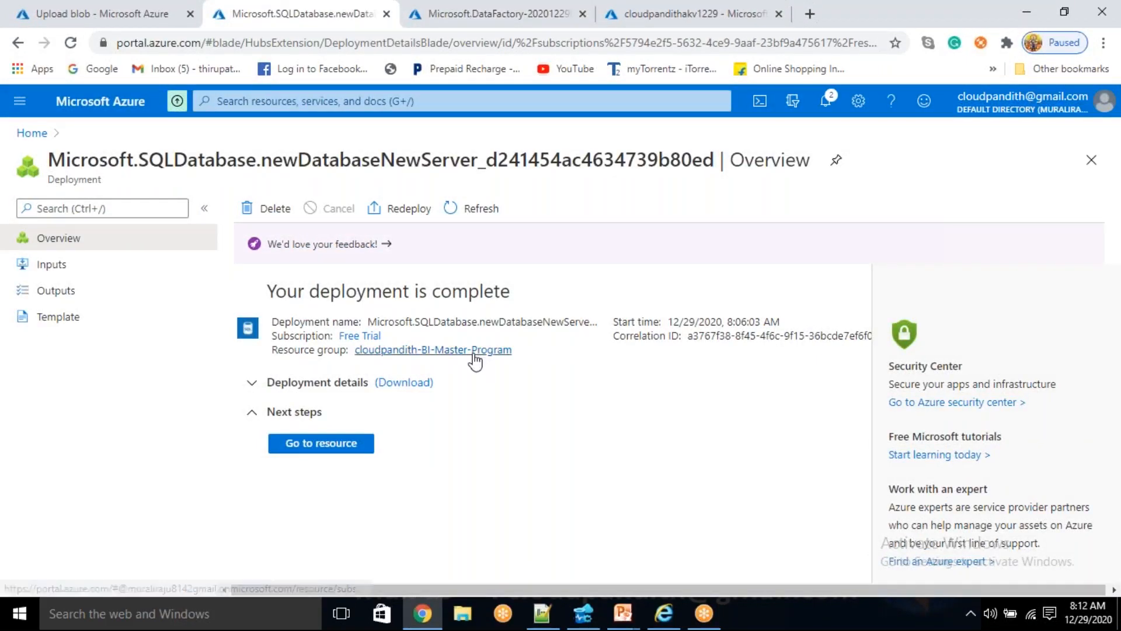
pyautogui.click(150, 13)
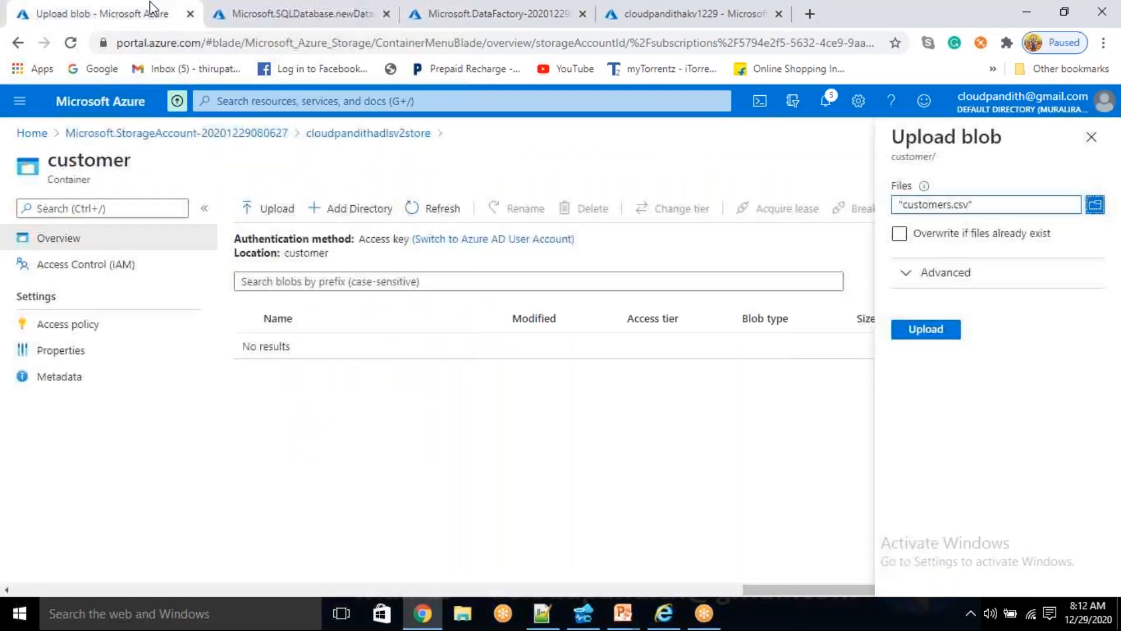
# - Upload customers.csv to the customer container and open the uploaded blob's contents
pyautogui.click(929, 331)
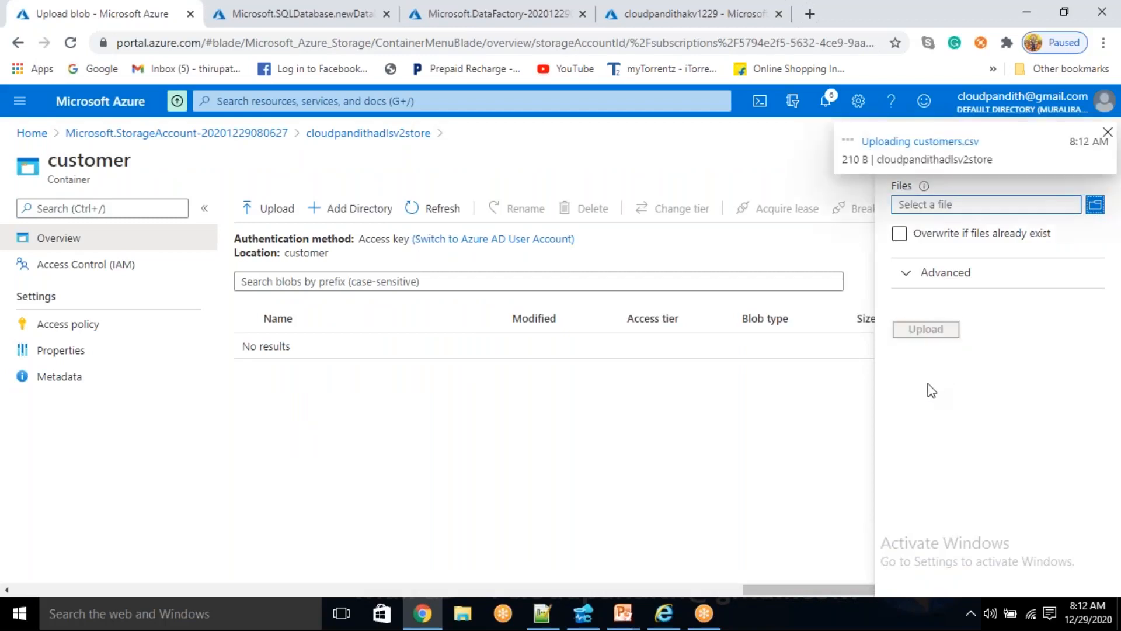
pyautogui.click(313, 346)
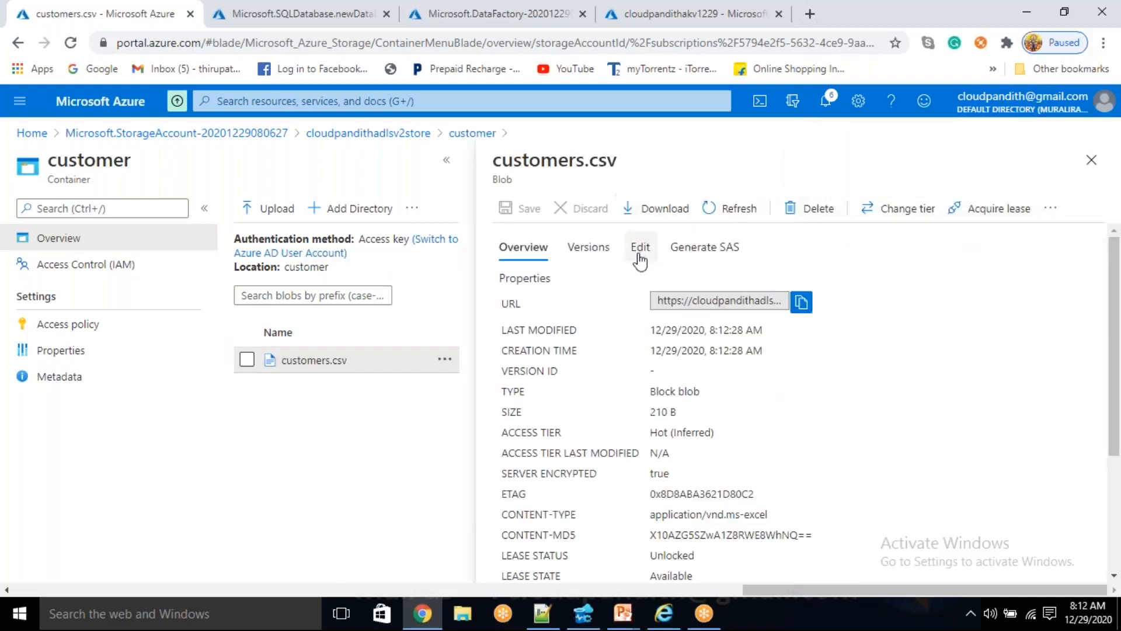
pyautogui.click(639, 255)
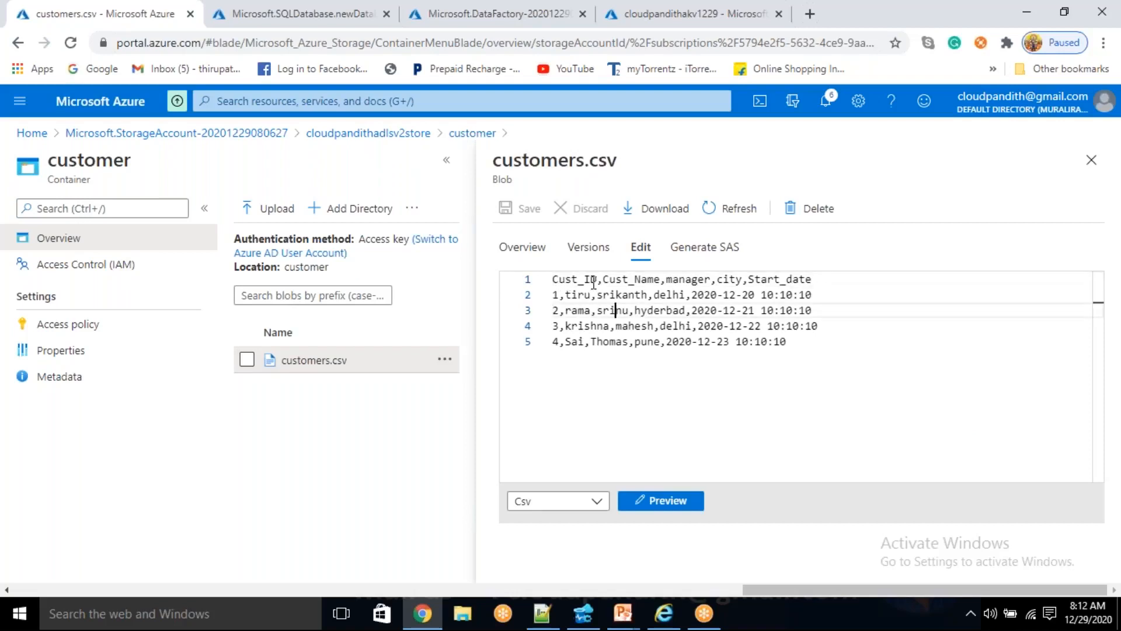
# - Examine the header and customer records in the uploaded customers.csv, and close the blob's details
pyautogui.moveTo(820, 345); pyautogui.dragTo(537, 274)
pyautogui.click(673, 381)
pyautogui.moveTo(823, 362); pyautogui.dragTo(520, 289)
pyautogui.click(760, 381)
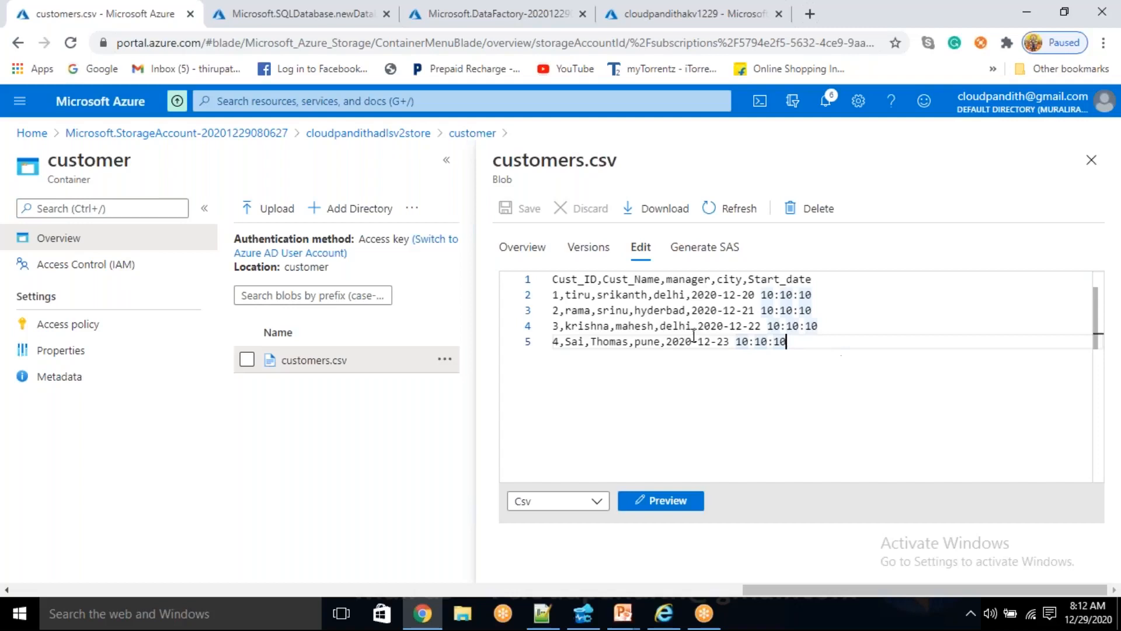
pyautogui.moveTo(817, 345); pyautogui.dragTo(543, 293)
pyautogui.click(674, 395)
pyautogui.moveTo(839, 346); pyautogui.dragTo(554, 294)
pyautogui.click(818, 343)
pyautogui.click(1089, 163)
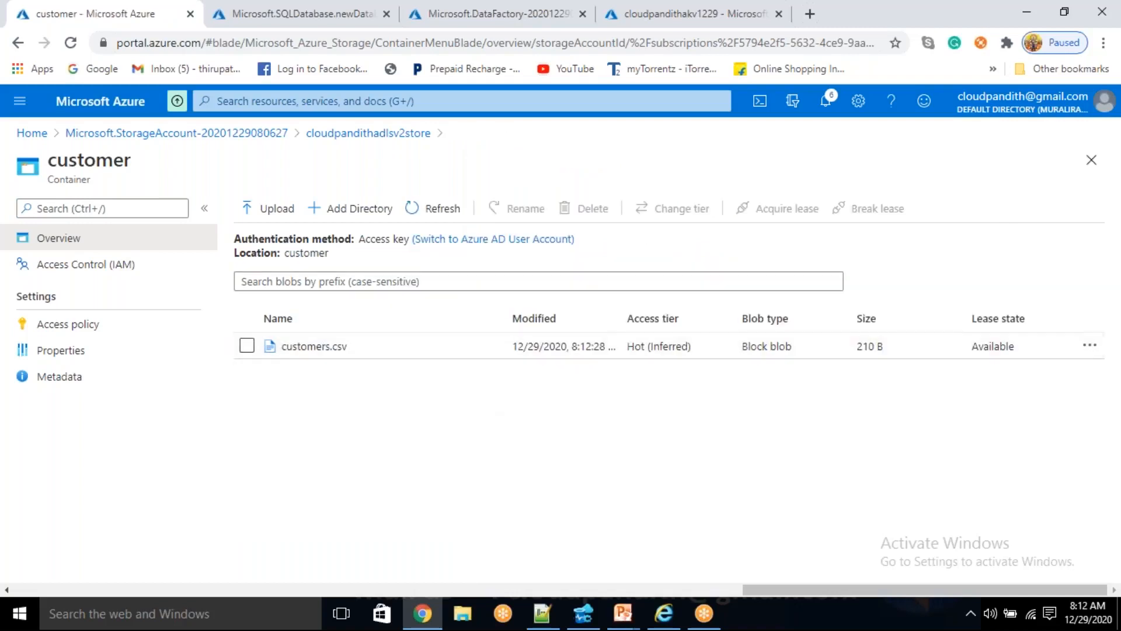
# - In the cloudpandithsqldb server's firewall settings, add the client IP, allow Azure services and resources to access the server, and save
pyautogui.click(292, 12)
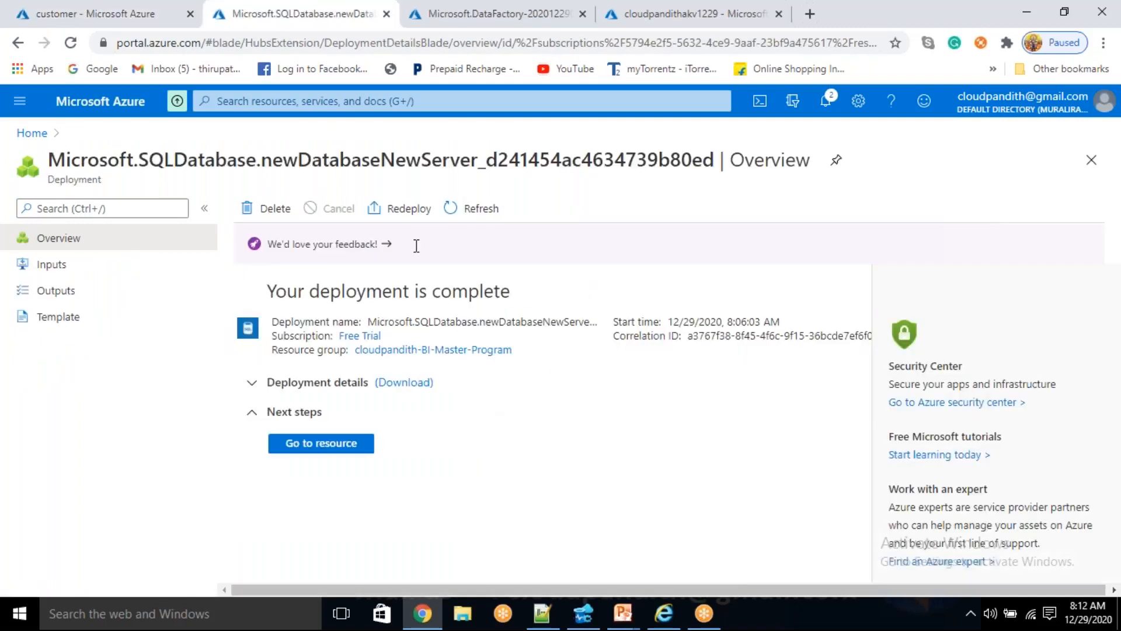
pyautogui.click(320, 445)
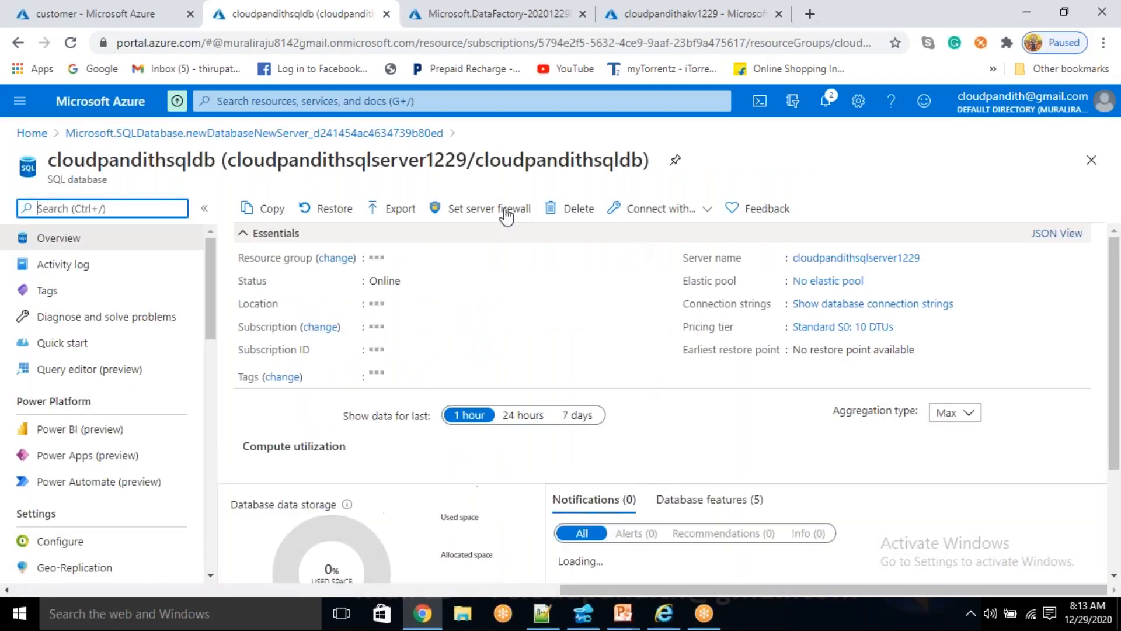
pyautogui.click(476, 211)
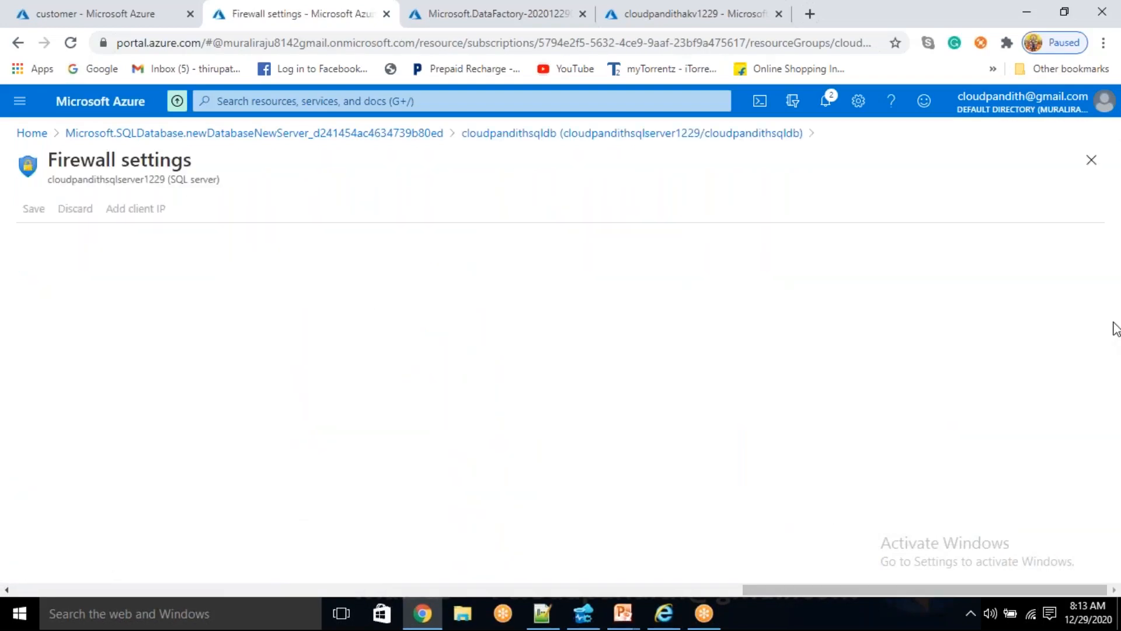
pyautogui.click(181, 208)
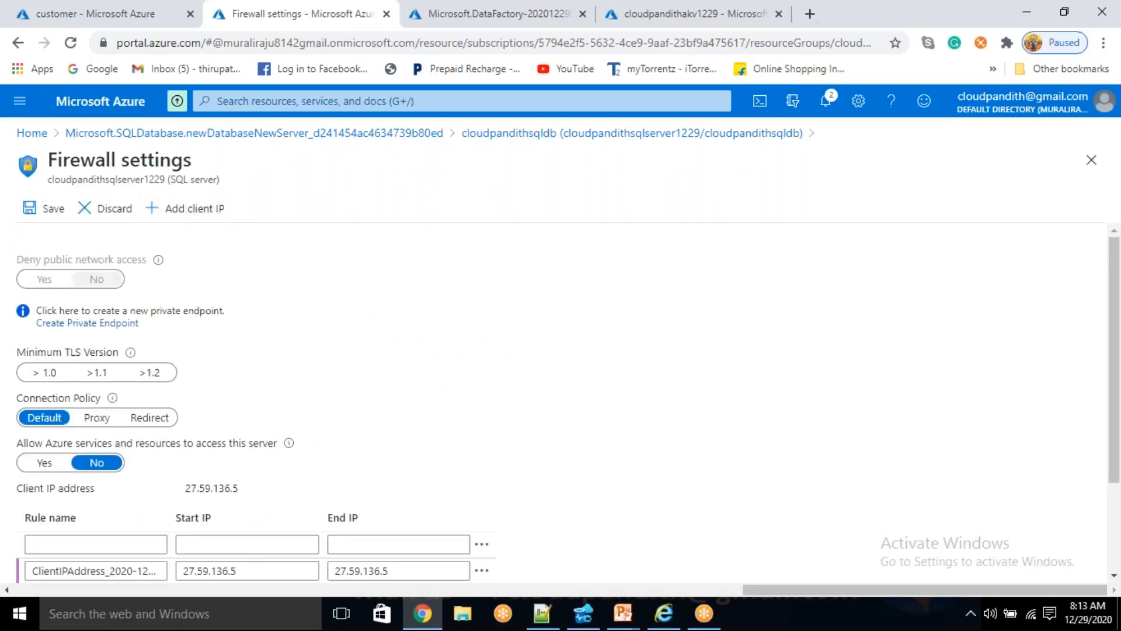
pyautogui.click(35, 462)
pyautogui.click(44, 208)
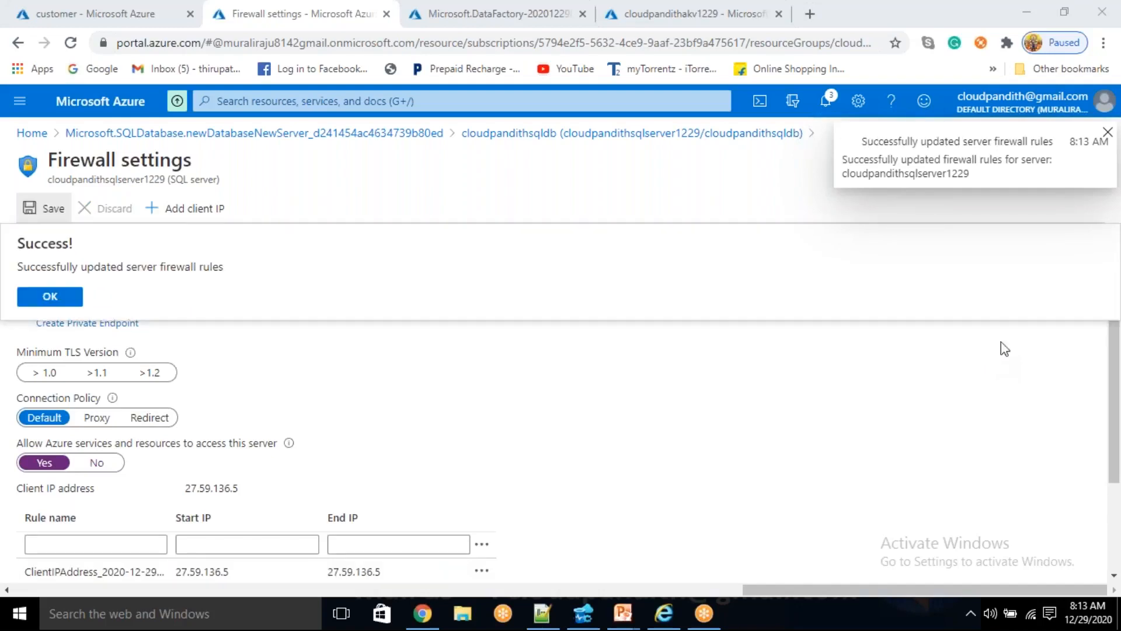
pyautogui.click(45, 293)
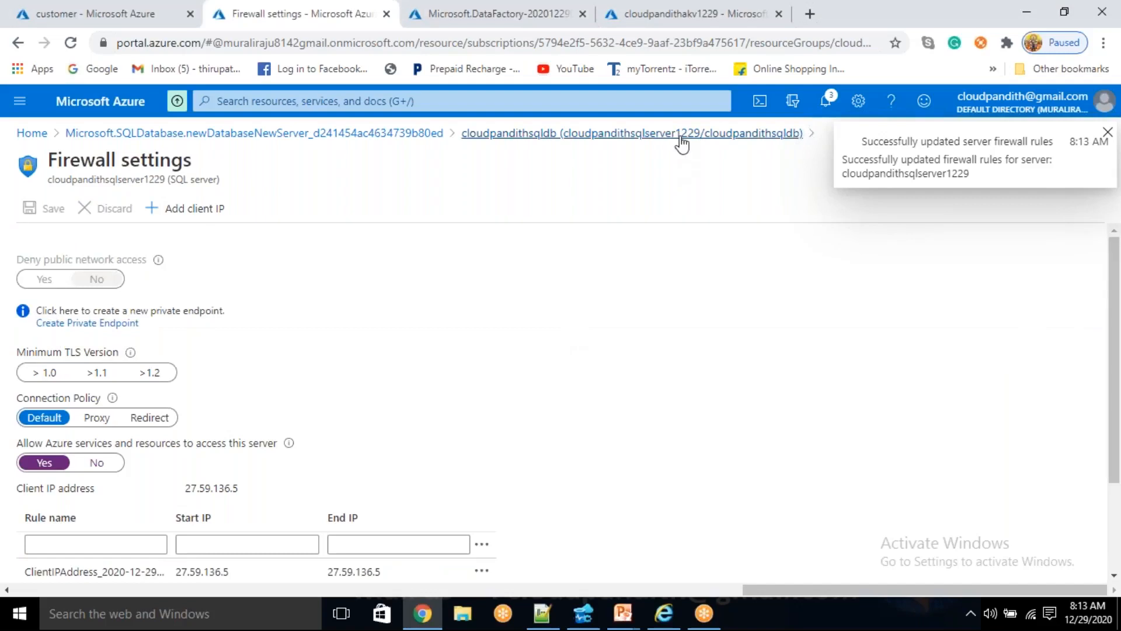
# - Copy the cloudpandithsqldb database's full server name and paste it as the server of a new connection in Azure Data Studio
pyautogui.click(681, 134)
pyautogui.click(1039, 260)
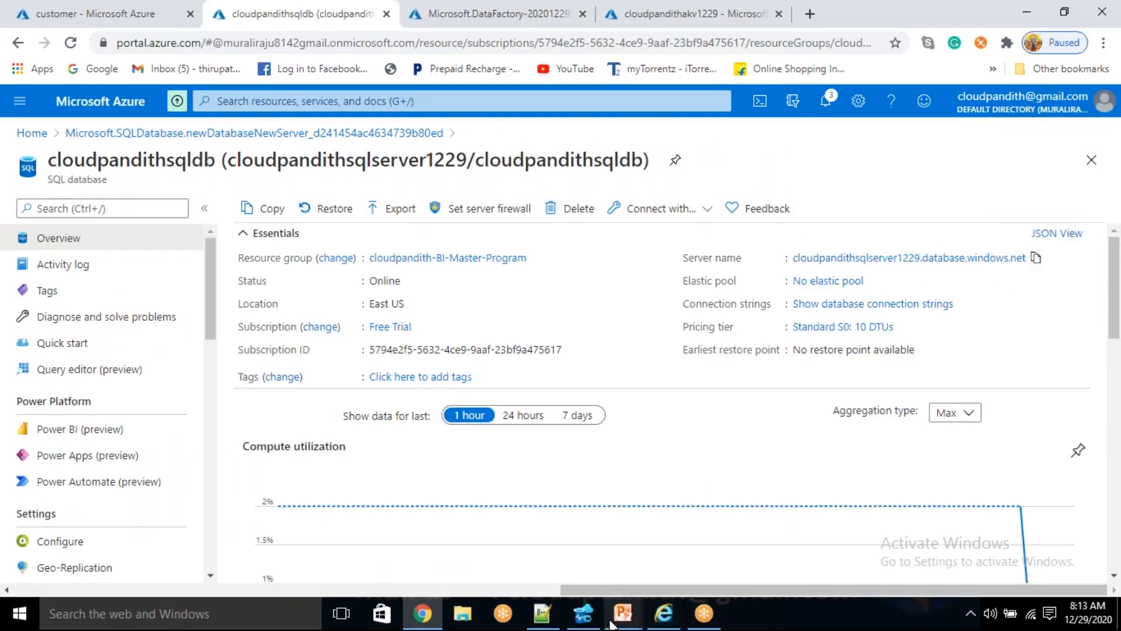
pyautogui.click(583, 614)
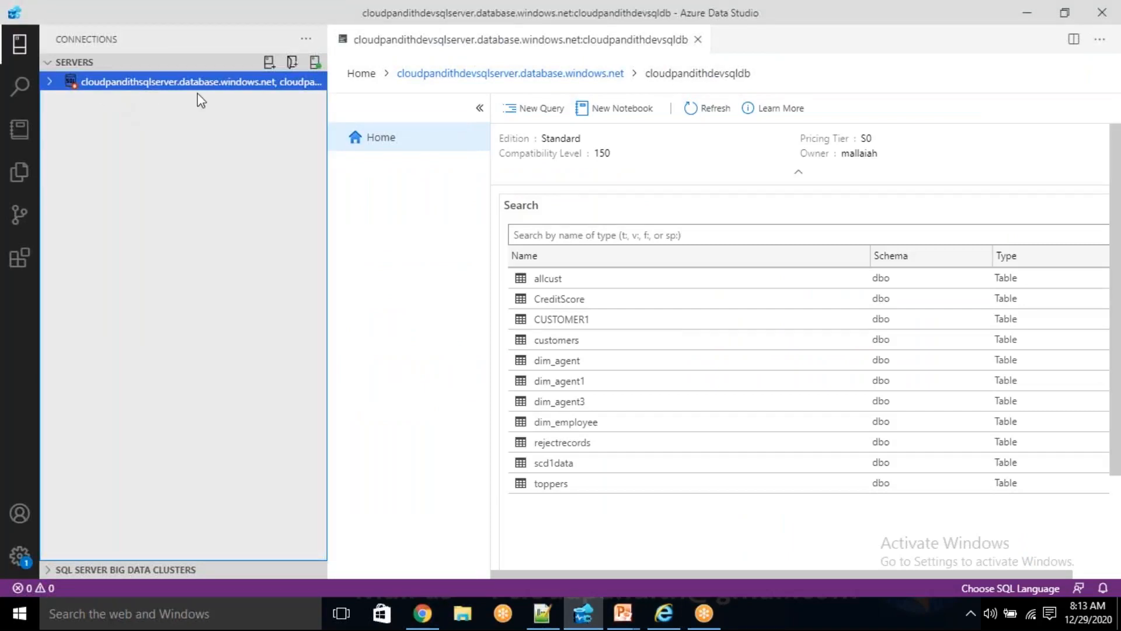
pyautogui.click(267, 69)
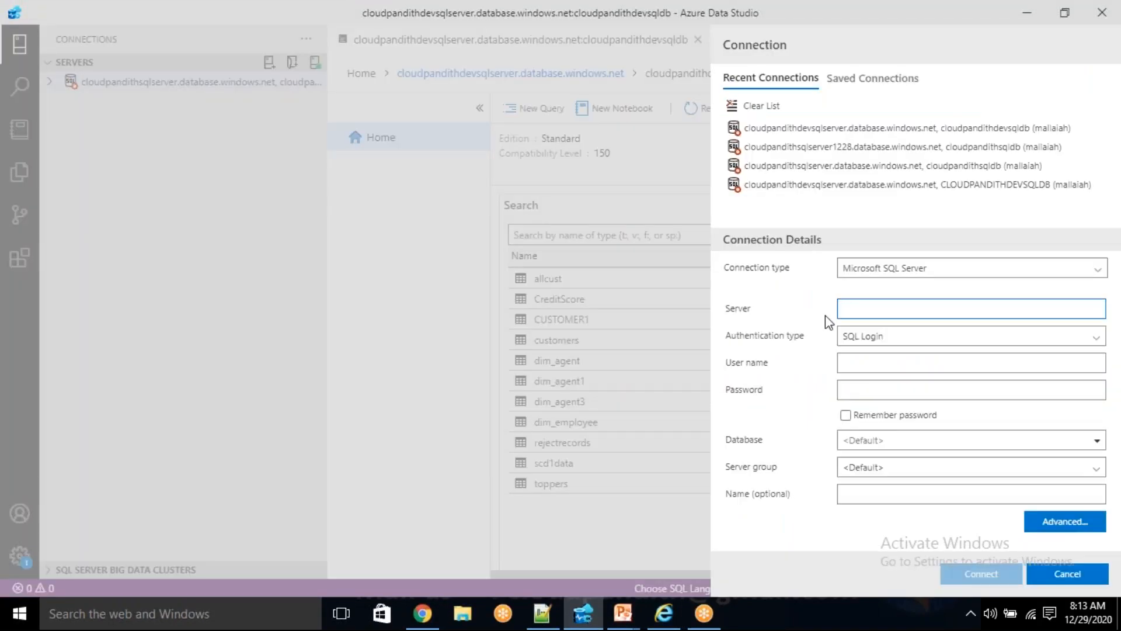
pyautogui.hotkey('ctrl', 'v')
# - Enter the SQL login user name and account password, set the database to cloudpandithsqldb, and connect
pyautogui.click(872, 361)
pyautogui.write('malla')
pyautogui.press('Tab')
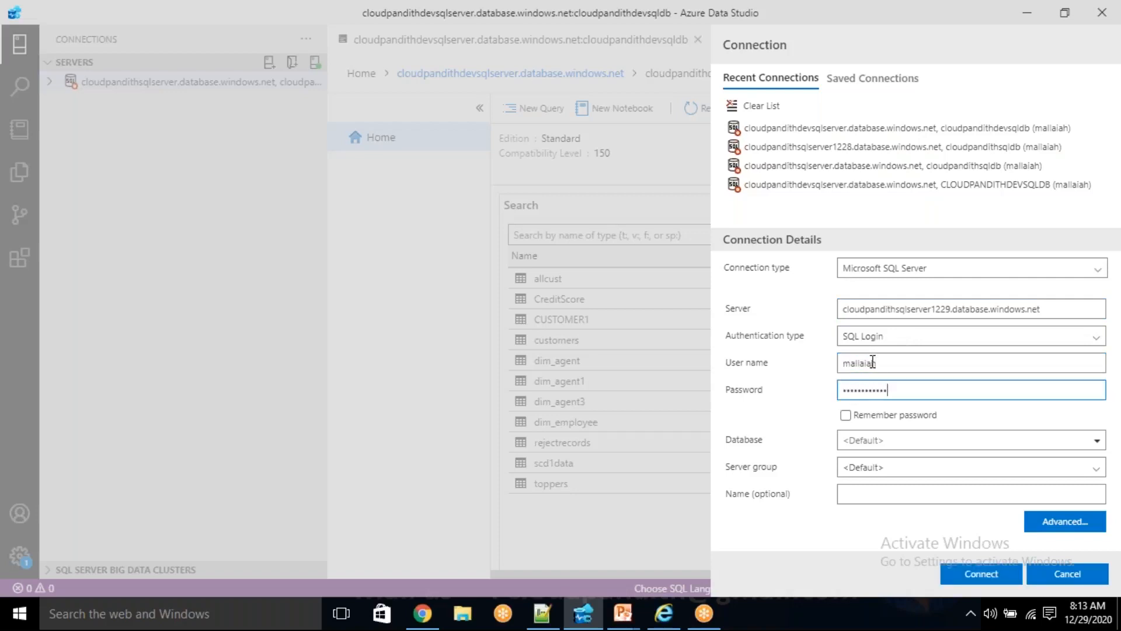
pyautogui.click(888, 443)
pyautogui.write('c')
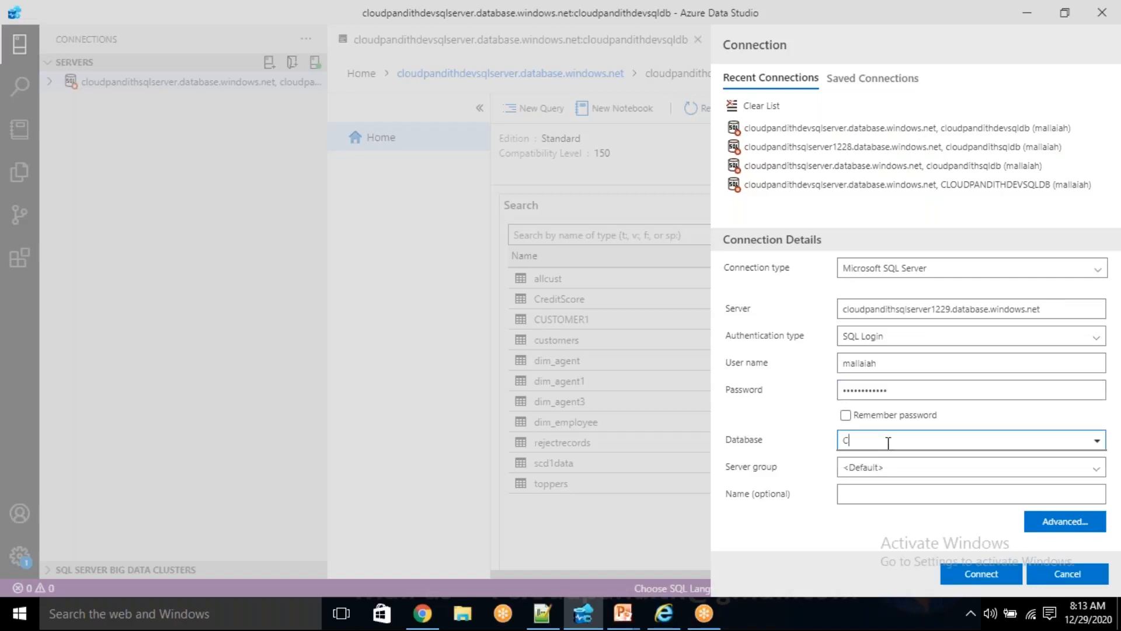
pyautogui.write('LOUDPAN')
pyautogui.press('BackSpace')
pyautogui.press('BackSpace')
pyautogui.press('BackSpace')
pyautogui.press('BackSpace')
pyautogui.press('BackSpace')
pyautogui.press('BackSpace')
pyautogui.press('BackSpace')
pyautogui.press('BackSpace')
pyautogui.write('cloudpandithsqldb')
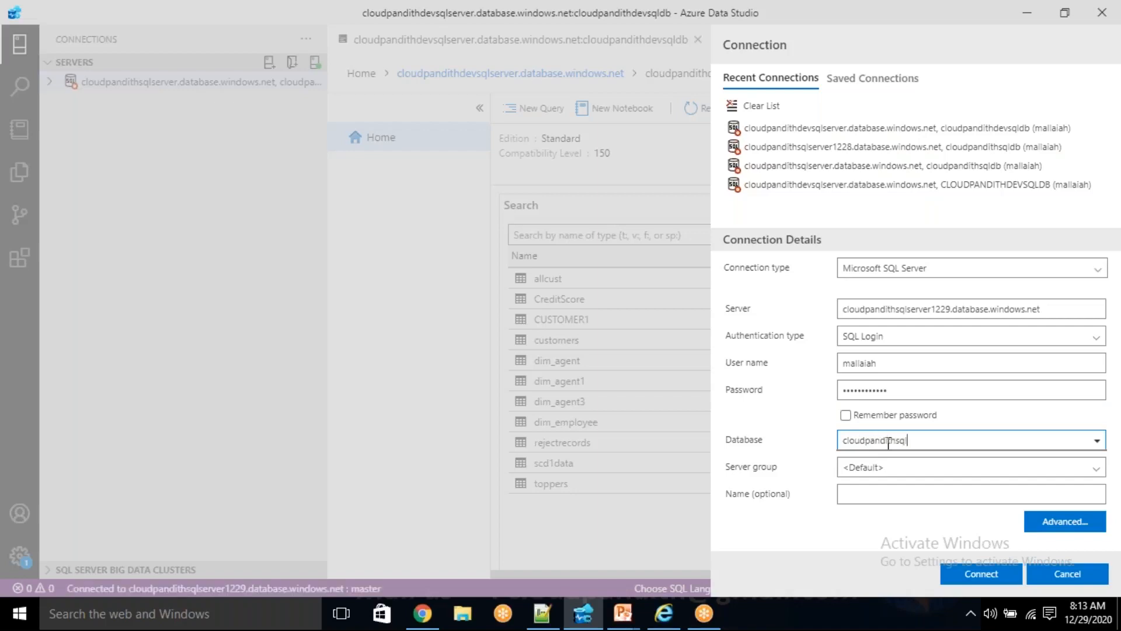
pyautogui.click(982, 573)
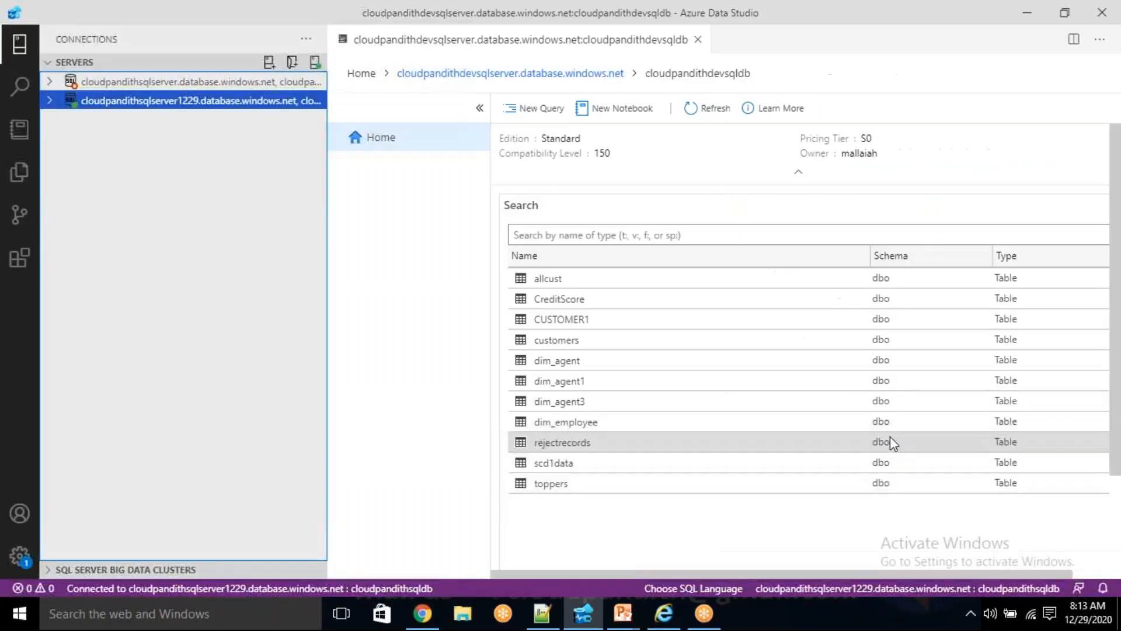
# - Open a new query on the cloudpandithsqlserver1229 connection and expand the database's Tables folder
pyautogui.click(175, 108)
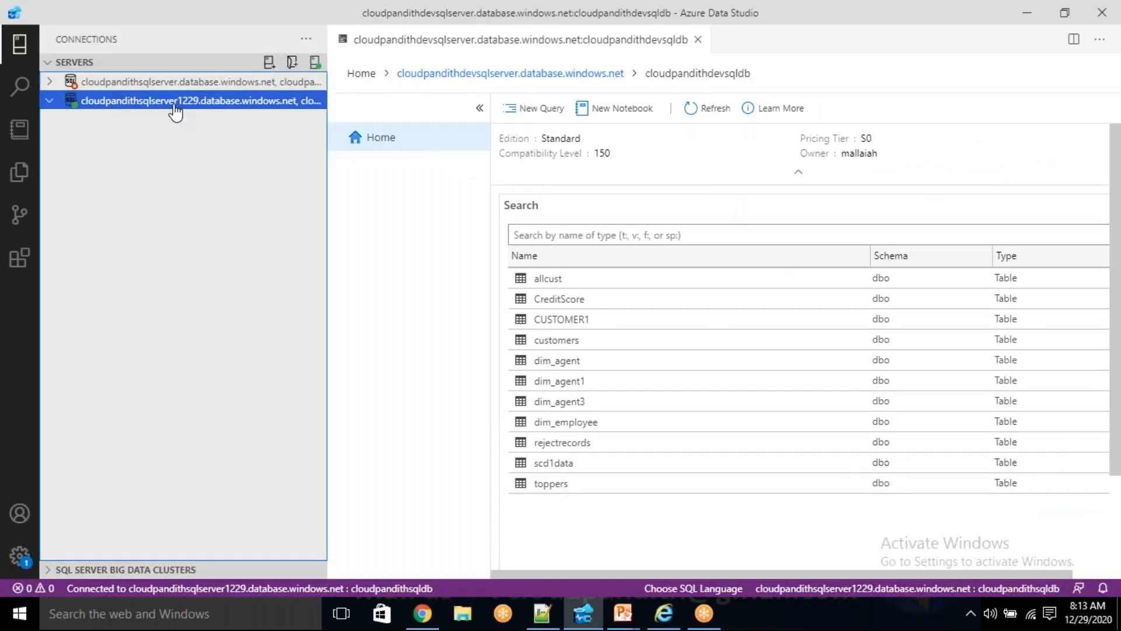
pyautogui.rightClick(175, 110)
pyautogui.click(233, 143)
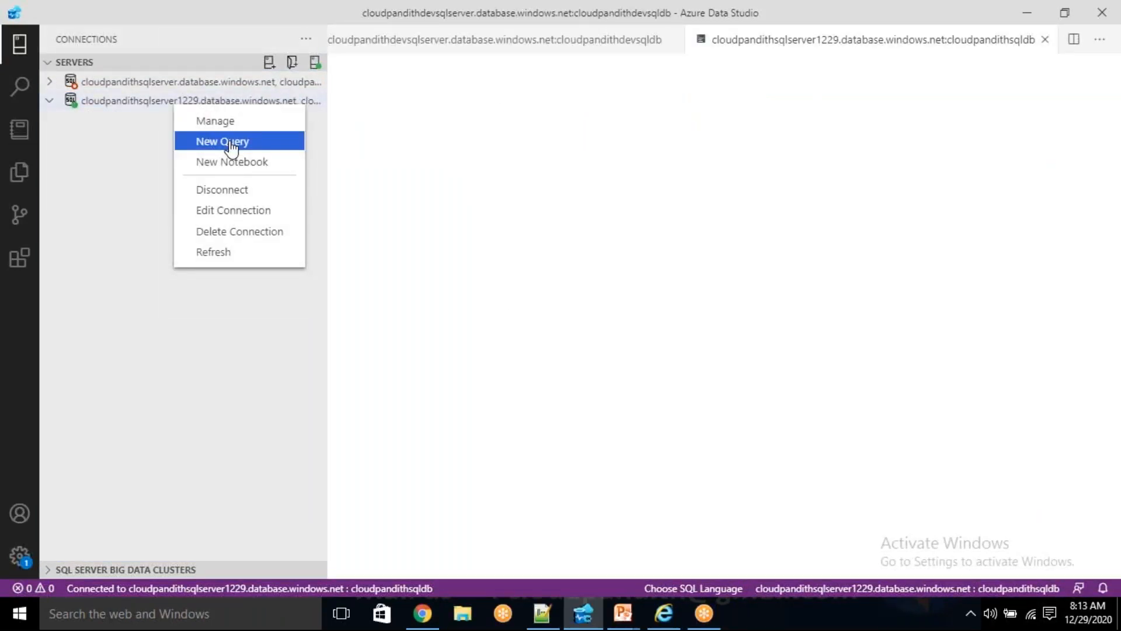
pyautogui.click(232, 143)
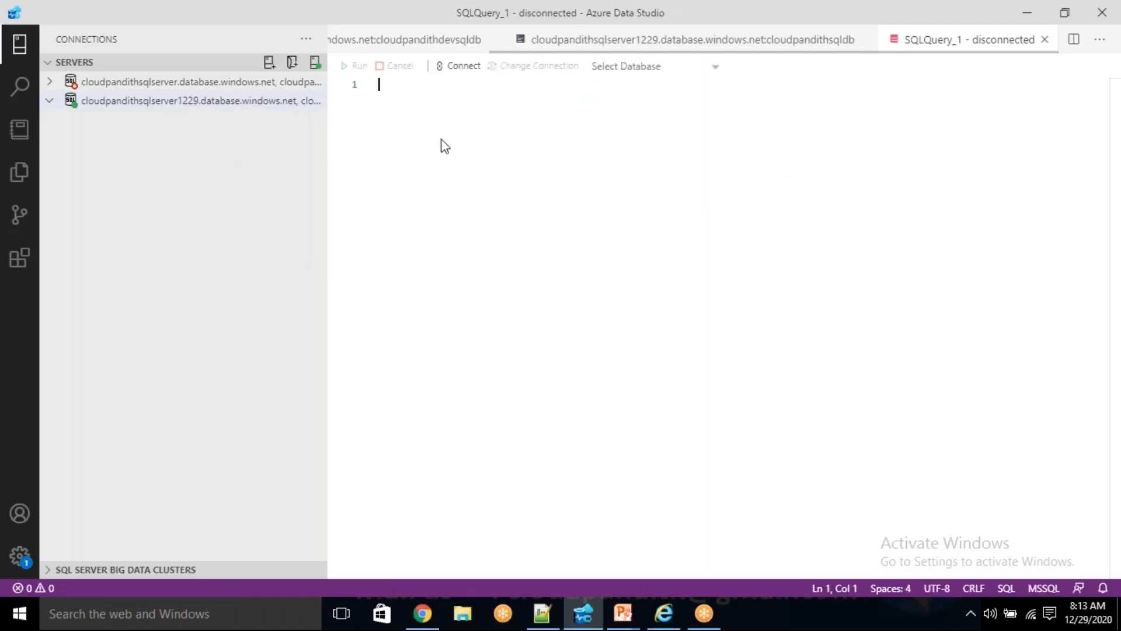
pyautogui.click(51, 102)
pyautogui.click(50, 103)
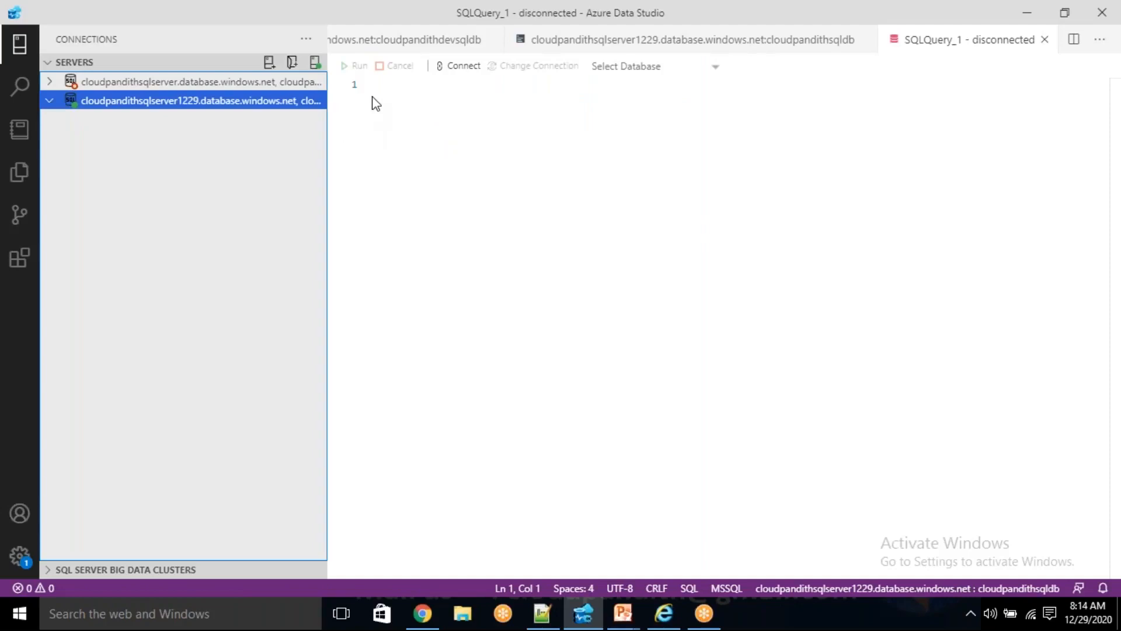
pyautogui.click(388, 93)
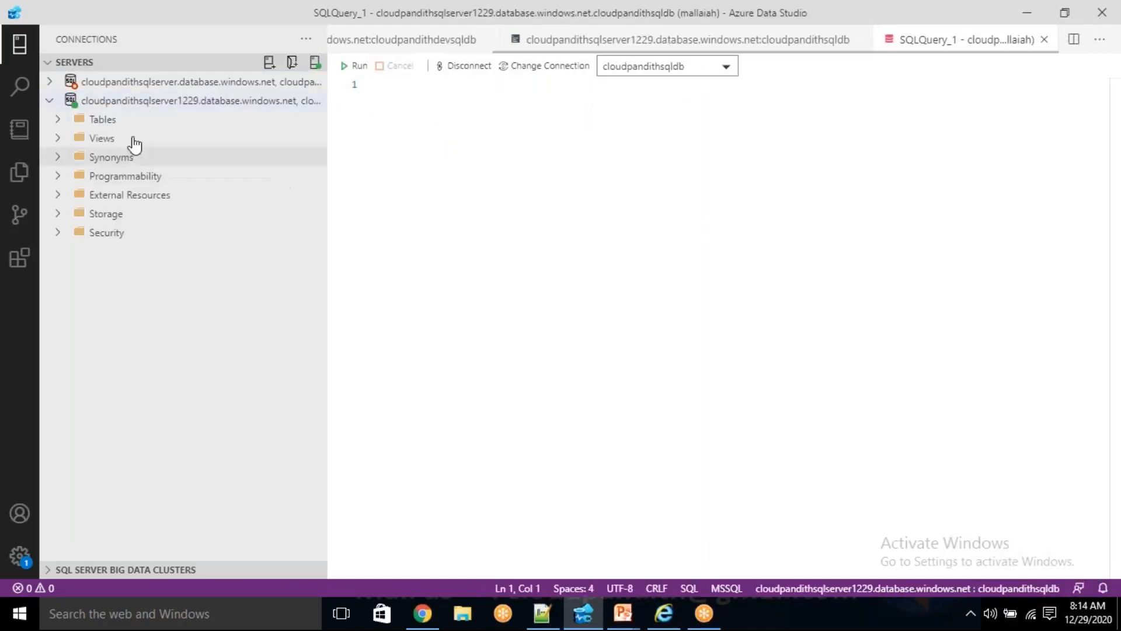
pyautogui.click(58, 122)
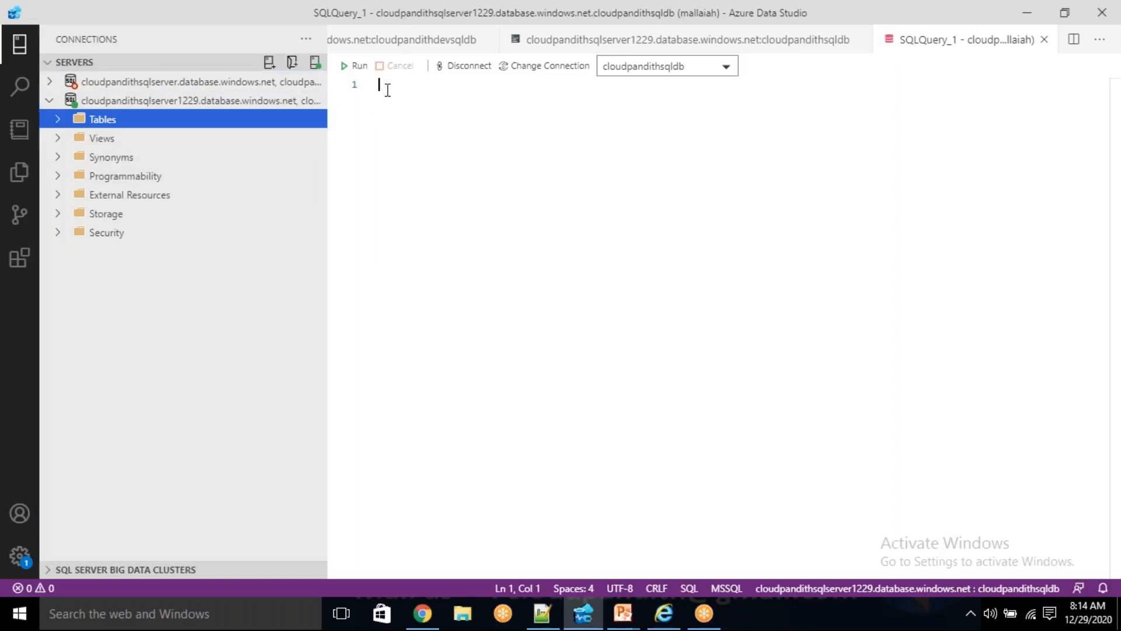
# - Copy the CREATE TABLE DIM_CUST statement from the new 24 file in Notepad++ and paste it into the Azure Data Studio query
pyautogui.click(418, 135)
pyautogui.click(542, 613)
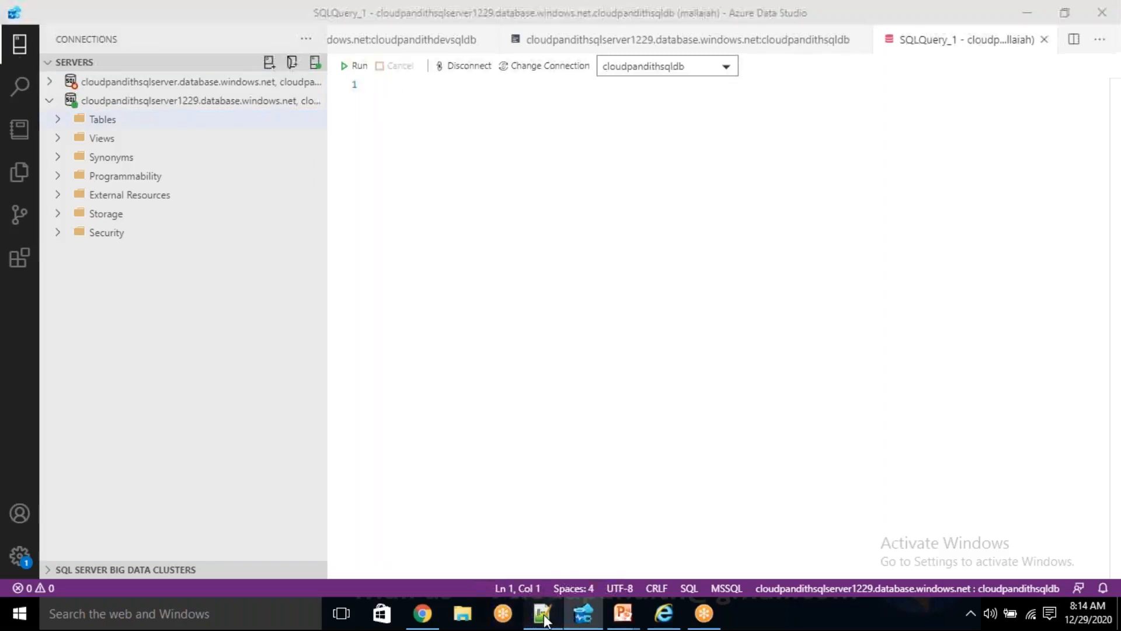
pyautogui.click(918, 72)
pyautogui.moveTo(631, 125); pyautogui.dragTo(48, 78)
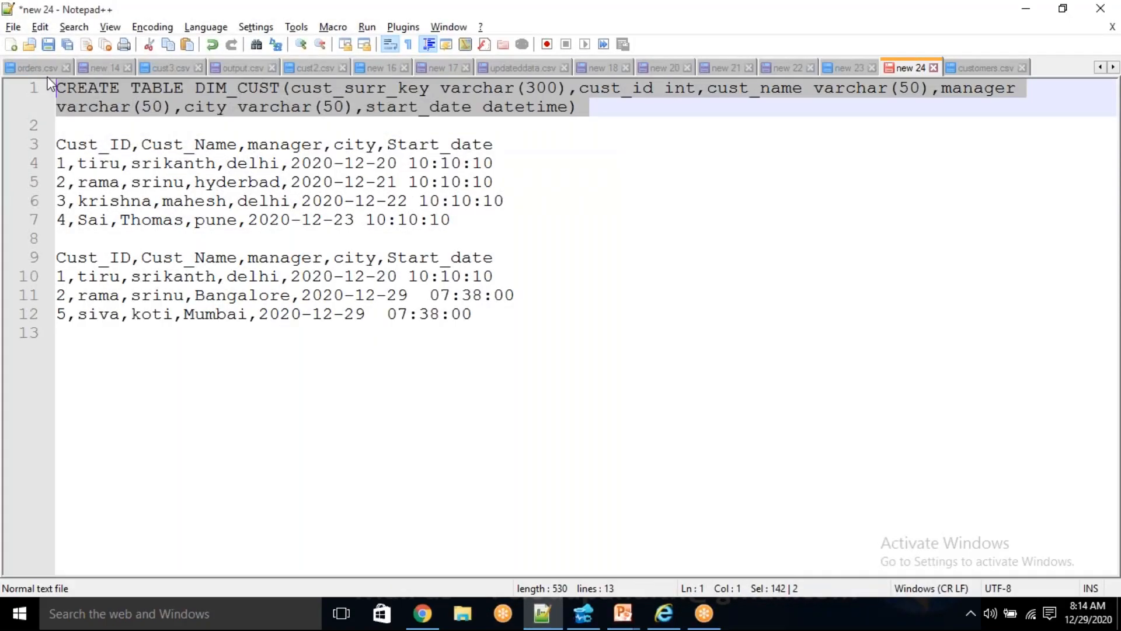
pyautogui.hotkey('ctrl', 'c')
pyautogui.hotkey('alt', 'Tab')
pyautogui.hotkey('ctrl', 'v')
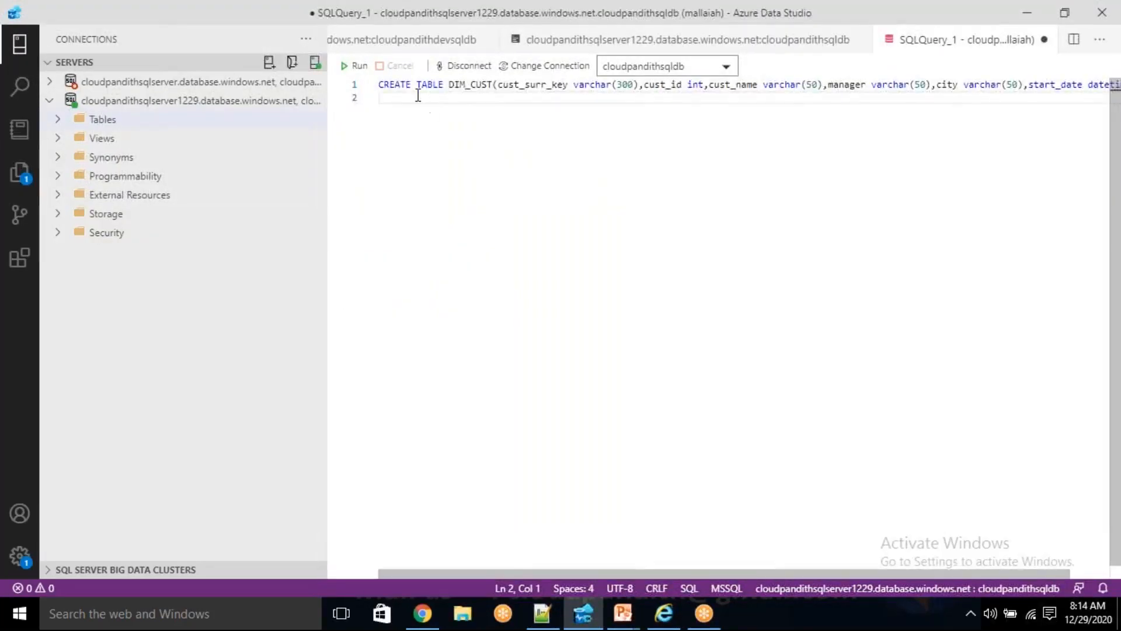
# - Examine the column definitions in the CREATE TABLE DIM_CUST statement, from cust_surr_key through start_date
pyautogui.click(473, 83)
pyautogui.click(522, 122)
pyautogui.click(531, 88)
pyautogui.doubleClick(532, 87)
pyautogui.click(538, 92)
pyautogui.doubleClick(534, 84)
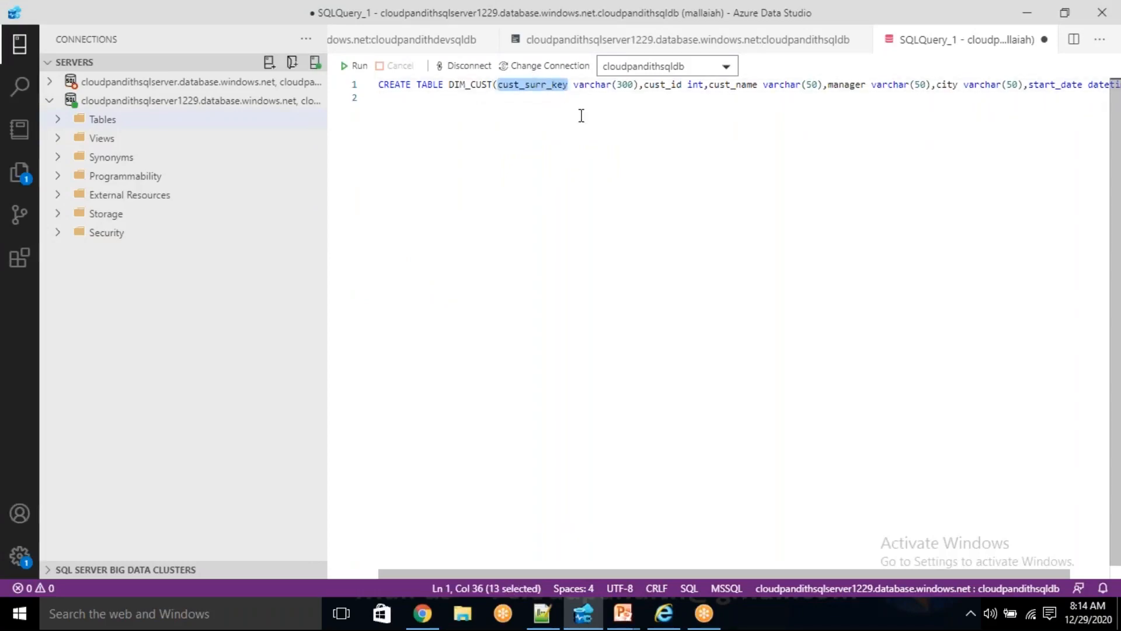
pyautogui.moveTo(644, 85); pyautogui.dragTo(967, 85)
pyautogui.click(648, 167)
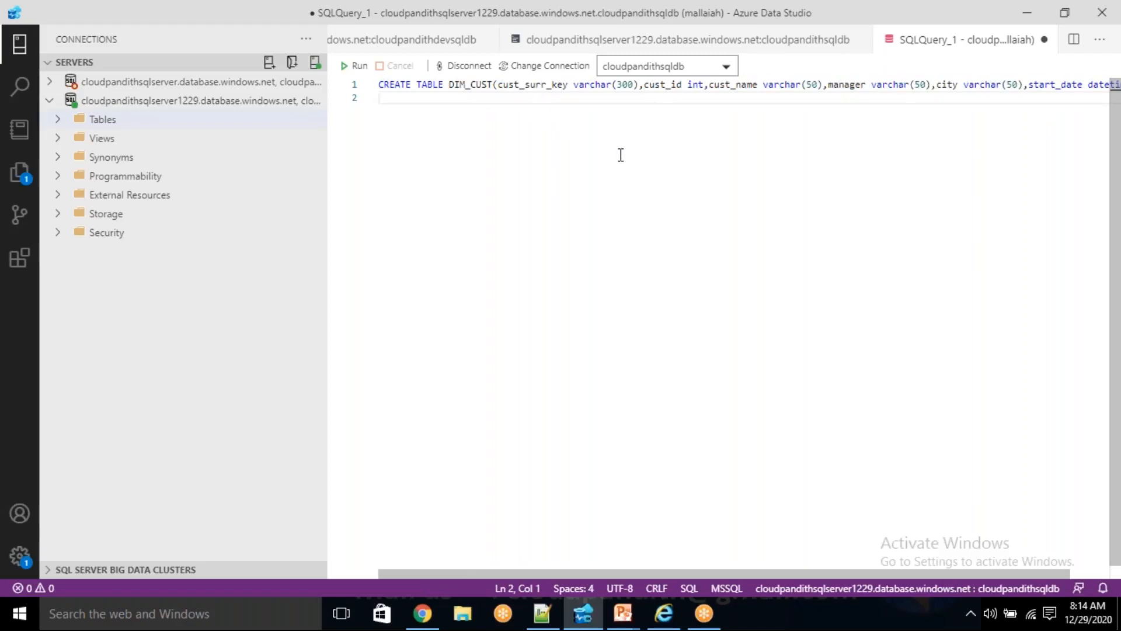
pyautogui.doubleClick(542, 86)
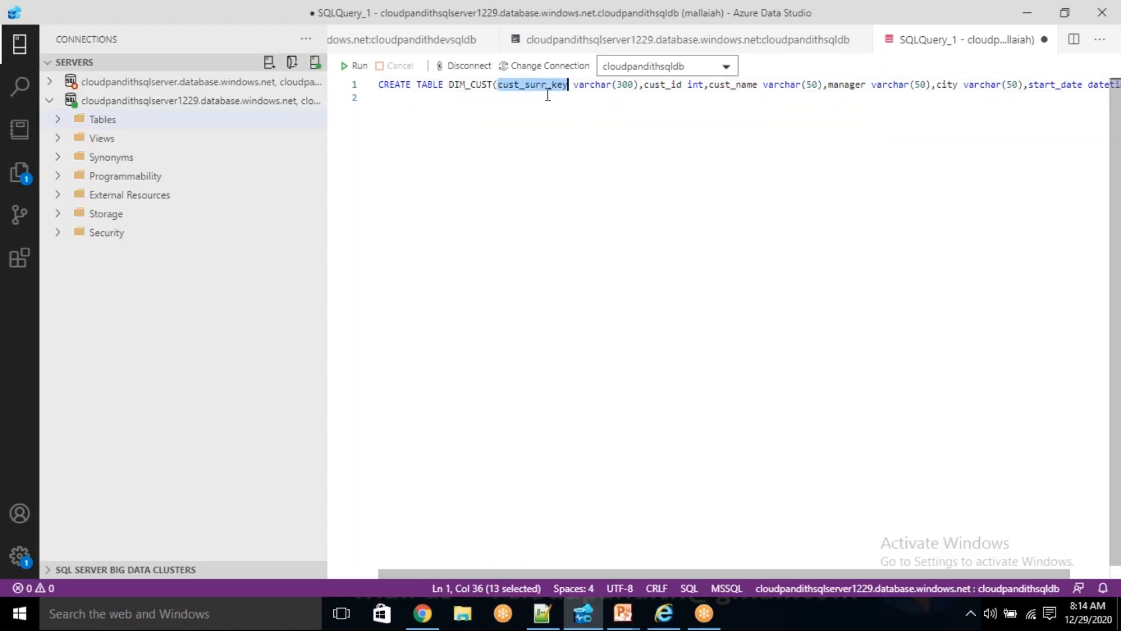
pyautogui.moveTo(651, 85); pyautogui.dragTo(1085, 83)
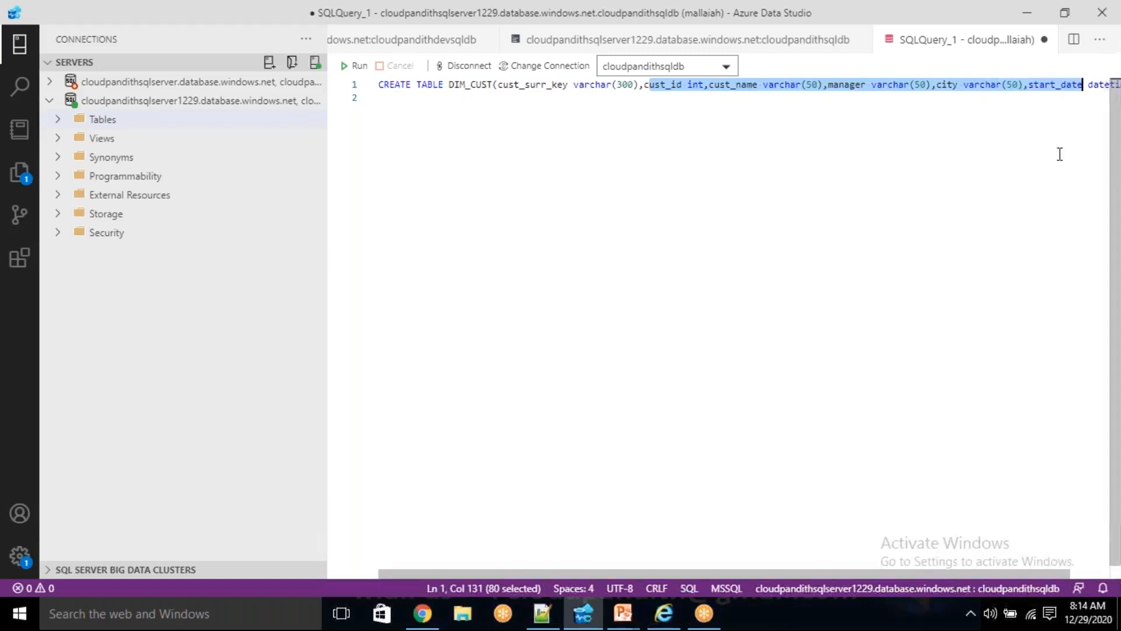
pyautogui.doubleClick(522, 88)
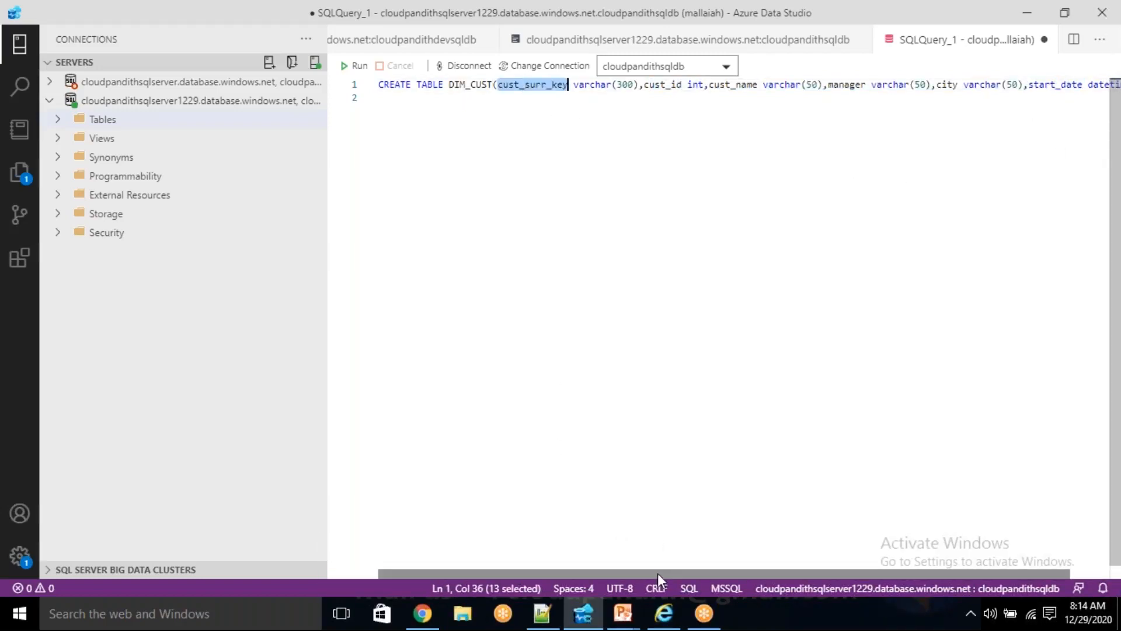
pyautogui.moveTo(658, 573); pyautogui.dragTo(741, 555)
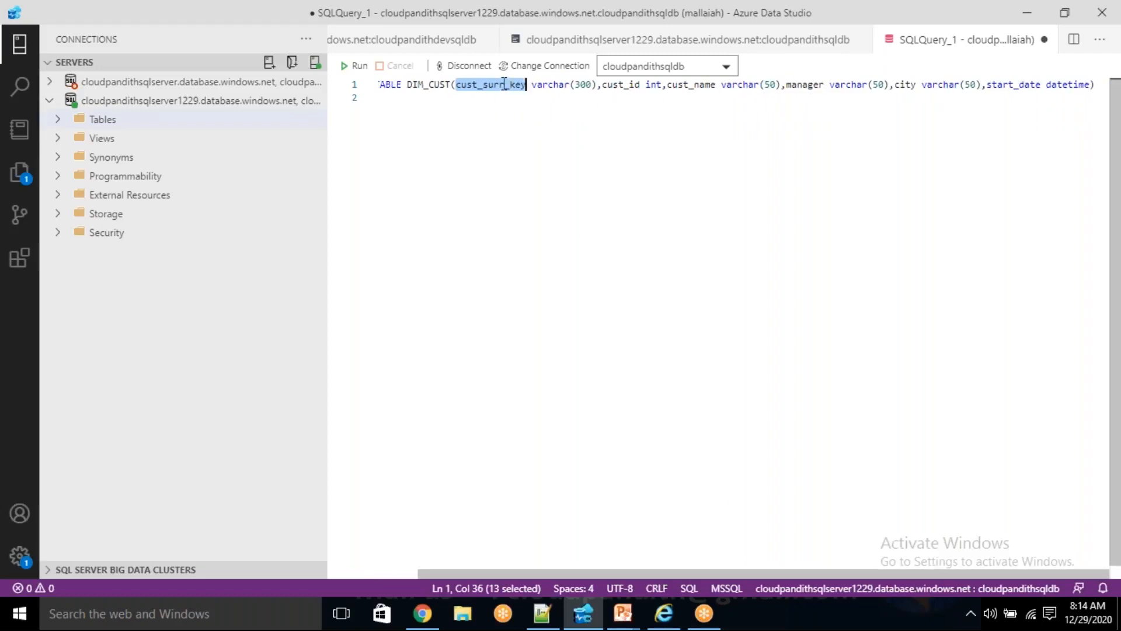
pyautogui.doubleClick(623, 88)
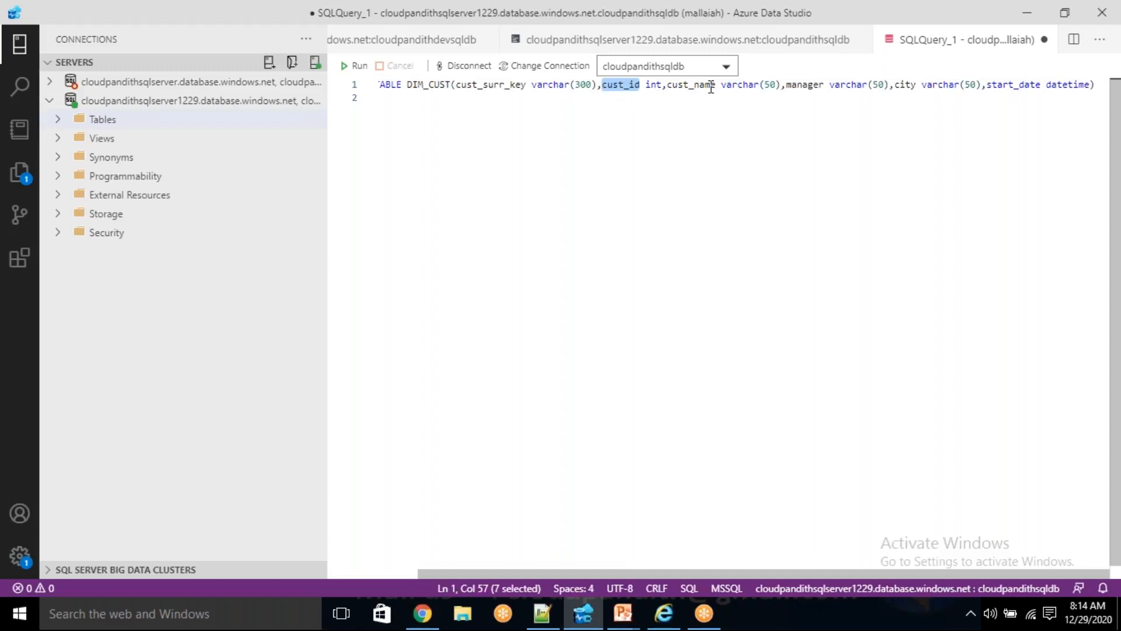
pyautogui.doubleClick(711, 86)
pyautogui.doubleClick(806, 85)
pyautogui.doubleClick(904, 86)
pyautogui.doubleClick(1011, 85)
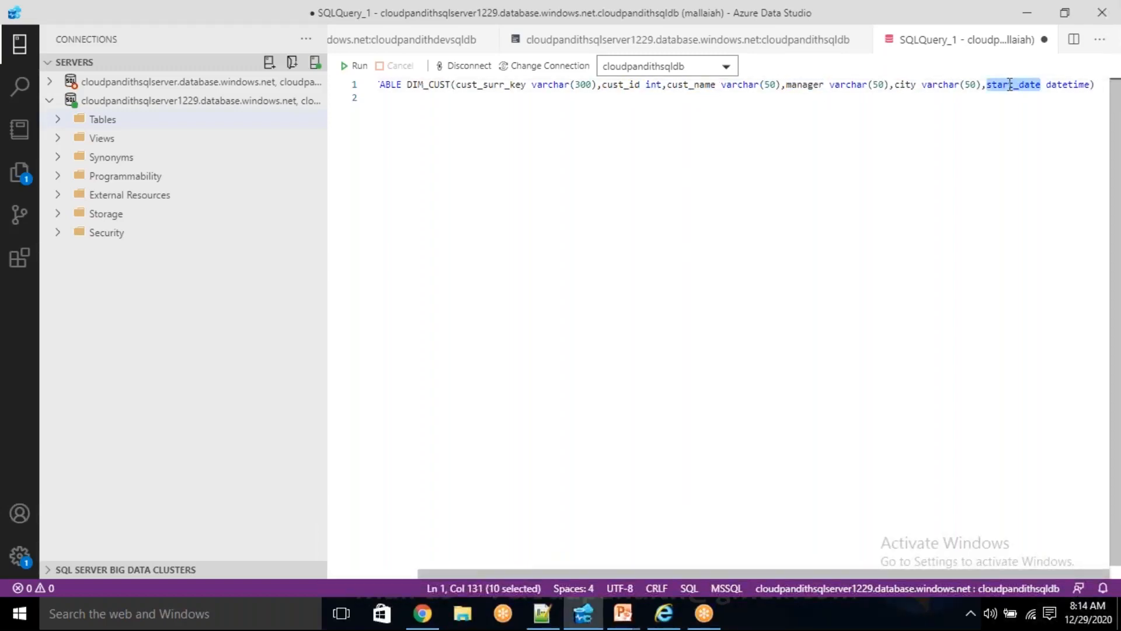
# - Append an update_date column with getdate() after start_date datetime in the CREATE TABLE DIM_CUST statement
pyautogui.click(1090, 85)
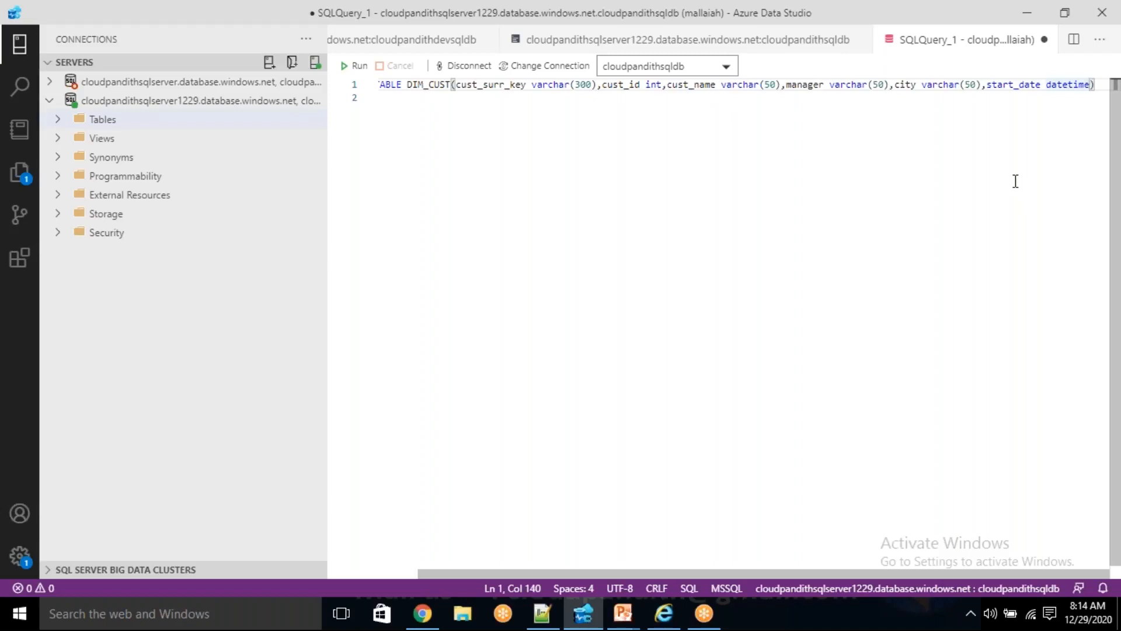
pyautogui.write(',updat')
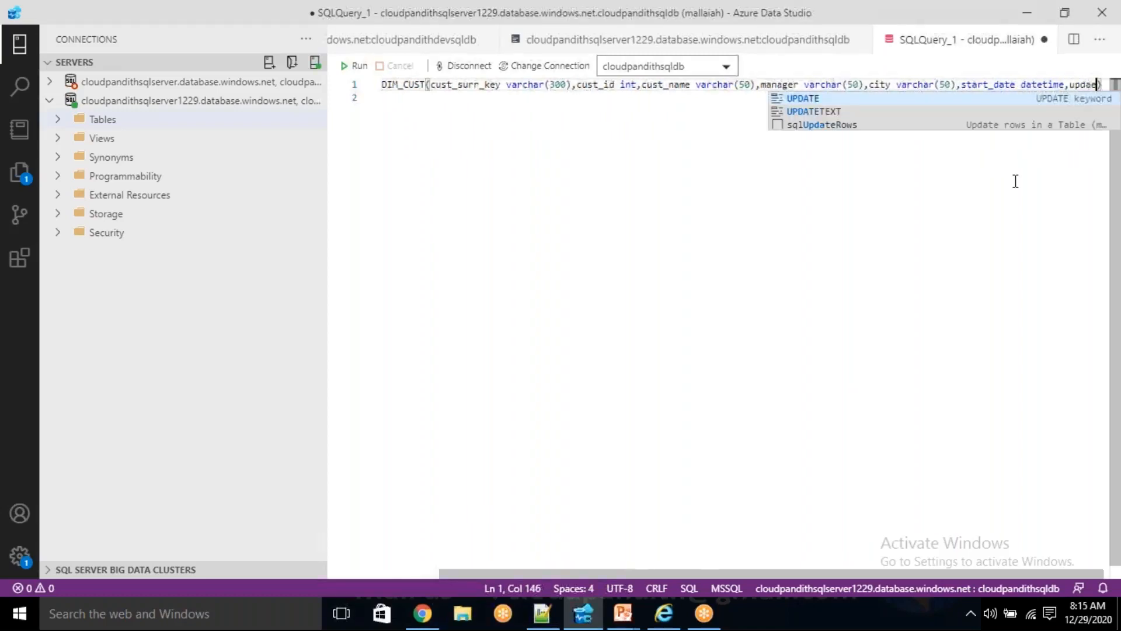
pyautogui.write('e')
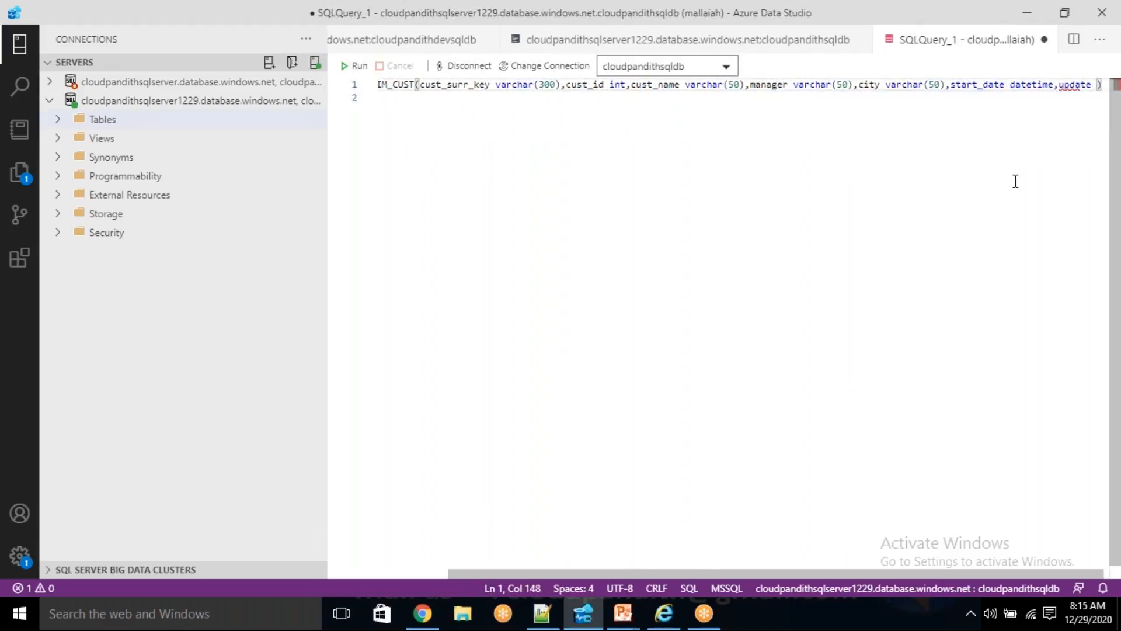
pyautogui.press('BackSpace')
pyautogui.write('_date getdate')
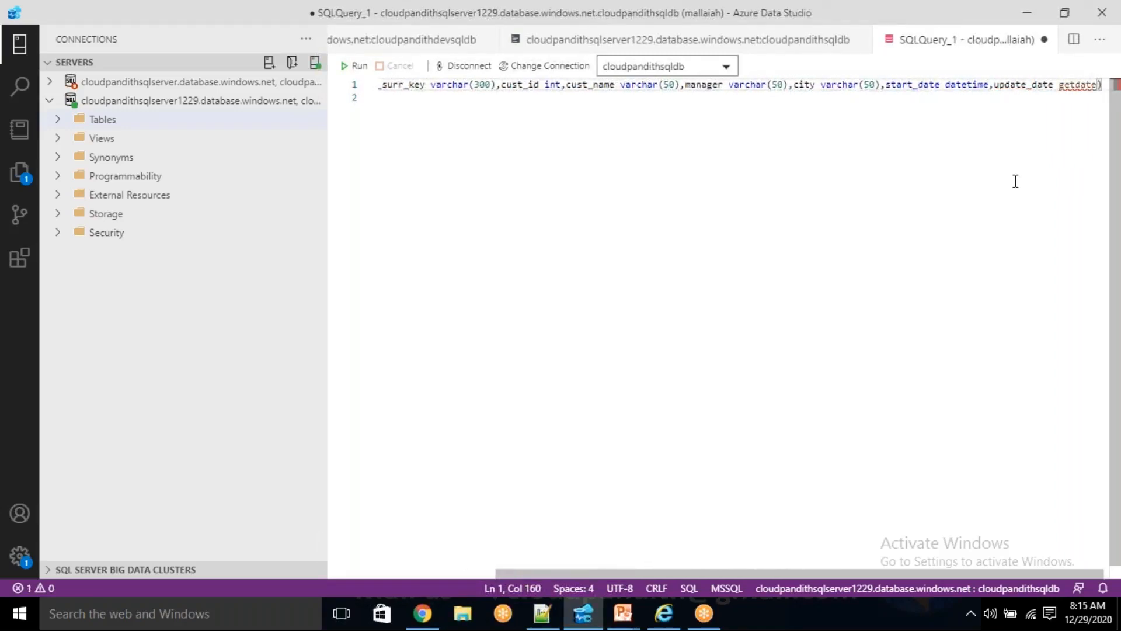
pyautogui.write('()')
pyautogui.click(1002, 123)
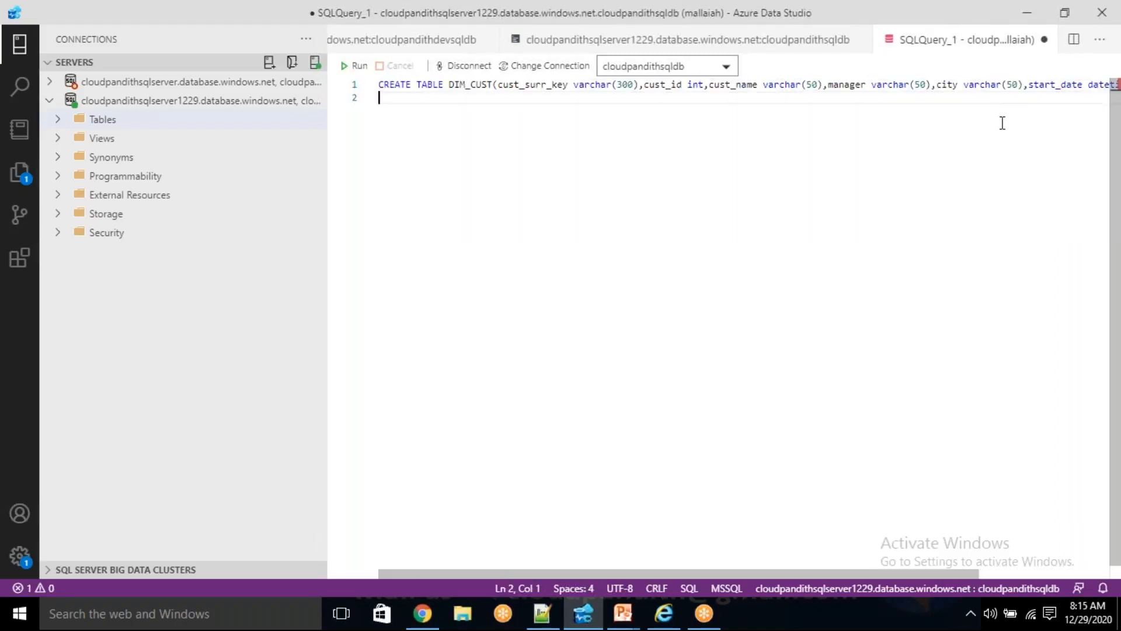
pyautogui.press('Up')
pyautogui.press('End')
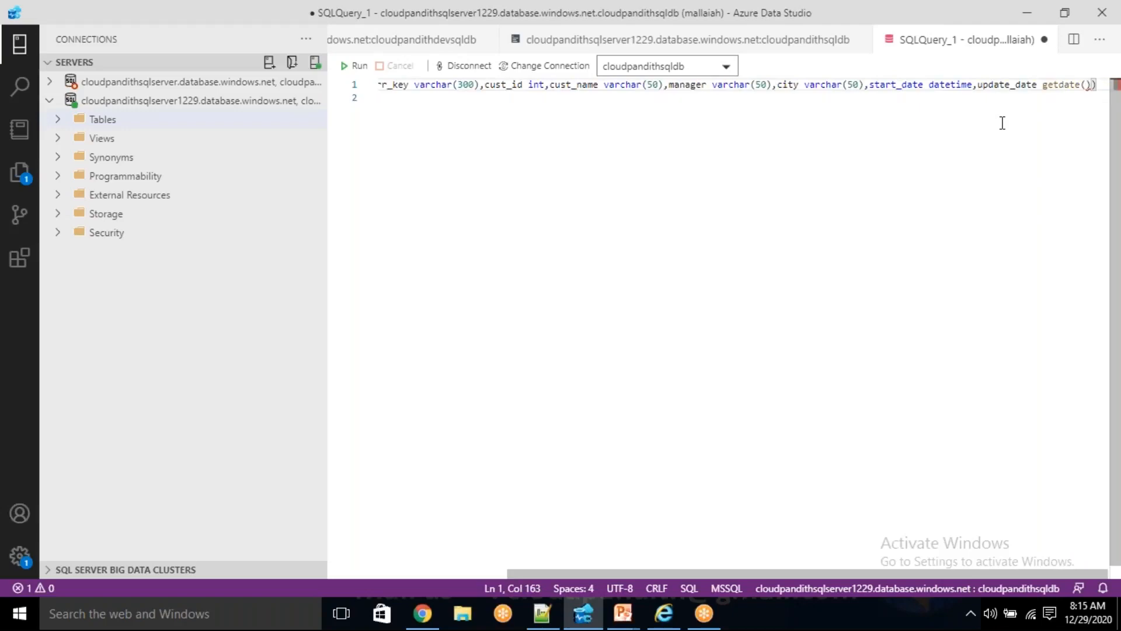
# - Insert the DATETIME data type between update_date and getdate() in the DIM_CUST column list
pyautogui.doubleClick(1000, 85)
pyautogui.click(1030, 123)
pyautogui.click(1064, 84)
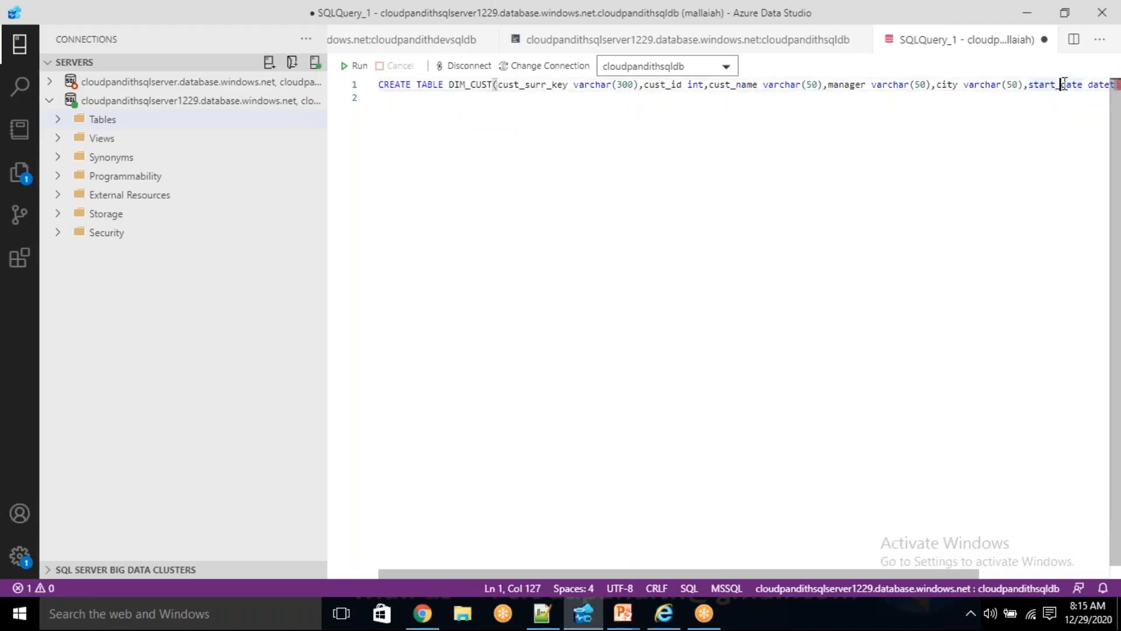
pyautogui.press('End')
pyautogui.doubleClick(1058, 86)
pyautogui.click(1040, 84)
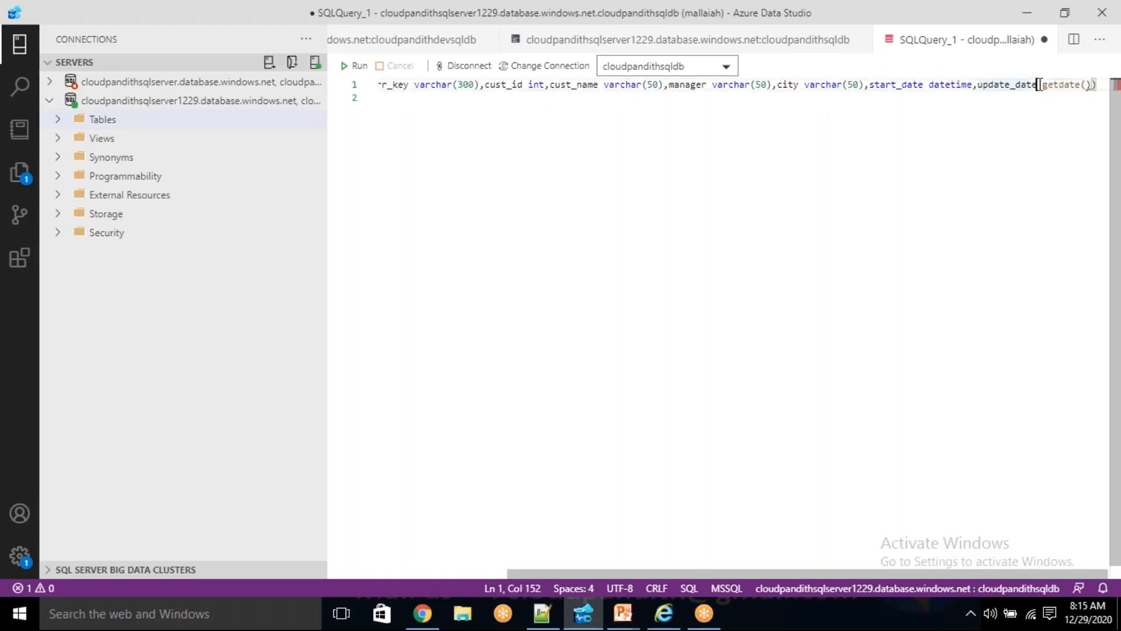
pyautogui.write('datetime')
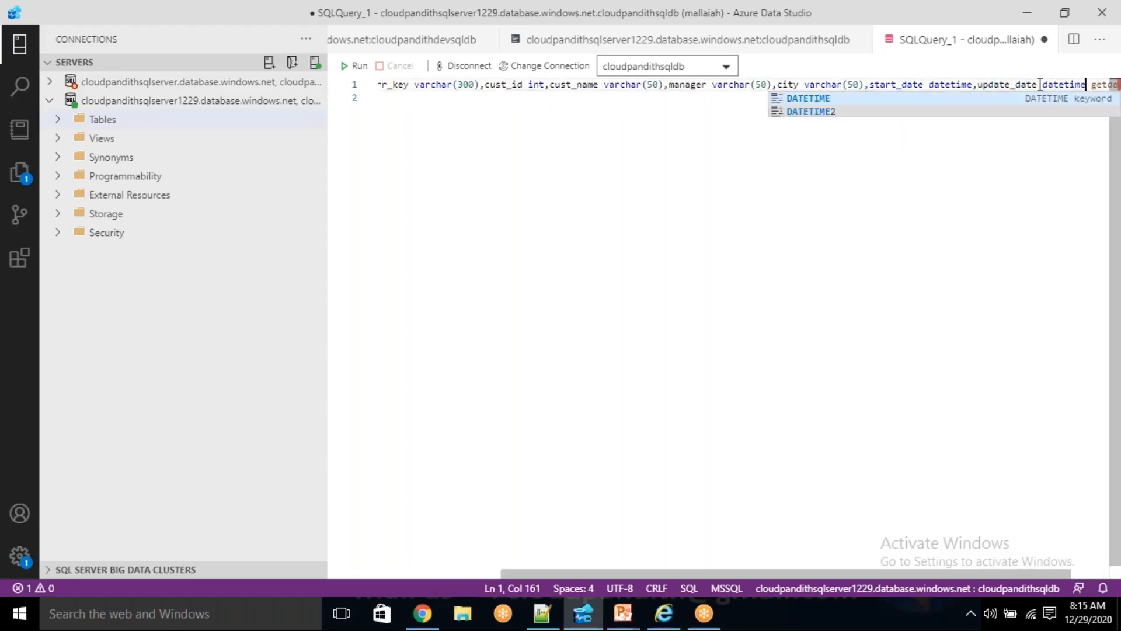
pyautogui.click(817, 99)
pyautogui.press('End')
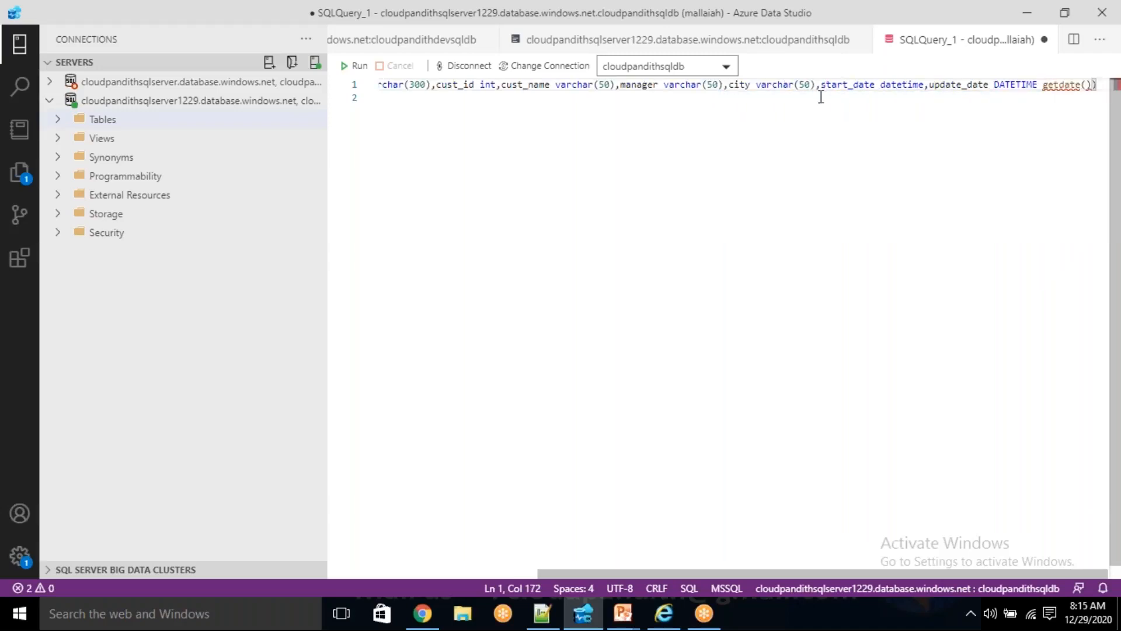
# - Select the entire CREATE TABLE DIM_CUST statement and try to run it against cloudpandithsqldb
pyautogui.doubleClick(958, 86)
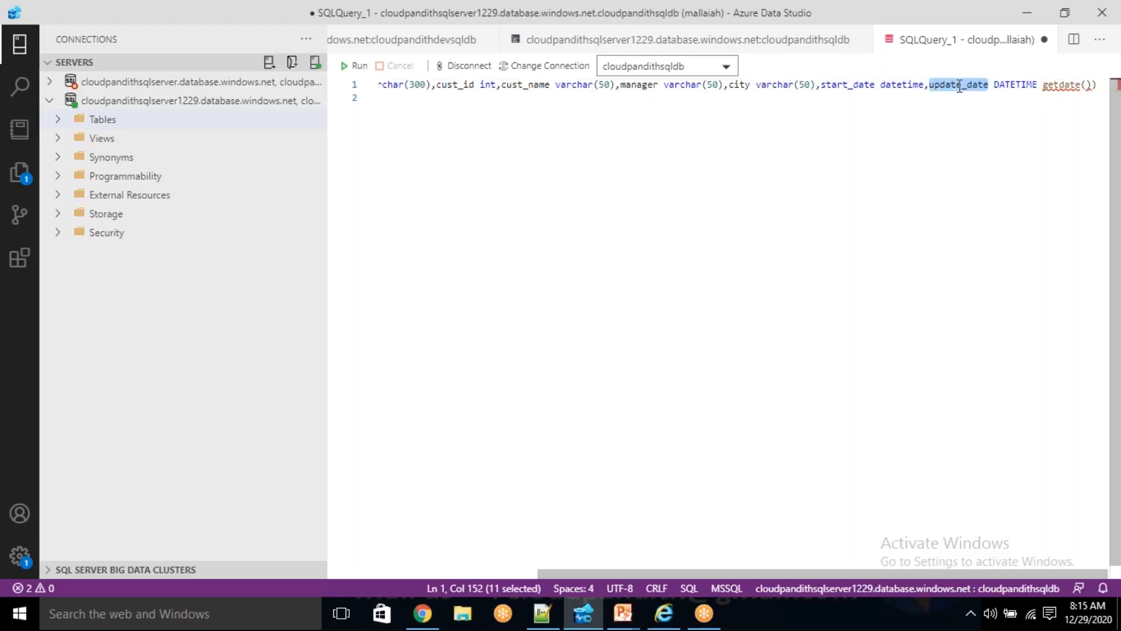
pyautogui.click(960, 87)
pyautogui.doubleClick(959, 88)
pyautogui.click(1019, 130)
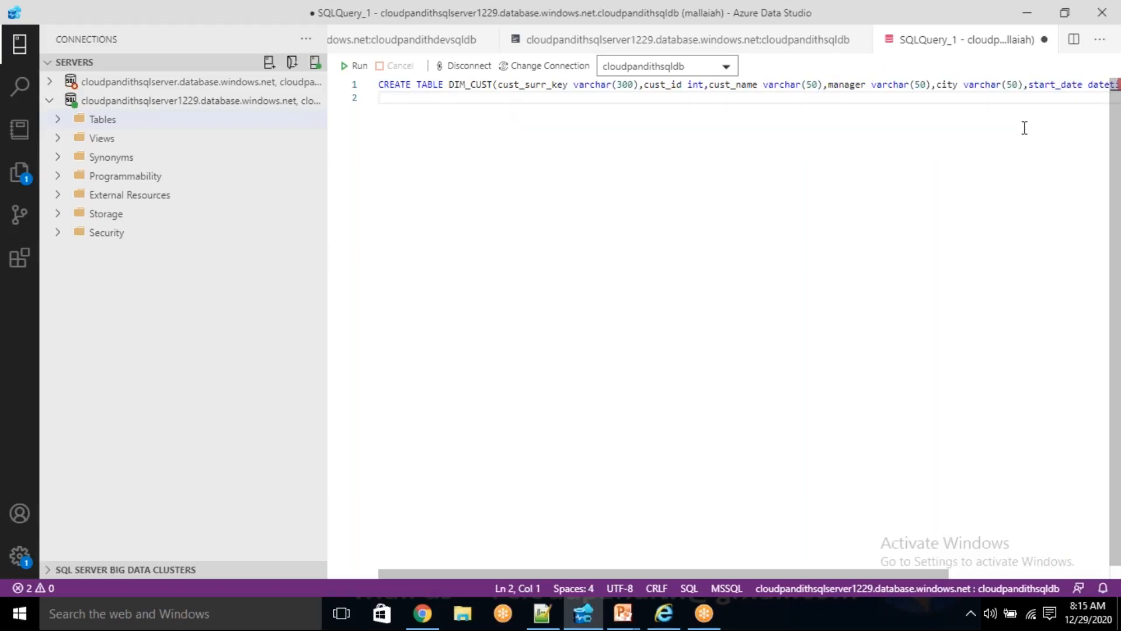
pyautogui.press('Up')
pyautogui.press('End')
pyautogui.hotkey('shift', 'Home')
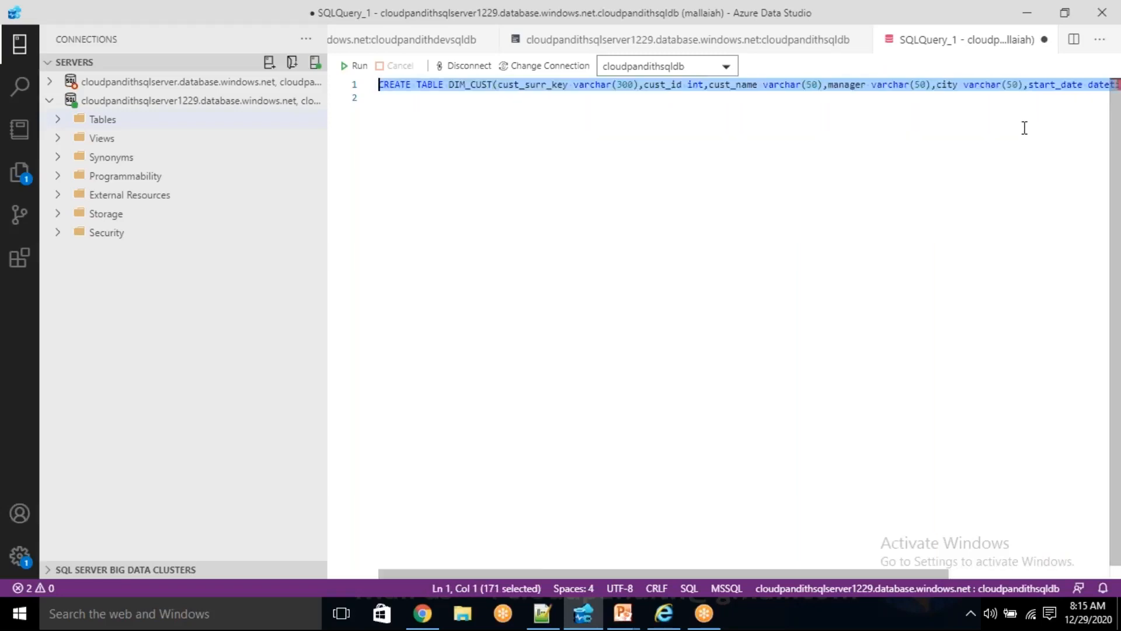
pyautogui.click(354, 66)
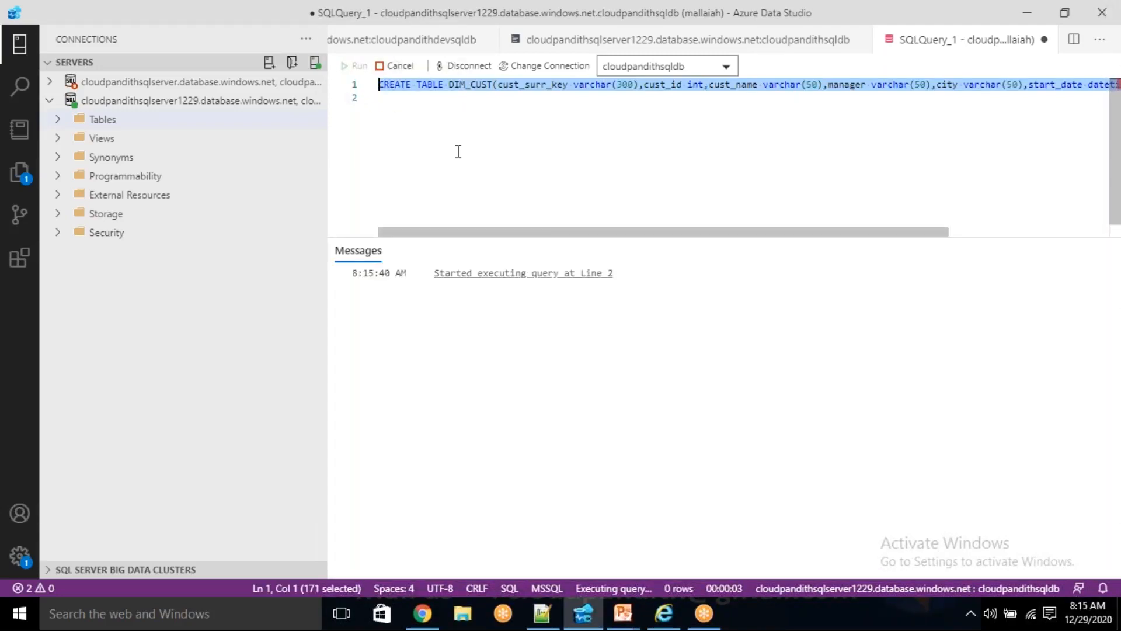
# - Try adding the DEFAULT keyword after getdate() in the update_date definition and run the whole statement
pyautogui.click(514, 86)
pyautogui.press('End')
pyautogui.press('Left')
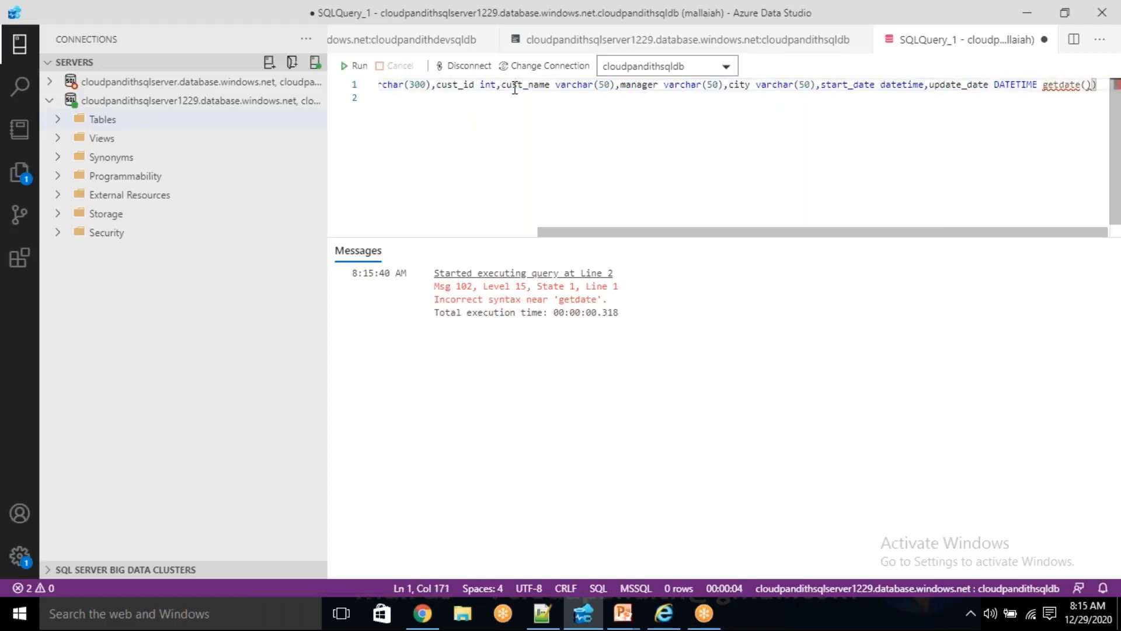
pyautogui.hotkey('shift', 'Left')
pyautogui.hotkey('shift', 'Left')
pyautogui.hotkey('shift', 'Left')
pyautogui.hotkey('shift', 'Left')
pyautogui.hotkey('shift', 'Left')
pyautogui.hotkey('shift', 'Left')
pyautogui.hotkey('shift', 'Left')
pyautogui.hotkey('shift', 'Left')
pyautogui.hotkey('shift', 'Left')
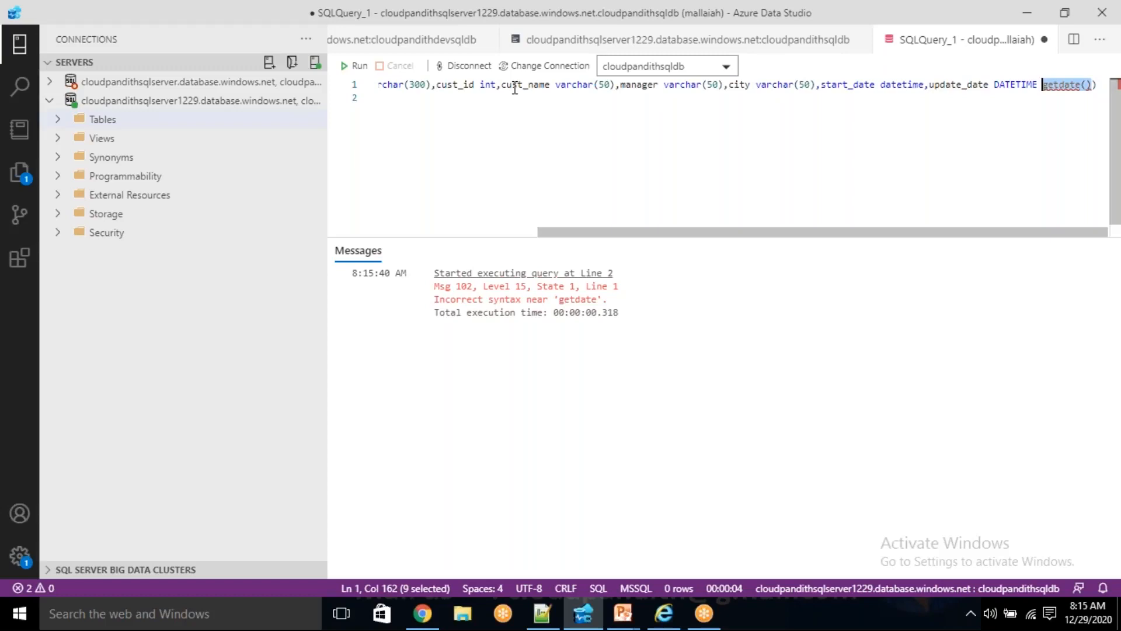
pyautogui.press('Right')
pyautogui.write('default')
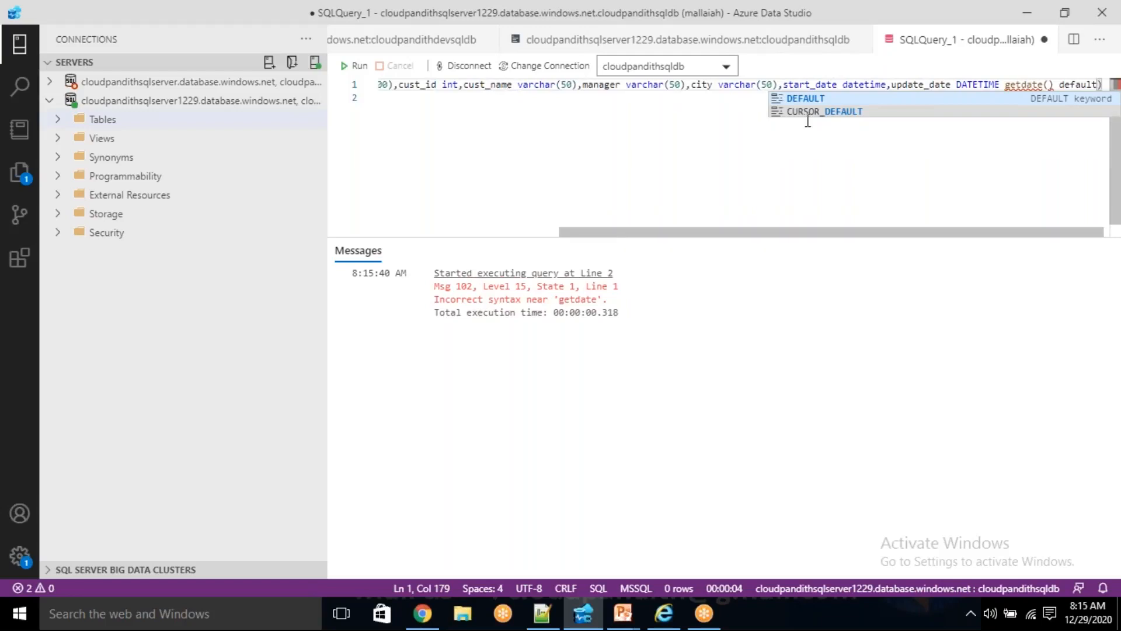
pyautogui.press('Return')
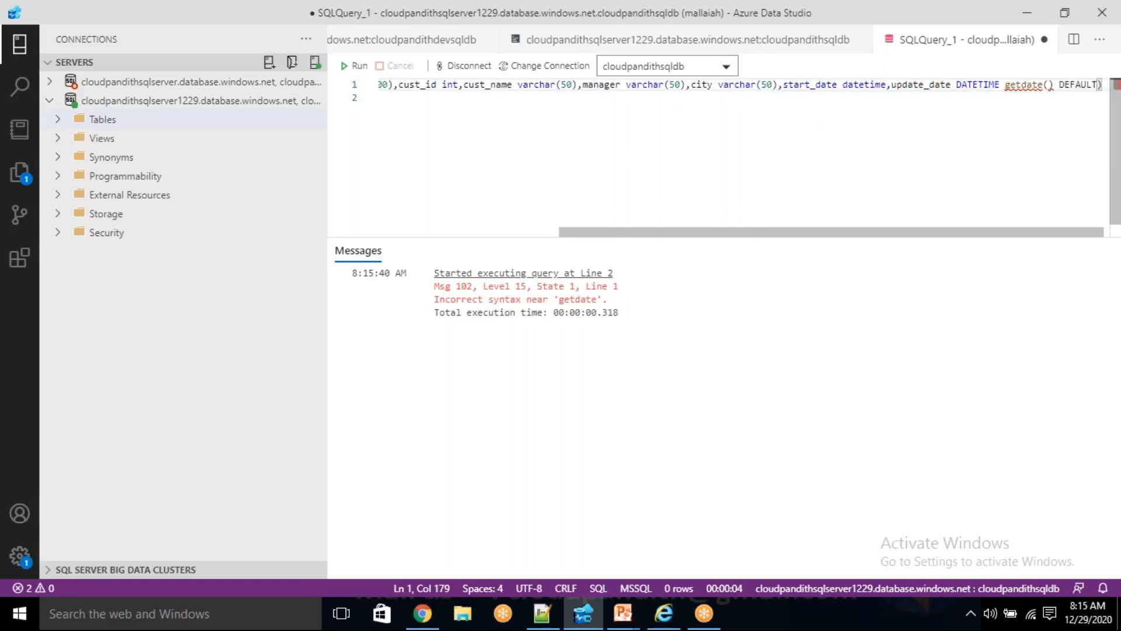
pyautogui.press('End')
pyautogui.hotkey('shift', 'Home')
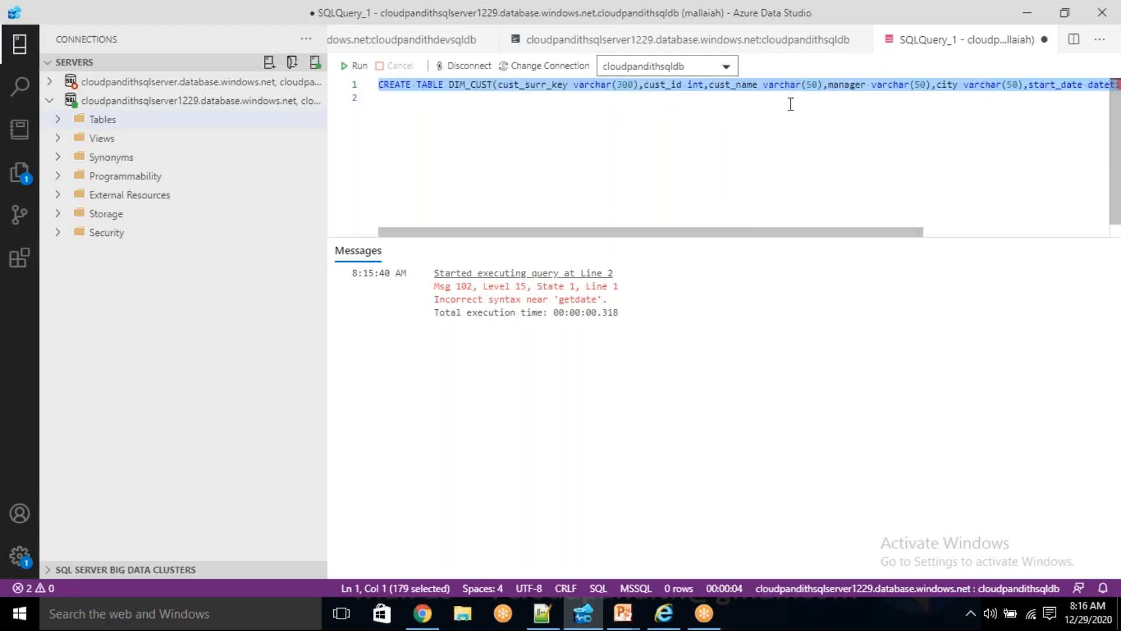
pyautogui.press('F5')
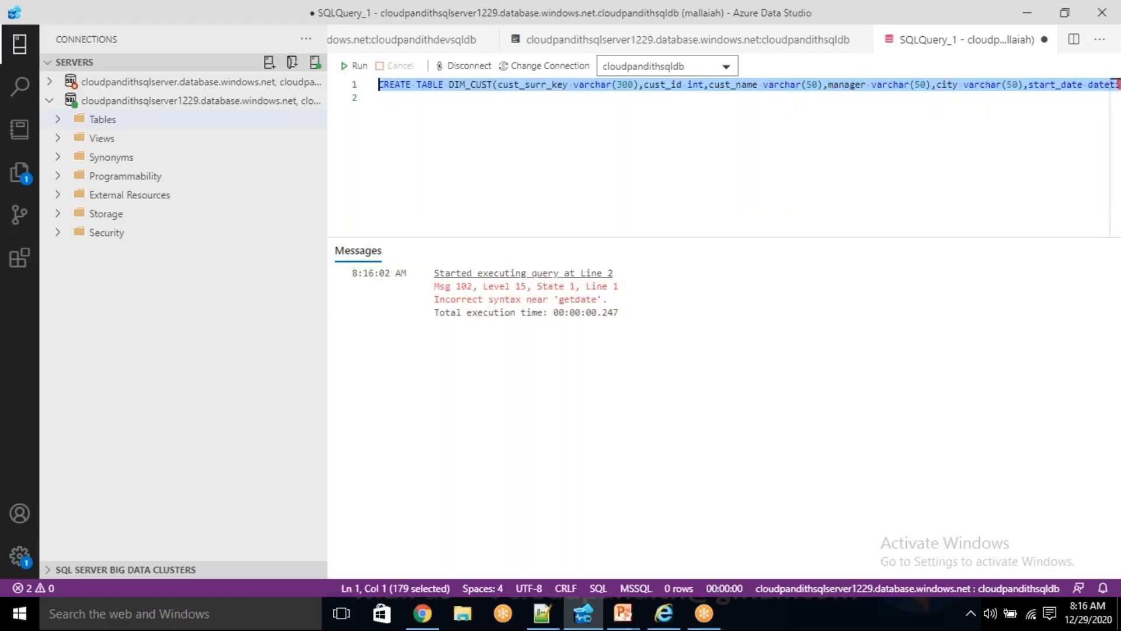
# - Rewrite the last column as update_date getdate() DATETIME, without the DEFAULT keyword, and run the query
pyautogui.press('End')
pyautogui.moveTo(1054, 84); pyautogui.dragTo(1086, 88)
pyautogui.hotkey('ctrl', 'c')
pyautogui.press('BackSpace')
pyautogui.press('End')
pyautogui.press('BackSpace')
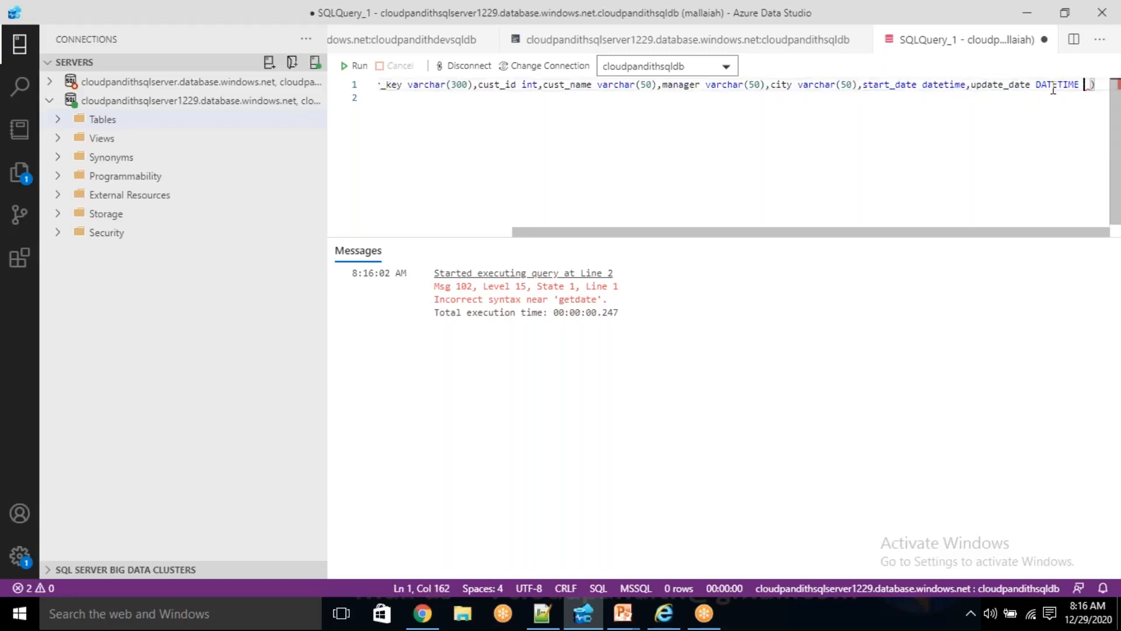
pyautogui.click(1032, 84)
pyautogui.hotkey('ctrl', 'v')
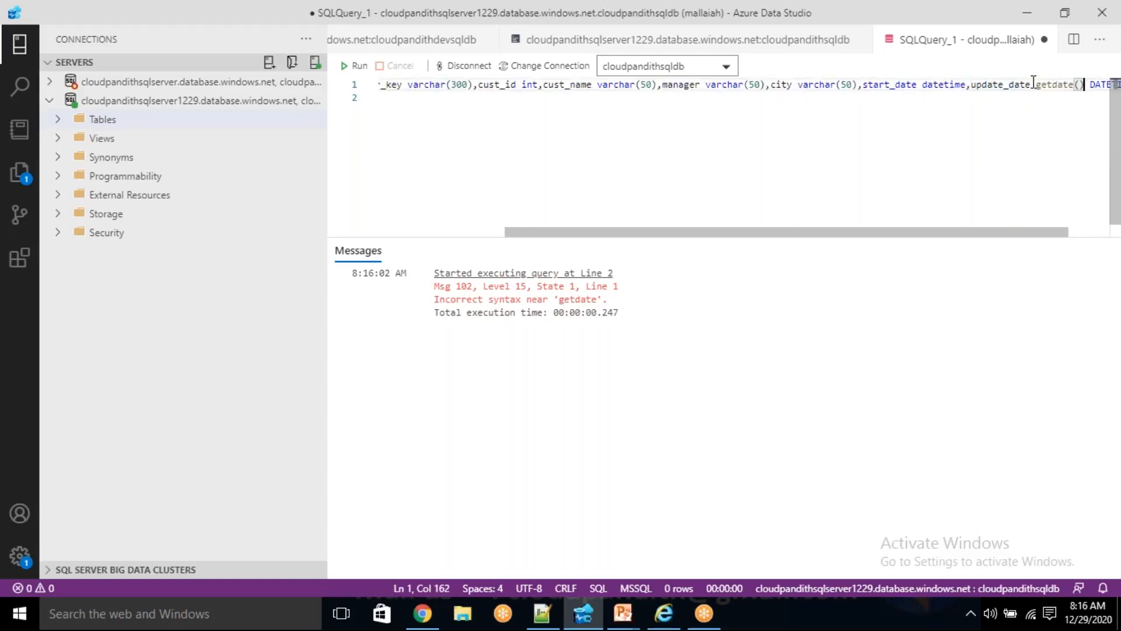
pyautogui.click(915, 133)
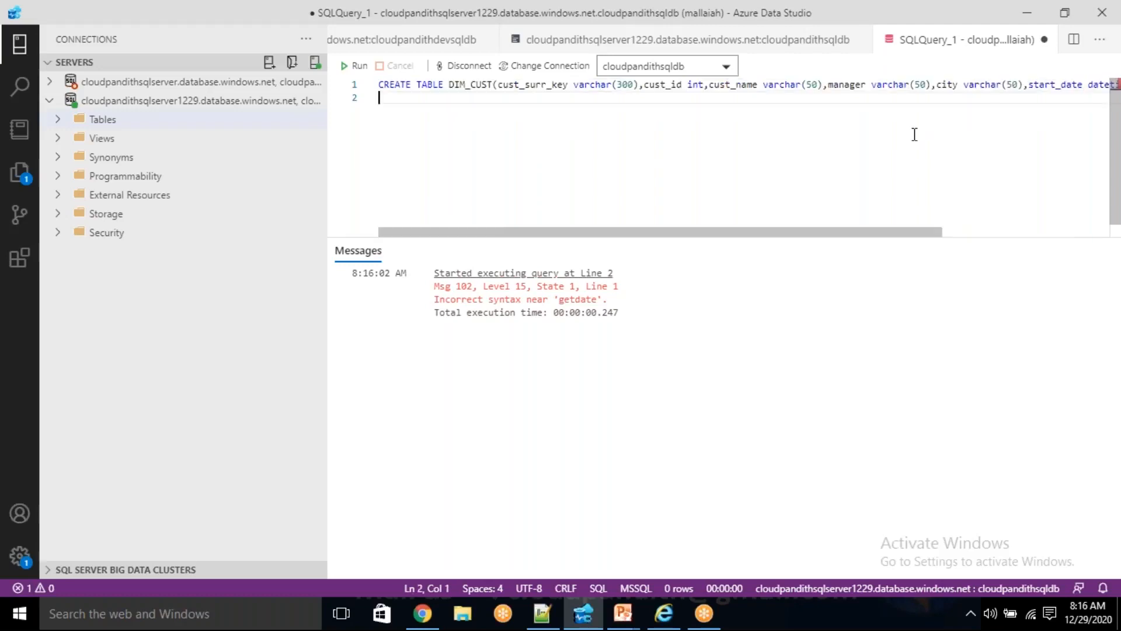
pyautogui.press('F5')
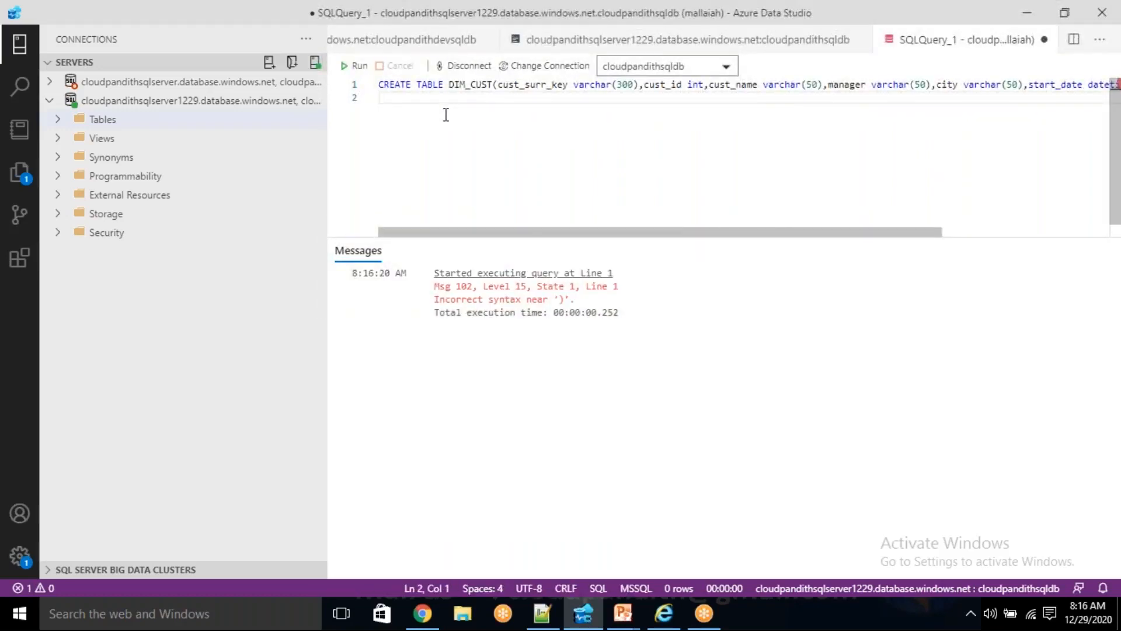
# - Delete the extra spaces between DATETIME and the closing parenthesis of the CREATE TABLE statement
pyautogui.press('Left')
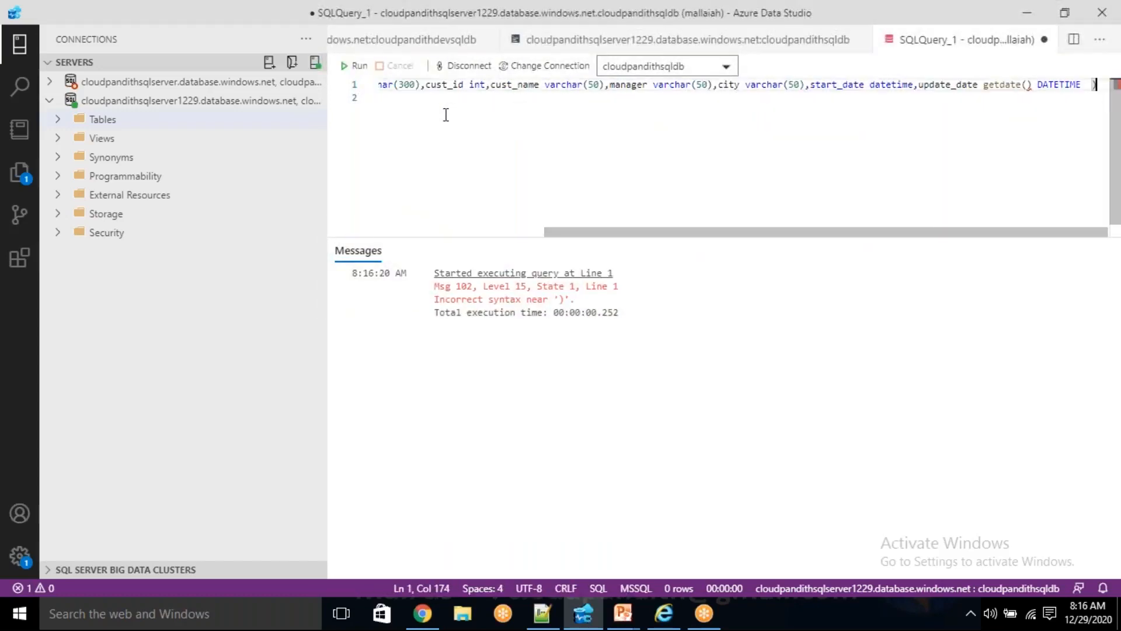
pyautogui.press('Left')
pyautogui.press('BackSpace')
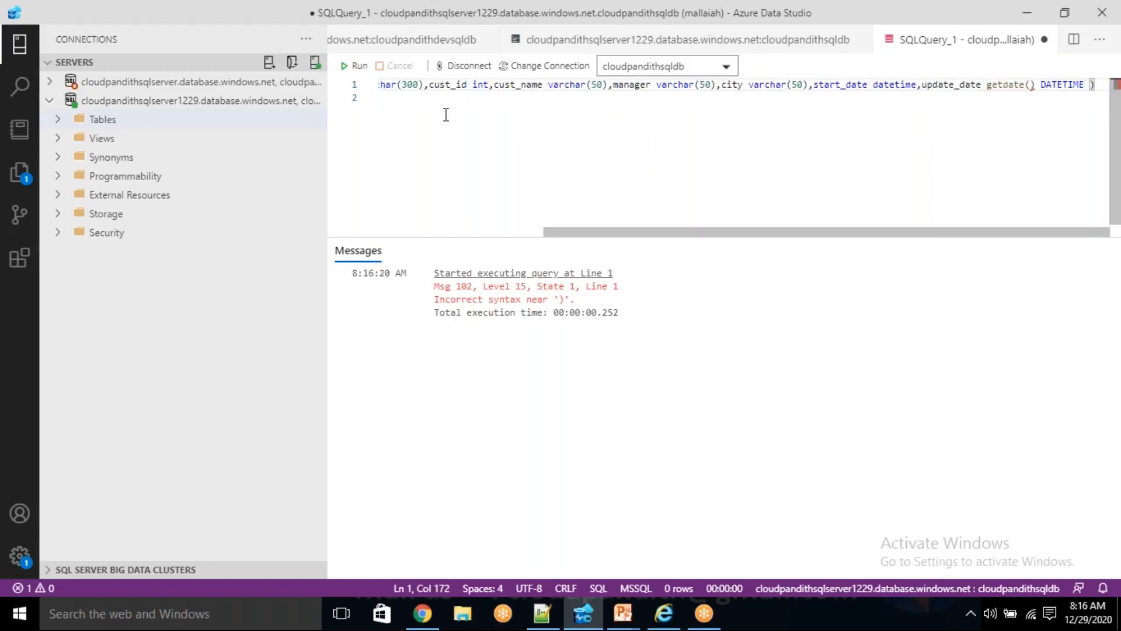
pyautogui.press('Left')
pyautogui.press('Right')
pyautogui.press('Left')
pyautogui.press('Right')
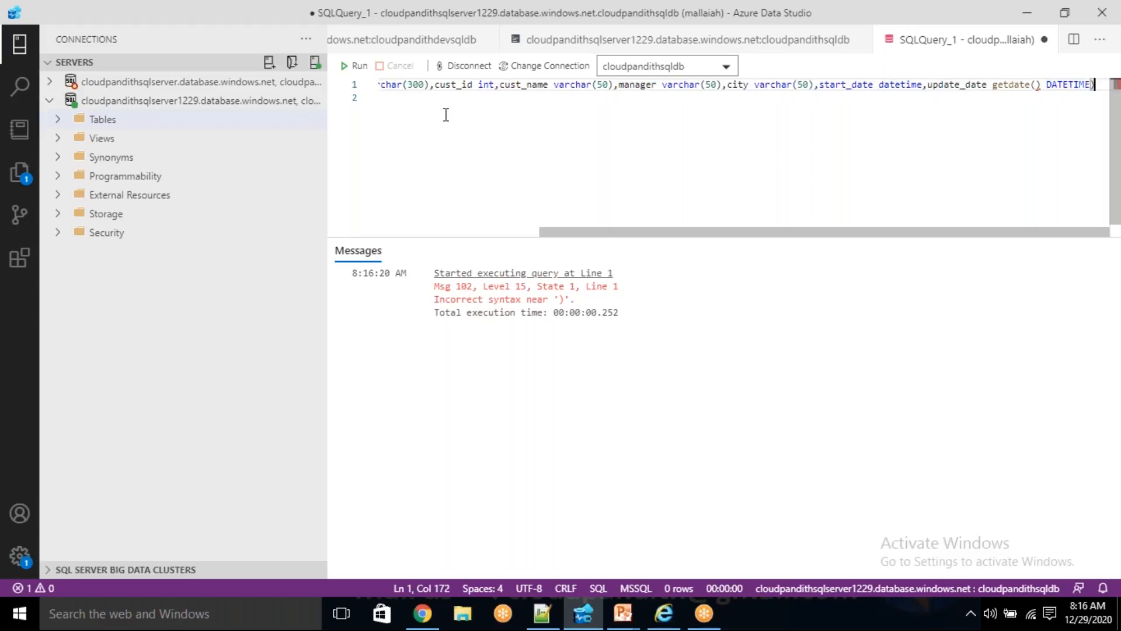
# - Try running the full CREATE TABLE DIM_CUST statement with the last column defined as update_date getdate() DATETIME
pyautogui.hotkey('shift', 'Home')
pyautogui.press('F5')
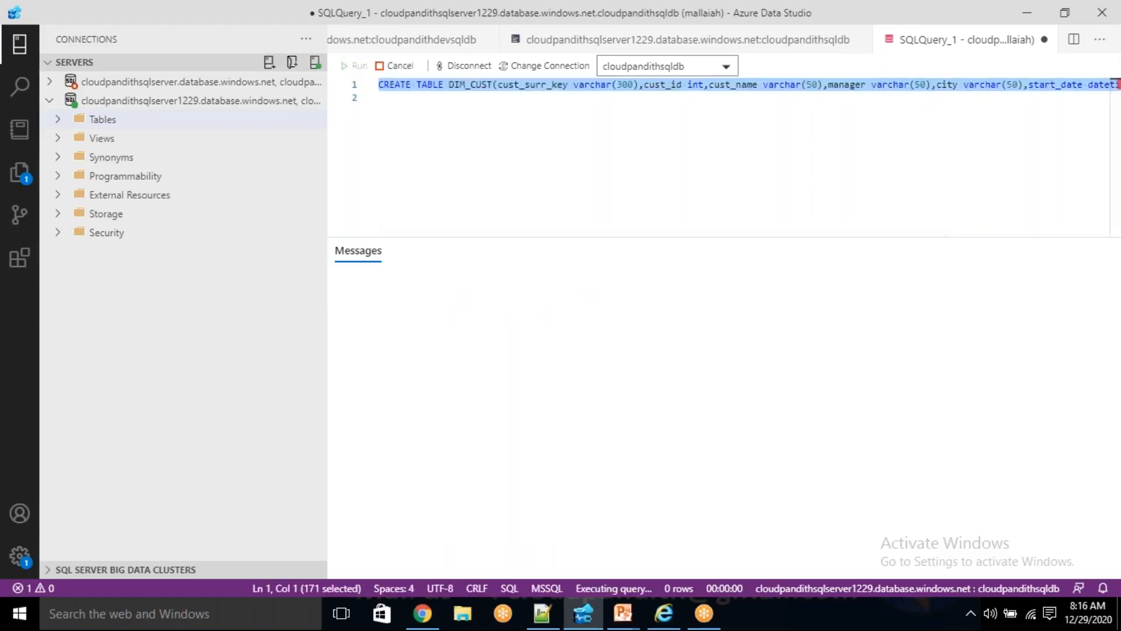
pyautogui.click(477, 166)
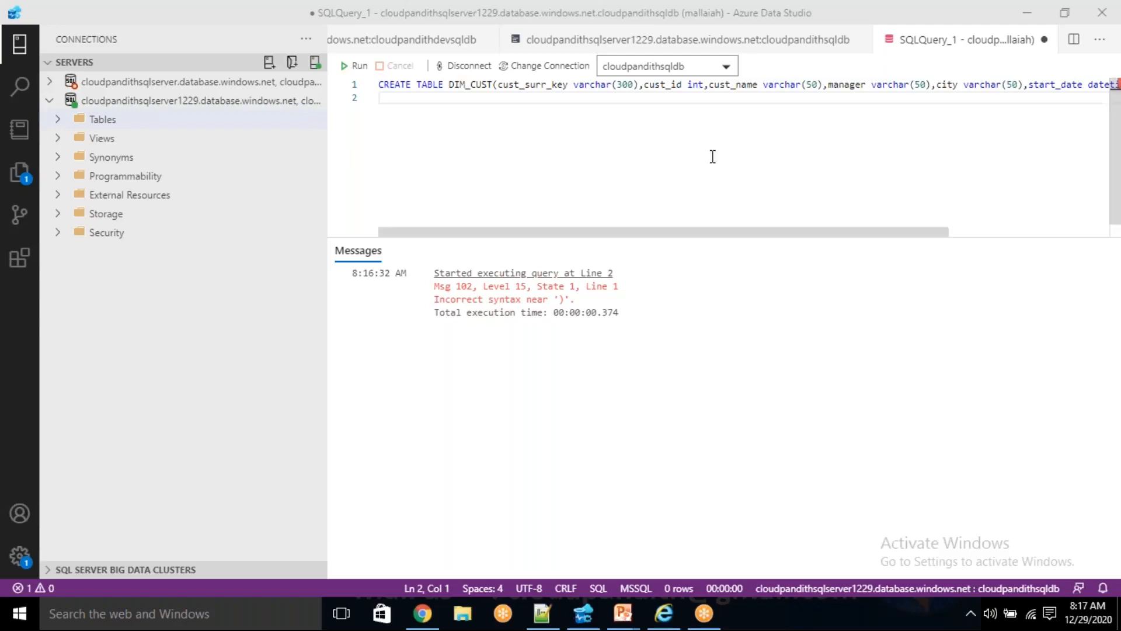
# - Remove getdate() from between update_date and DATETIME in the CREATE TABLE DIM_CUST statement
pyautogui.click(719, 89)
pyautogui.press('End')
pyautogui.press('Left')
pyautogui.press('Left')
pyautogui.press('Left')
pyautogui.press('Left')
pyautogui.press('Left')
pyautogui.press('Left')
pyautogui.press('Left')
pyautogui.press('Left')
pyautogui.press('Left')
pyautogui.press('Left')
pyautogui.press('Right')
pyautogui.hotkey('shift', 'Left')
pyautogui.hotkey('shift', 'Left')
pyautogui.hotkey('shift', 'Left')
pyautogui.hotkey('shift', 'Left')
pyautogui.hotkey('shift', 'Left')
pyautogui.hotkey('shift', 'Left')
pyautogui.hotkey('shift', 'Left')
pyautogui.hotkey('shift', 'Left')
pyautogui.hotkey('shift', 'Left')
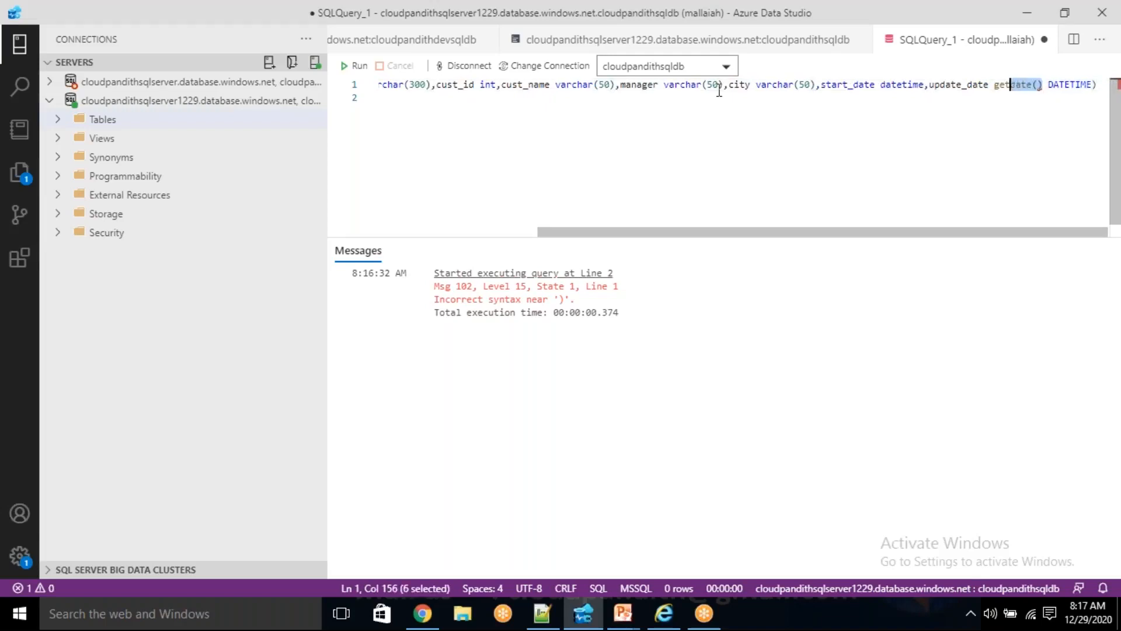
pyautogui.press('Delete')
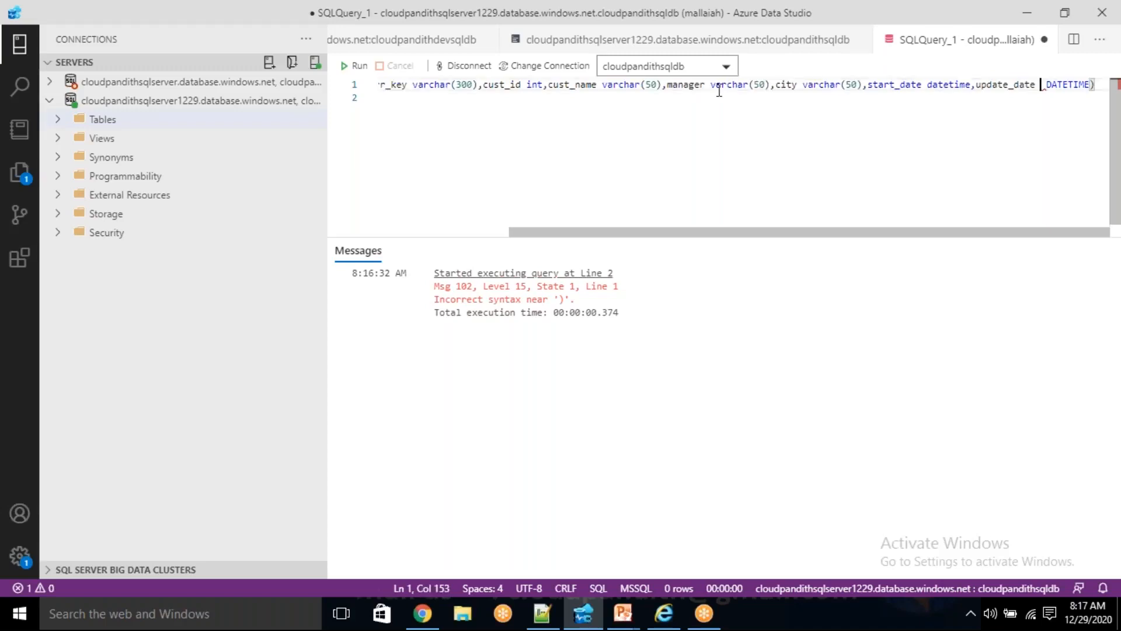
# - Add default getdate() after DATETIME in the update_date column definition
pyautogui.press('Right')
pyautogui.press('Right')
pyautogui.press('Right')
pyautogui.press('Right')
pyautogui.press('Right')
pyautogui.press('Right')
pyautogui.press('Right')
pyautogui.press('Right')
pyautogui.press('Right')
pyautogui.write('default ')
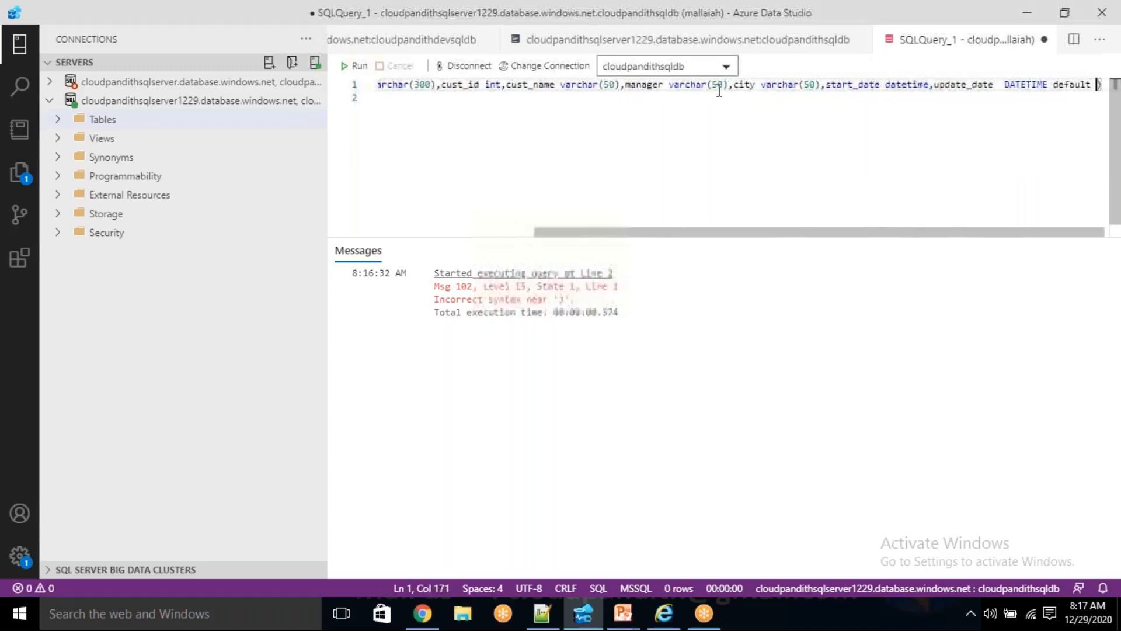
pyautogui.write('getdate()')
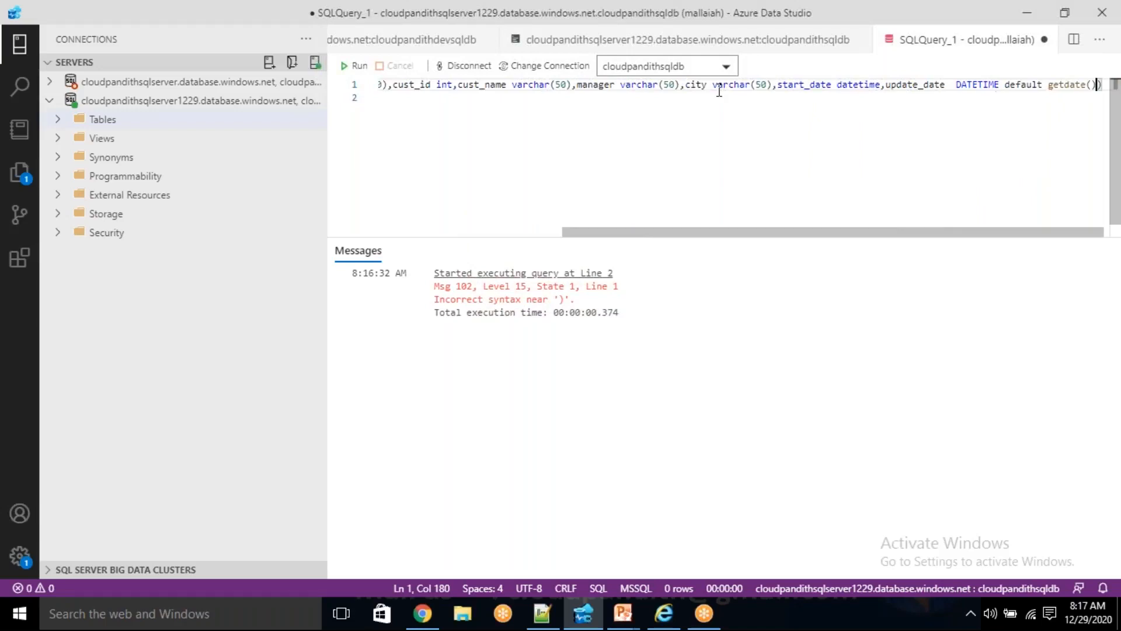
# - Select the entire corrected CREATE TABLE DIM_CUST statement and run it against cloudpandithsqldb
pyautogui.press('End')
pyautogui.hotkey('shift', 'Home')
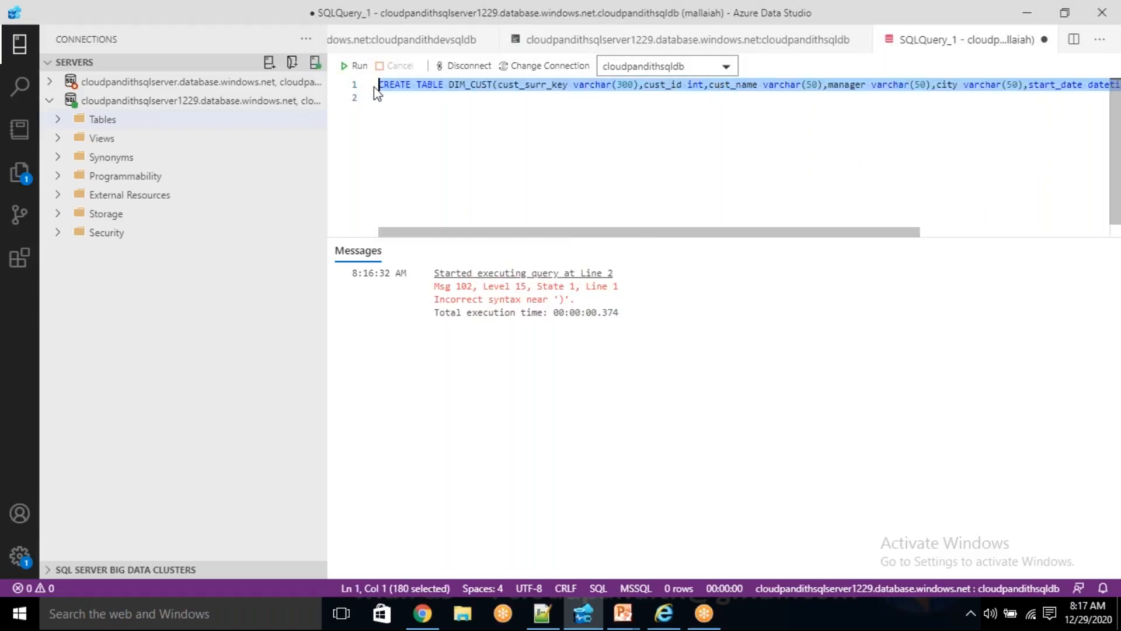
pyautogui.click(363, 66)
pyautogui.click(493, 137)
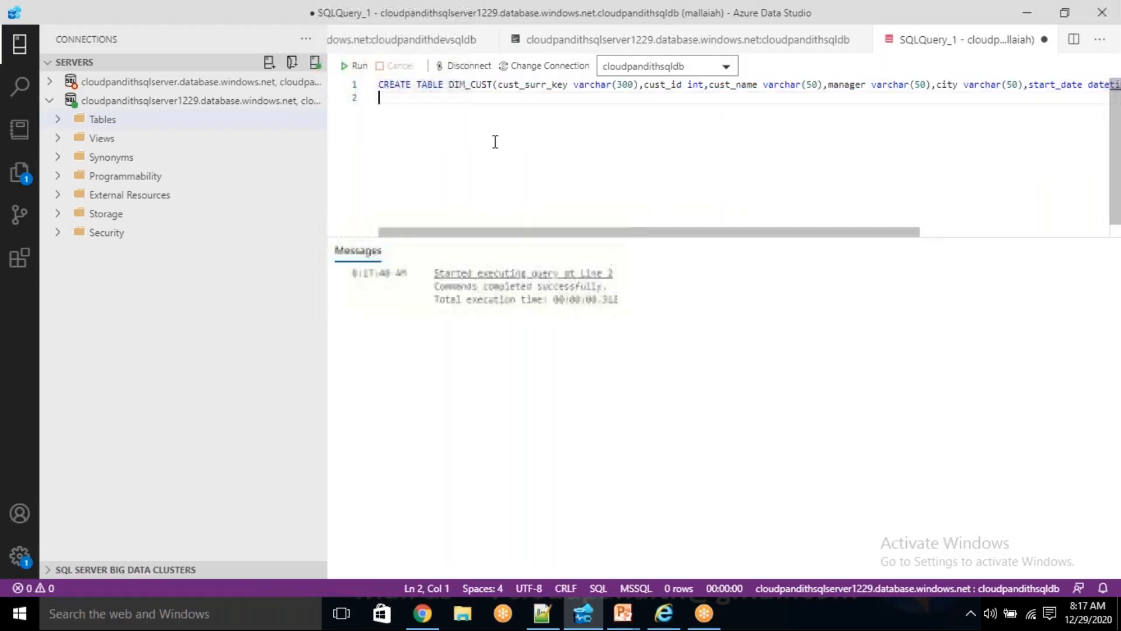
# - Move the CREATE TABLE DIM_CUST statement from the query editor to line 1 of new 24 in Notepad++, adding a blank line after it
pyautogui.press('Up')
pyautogui.press('End')
pyautogui.hotkey('shift', 'Home')
pyautogui.hotkey('ctrl', 'c')
pyautogui.press('Delete')
pyautogui.hotkey('alt', 'Tab')
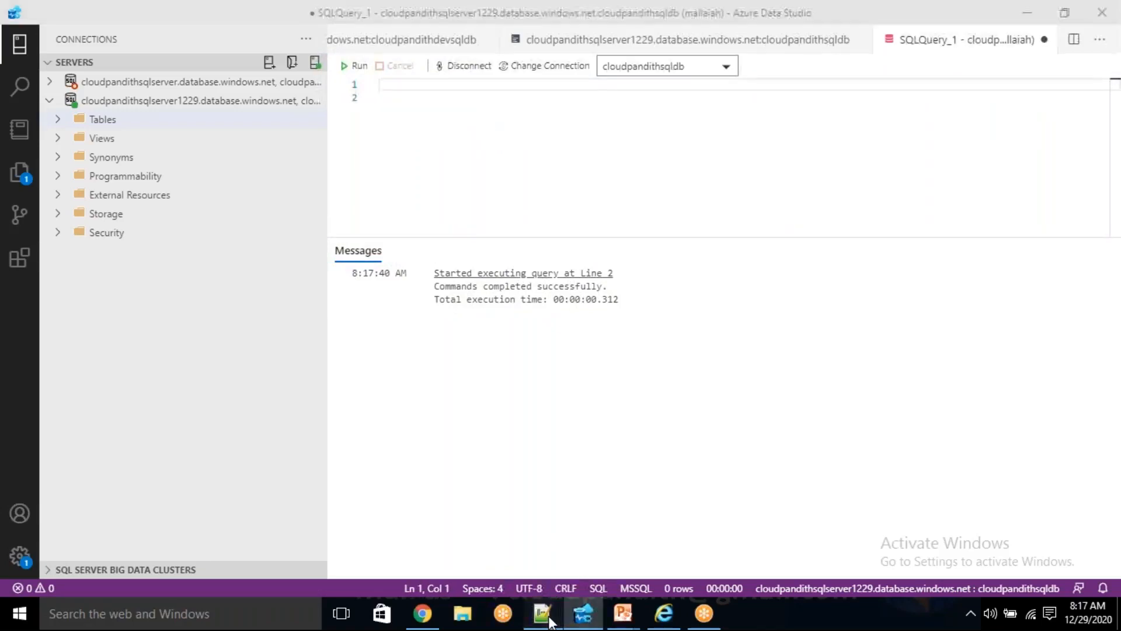
pyautogui.press('Delete')
pyautogui.hotkey('ctrl', 'v')
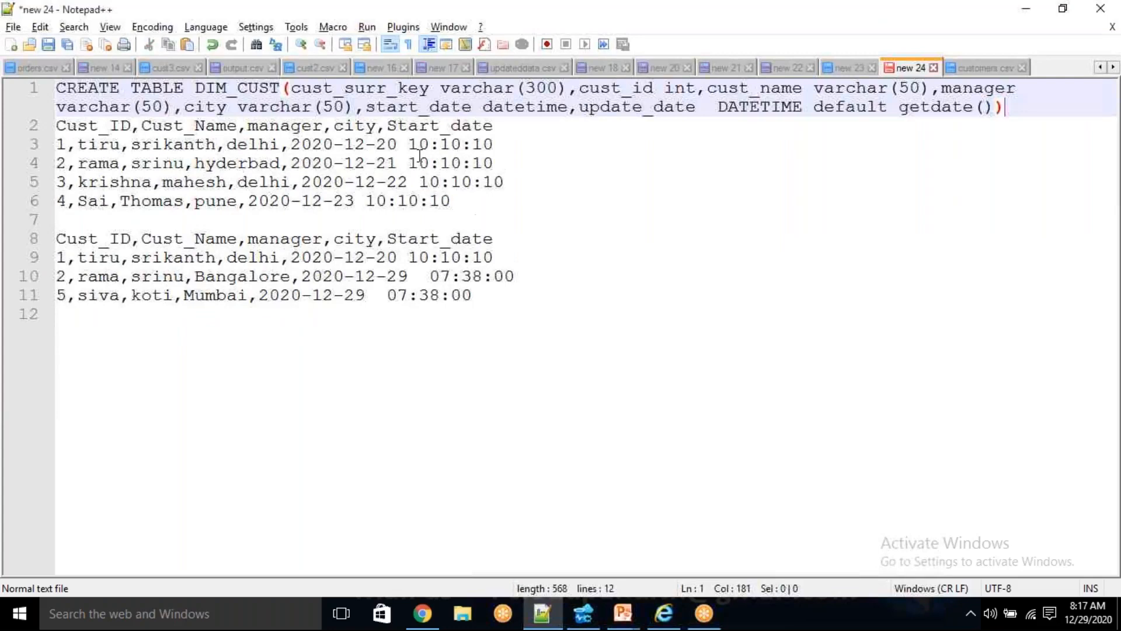
pyautogui.press('Return')
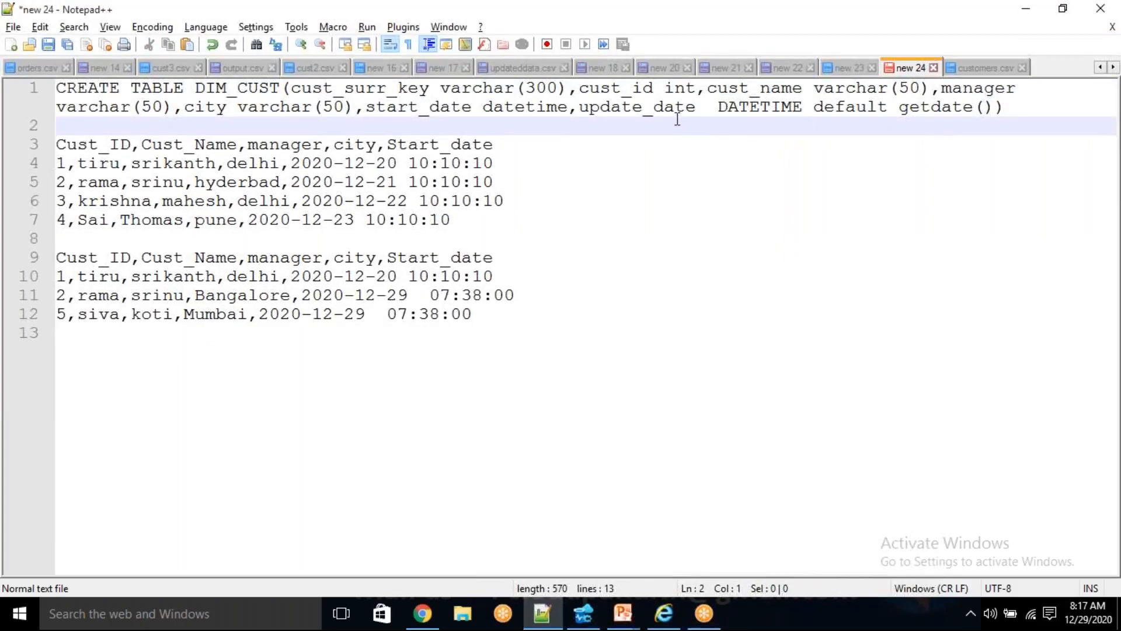
# - Examine the update_date column's DATETIME type and getdate() default in the CREATE TABLE statement
pyautogui.click(649, 110)
pyautogui.doubleClick(649, 109)
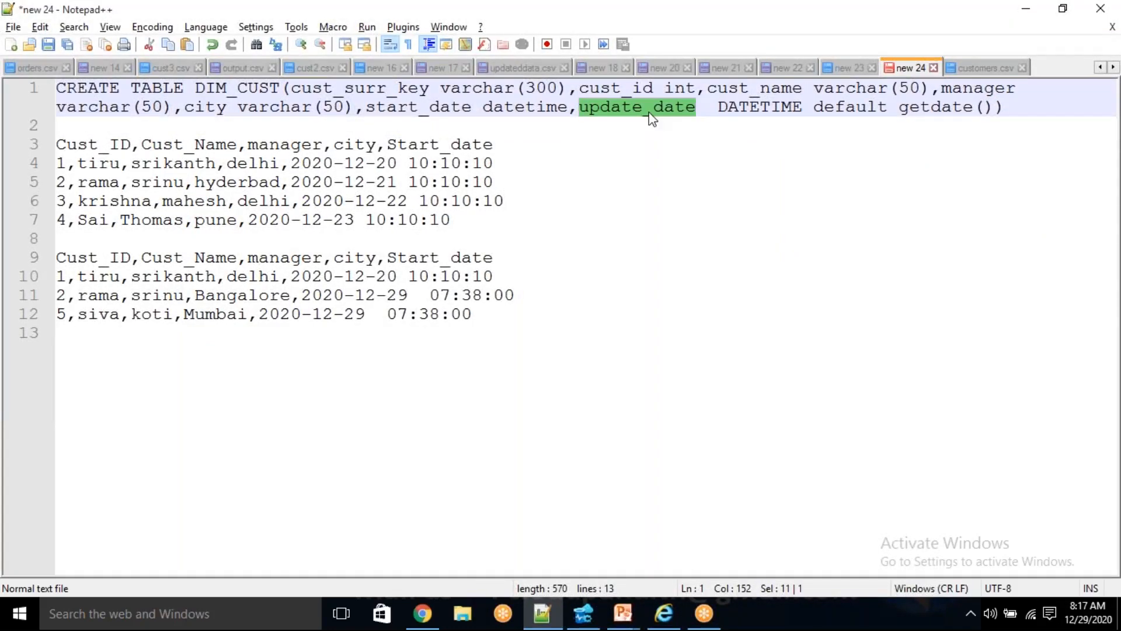
pyautogui.doubleClick(759, 107)
pyautogui.click(717, 146)
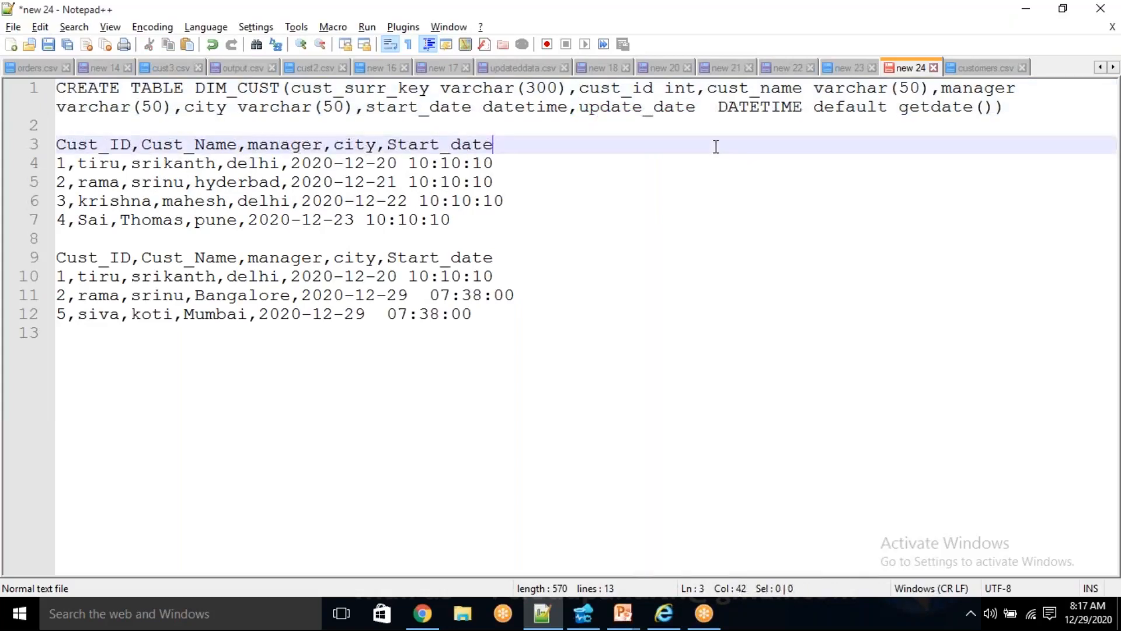
pyautogui.moveTo(1018, 108); pyautogui.dragTo(46, 90)
pyautogui.doubleClick(759, 107)
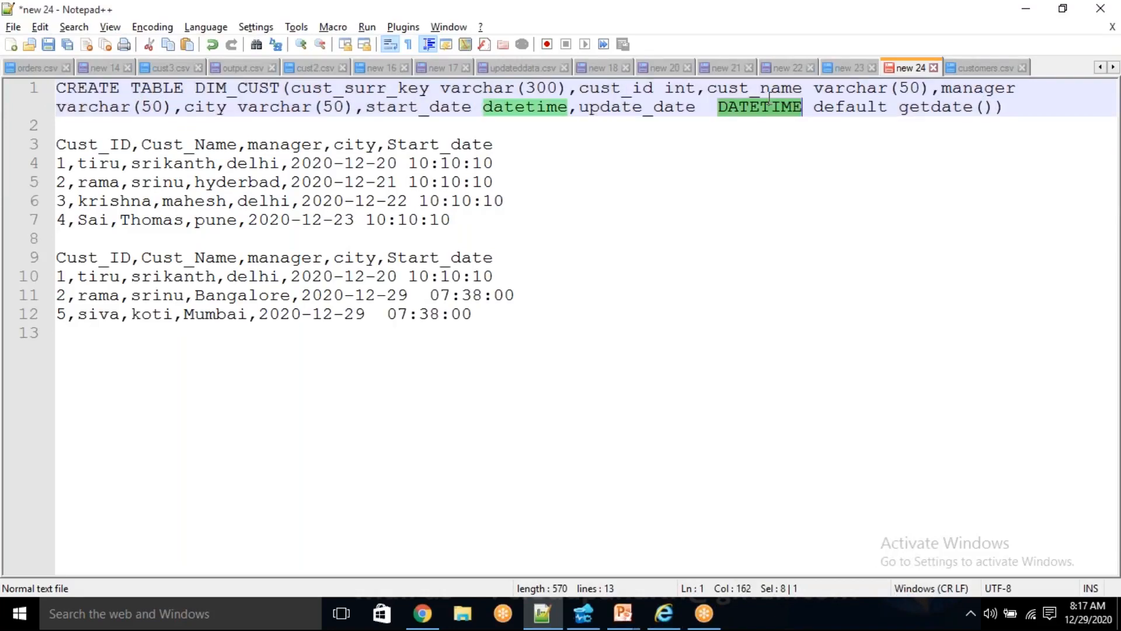
pyautogui.doubleClick(673, 110)
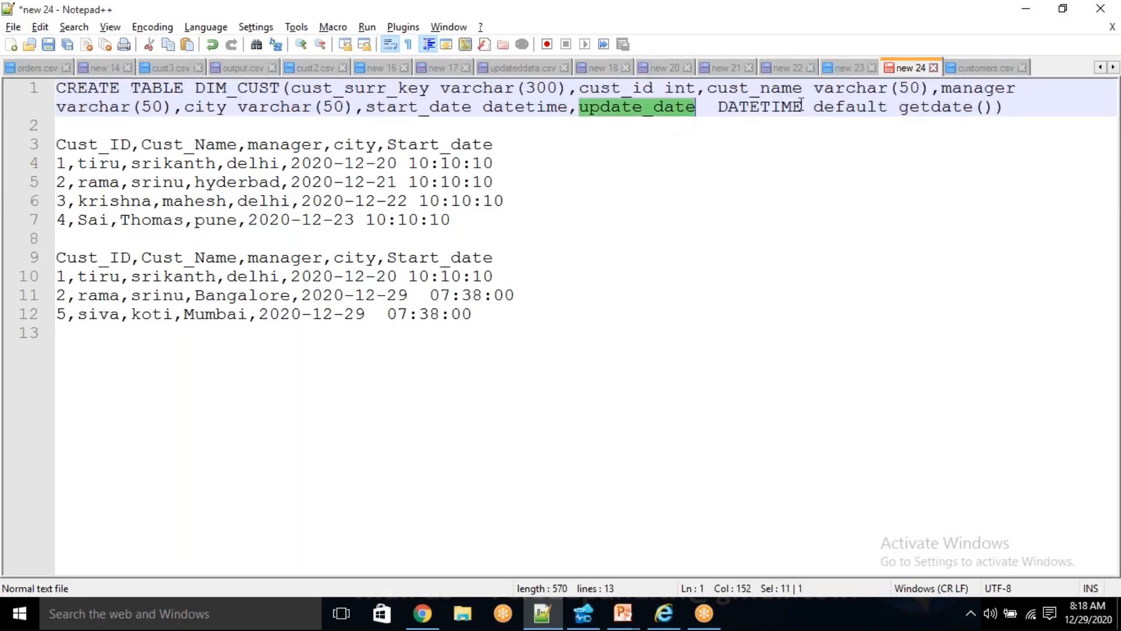
pyautogui.doubleClick(798, 106)
pyautogui.doubleClick(951, 108)
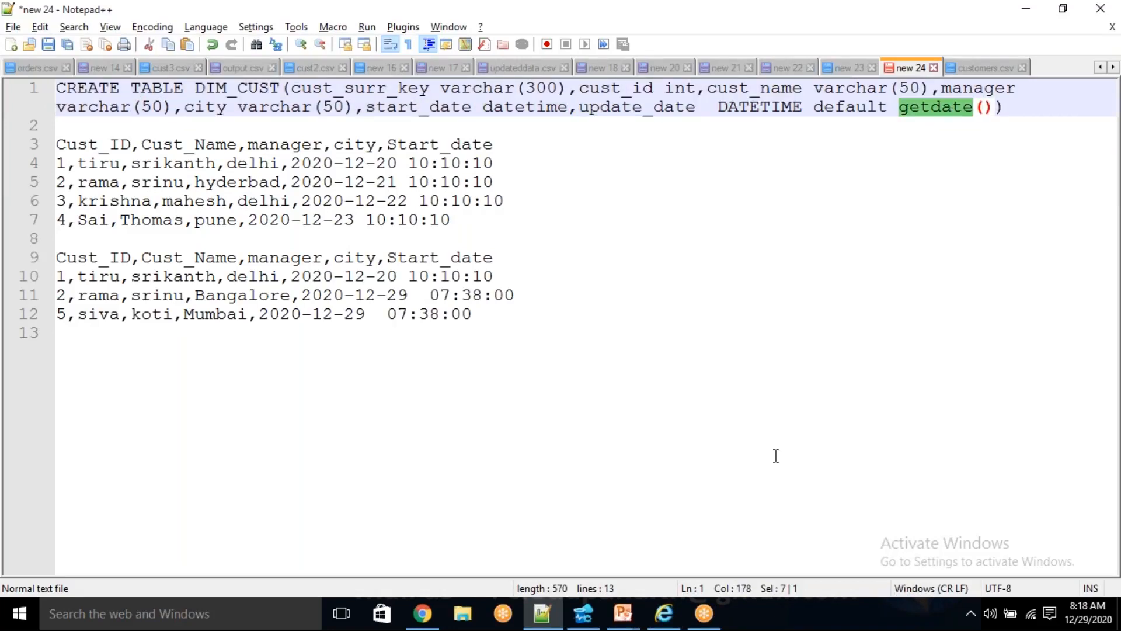
# - Switch to Azure Data Studio and run select getdate() to check the value the function returns
pyautogui.click(590, 619)
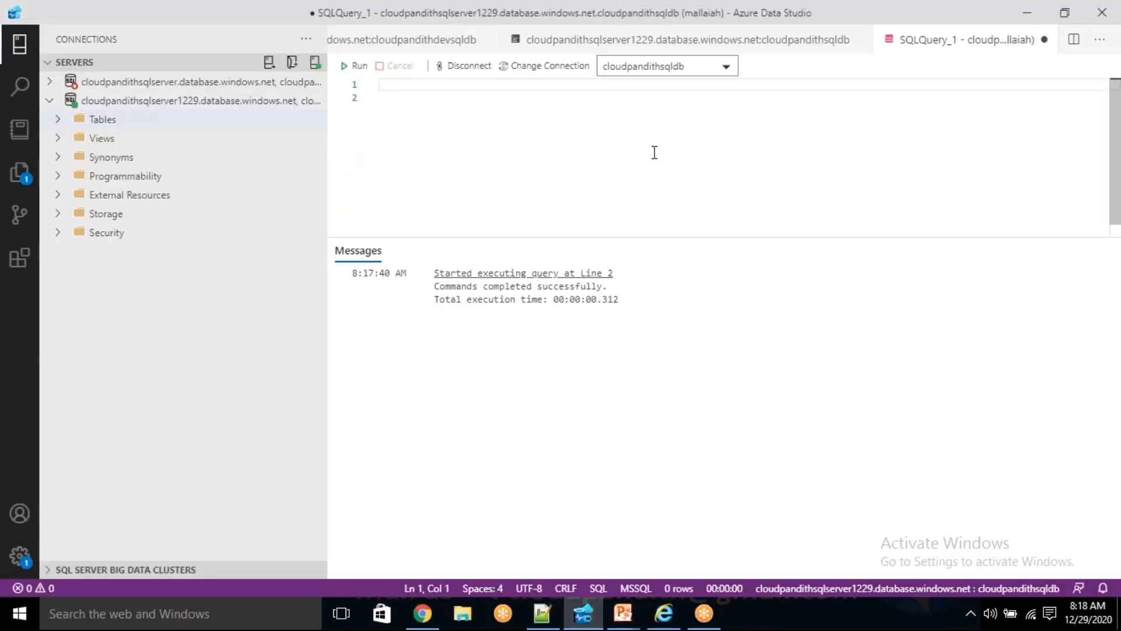
pyautogui.write('select *')
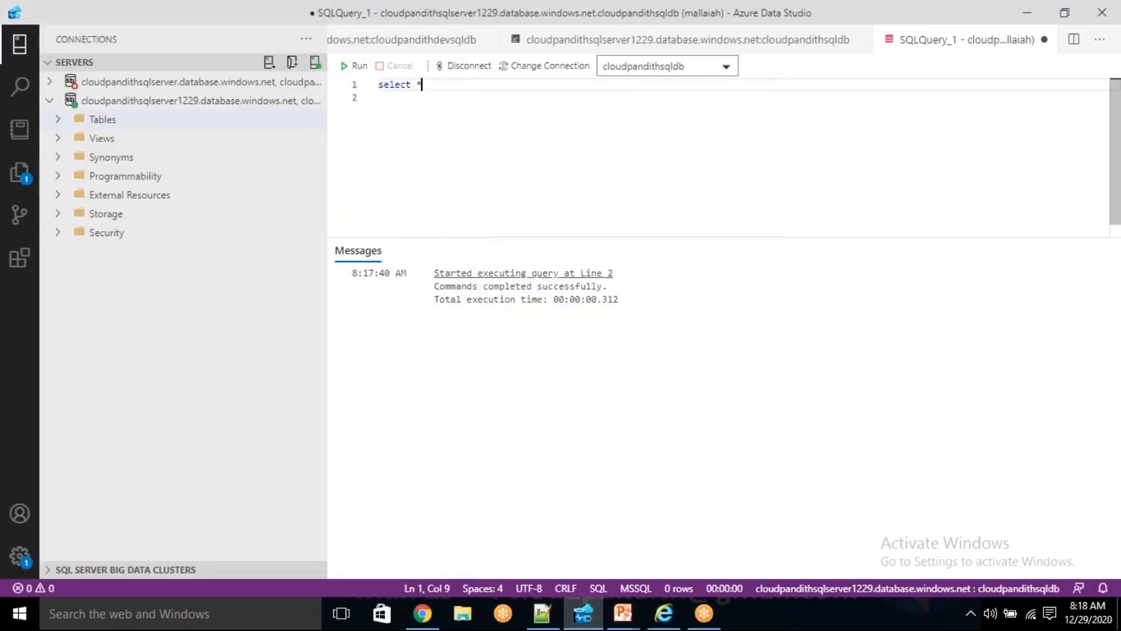
pyautogui.press('BackSpace')
pyautogui.write('getdate')
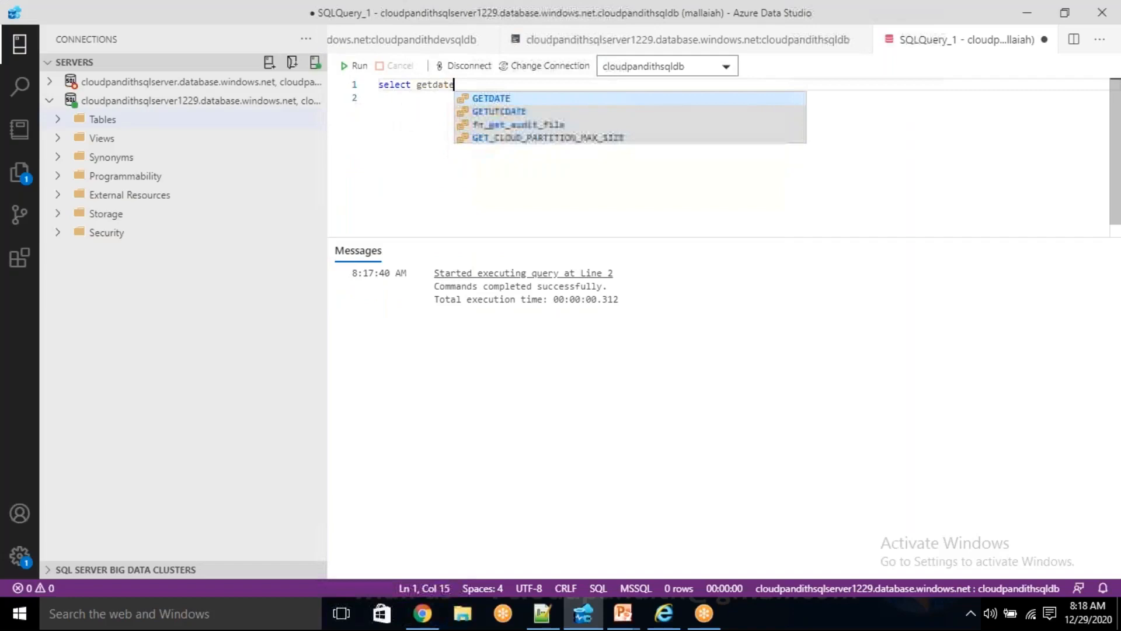
pyautogui.write('()')
pyautogui.click(664, 136)
pyautogui.moveTo(491, 85); pyautogui.dragTo(379, 84)
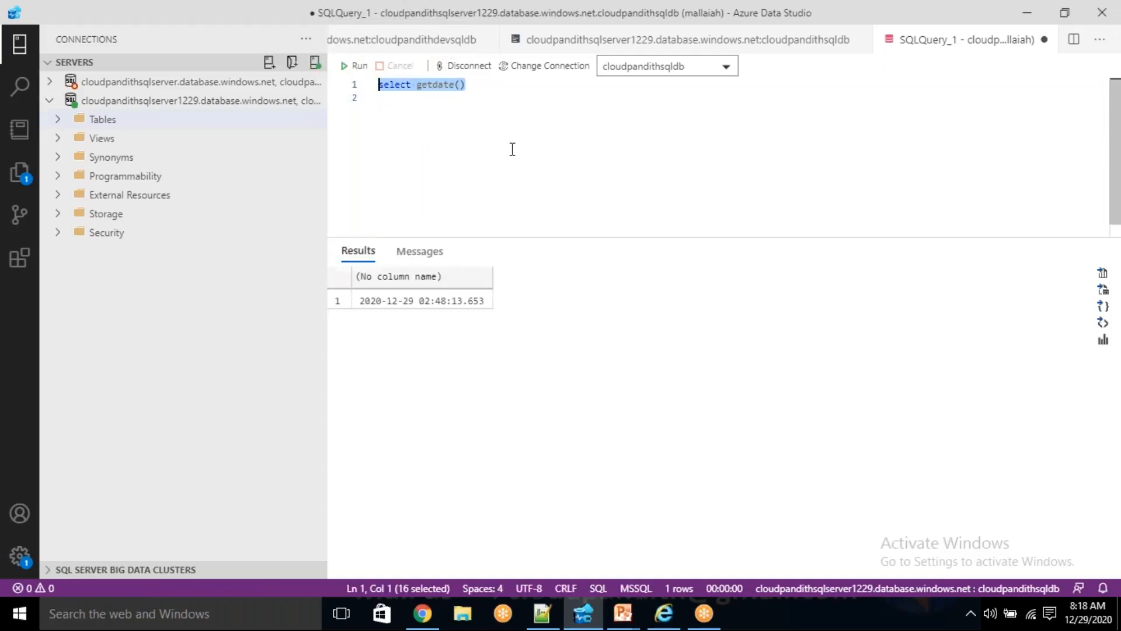
pyautogui.click(399, 307)
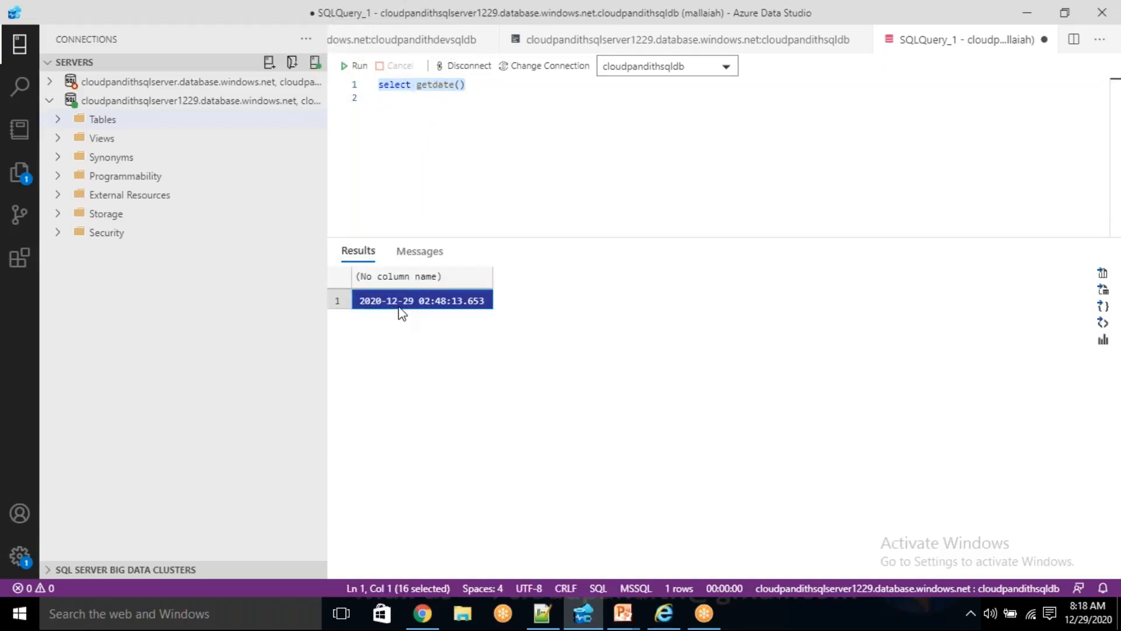
# - Clear the select getdate() statement from the query editor
pyautogui.click(492, 100)
pyautogui.press('Up')
pyautogui.hotkey('shift', 'End')
pyautogui.press('Delete')
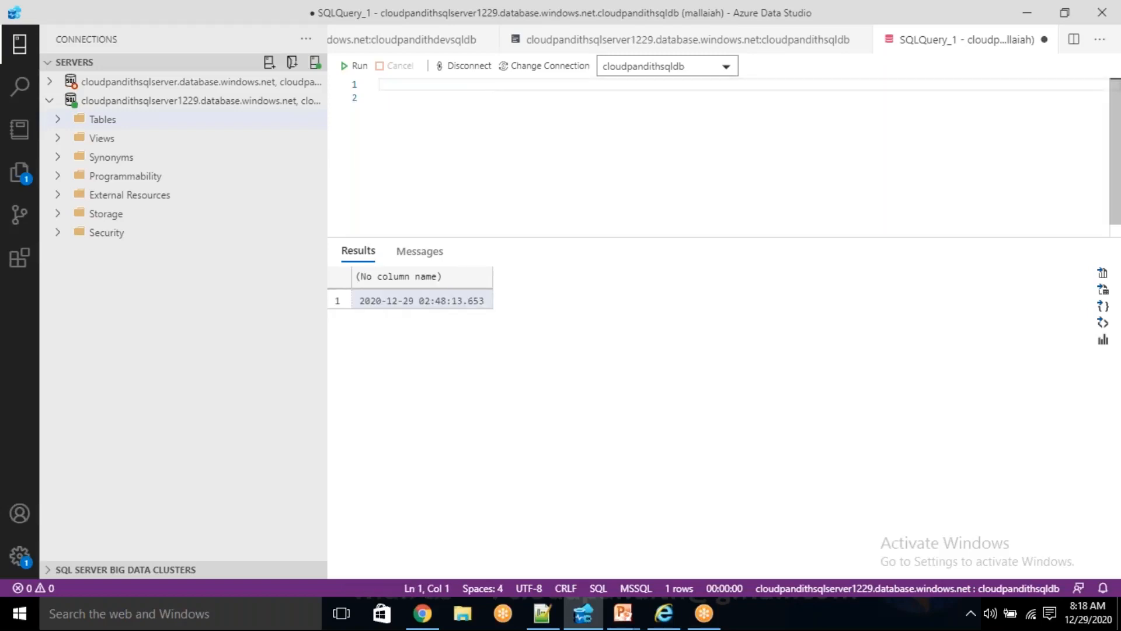
# - Switch to the Azure portal in Chrome and view the customer container holding customers.csv
pyautogui.hotkey('alt', 'Tab')
pyautogui.click(799, 161)
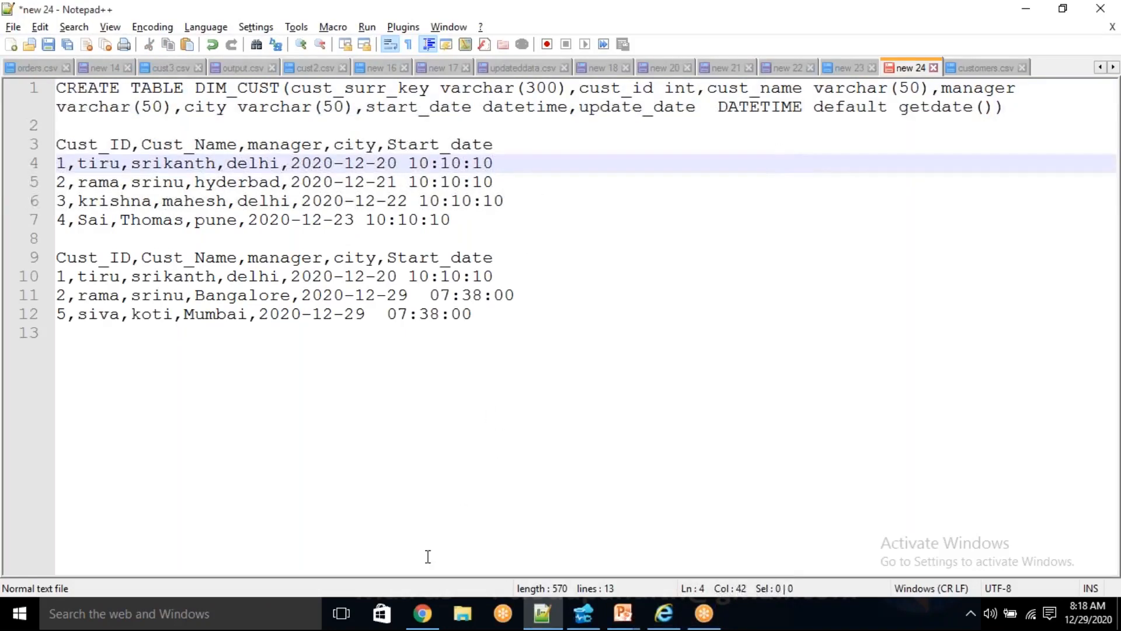
pyautogui.click(426, 616)
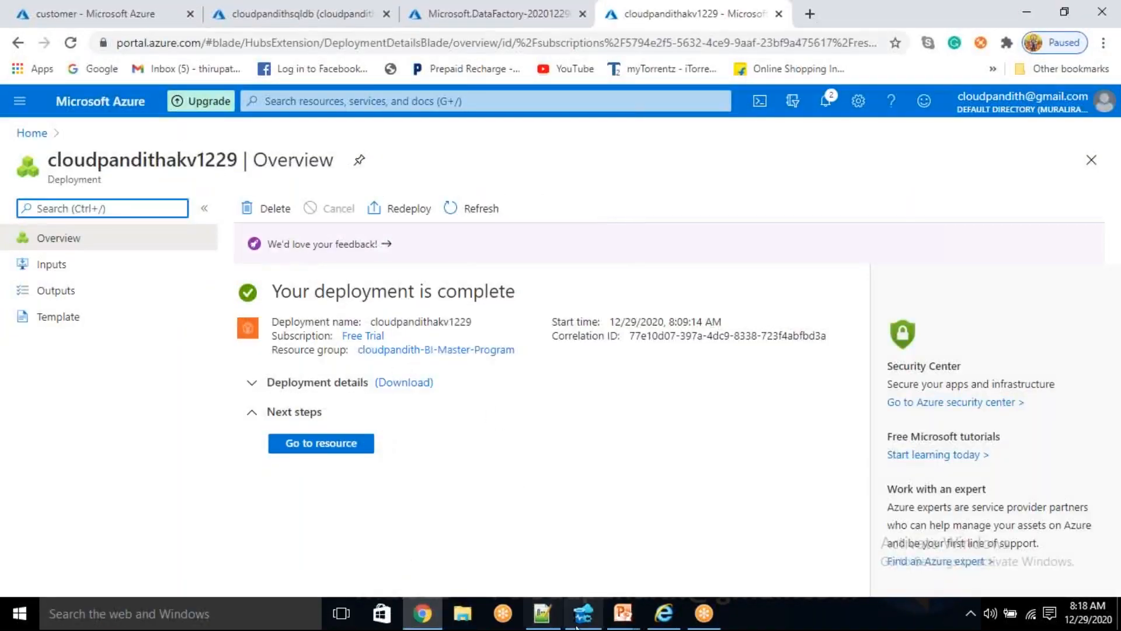
pyautogui.click(123, 7)
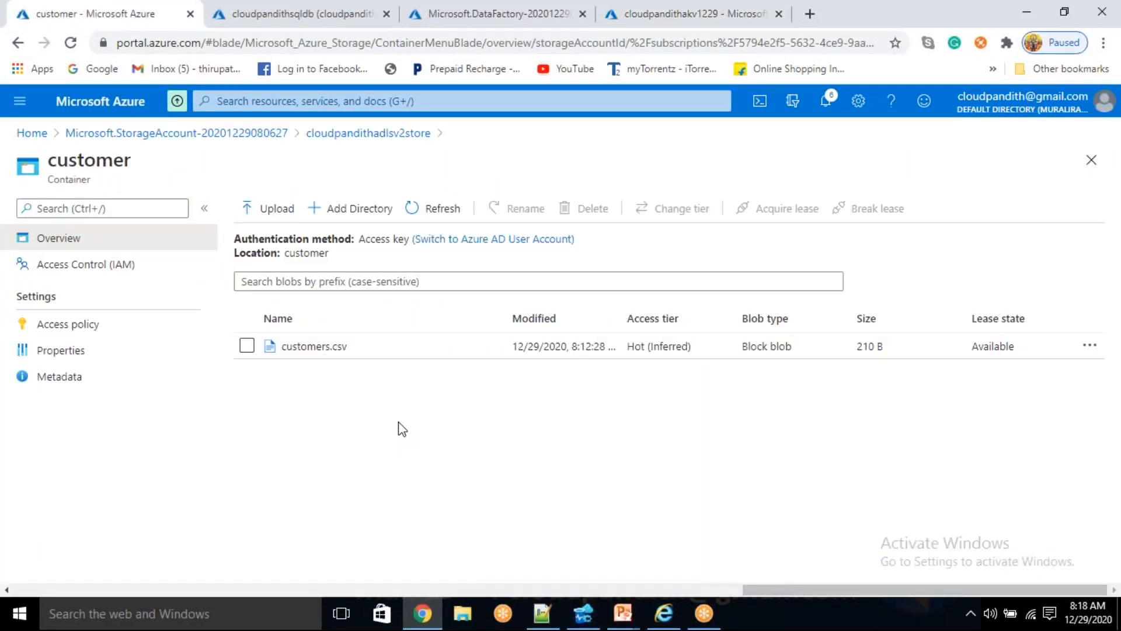
# - Return to Azure Data Studio and run select * from dim_cust to check the new table's columns
pyautogui.click(582, 613)
pyautogui.write('select * fr')
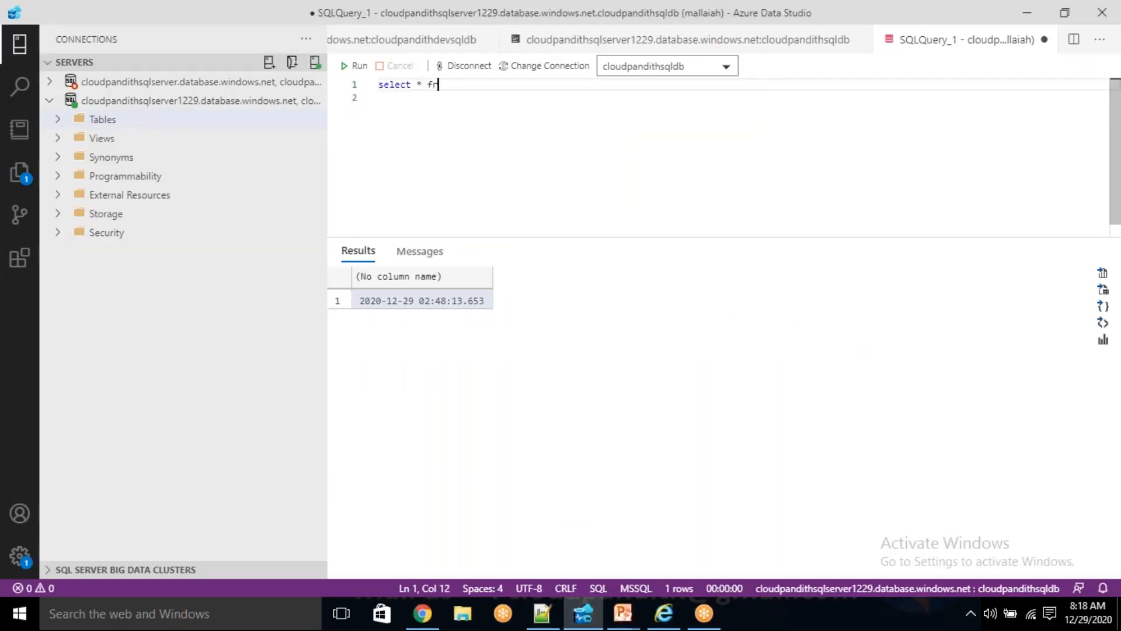
pyautogui.write('om dim_cust')
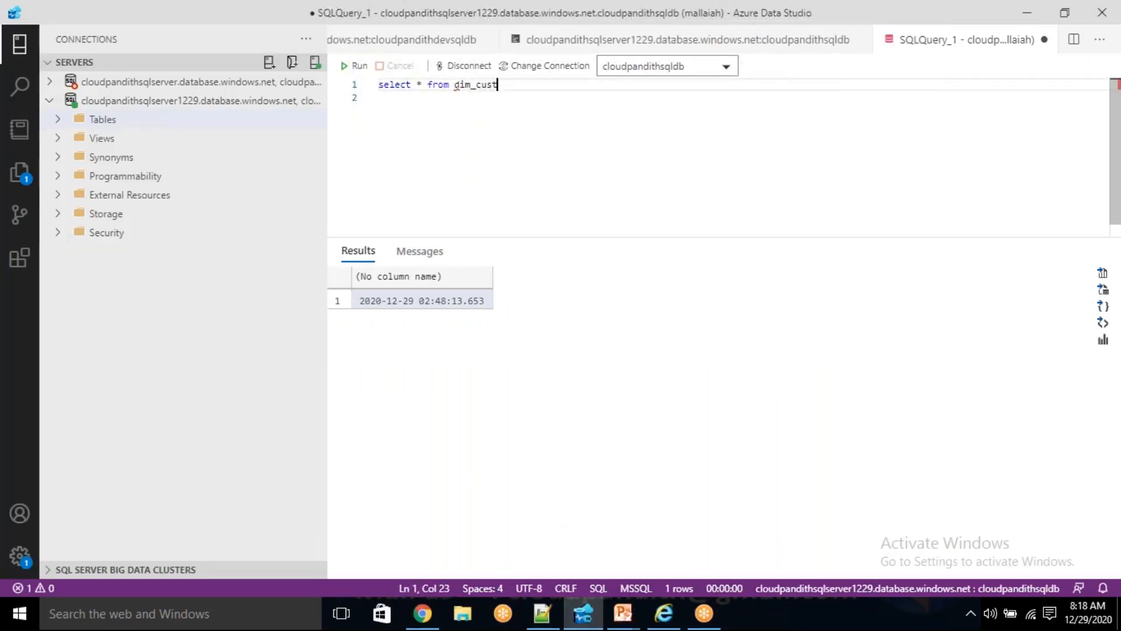
pyautogui.click(358, 67)
pyautogui.click(429, 111)
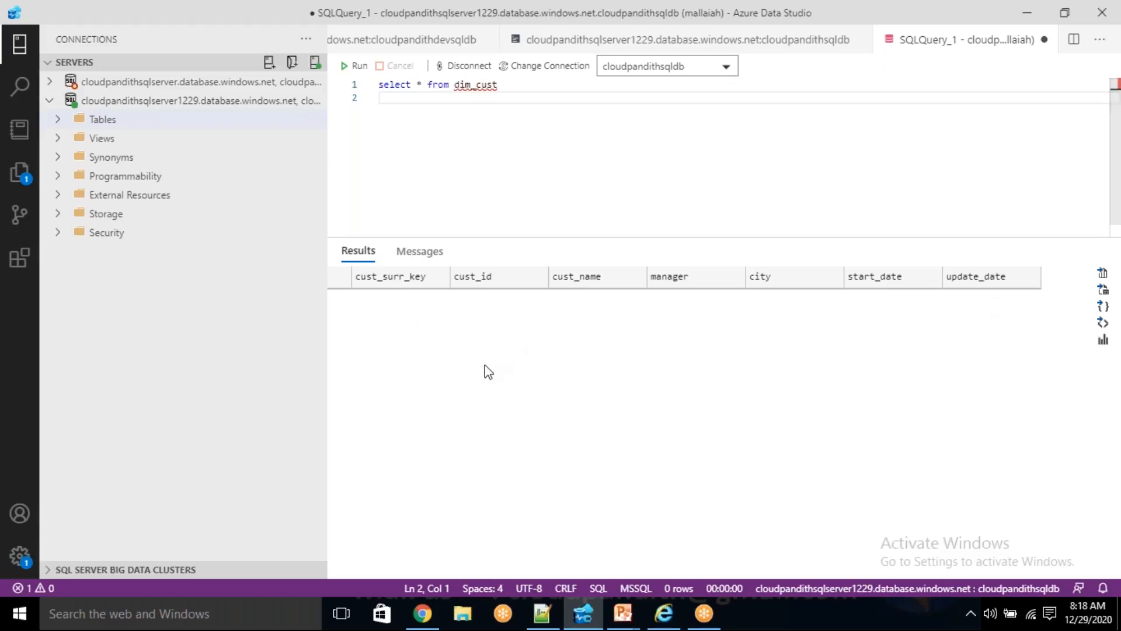
# - Switch to the Azure portal in Chrome and open the access keys of the cloudpandithadlsv2store storage account
pyautogui.click(428, 616)
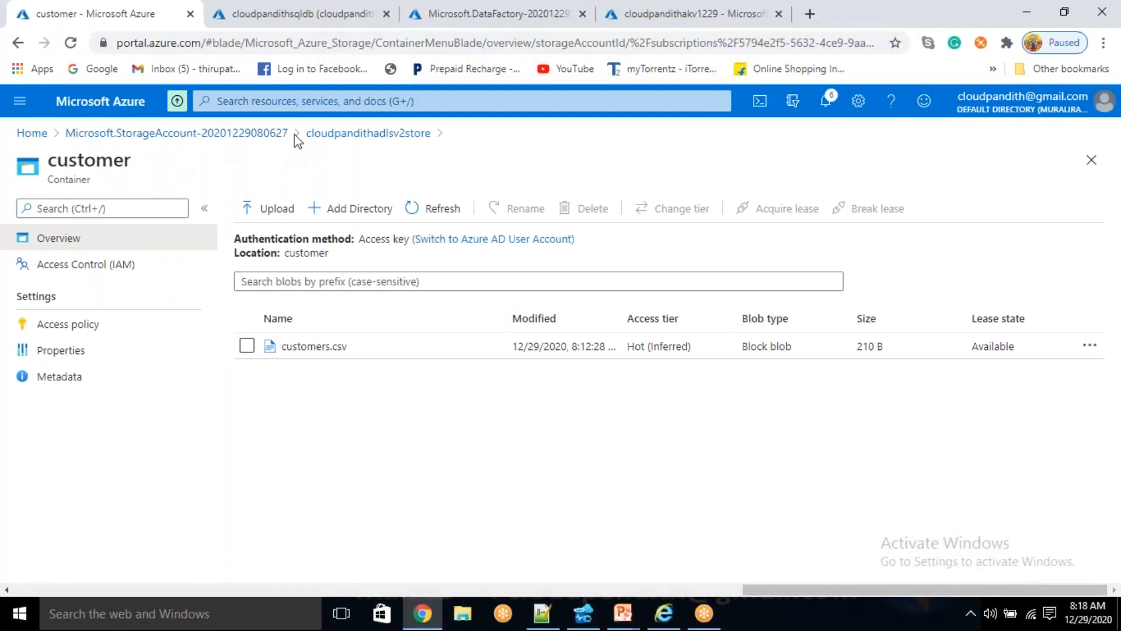
pyautogui.click(337, 138)
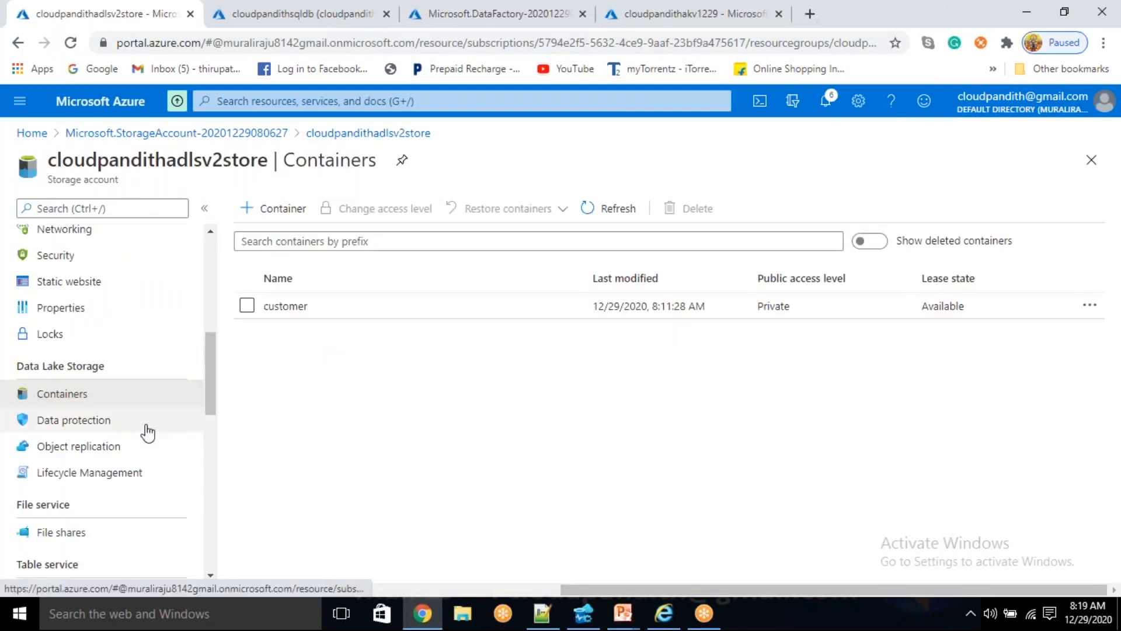
pyautogui.scroll(5, 148, 433)
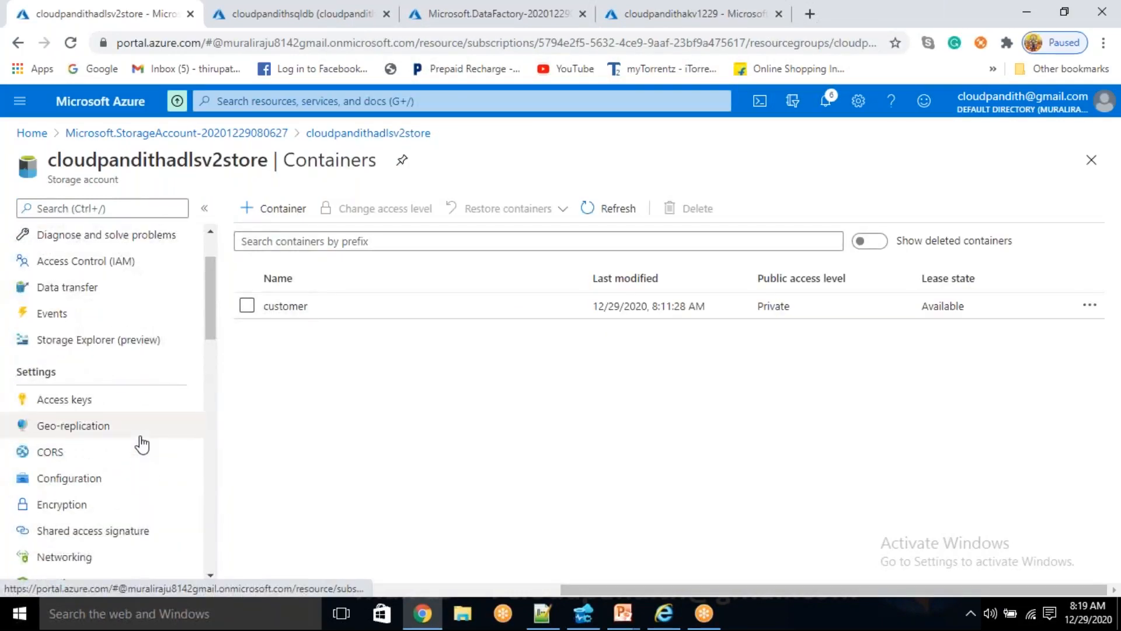
pyautogui.scroll(-5, 140, 443)
pyautogui.scroll(2, 123, 370)
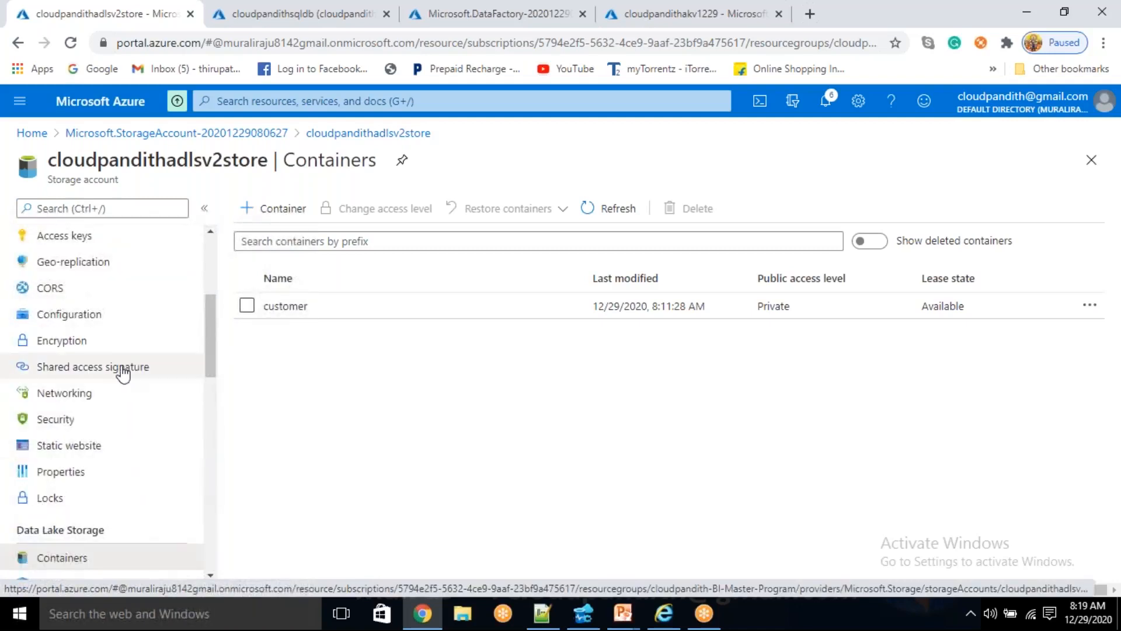
pyautogui.click(110, 240)
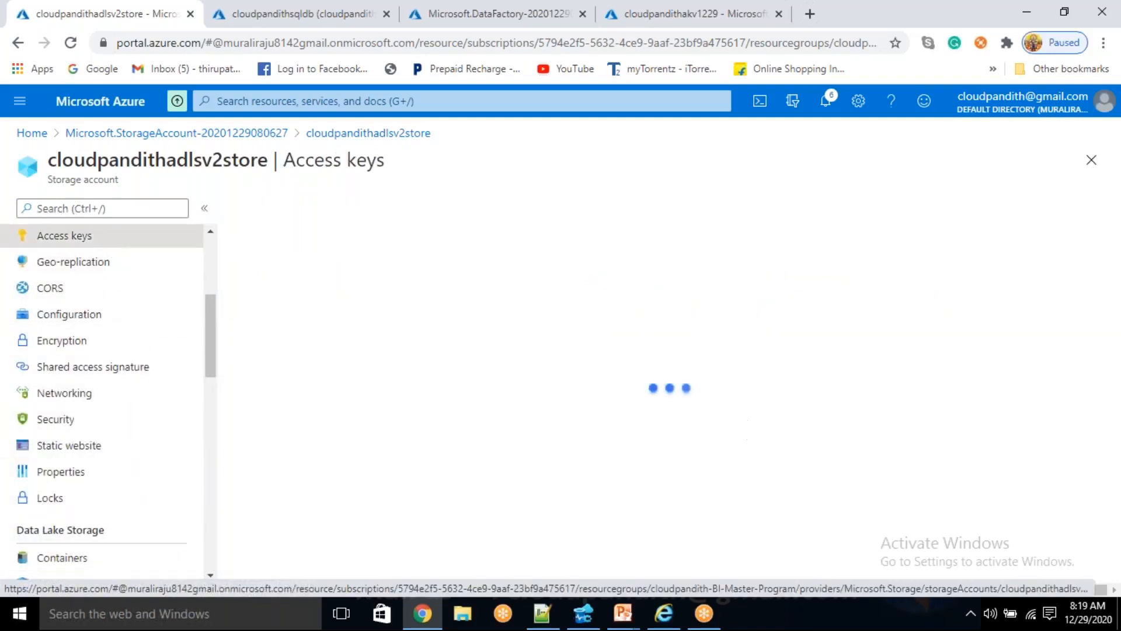
# - Reveal the storage account keys, copy the key1 key, and switch to the cloudpandithakv1229 deployment page
pyautogui.click(283, 359)
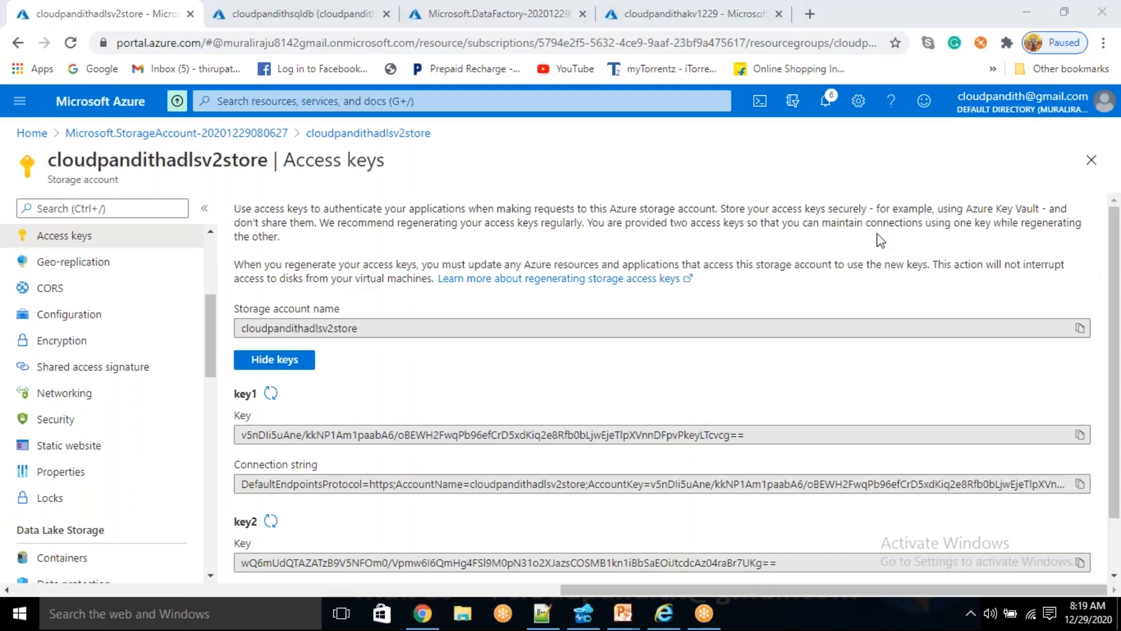
pyautogui.click(1079, 434)
pyautogui.click(710, 13)
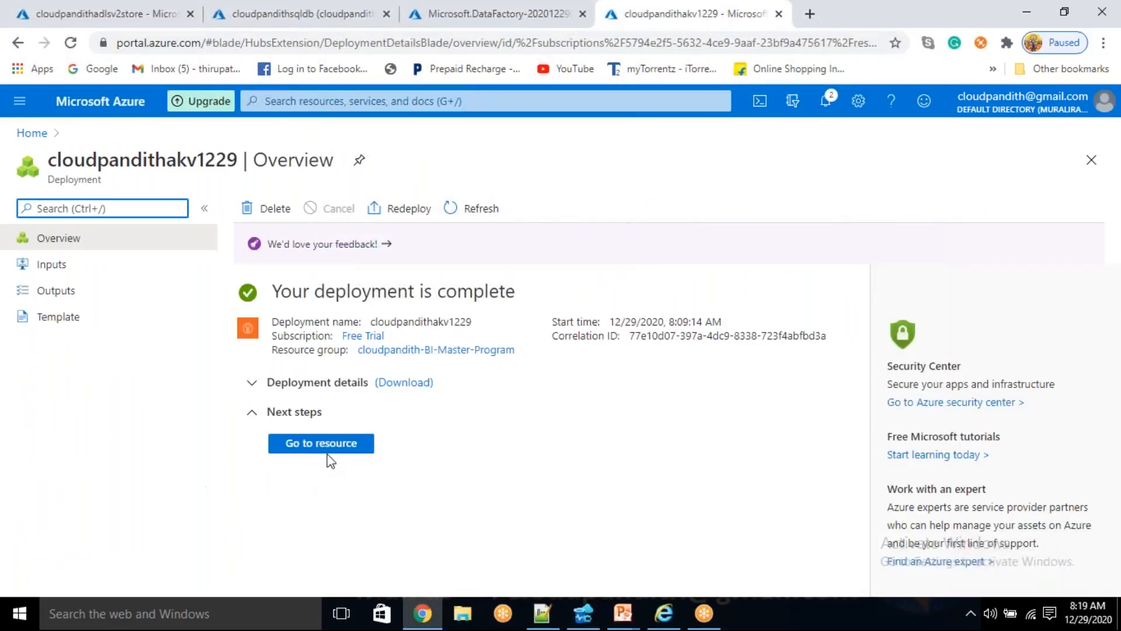
# - Create a secret named adlskey in the cloudpandithakv1229 key vault, with the copied storage access key as its value
pyautogui.click(346, 445)
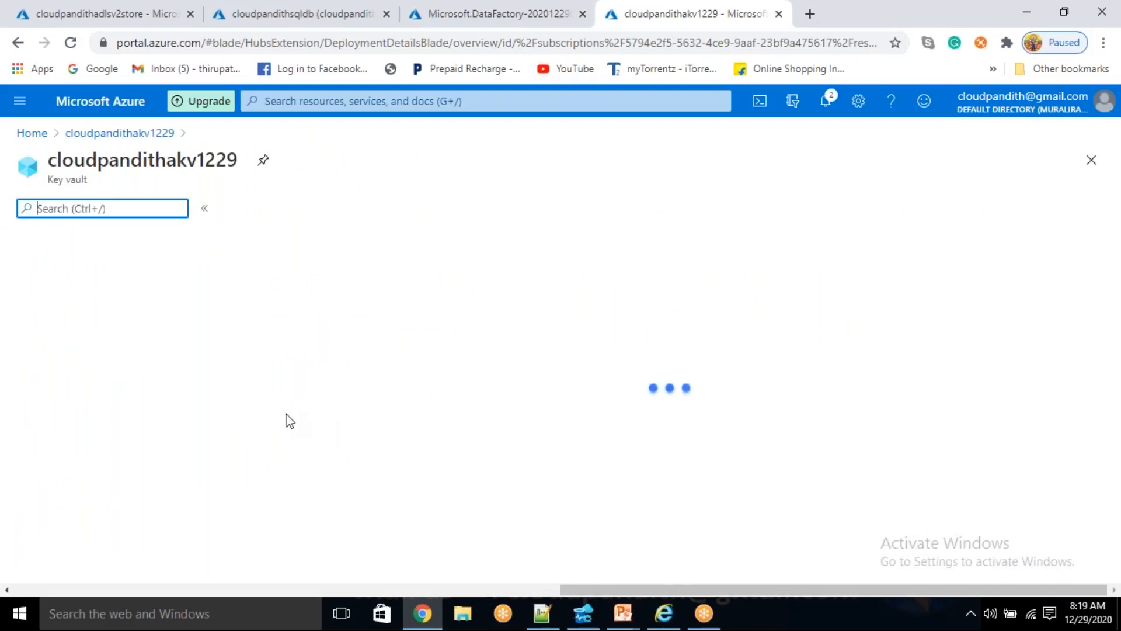
pyautogui.click(95, 457)
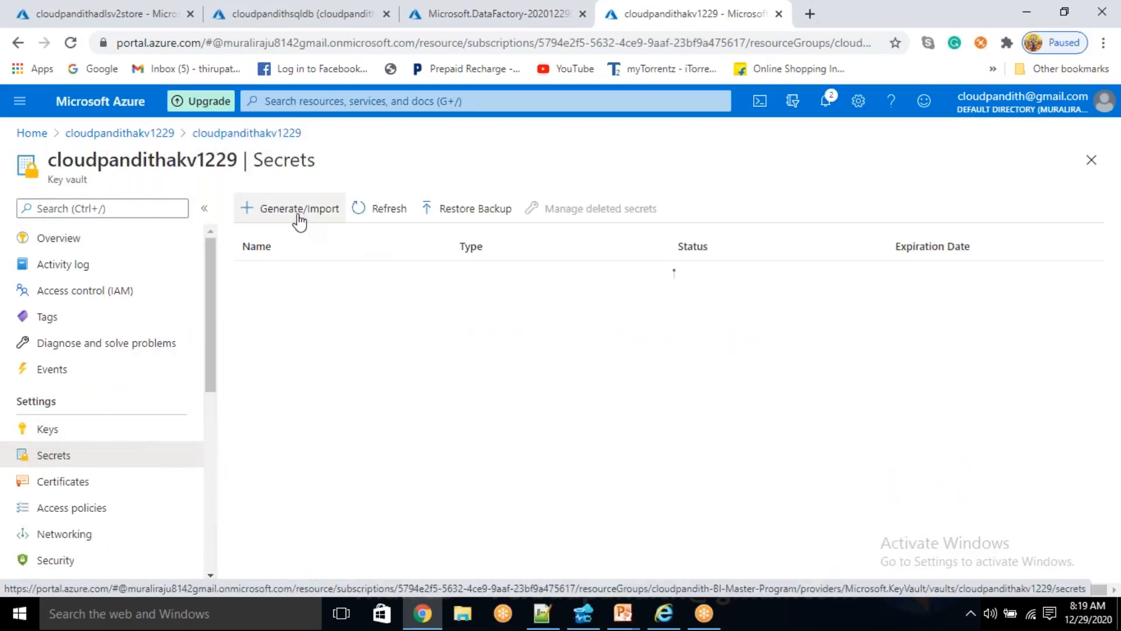
pyautogui.click(312, 224)
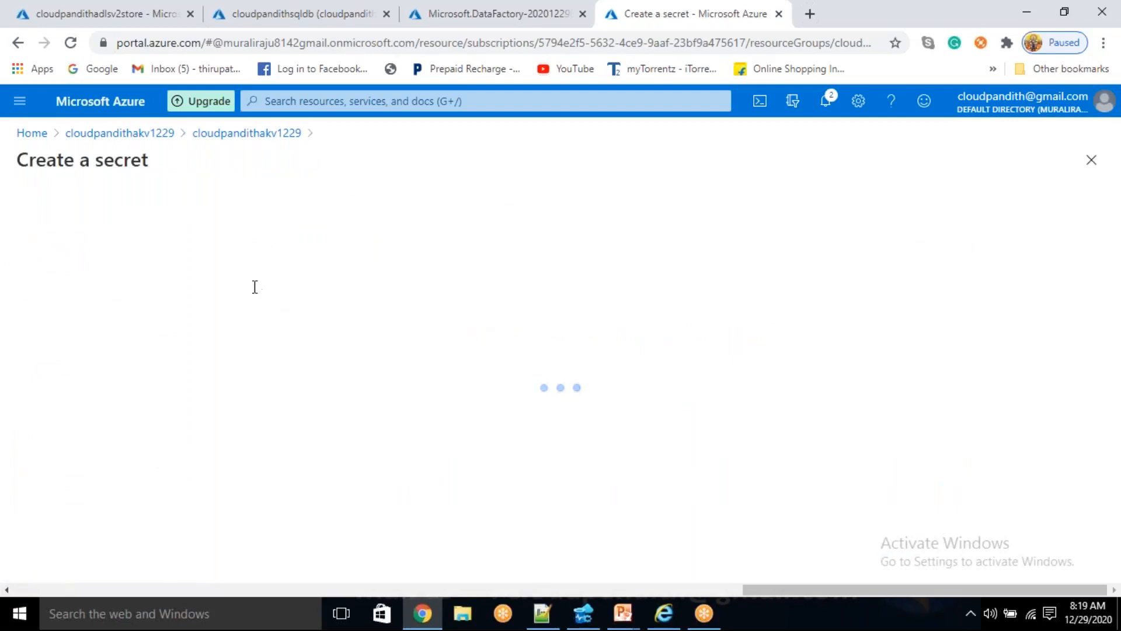
pyautogui.click(271, 263)
pyautogui.write('a')
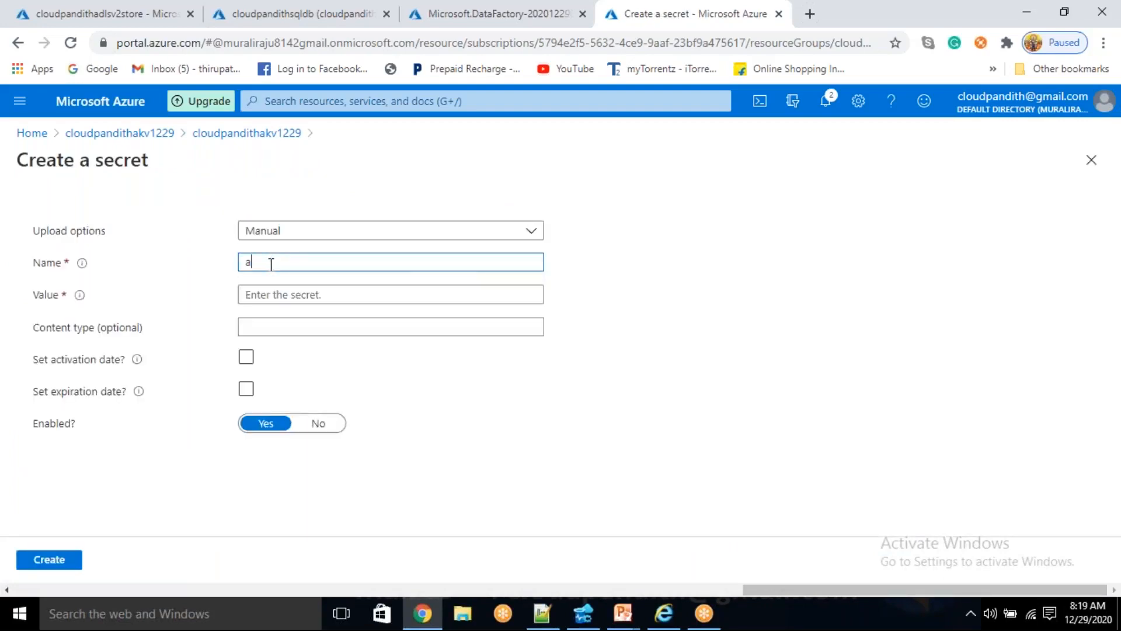
pyautogui.write('dlskey')
pyautogui.click(274, 294)
pyautogui.hotkey('ctrl', 'v')
pyautogui.click(60, 560)
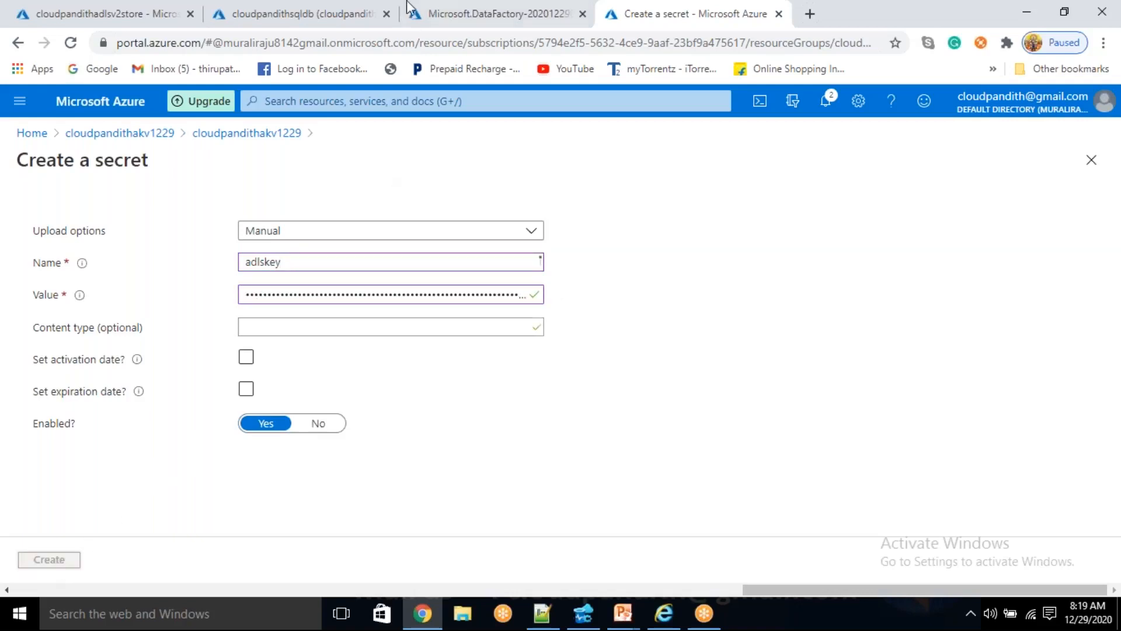
# - Open the connection strings of the cloudpandithsqldb database and copy the ADO.NET connection string
pyautogui.click(292, 14)
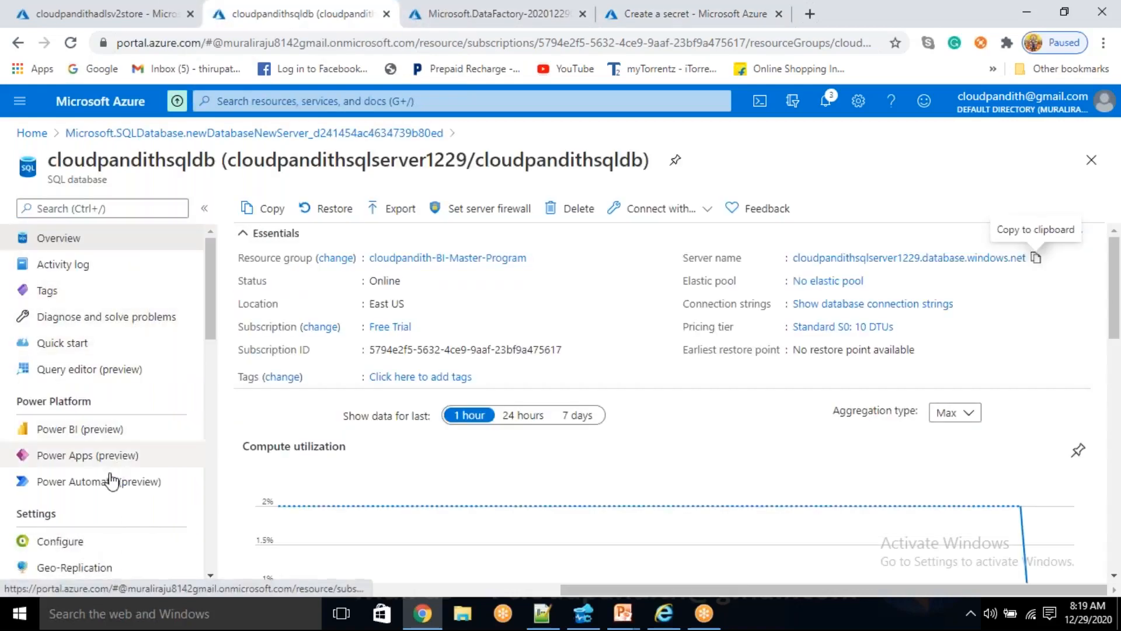
pyautogui.scroll(-2, 105, 496)
pyautogui.click(96, 513)
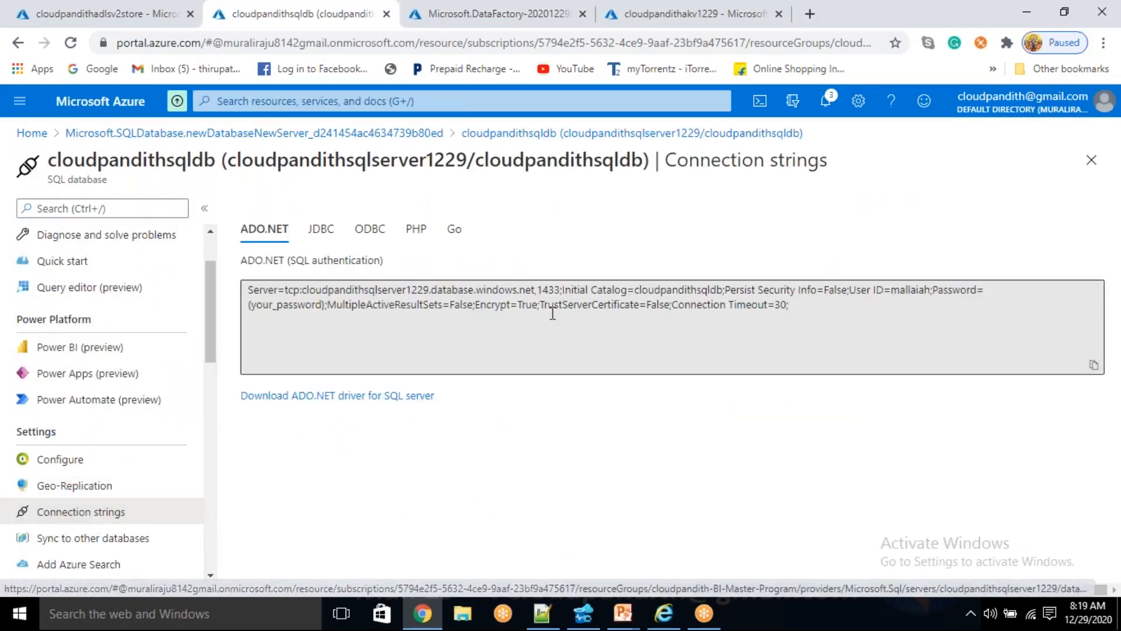
pyautogui.click(803, 304)
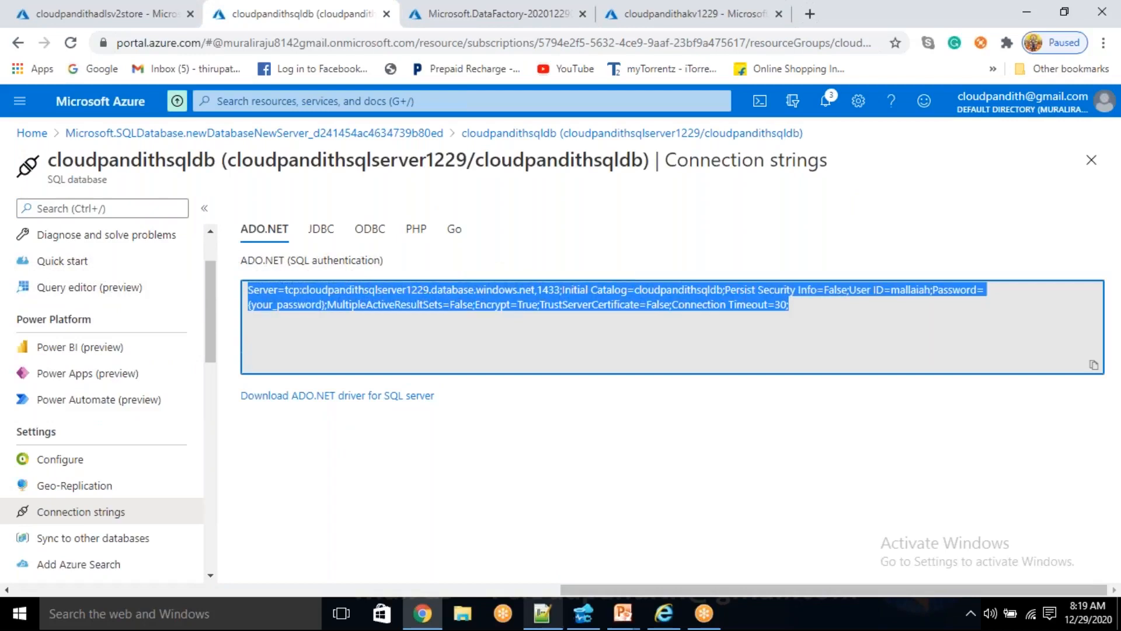
# - Switch to Notepad++, paste the connection string below the customer rows, and remove its {your_password} placeholder
pyautogui.click(542, 614)
pyautogui.press('Return')
pyautogui.press('Return')
pyautogui.press('Return')
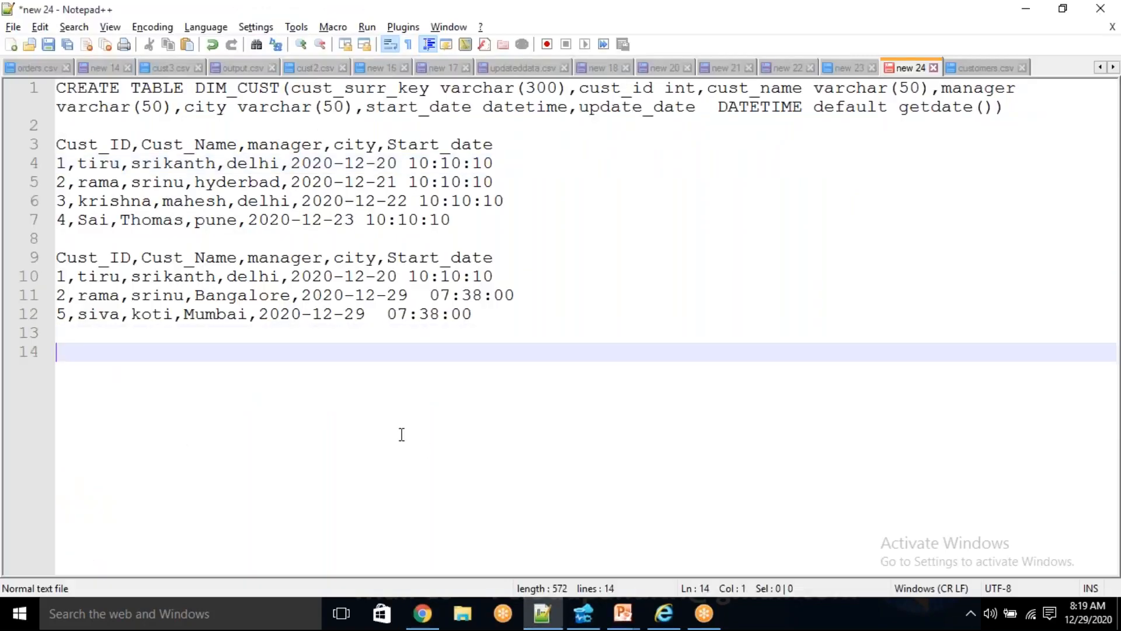
pyautogui.hotkey('ctrl', 'v')
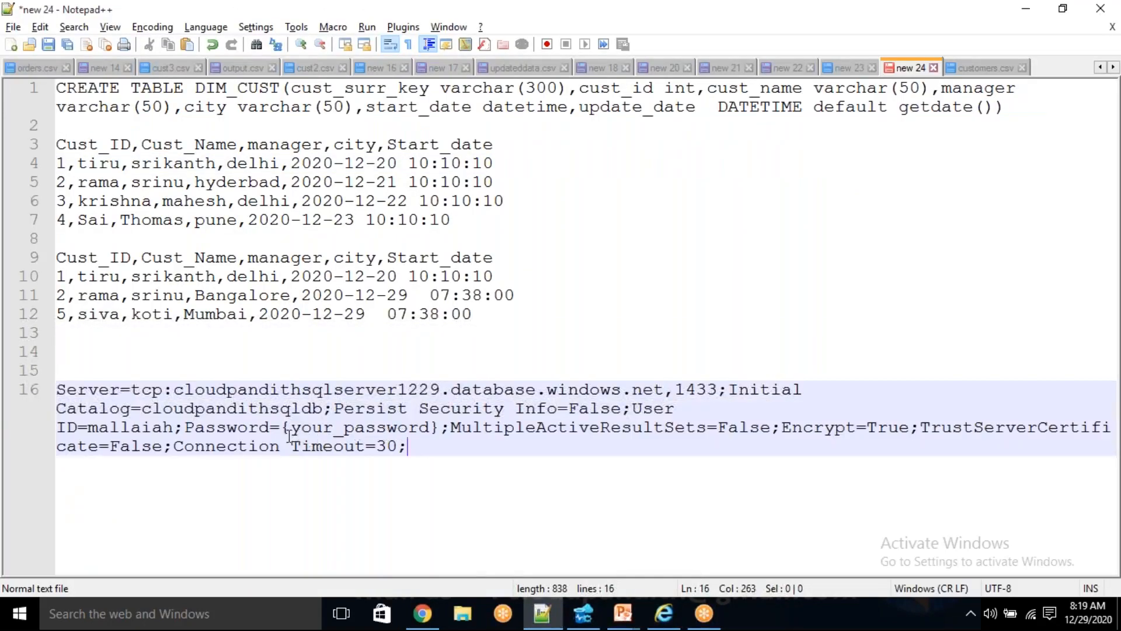
pyautogui.moveTo(285, 431); pyautogui.dragTo(442, 428)
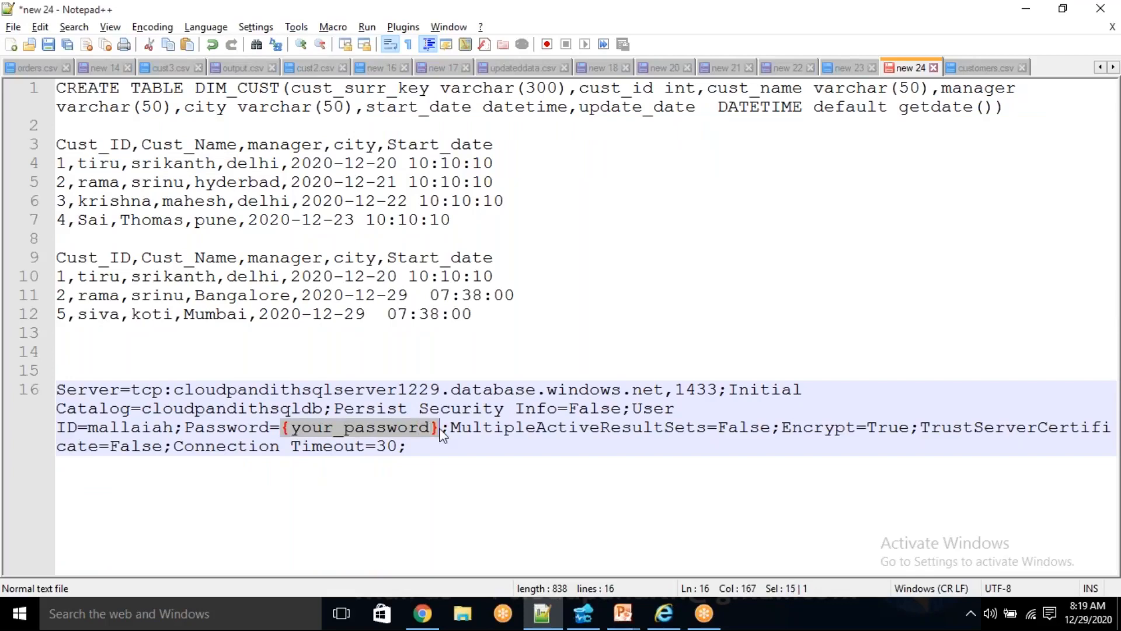
pyautogui.press('Delete')
pyautogui.hotkey('alt', 'Tab')
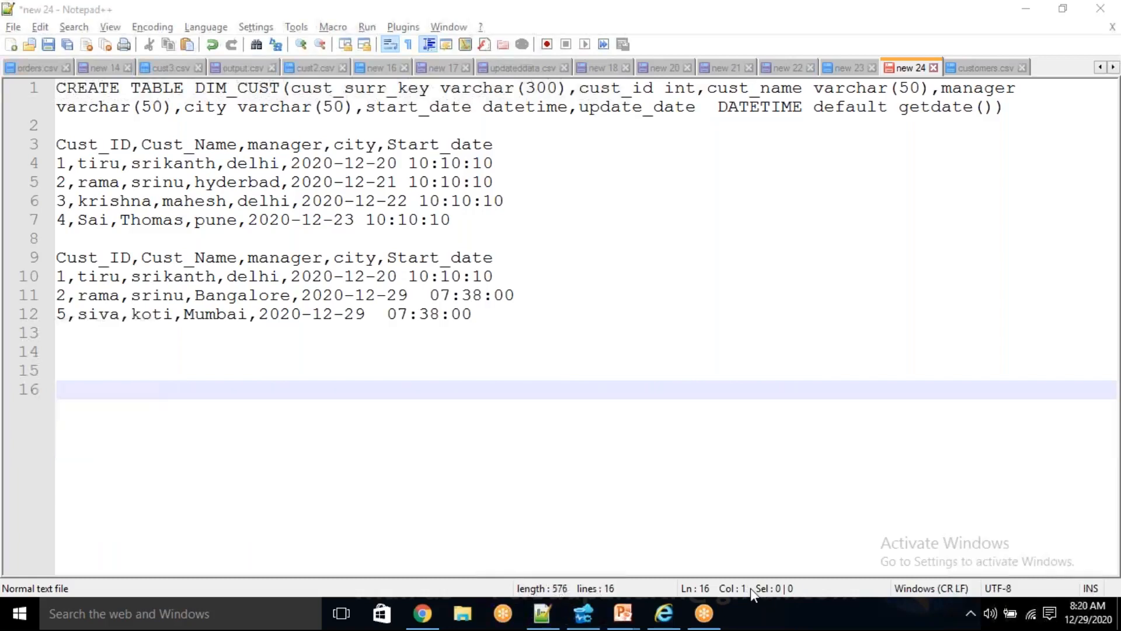
# - Switch to the key vault in Chrome and create a secret named sqlcs with the SQL connection string as its value
pyautogui.click(426, 619)
pyautogui.click(689, 14)
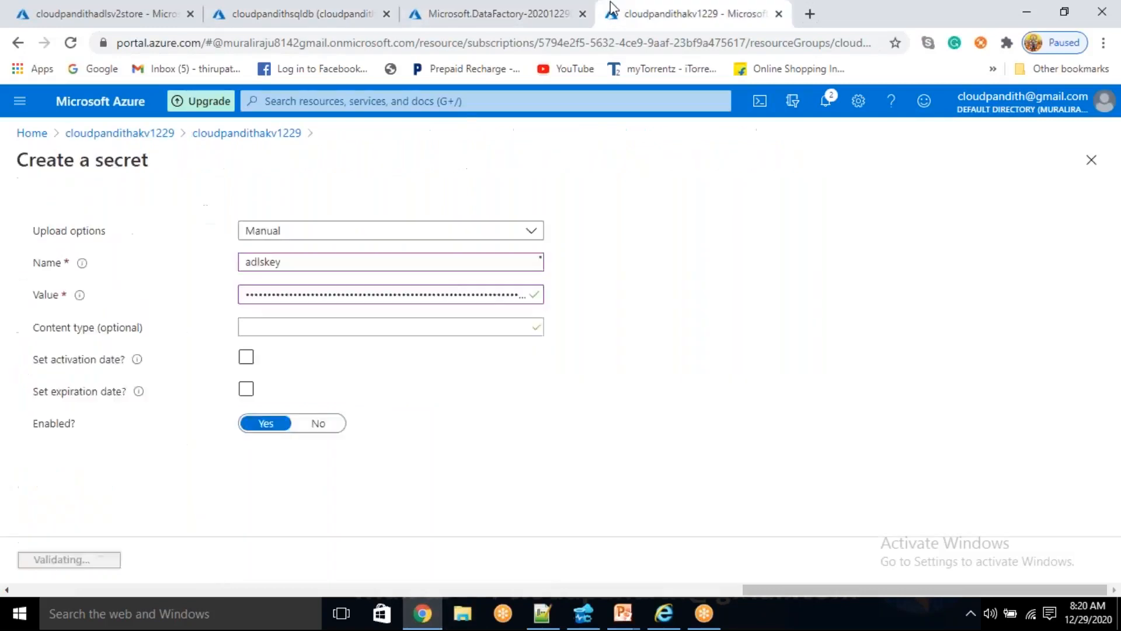
pyautogui.click(331, 216)
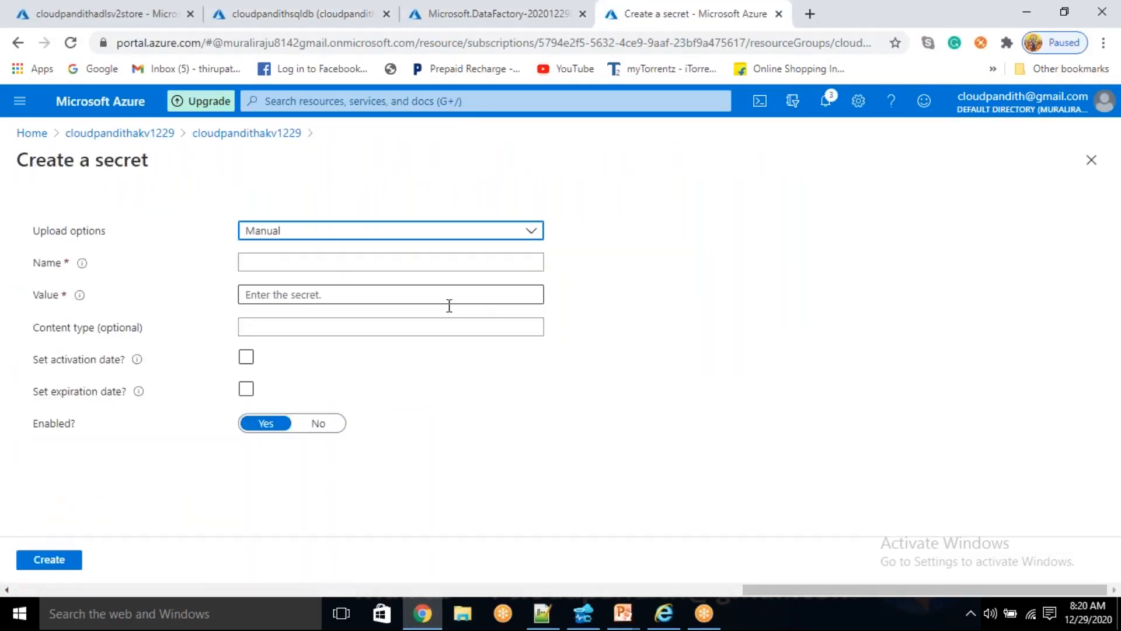
pyautogui.click(362, 269)
pyautogui.write('SQL')
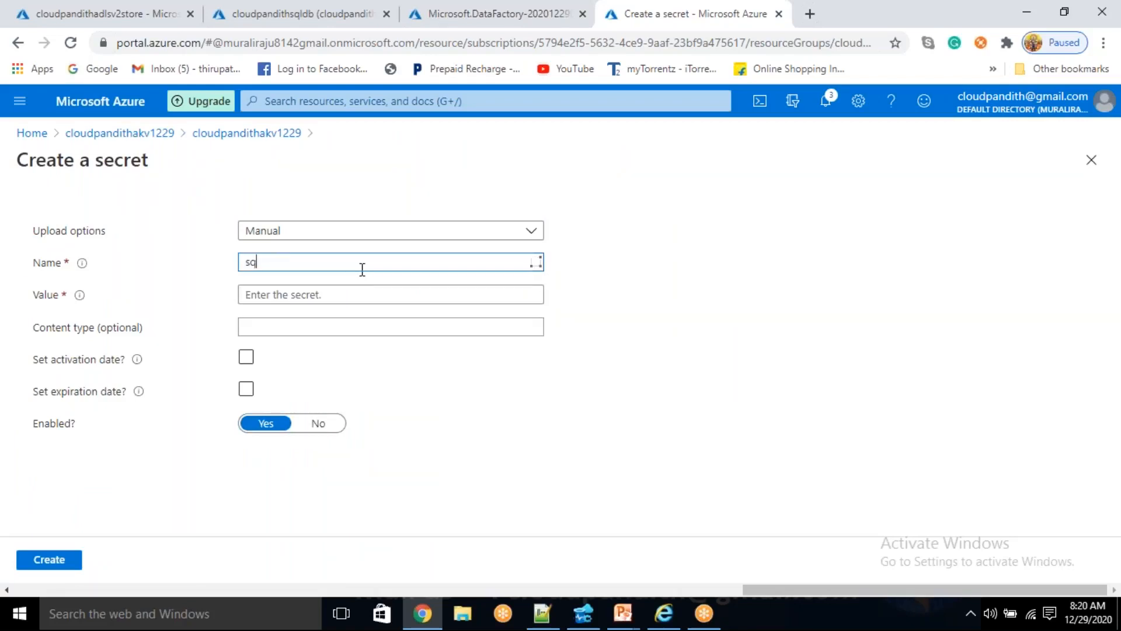
pyautogui.click(312, 294)
pyautogui.hotkey('ctrl', 'v')
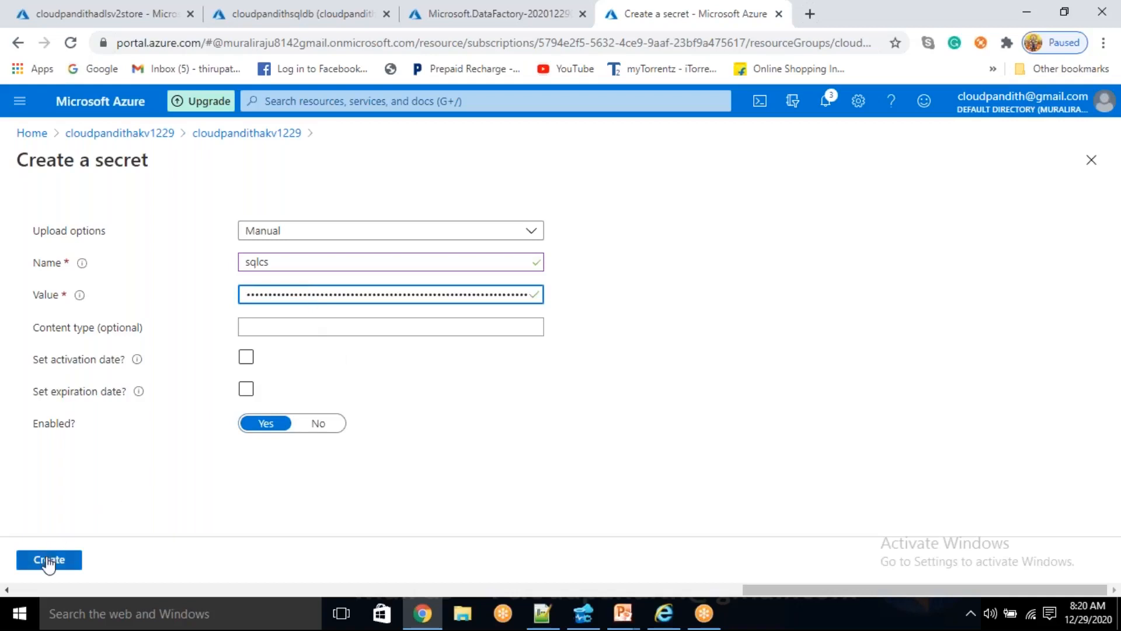
pyautogui.click(47, 561)
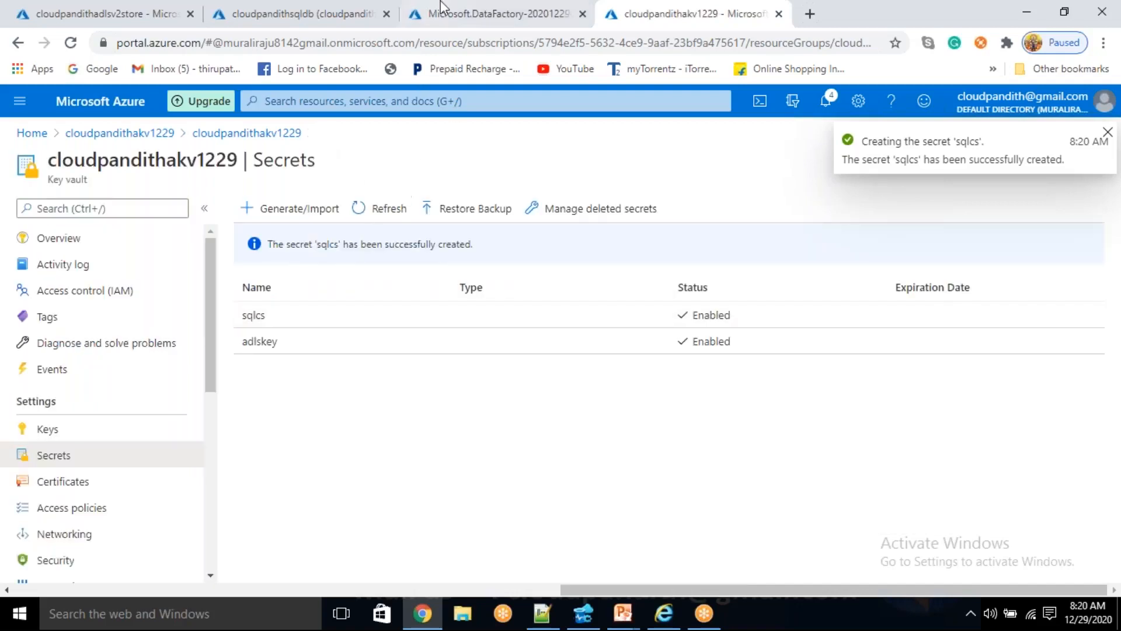
# - Open the cloudpandithadfv21229 data factory resource and launch its Data Factory authoring site
pyautogui.click(474, 3)
pyautogui.click(320, 443)
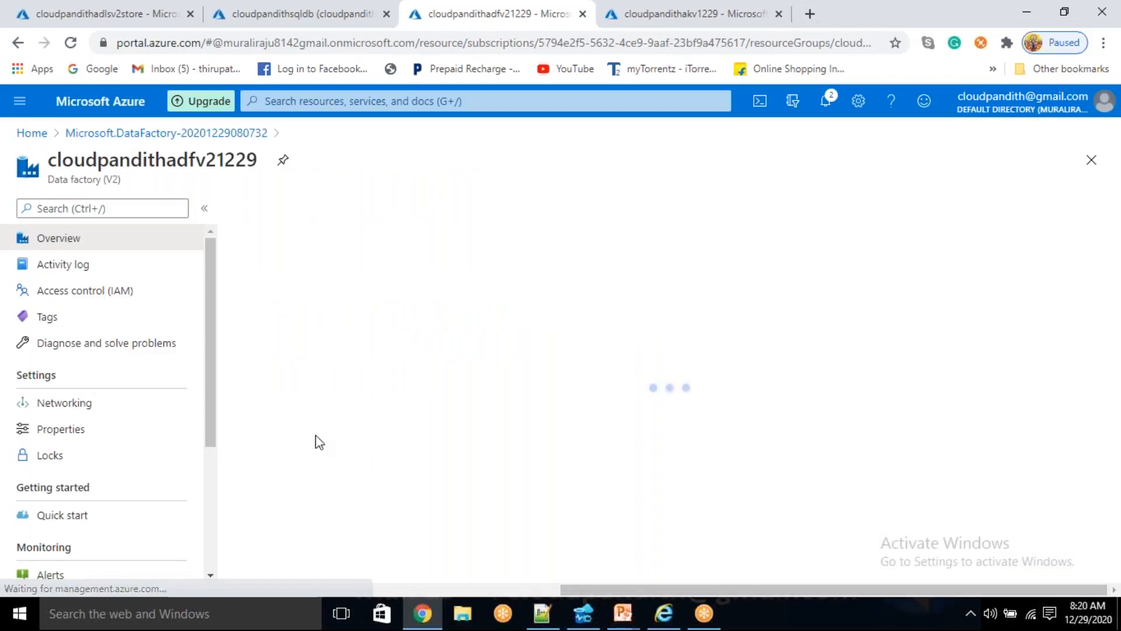
pyautogui.click(678, 426)
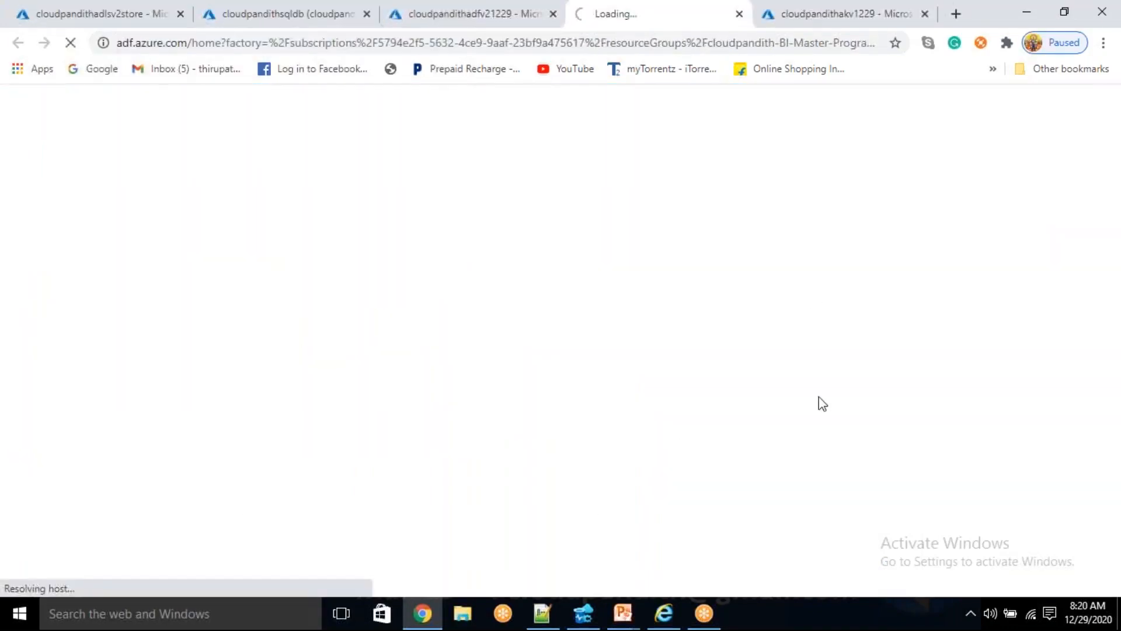
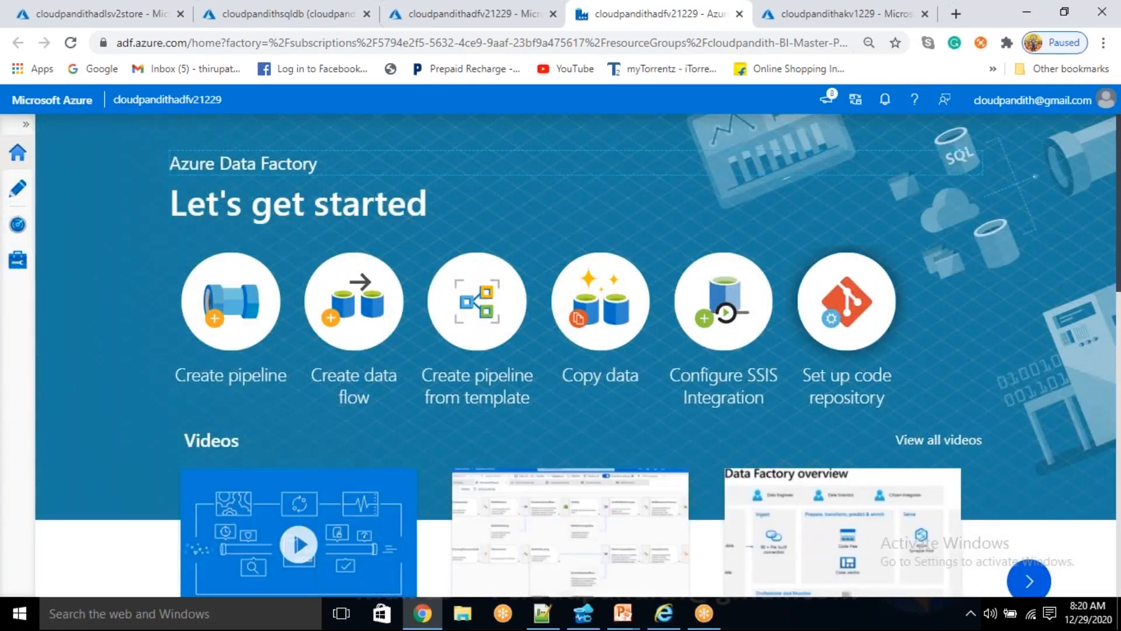
# - Open the data factory's linked services management page
pyautogui.click(18, 263)
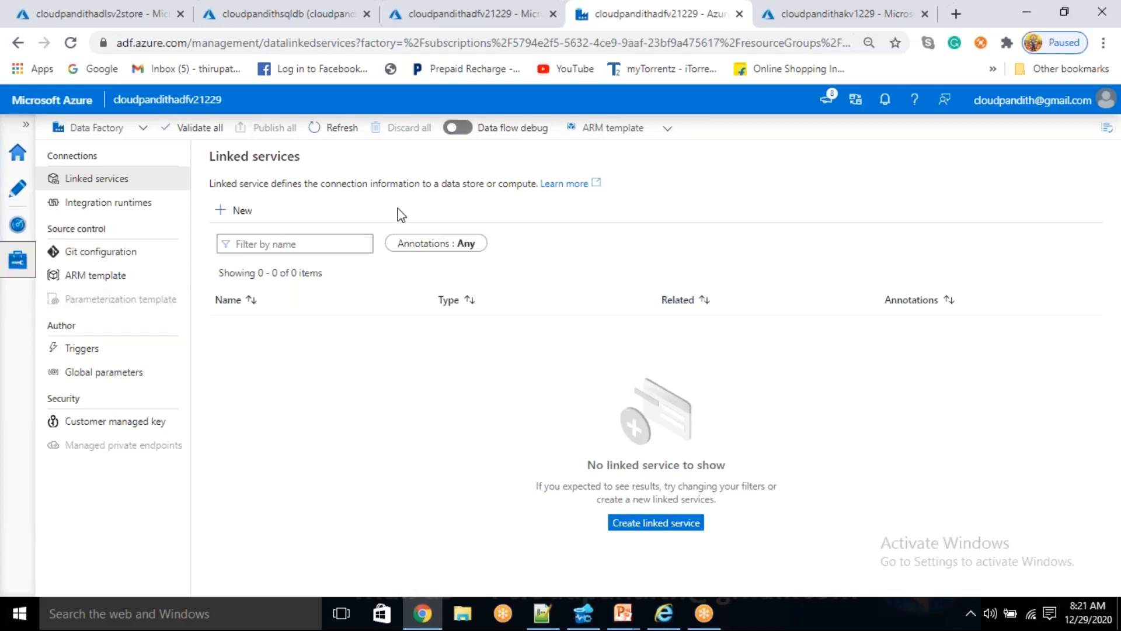
pyautogui.click(236, 211)
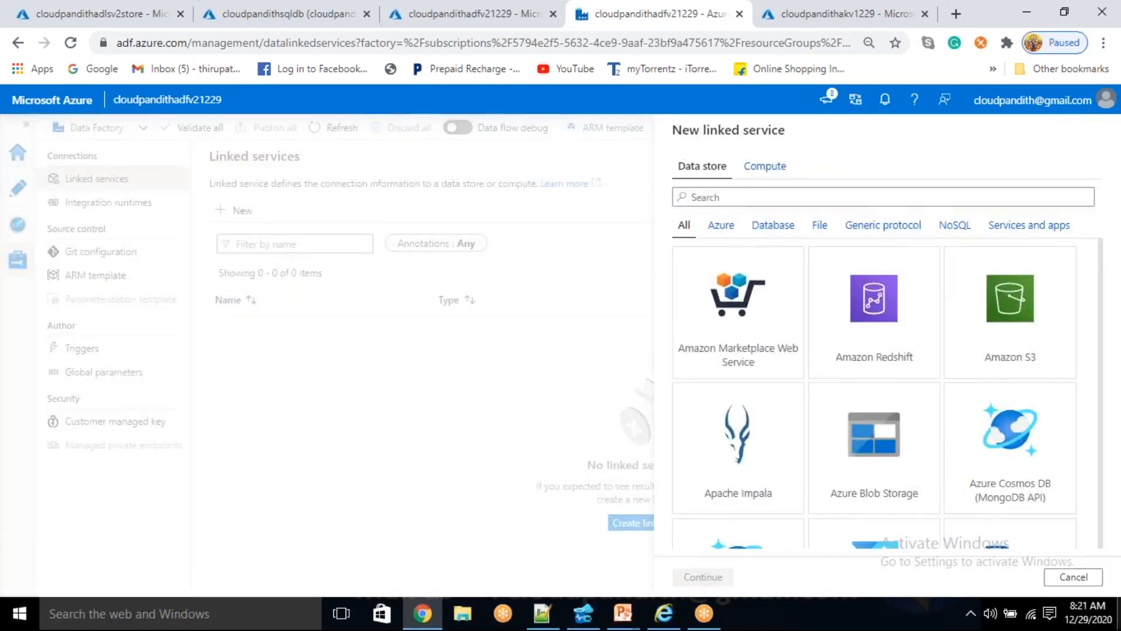
pyautogui.click(86, 615)
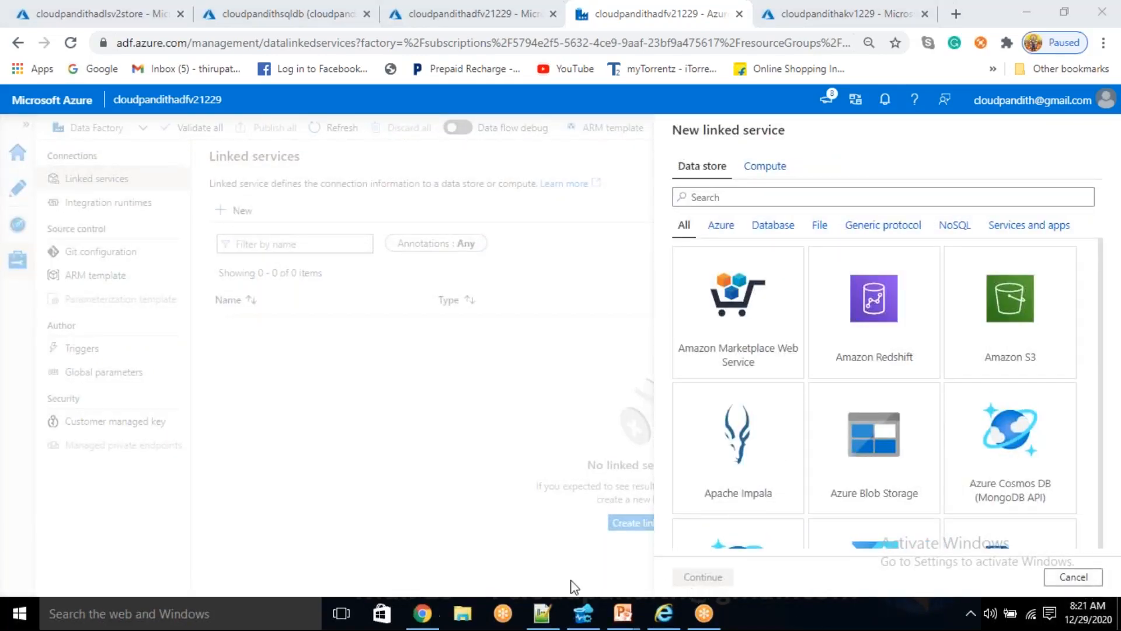
pyautogui.click(1073, 577)
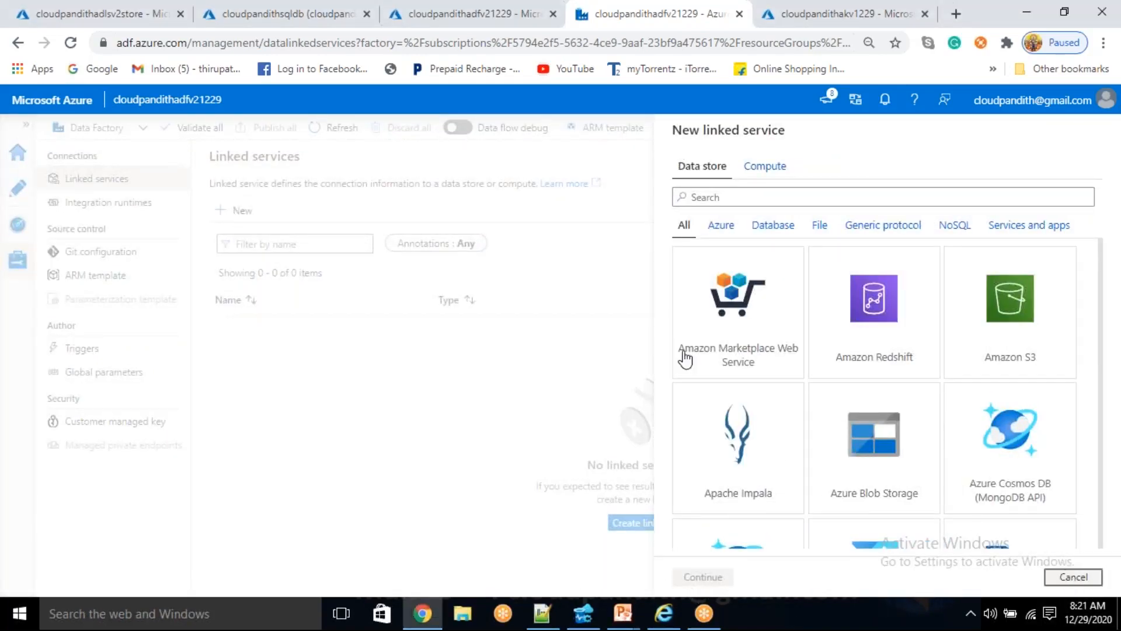
# - Turn on data flow debug with AutoResolveIntegrationRuntime and a time to live of 1 hour
pyautogui.click(464, 128)
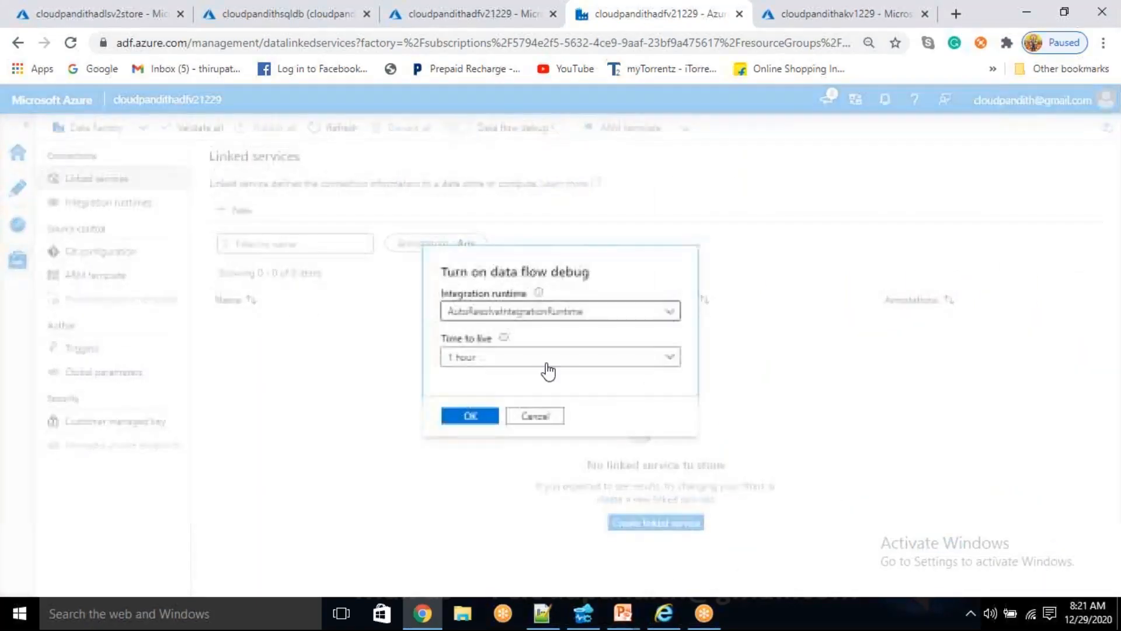
pyautogui.click(495, 364)
pyautogui.click(497, 365)
pyautogui.click(471, 417)
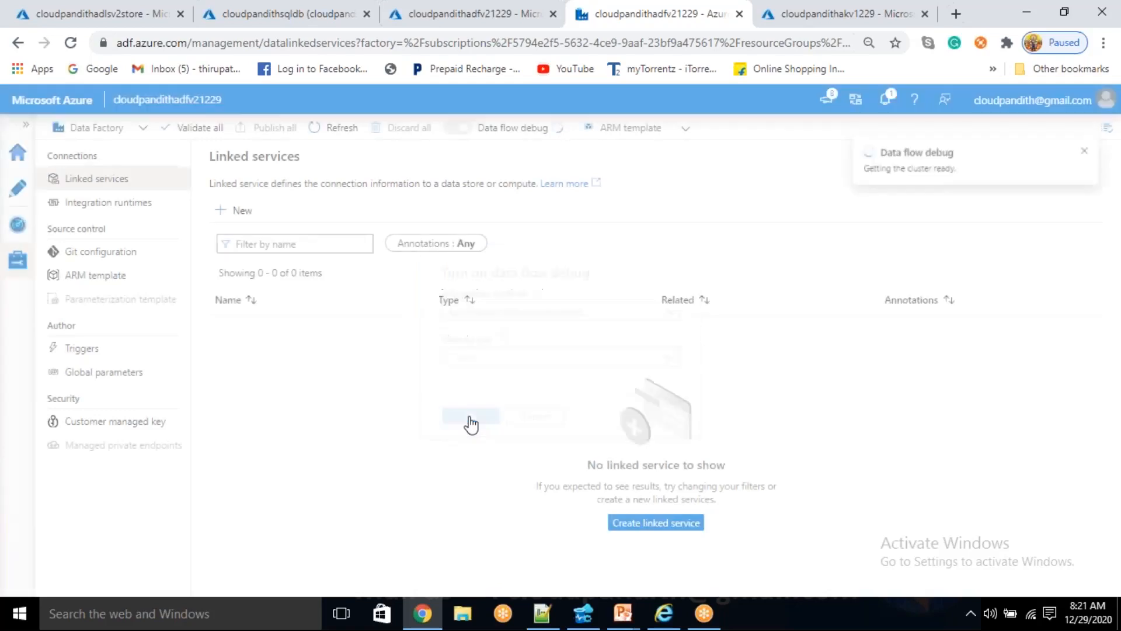
# - Start a new Azure SQL Database linked service and name it LS_ASDB
pyautogui.click(223, 219)
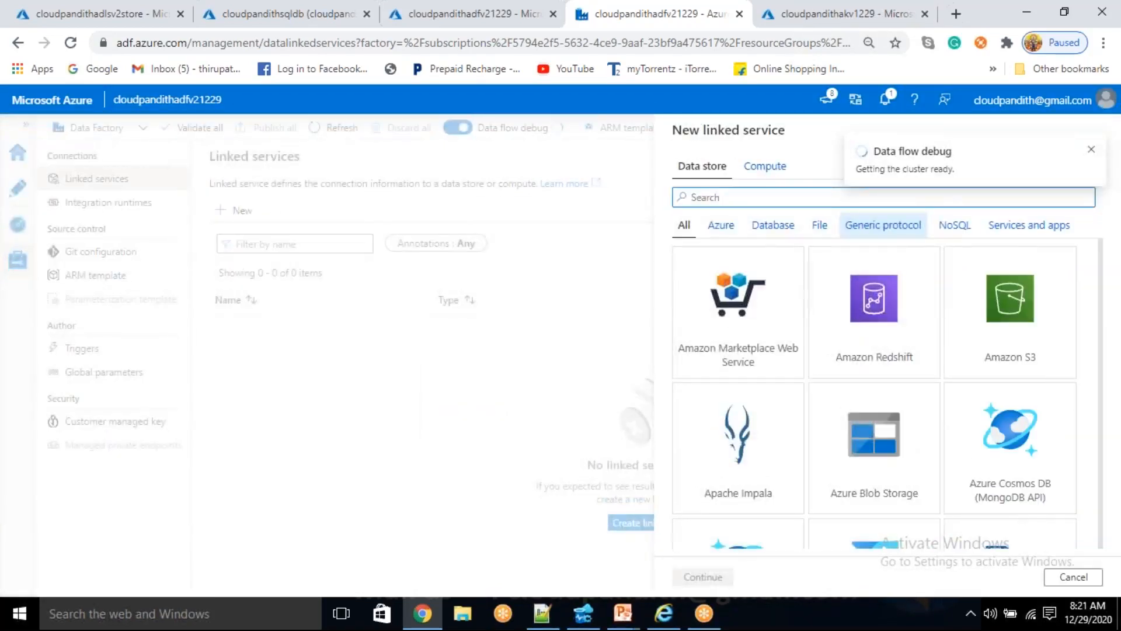
pyautogui.write('sql db')
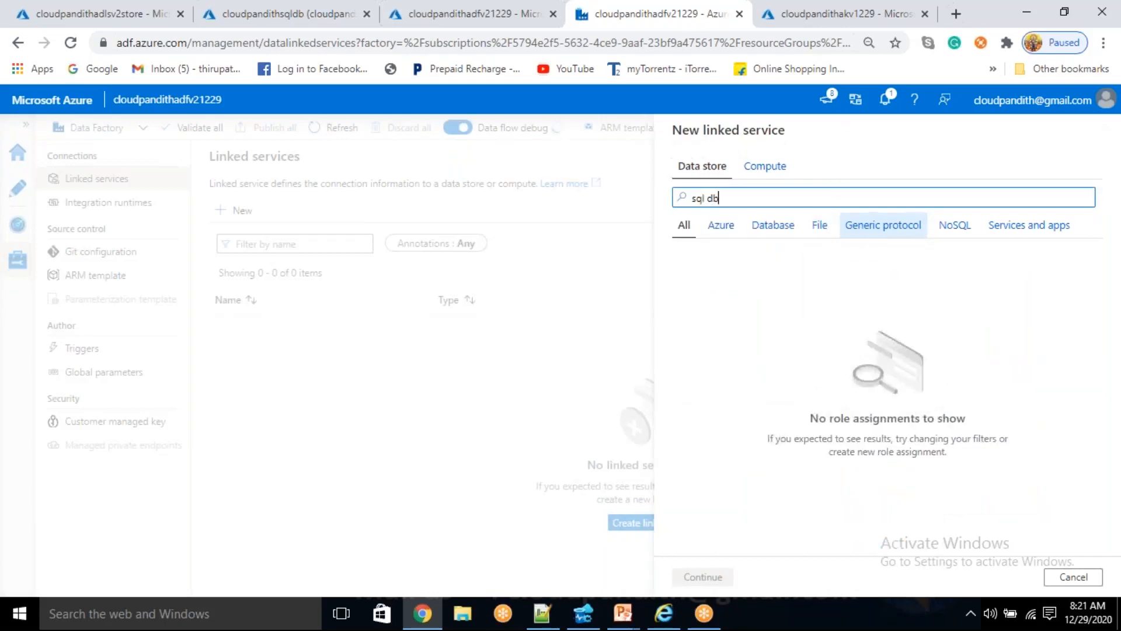
pyautogui.press('BackSpace')
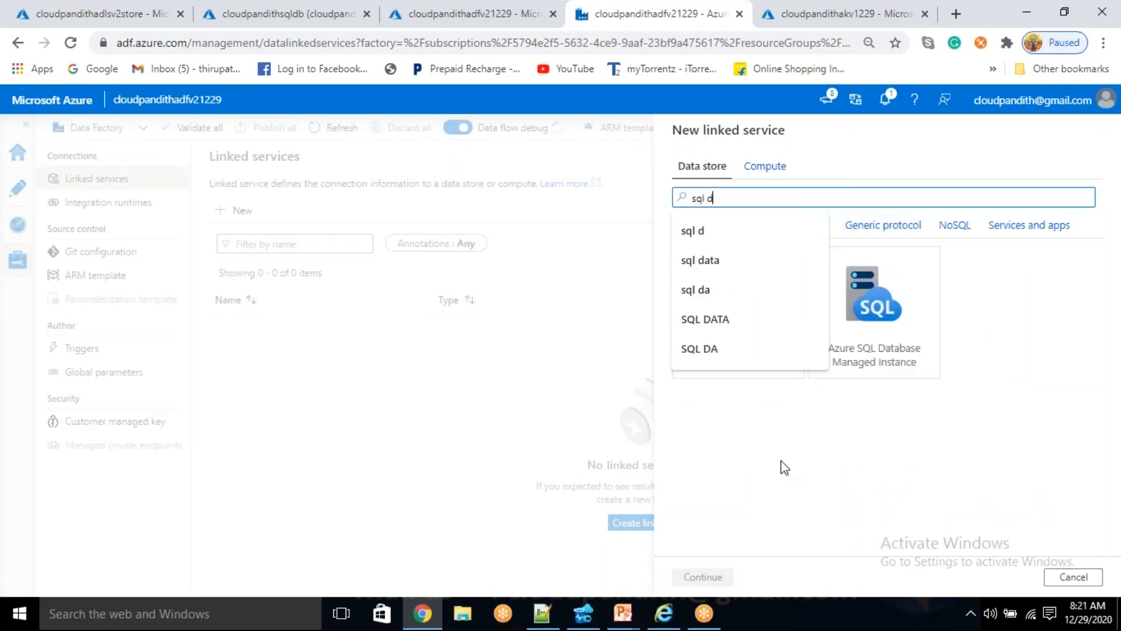
pyautogui.click(758, 325)
pyautogui.click(729, 577)
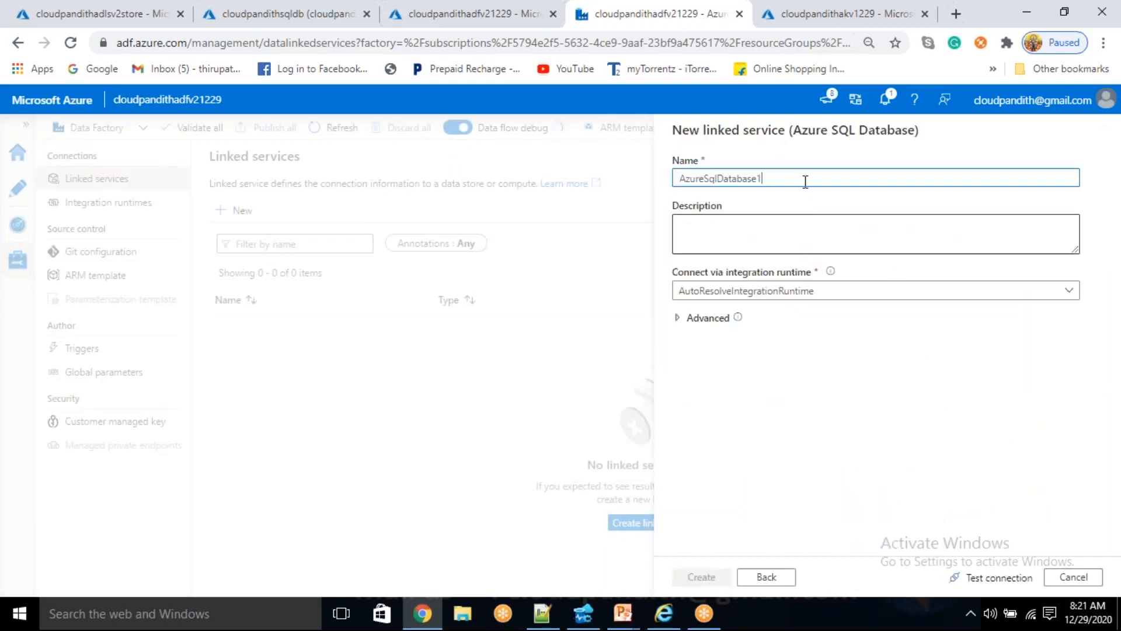
pyautogui.hotkey('ctrl', 'a')
pyautogui.press('BackSpace')
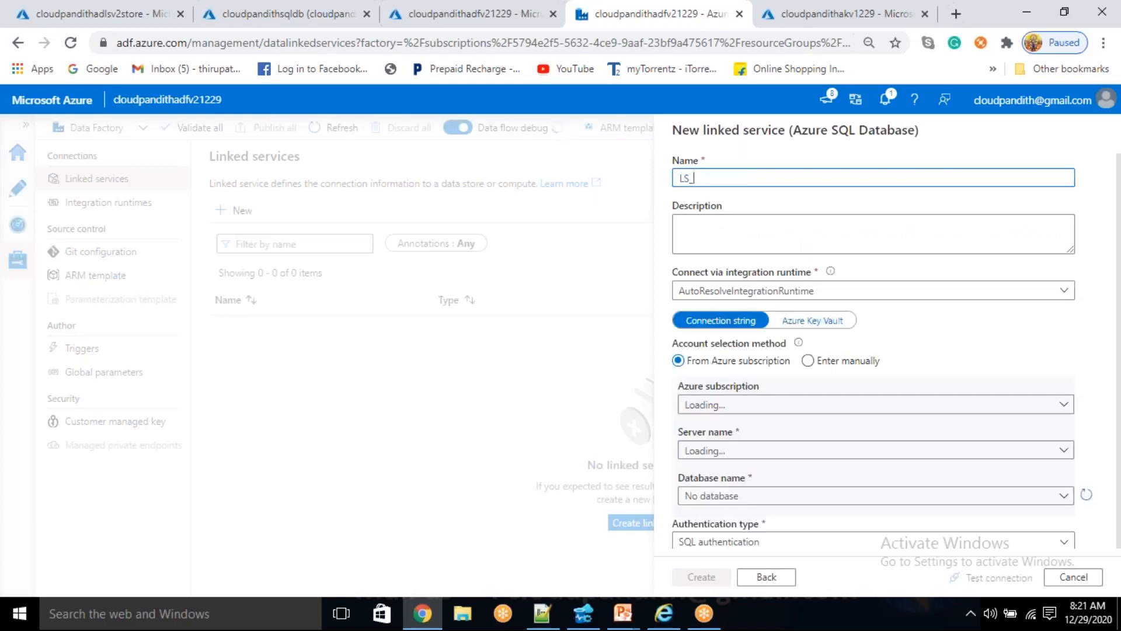
pyautogui.write('LS_ASDB')
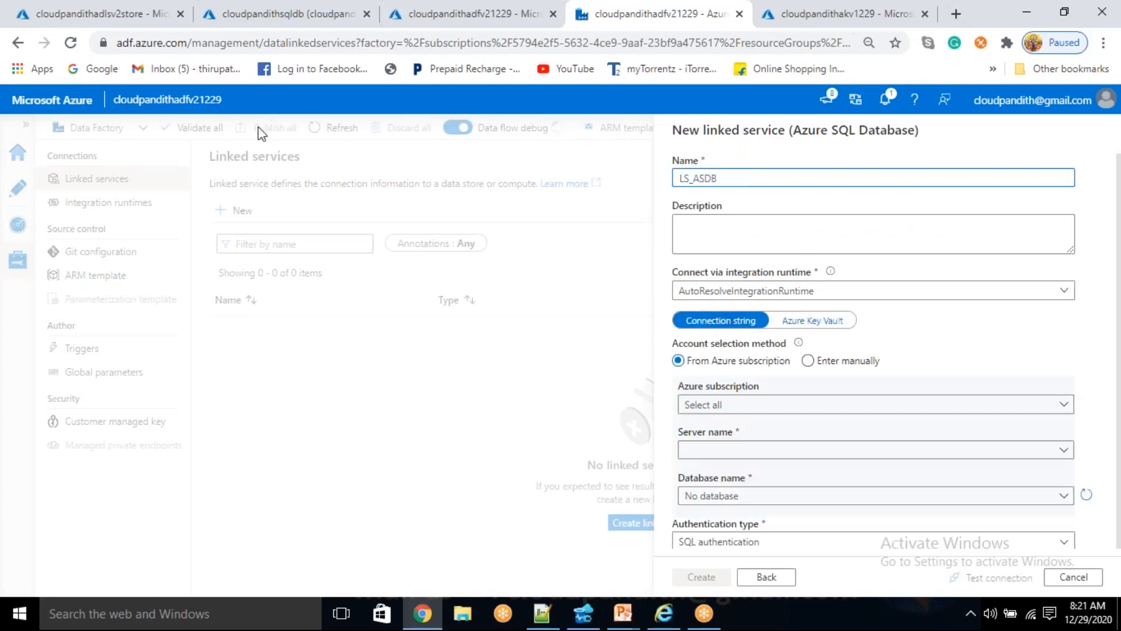
# - Switch LS_ASDB to Azure Key Vault and create a tested linked service LS_AKV for cloudpandithakv1229 in the Free Trial subscription
pyautogui.click(831, 319)
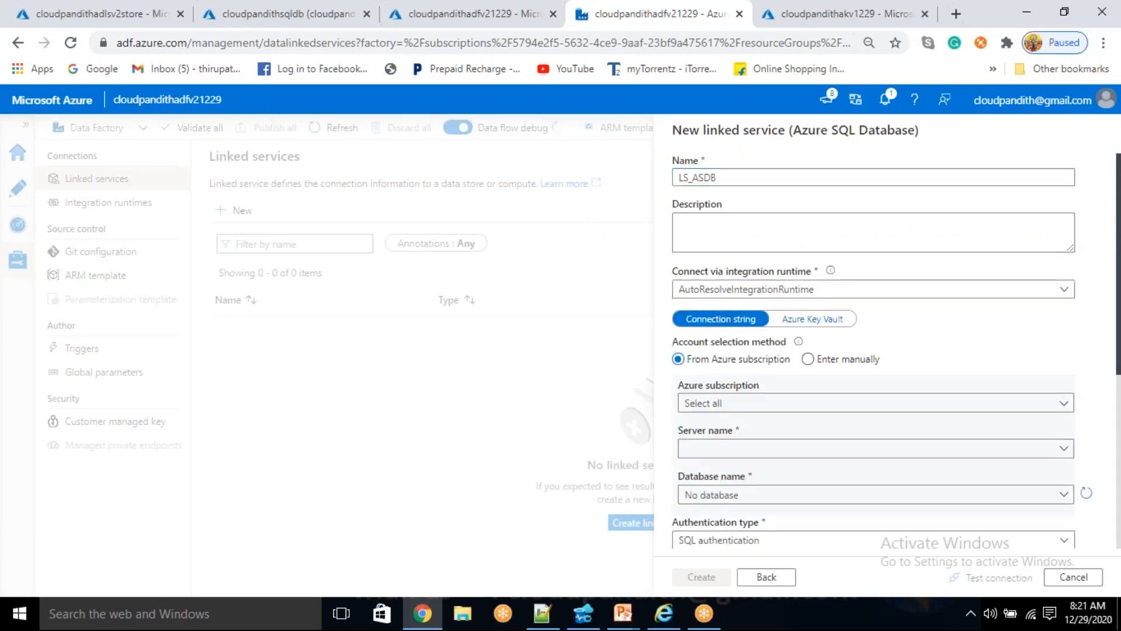
pyautogui.click(831, 320)
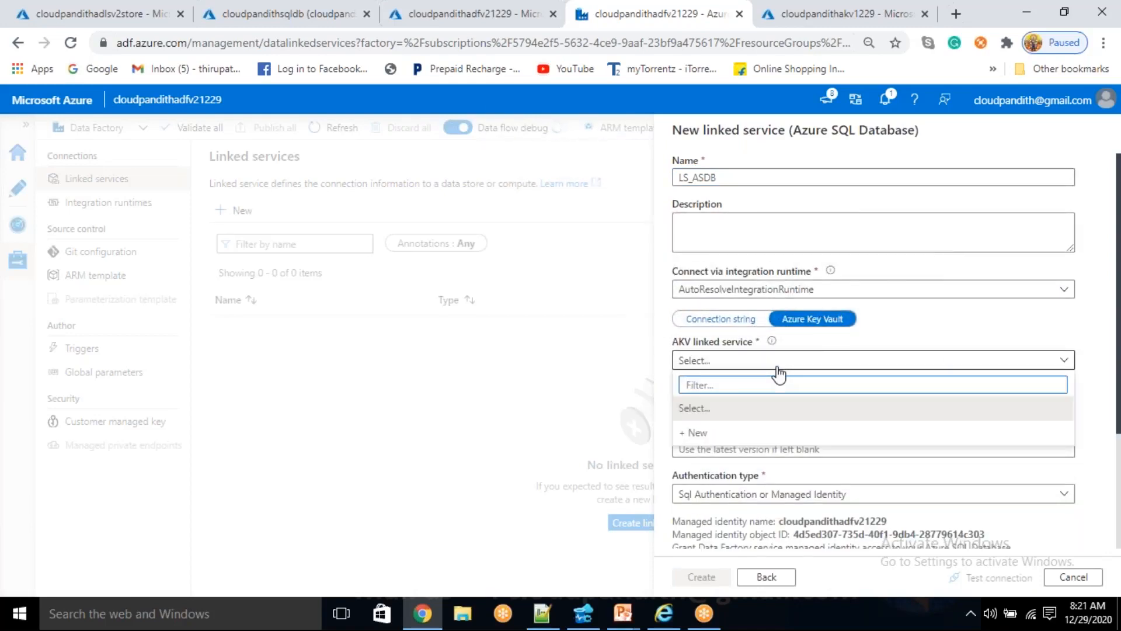
pyautogui.click(717, 435)
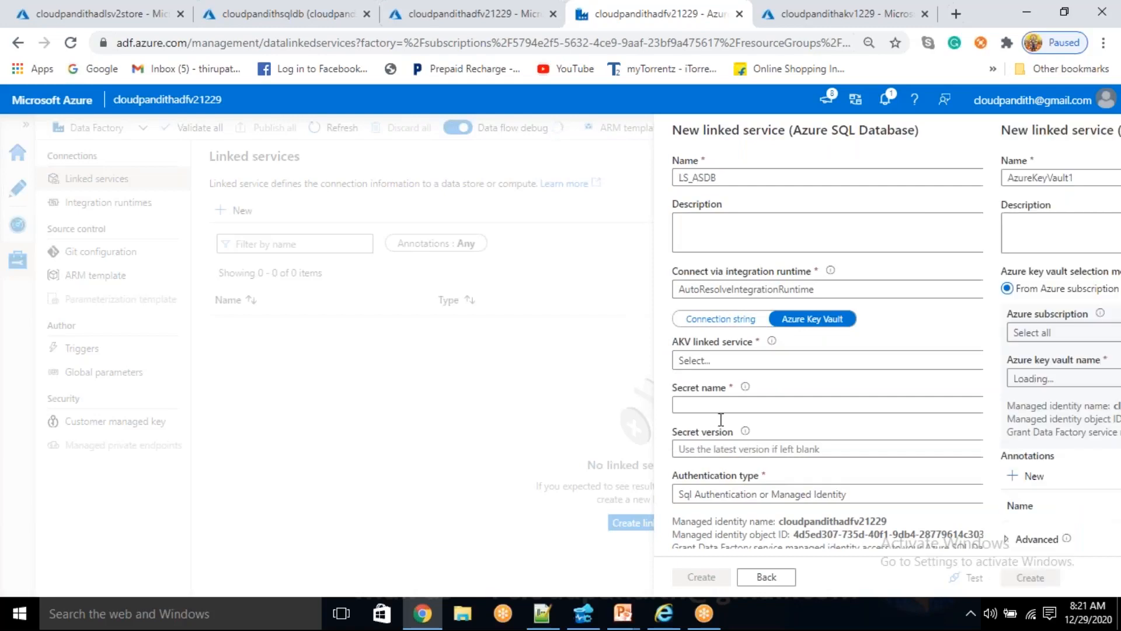
pyautogui.press('BackSpace')
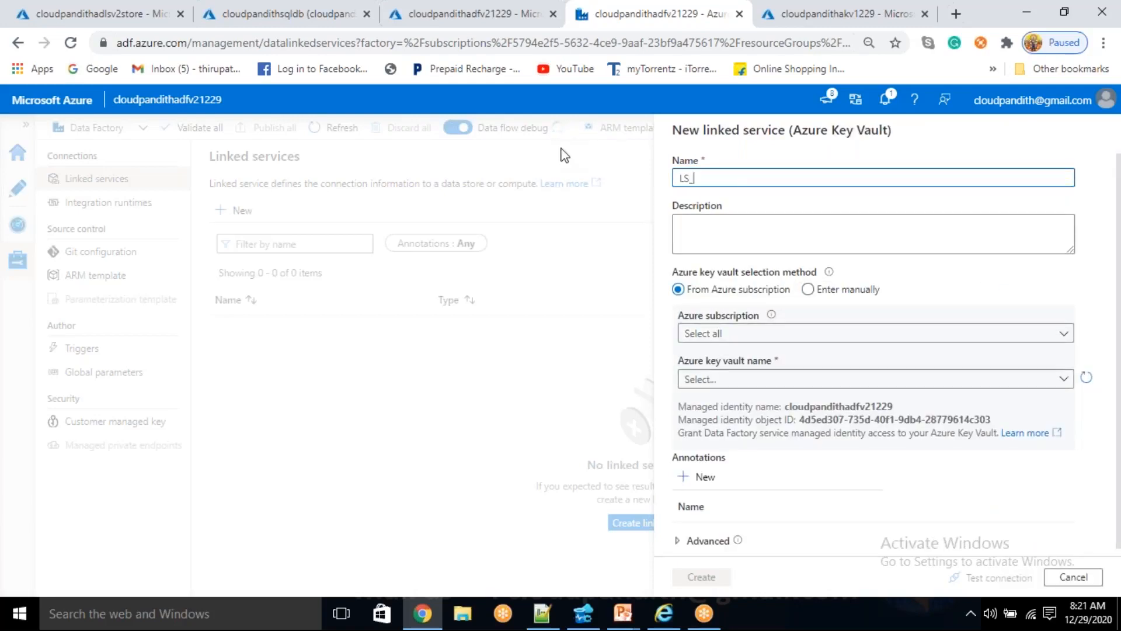
pyautogui.write('LS_AKV')
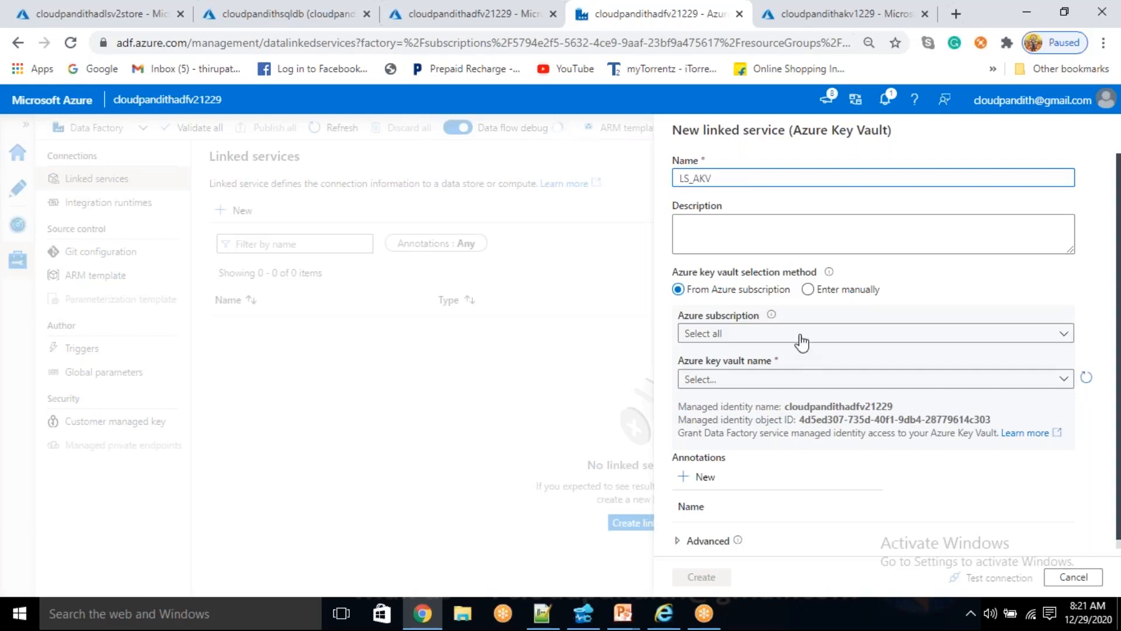
pyautogui.click(797, 334)
pyautogui.click(773, 385)
pyautogui.click(770, 379)
pyautogui.click(739, 448)
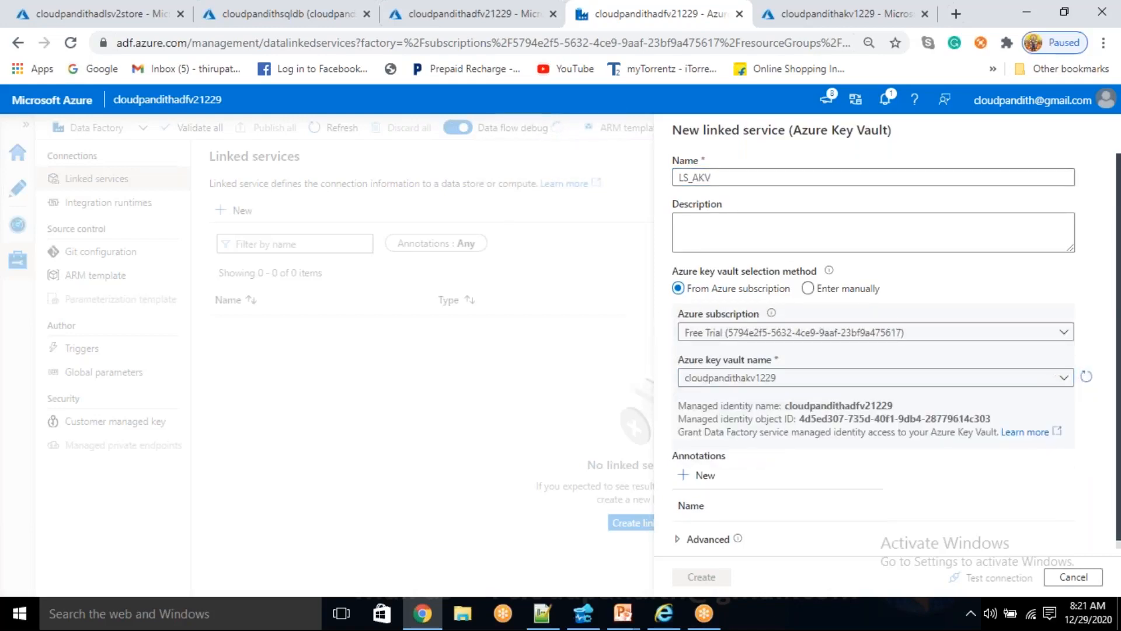
pyautogui.click(983, 579)
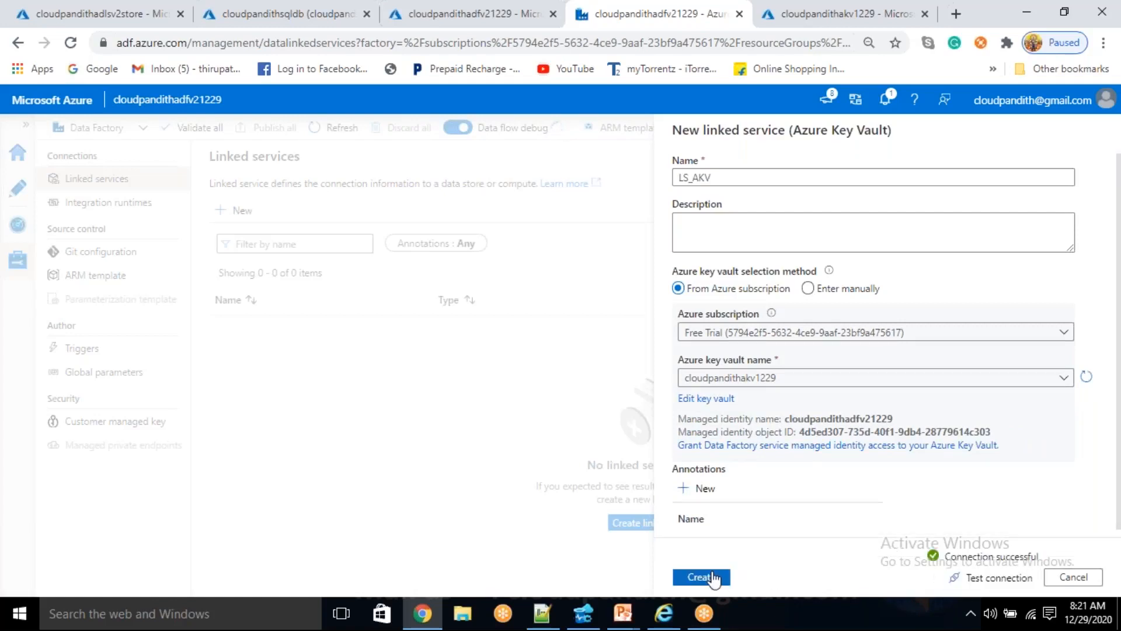
pyautogui.click(712, 577)
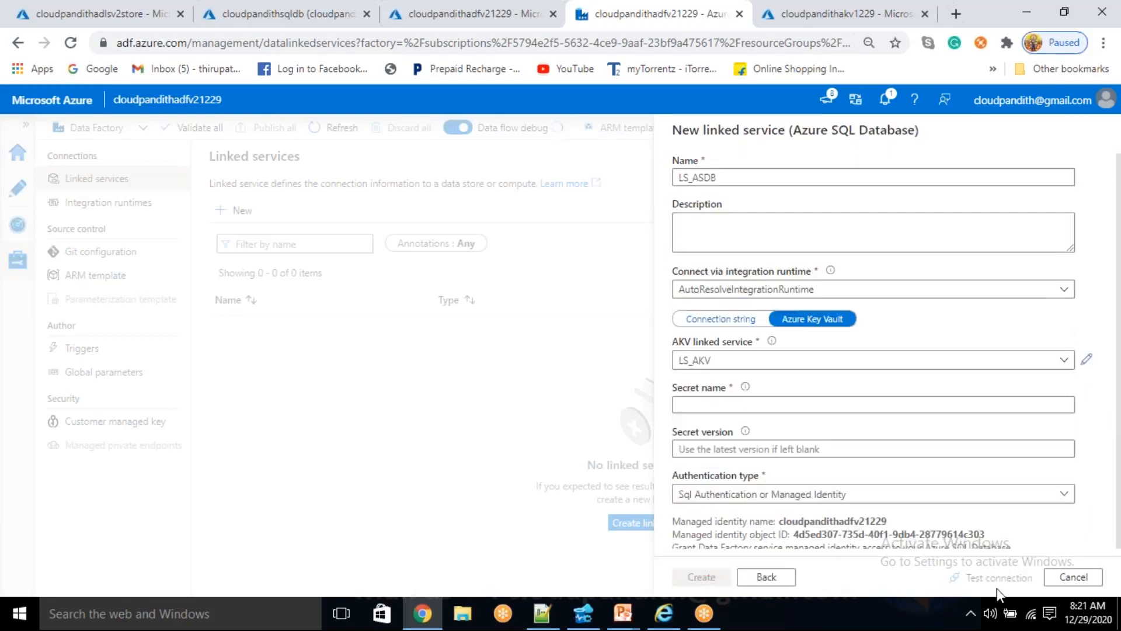
# - Set the secret name of LS_ASDB to SQLCS, test the connection and create the linked service
pyautogui.click(778, 406)
pyautogui.write('SQL')
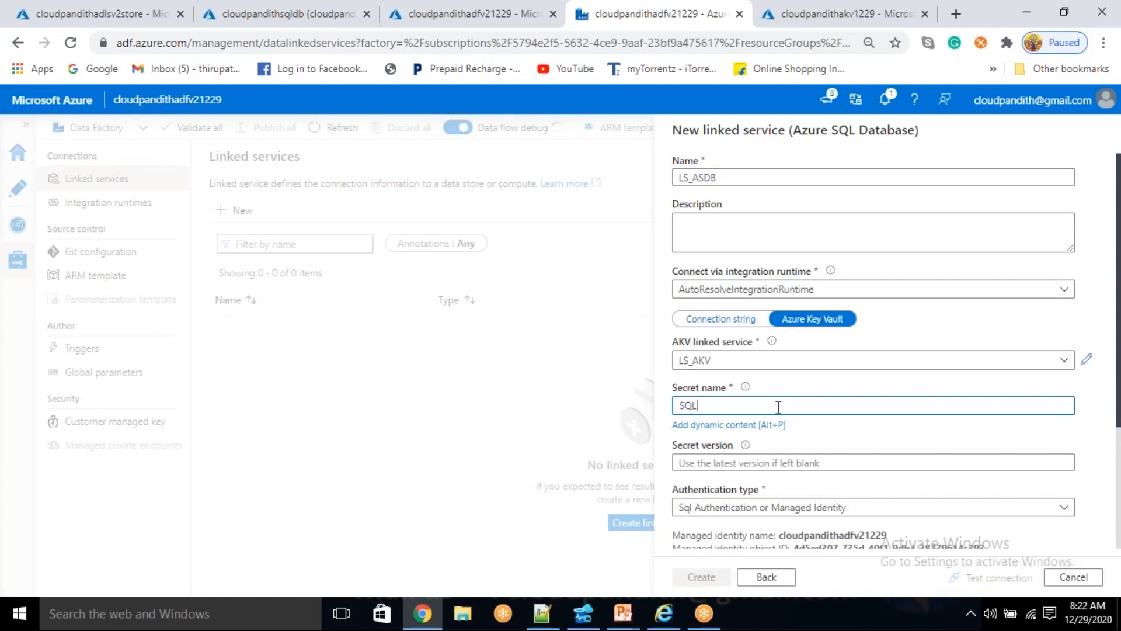
pyautogui.write('CS')
pyautogui.click(998, 577)
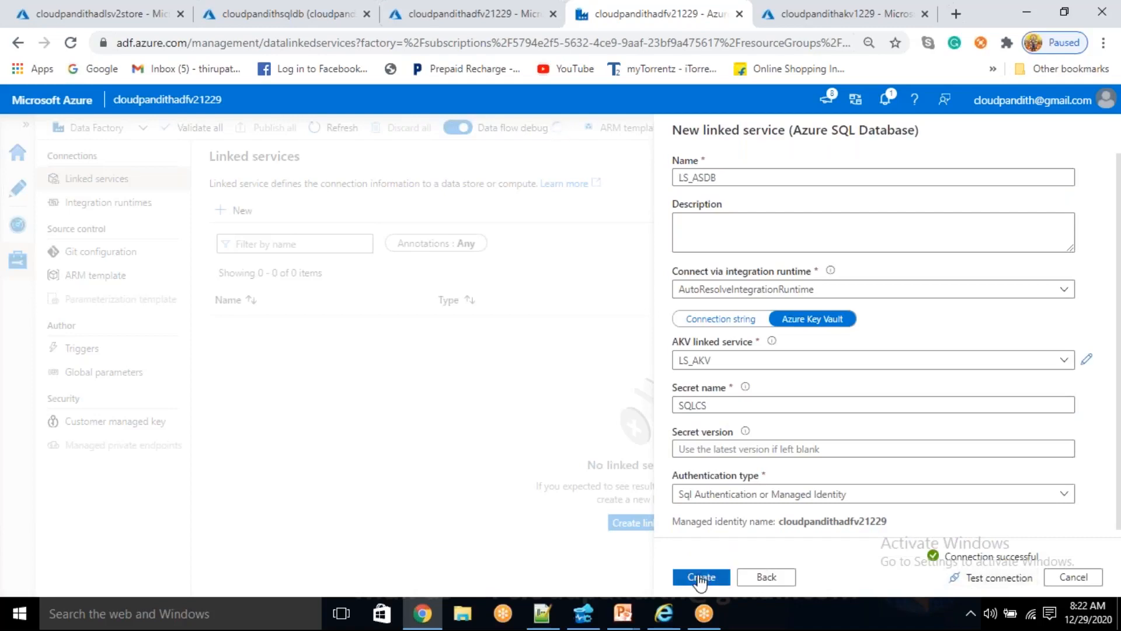
pyautogui.click(700, 578)
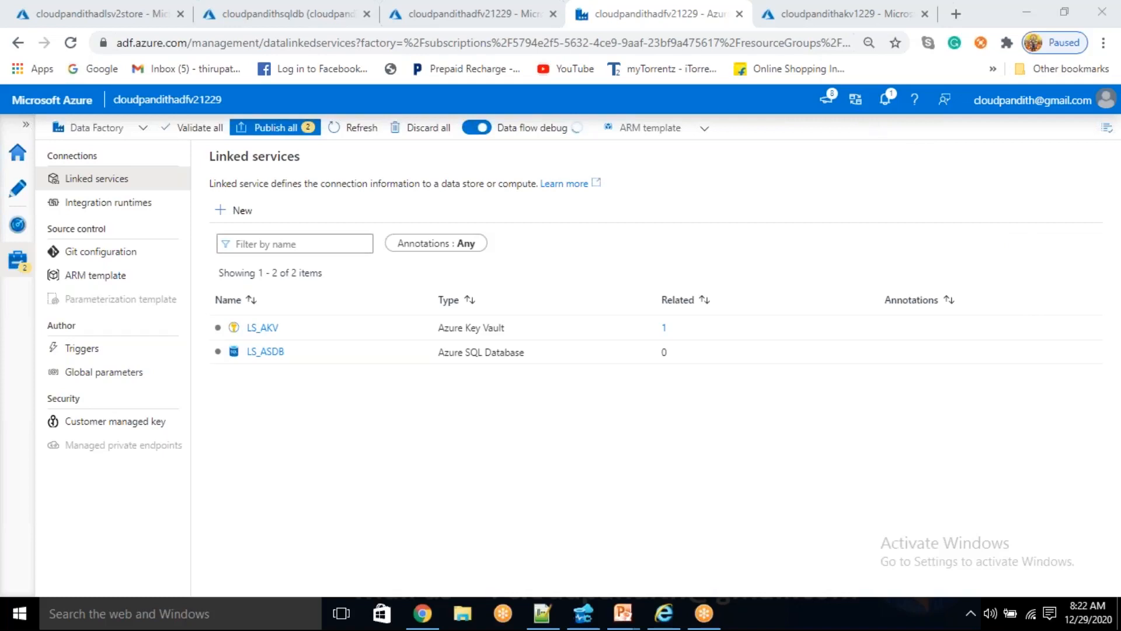
# - Publish the pending linked services LS_AKV and LS_ASDB to the factory
pyautogui.click(340, 434)
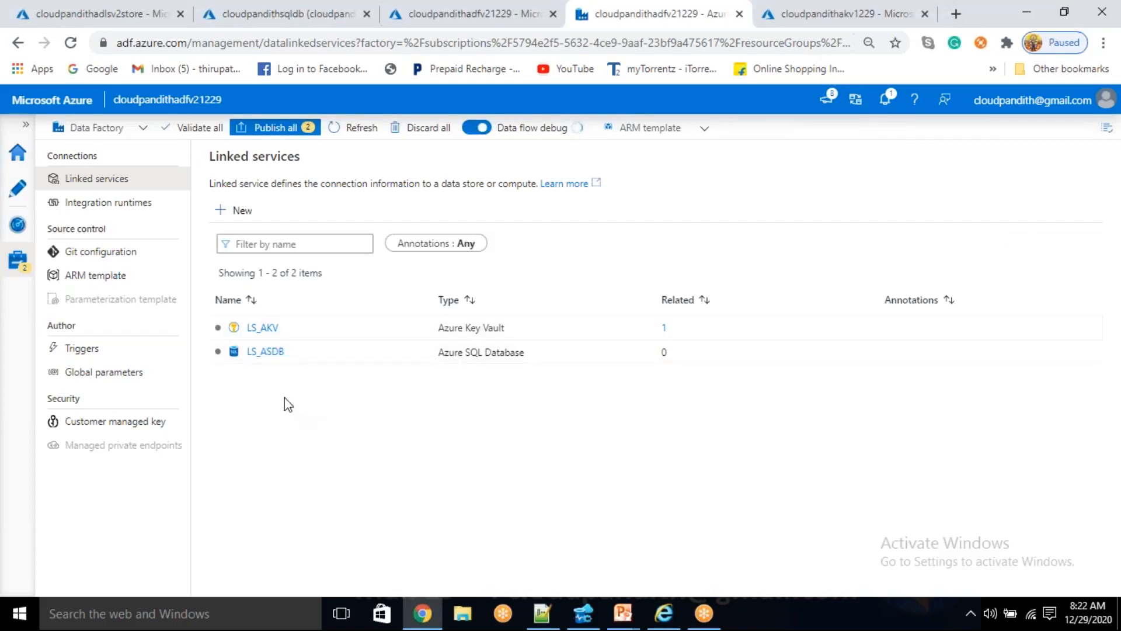
pyautogui.click(281, 128)
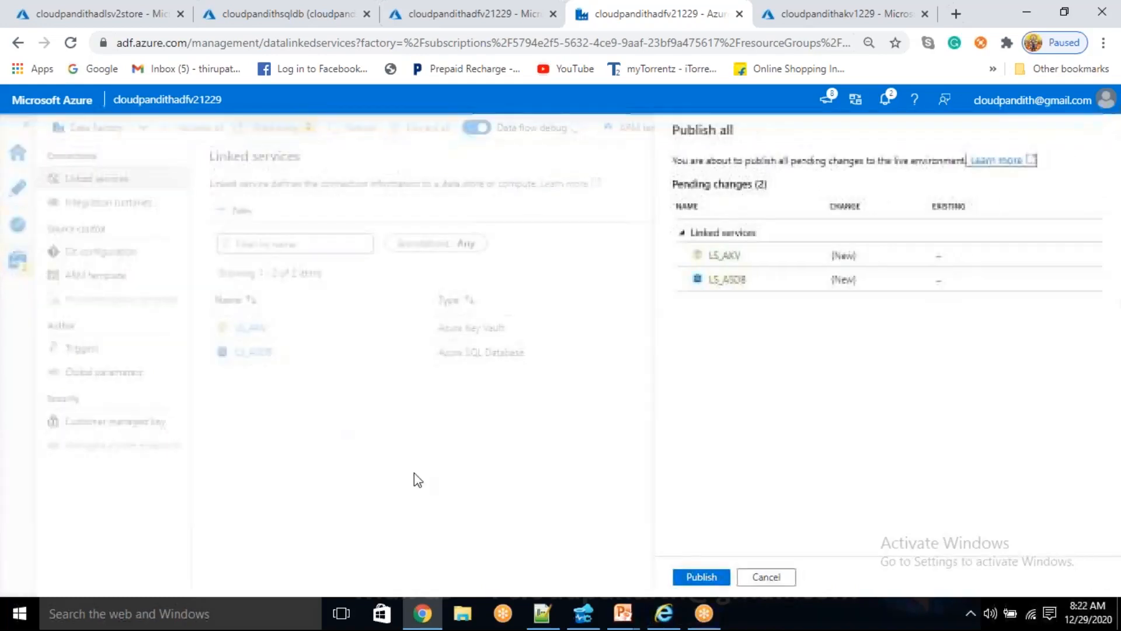
pyautogui.click(701, 577)
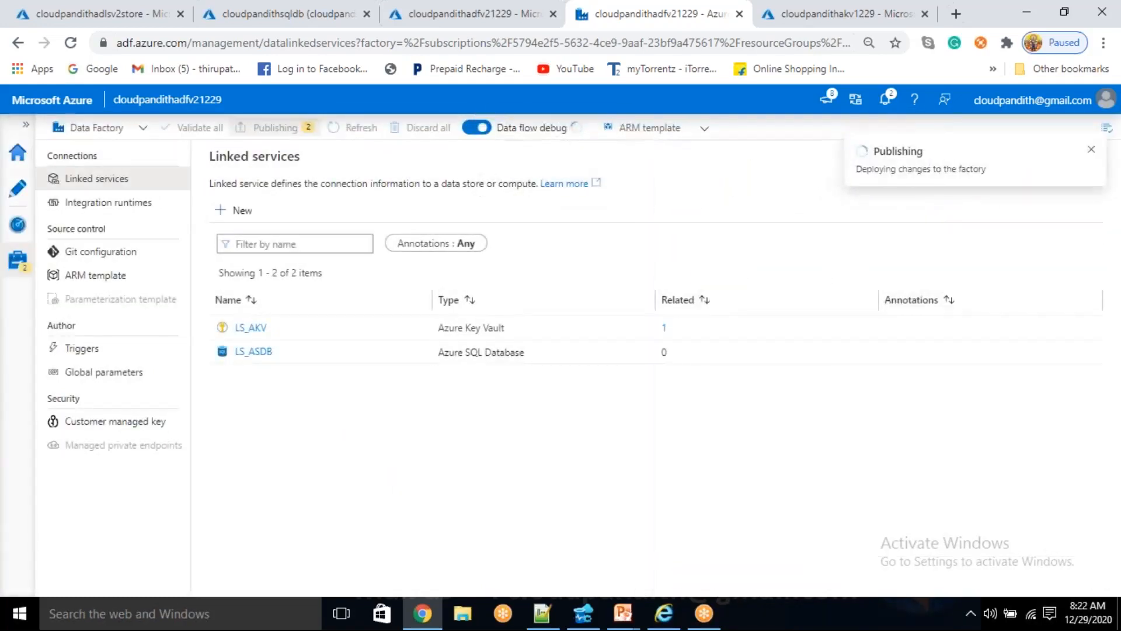
# - Start a new Azure Data Lake Storage Gen2 linked service and name it LS_ADLSGen2
pyautogui.click(241, 212)
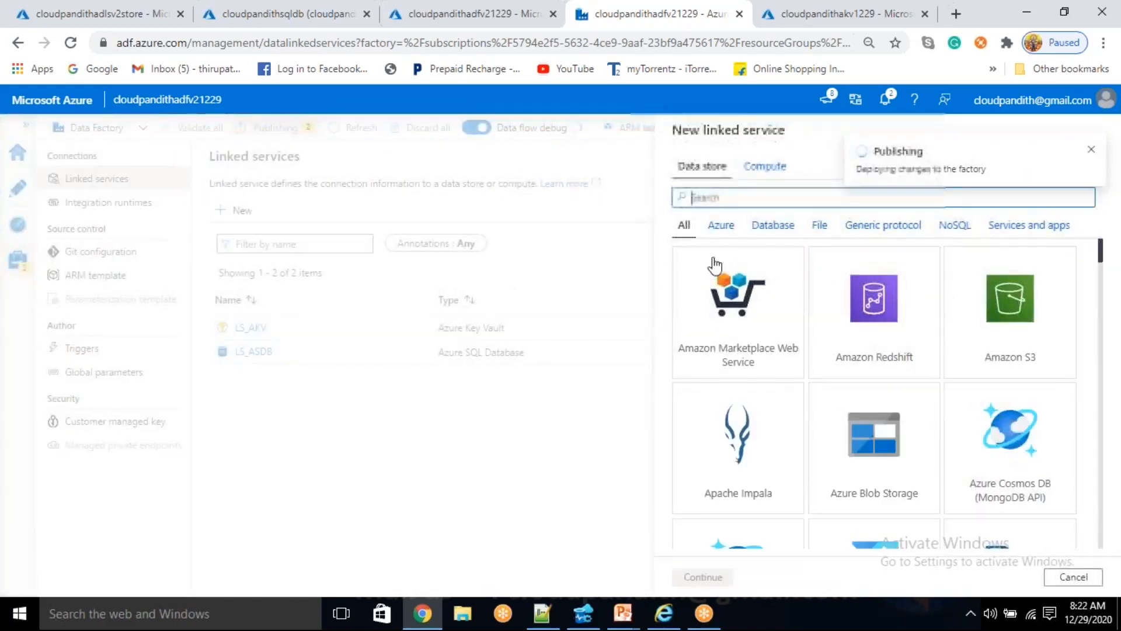
pyautogui.write('DATA LAKE')
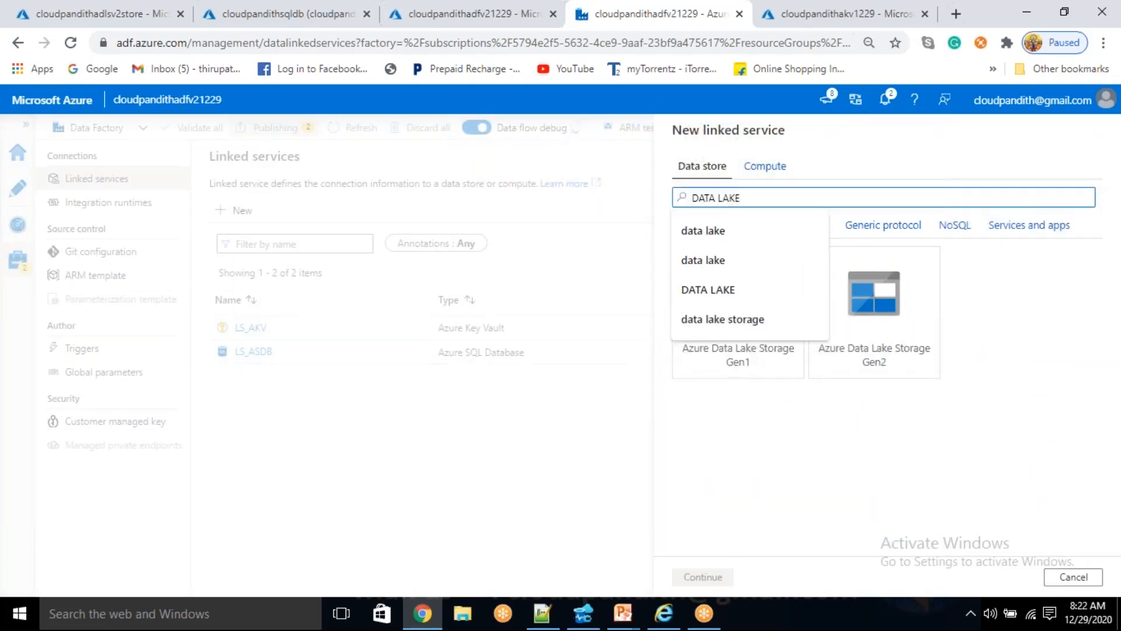
pyautogui.click(874, 315)
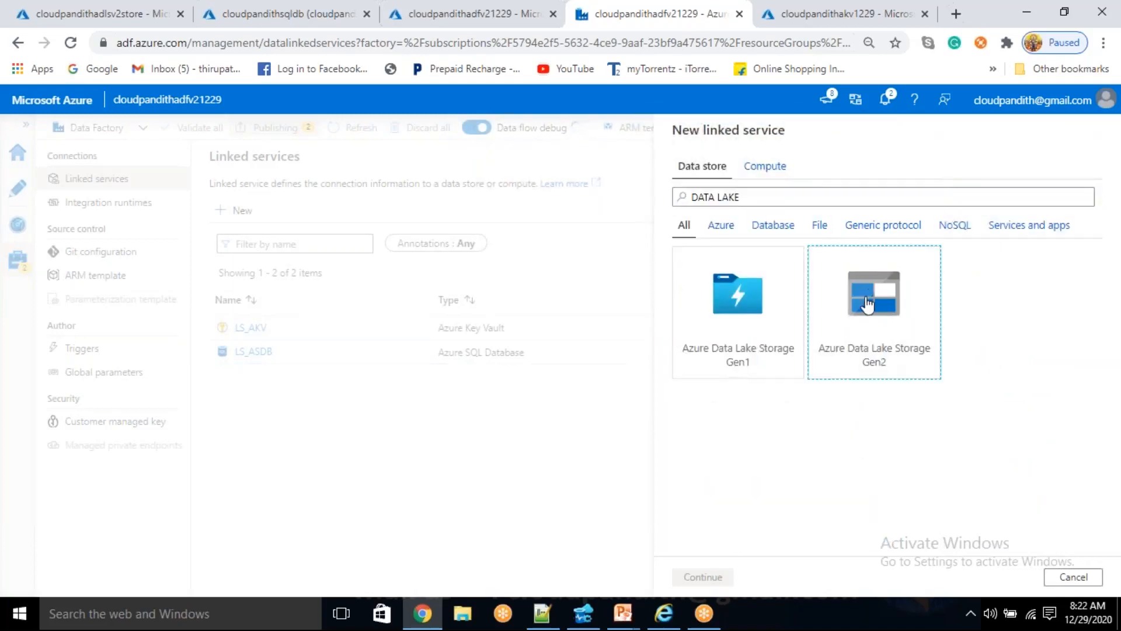
pyautogui.click(730, 572)
pyautogui.moveTo(807, 178); pyautogui.dragTo(597, 166)
pyautogui.press('BackSpace')
pyautogui.write('ls')
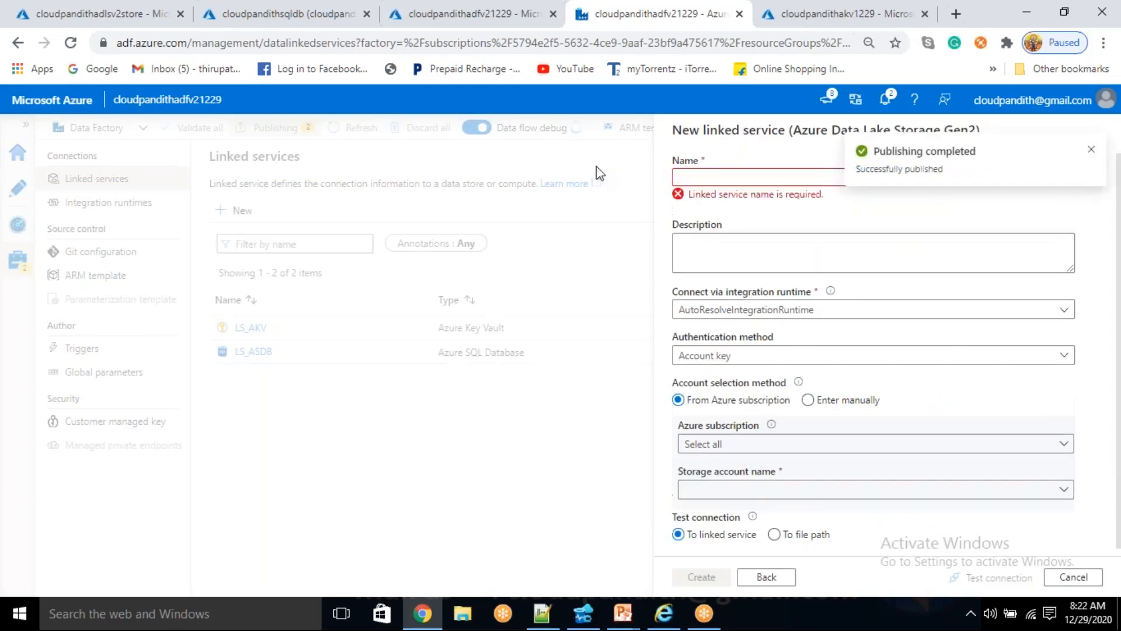
pyautogui.press('BackSpace')
pyautogui.press('BackSpace')
pyautogui.write('LS_A')
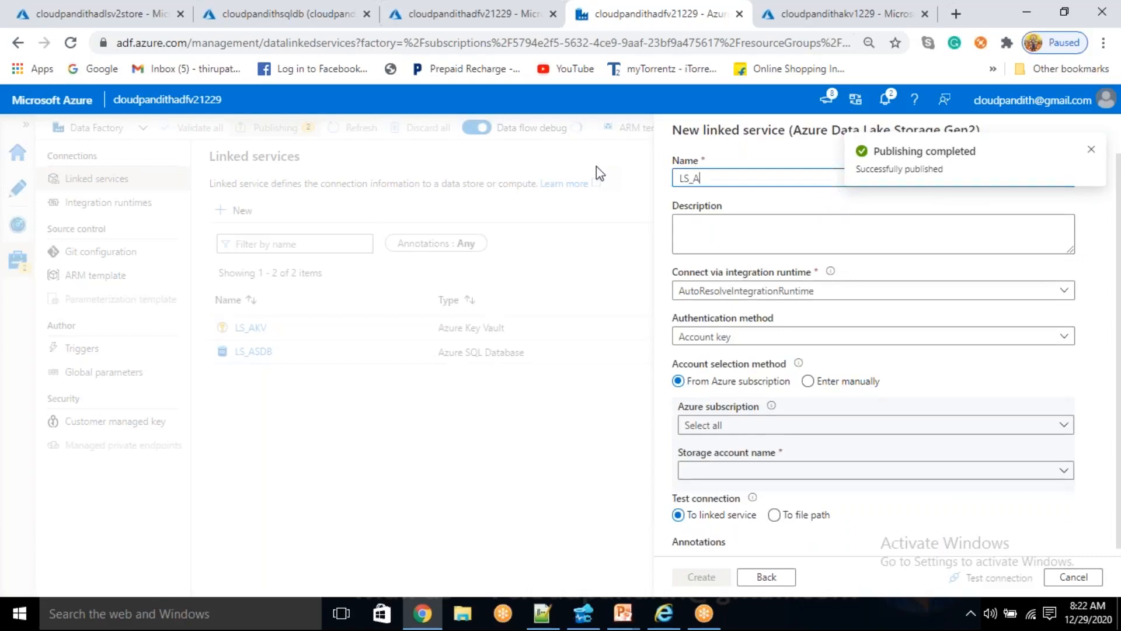
pyautogui.write('DLSGen2')
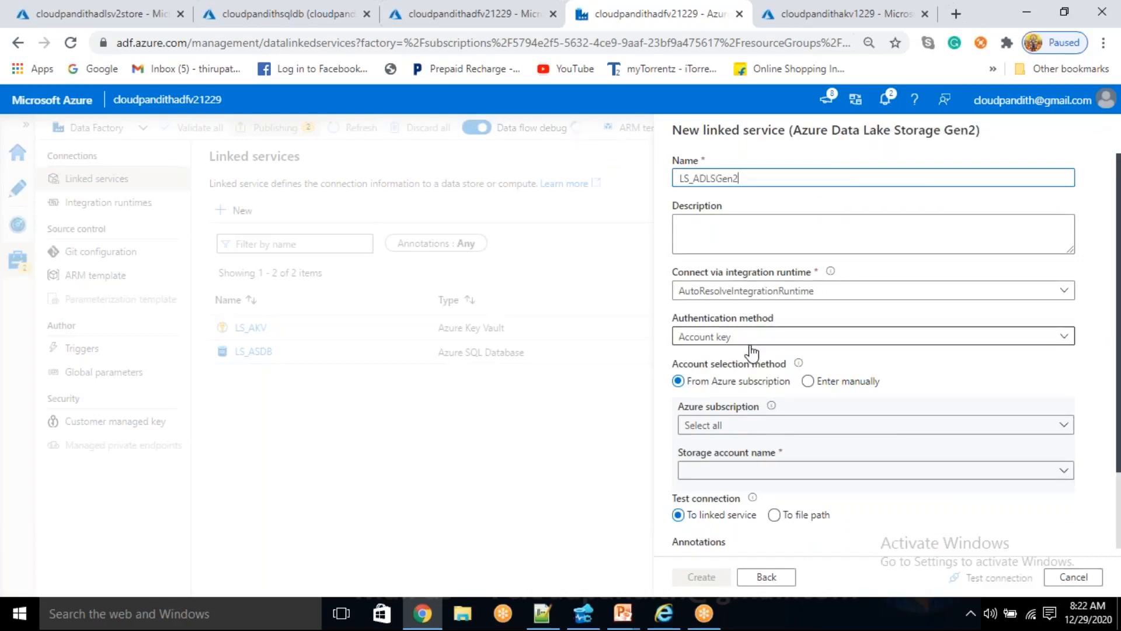
# - Set LS_ADLSGen2 to manual account entry with an Azure Key Vault account key, using linked service LS_AKV and secret name adlskey
pyautogui.click(751, 350)
pyautogui.click(749, 354)
pyautogui.click(808, 381)
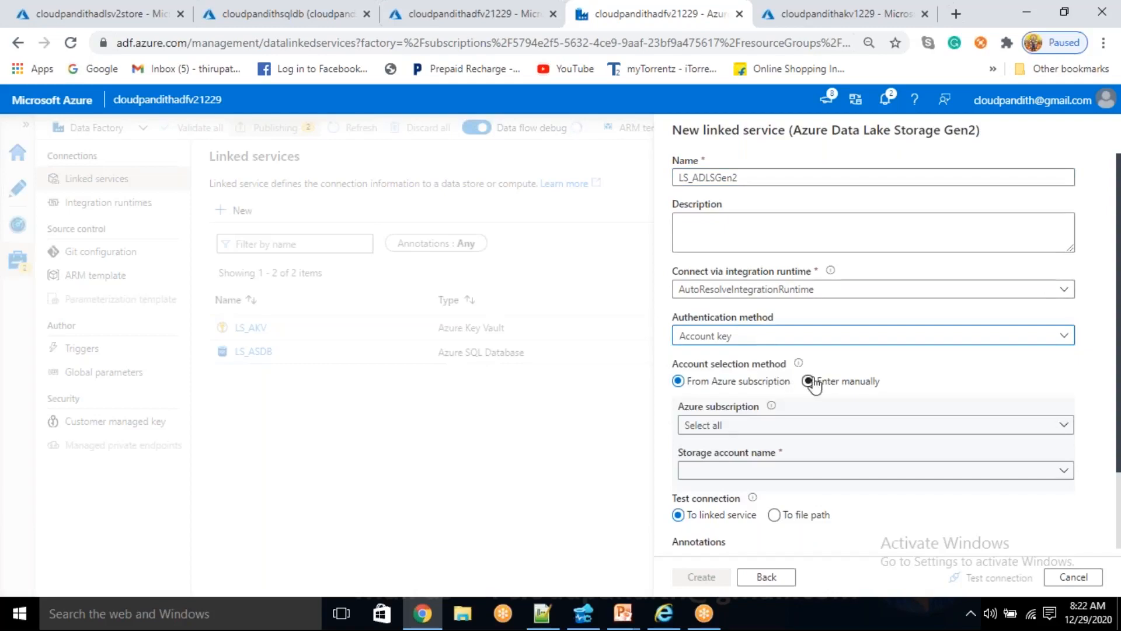
pyautogui.click(818, 454)
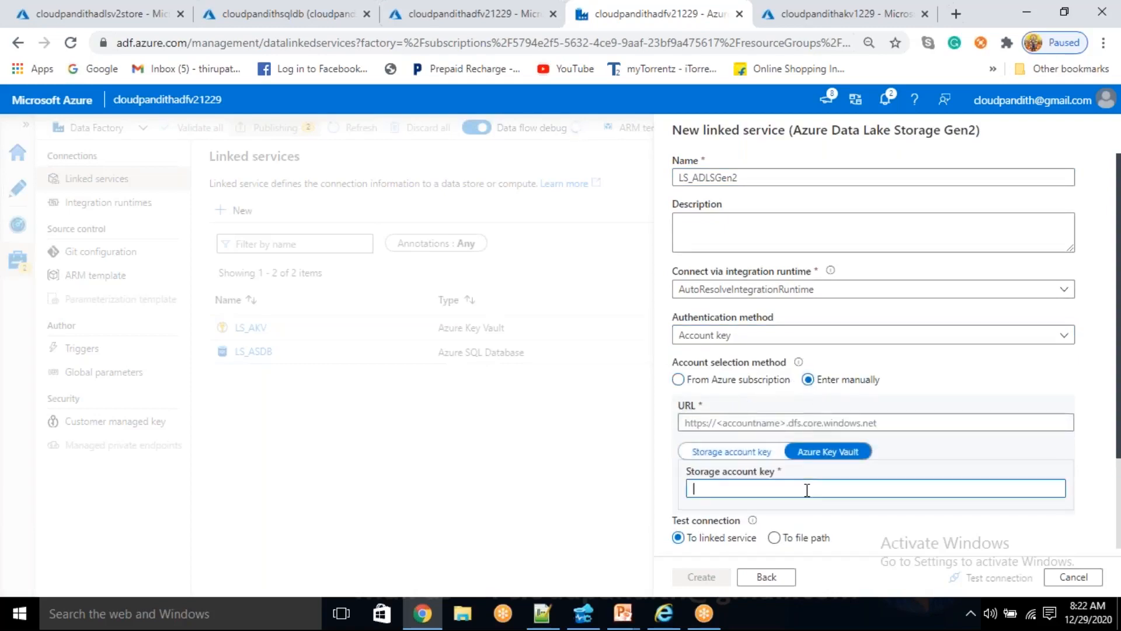
pyautogui.scroll(-2, 805, 476)
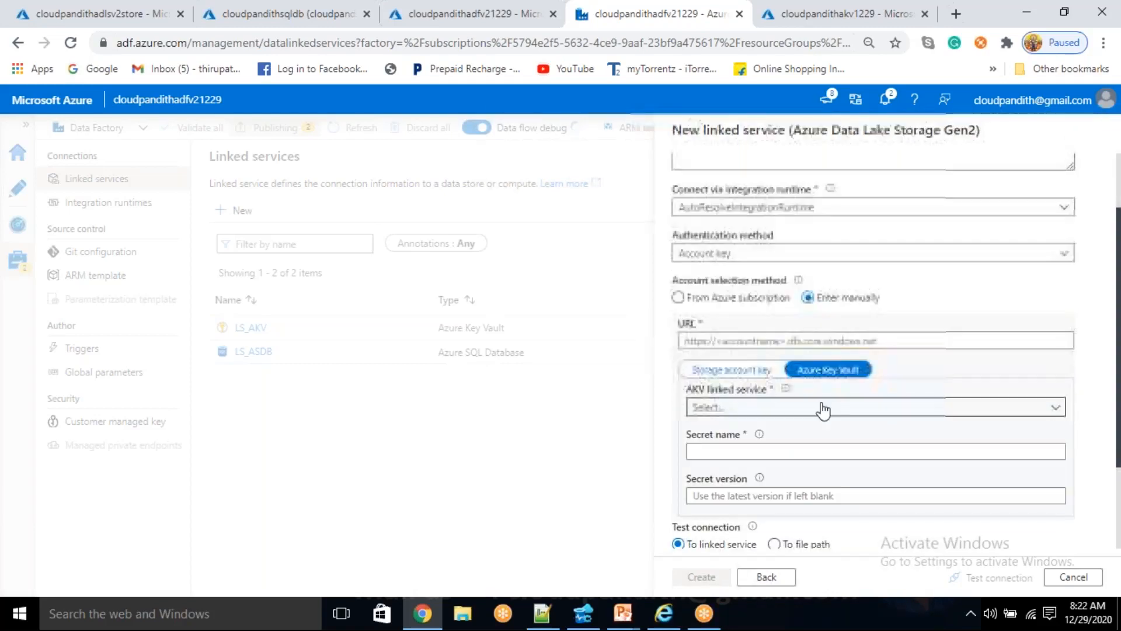
pyautogui.click(823, 409)
pyautogui.click(742, 506)
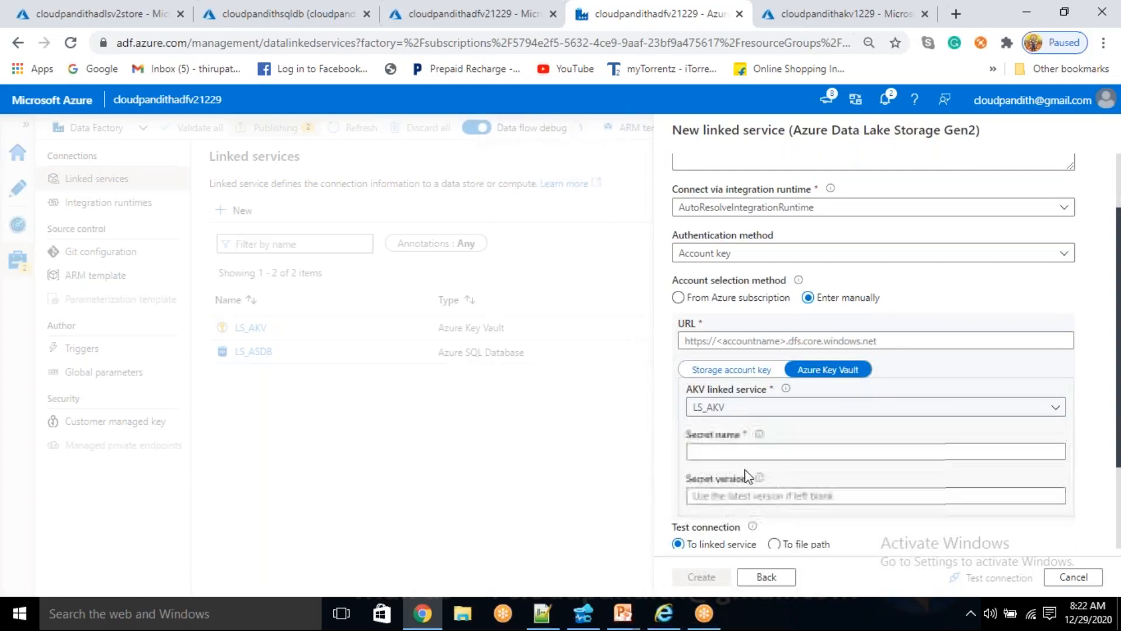
pyautogui.click(747, 453)
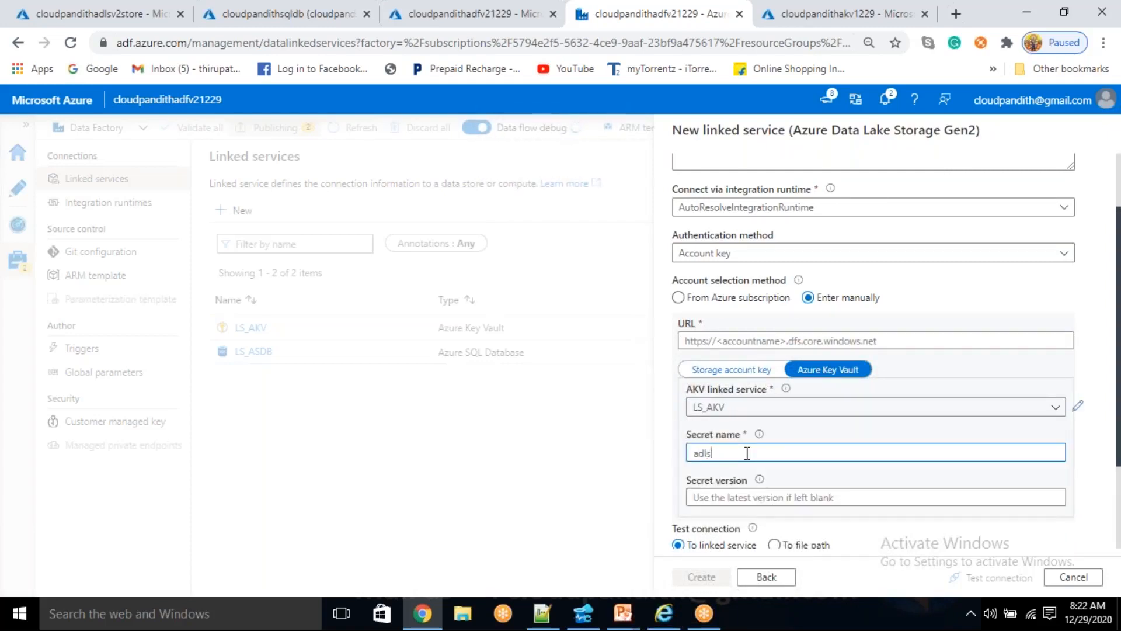
pyautogui.click(722, 340)
pyautogui.click(128, 13)
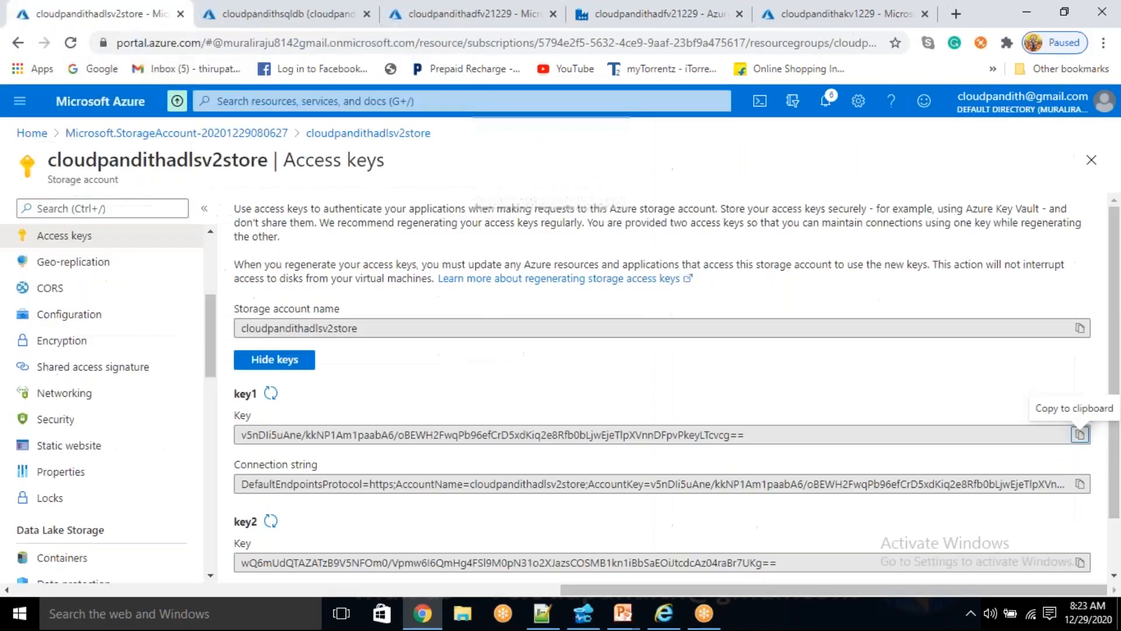
pyautogui.doubleClick(188, 159)
pyautogui.hotkey('ctrl', 'c')
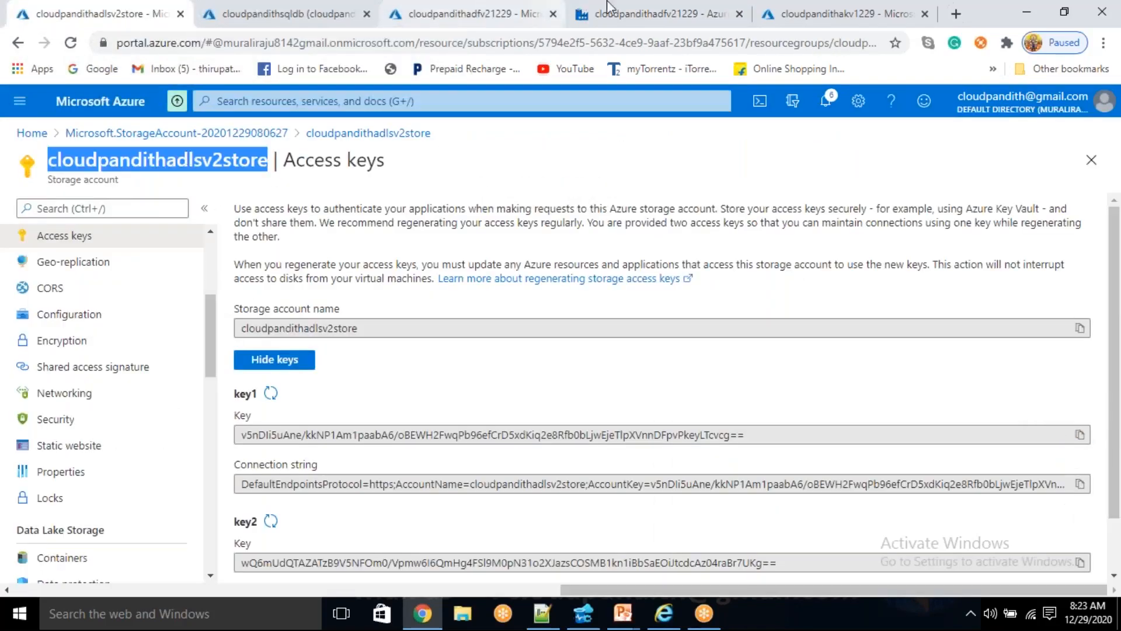
pyautogui.click(649, 13)
pyautogui.write('h')
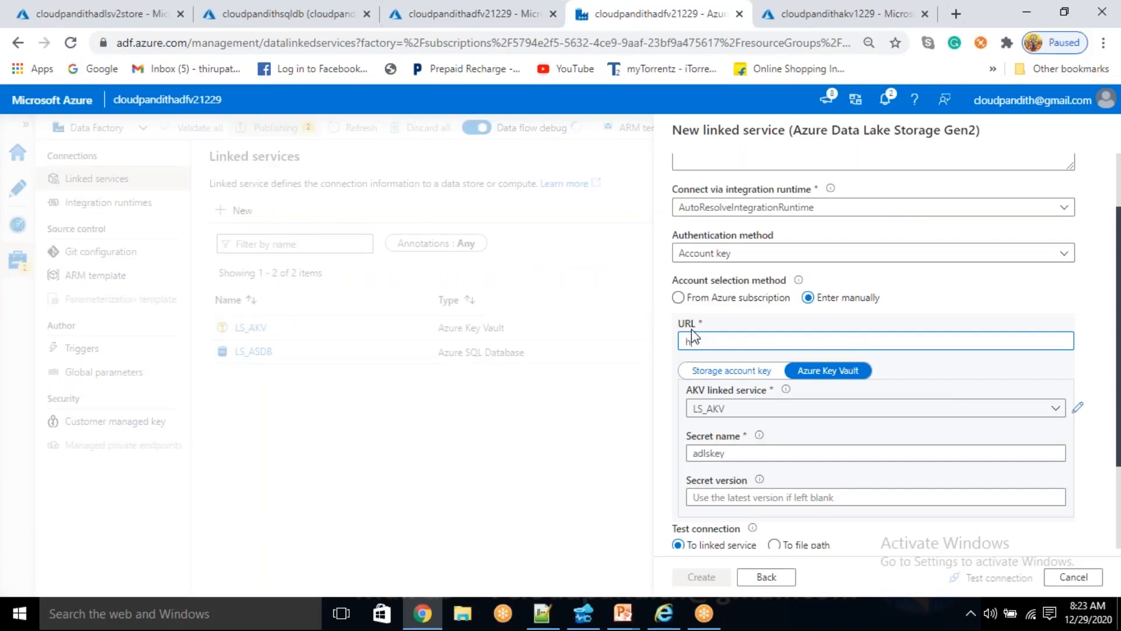
pyautogui.write('ttps://')
pyautogui.hotkey('ctrl', 'v')
pyautogui.write('.dfs')
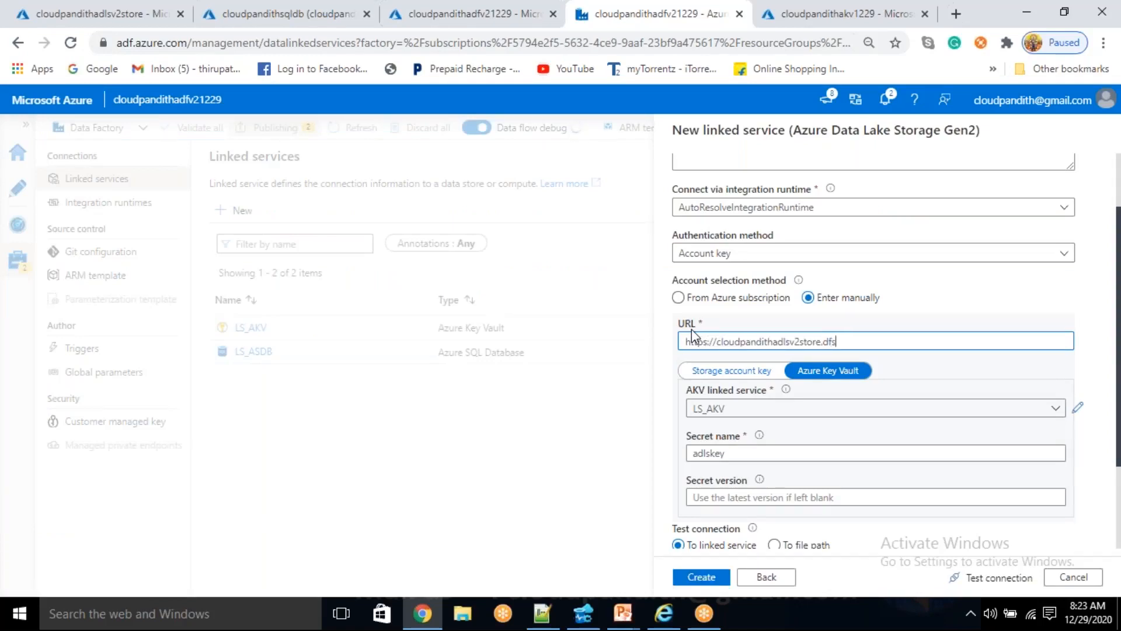
pyautogui.write('.core.windows.net/')
# - Test the connection of LS_ADLSGen2 and create the linked service
pyautogui.click(976, 579)
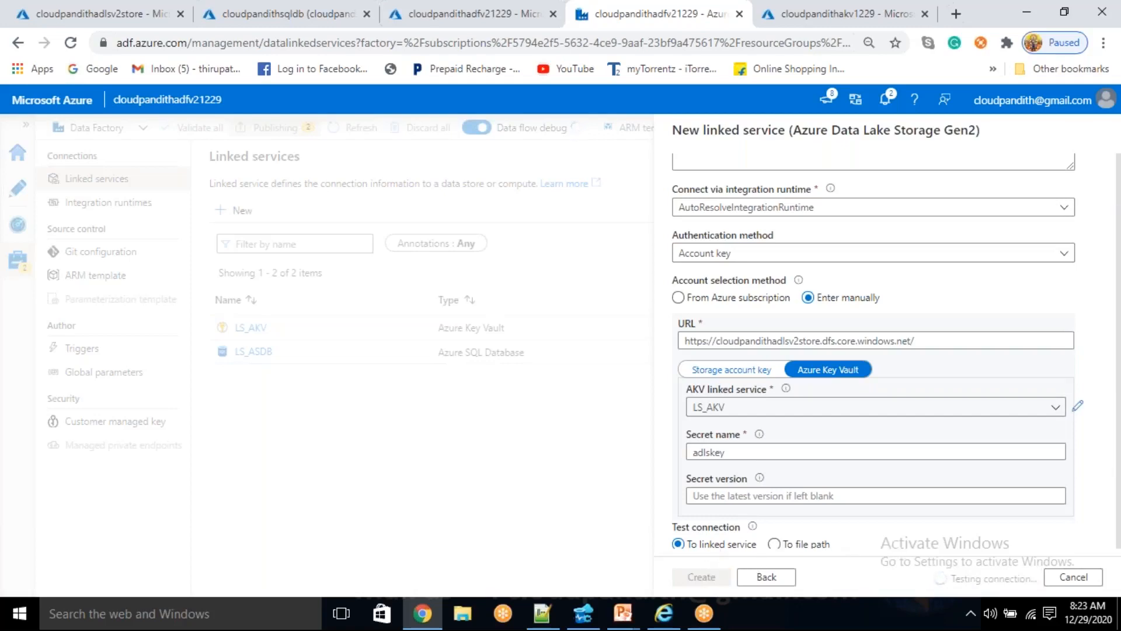
pyautogui.scroll(-2, 796, 432)
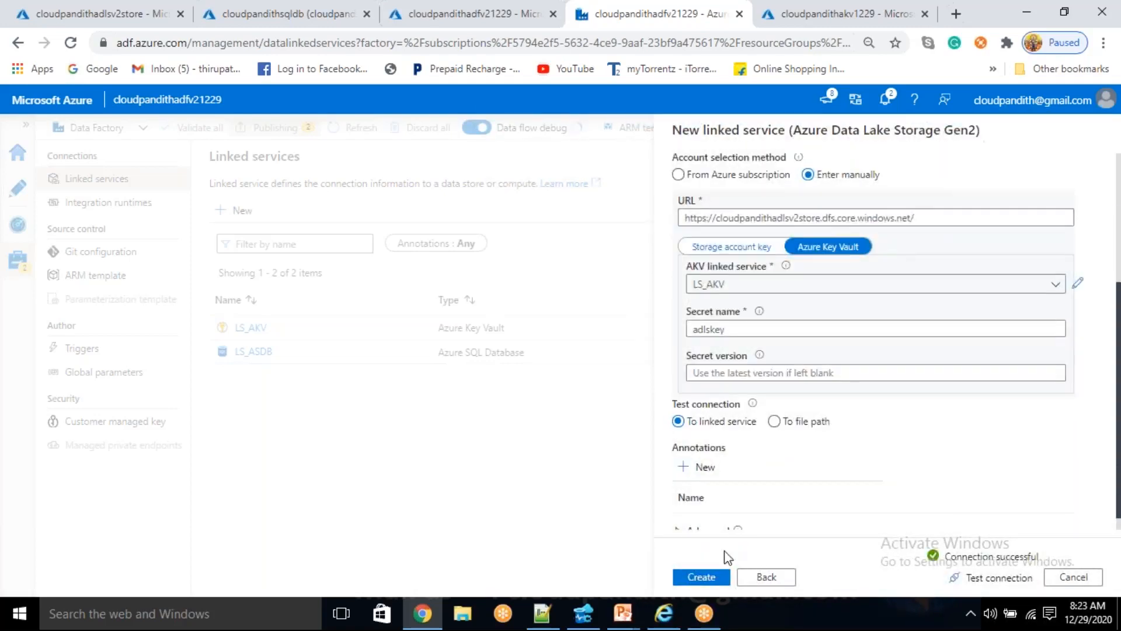
pyautogui.click(697, 577)
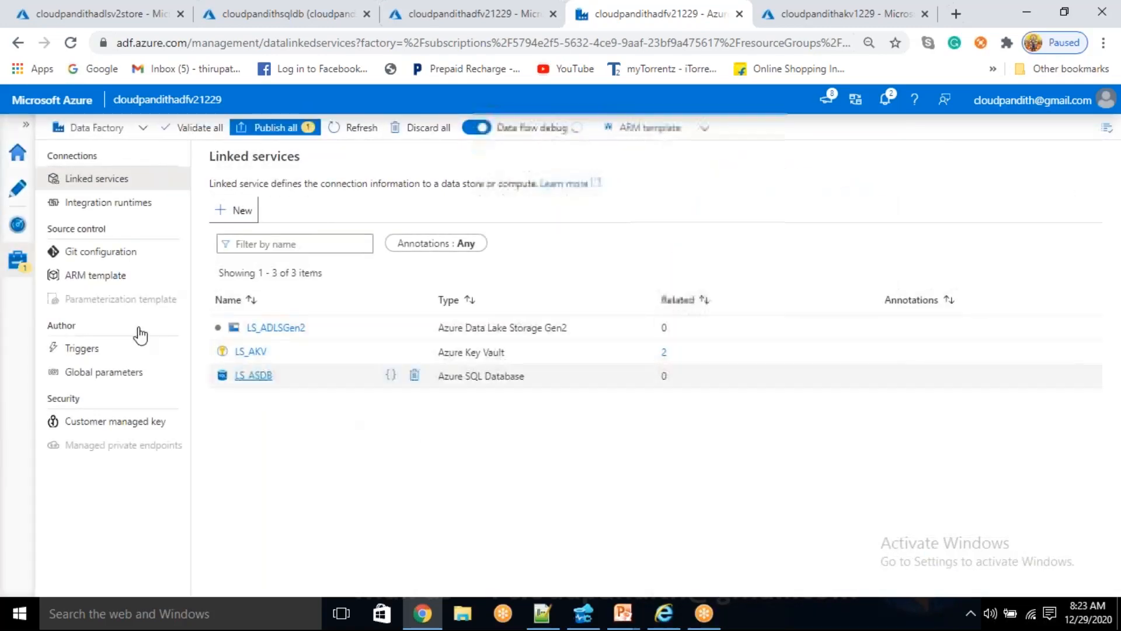
# - Start a new dataset in the factory for Azure Data Lake Storage Gen2 with the DelimitedText format
pyautogui.click(17, 187)
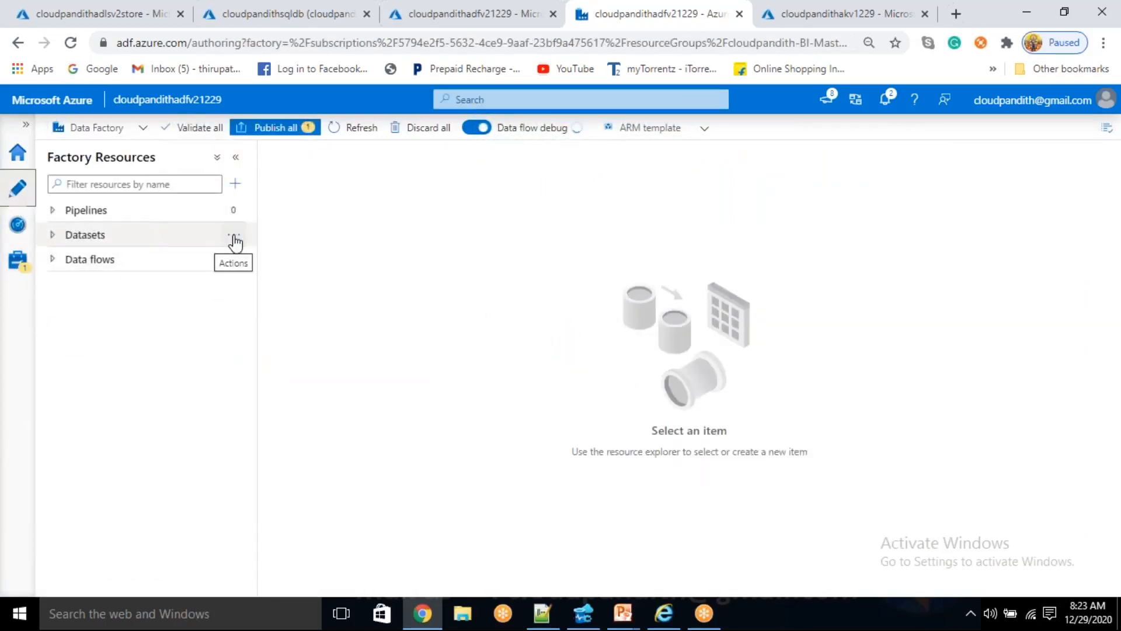
pyautogui.click(236, 242)
pyautogui.click(304, 260)
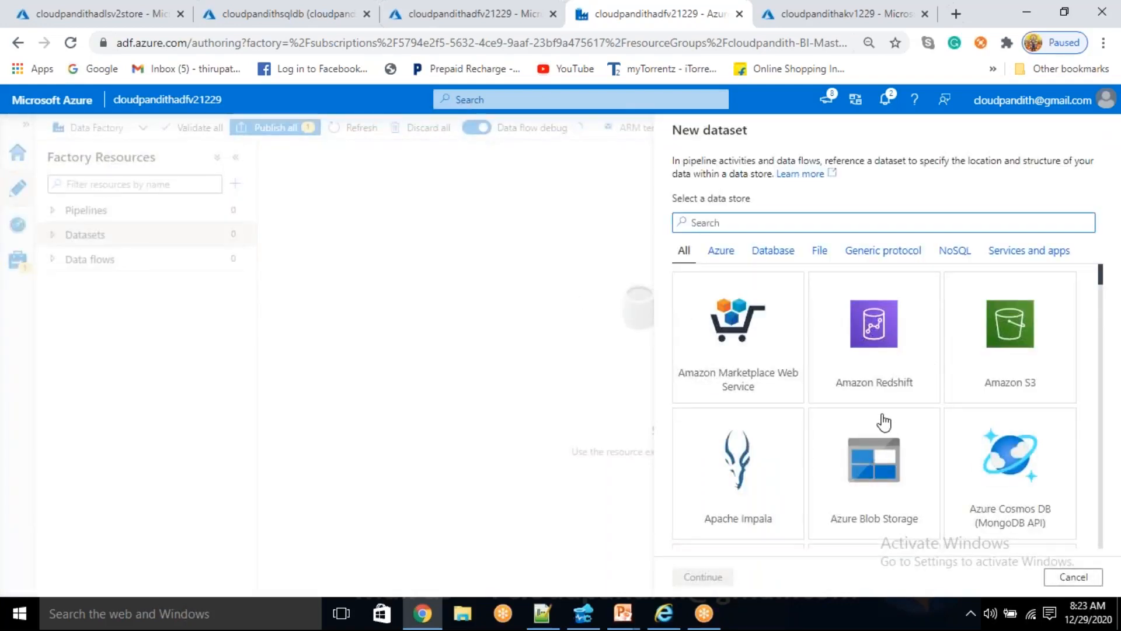
pyautogui.click(807, 222)
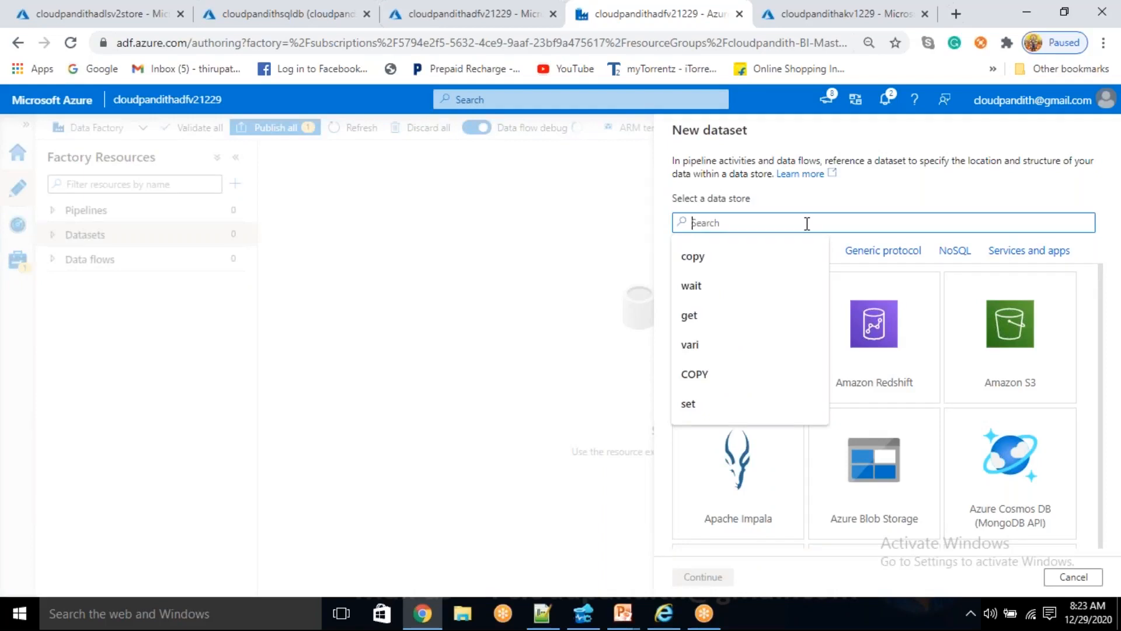
pyautogui.write('gen2')
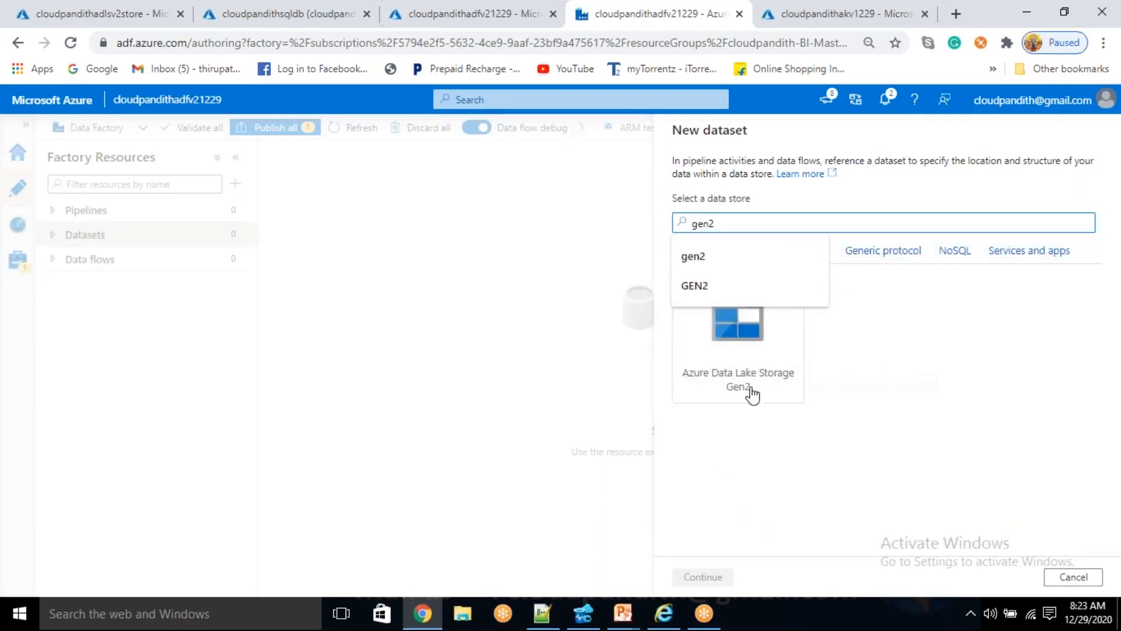
pyautogui.click(751, 396)
pyautogui.click(705, 576)
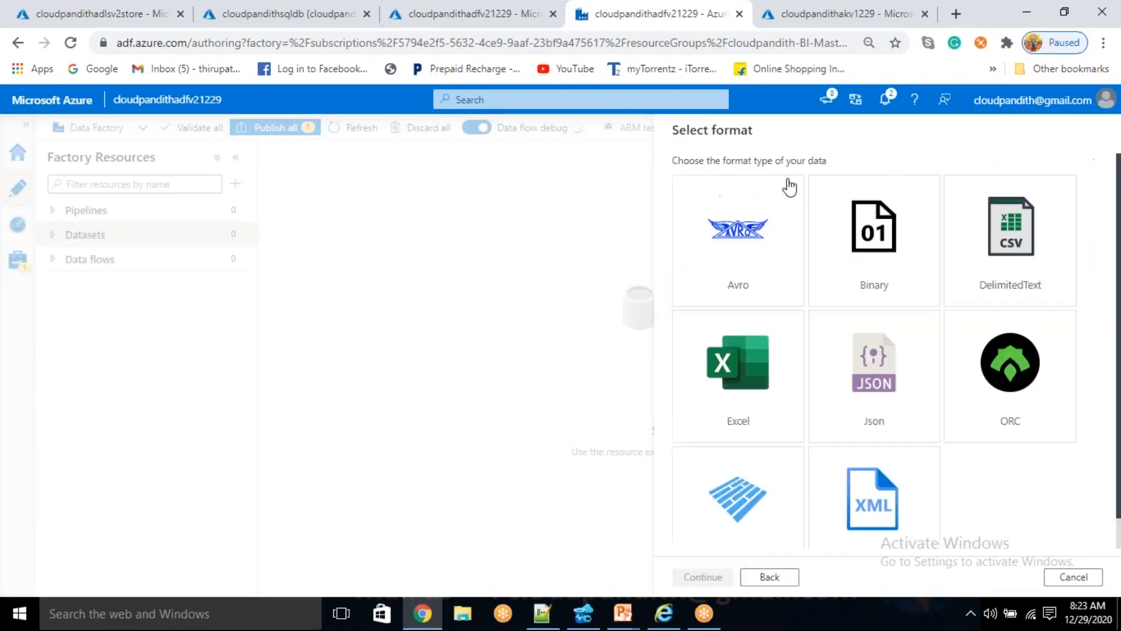
pyautogui.click(1016, 257)
pyautogui.click(717, 577)
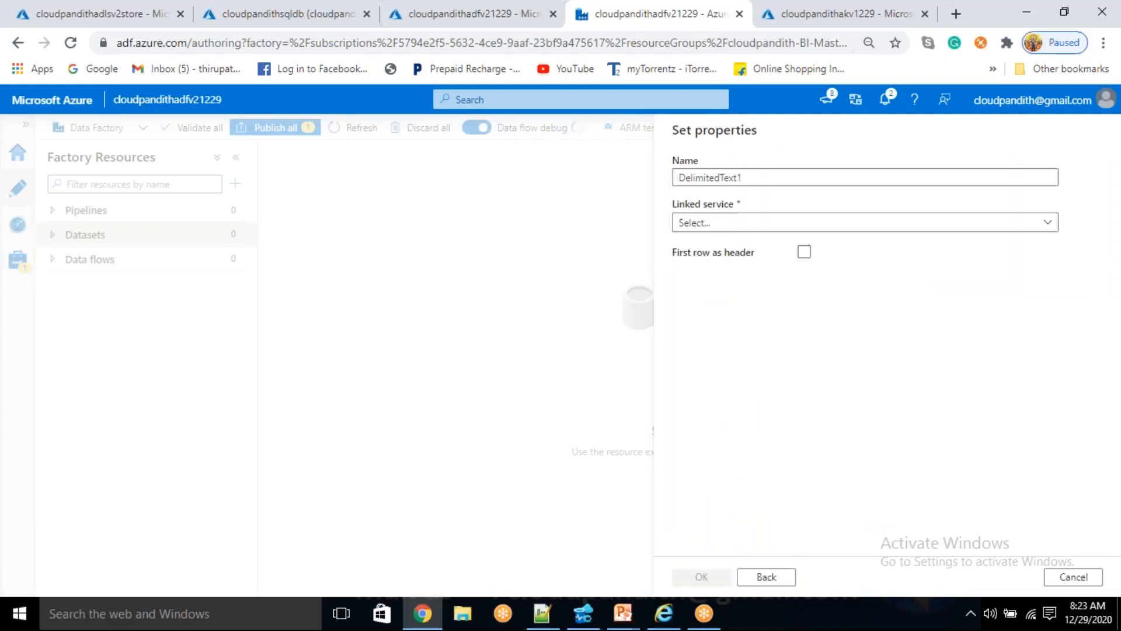
# - Name the delimited text dataset DS_ADLSGen2_Custcsv and assign it the linked service LS_ADLSGen2
pyautogui.press('BackSpace')
pyautogui.write('DS')
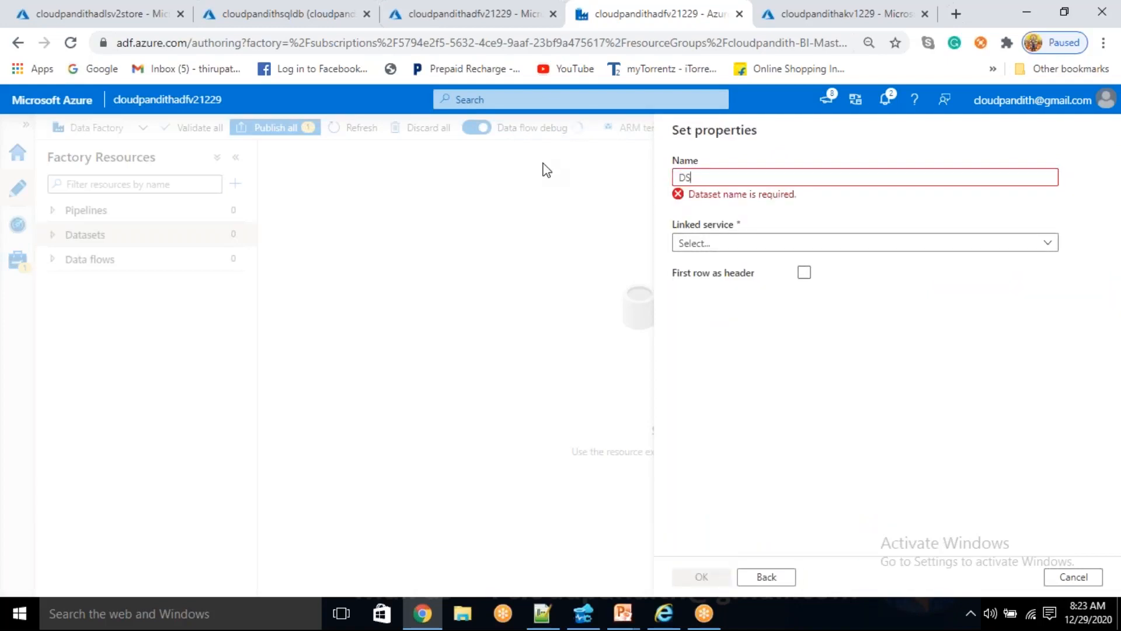
pyautogui.write('_ADLS')
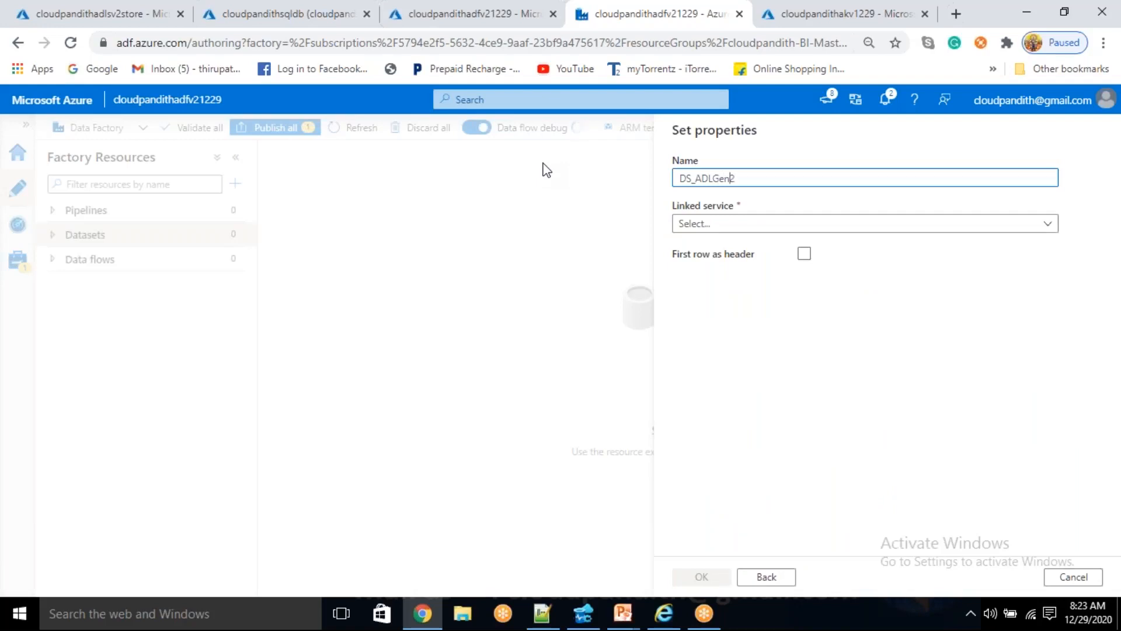
pyautogui.write('S')
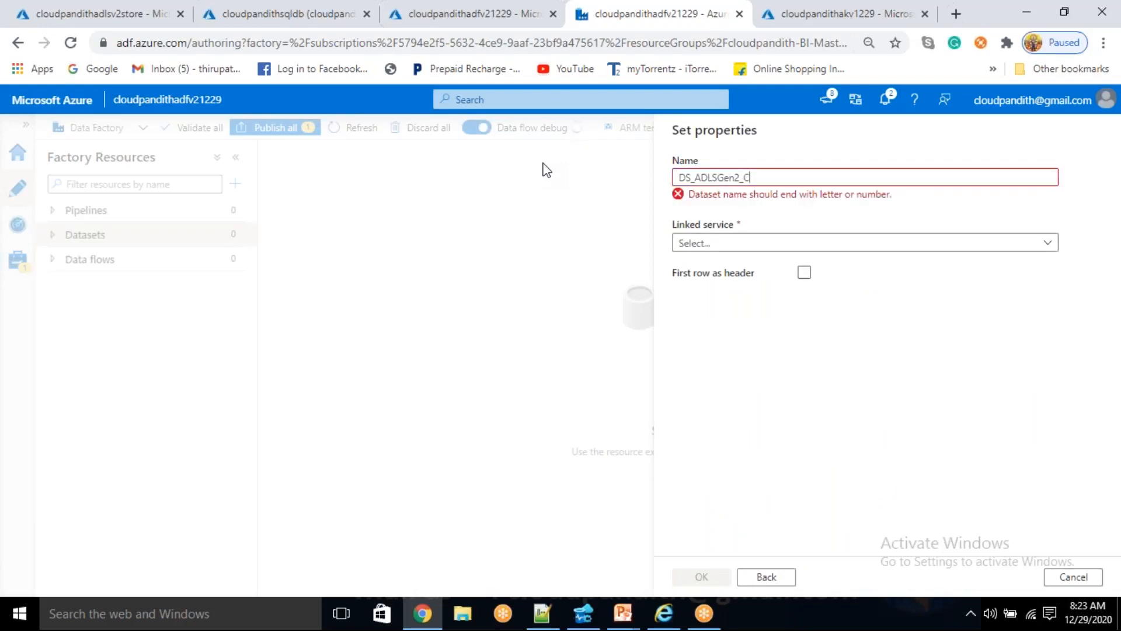
pyautogui.write('csv')
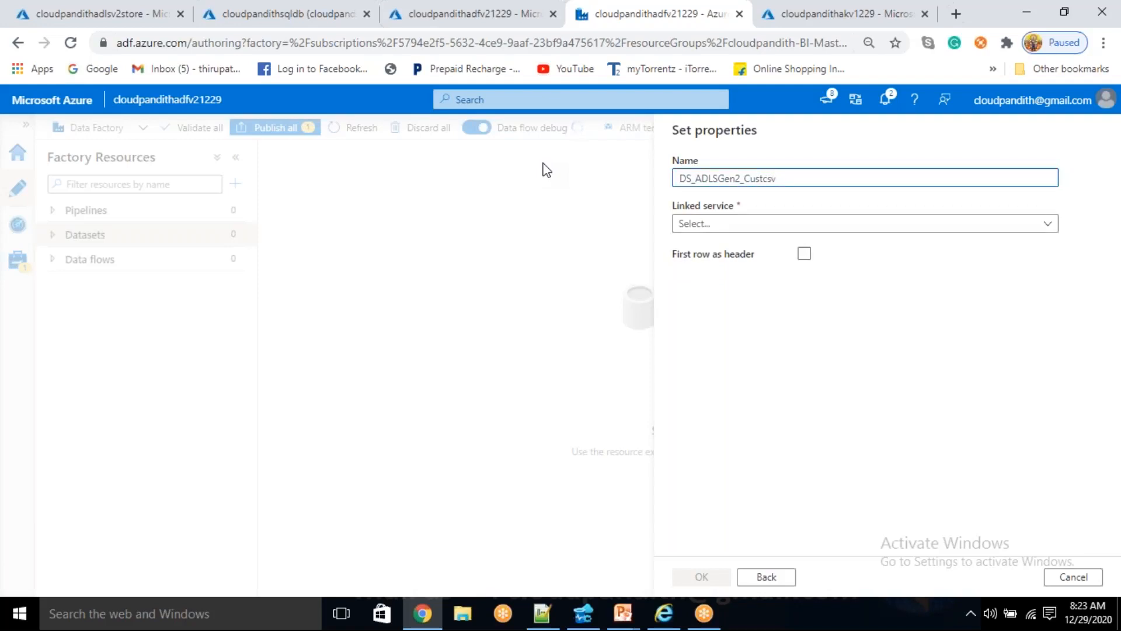
pyautogui.click(785, 223)
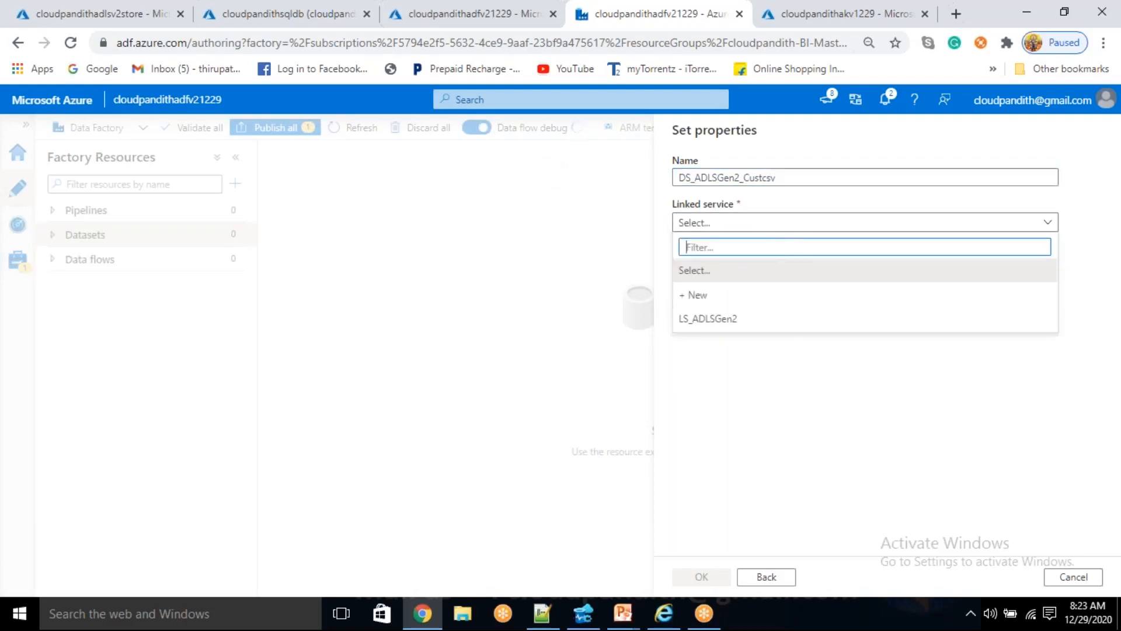
pyautogui.click(752, 323)
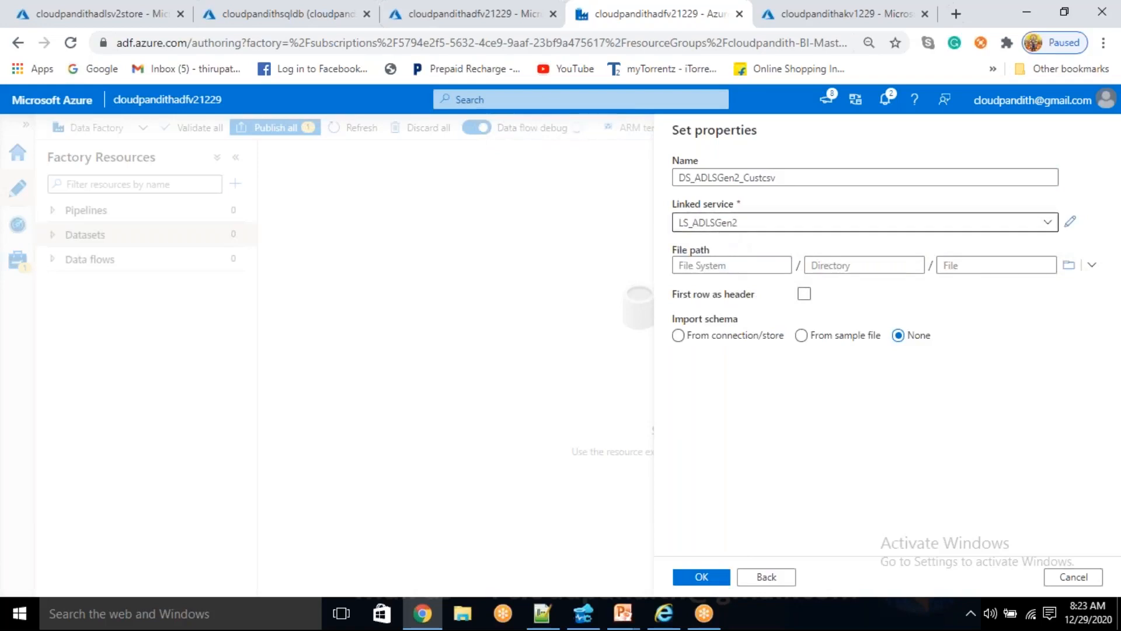
# - Choose customers.csv in the customer file system as the file path, enable First row as header and create the dataset
pyautogui.click(1069, 266)
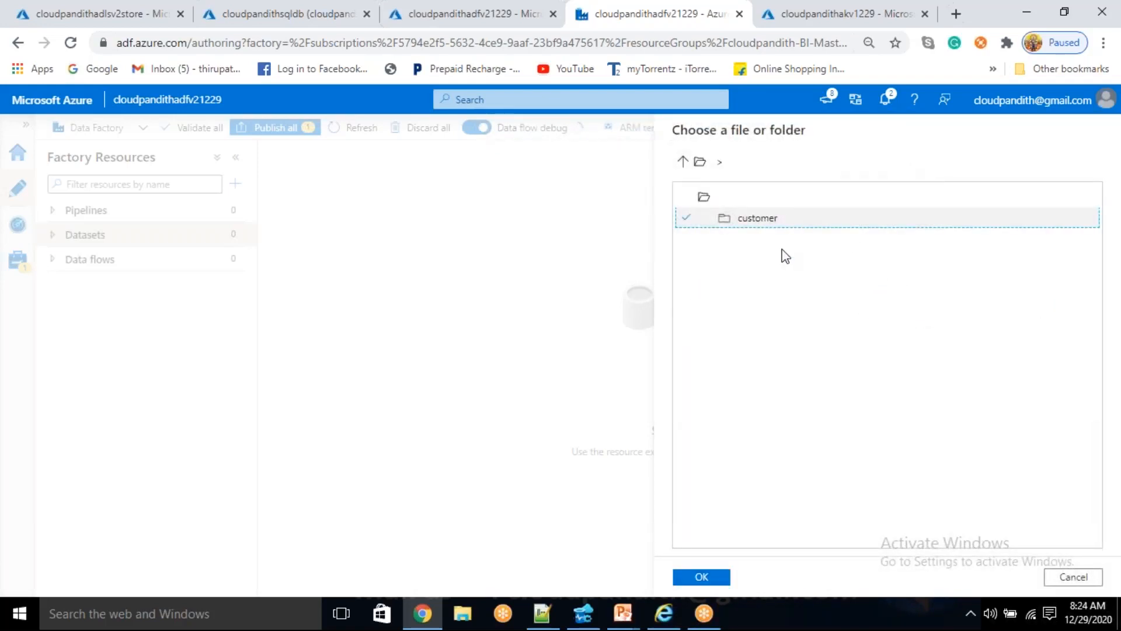
pyautogui.click(793, 224)
pyautogui.doubleClick(793, 224)
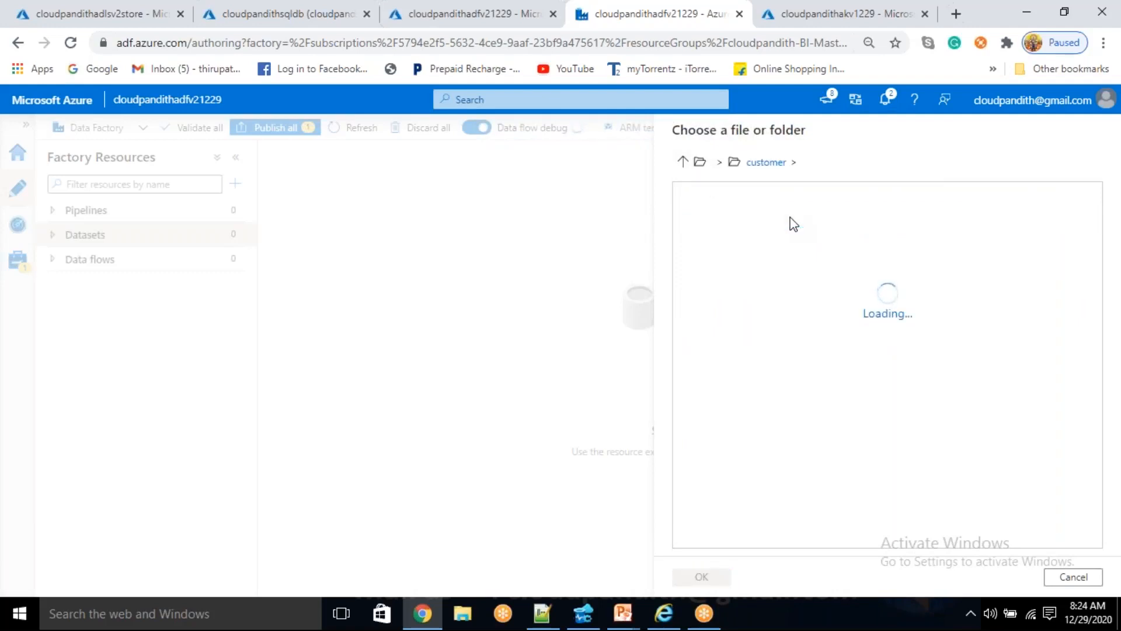
pyautogui.click(788, 220)
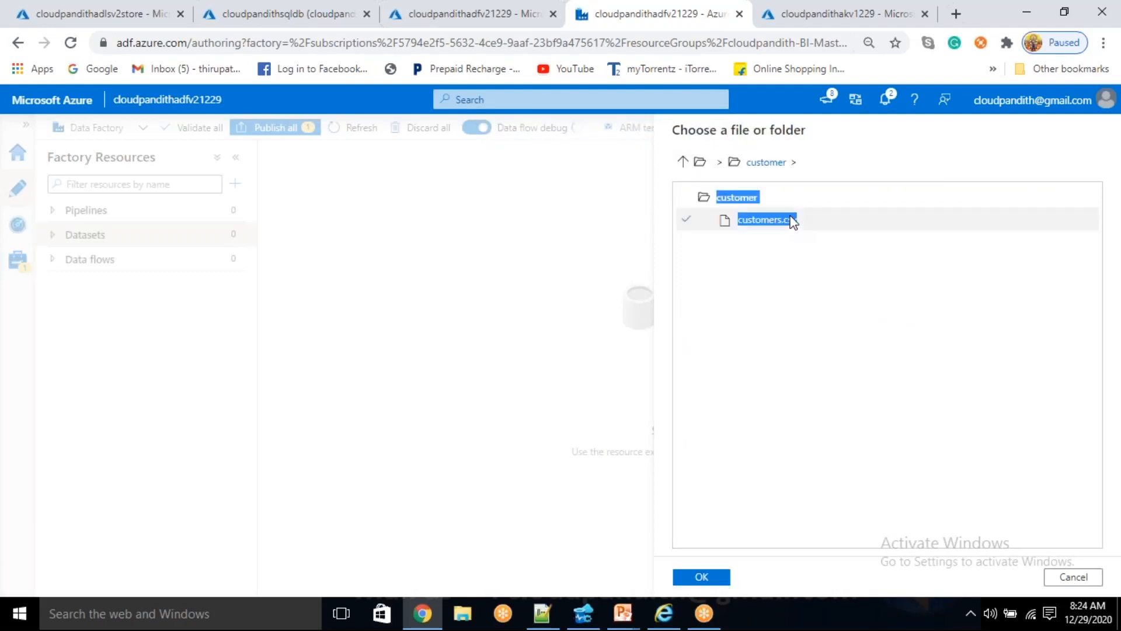
pyautogui.click(702, 577)
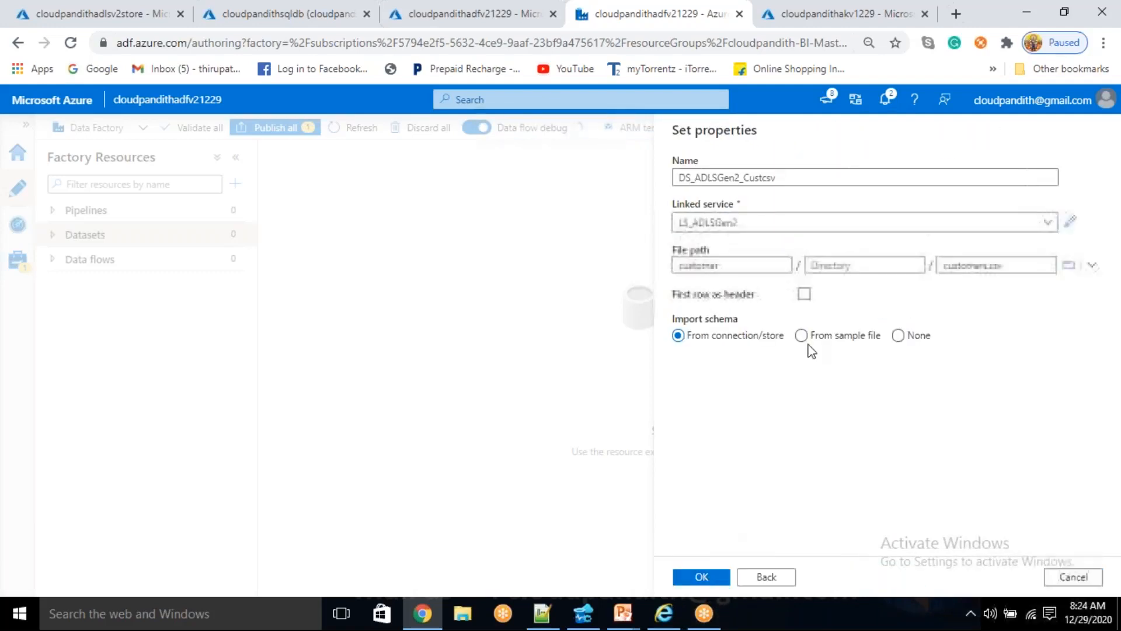
pyautogui.click(804, 293)
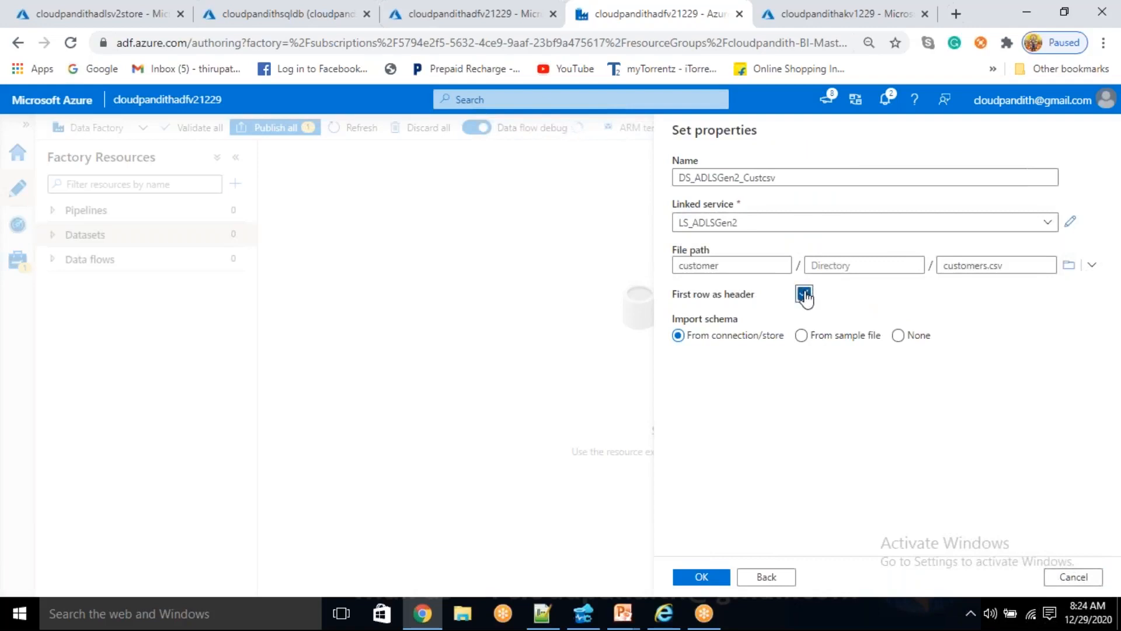
pyautogui.click(703, 578)
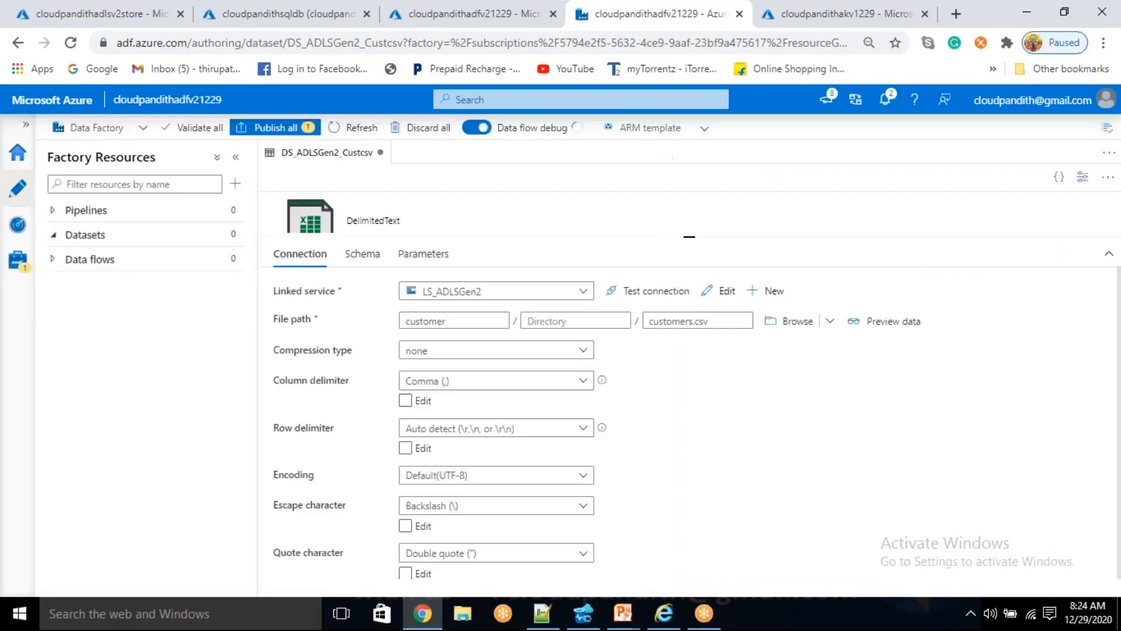
# - Start another new dataset with Azure SQL Database as its data store
pyautogui.click(236, 234)
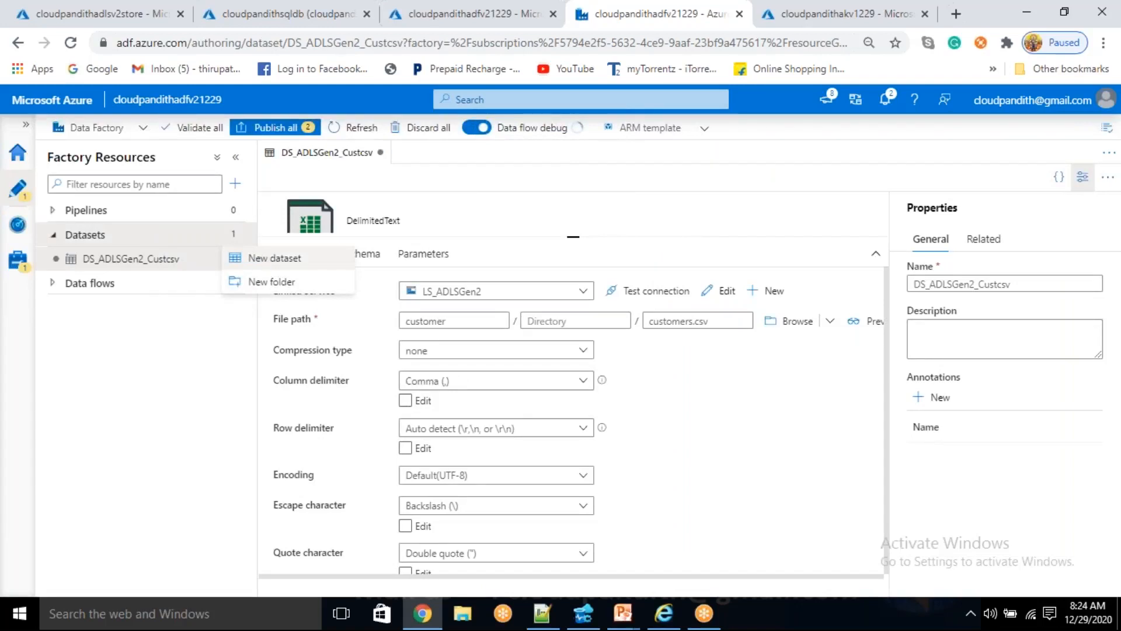
pyautogui.click(260, 259)
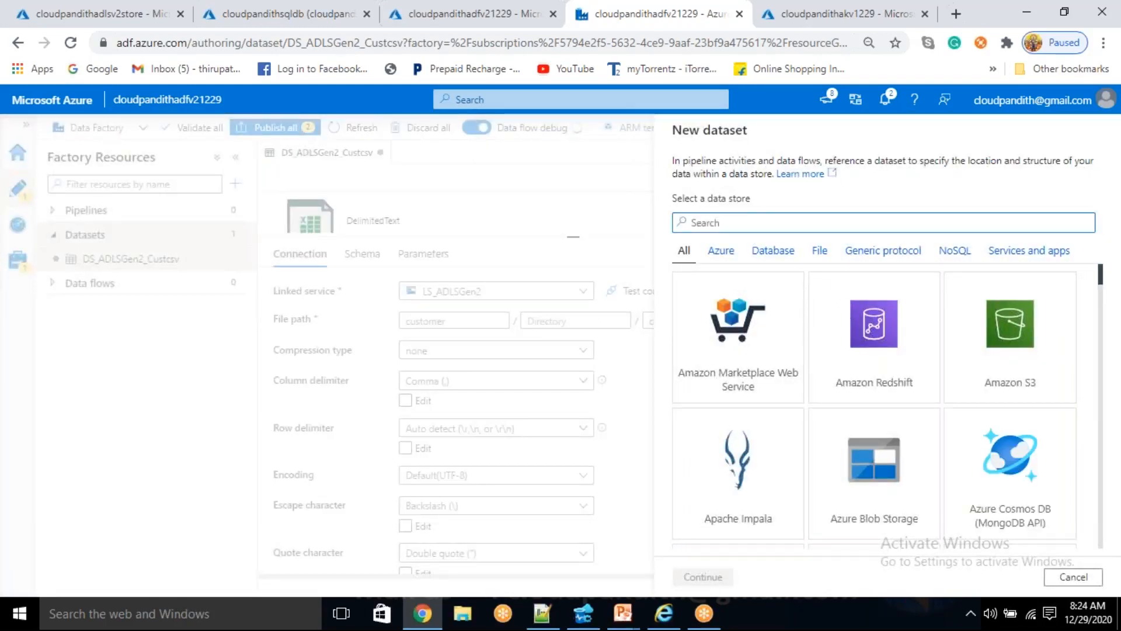
pyautogui.write('sql')
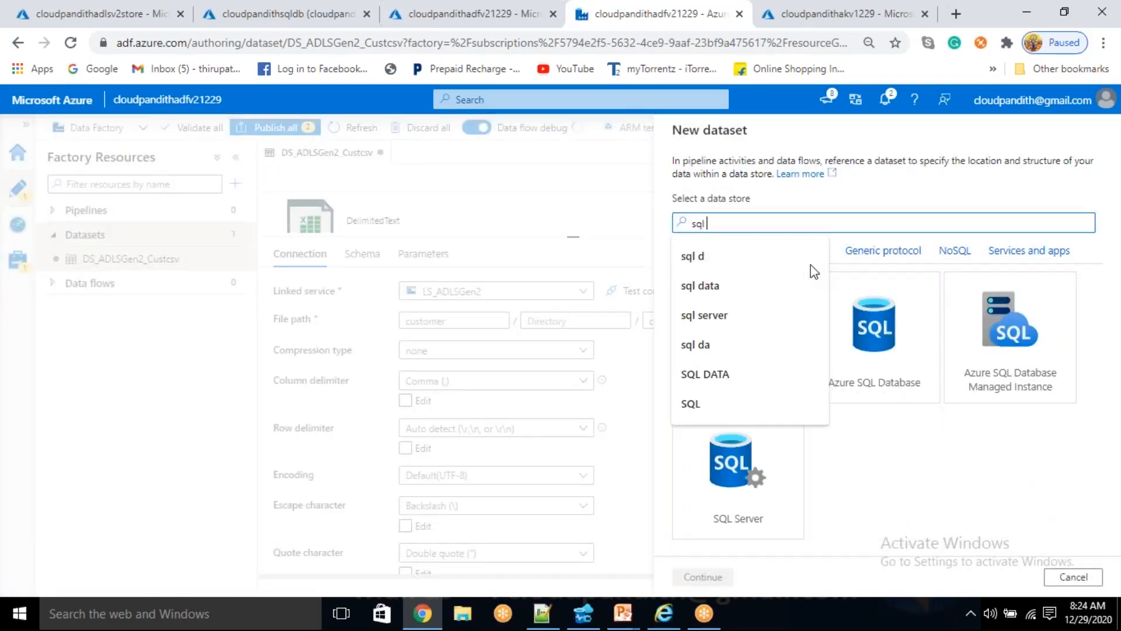
pyautogui.click(888, 350)
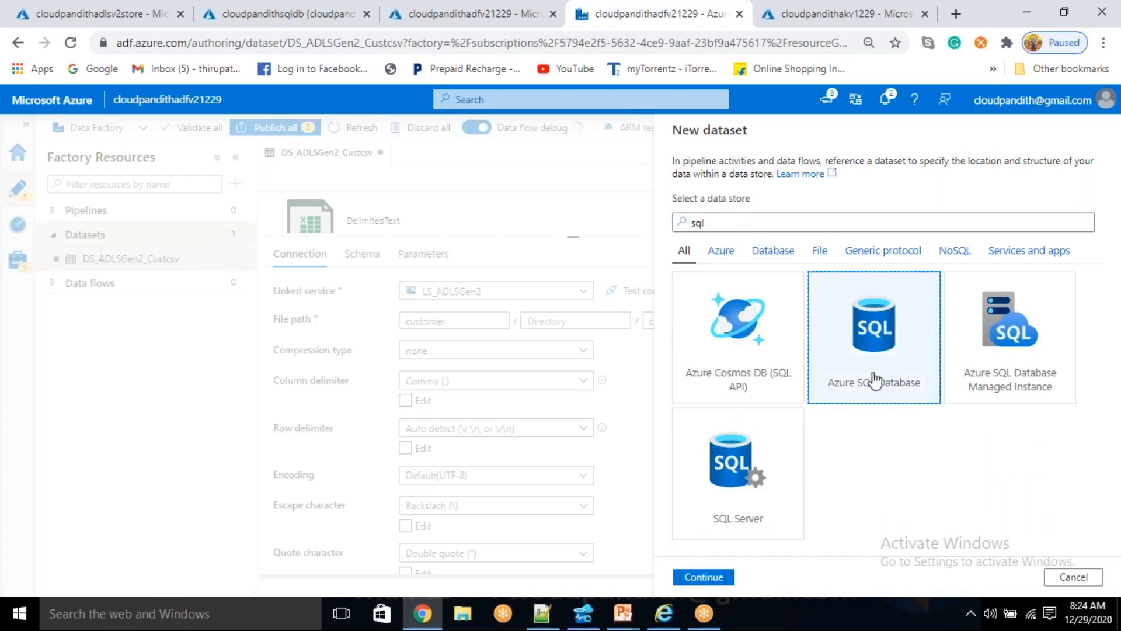
pyautogui.click(703, 577)
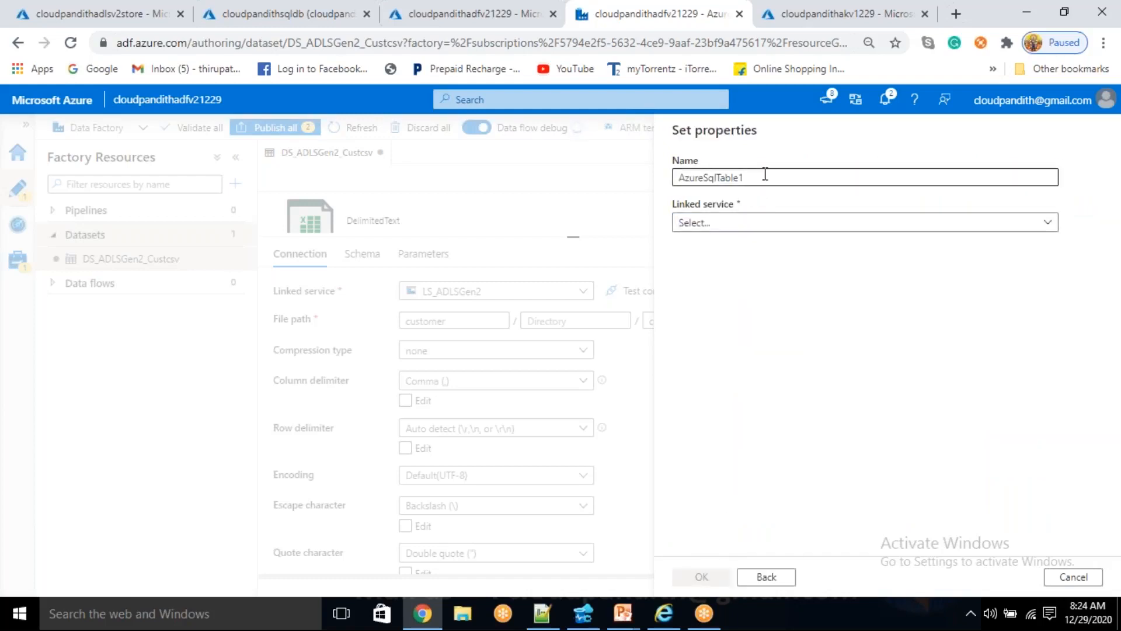
# - Name the new Azure SQL dataset DS_ASDB_Dimcust
pyautogui.moveTo(764, 175); pyautogui.dragTo(644, 199)
pyautogui.press('BackSpace')
pyautogui.write('DS_A')
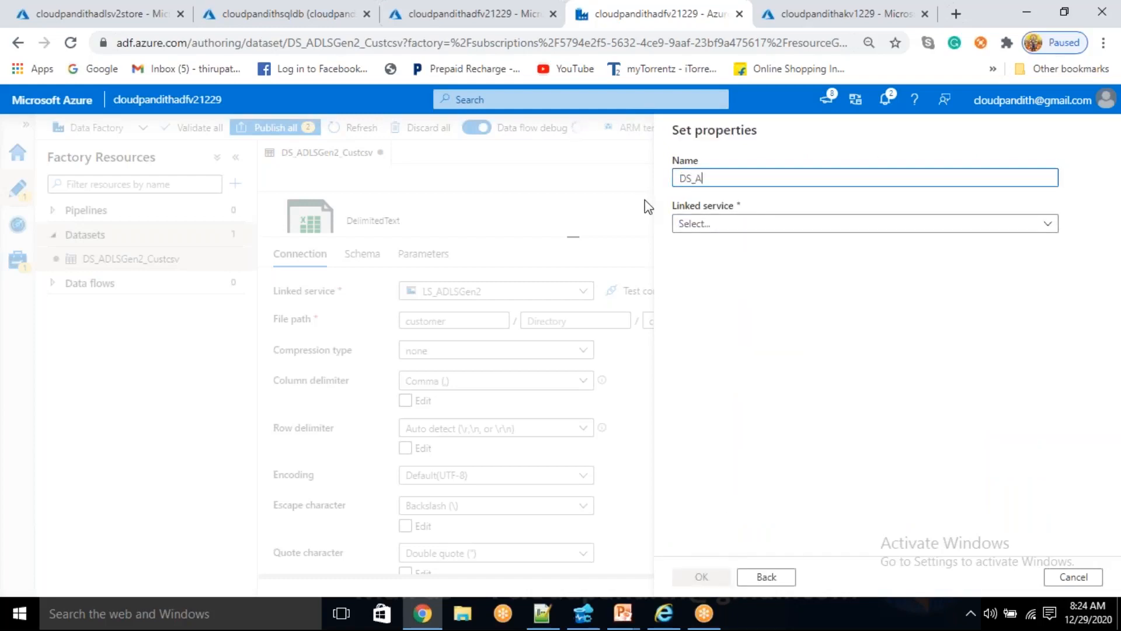
pyautogui.write('SDB_')
pyautogui.write('Dim_cust')
pyautogui.press('Left')
pyautogui.press('Left')
pyautogui.press('Left')
pyautogui.press('Left')
pyautogui.press('BackSpace')
# - Assign the linked service LS_ASDB and the table dbo.DIM_CUST to the dataset, create it and hide its properties pane
pyautogui.click(726, 228)
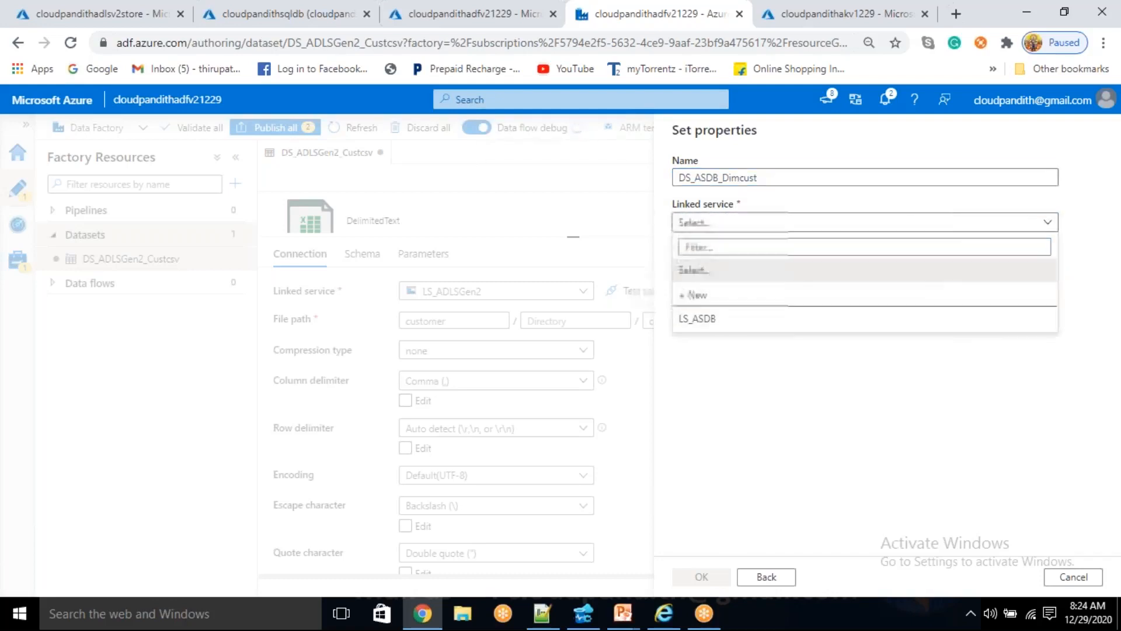
pyautogui.click(759, 319)
pyautogui.click(846, 269)
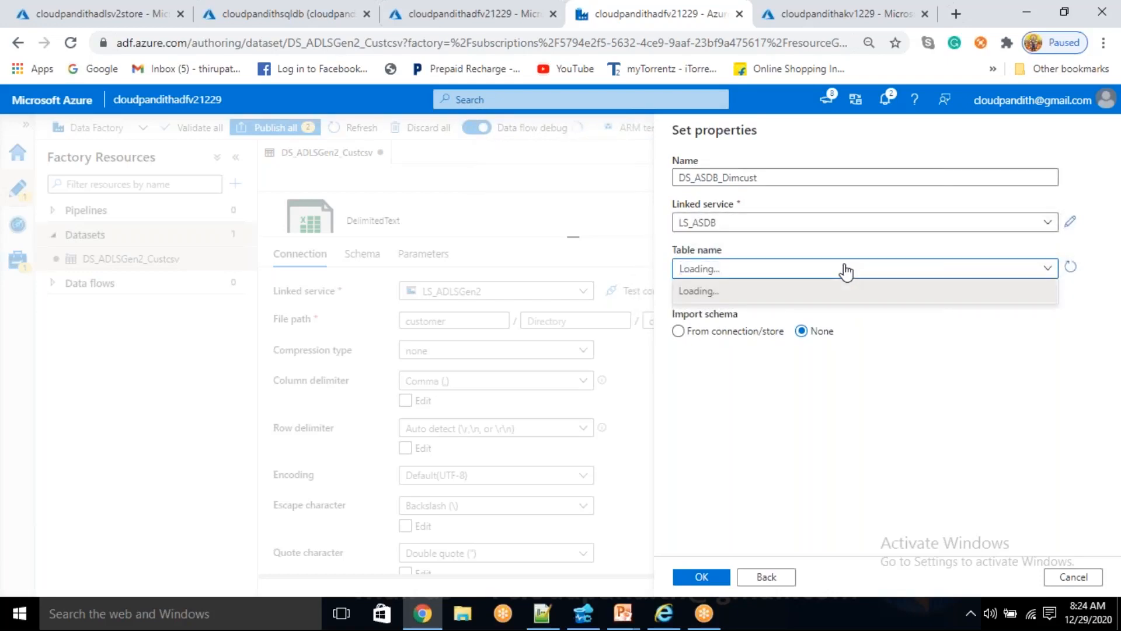
pyautogui.click(782, 316)
pyautogui.click(707, 577)
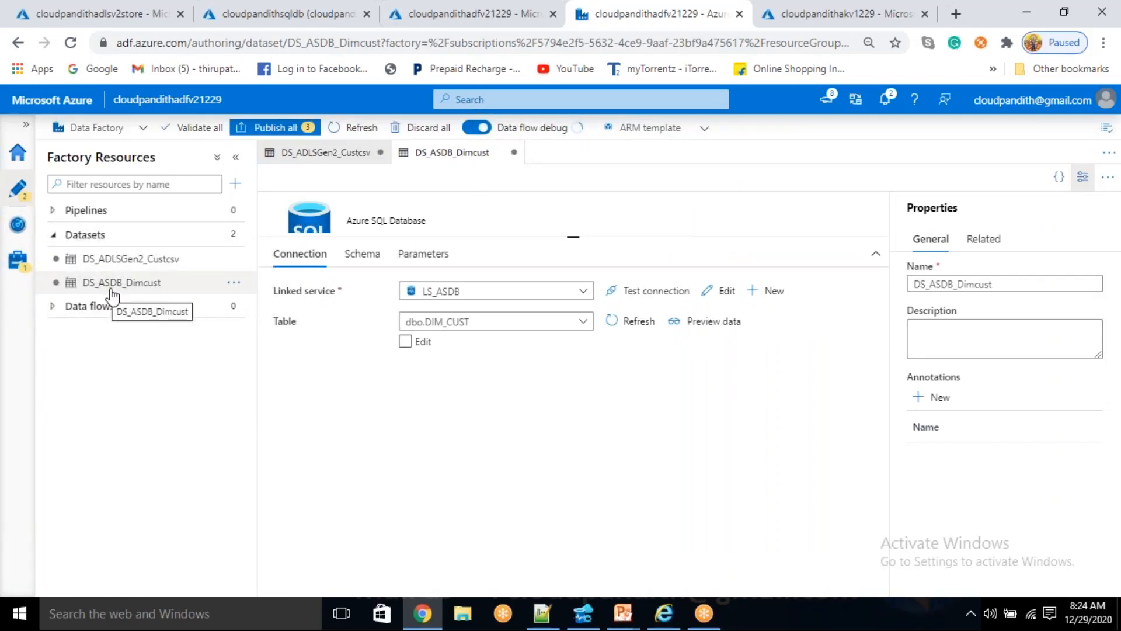
pyautogui.click(1084, 178)
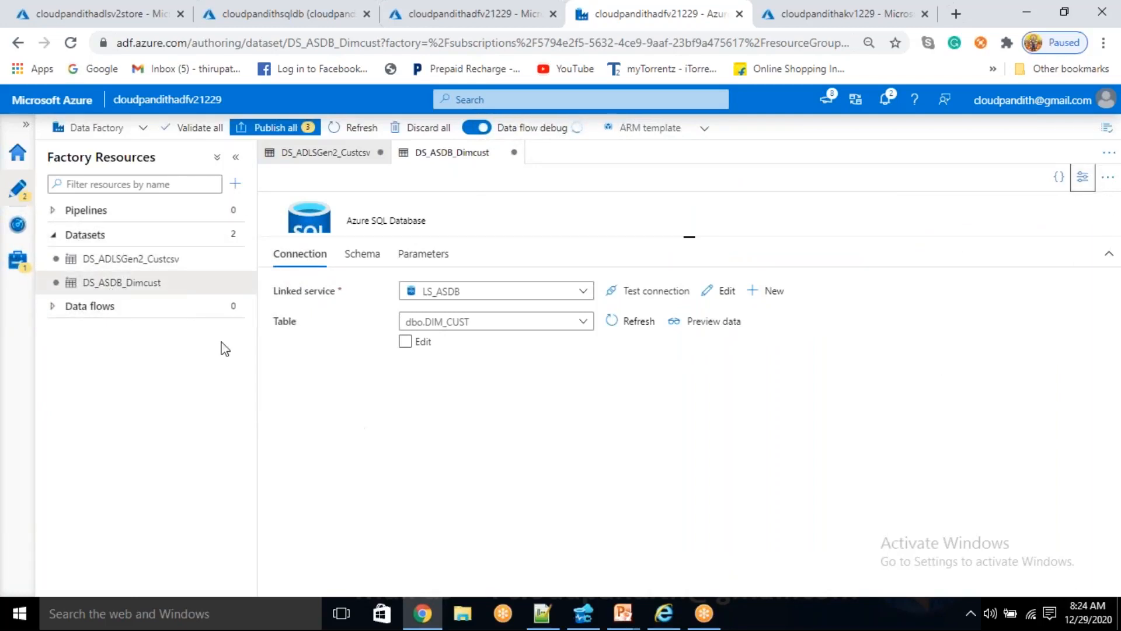
# - Create a new mapping data flow in the factory and dismiss its introductory tip
pyautogui.click(237, 306)
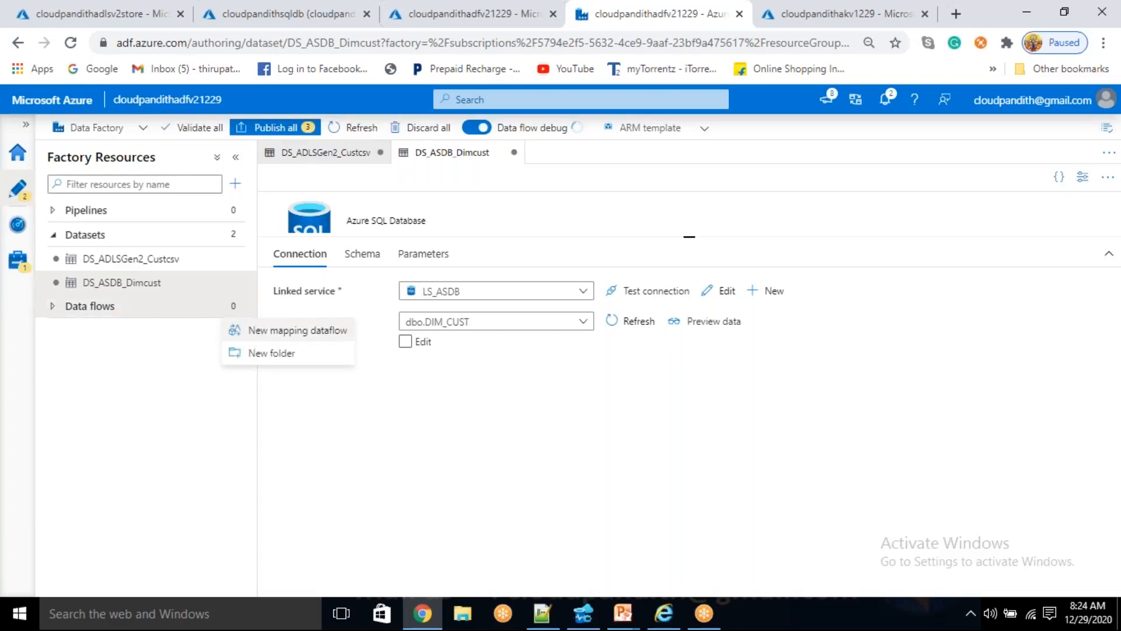
pyautogui.click(253, 330)
pyautogui.click(1001, 238)
pyautogui.click(723, 578)
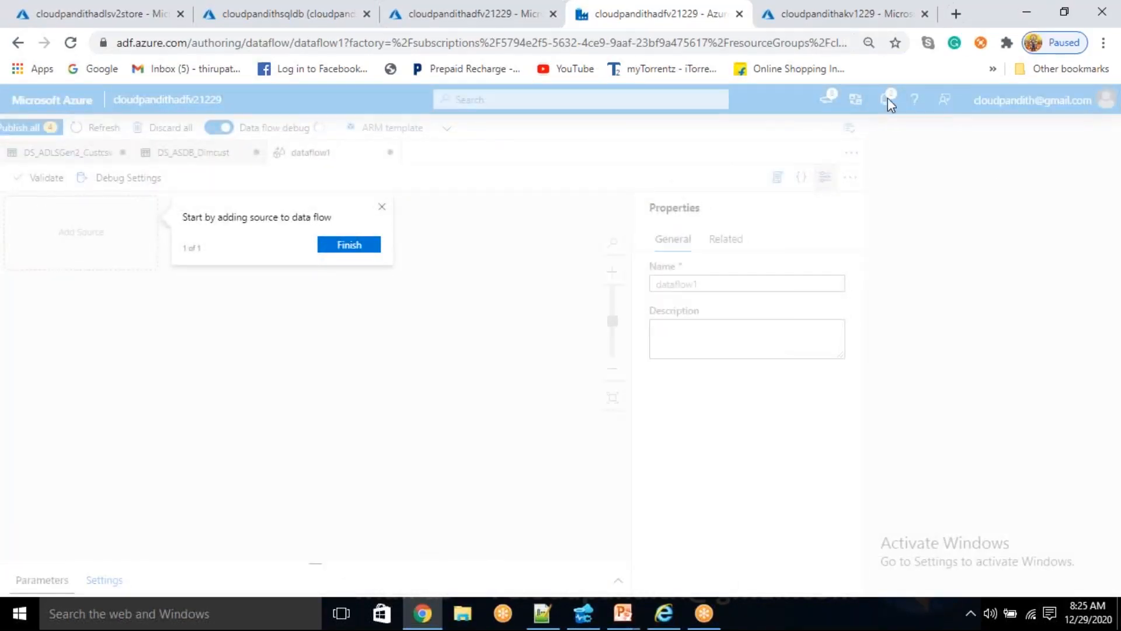
pyautogui.click(382, 211)
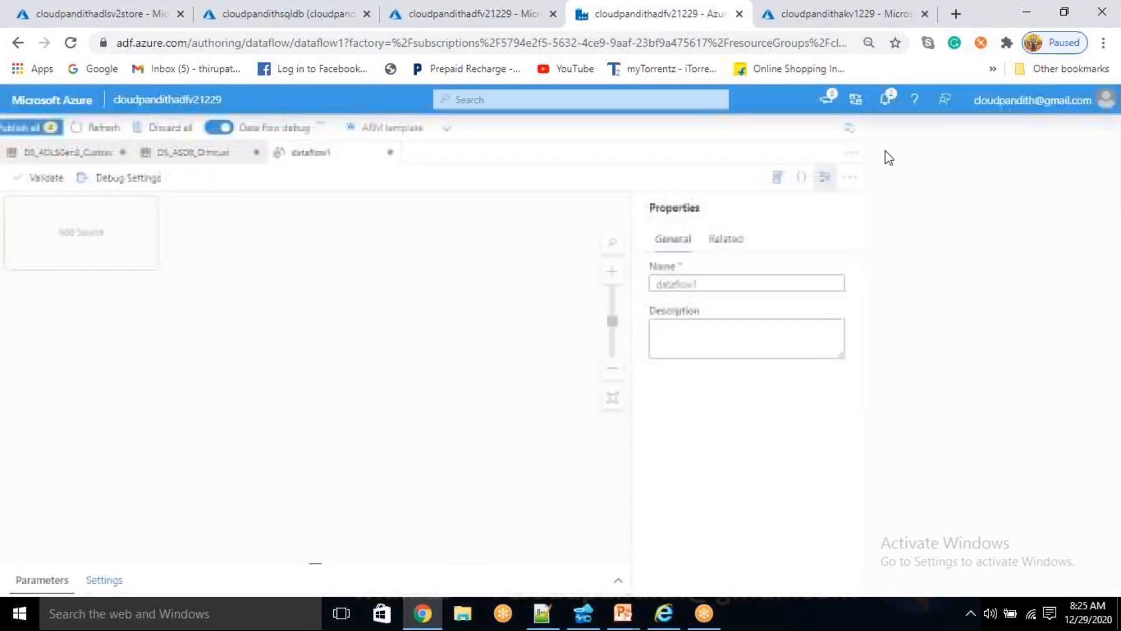
pyautogui.click(888, 100)
pyautogui.click(888, 101)
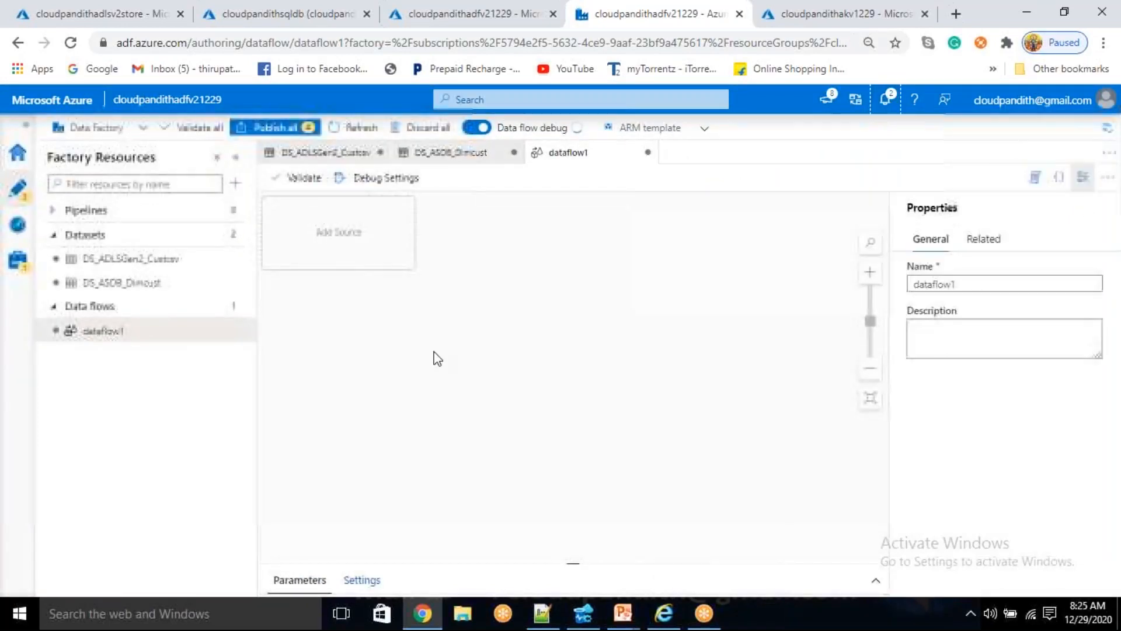
# - Add a source to the data flow canvas and rename the data flow df_scd1
pyautogui.click(339, 232)
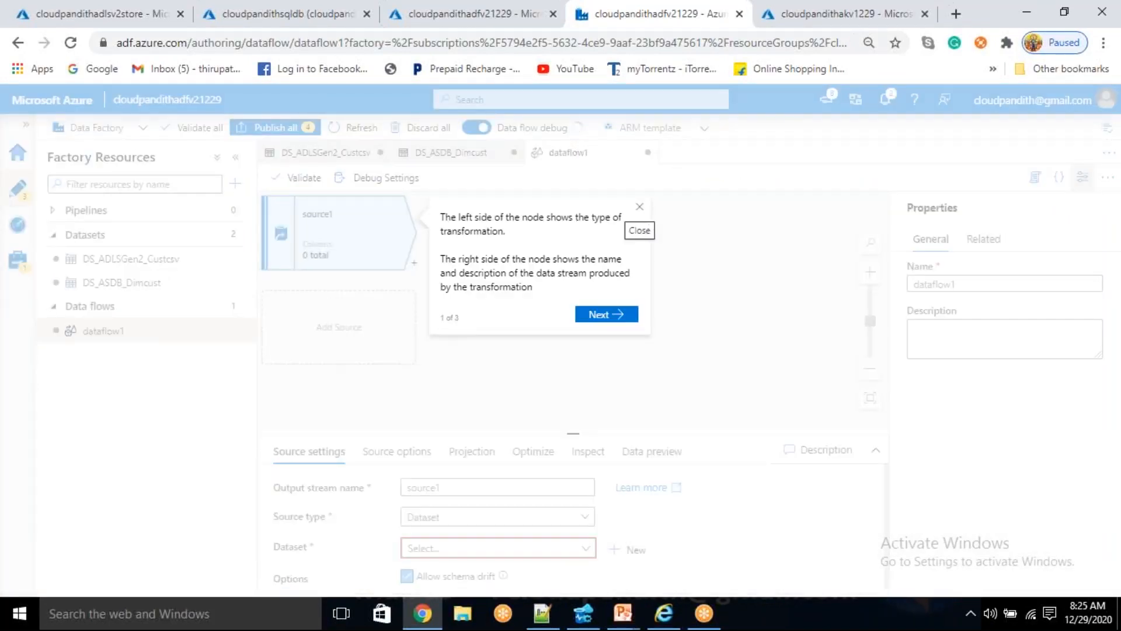
pyautogui.click(643, 209)
pyautogui.press('BackSpace')
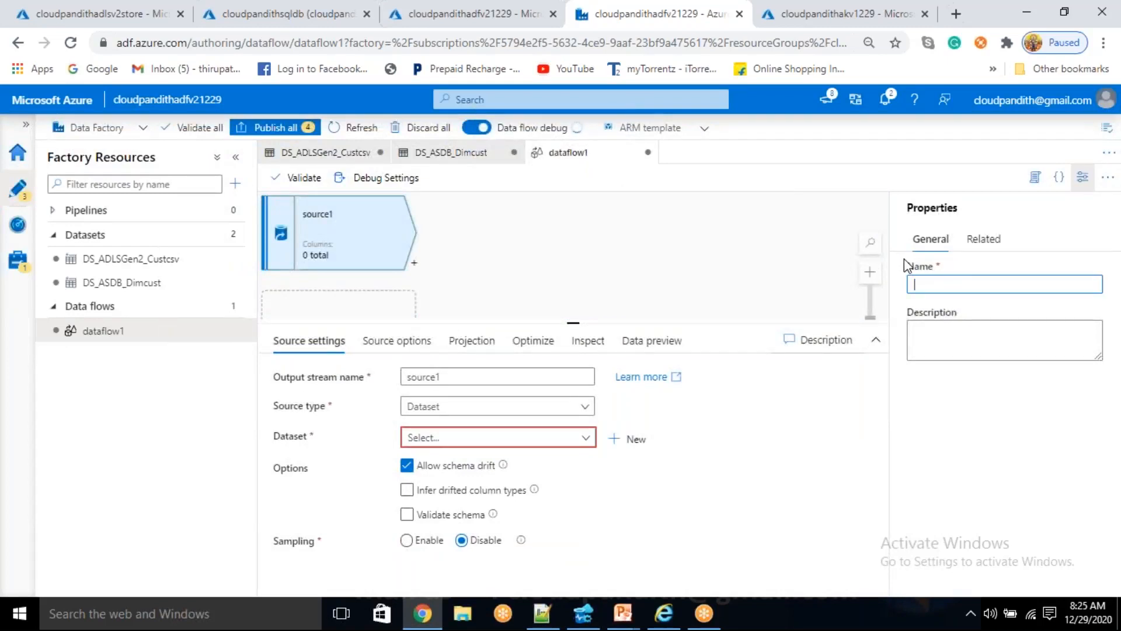
pyautogui.write('df_scd1')
pyautogui.click(1083, 177)
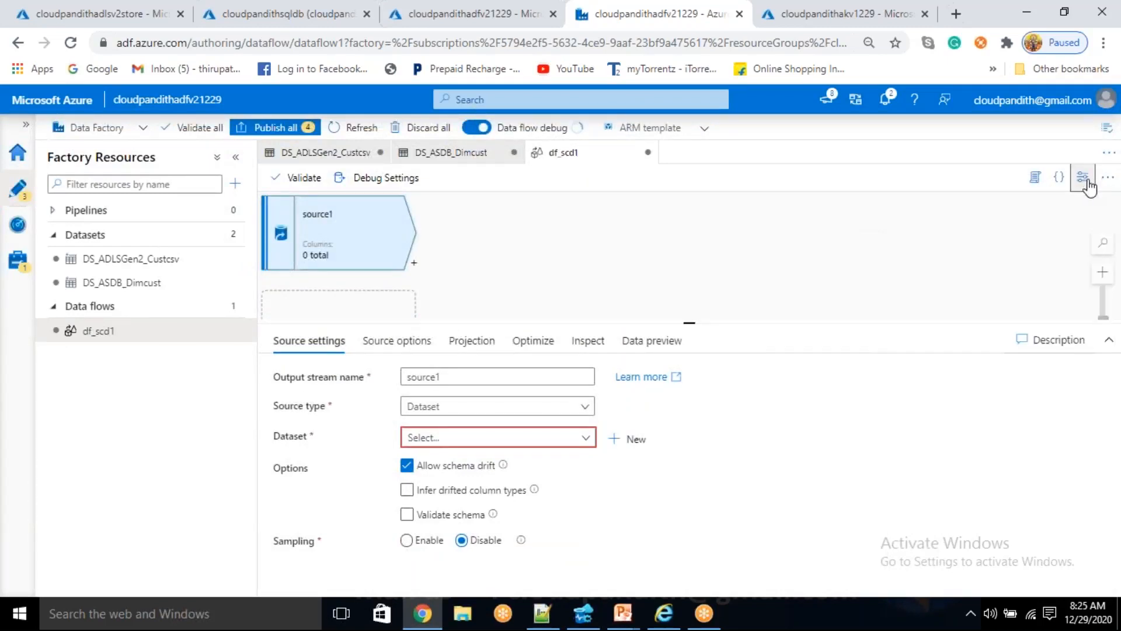
# - Name the source's output stream custcsv and select DS_ADLSGen2_Custcsv as its dataset
pyautogui.moveTo(444, 377); pyautogui.dragTo(376, 367)
pyautogui.press('BackSpace')
pyautogui.write('custcsv')
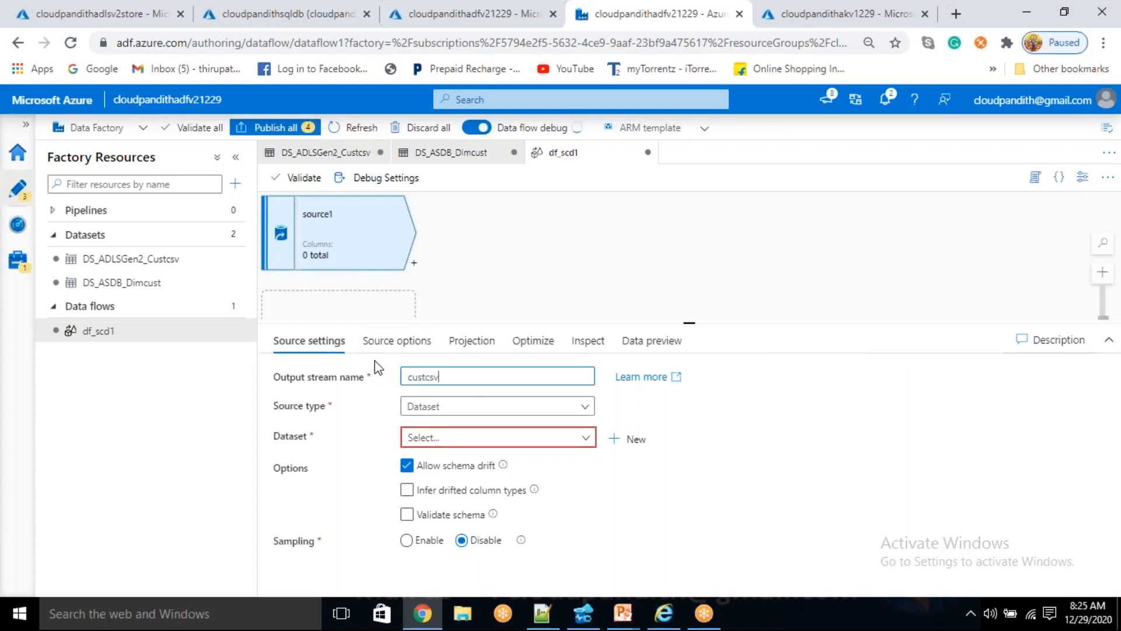
pyautogui.click(481, 438)
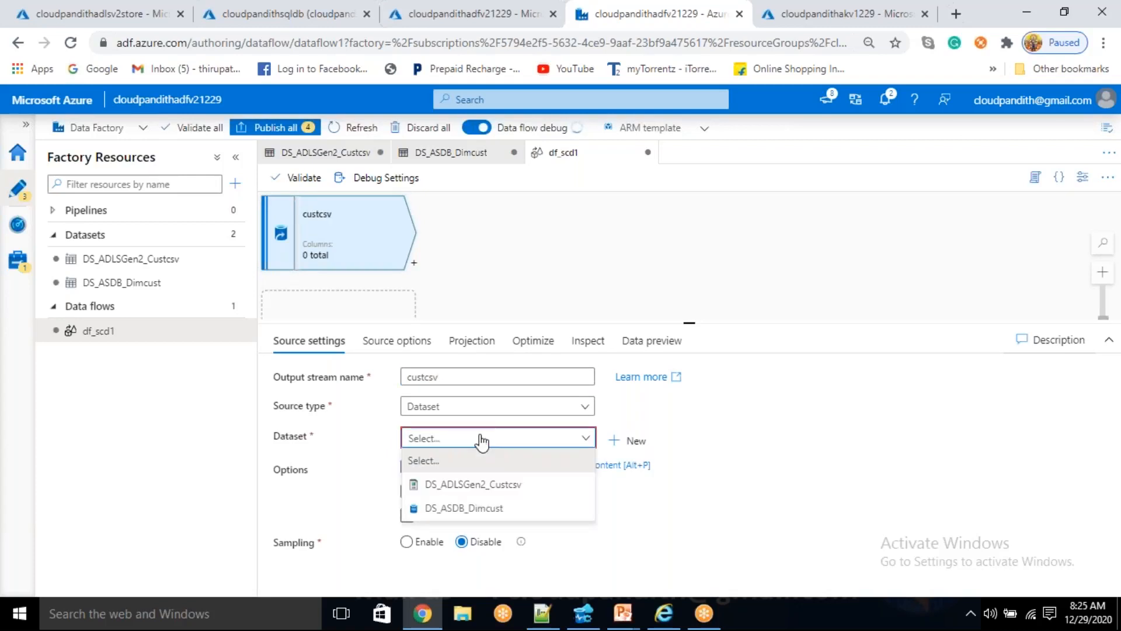
pyautogui.click(487, 485)
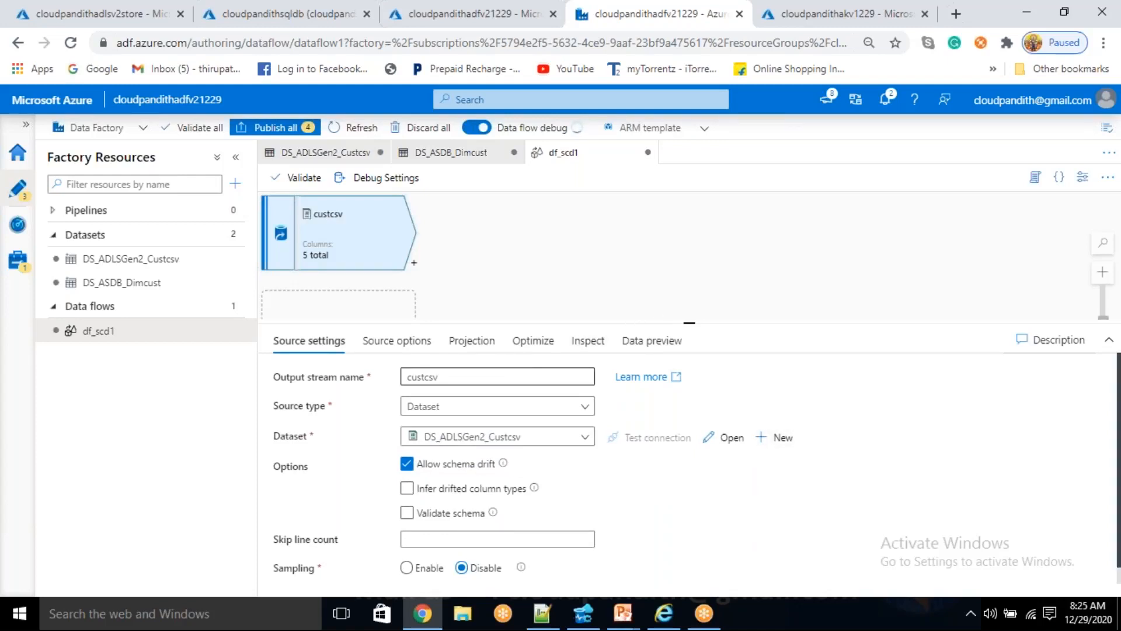
# - Import the projection of the custcsv source and set the Cust_ID column type to integer
pyautogui.click(491, 349)
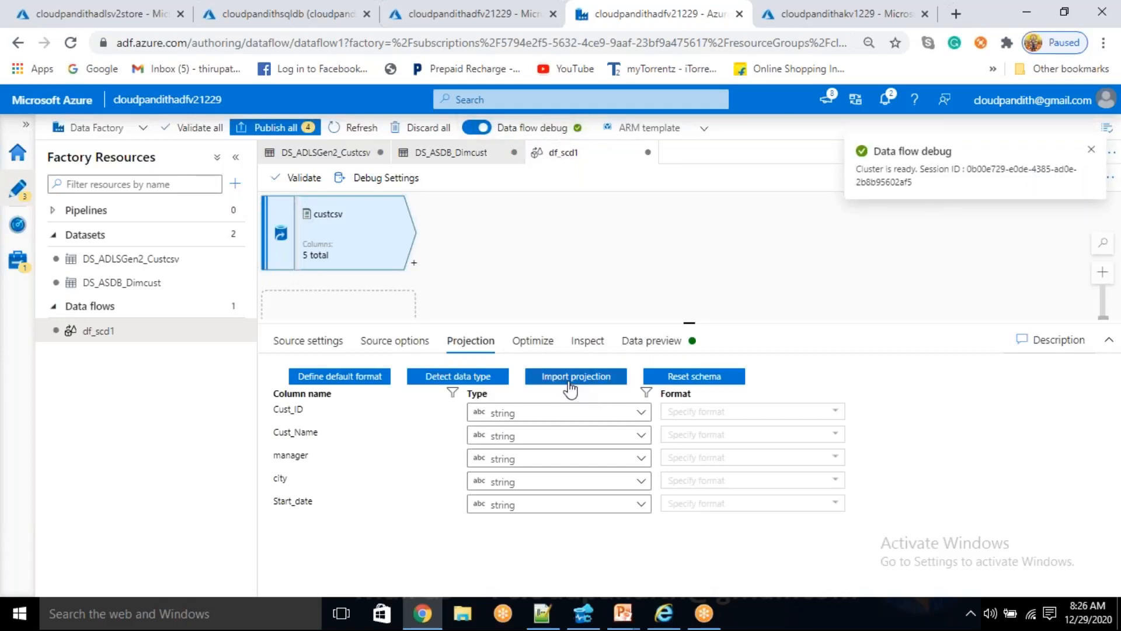
pyautogui.click(570, 383)
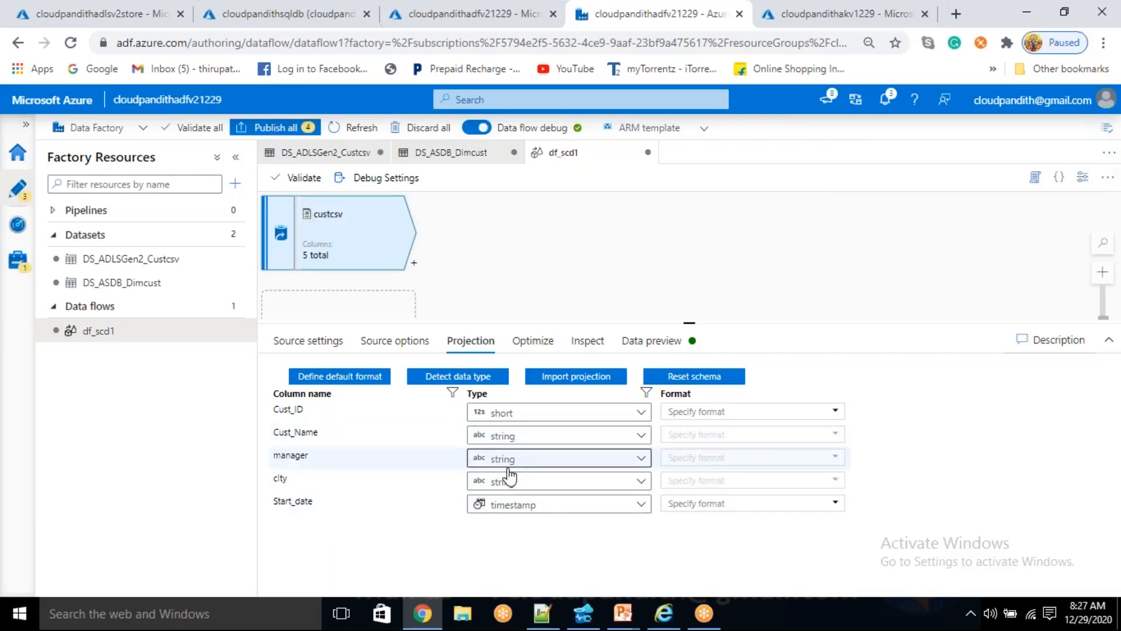
pyautogui.click(507, 416)
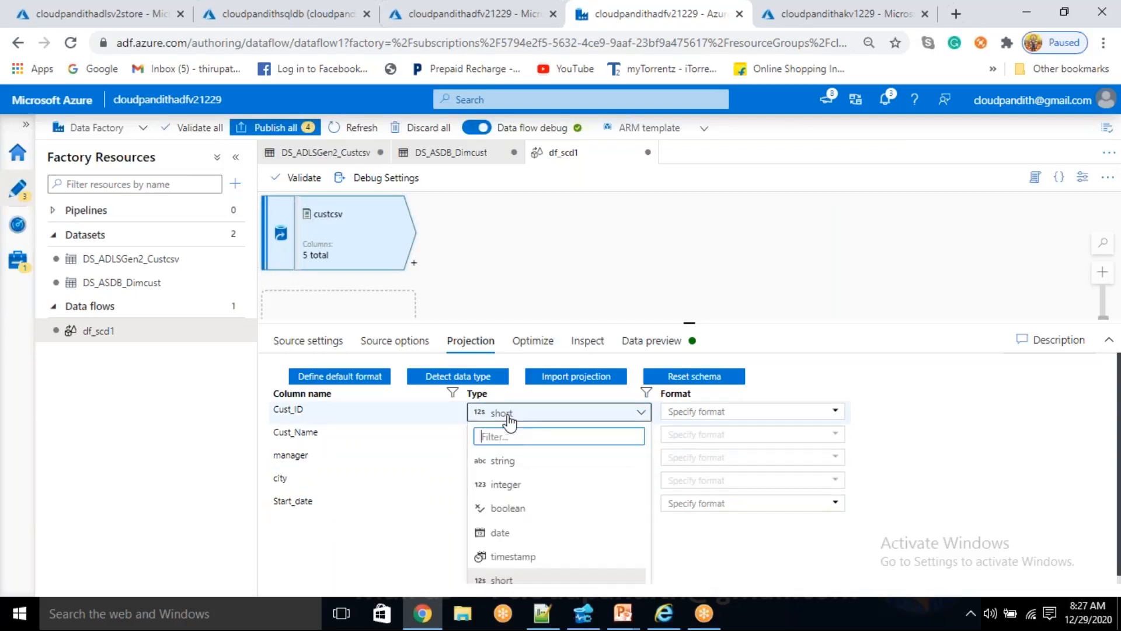
pyautogui.click(513, 484)
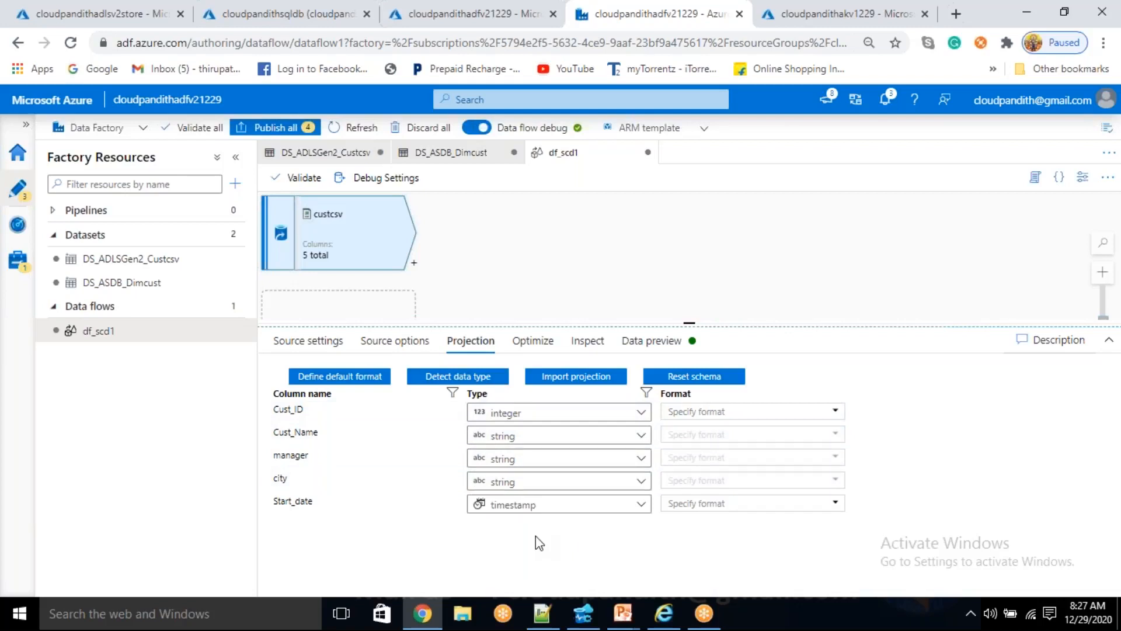
# - Refresh the data preview of the custcsv source to check its customer rows
pyautogui.click(651, 341)
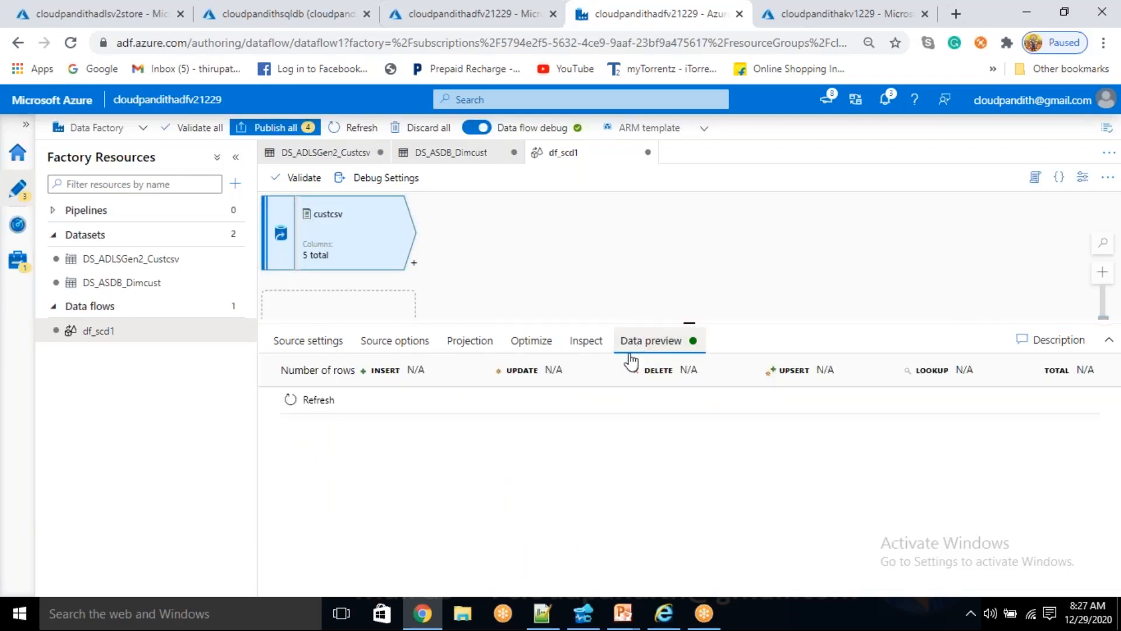
pyautogui.click(316, 409)
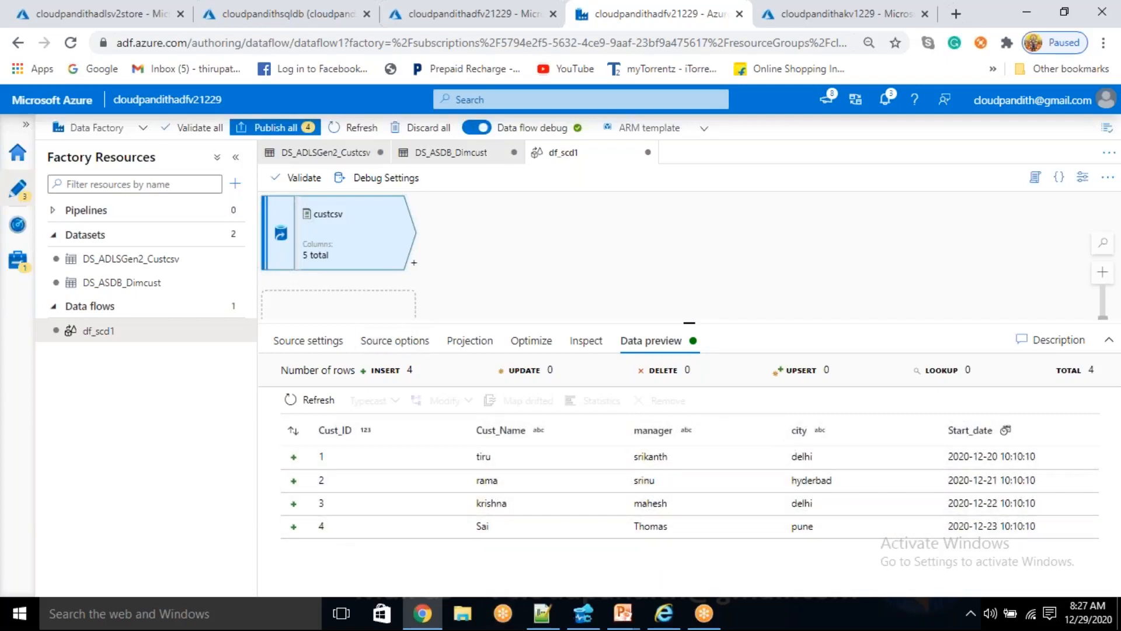
# - Add a Derived Column transformation after the custcsv source
pyautogui.click(414, 263)
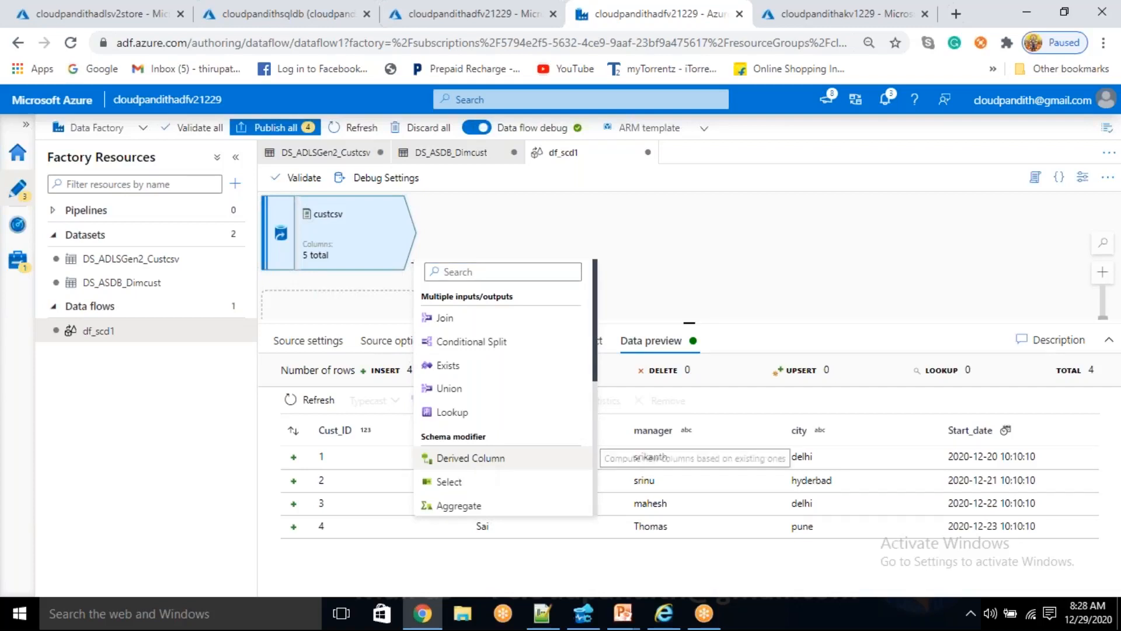
pyautogui.click(483, 459)
pyautogui.click(494, 224)
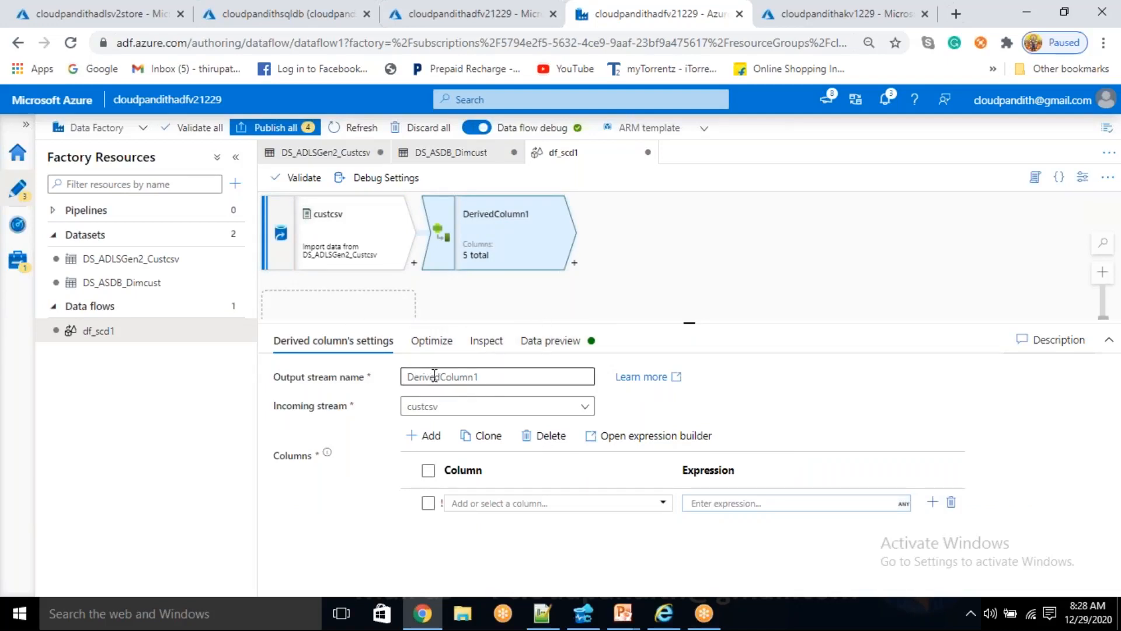
# - Name the derived column transformation's output stream GenerateHashusingmd5
pyautogui.moveTo(480, 376); pyautogui.dragTo(397, 373)
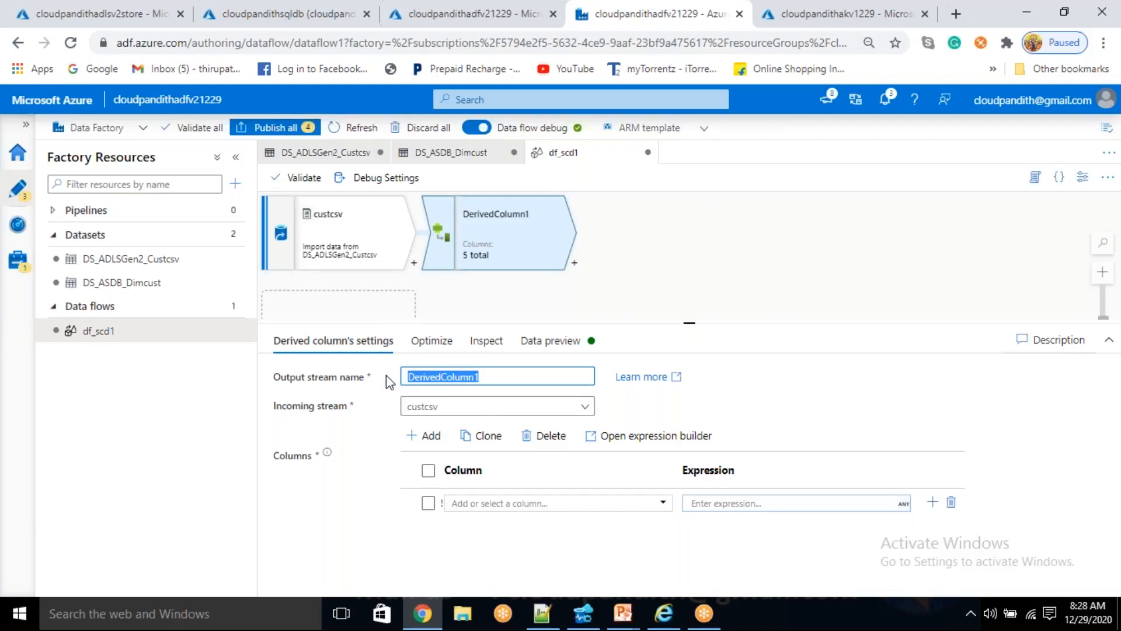
pyautogui.press('BackSpace')
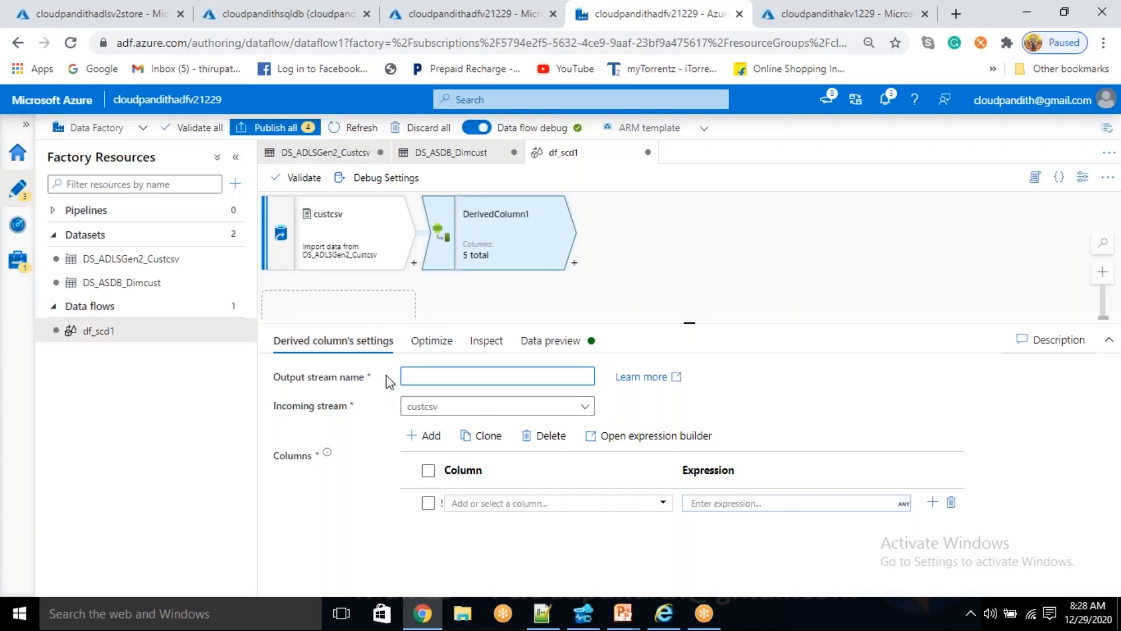
pyautogui.write('GenerateHashusingmd5')
pyautogui.moveTo(513, 377); pyautogui.dragTo(491, 378)
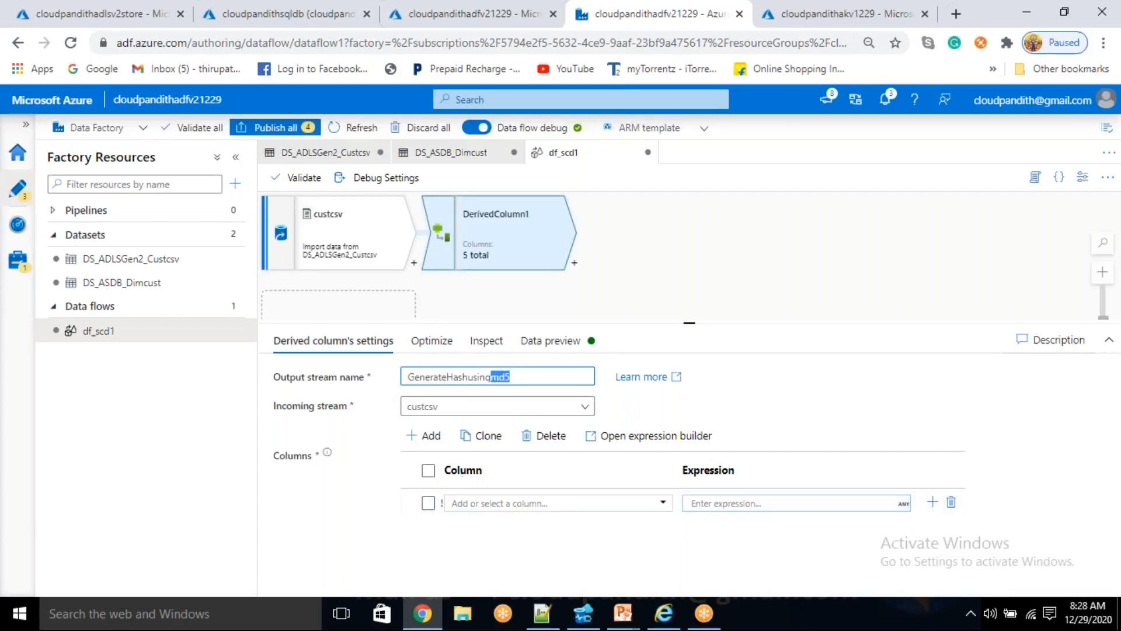
# - Check the dim_cust column names in Azure Data Studio, then return to the data flow and name the derived column cust_surr_key
pyautogui.click(463, 504)
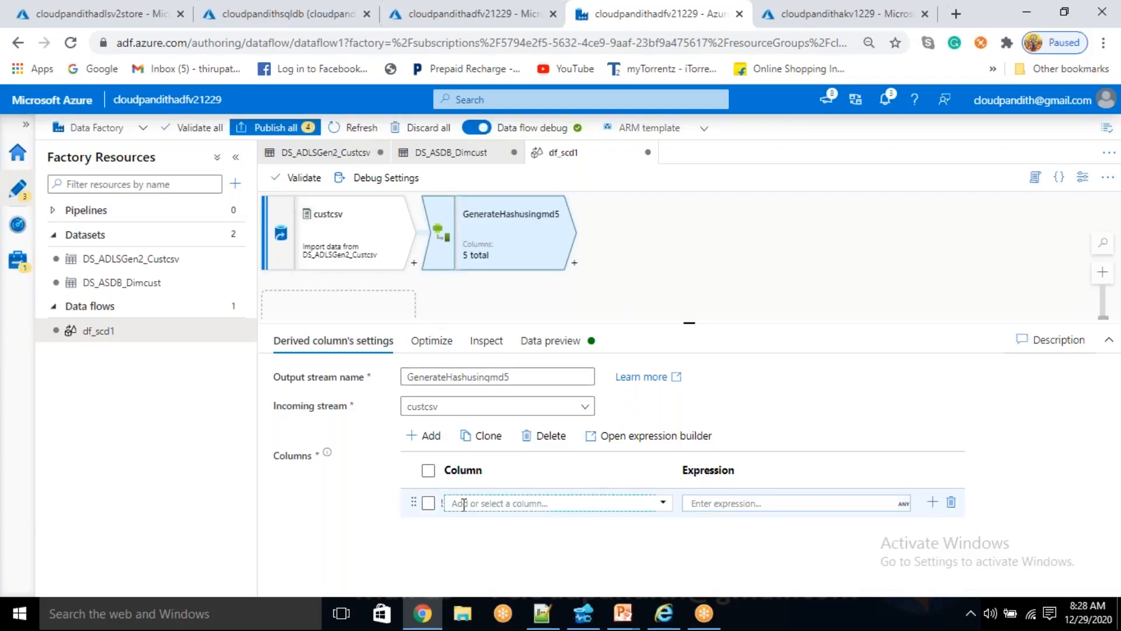
pyautogui.click(584, 613)
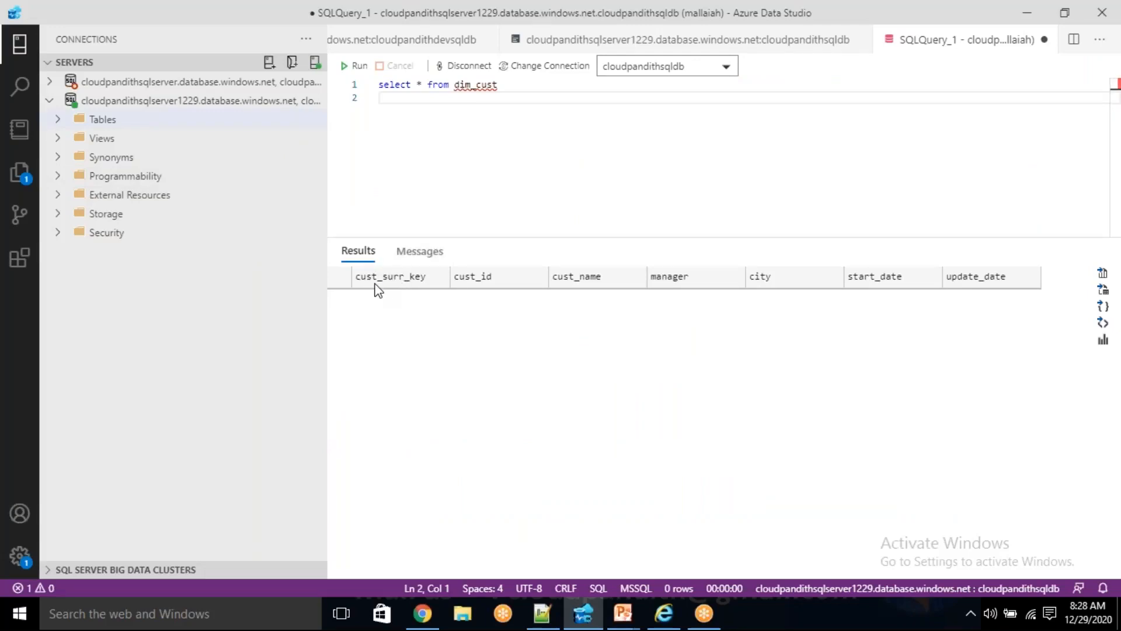
pyautogui.click(422, 613)
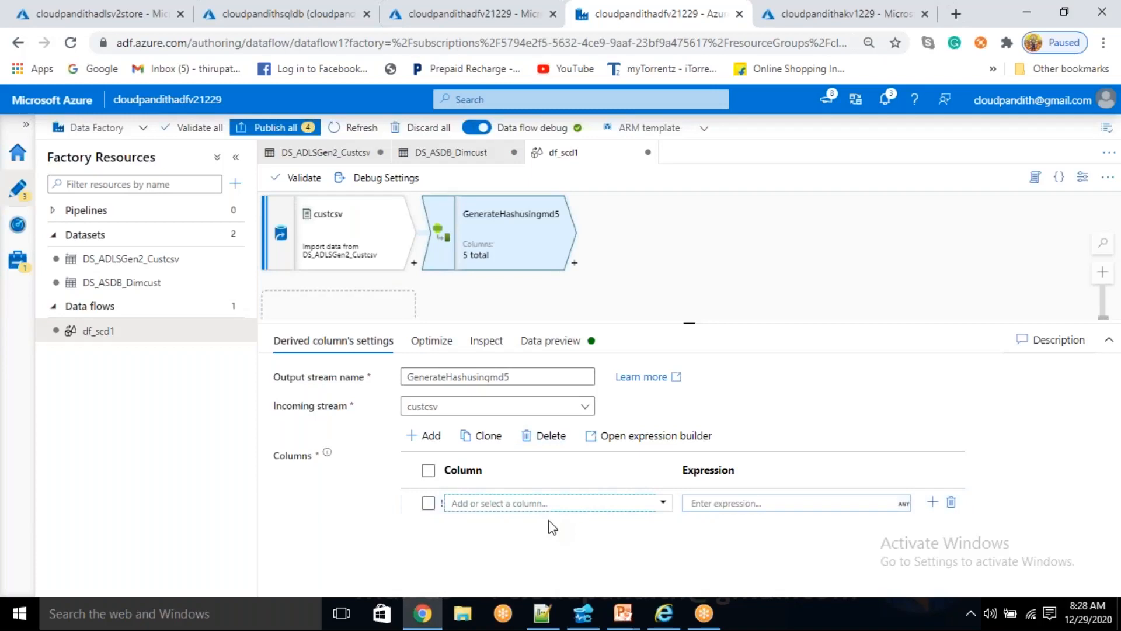
pyautogui.write('cust_sum')
pyautogui.write('_key')
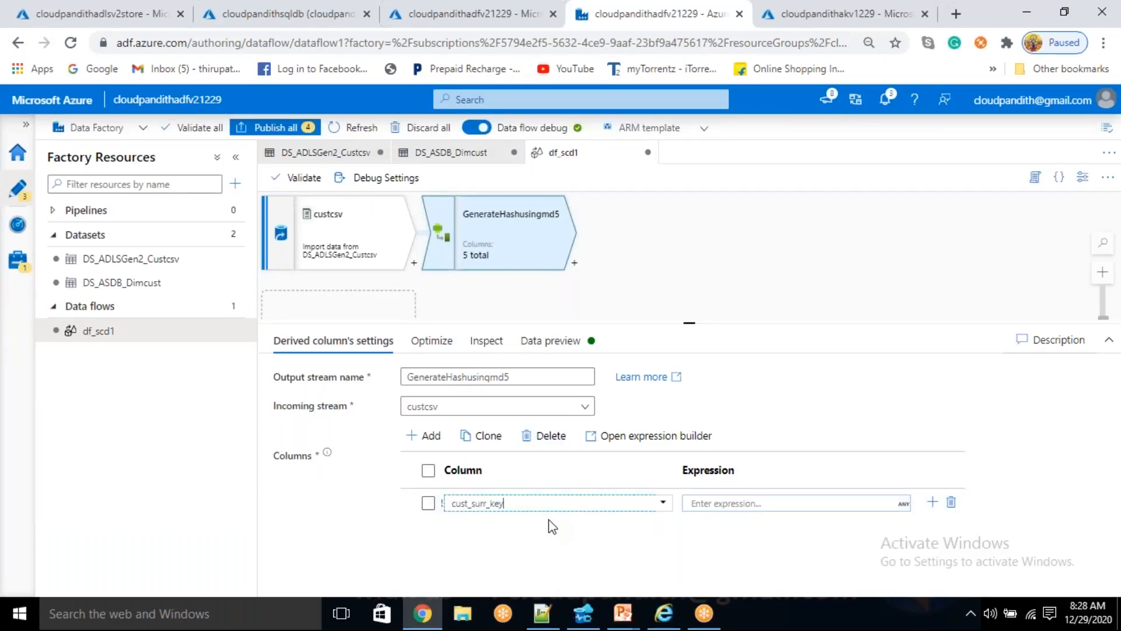
# - Open the expression builder for the cust_surr_key column and insert the md5 function into its expression
pyautogui.click(718, 503)
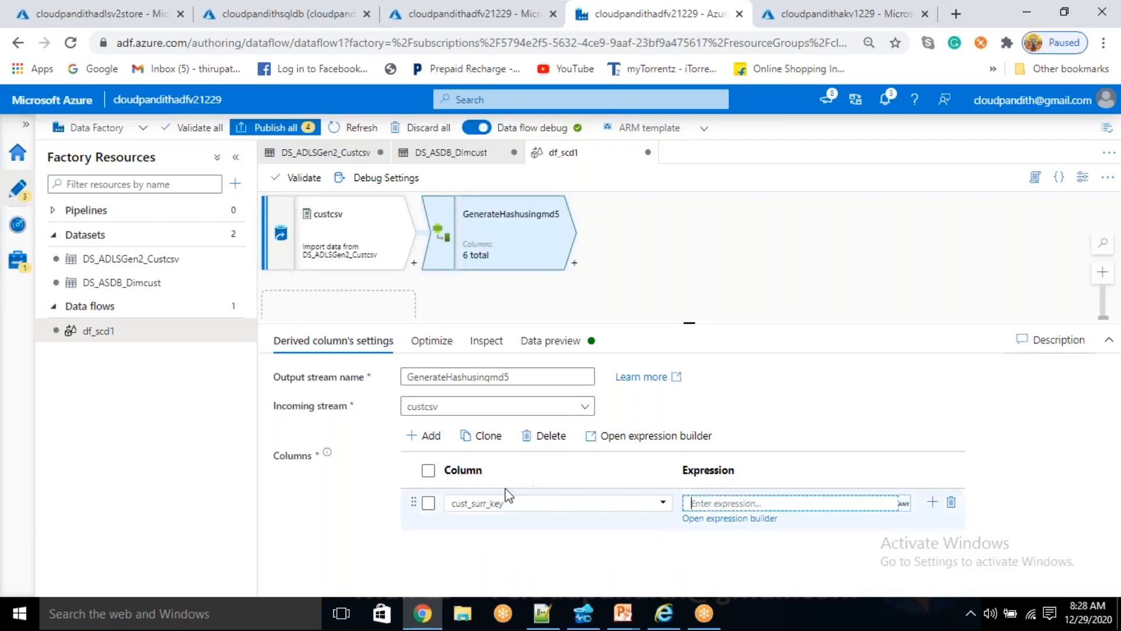
pyautogui.click(726, 519)
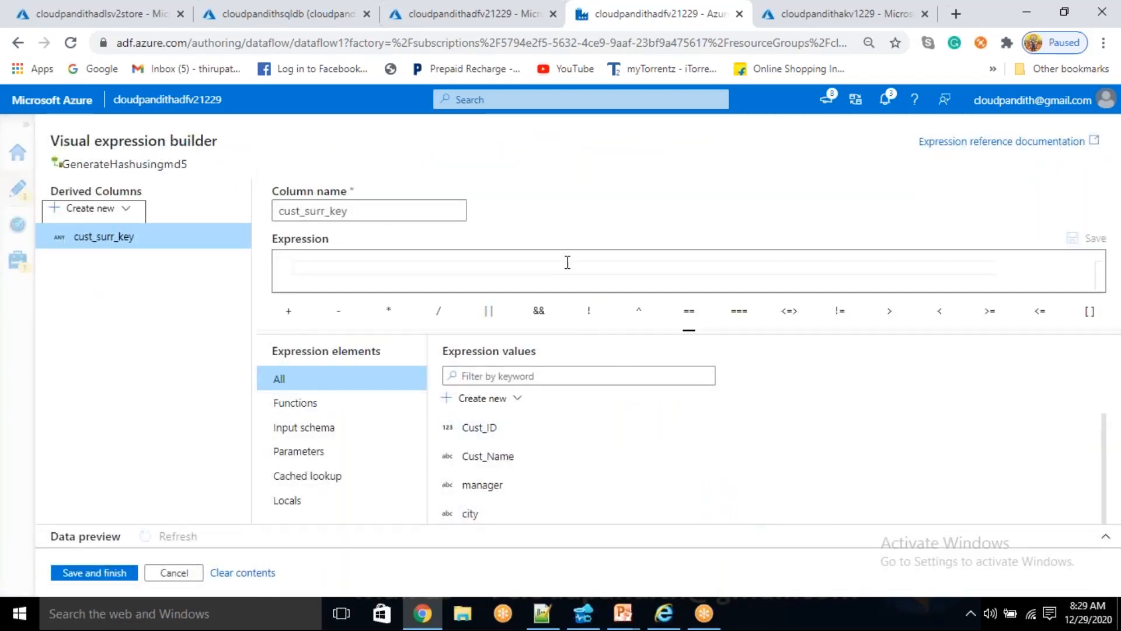
pyautogui.click(549, 270)
pyautogui.write('md5')
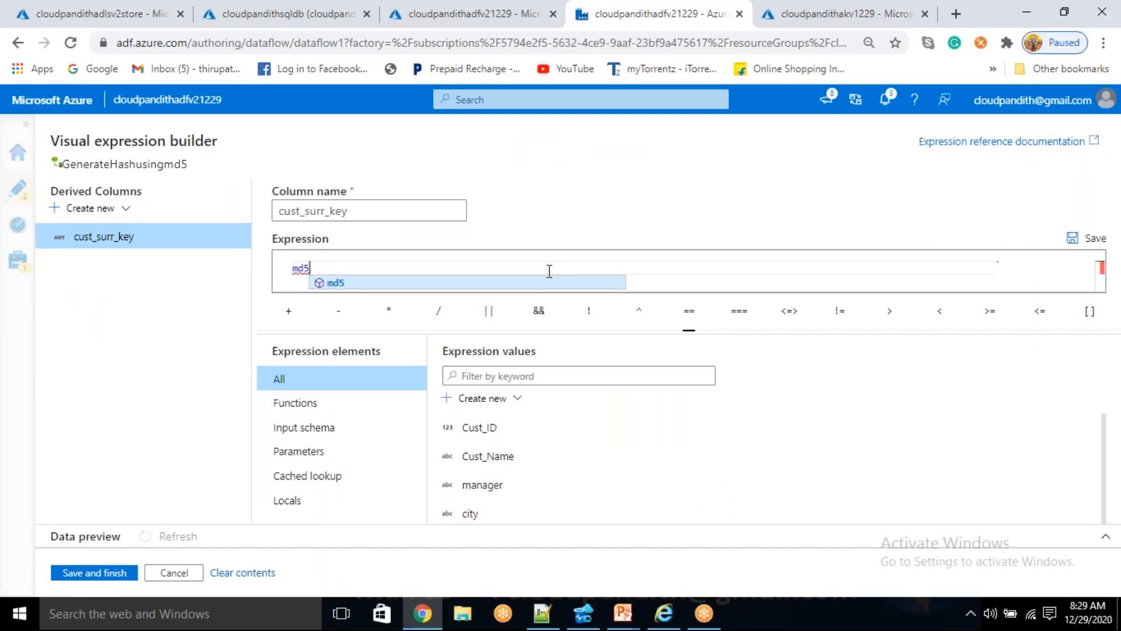
pyautogui.click(342, 283)
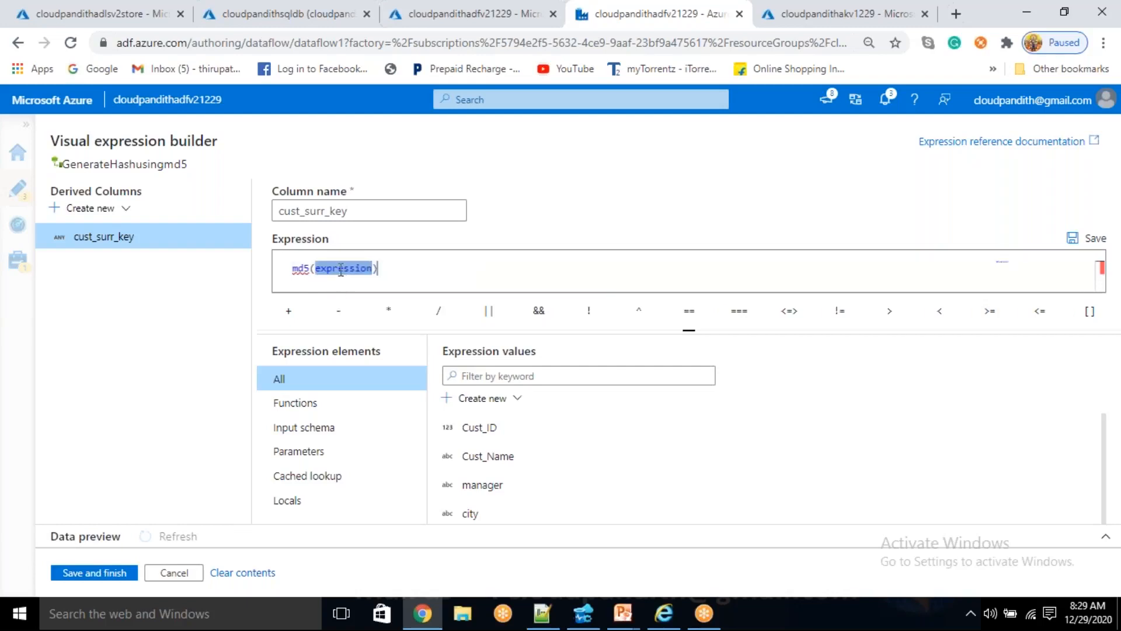
pyautogui.moveTo(306, 268)
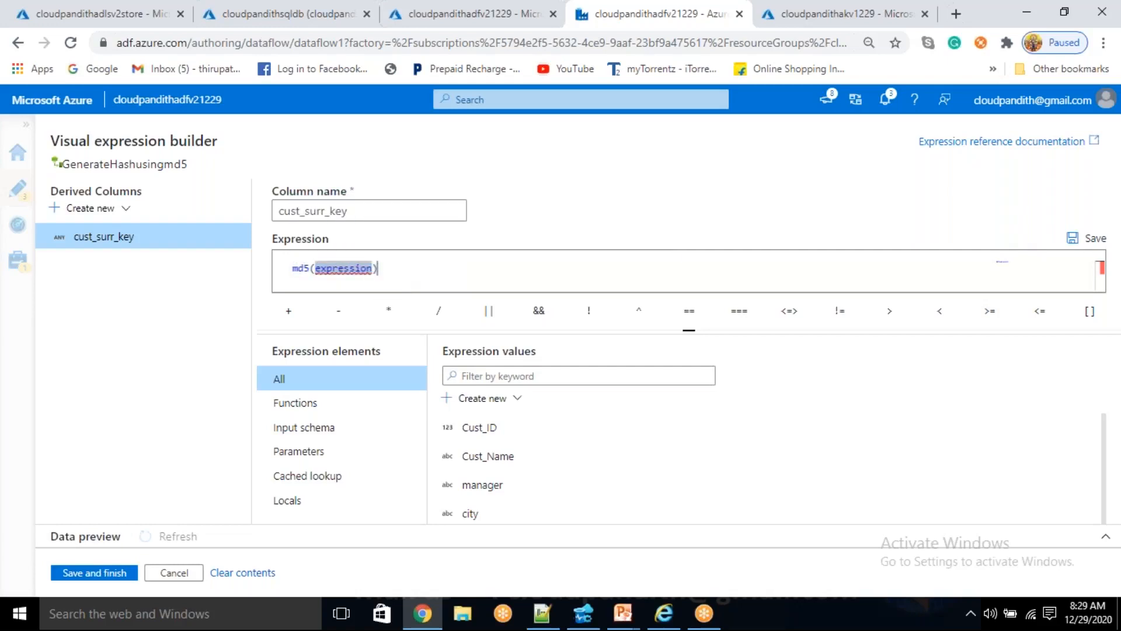
pyautogui.click(405, 267)
# - Check the DIM_CUST table definition in Azure Data Studio and Notepad++, then return to the expression builder in the browser
pyautogui.click(583, 620)
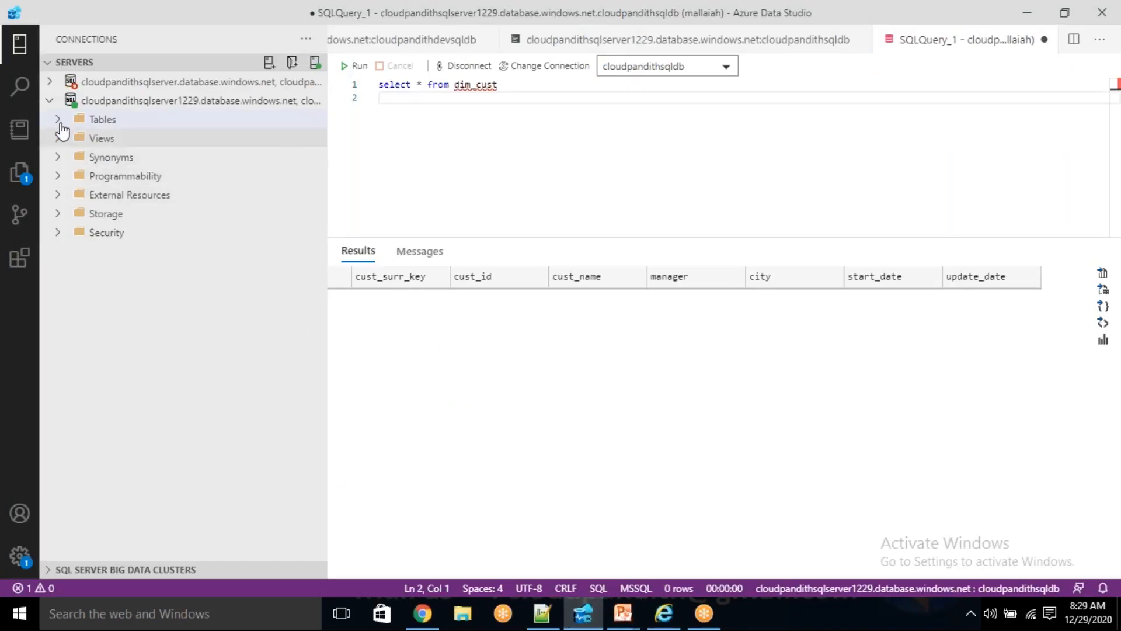
pyautogui.click(58, 121)
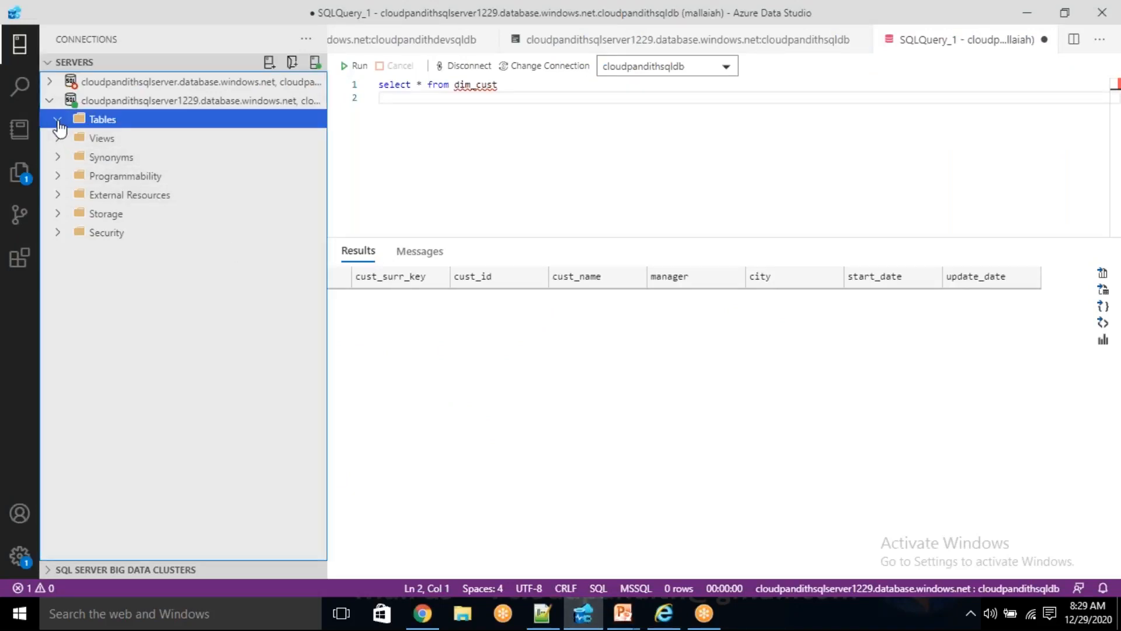
pyautogui.click(58, 121)
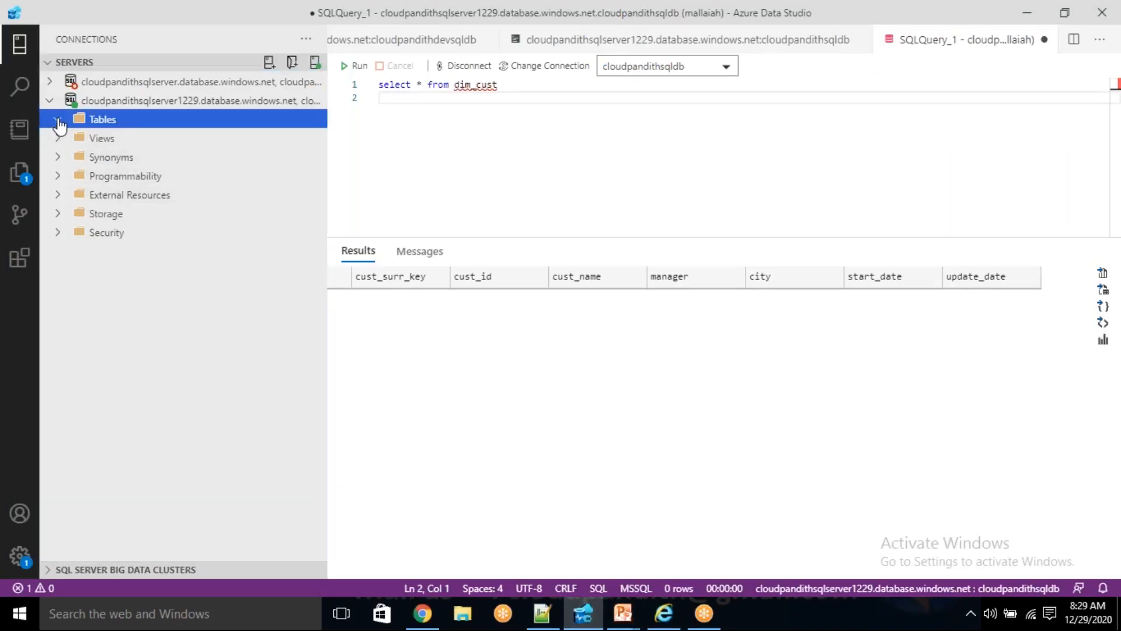
pyautogui.click(542, 613)
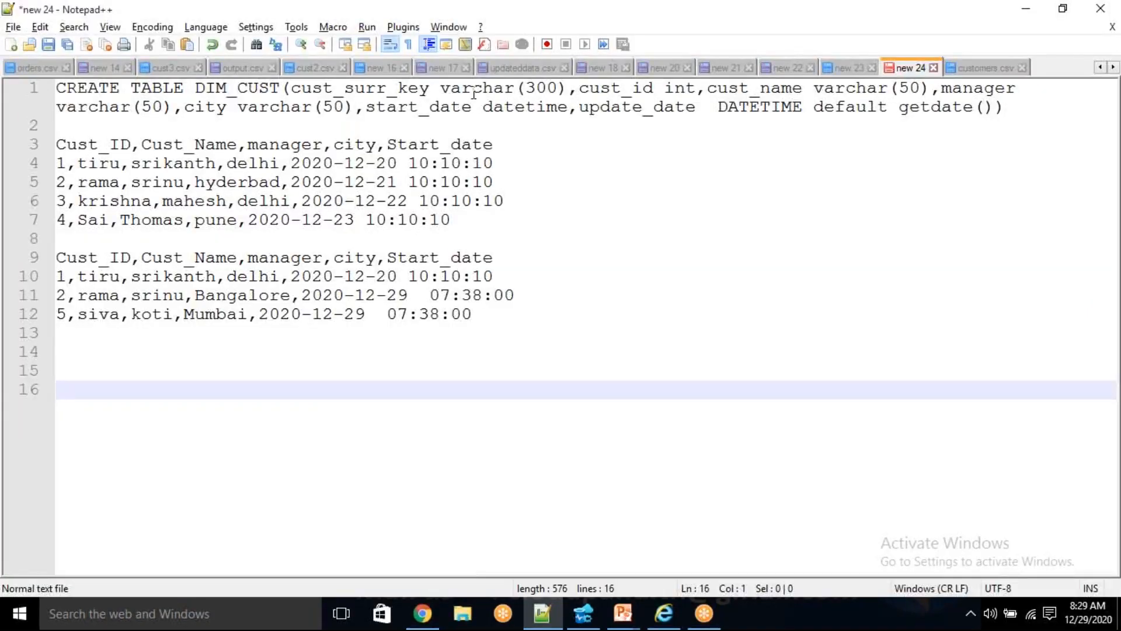
pyautogui.click(583, 613)
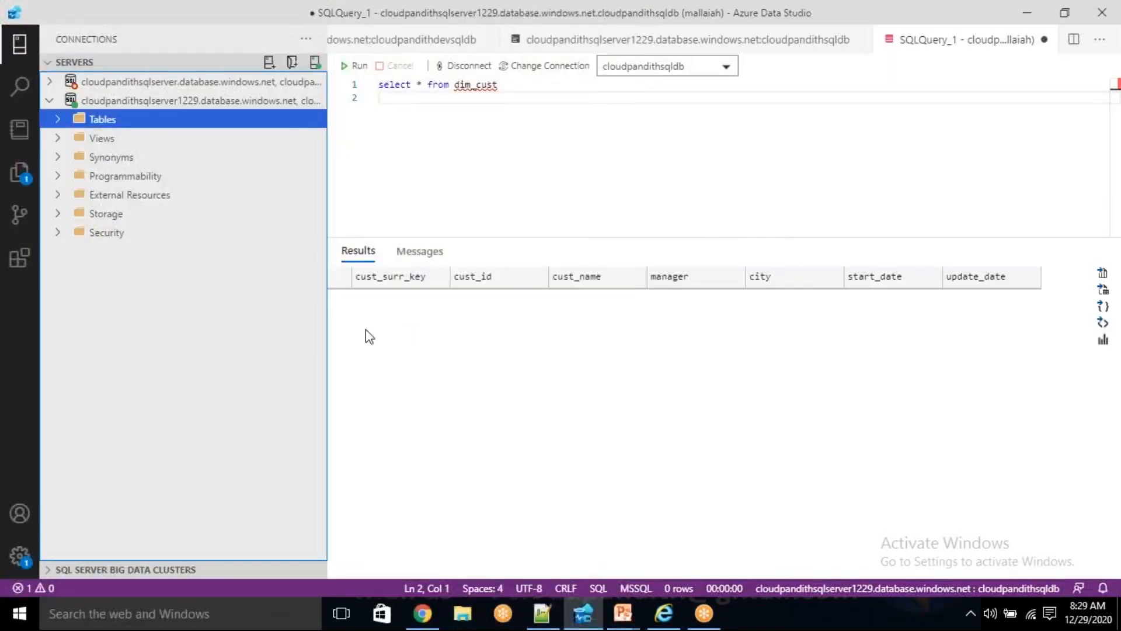
pyautogui.click(423, 613)
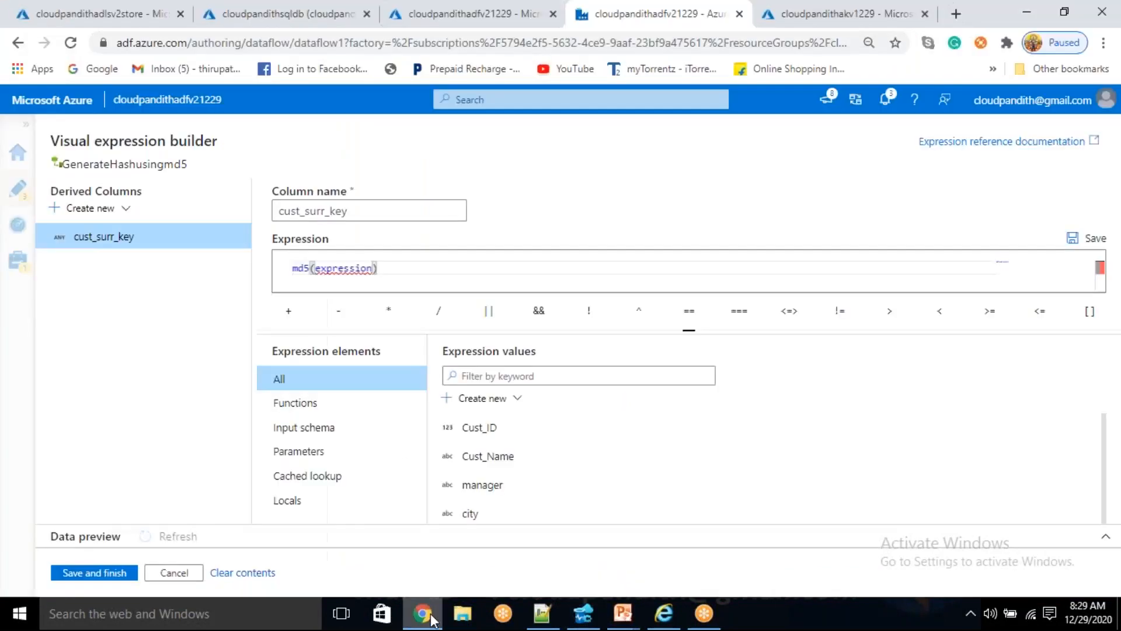
# - Clear the md5 expression of cust_surr_key and look up the function suggestions for sh
pyautogui.doubleClick(323, 268)
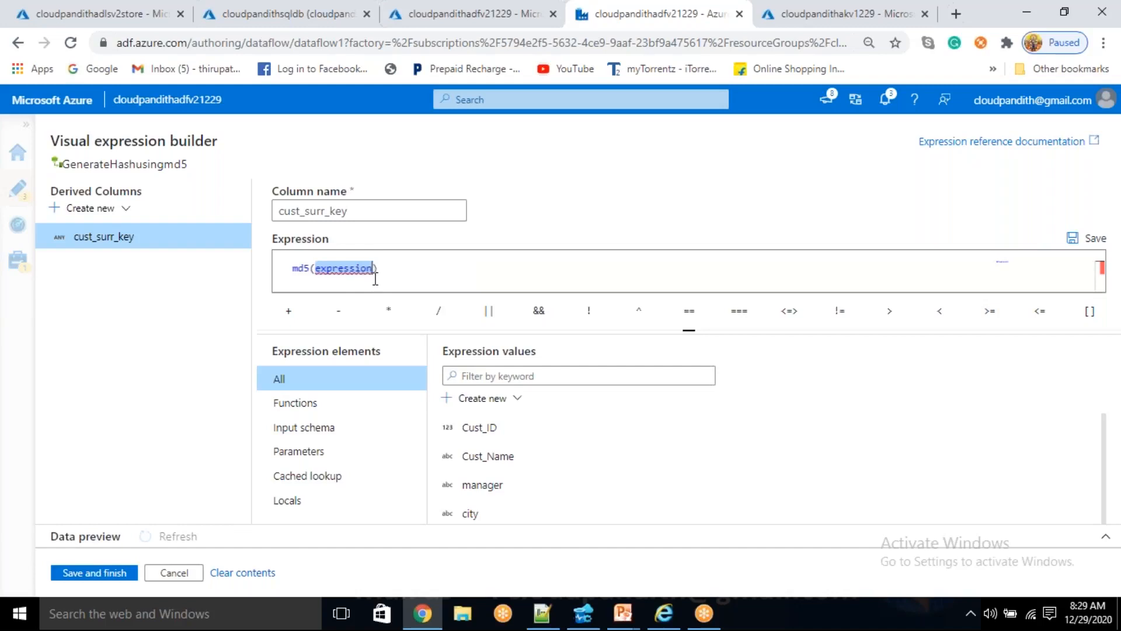
pyautogui.moveTo(381, 269); pyautogui.dragTo(285, 280)
pyautogui.press('BackSpace')
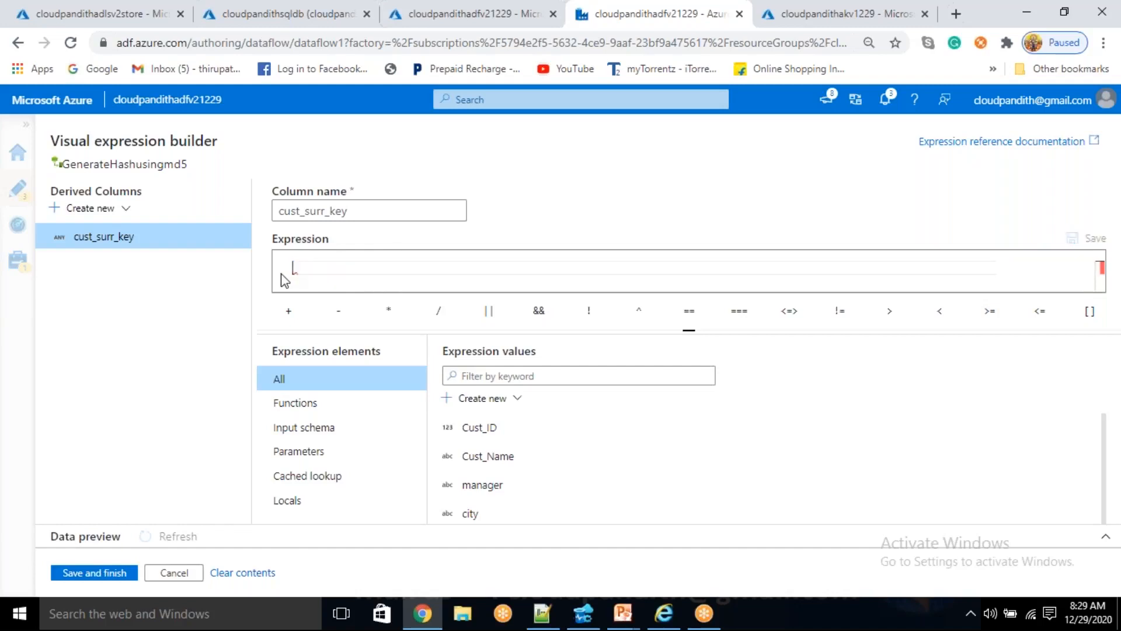
pyautogui.write('sh')
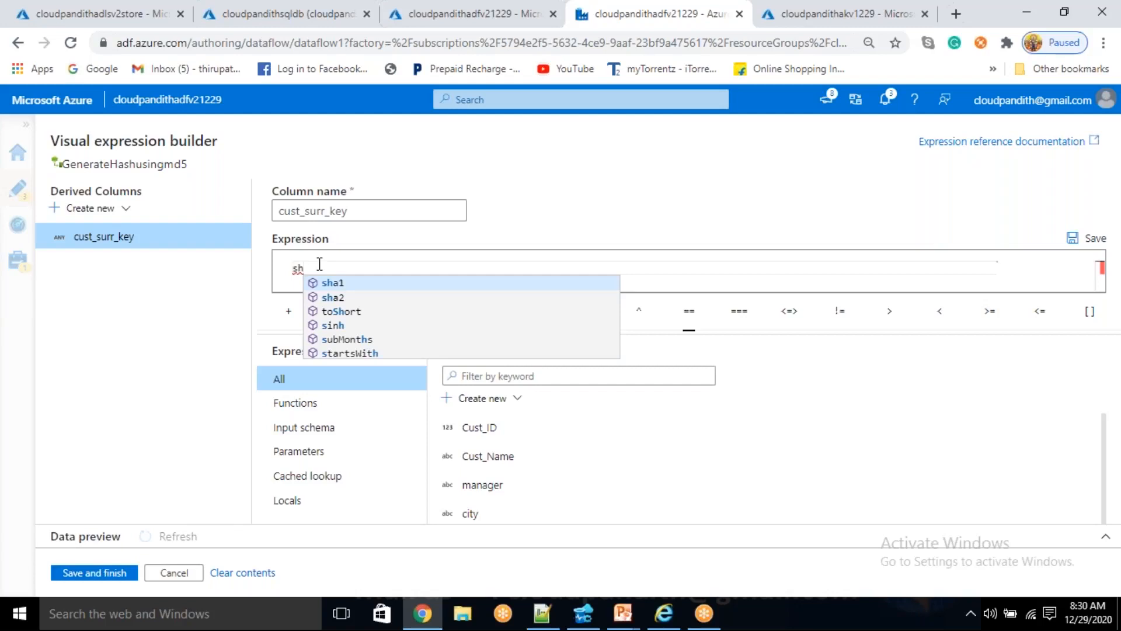
pyautogui.press('BackSpace')
pyautogui.press('BackSpace')
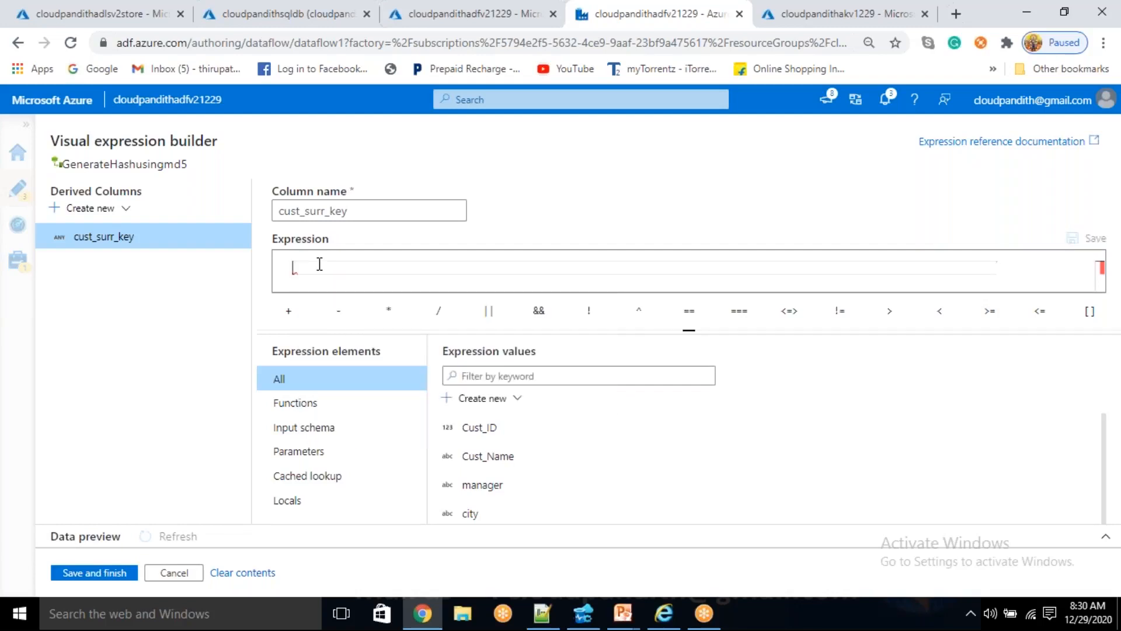
pyautogui.write('md5')
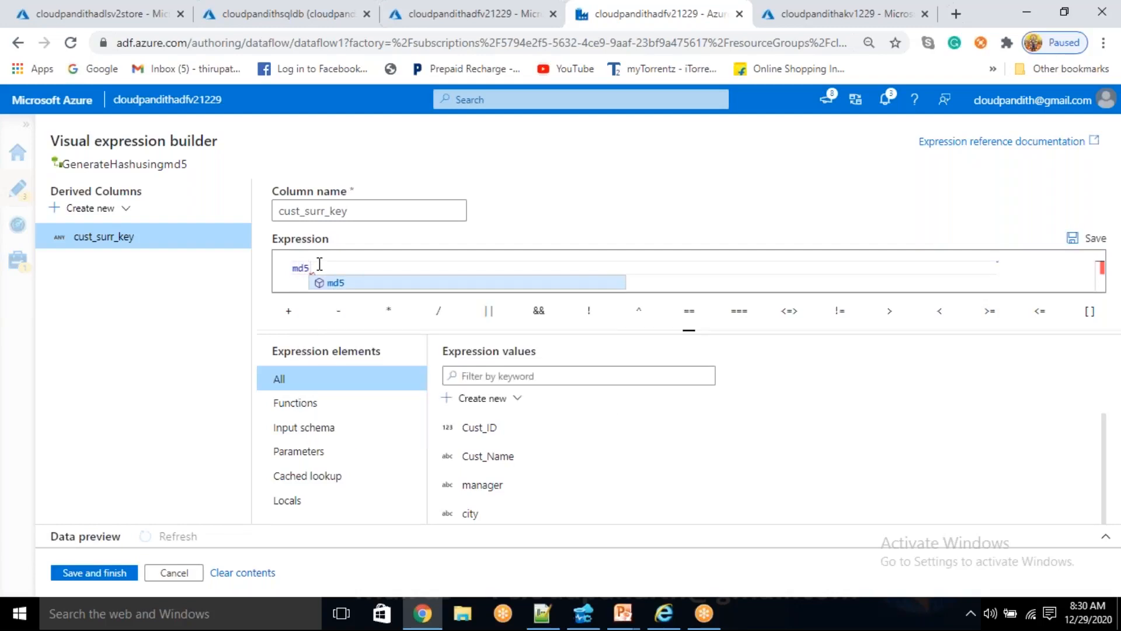
pyautogui.click(348, 283)
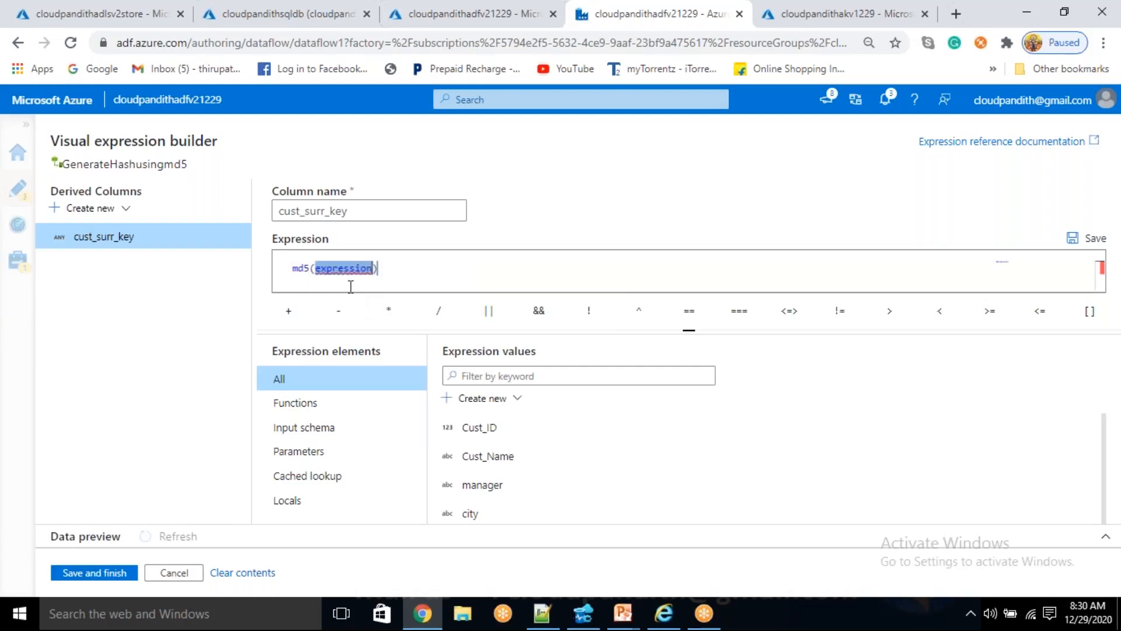
pyautogui.press('BackSpace')
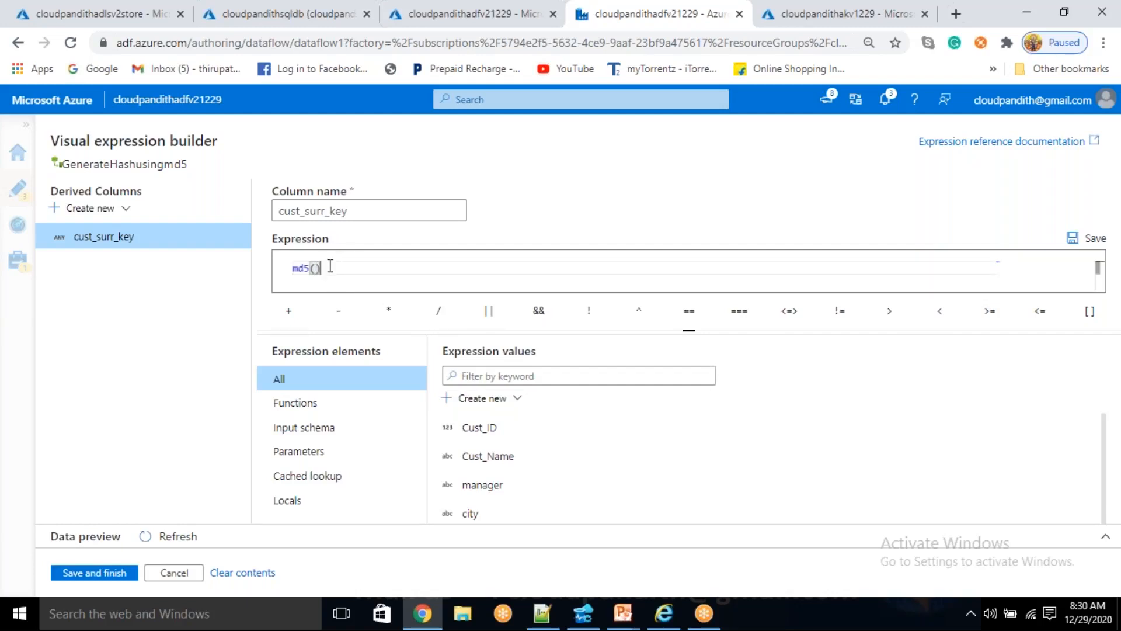
pyautogui.press('BackSpace')
pyautogui.press('BackSpace')
pyautogui.press('BackSpace')
pyautogui.press('BackSpace')
pyautogui.press('BackSpace')
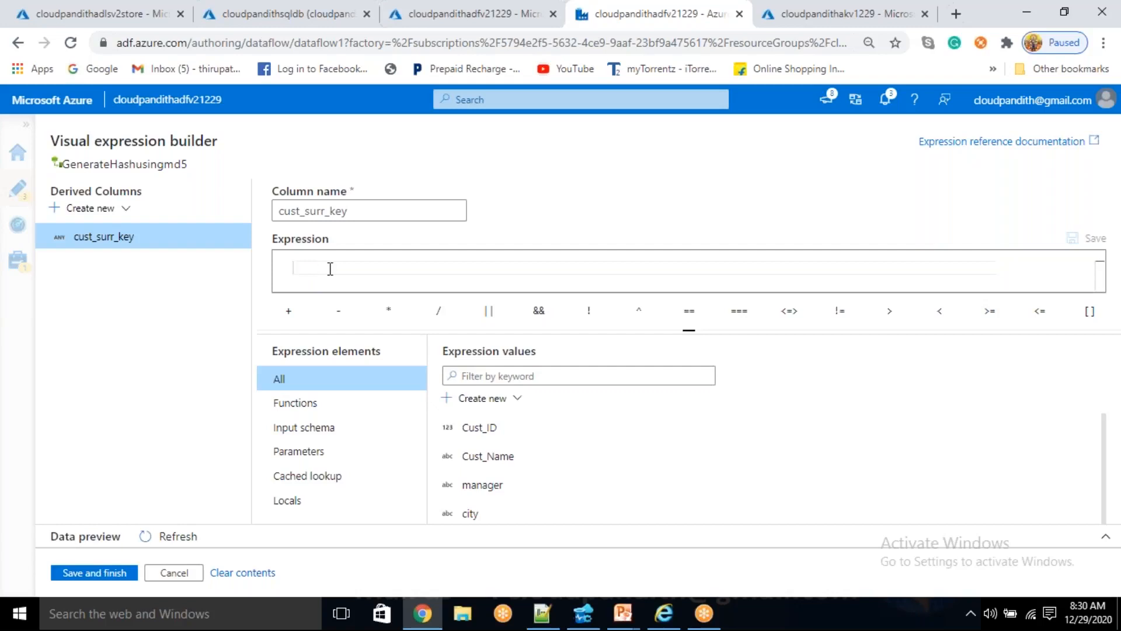
# - Insert the md5 function in the cust_surr_key expression and nest an empty concat function inside its parentheses
pyautogui.write('md5')
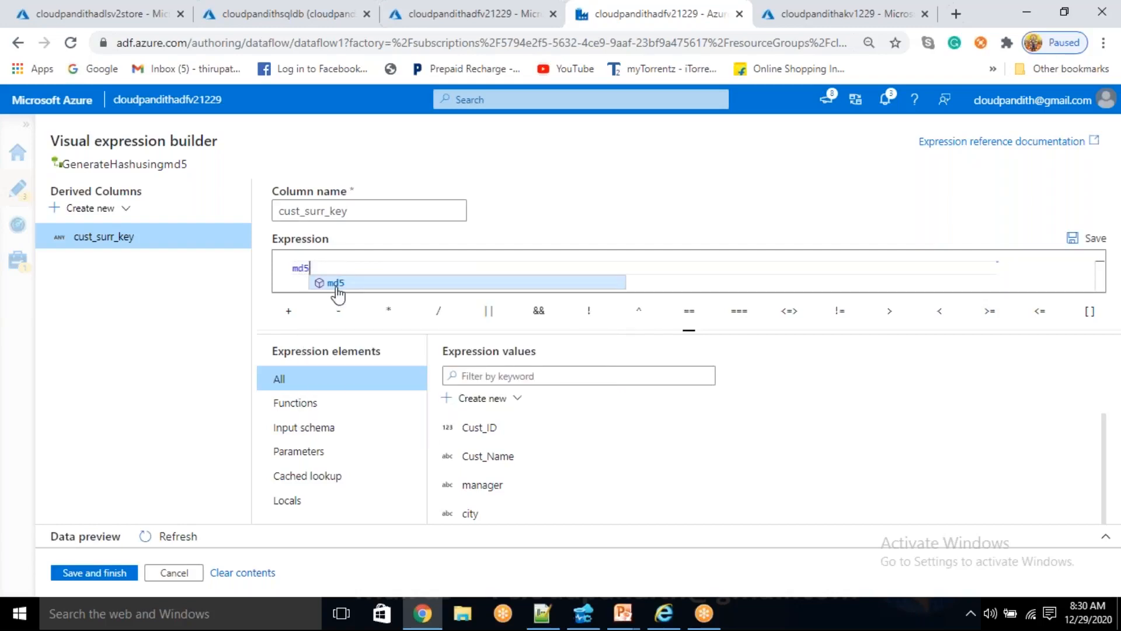
pyautogui.click(336, 283)
pyautogui.press('BackSpace')
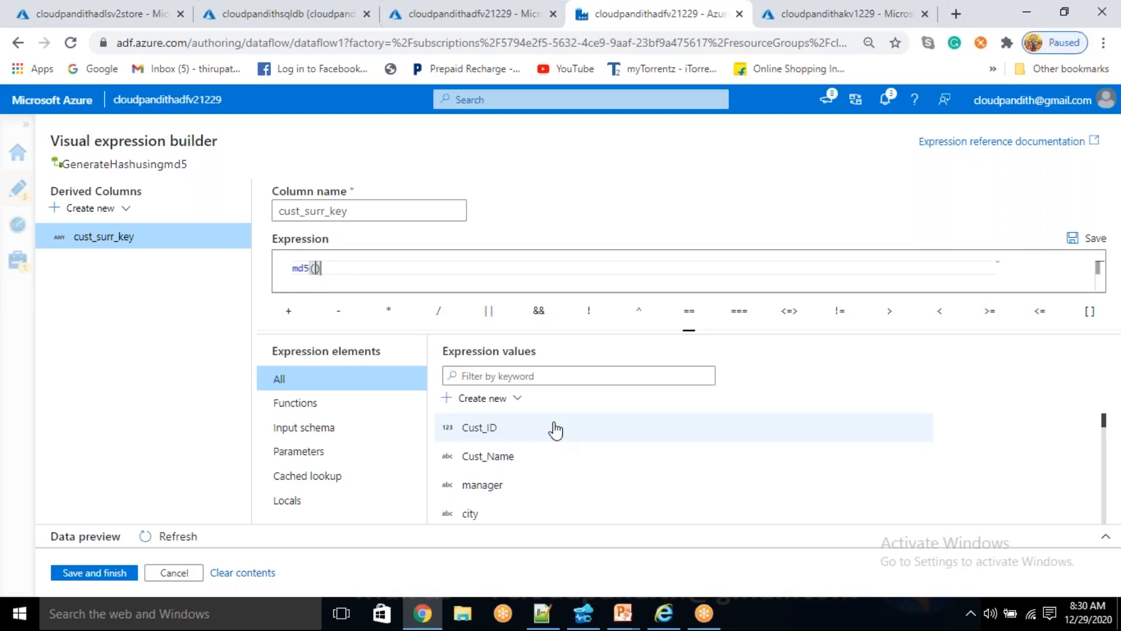
pyautogui.click(577, 377)
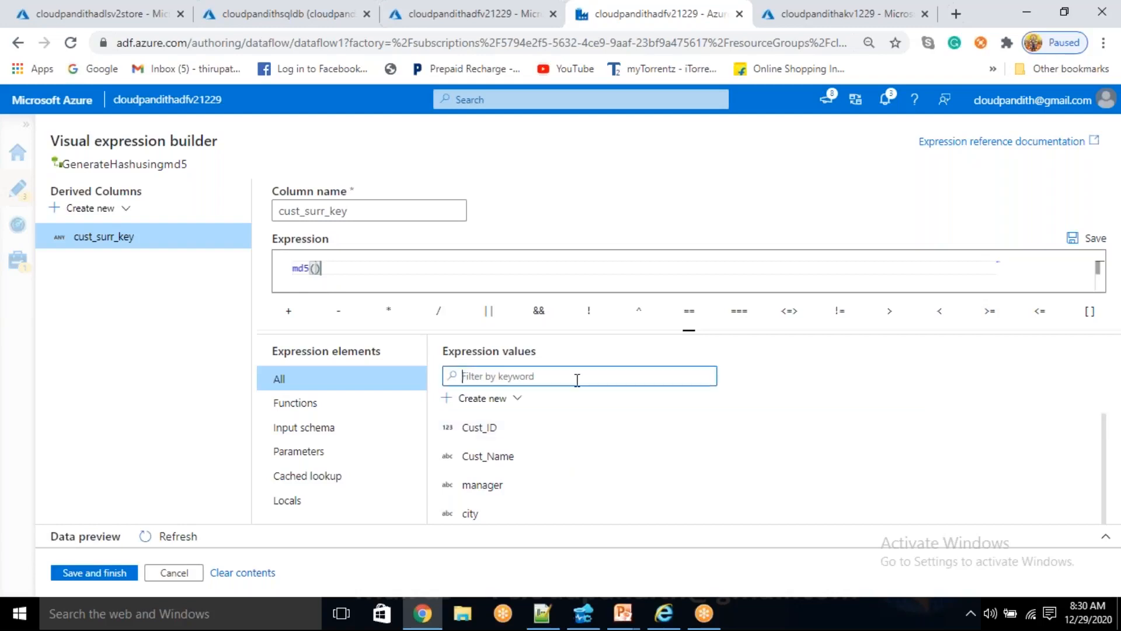
pyautogui.write('concat')
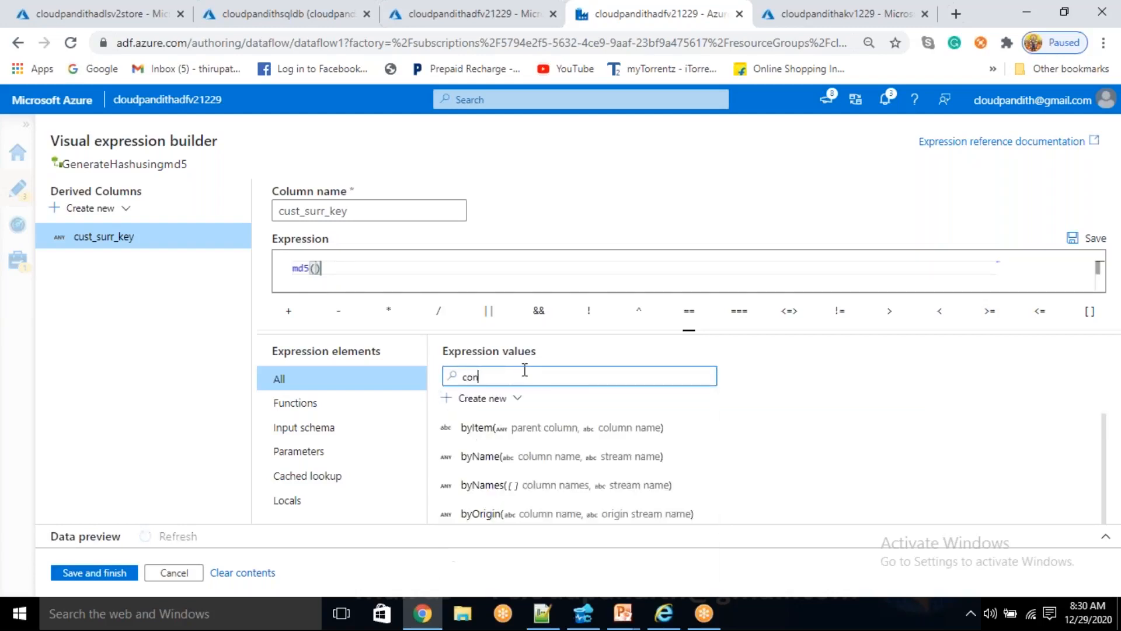
pyautogui.click(497, 431)
pyautogui.moveTo(513, 380); pyautogui.dragTo(449, 381)
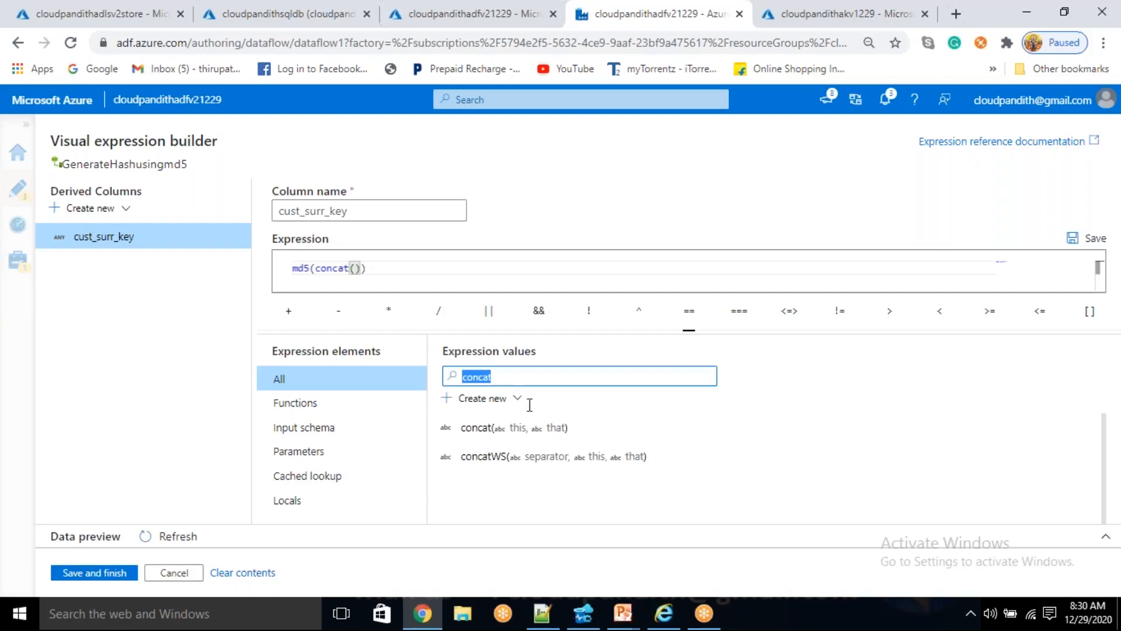
pyautogui.press('BackSpace')
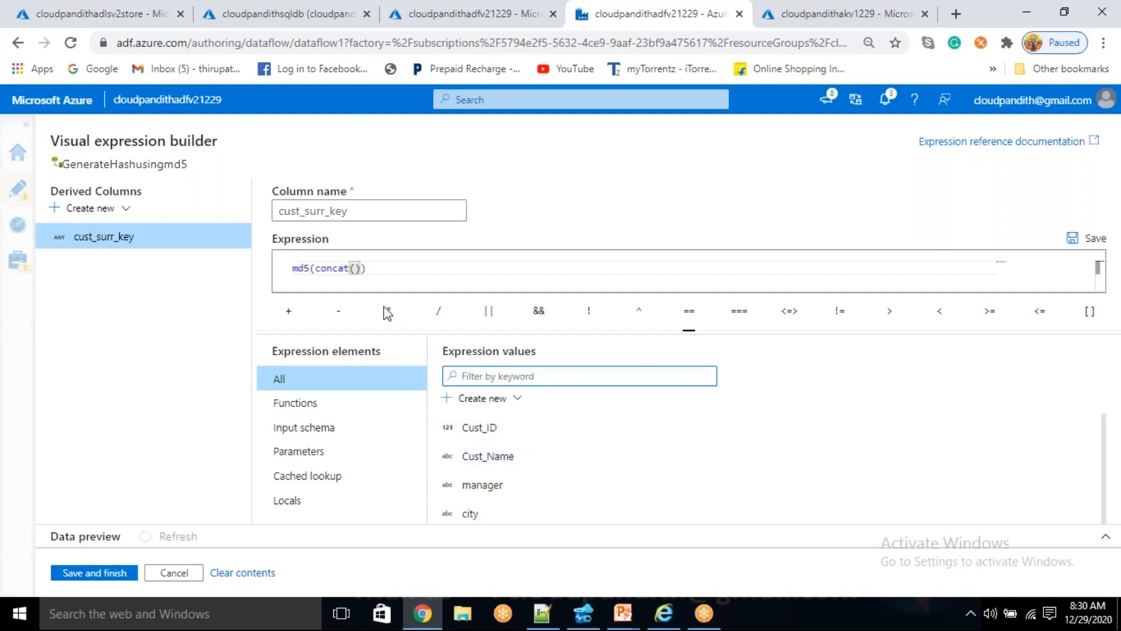
# - Add Cust_ID, Cust_Name, manager, city and Start_date as comma-separated arguments of the concat function
pyautogui.click(501, 433)
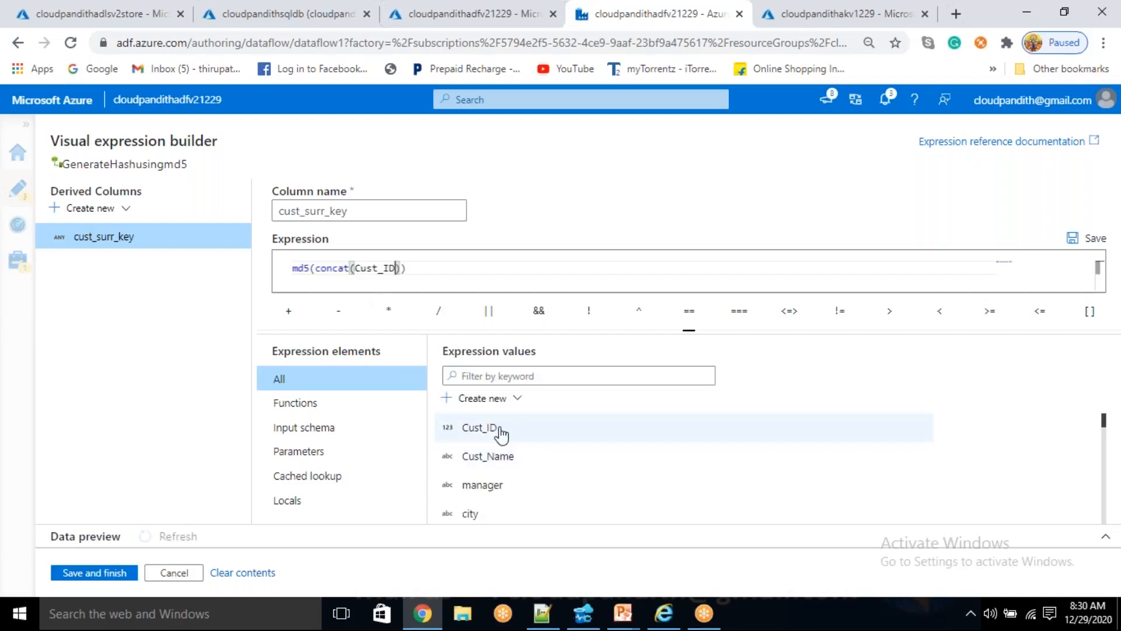
pyautogui.write(',')
pyautogui.click(495, 457)
pyautogui.write(',')
pyautogui.click(487, 493)
pyautogui.write(',')
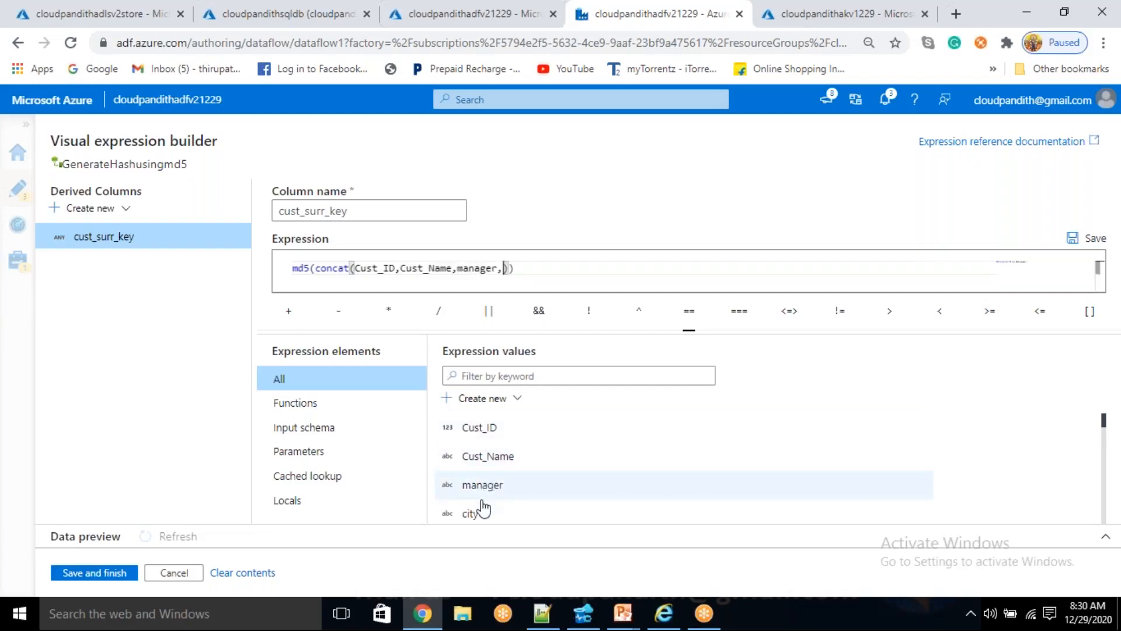
pyautogui.click(475, 514)
pyautogui.scroll(-3, 493, 476)
pyautogui.scroll(3, 493, 476)
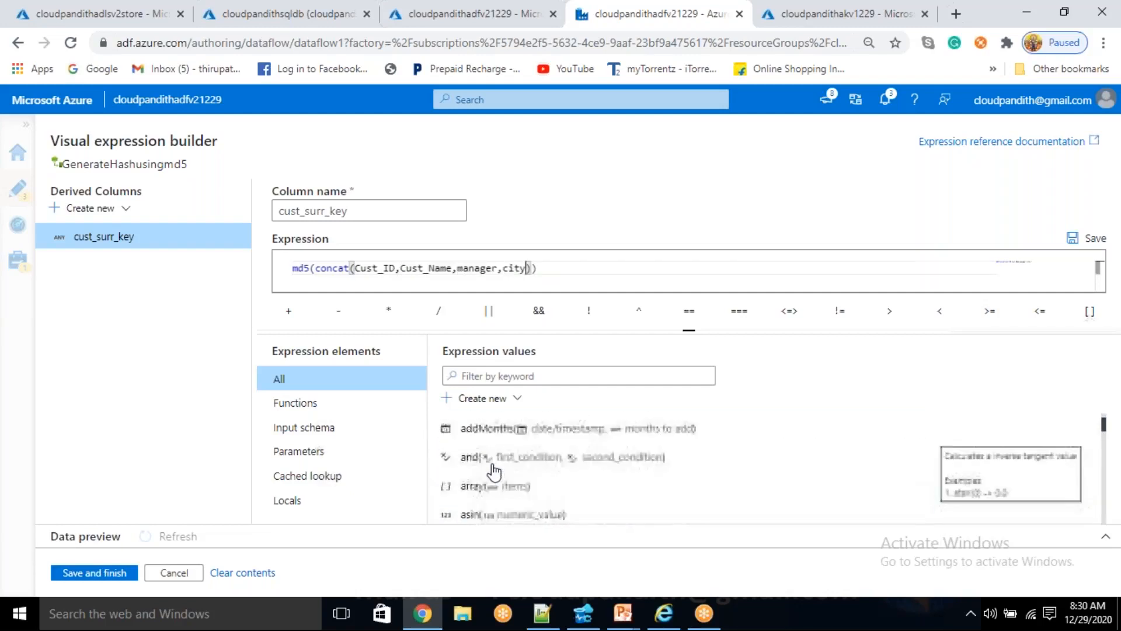
pyautogui.write(',')
pyautogui.click(493, 467)
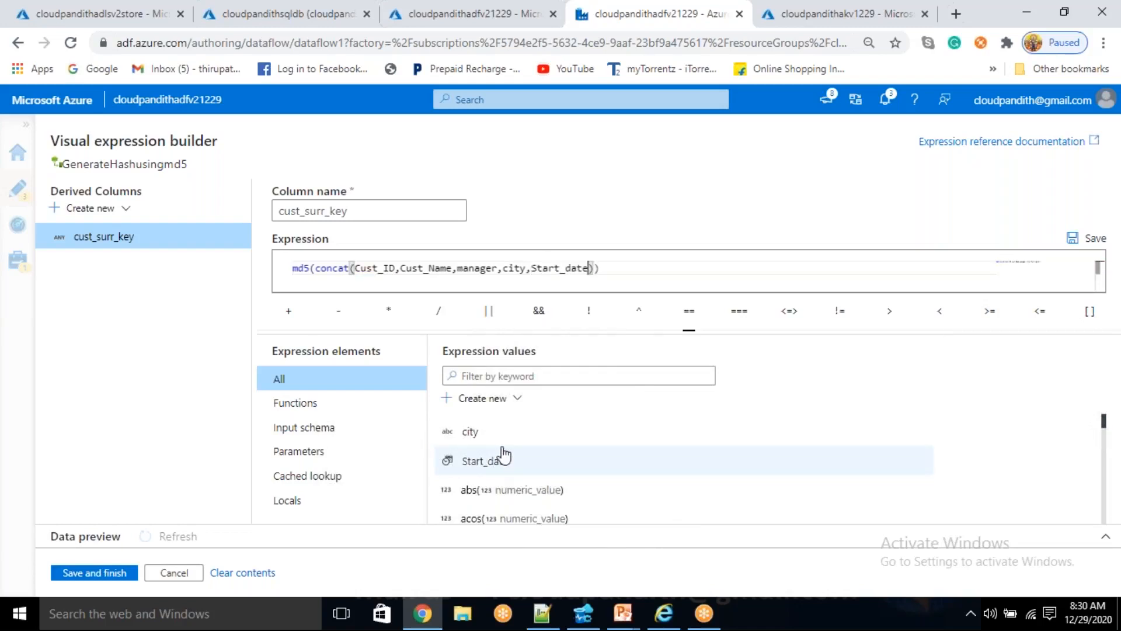
pyautogui.click(383, 268)
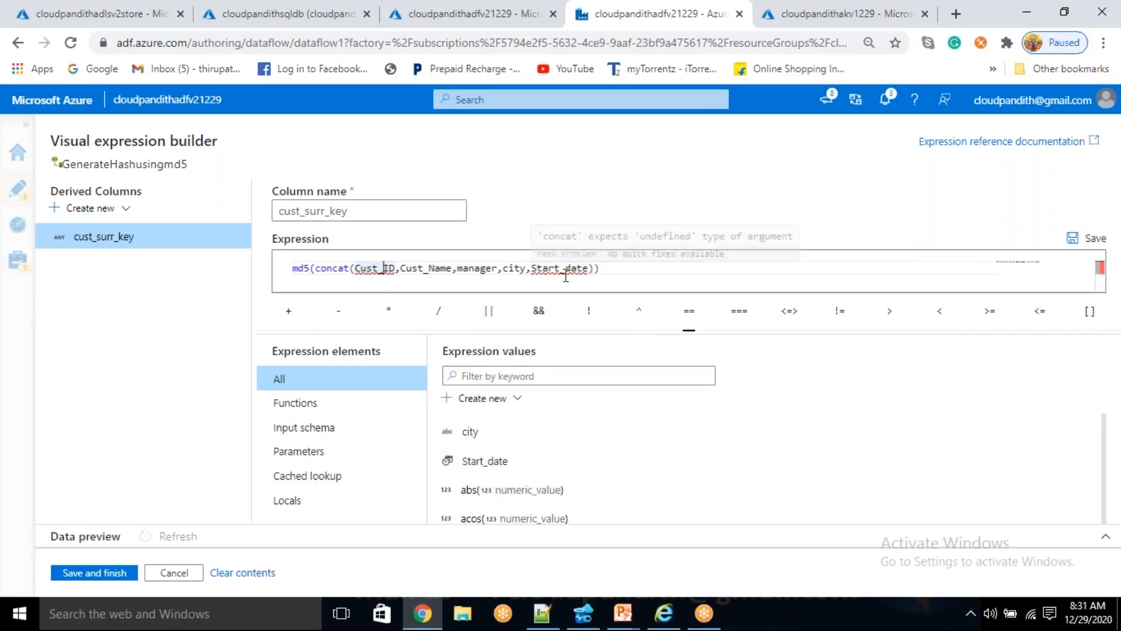
# - Switch to Notepad++ and copy the record with Cust_ID 1 from the first sample block onto line 16
pyautogui.click(543, 614)
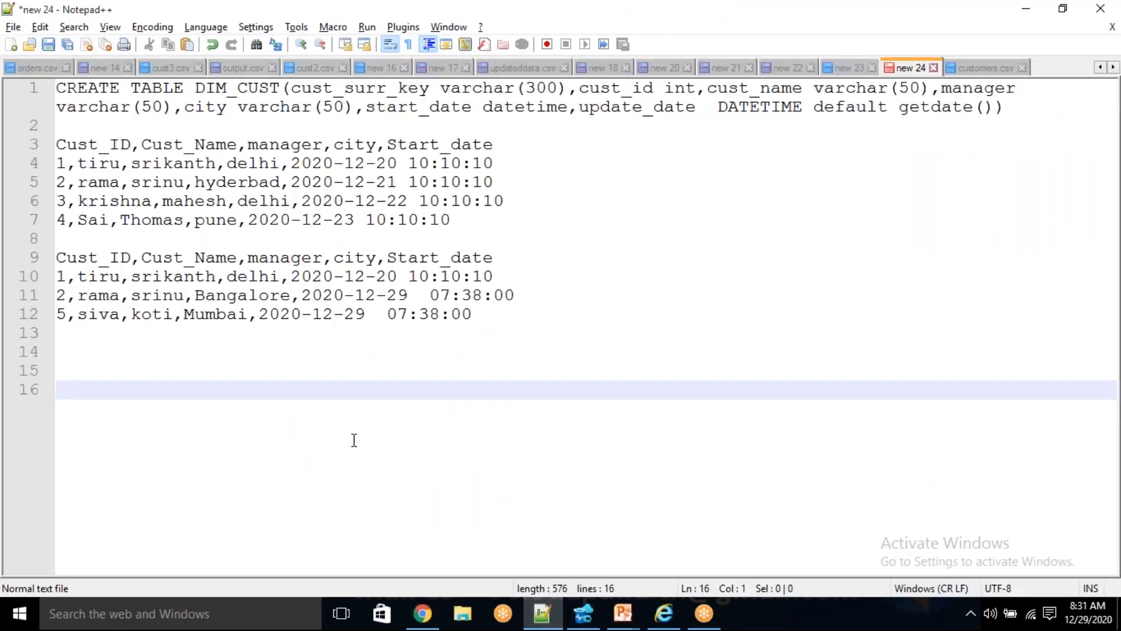
pyautogui.click(506, 170)
pyautogui.hotkey('shift', 'Home')
pyautogui.hotkey('ctrl', 'c')
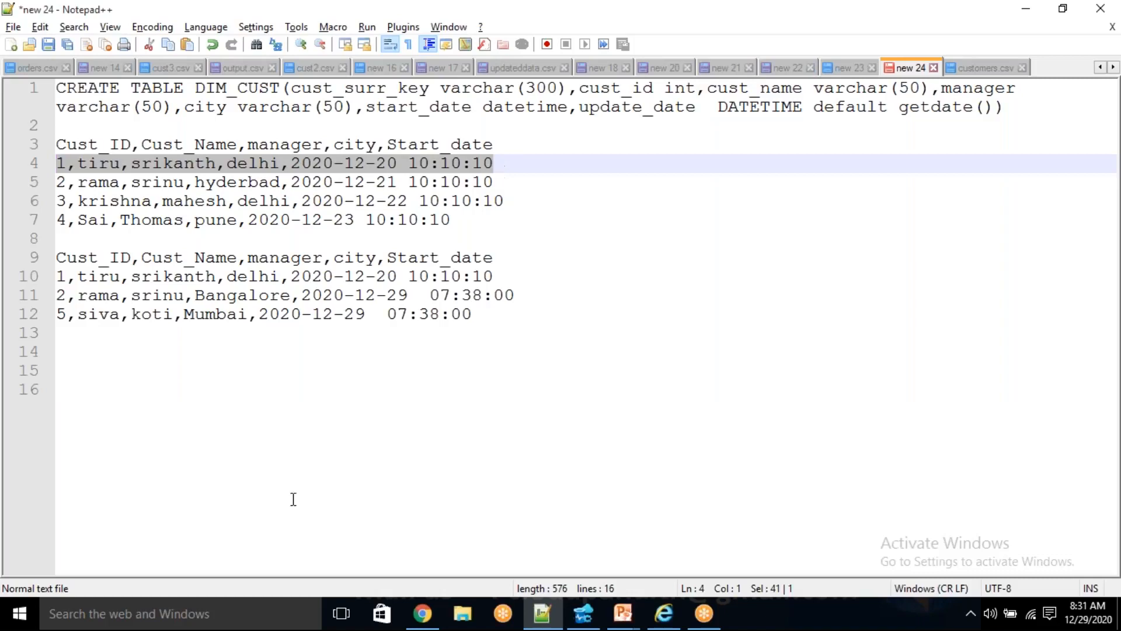
pyautogui.click(82, 417)
pyautogui.hotkey('ctrl', 'v')
# - Remove all commas from the copied record on line 16 to form one concatenated string, and select the whole string
pyautogui.click(78, 389)
pyautogui.press('BackSpace')
pyautogui.click(113, 390)
pyautogui.click(118, 390)
pyautogui.press('BackSpace')
pyautogui.click(205, 390)
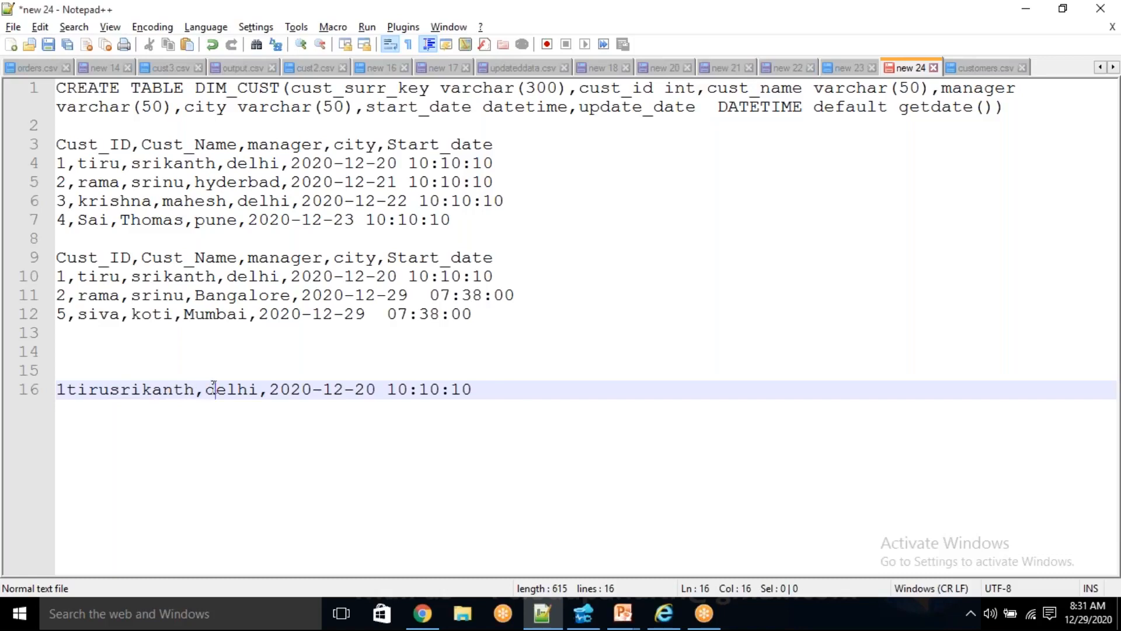
pyautogui.press('BackSpace')
pyautogui.click(258, 389)
pyautogui.press('BackSpace')
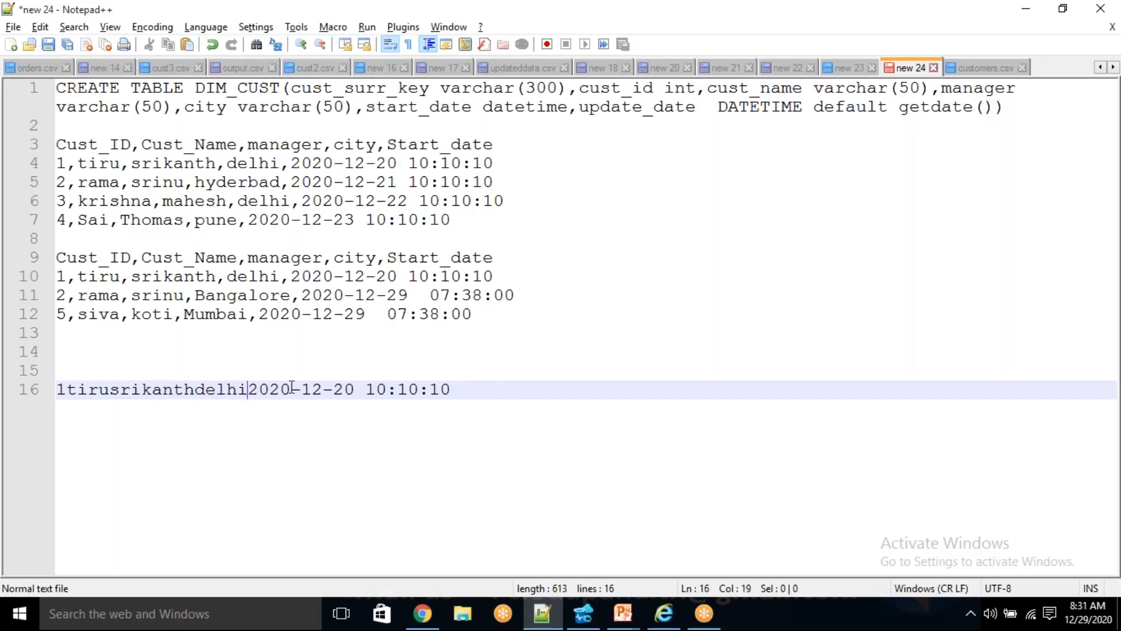
pyautogui.moveTo(457, 389); pyautogui.dragTo(57, 390)
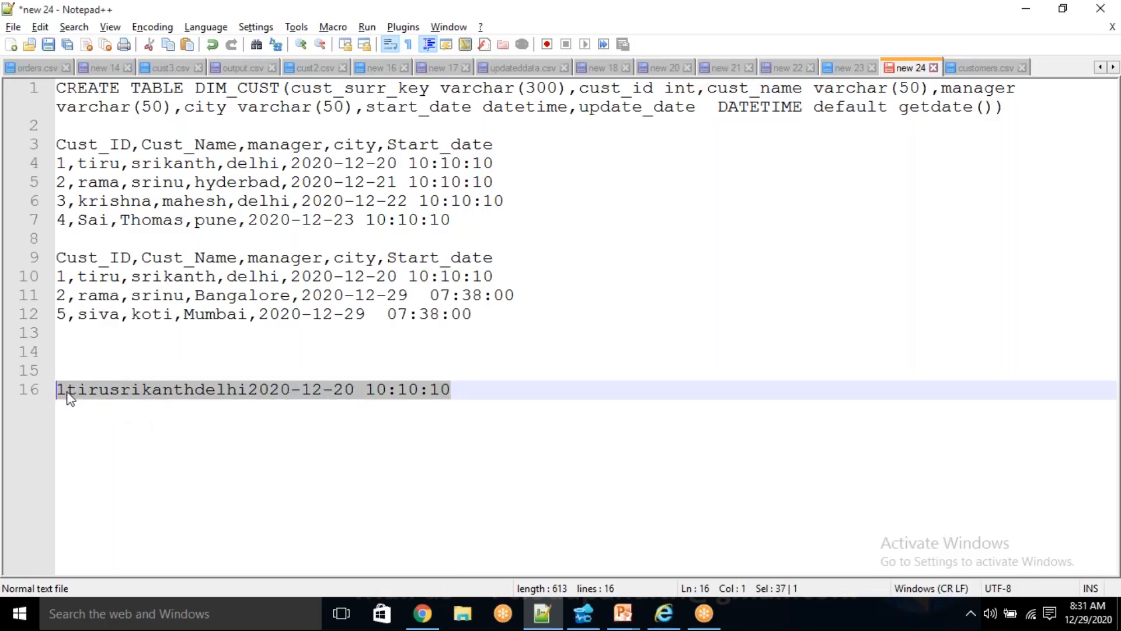
# - Append the note "-- unique" after the concatenated string on line 16
pyautogui.doubleClick(205, 389)
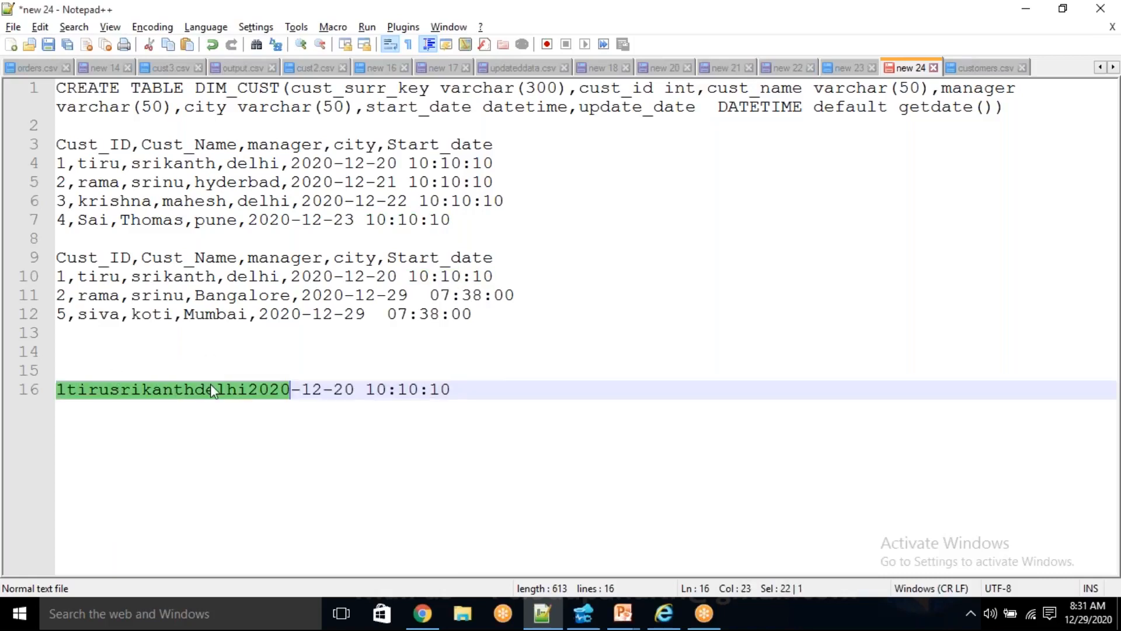
pyautogui.moveTo(491, 390); pyautogui.dragTo(56, 389)
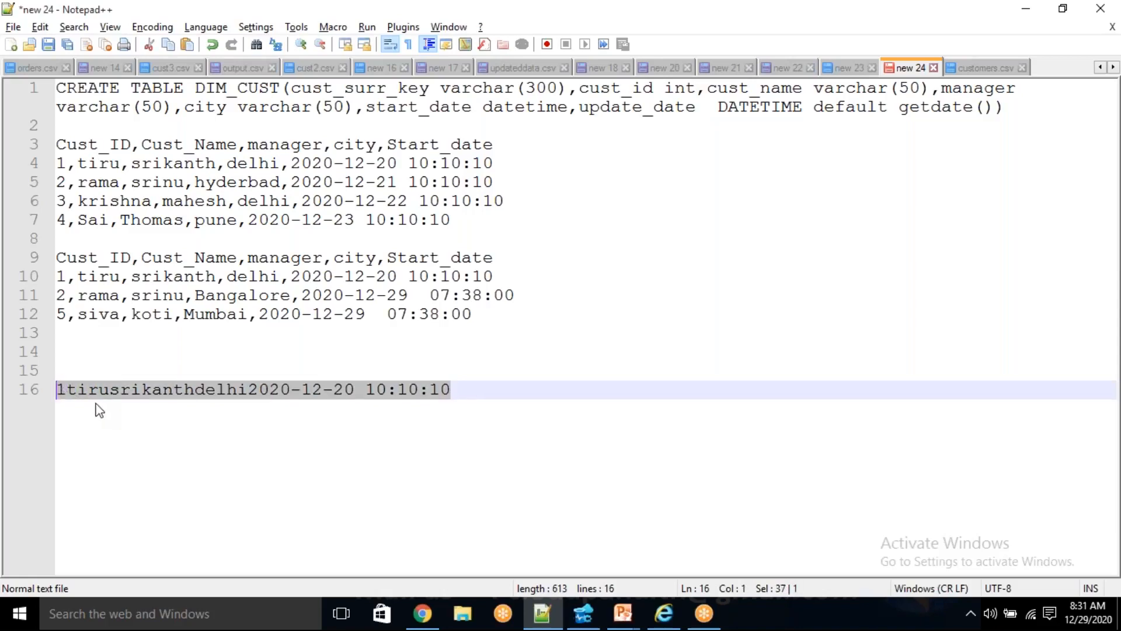
pyautogui.click(465, 390)
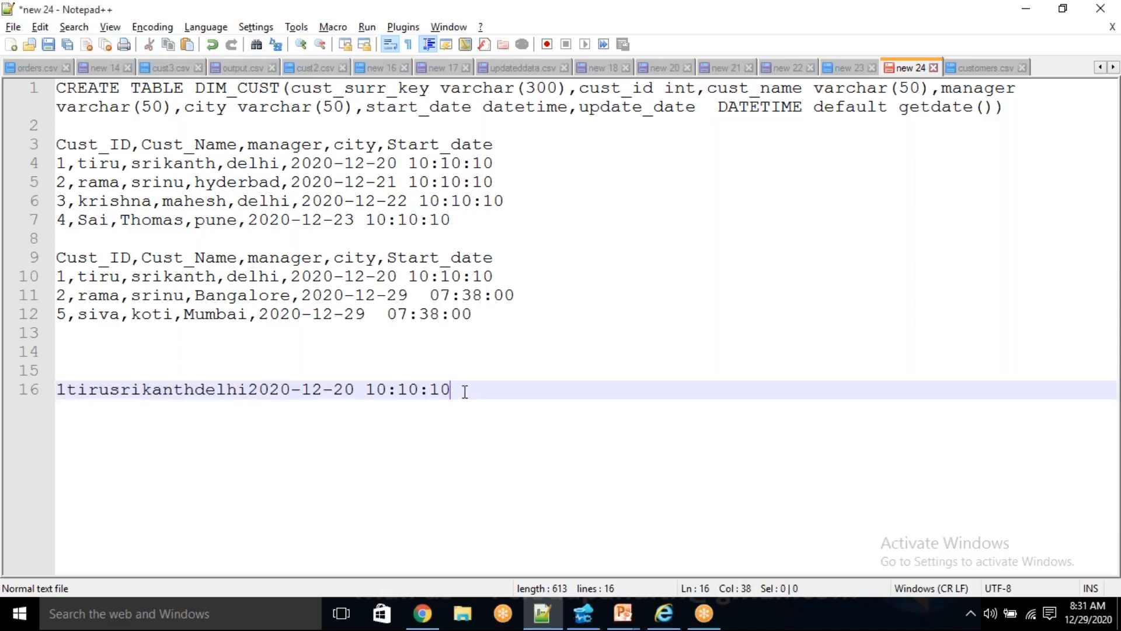
pyautogui.write('-- uniq')
pyautogui.write('eu')
pyautogui.press('BackSpace')
pyautogui.press('BackSpace')
pyautogui.write('uq')
pyautogui.press('BackSpace')
pyautogui.click(66, 165)
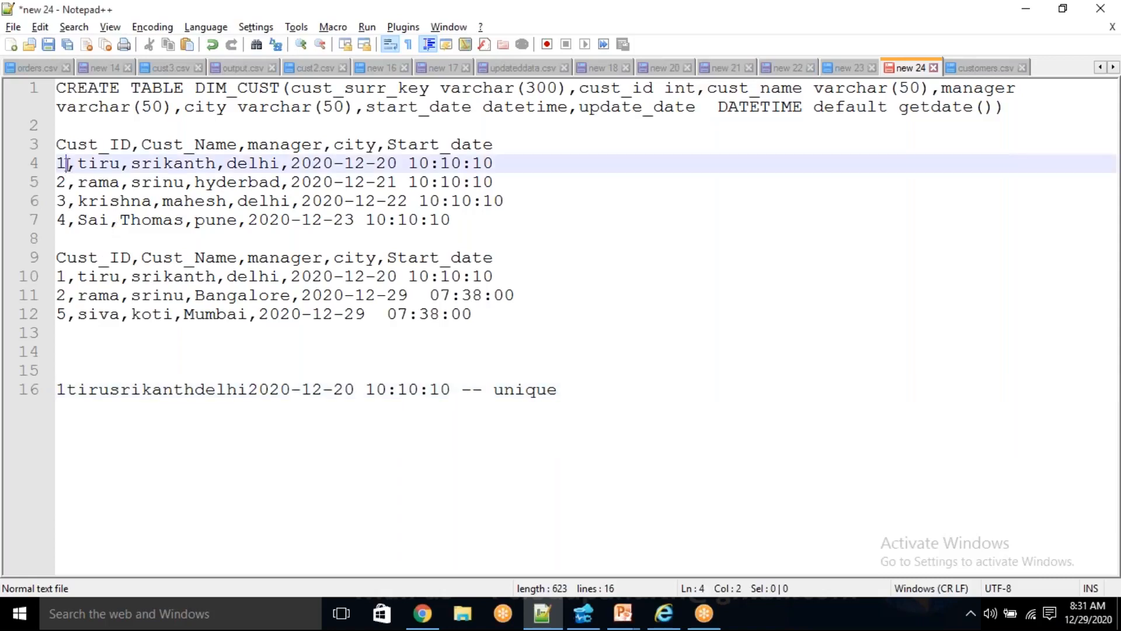
pyautogui.click(409, 163)
# - Switch to the Azure Data Factory expression builder and wrap Cust_ID in a toString function, found by filtering for "tostring"
pyautogui.hotkey('alt', 'Tab')
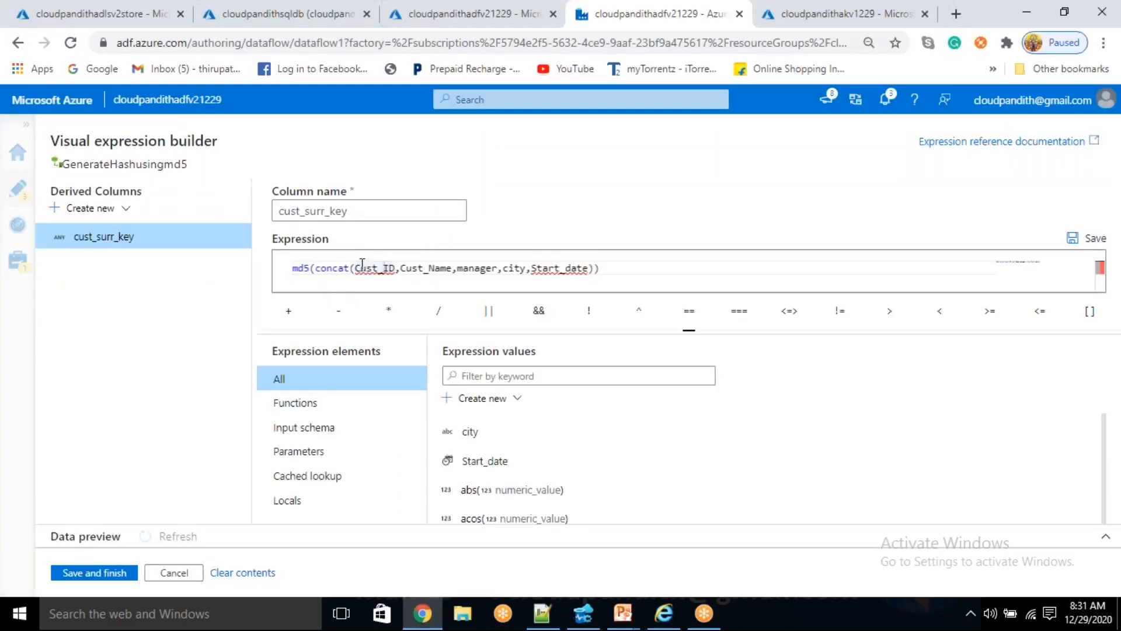
pyautogui.click(489, 375)
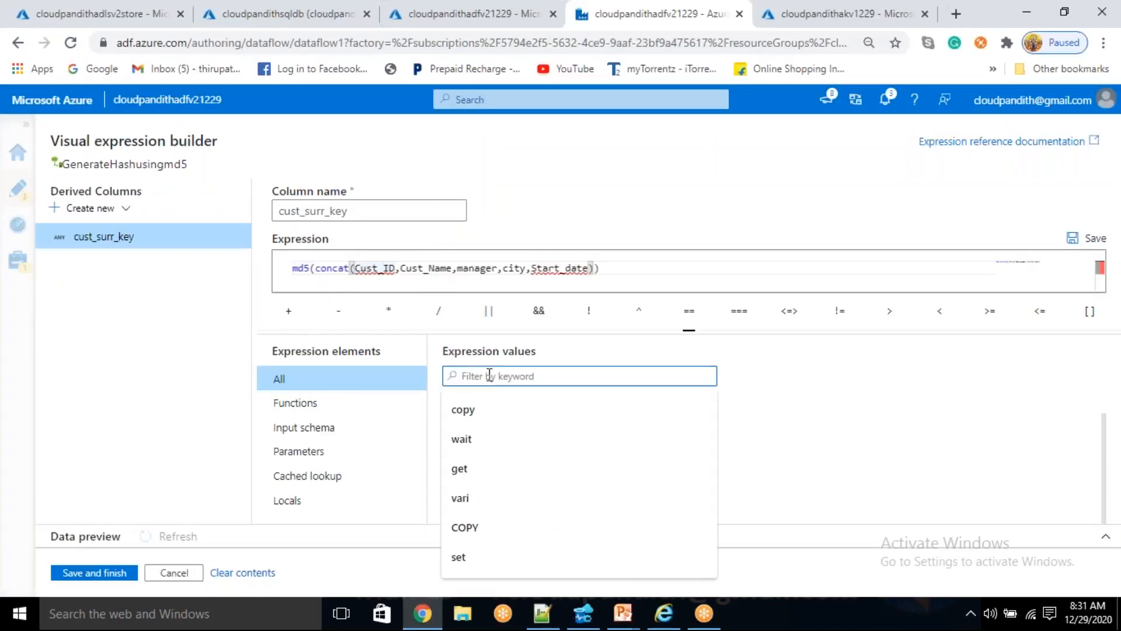
pyautogui.write('tostring')
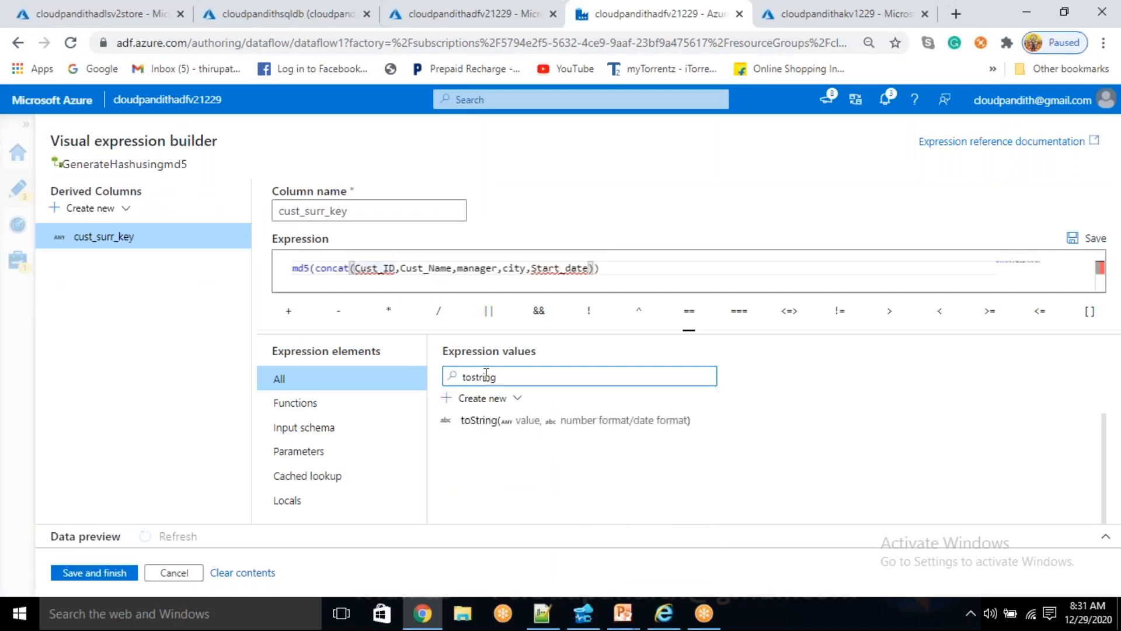
pyautogui.click(353, 268)
pyautogui.click(479, 421)
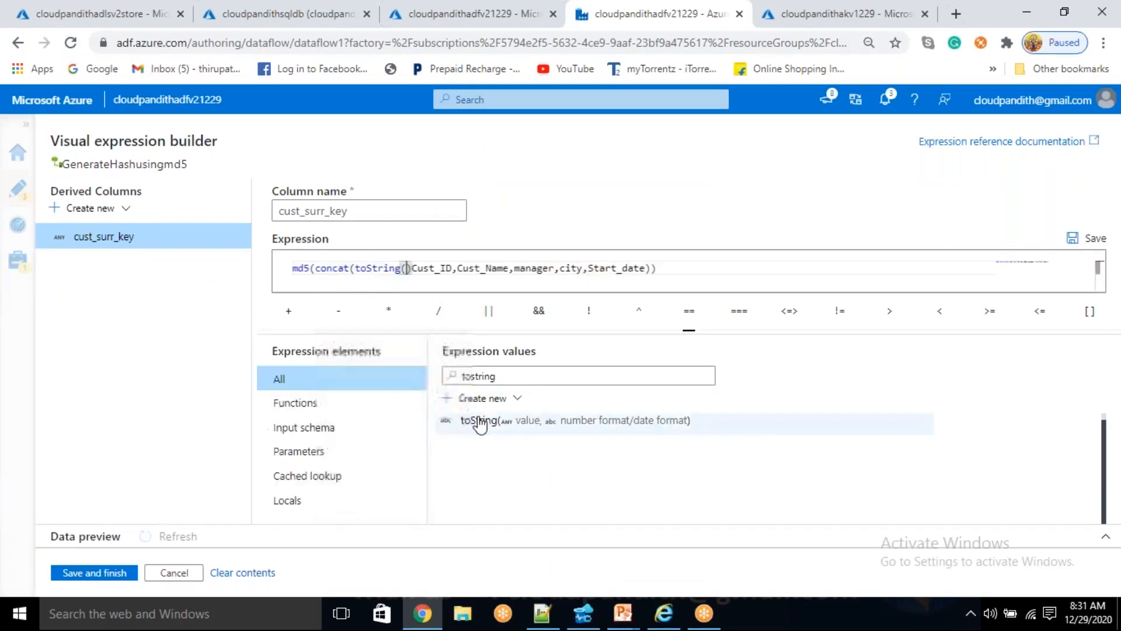
pyautogui.press('BackSpace')
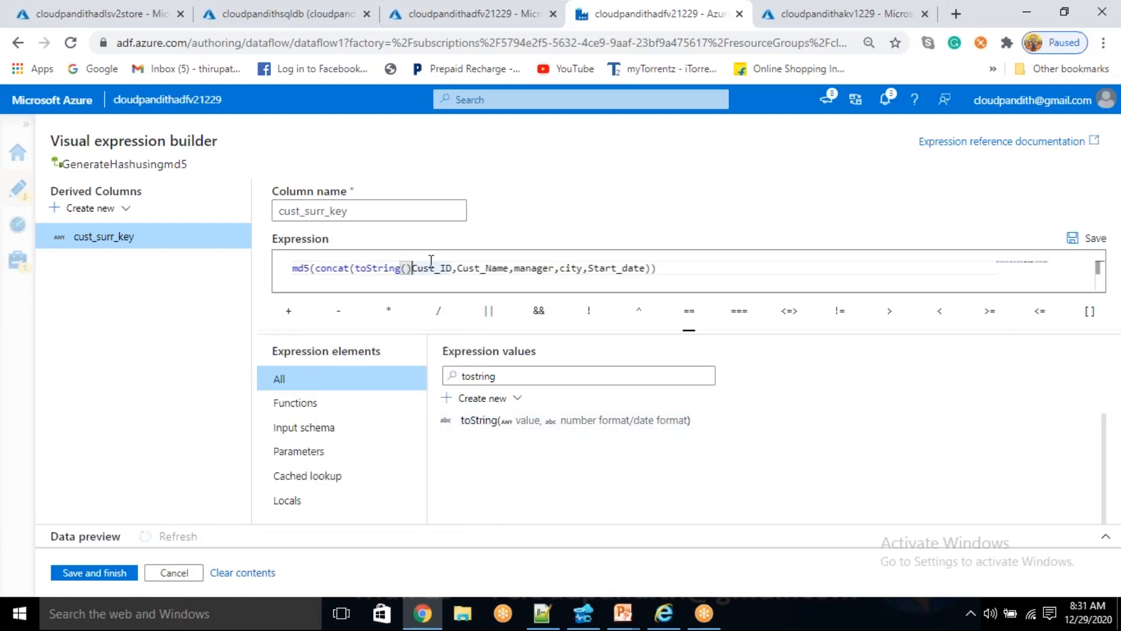
pyautogui.click(446, 267)
pyautogui.write(')')
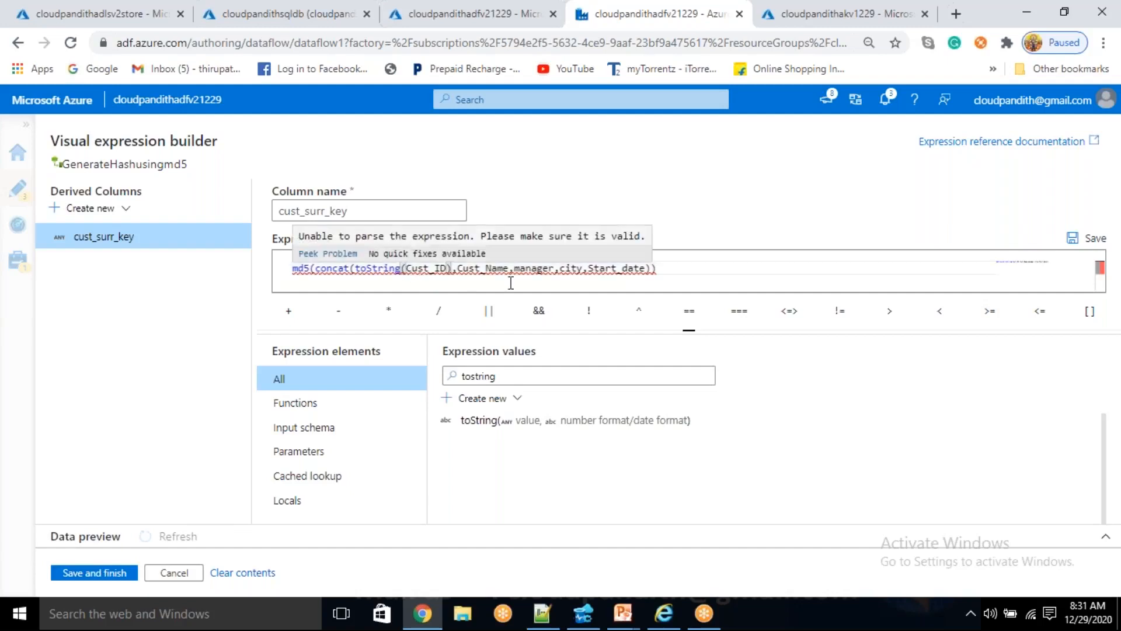
# - Wrap the Start_date argument in a toString function and balance the closing parentheses of the expression
pyautogui.click(588, 267)
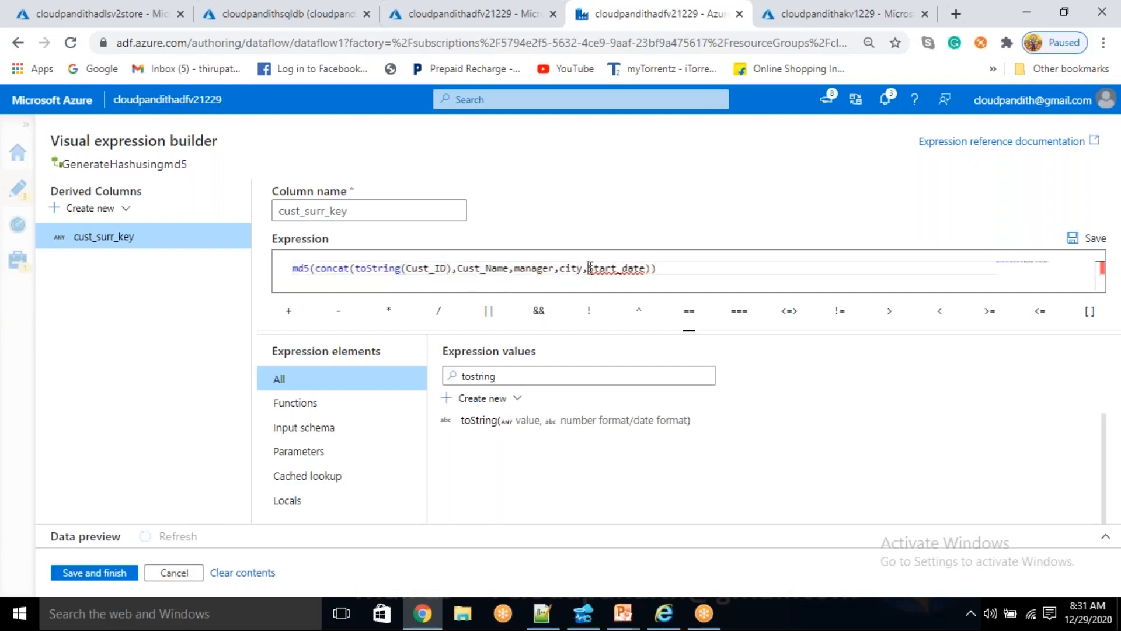
pyautogui.click(515, 419)
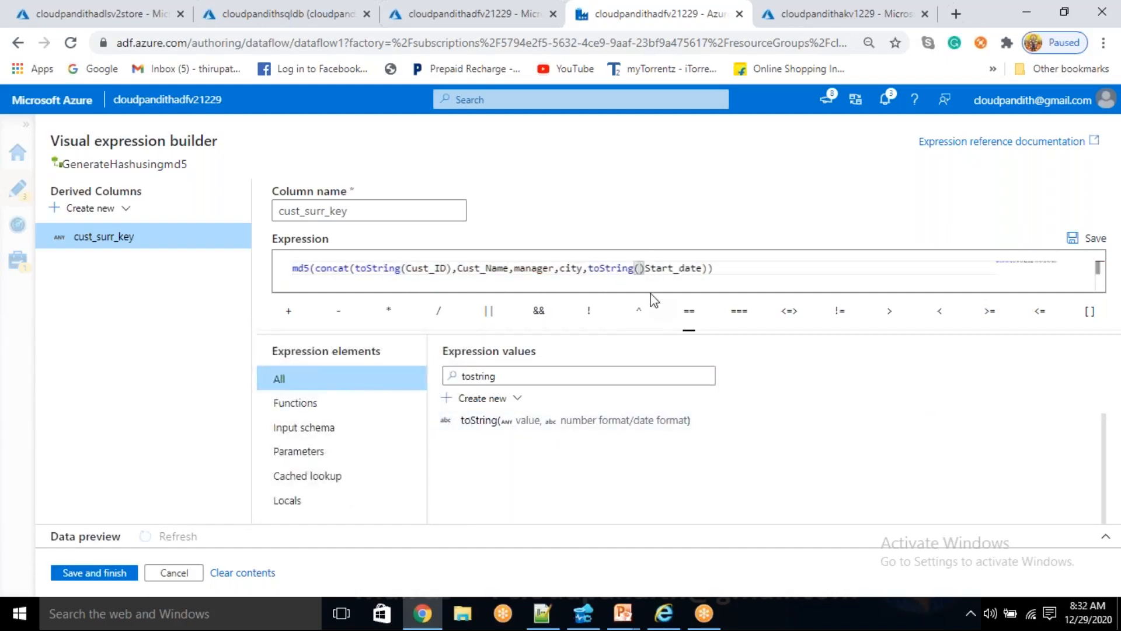
pyautogui.press('Delete')
pyautogui.press('End')
pyautogui.write(')')
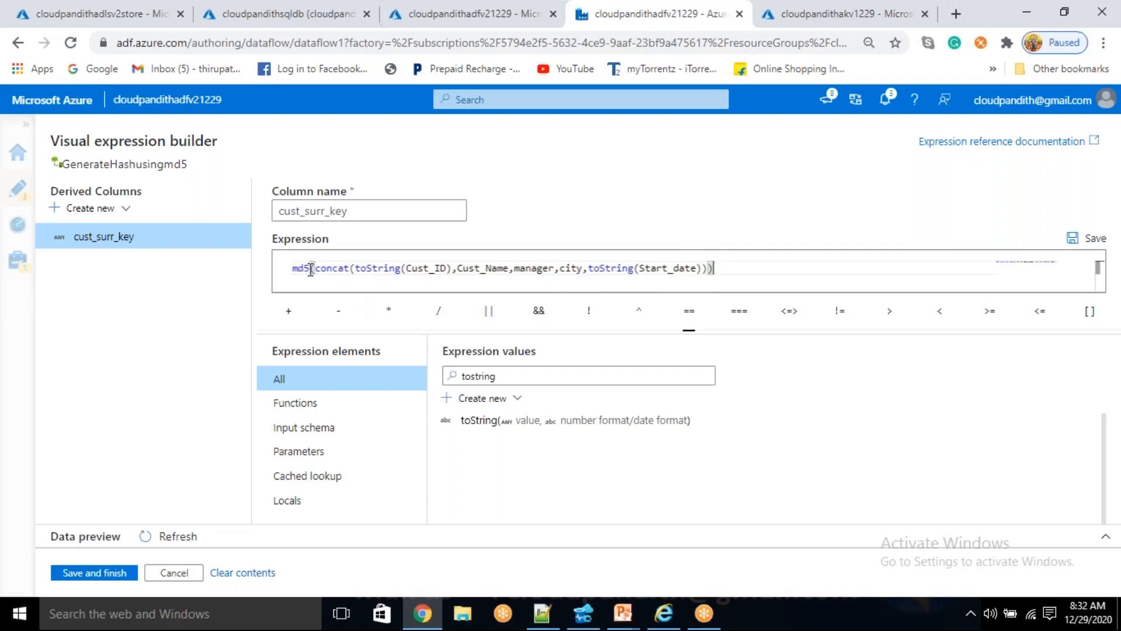
# - Compare the concat and md5 parts of the expression with the concatenated string on line 16 in Notepad++
pyautogui.moveTo(317, 273); pyautogui.dragTo(710, 274)
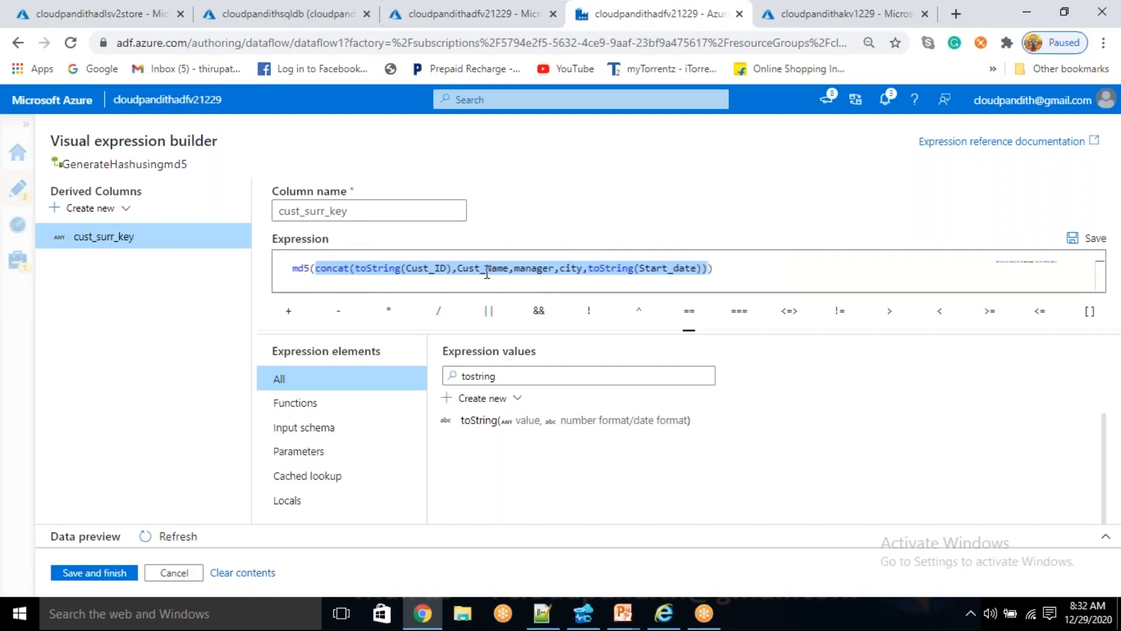
pyautogui.doubleClick(298, 268)
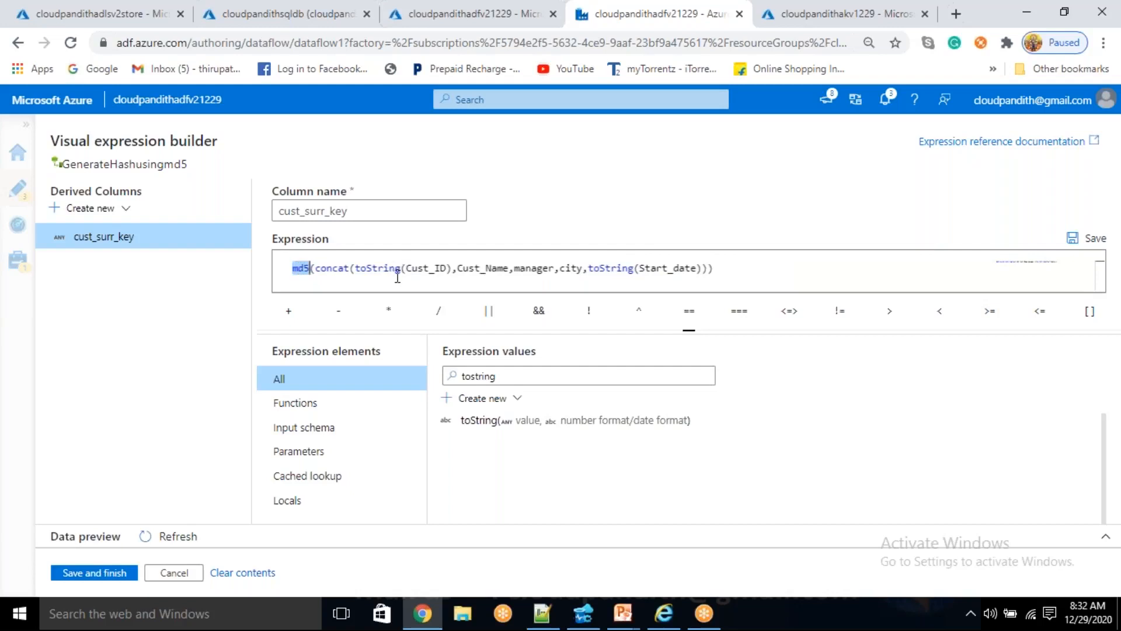
pyautogui.click(542, 613)
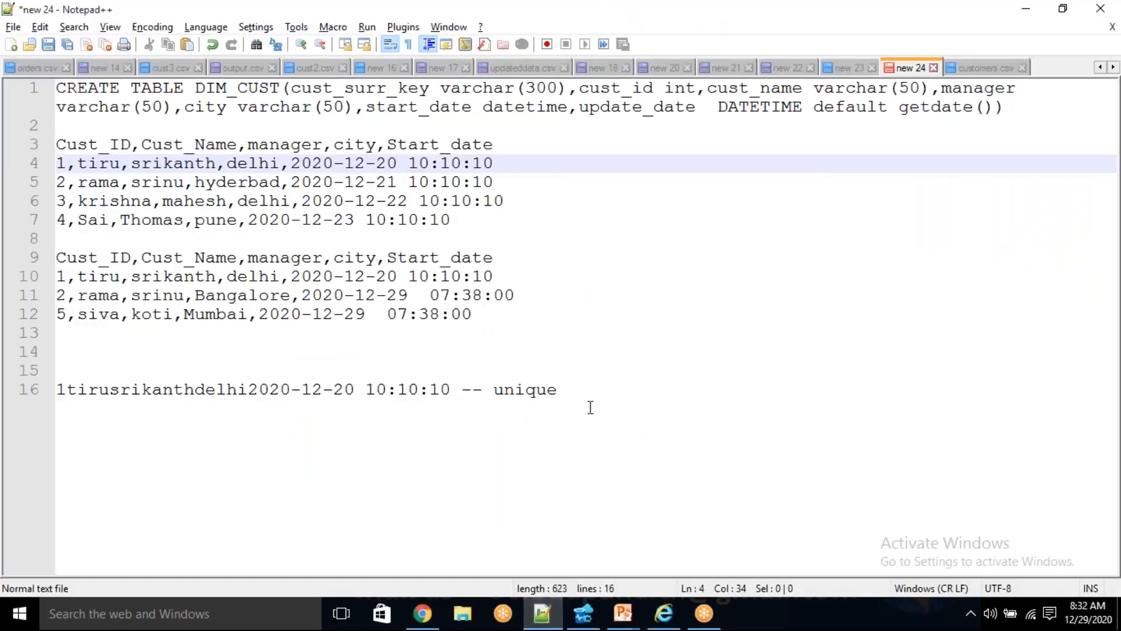
pyautogui.moveTo(450, 389); pyautogui.dragTo(56, 391)
pyautogui.press('End')
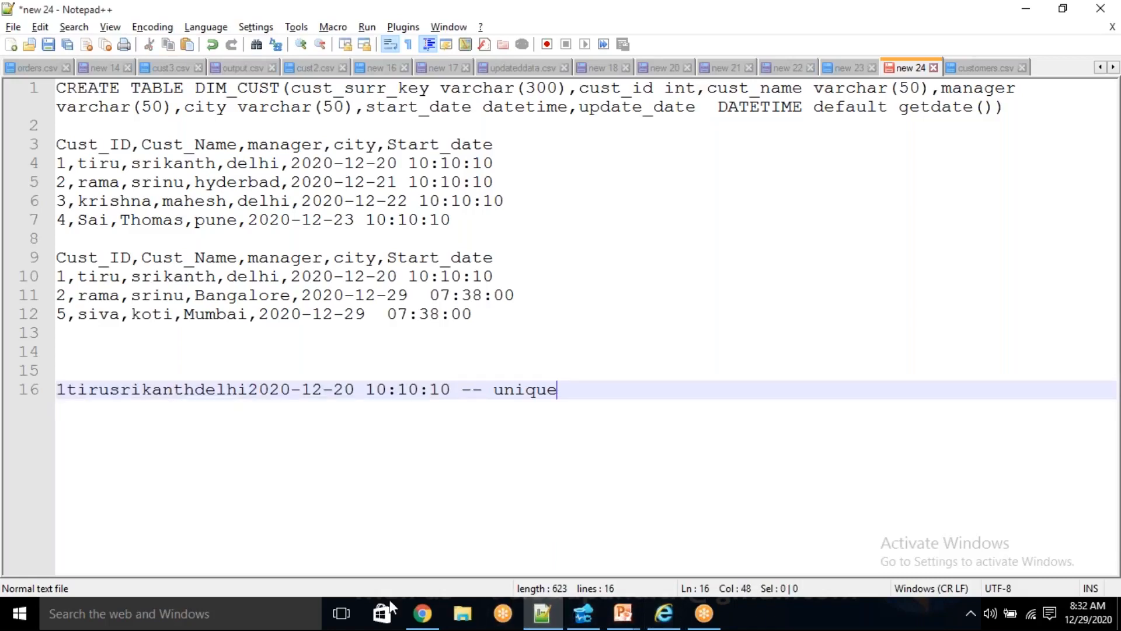
pyautogui.moveTo(428, 620)
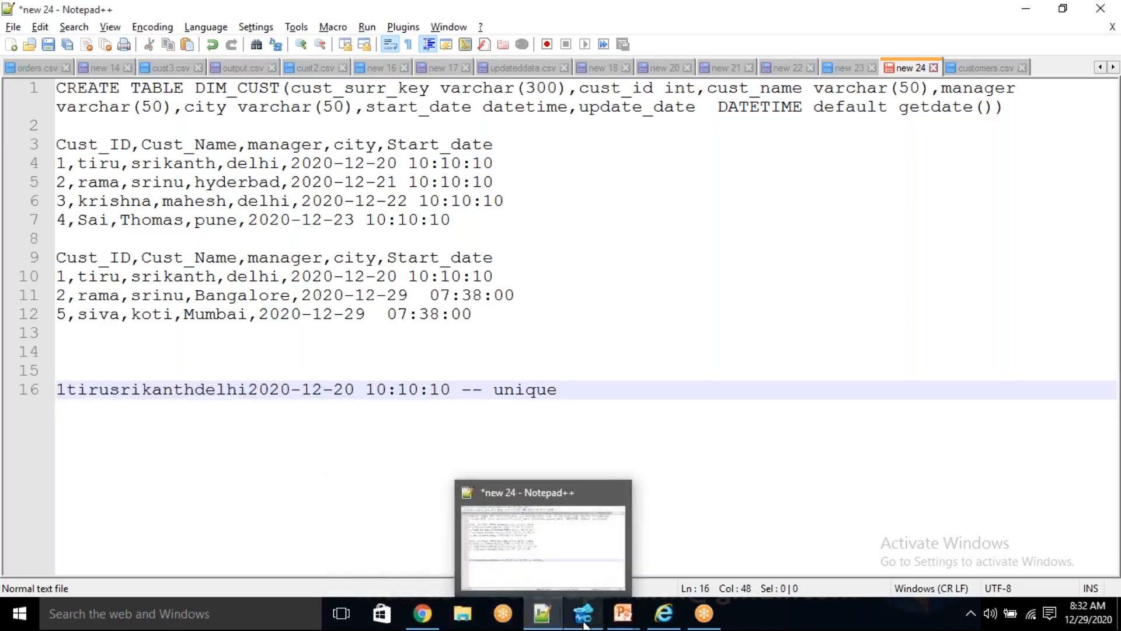
pyautogui.click(432, 618)
pyautogui.doubleClick(302, 267)
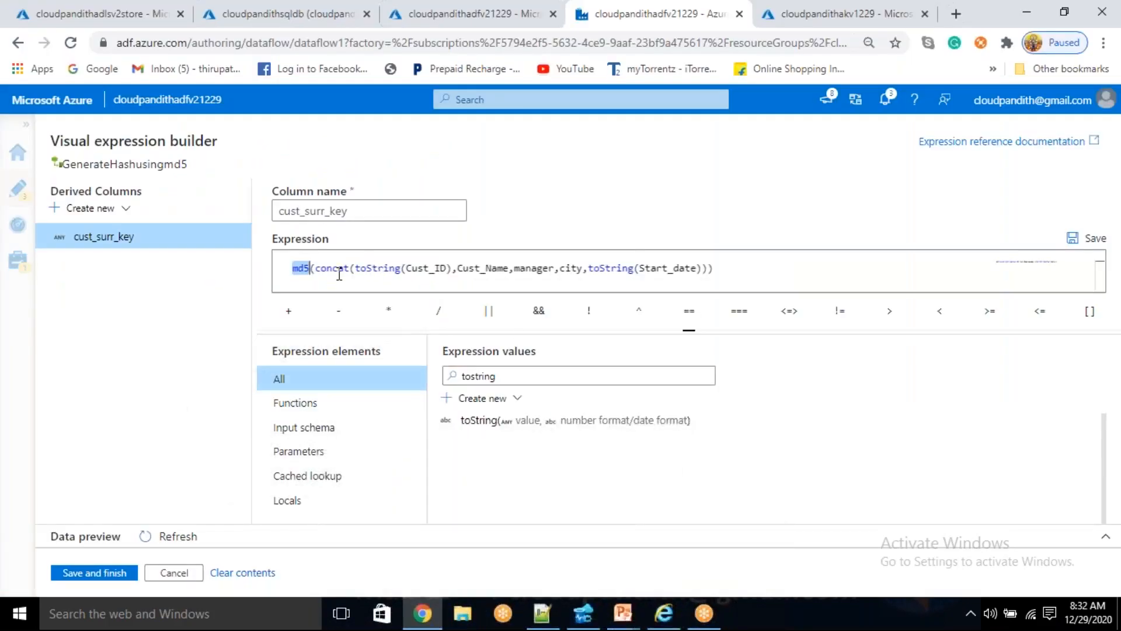
# - Clear the whole cust_surr_key expression and insert an empty sha1 function in its place
pyautogui.click(720, 266)
pyautogui.hotkey('ctrl', 'a')
pyautogui.press('BackSpace')
pyautogui.write('sh1')
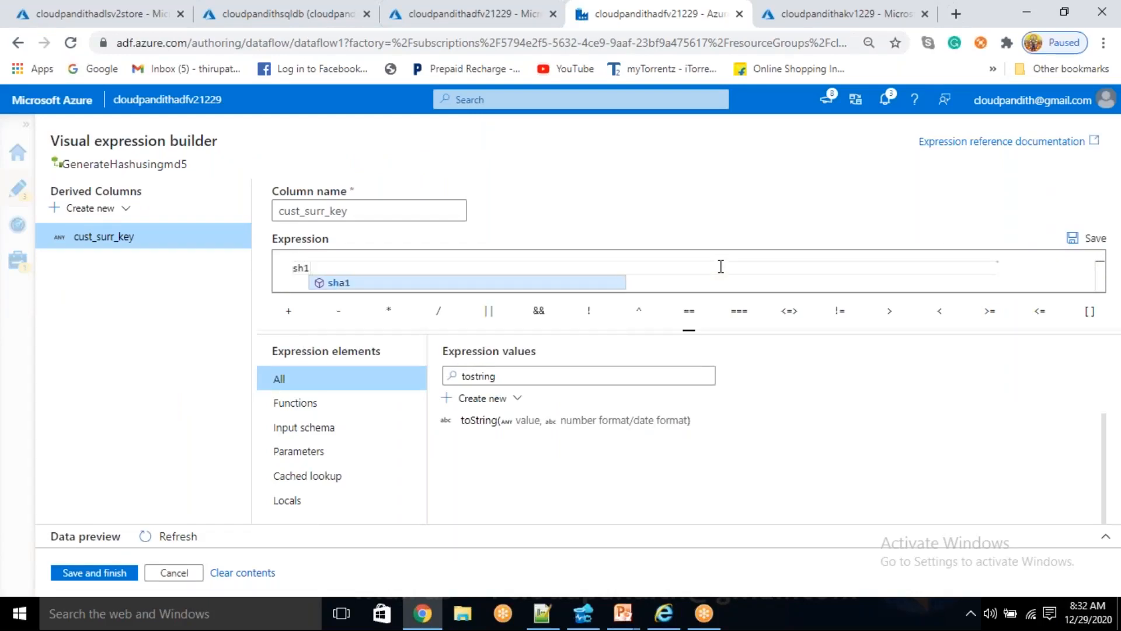
pyautogui.press('Return')
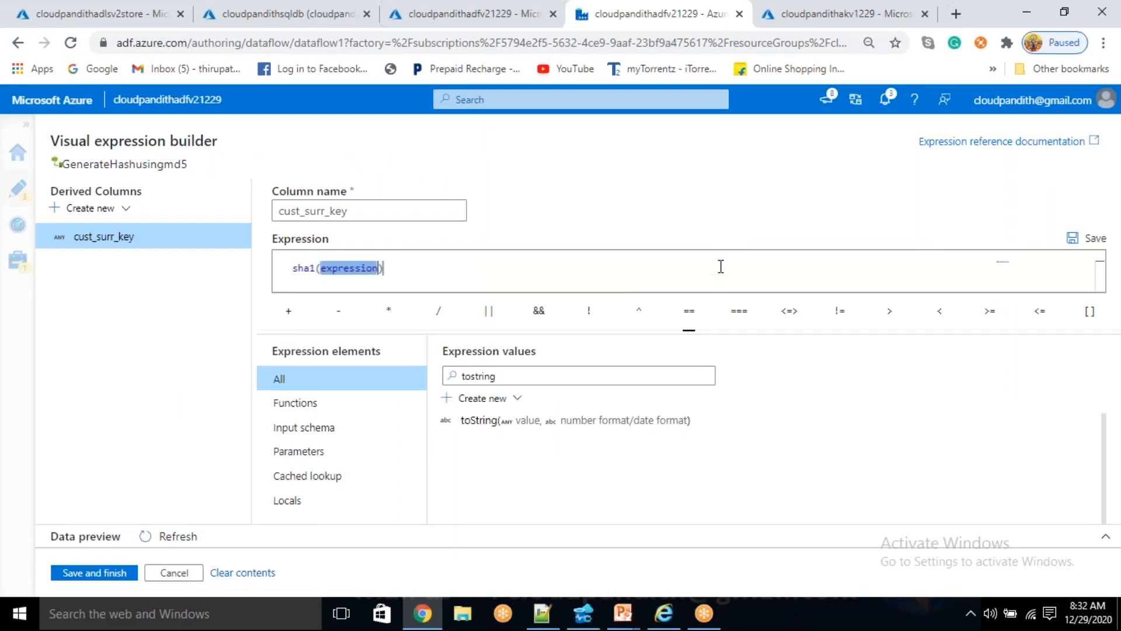
pyautogui.press('BackSpace')
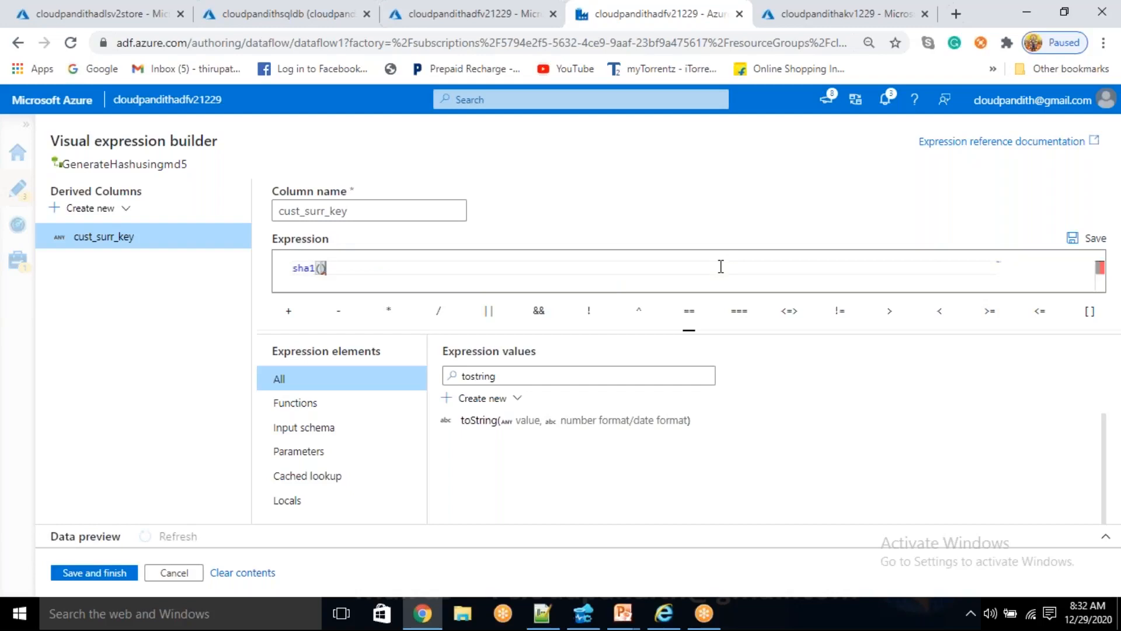
# - Replace sha1 with the suggested sha2 function, including its numeric_value and expression placeholders
pyautogui.press('Left')
pyautogui.hotkey('ctrl', 'shift', 'Left')
pyautogui.write('sha2')
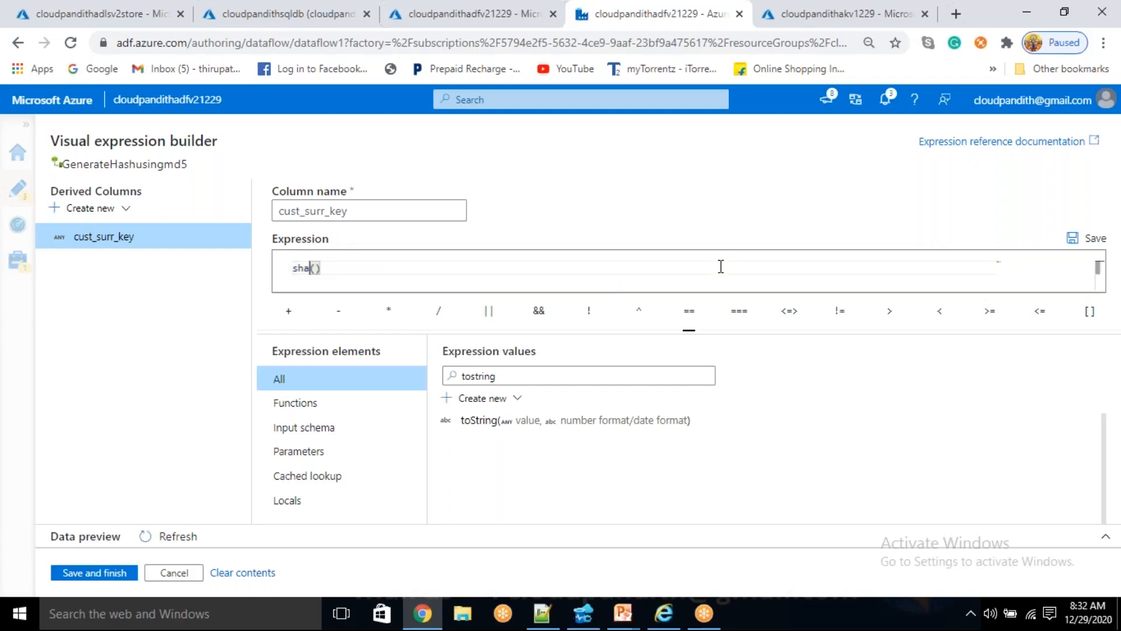
pyautogui.press('Right')
pyautogui.press('BackSpace')
pyautogui.press('BackSpace')
pyautogui.press('Tab')
pyautogui.write('(')
pyautogui.press('BackSpace')
pyautogui.press('BackSpace')
pyautogui.press('BackSpace')
pyautogui.press('BackSpace')
pyautogui.press('BackSpace')
pyautogui.write('sh')
pyautogui.press('Down')
pyautogui.press('Return')
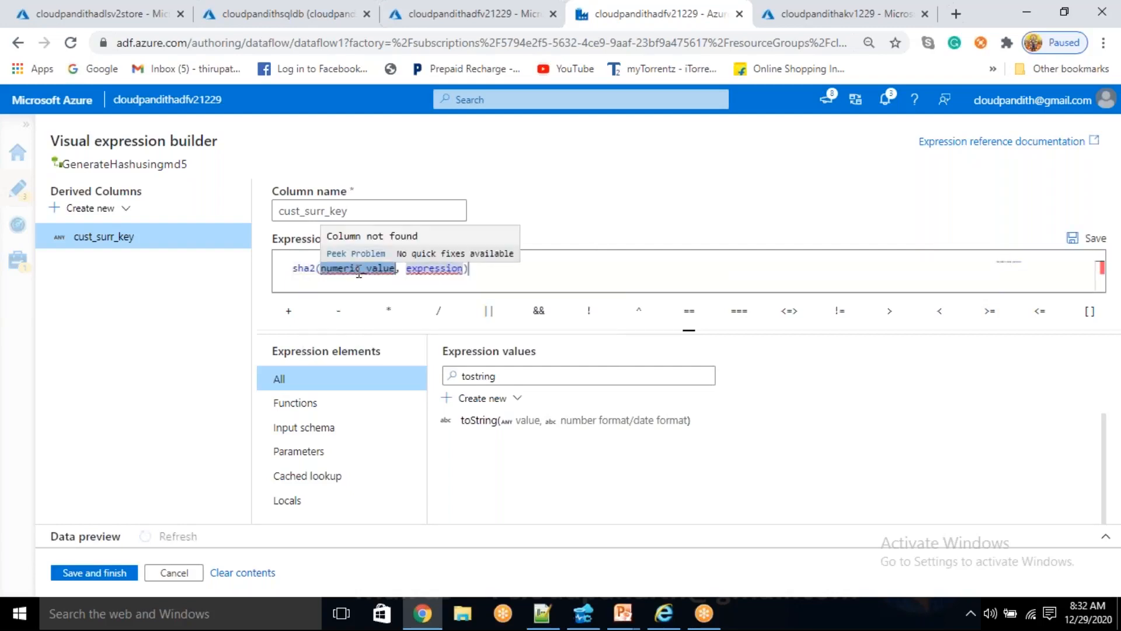
pyautogui.write('256')
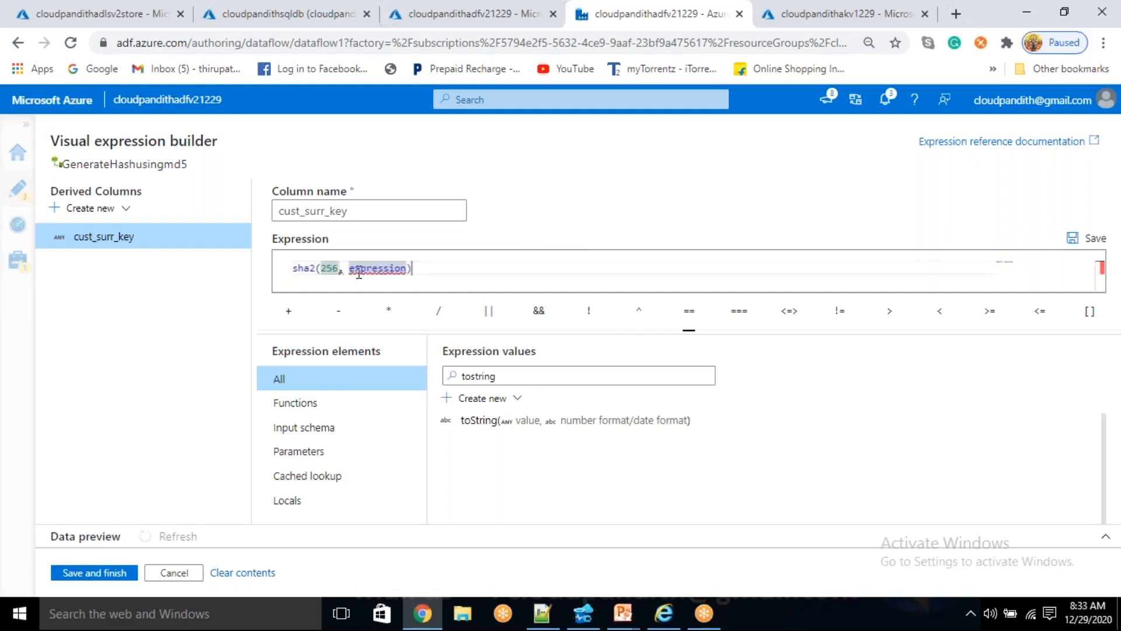
pyautogui.press('BackSpace')
pyautogui.press('BackSpace')
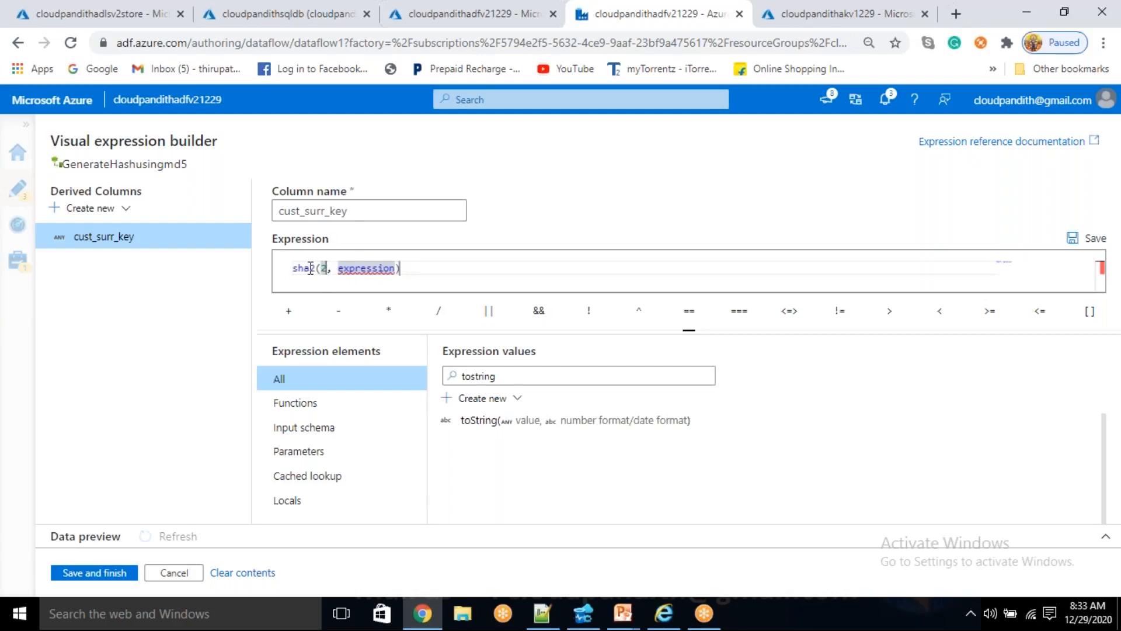
# - Read the sha2 function's description to check which bit lengths it accepts
pyautogui.moveTo(310, 268)
pyautogui.doubleClick(392, 239)
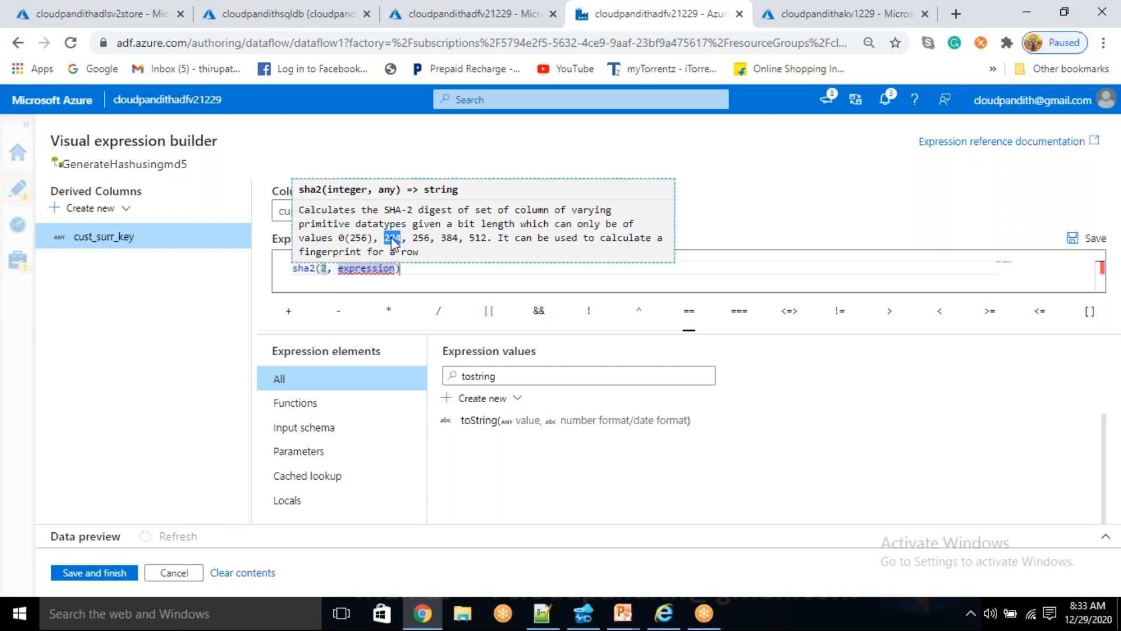
pyautogui.doubleClick(423, 239)
pyautogui.doubleClick(450, 238)
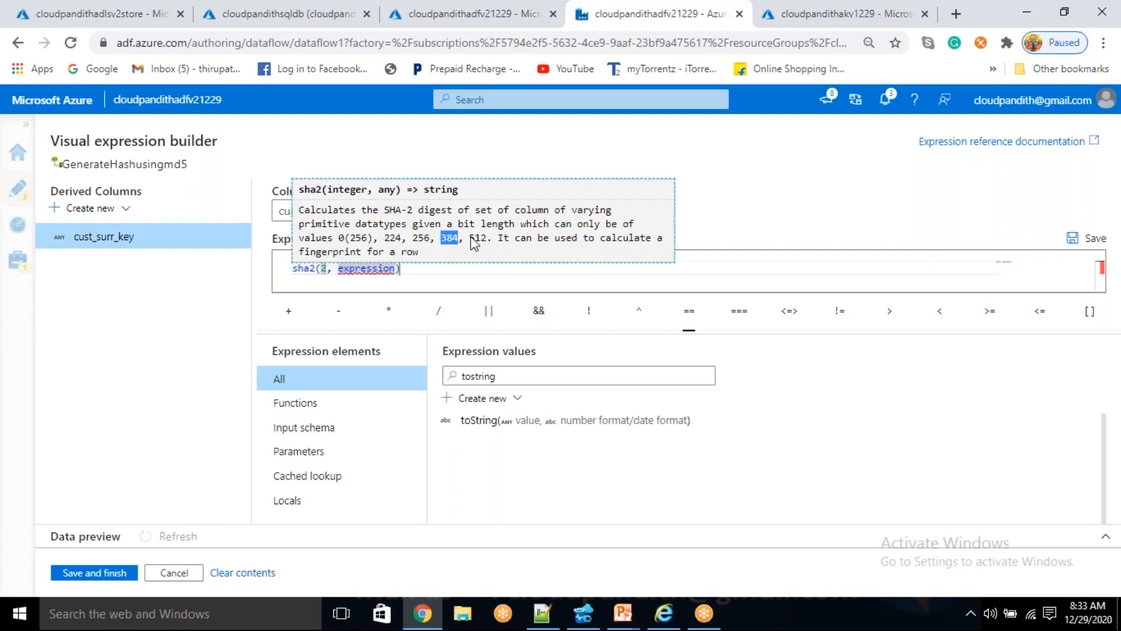
pyautogui.doubleClick(478, 238)
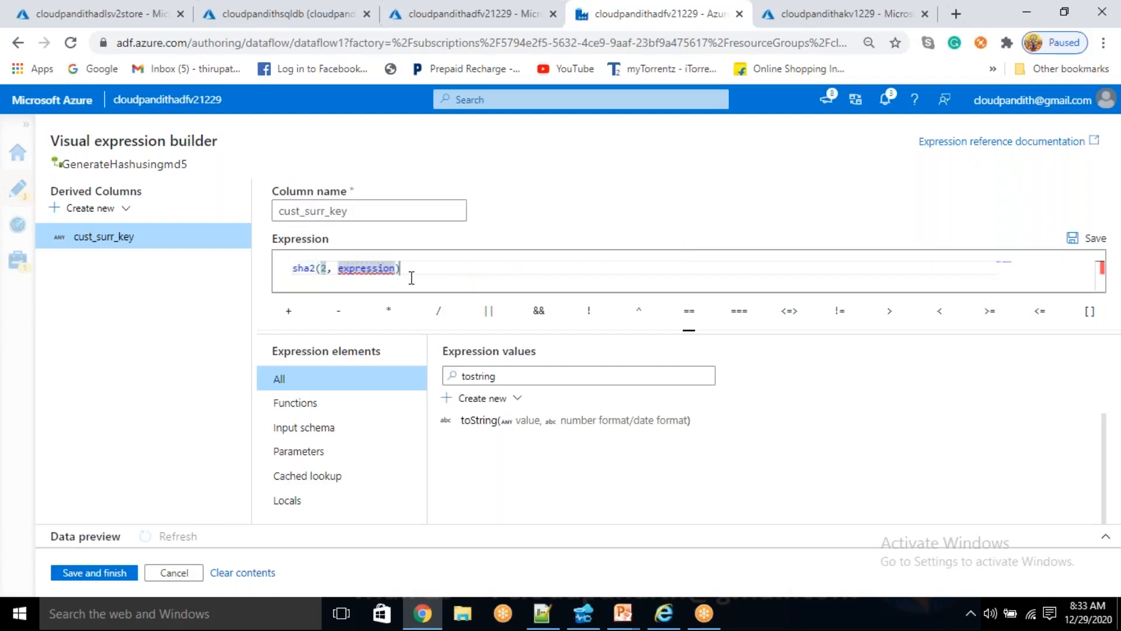
pyautogui.click(411, 276)
pyautogui.moveTo(310, 264)
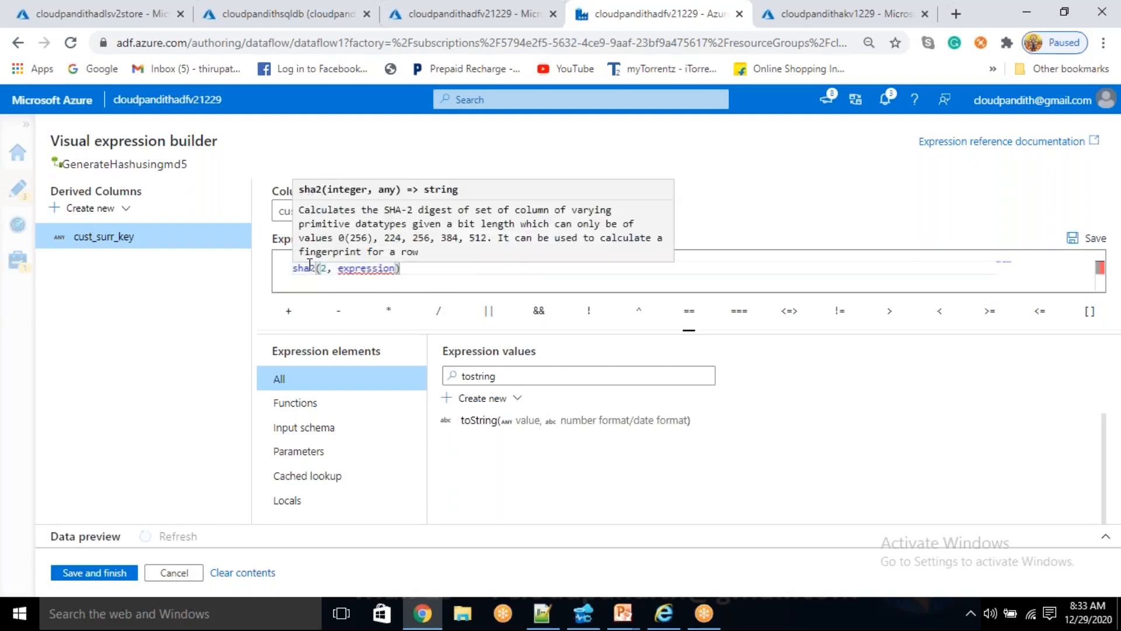
pyautogui.moveTo(454, 229); pyautogui.dragTo(371, 246)
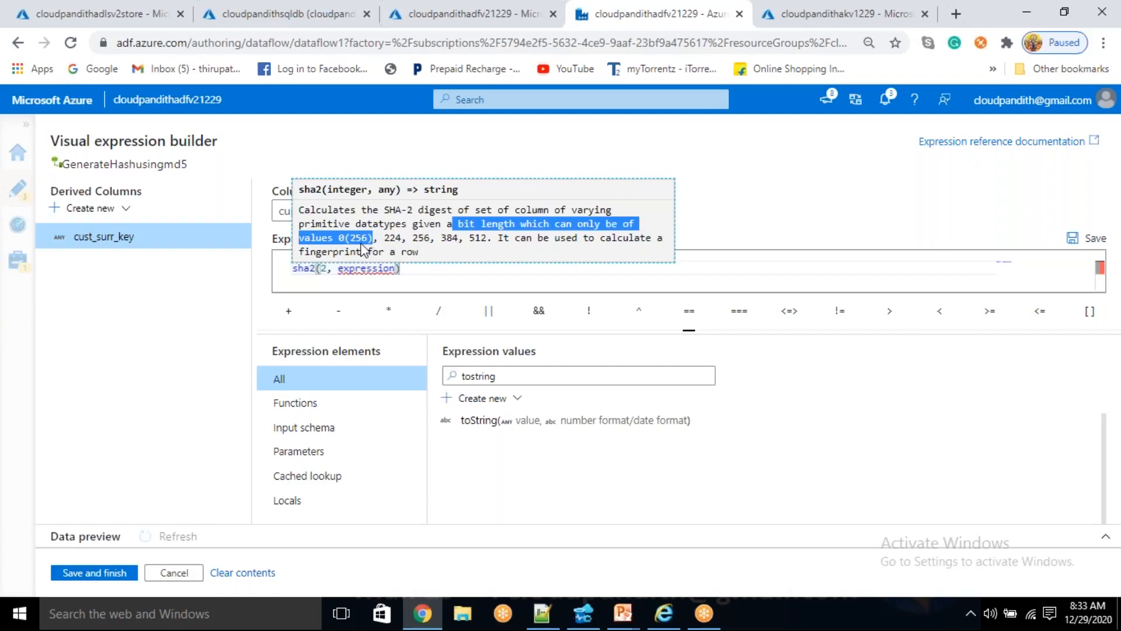
pyautogui.click(414, 241)
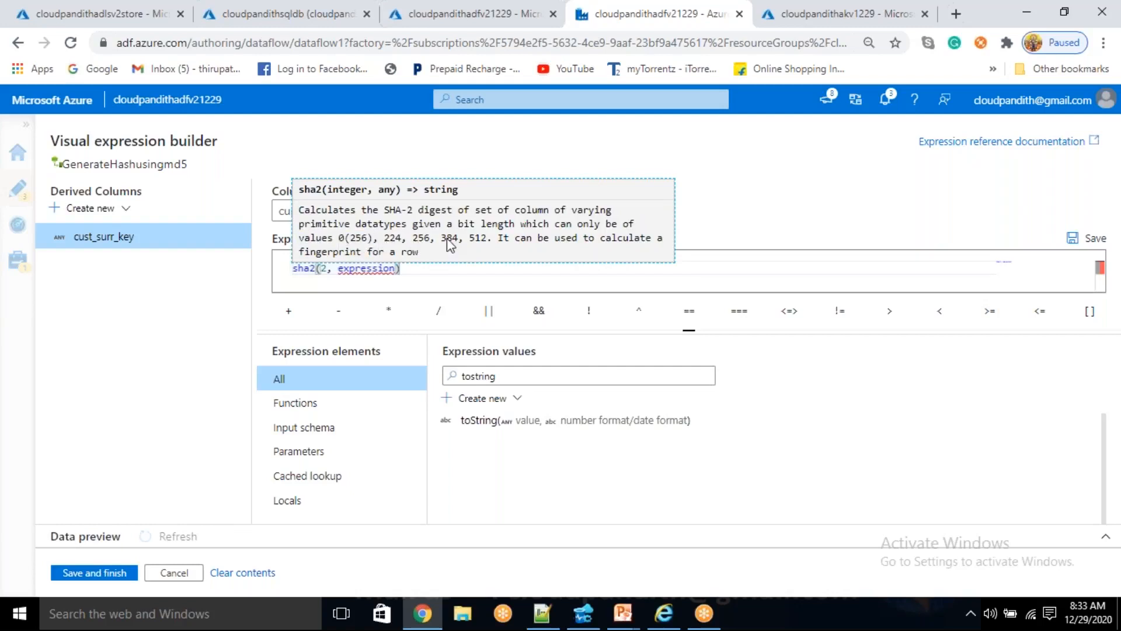
pyautogui.moveTo(474, 242); pyautogui.dragTo(477, 243)
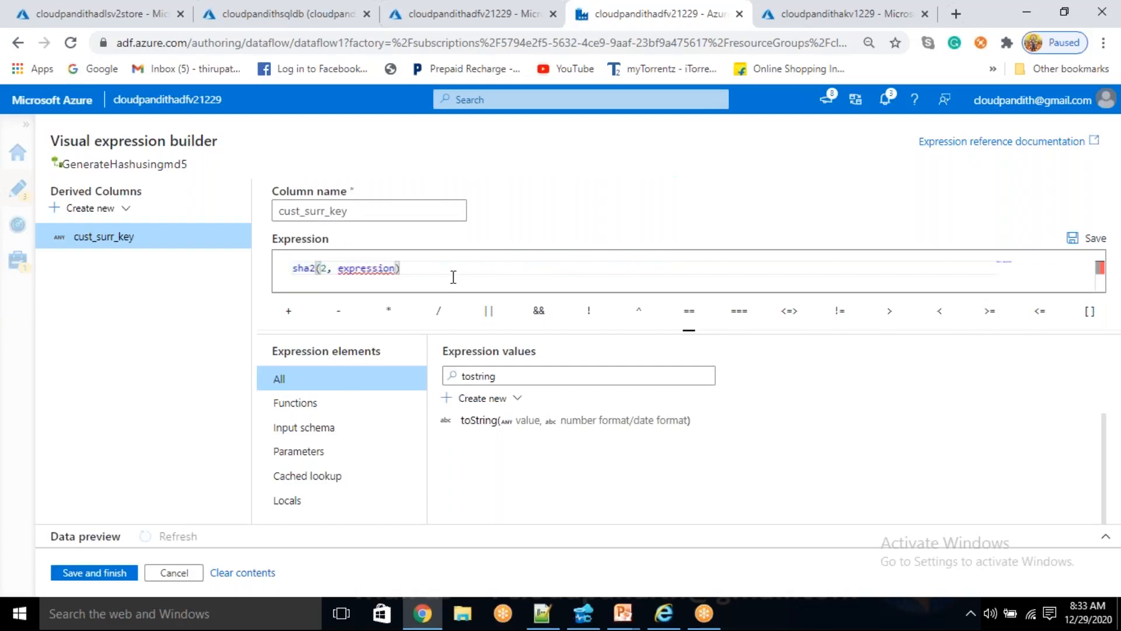
# - Set the bit-length argument of the sha2 function to 256
pyautogui.click(325, 269)
pyautogui.press('BackSpace')
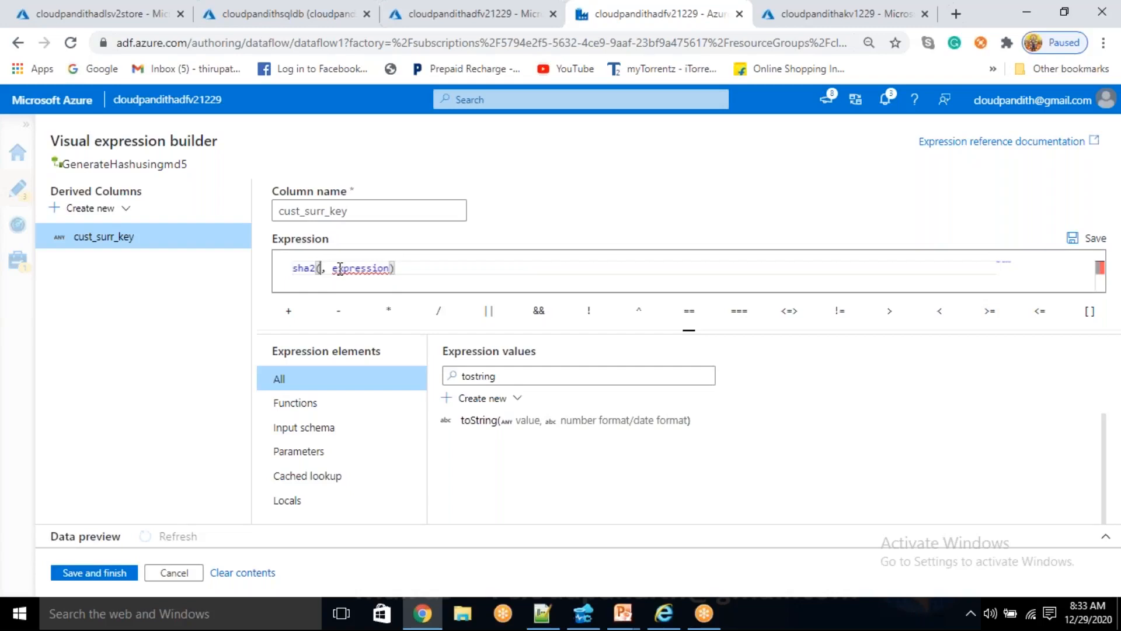
pyautogui.write('256')
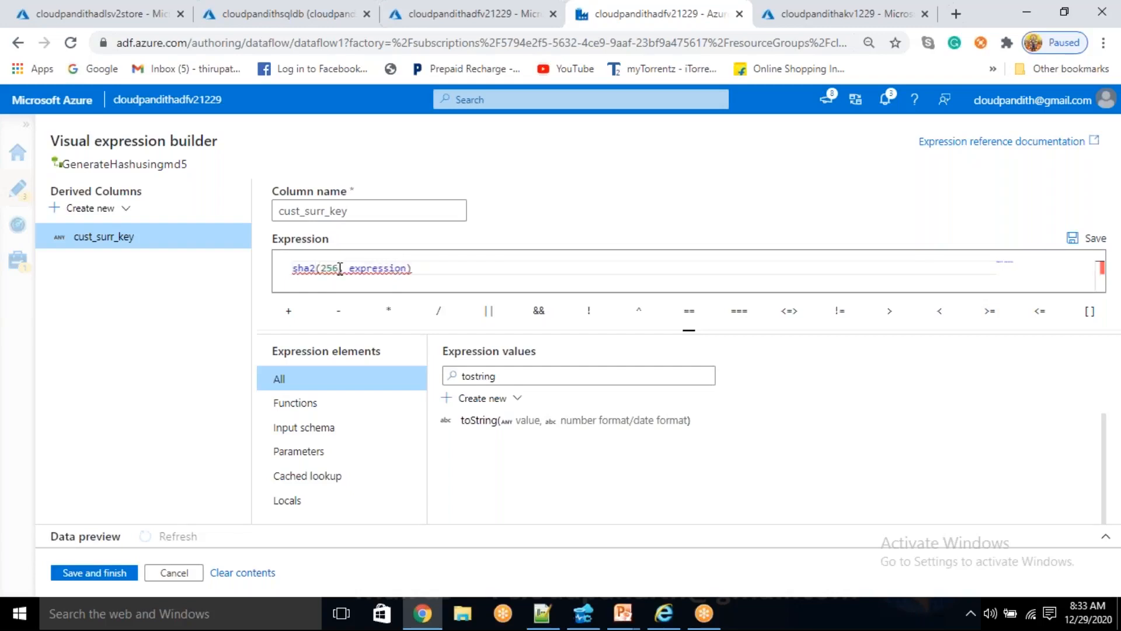
# - Undo the sha2 edits until the cust_surr_key expression is again md5(concat(toString(Cust_ID),Cust_Name,manager,city,toString(Start_date)))
pyautogui.doubleClick(386, 265)
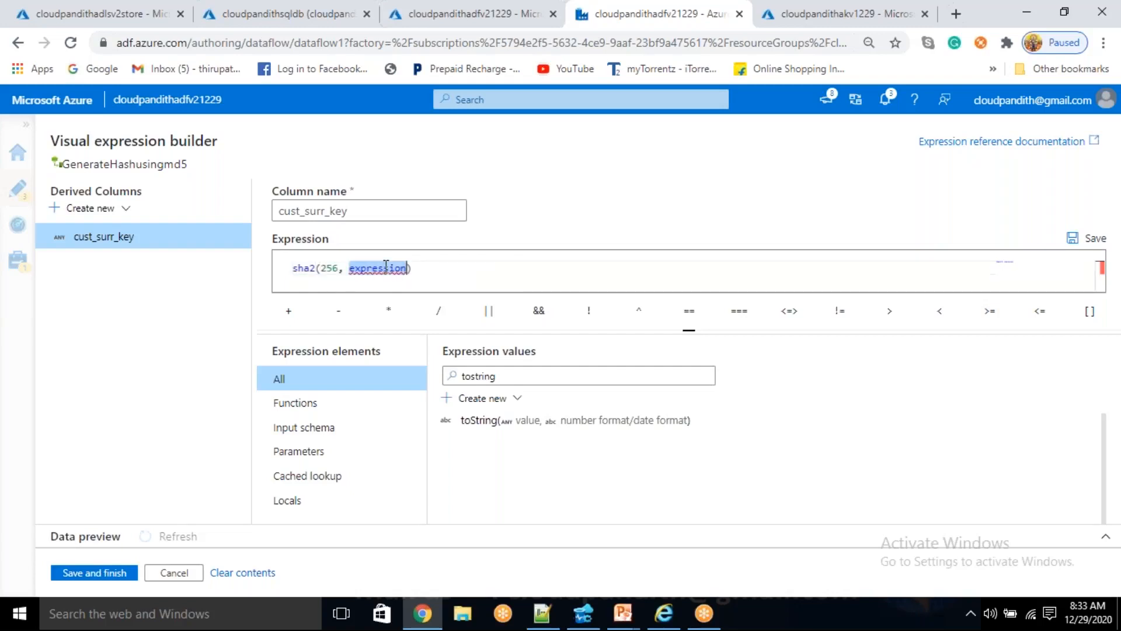
pyautogui.press('BackSpace')
pyautogui.hotkey('ctrl', 'z')
pyautogui.hotkey('ctrl', 'z')
pyautogui.hotkey('ctrl', 'y')
pyautogui.hotkey('ctrl', 'y')
pyautogui.hotkey('ctrl', 'z')
pyautogui.hotkey('ctrl', 'z')
pyautogui.hotkey('ctrl', 'z')
pyautogui.hotkey('ctrl', 'z')
pyautogui.hotkey('ctrl', 'z')
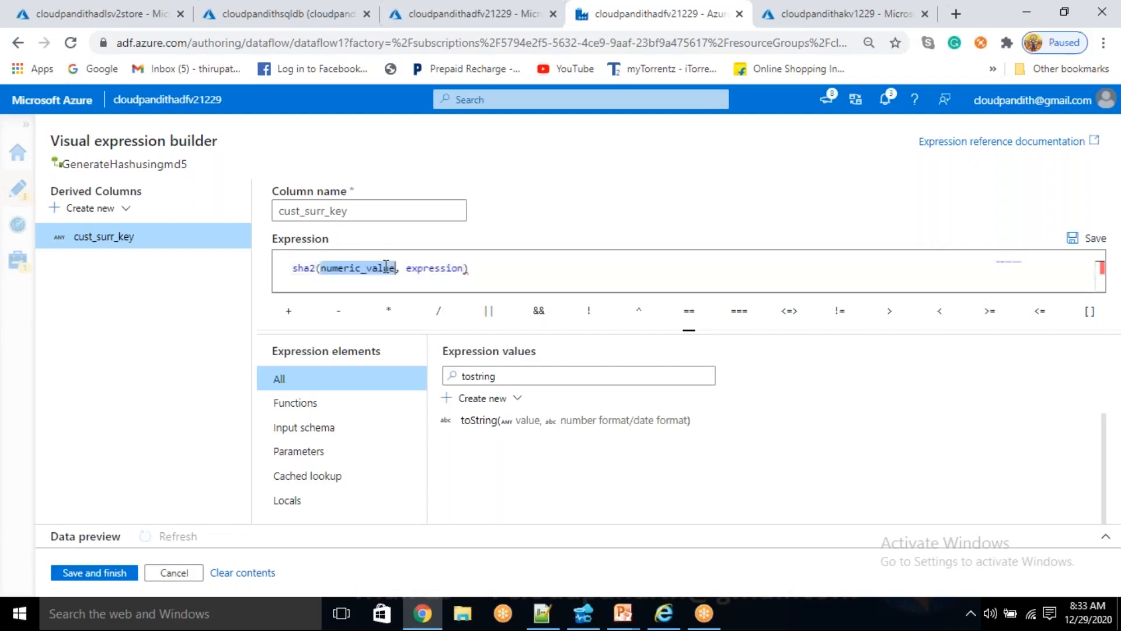
pyautogui.write('sh1')
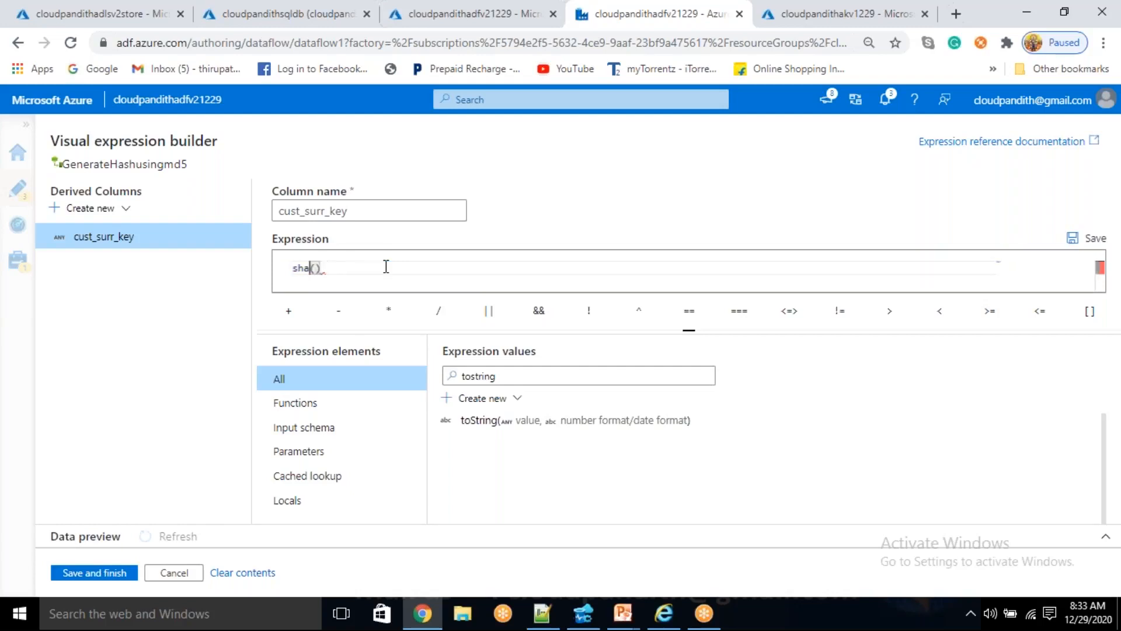
pyautogui.hotkey('ctrl', 'z')
pyautogui.hotkey('ctrl', 'z')
pyautogui.hotkey('ctrl', 'c')
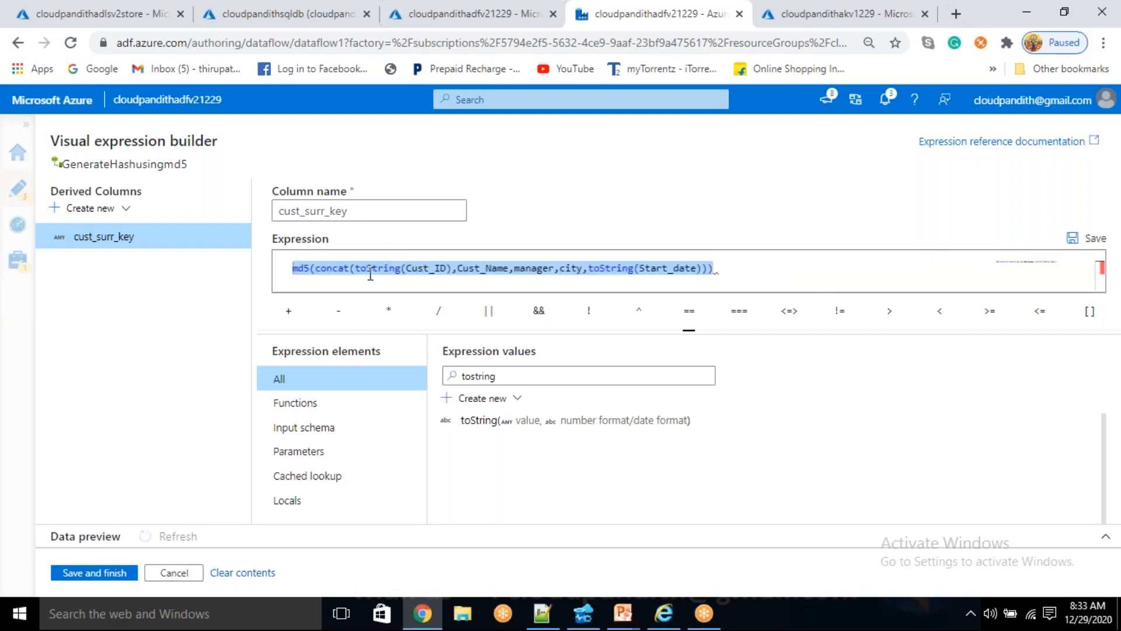
pyautogui.click(370, 275)
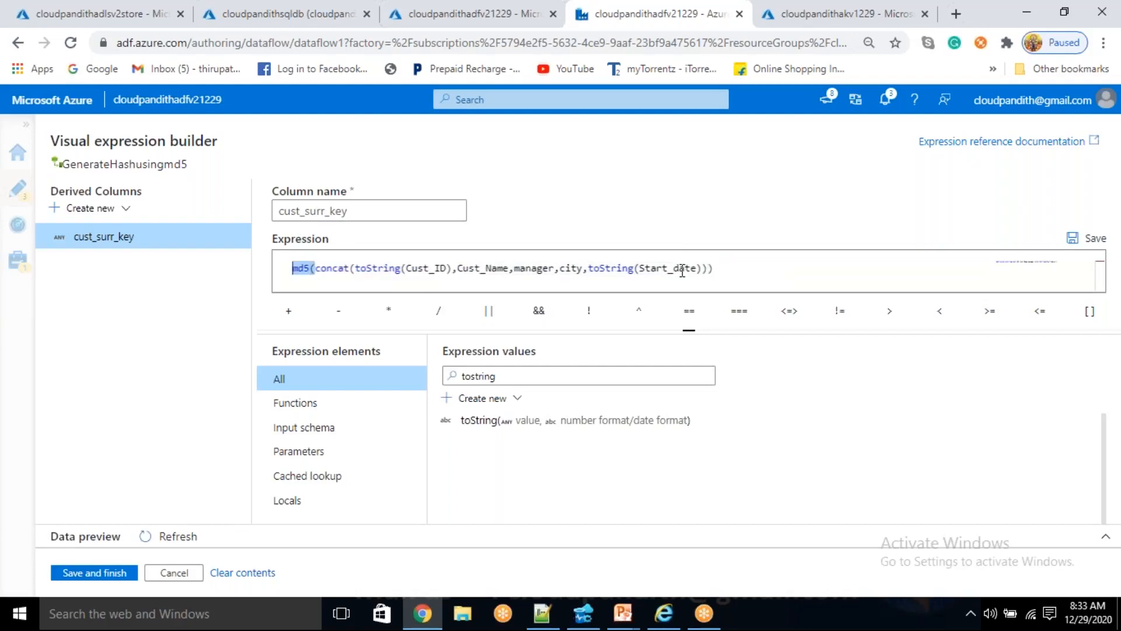
pyautogui.keyDown('shift'); pyautogui.click(707, 268); pyautogui.keyUp('shift')
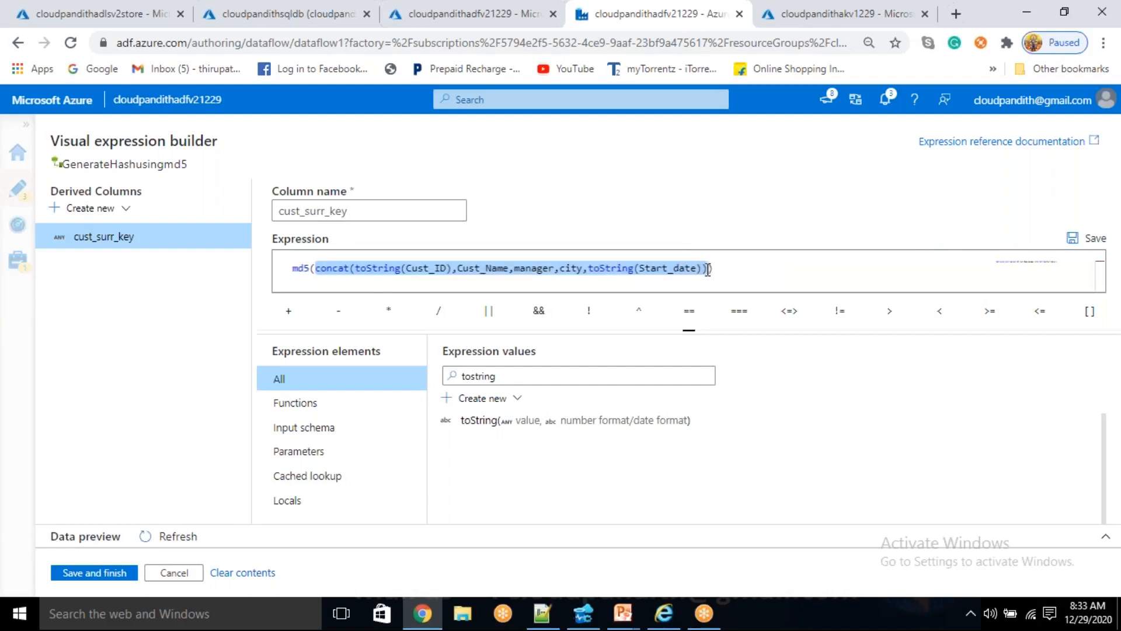
pyautogui.press('Delete')
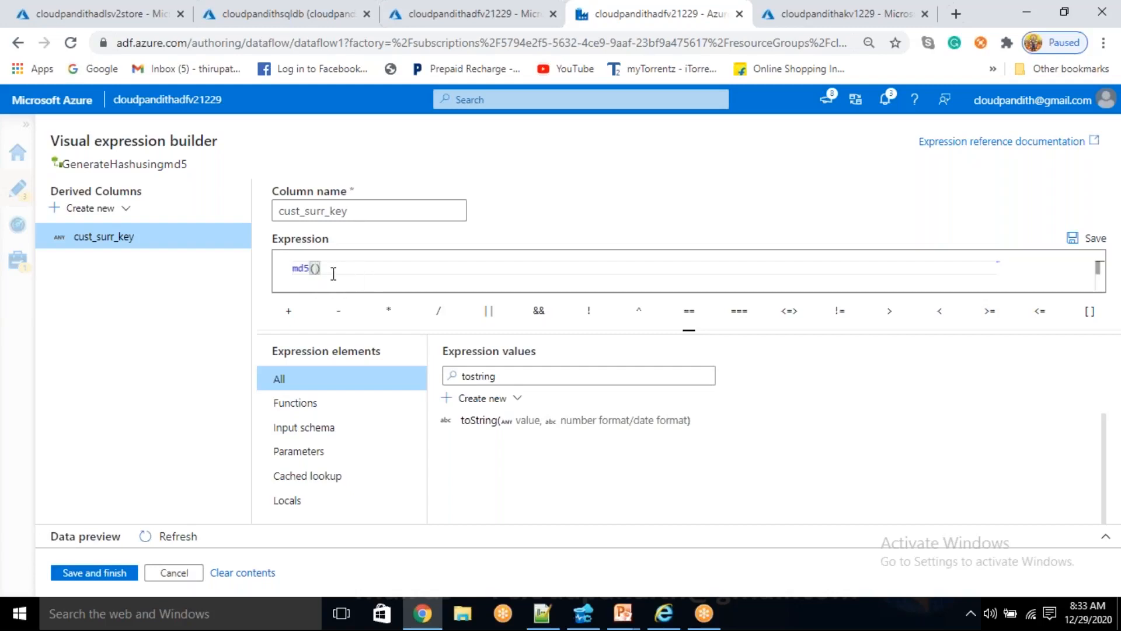
pyautogui.moveTo(332, 272); pyautogui.dragTo(289, 275)
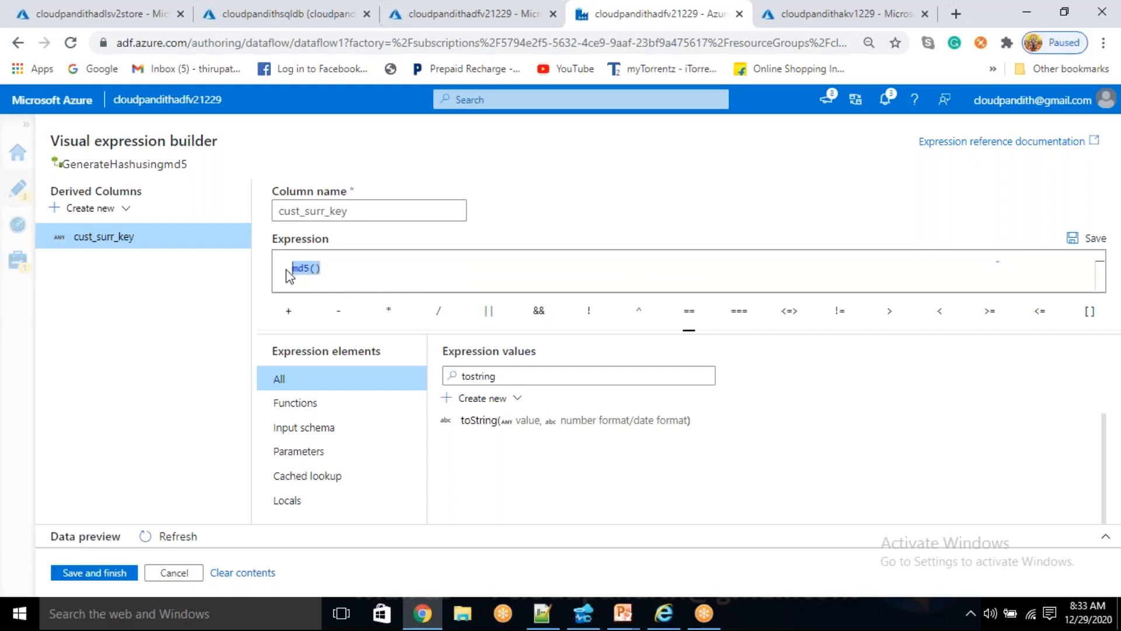
pyautogui.hotkey('ctrl', 'v')
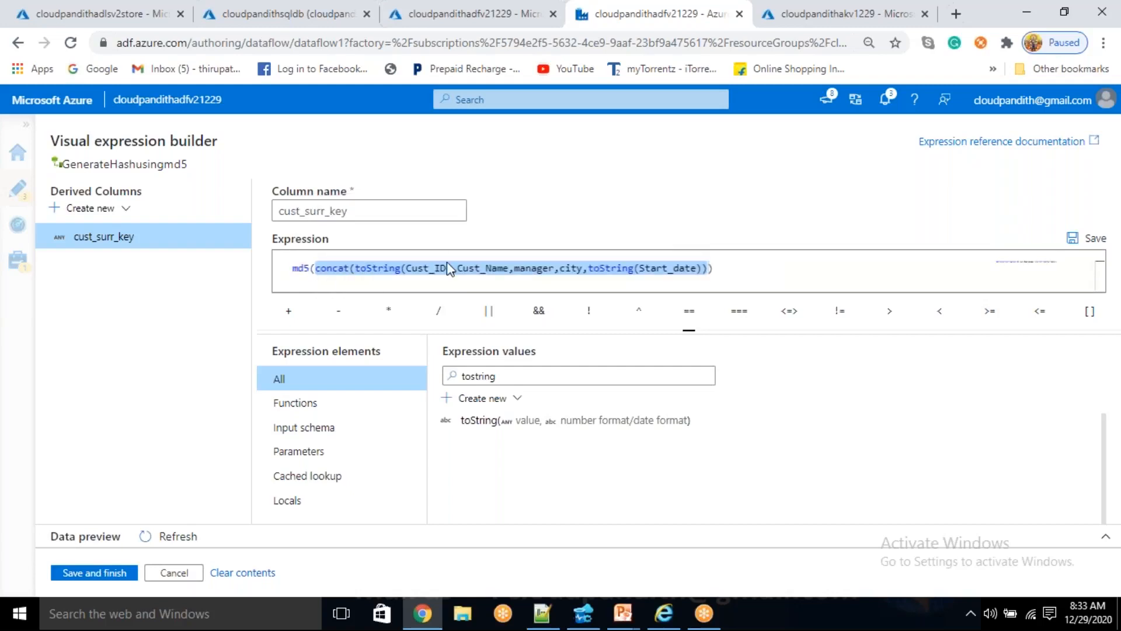
# - Refresh the expression's data preview and examine the md5 keys generated for each customer row
pyautogui.click(164, 538)
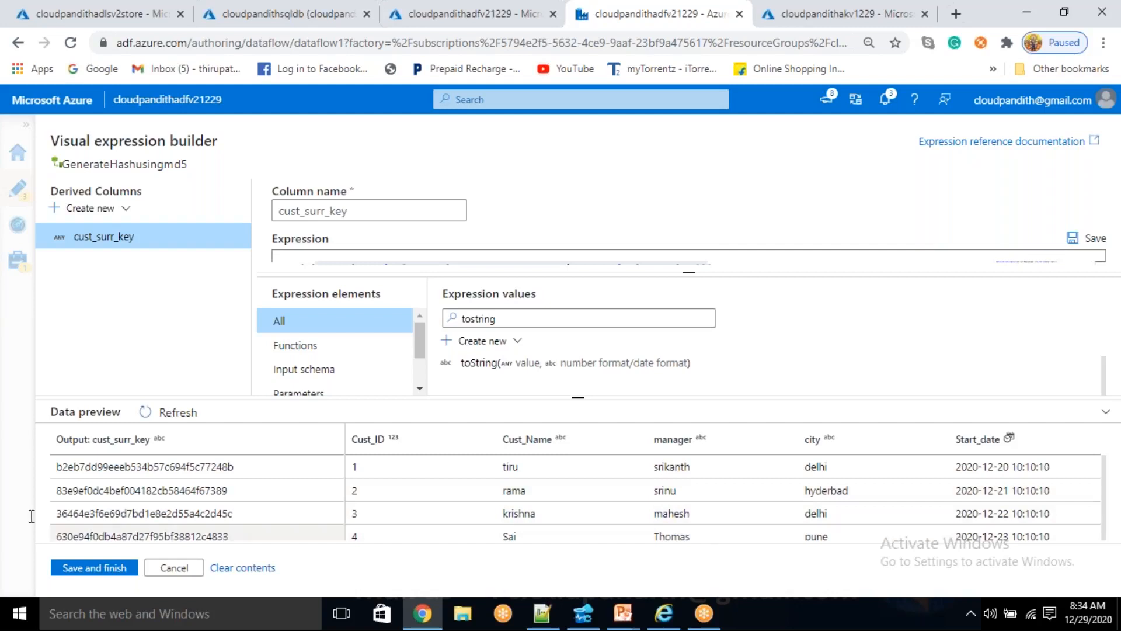
pyautogui.moveTo(148, 466); pyautogui.dragTo(232, 490)
pyautogui.moveTo(111, 518); pyautogui.dragTo(258, 511)
pyautogui.moveTo(142, 534); pyautogui.dragTo(240, 522)
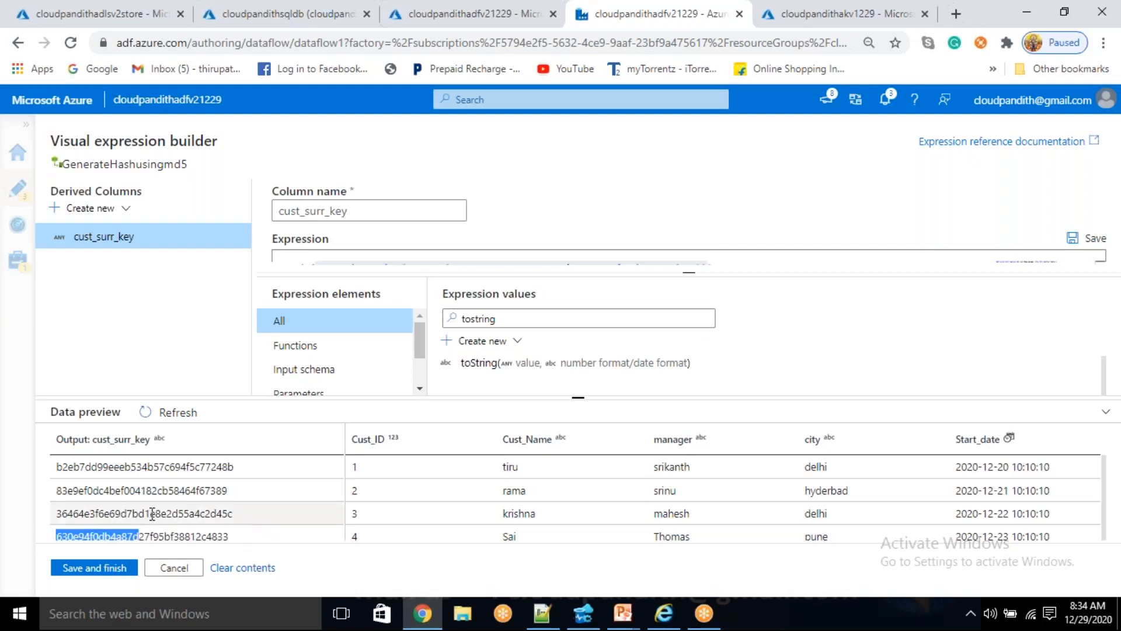
pyautogui.moveTo(131, 516); pyautogui.dragTo(213, 499)
pyautogui.moveTo(134, 488); pyautogui.dragTo(202, 490)
pyautogui.moveTo(131, 467); pyautogui.dragTo(201, 467)
pyautogui.moveTo(134, 491); pyautogui.dragTo(245, 544)
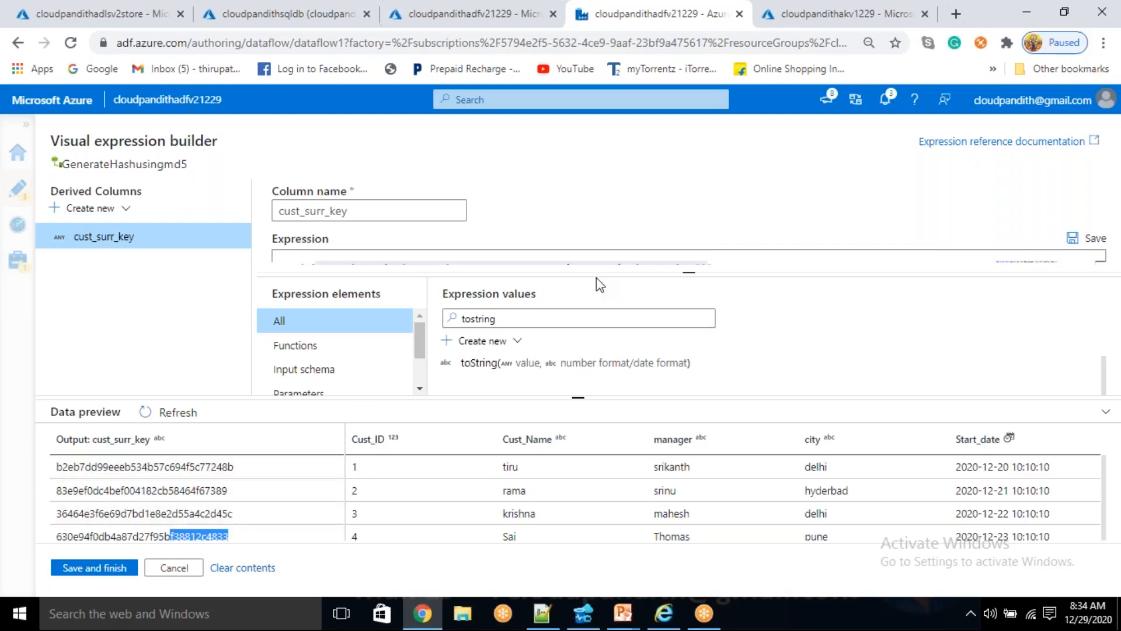
# - Replace md5 with sha1 around the concat expression of cust_surr_key and refresh its data preview
pyautogui.click(531, 263)
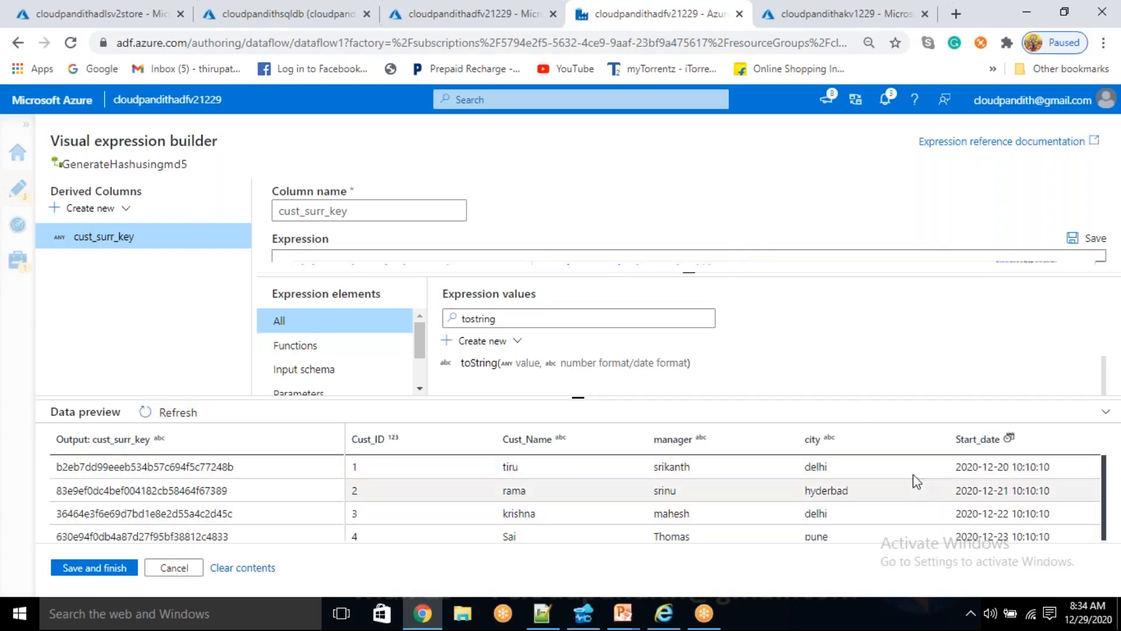
pyautogui.click(1106, 417)
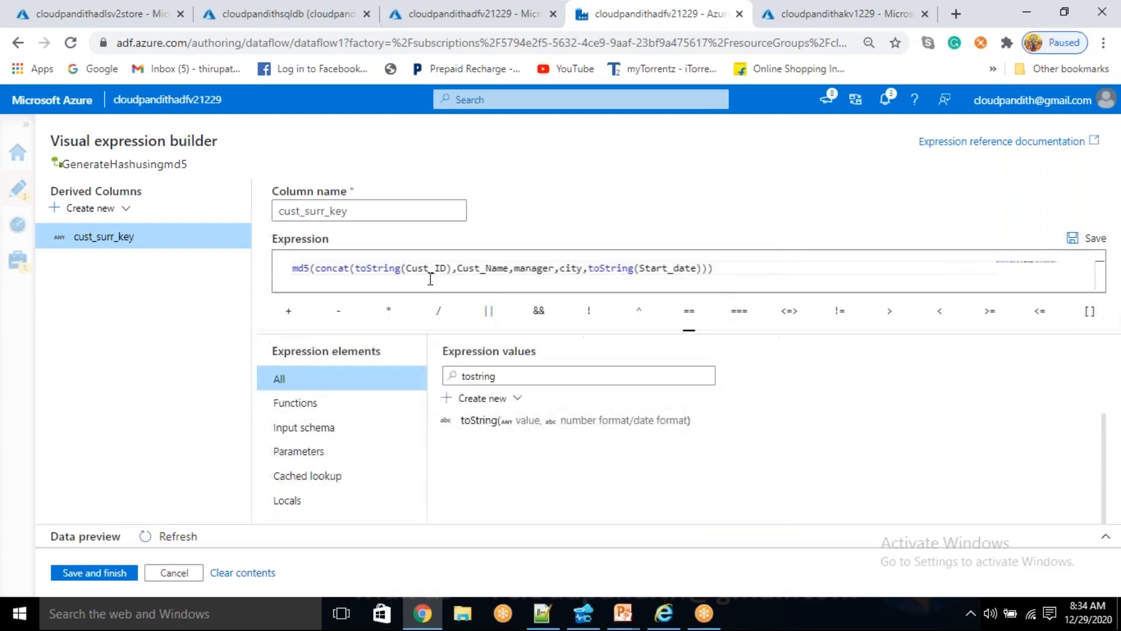
pyautogui.click(310, 270)
pyautogui.press('BackSpace')
pyautogui.press('BackSpace')
pyautogui.write('sha1')
pyautogui.press('Left')
pyautogui.press('Left')
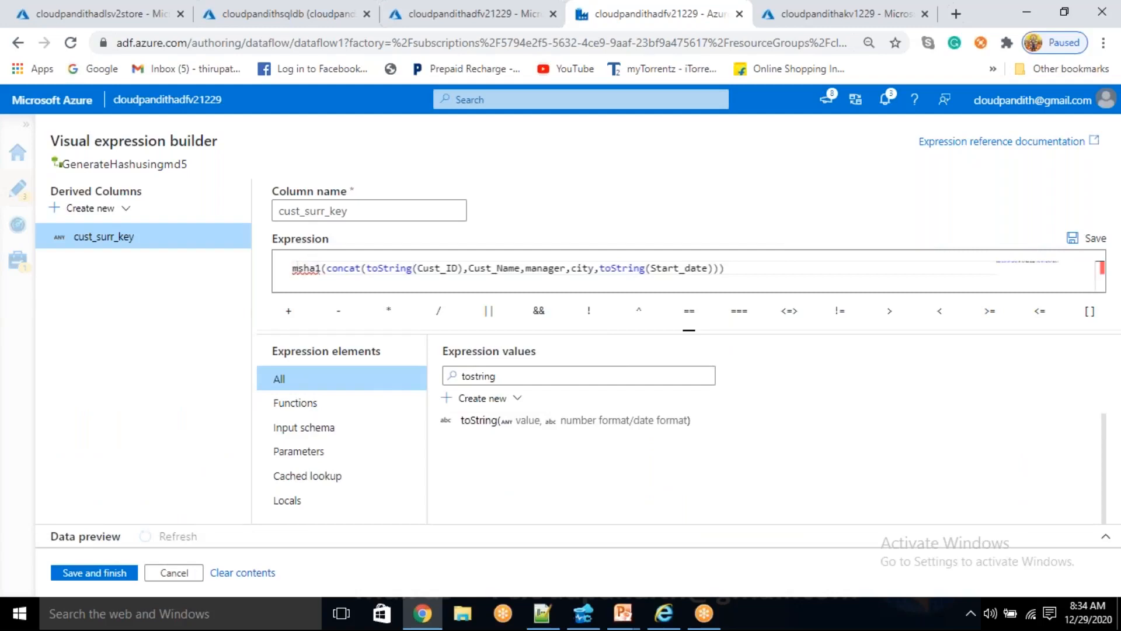
pyautogui.press('BackSpace')
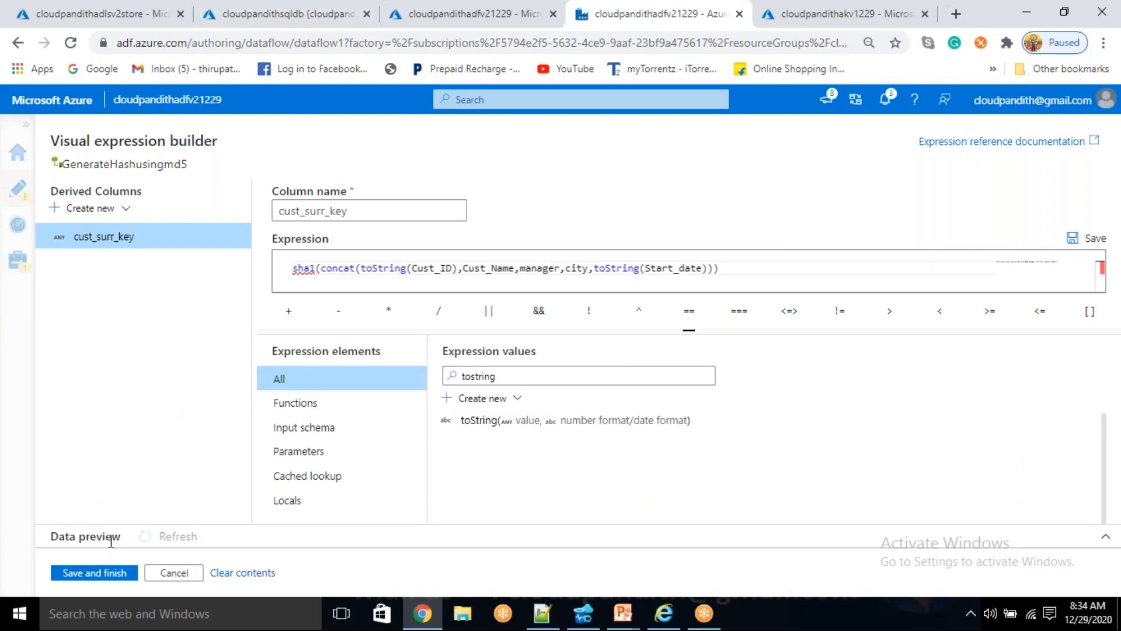
pyautogui.click(734, 270)
pyautogui.click(157, 543)
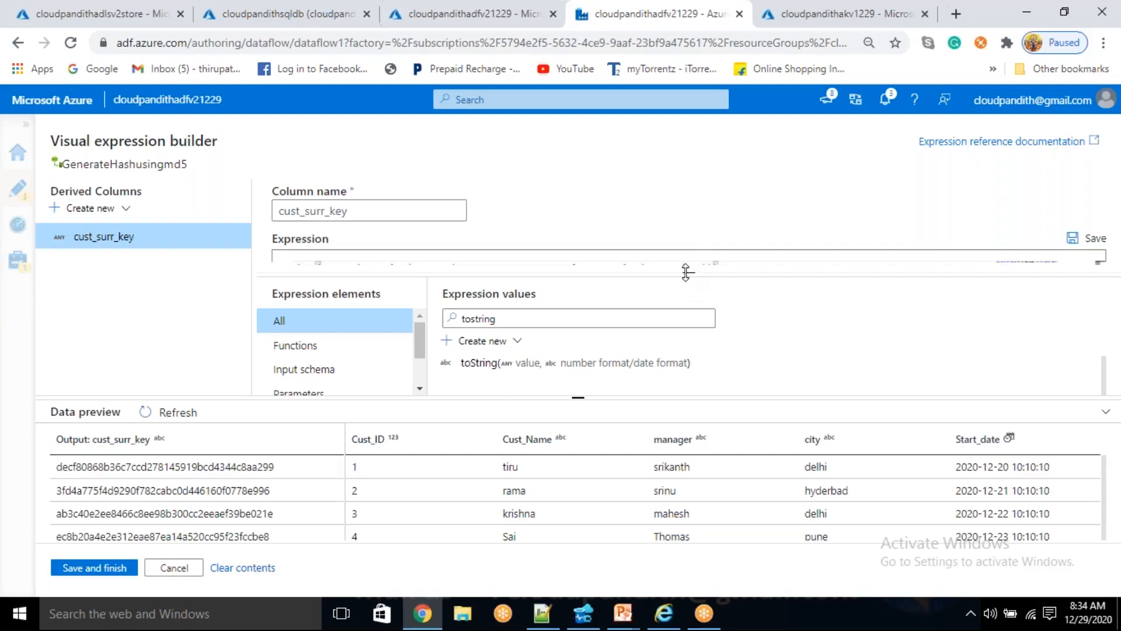
# - Enlarge the expression editing area and change the function from sha1 to sha2 with a bit length of 512
pyautogui.moveTo(686, 272); pyautogui.dragTo(688, 383)
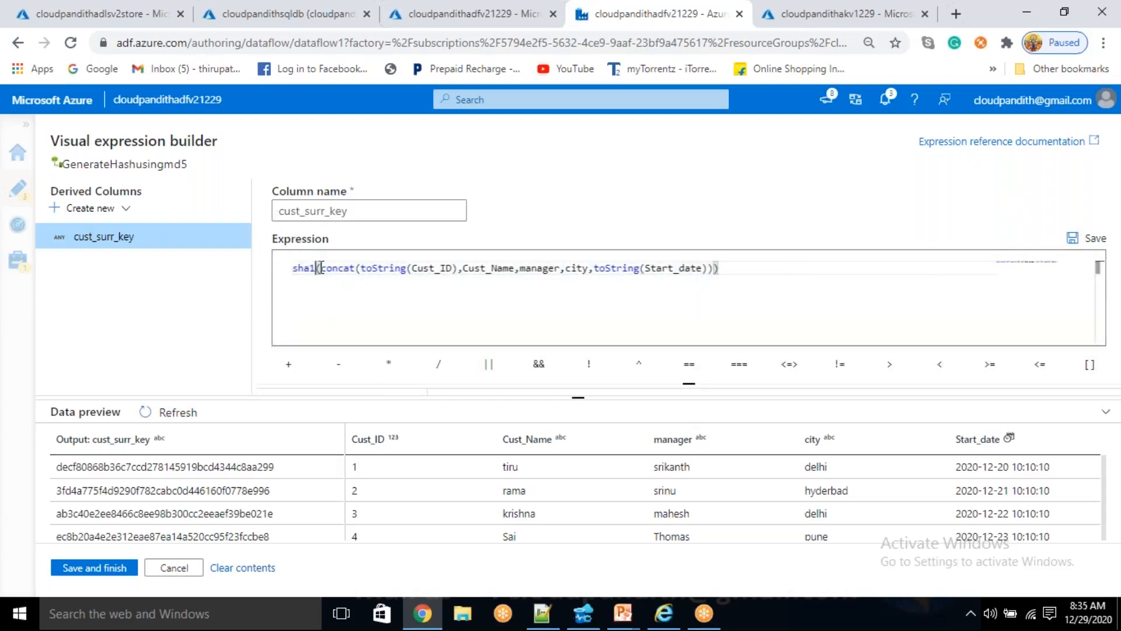
pyautogui.write('2')
pyautogui.press('Left')
pyautogui.press('BackSpace')
pyautogui.click(321, 267)
pyautogui.write('512,')
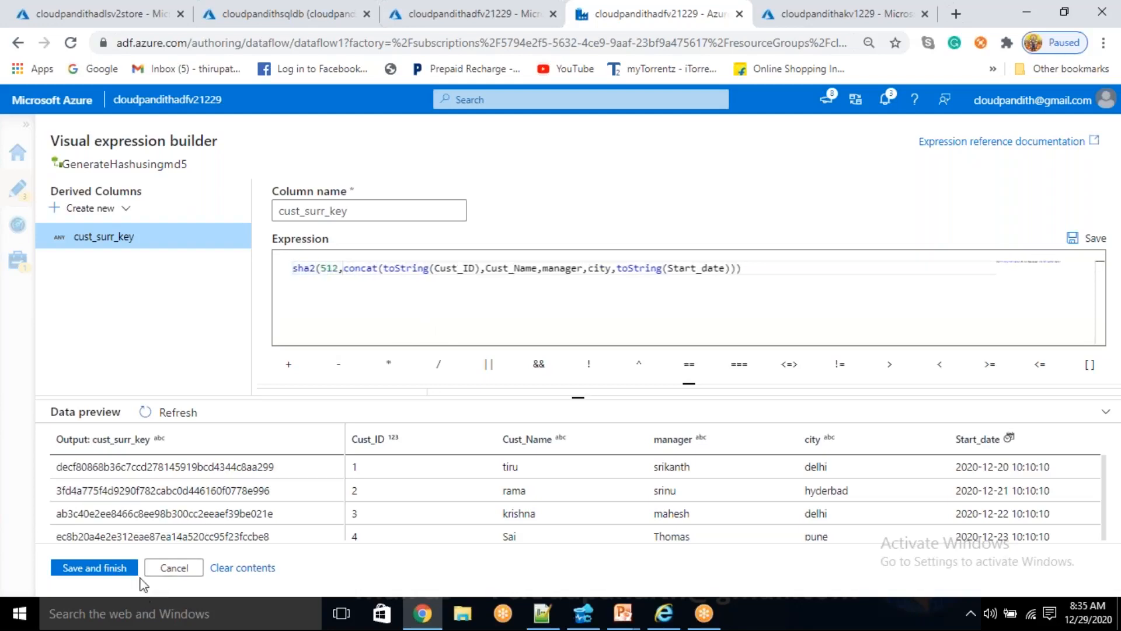
# - Refresh the data preview and examine the sha2 hash keys in the cust_surr_key output
pyautogui.click(178, 412)
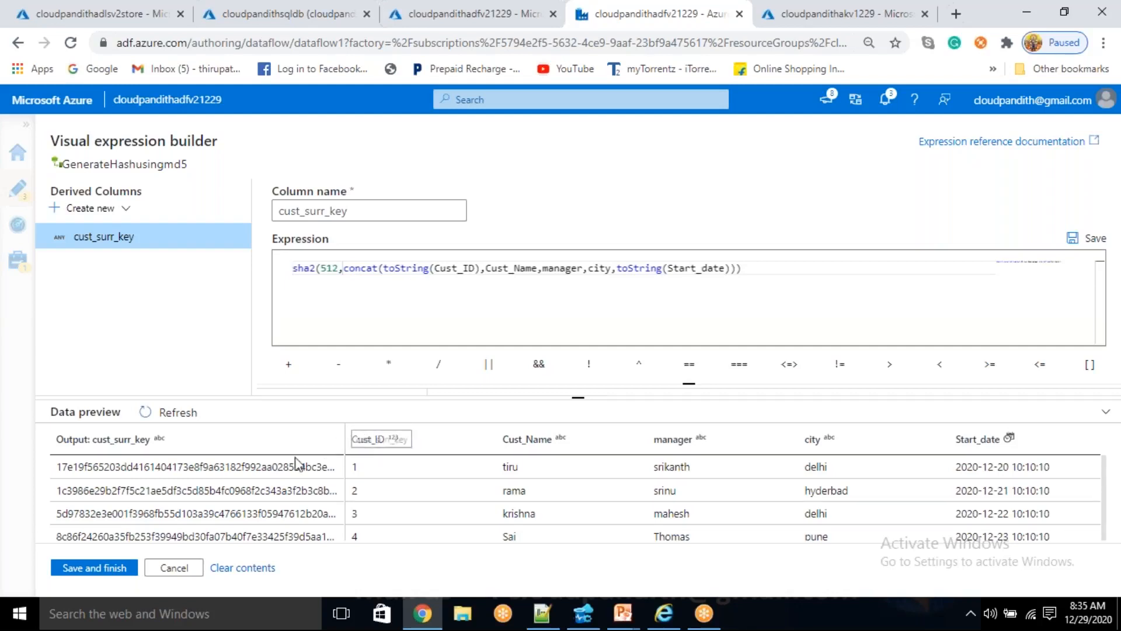
pyautogui.moveTo(183, 467); pyautogui.dragTo(345, 467)
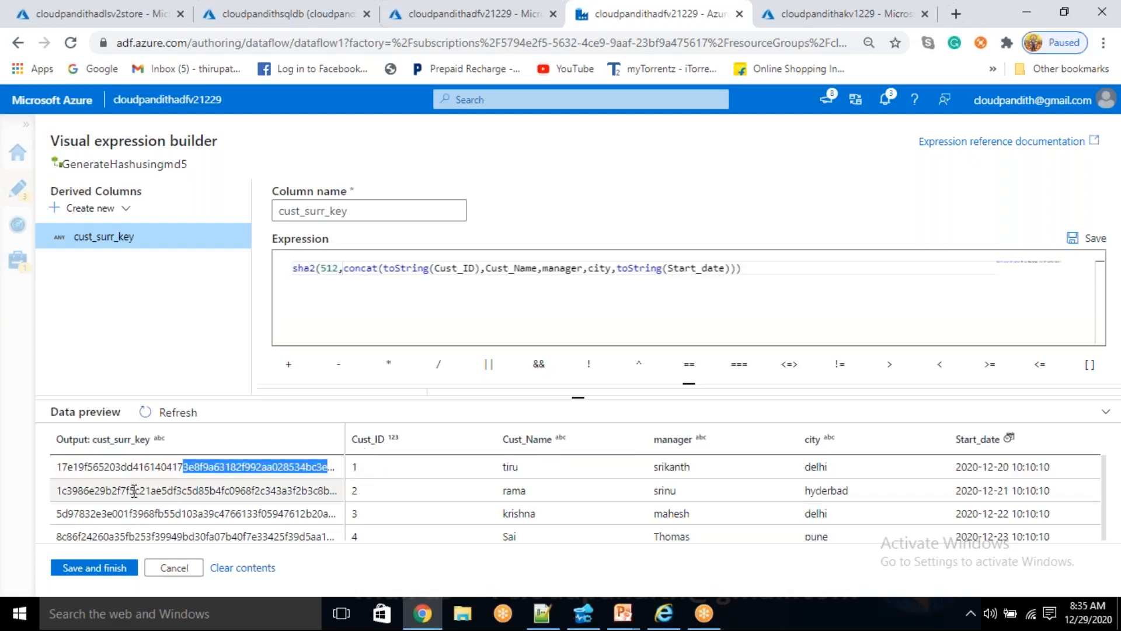
pyautogui.moveTo(99, 466); pyautogui.dragTo(183, 467)
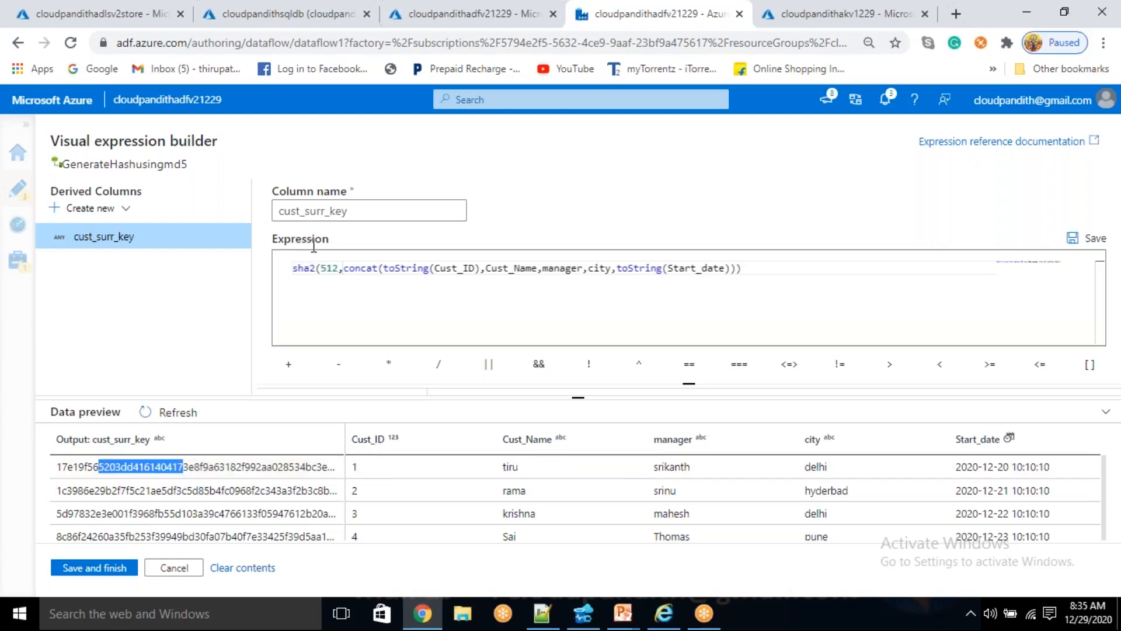
# - Remove the 512 argument, change the hash function from sha2 back to md5, and save the cust_surr_key expression
pyautogui.doubleClick(331, 268)
pyautogui.press('Right')
pyautogui.press('Right')
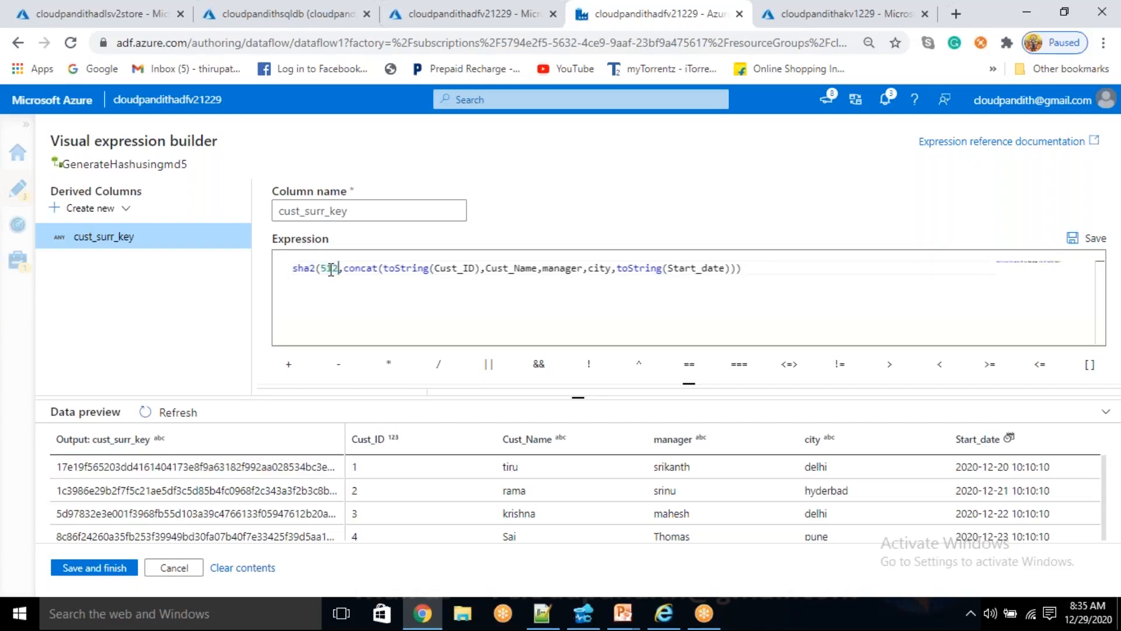
pyautogui.press('BackSpace')
pyautogui.press('BackSpace')
pyautogui.press('BackSpace')
pyautogui.press('BackSpace')
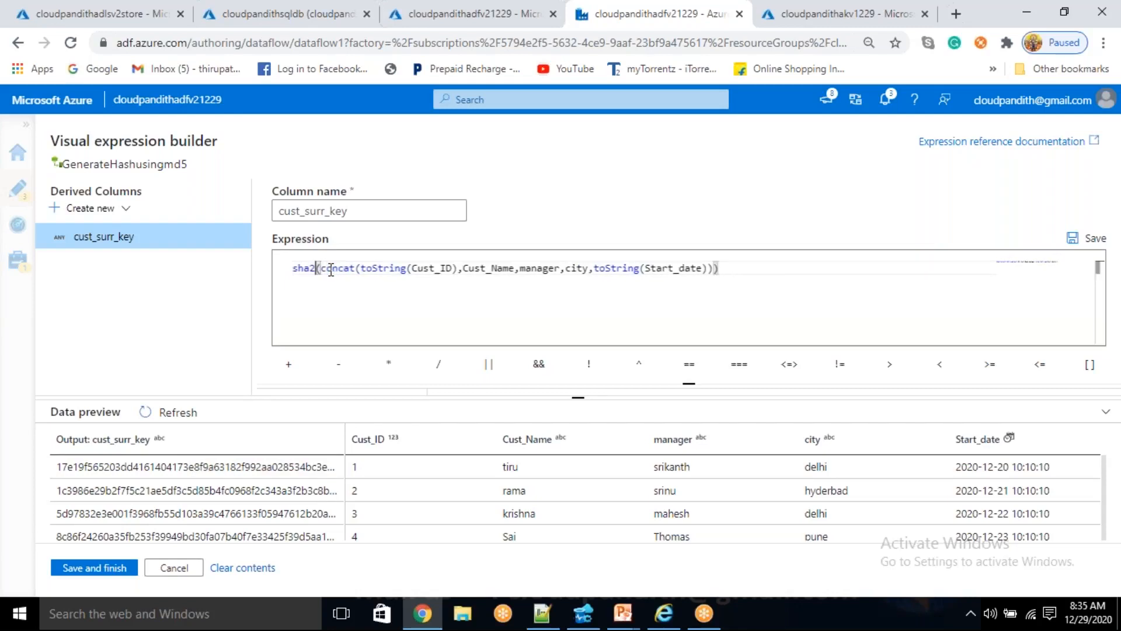
pyautogui.press('BackSpace')
pyautogui.press('BackSpace')
pyautogui.press('BackSpace')
pyautogui.write('md5')
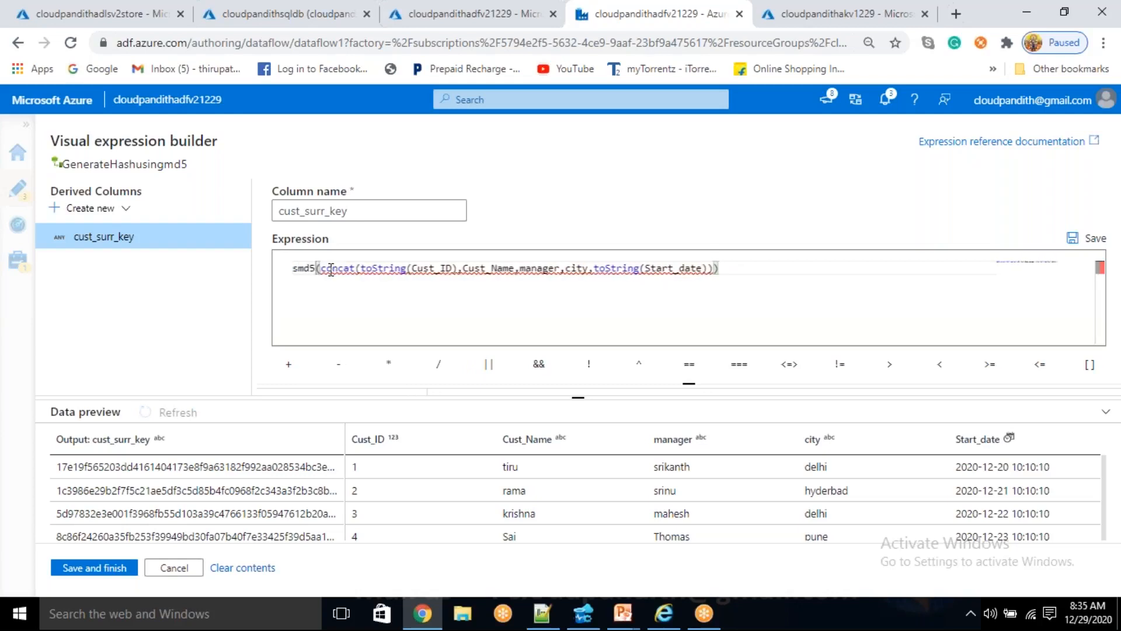
pyautogui.press('Left')
pyautogui.press('Left')
pyautogui.press('Left')
pyautogui.press('BackSpace')
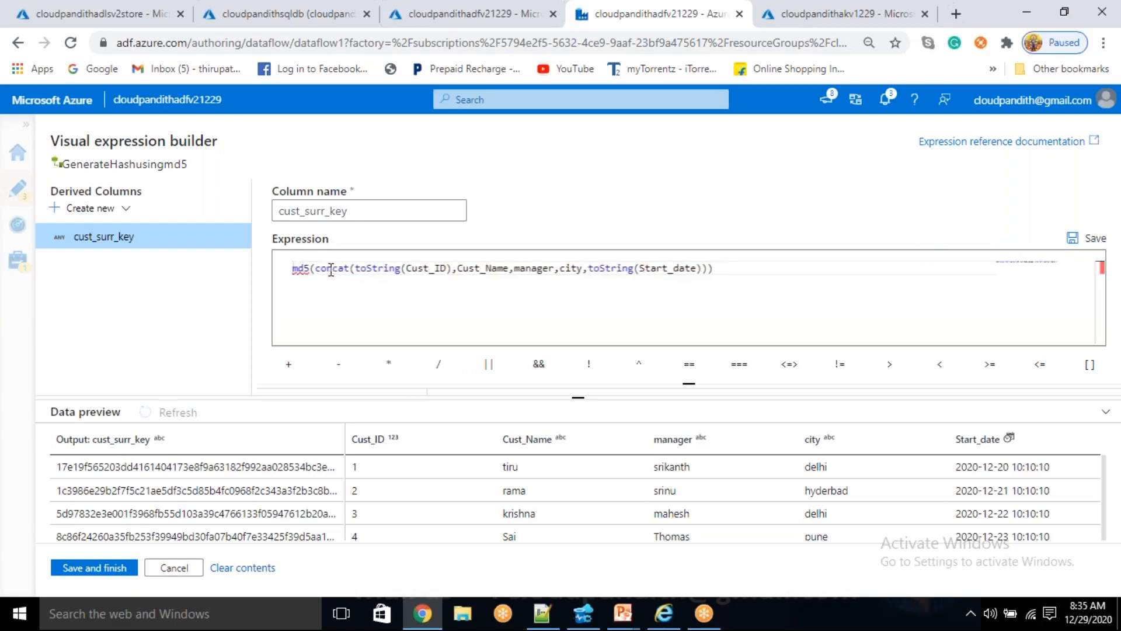
pyautogui.click(95, 569)
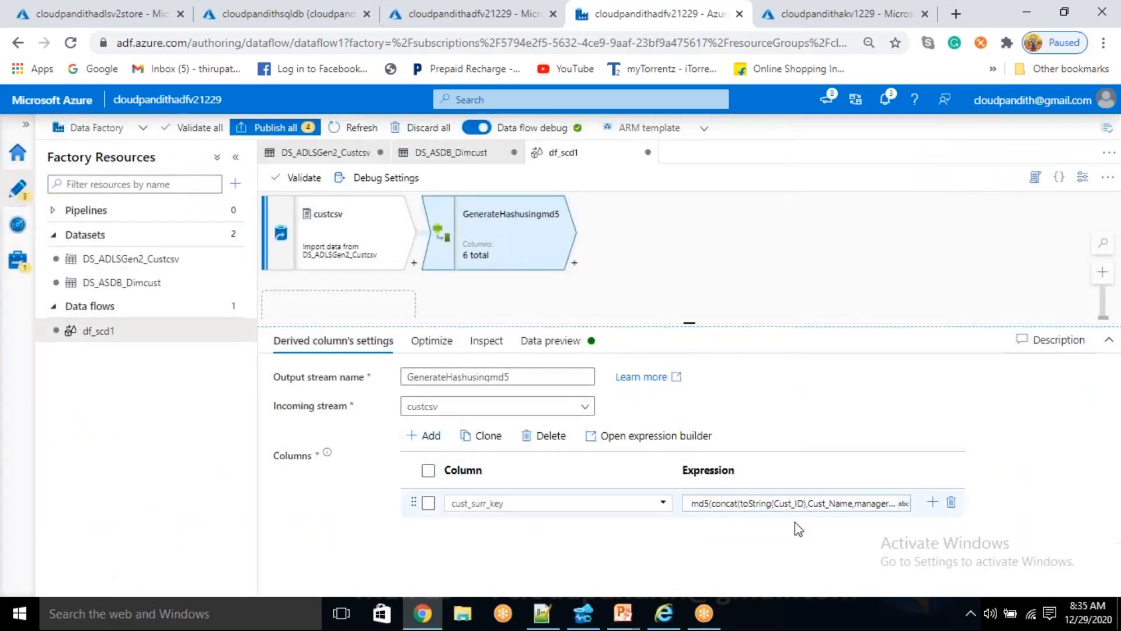
# - Preview the GenerateHashusingmd5 output data and narrow the columns before cust_surr_key to show the full hash values
pyautogui.click(561, 342)
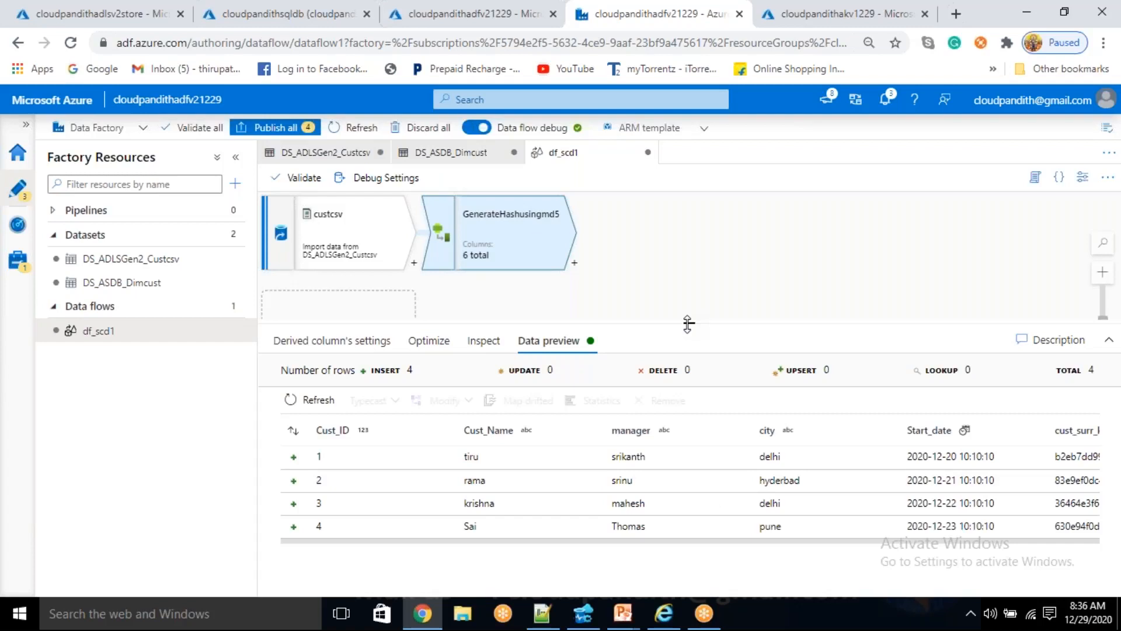
pyautogui.moveTo(549, 529); pyautogui.dragTo(1009, 551)
pyautogui.moveTo(1023, 437); pyautogui.dragTo(506, 435)
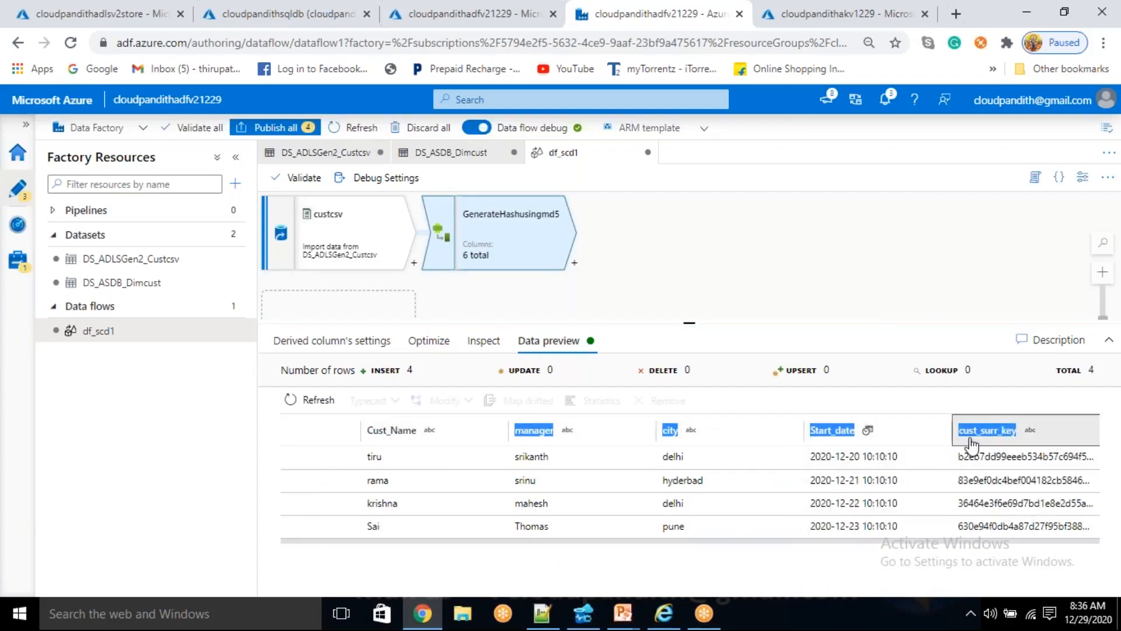
pyautogui.moveTo(796, 422); pyautogui.dragTo(736, 423)
pyautogui.moveTo(654, 428); pyautogui.dragTo(597, 427)
pyautogui.moveTo(951, 430); pyautogui.dragTo(841, 436)
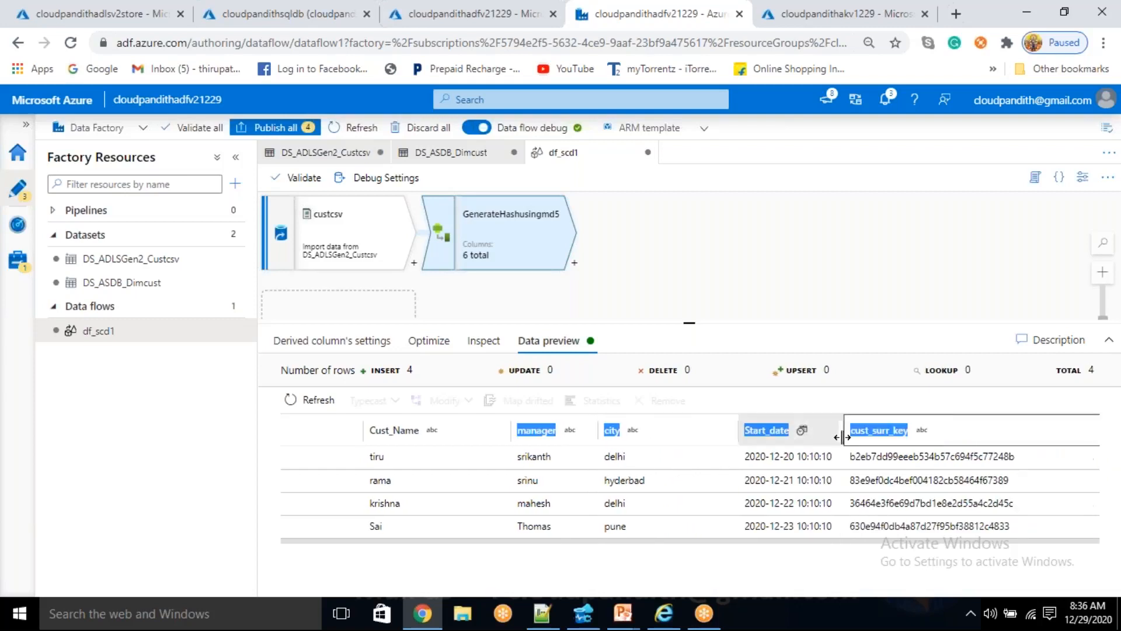
# - Compare the cust_surr_key hash values with the customer data in the previewed rows
pyautogui.click(922, 486)
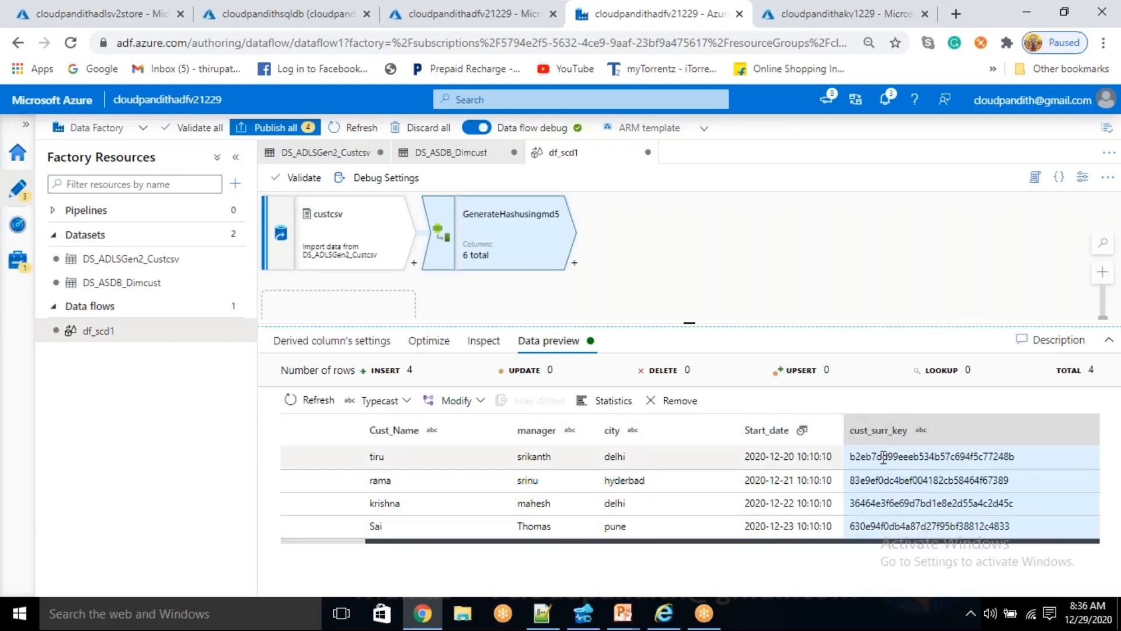
pyautogui.moveTo(885, 521); pyautogui.dragTo(882, 458)
pyautogui.click(899, 482)
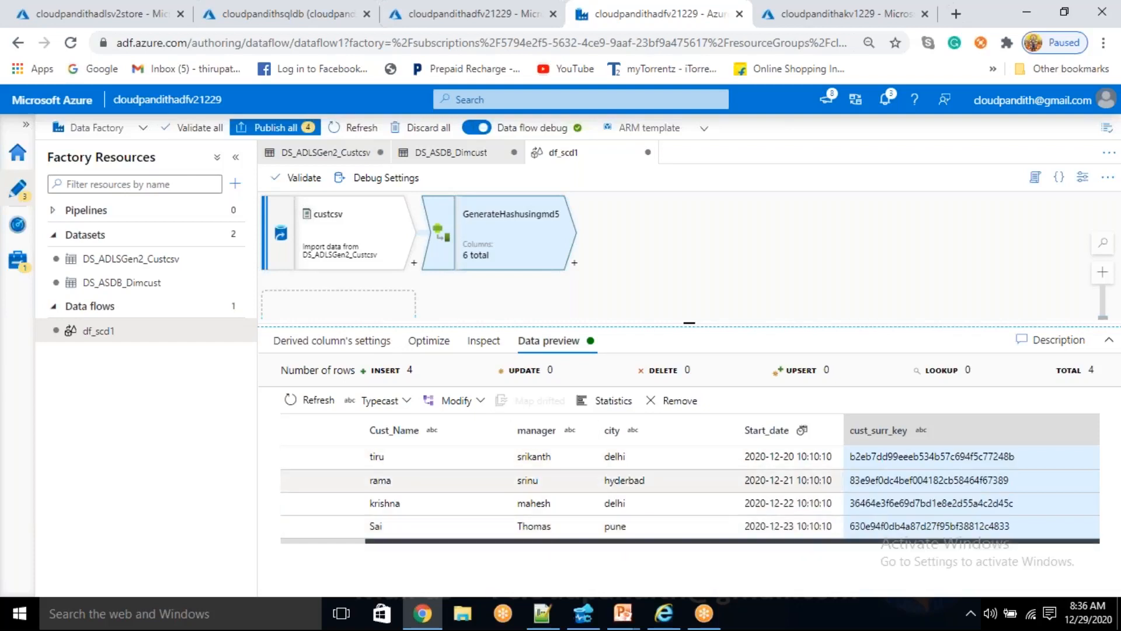
pyautogui.moveTo(322, 447); pyautogui.dragTo(561, 457)
pyautogui.moveTo(431, 483); pyautogui.dragTo(587, 463)
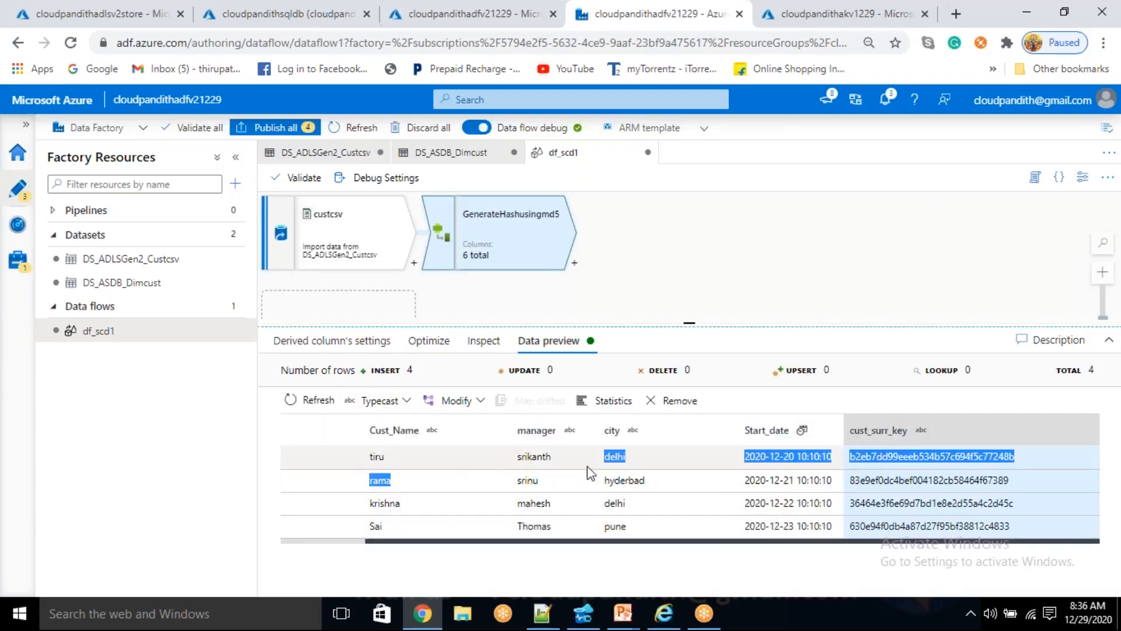
# - Add an Alter Row transformation after GenerateHashusingmd5 and set its row condition type to Upsert if
pyautogui.click(575, 263)
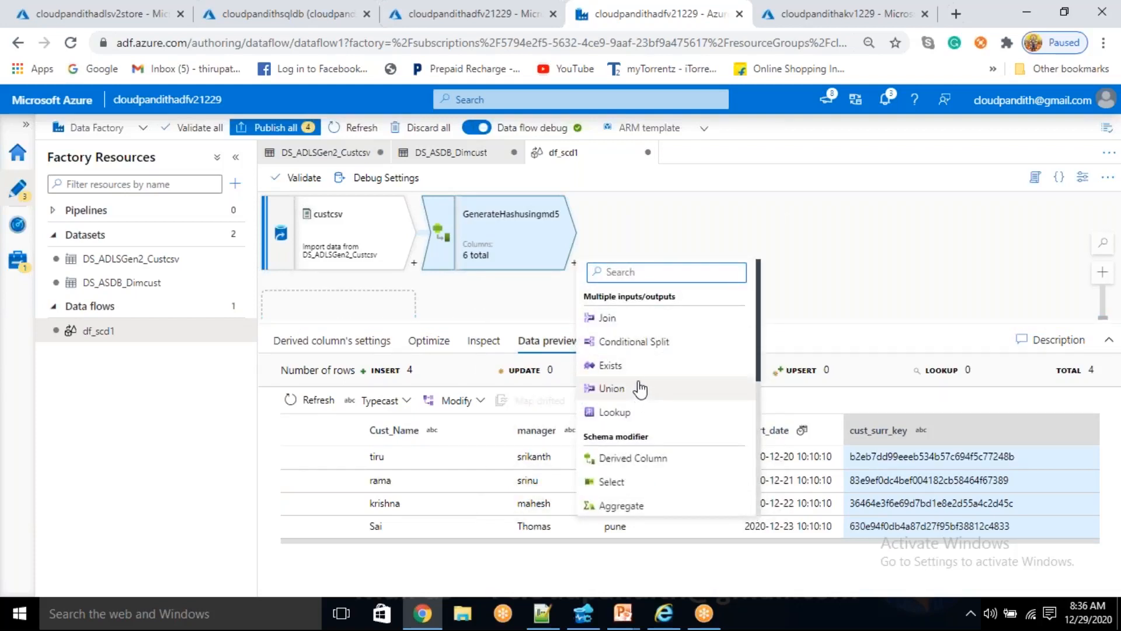
pyautogui.scroll(-5, 639, 389)
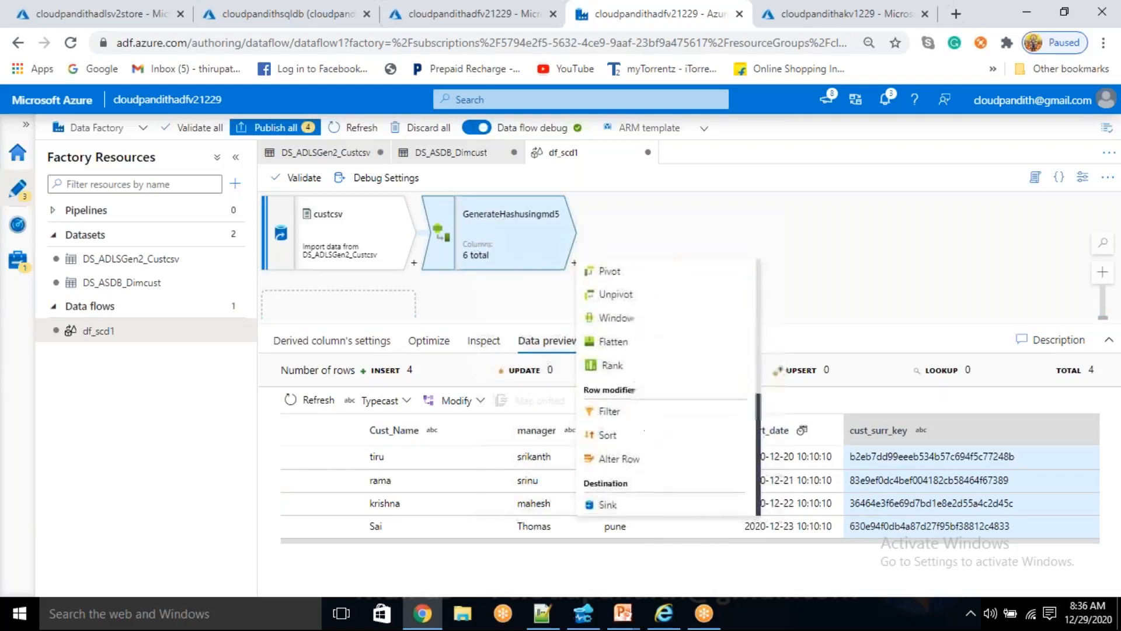
pyautogui.click(624, 459)
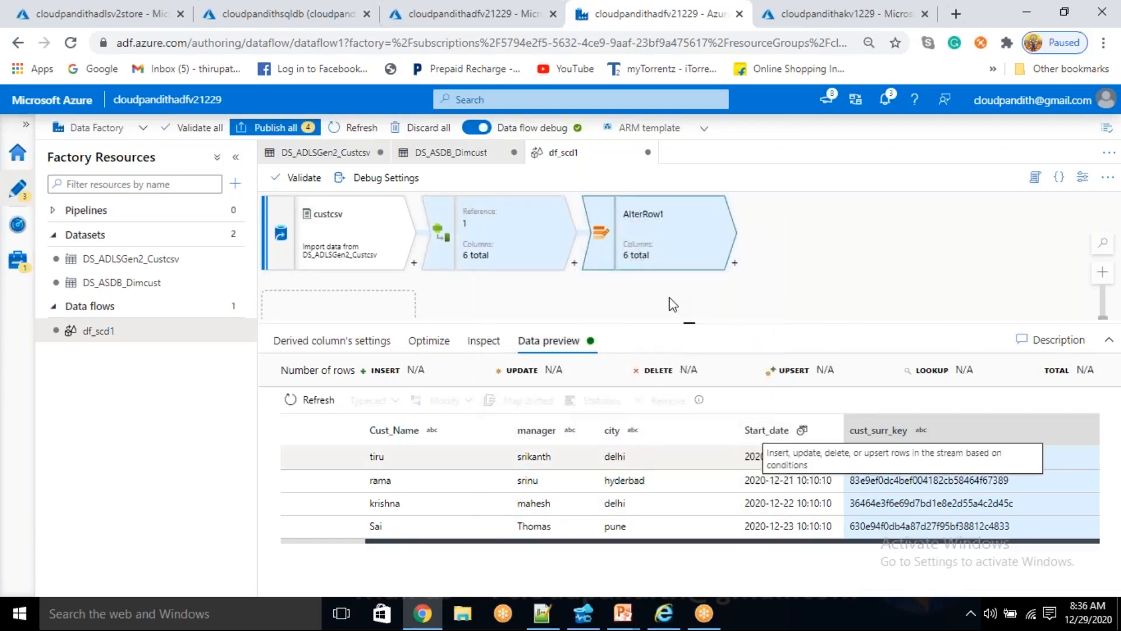
pyautogui.click(580, 461)
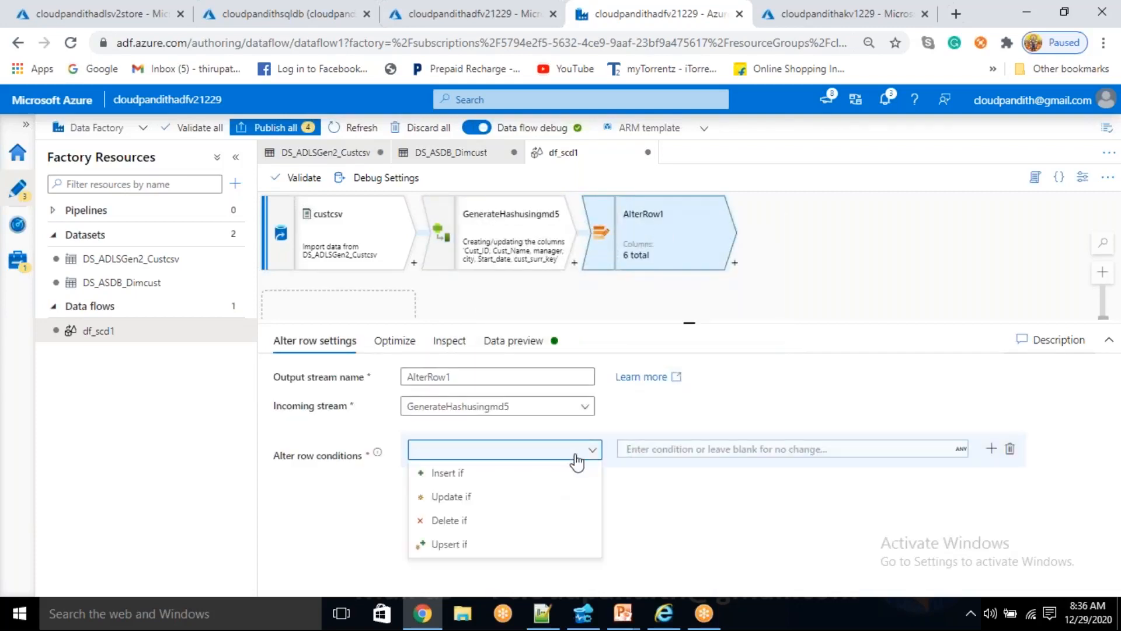
pyautogui.click(466, 554)
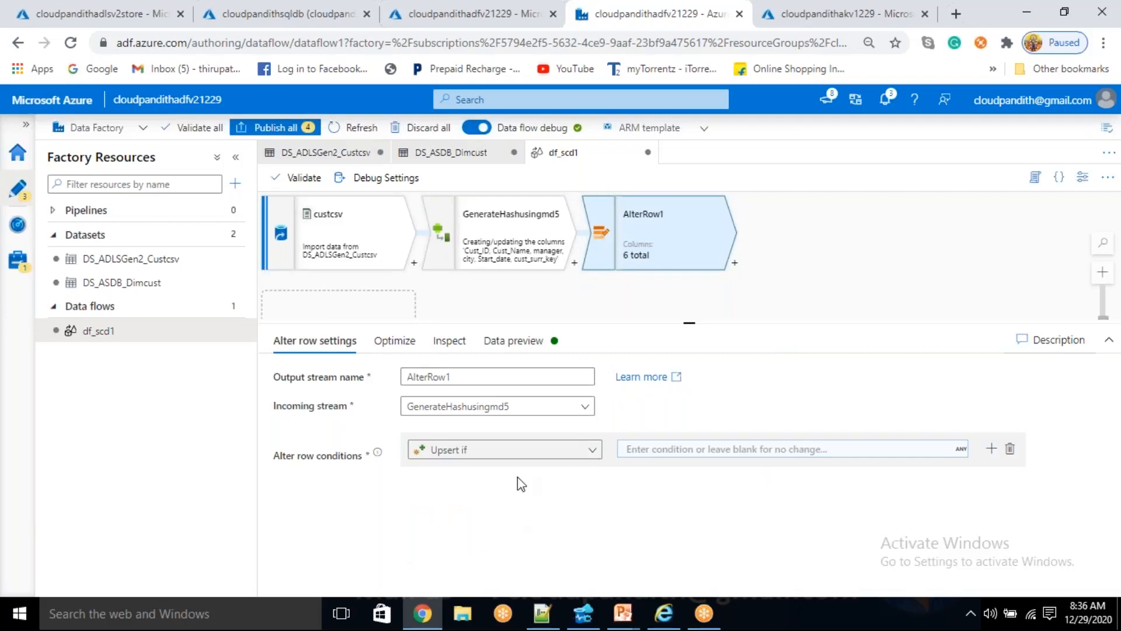
# - Set the Upsert if condition's expression to true() and save it
pyautogui.click(646, 454)
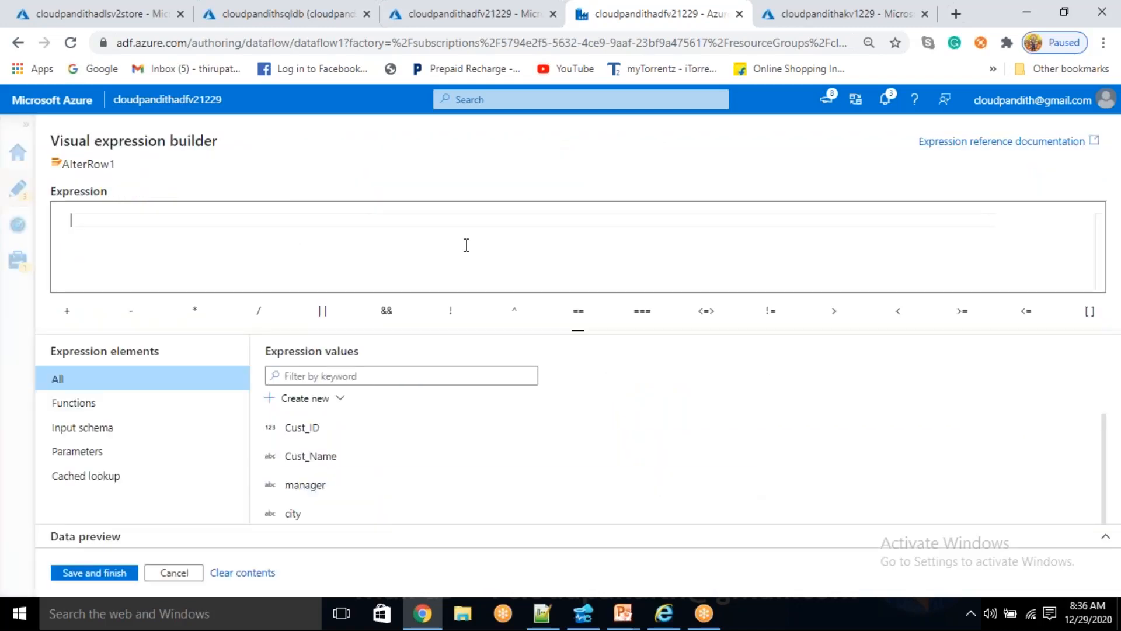
pyautogui.write('true')
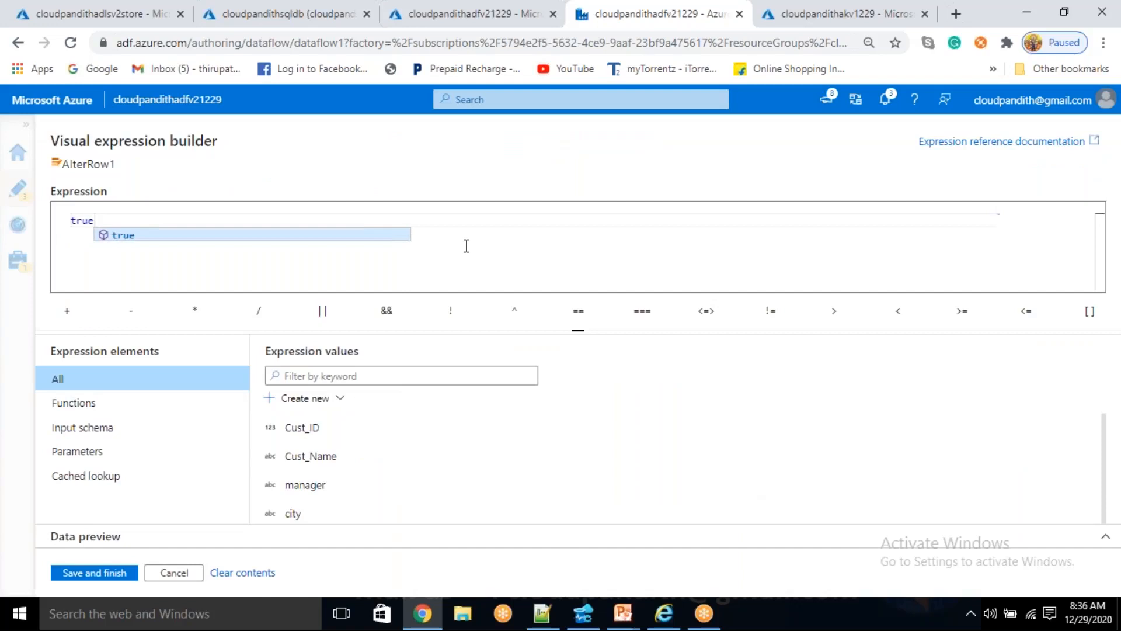
pyautogui.click(205, 236)
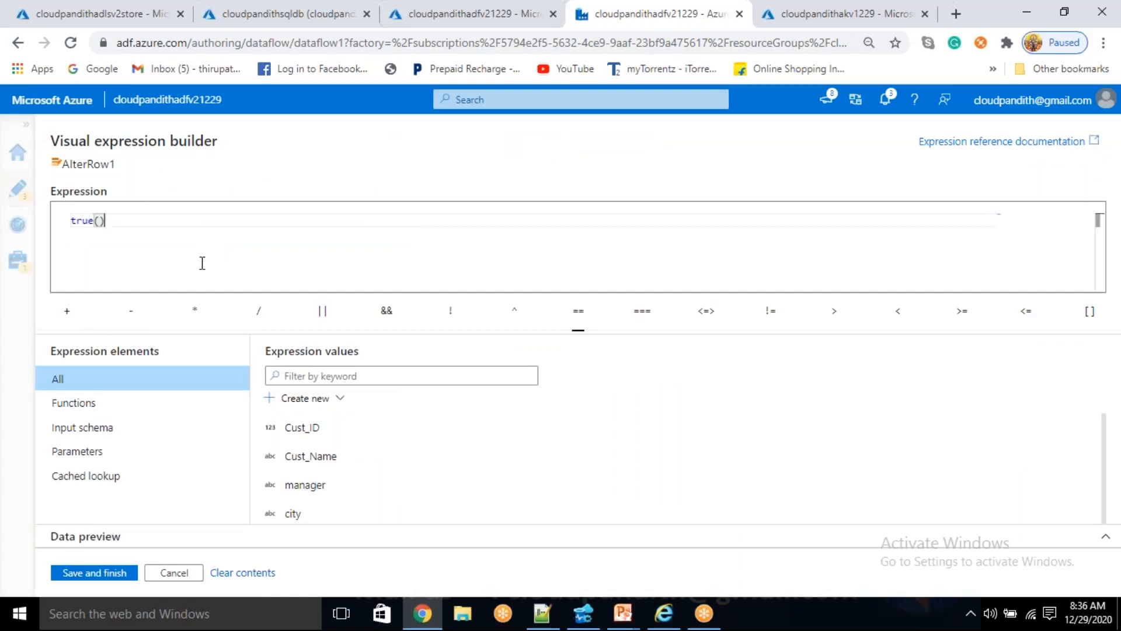
pyautogui.click(120, 575)
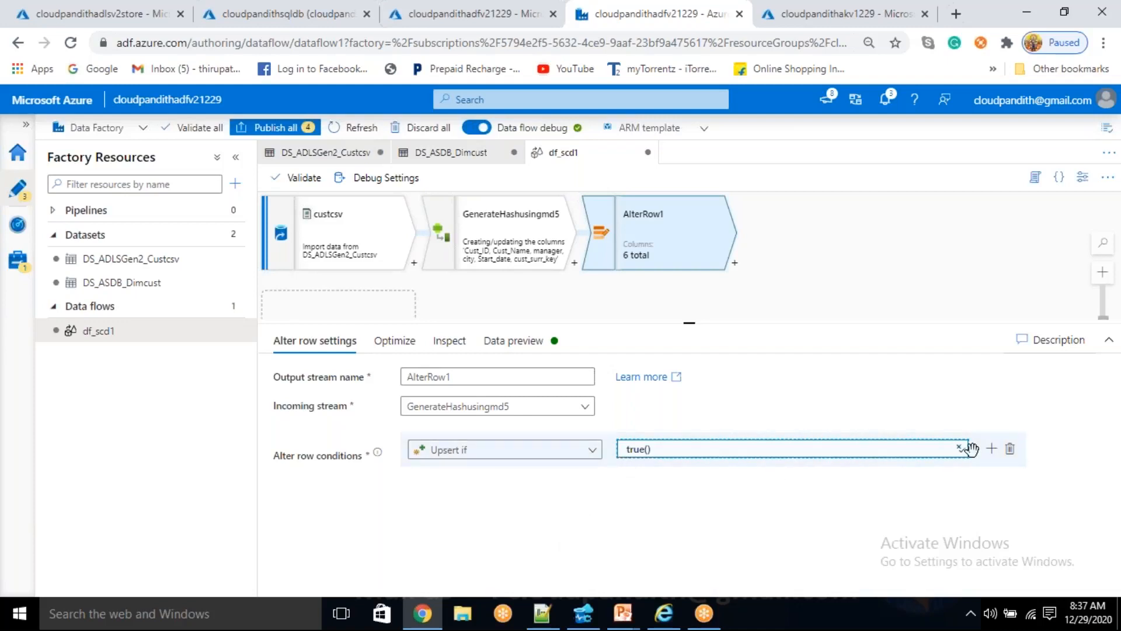
pyautogui.click(992, 450)
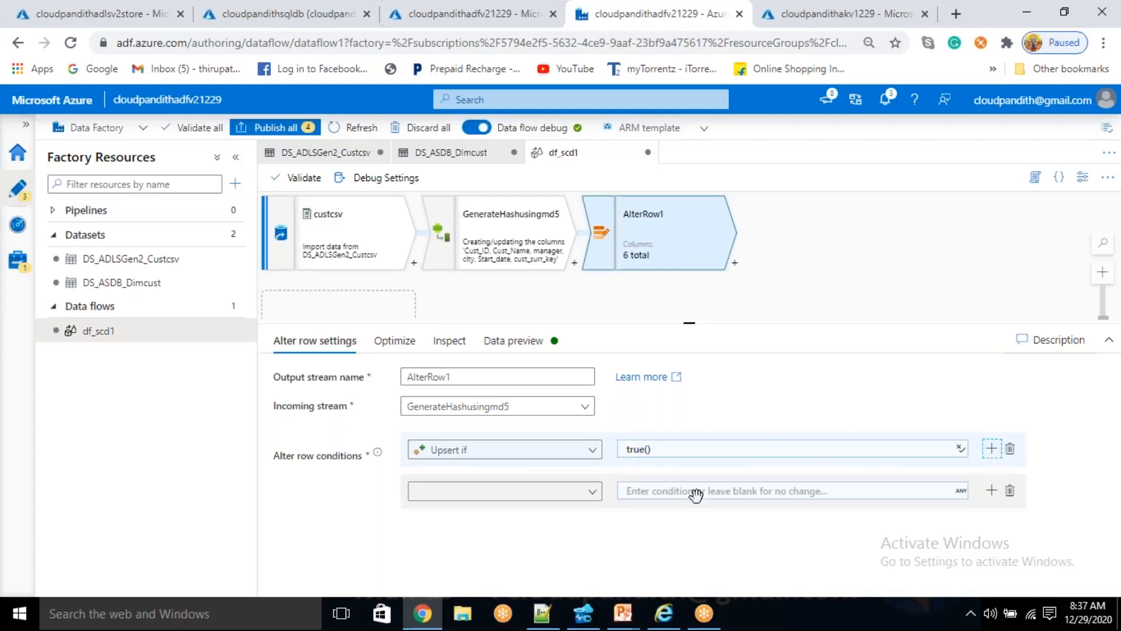
pyautogui.click(591, 492)
pyautogui.click(797, 535)
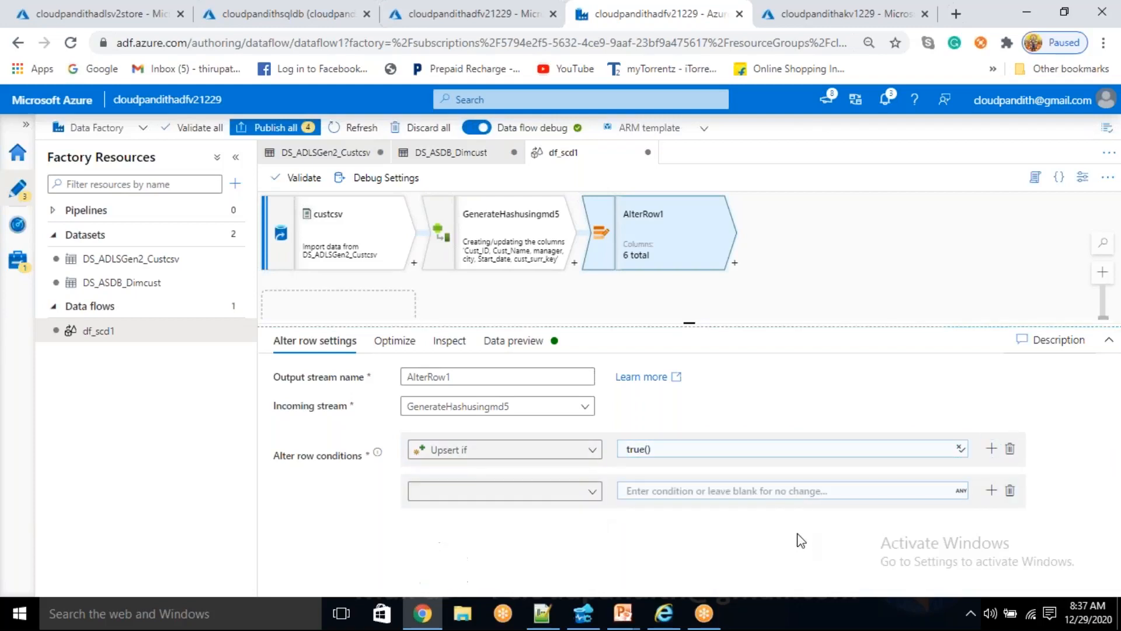
pyautogui.click(1010, 490)
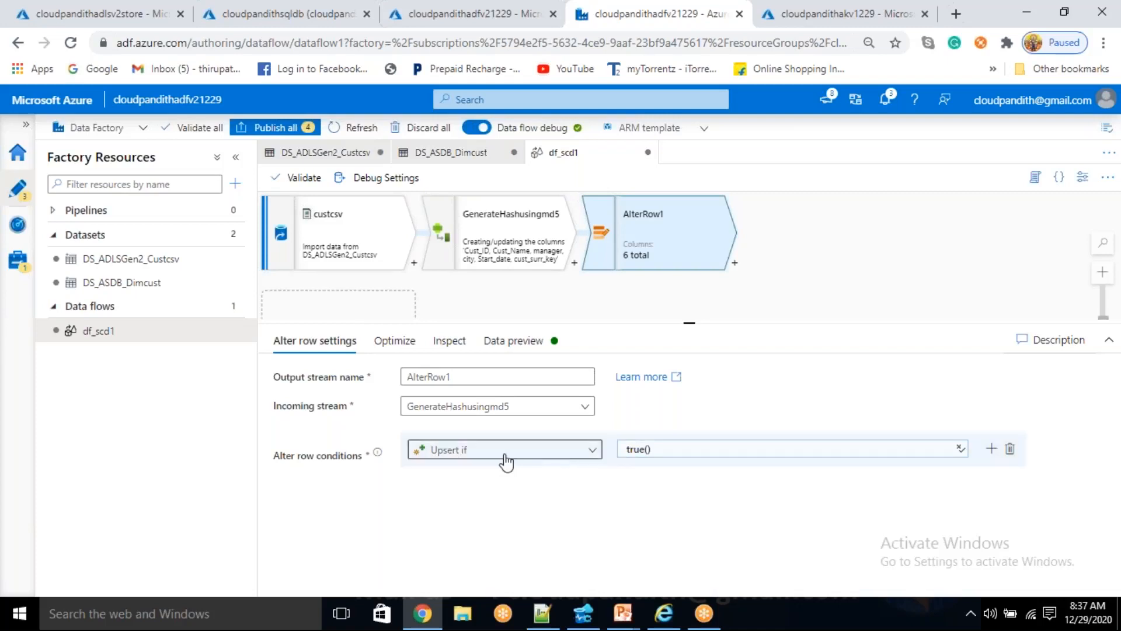
# - Refresh the AlterRow1 data preview and examine the upsert and total row counts
pyautogui.click(526, 342)
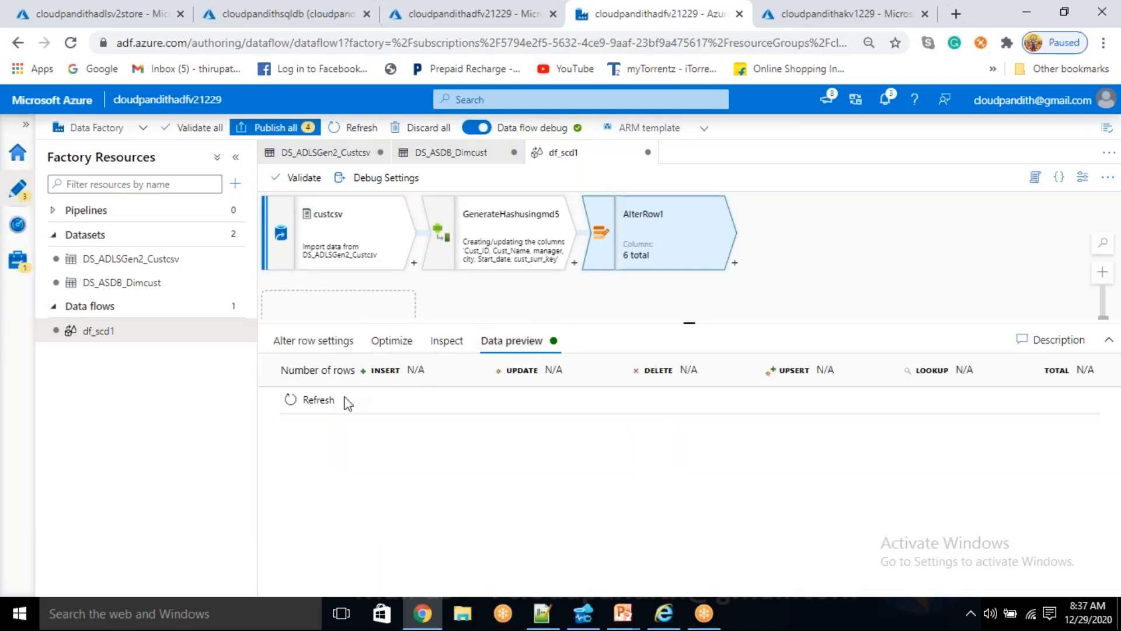
pyautogui.click(315, 400)
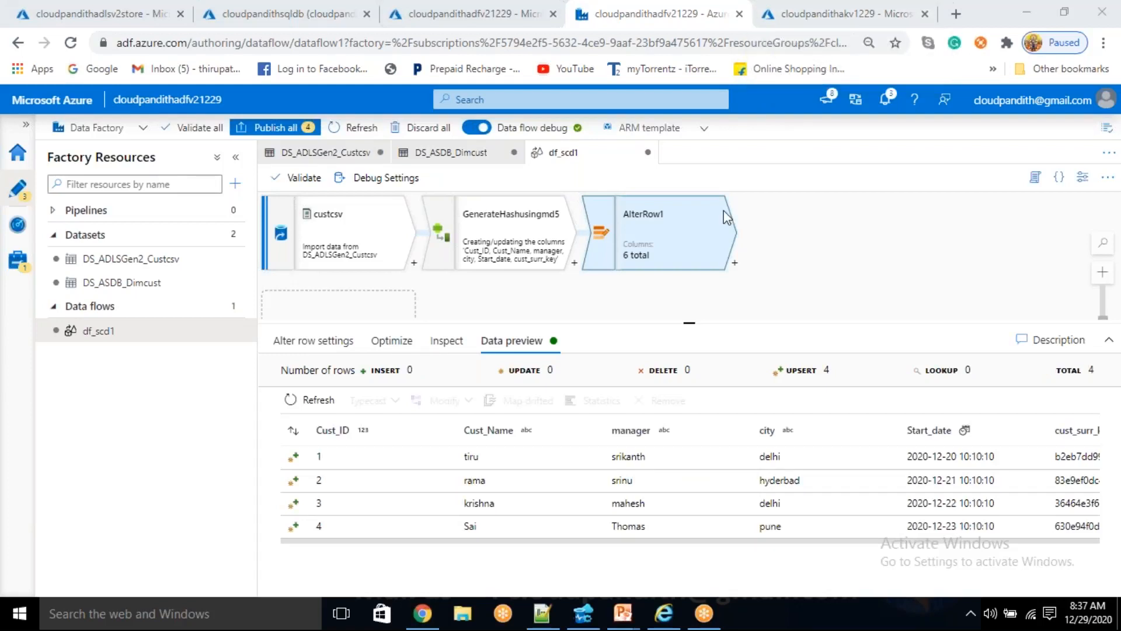
pyautogui.moveTo(832, 373); pyautogui.dragTo(769, 366)
pyautogui.click(1101, 372)
pyautogui.moveTo(1103, 373); pyautogui.dragTo(1087, 370)
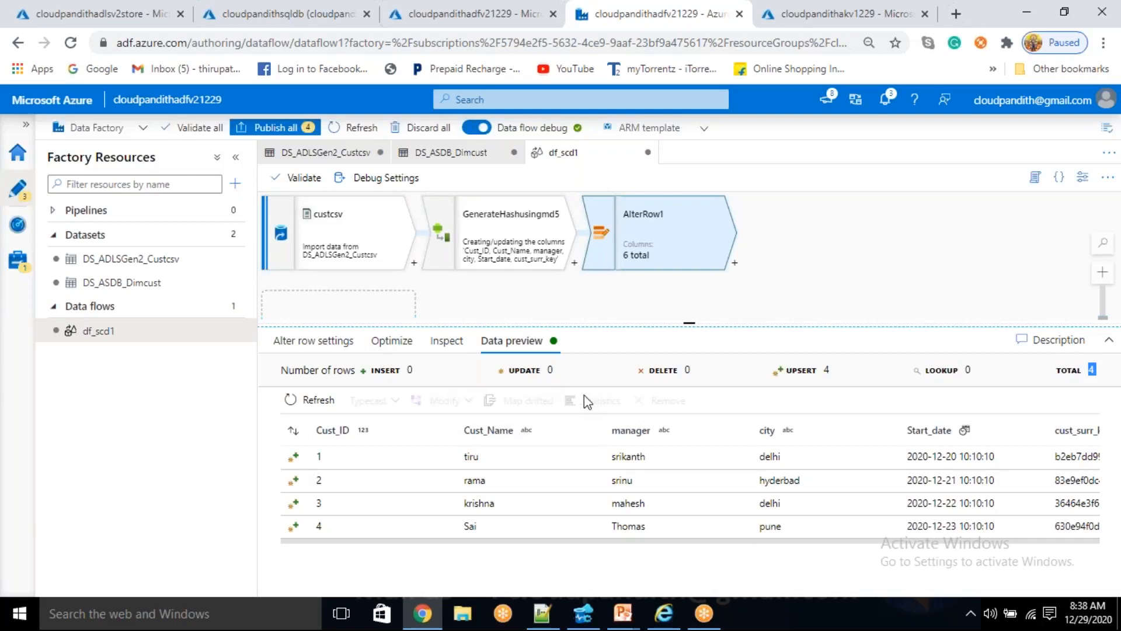
# - Add a sink after AlterRow1, name its output stream dimcust, and assign it the DS_ASDB_Dimcust dataset
pyautogui.click(735, 267)
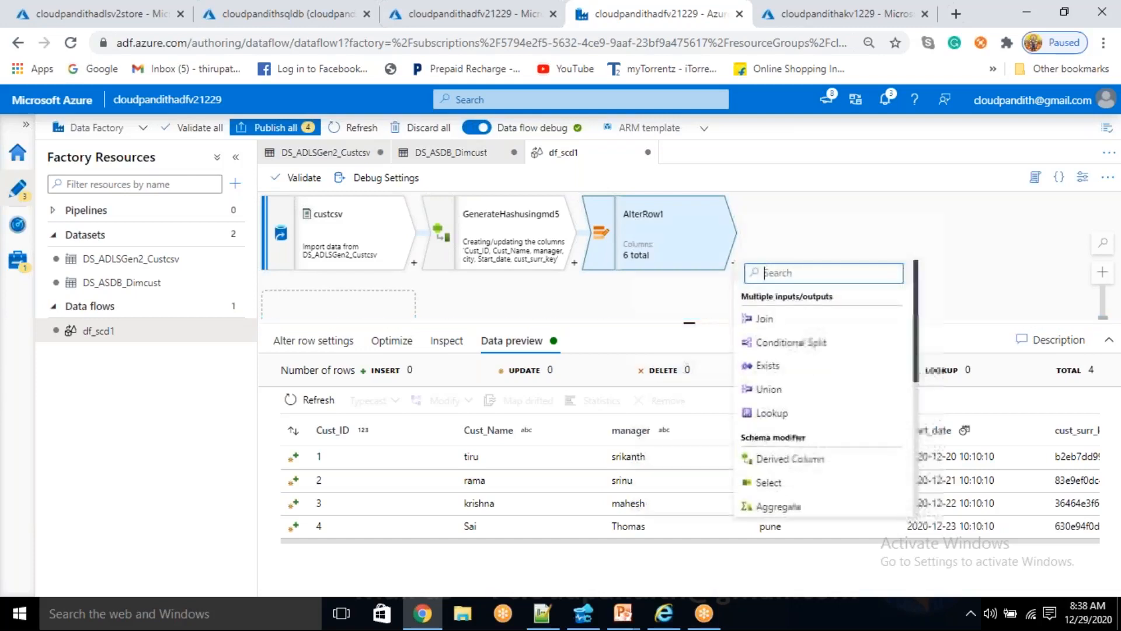
pyautogui.scroll(-3, 817, 457)
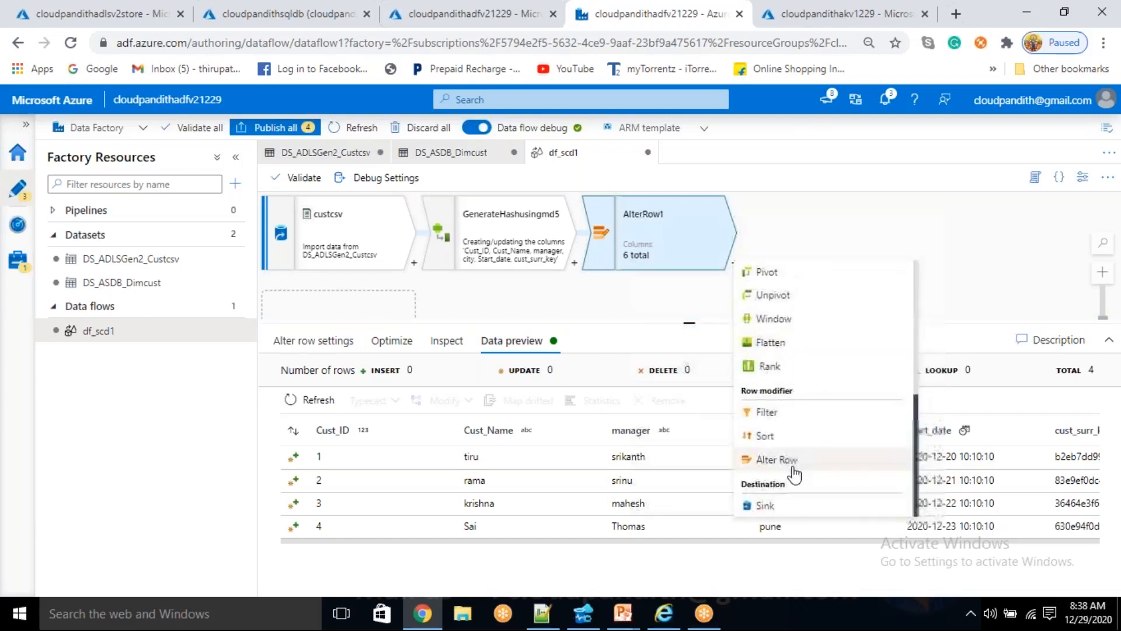
pyautogui.click(765, 504)
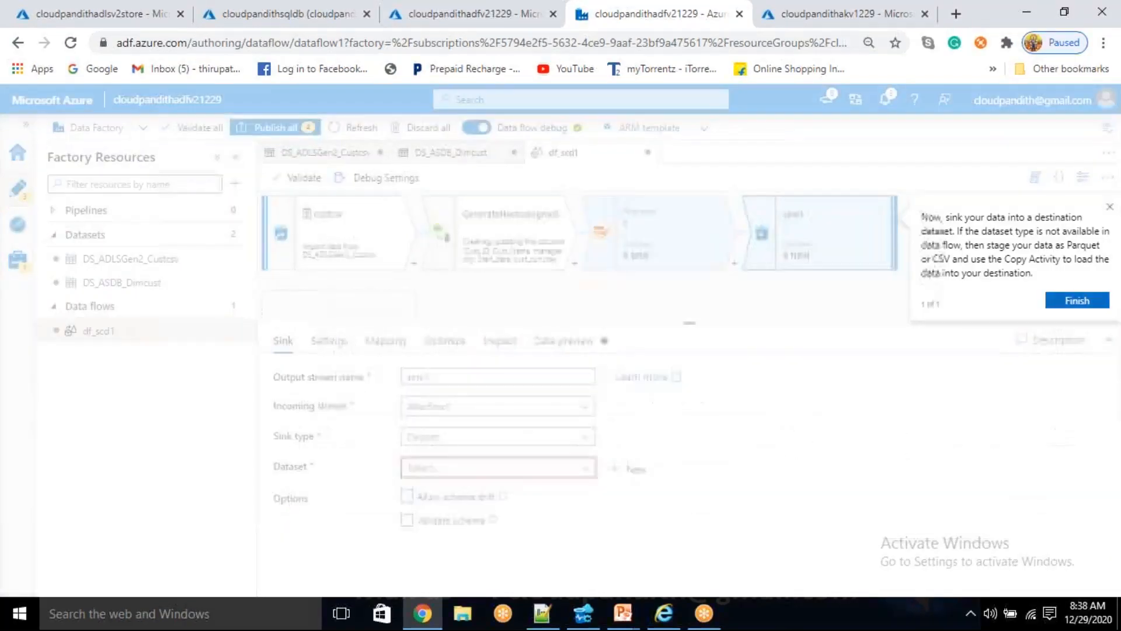
pyautogui.click(1102, 212)
pyautogui.moveTo(456, 377); pyautogui.dragTo(375, 382)
pyautogui.press('BackSpace')
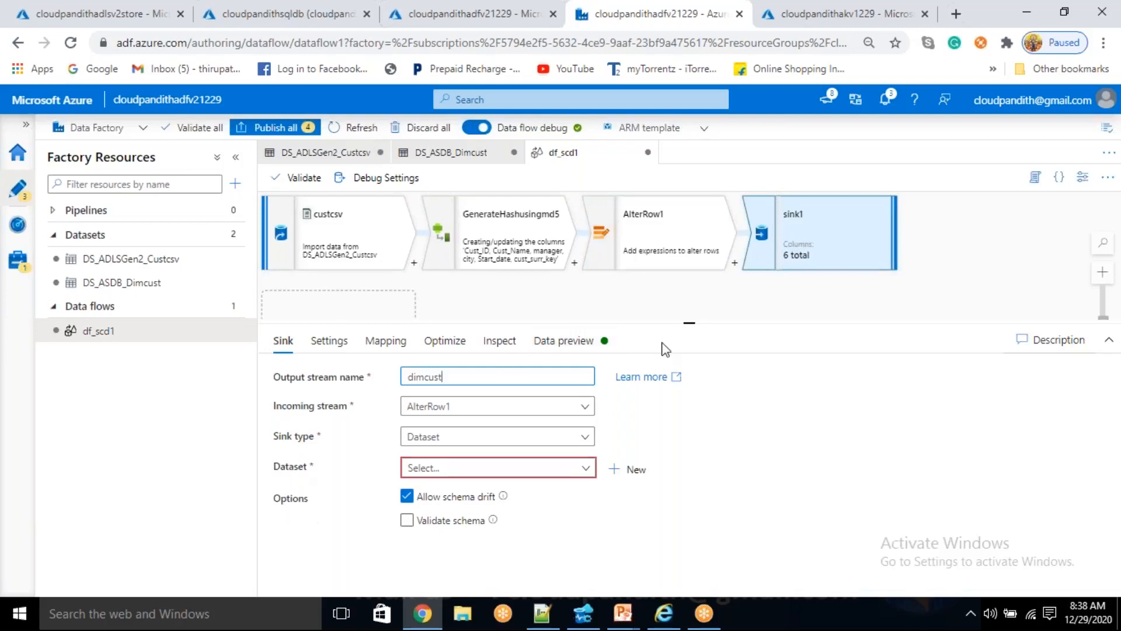
pyautogui.click(468, 477)
pyautogui.click(459, 539)
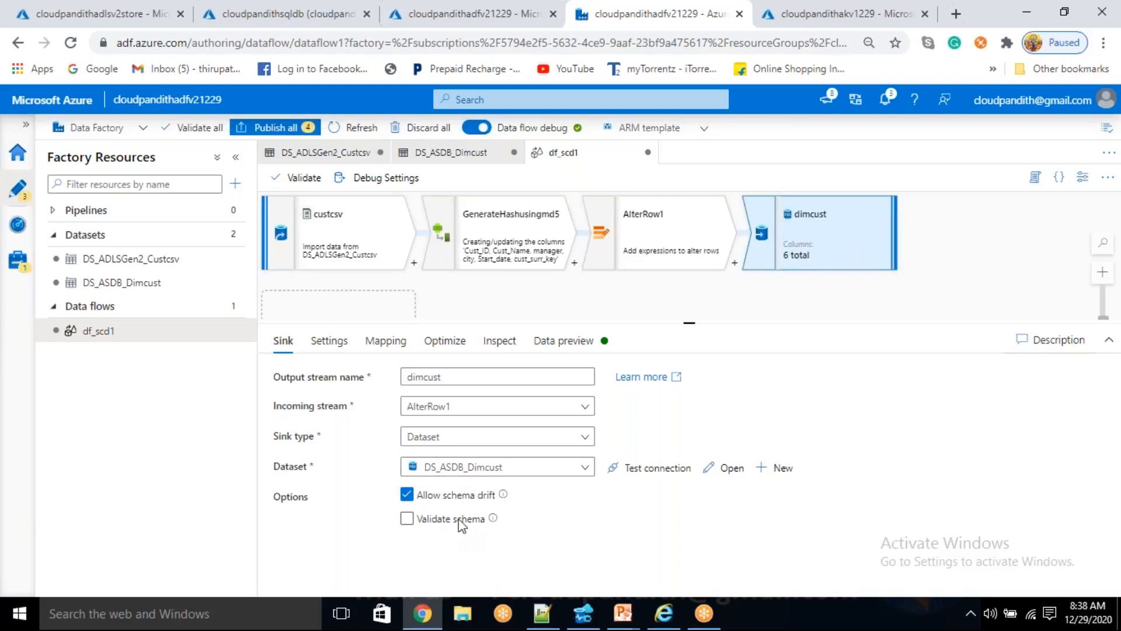
# - Turn off auto mapping for the dimcust sink and delete the update_date mapping that has no input column
pyautogui.click(383, 341)
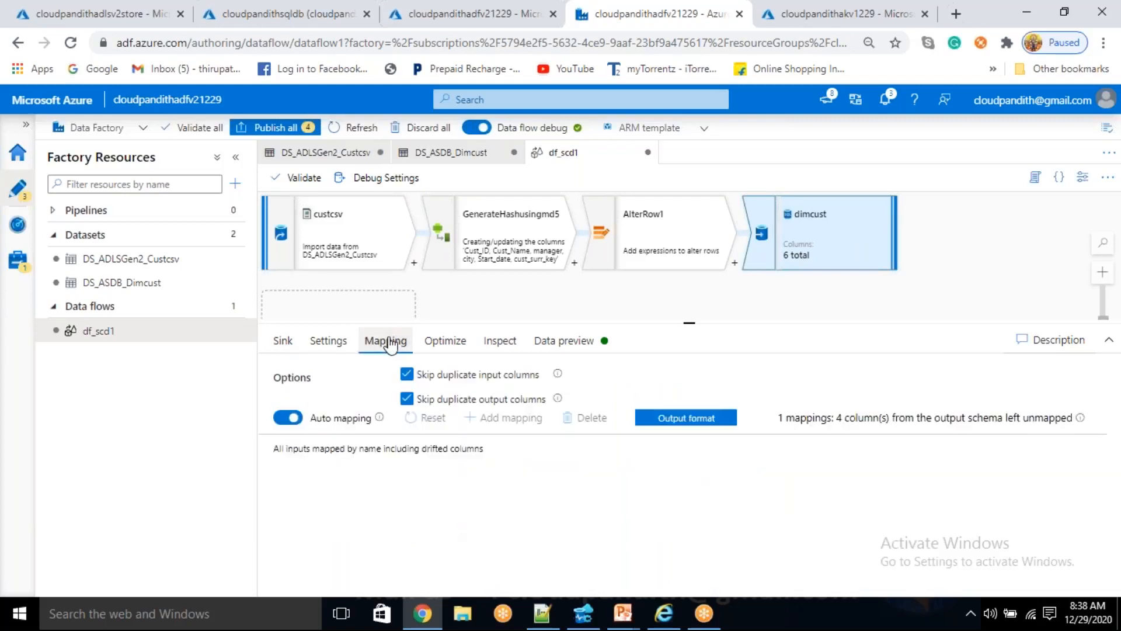
pyautogui.click(287, 417)
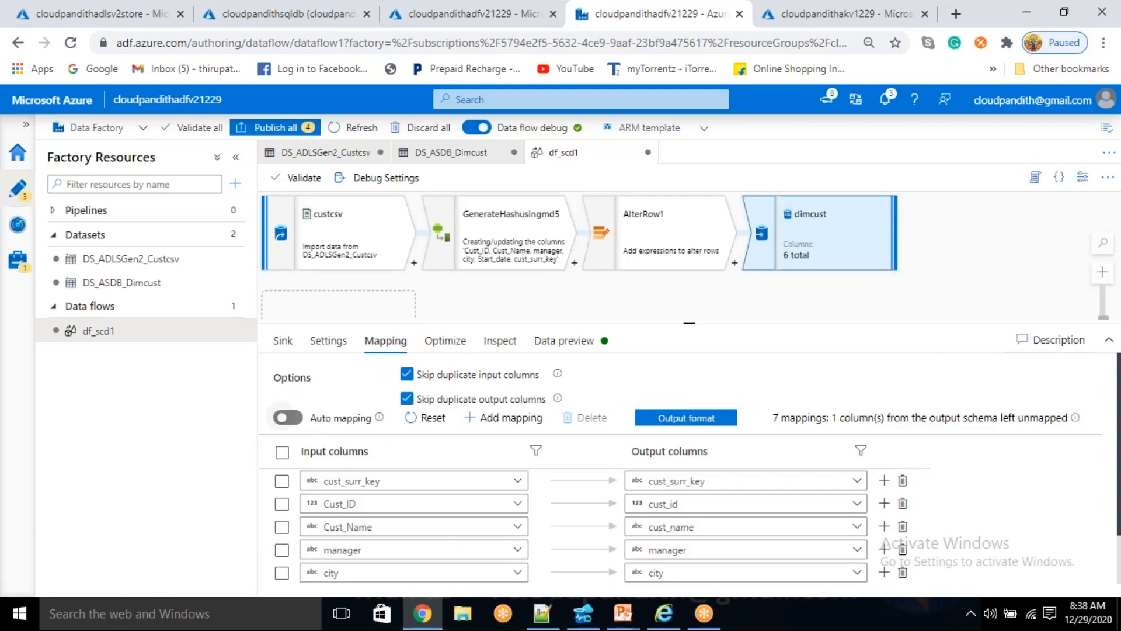
pyautogui.scroll(-2, 524, 541)
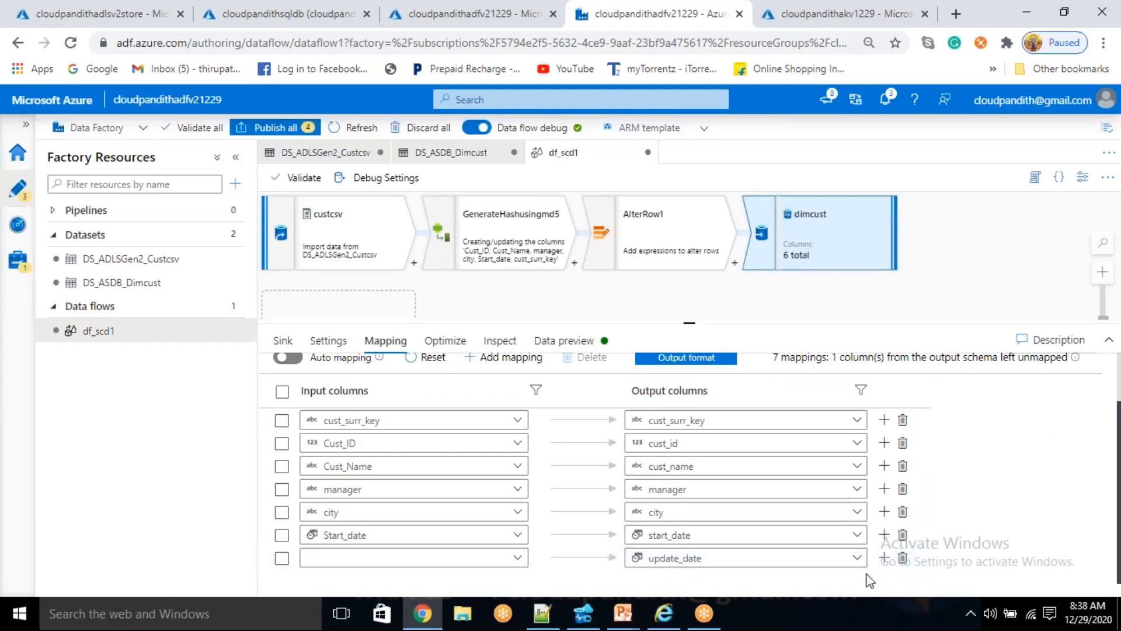
pyautogui.click(903, 558)
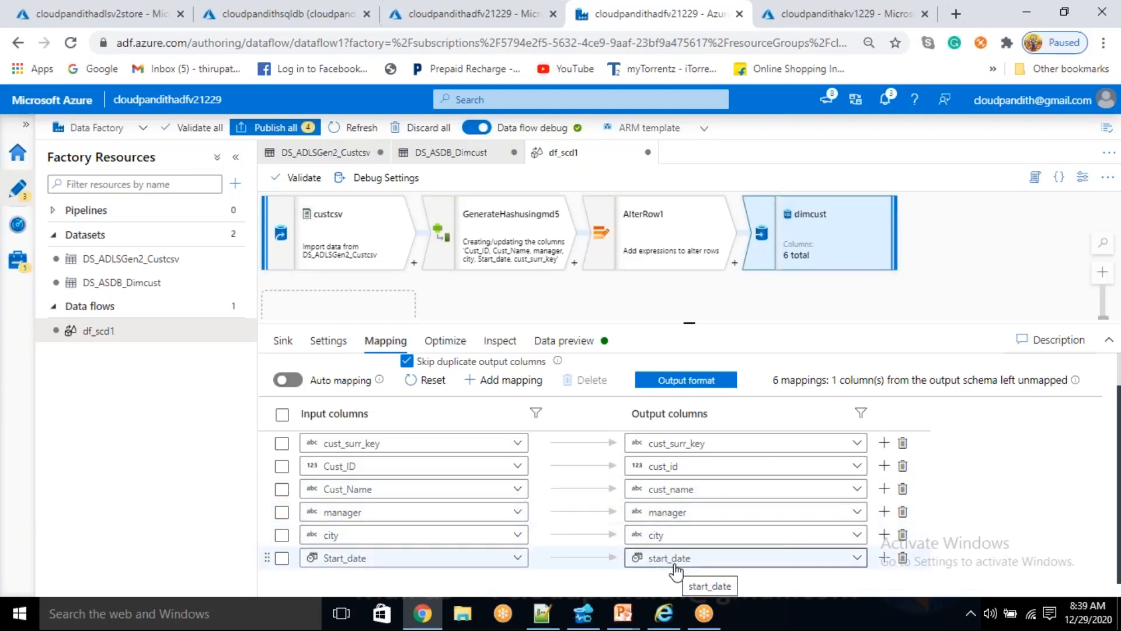
# - Fetch the data preview of the dimcust sink and enlarge the preview area slightly
pyautogui.click(543, 342)
pyautogui.click(310, 402)
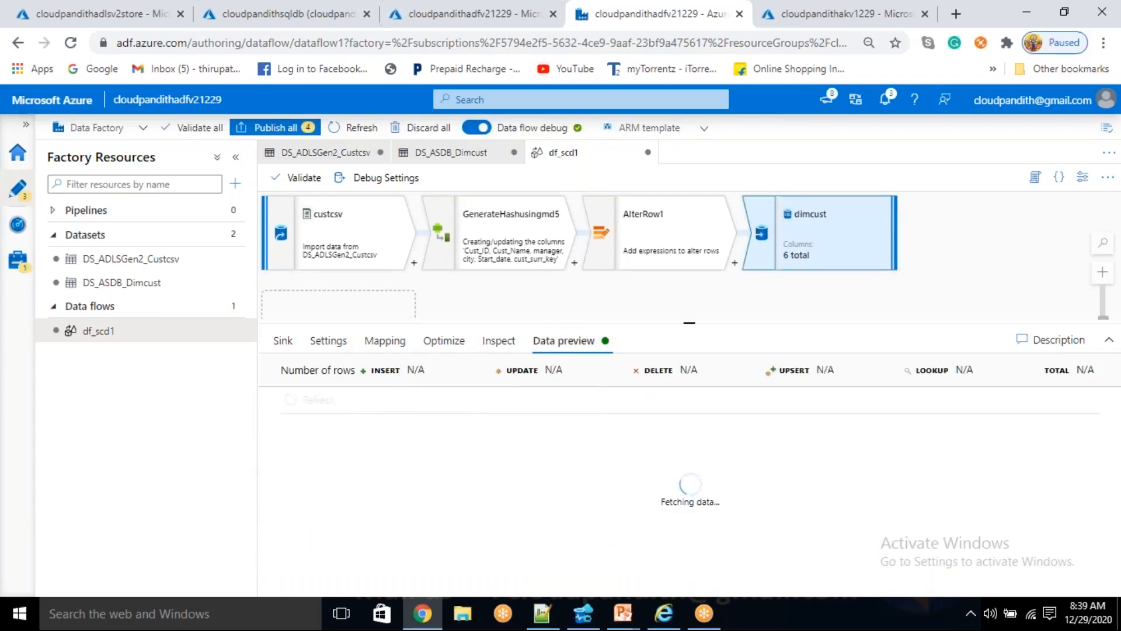
pyautogui.moveTo(690, 322); pyautogui.dragTo(689, 309)
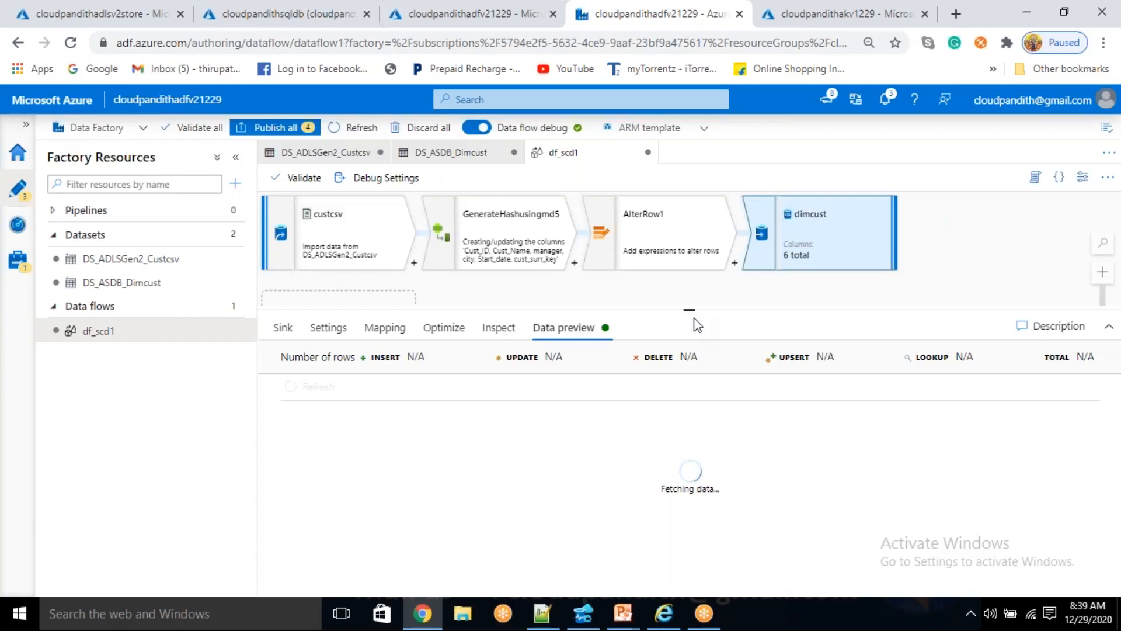
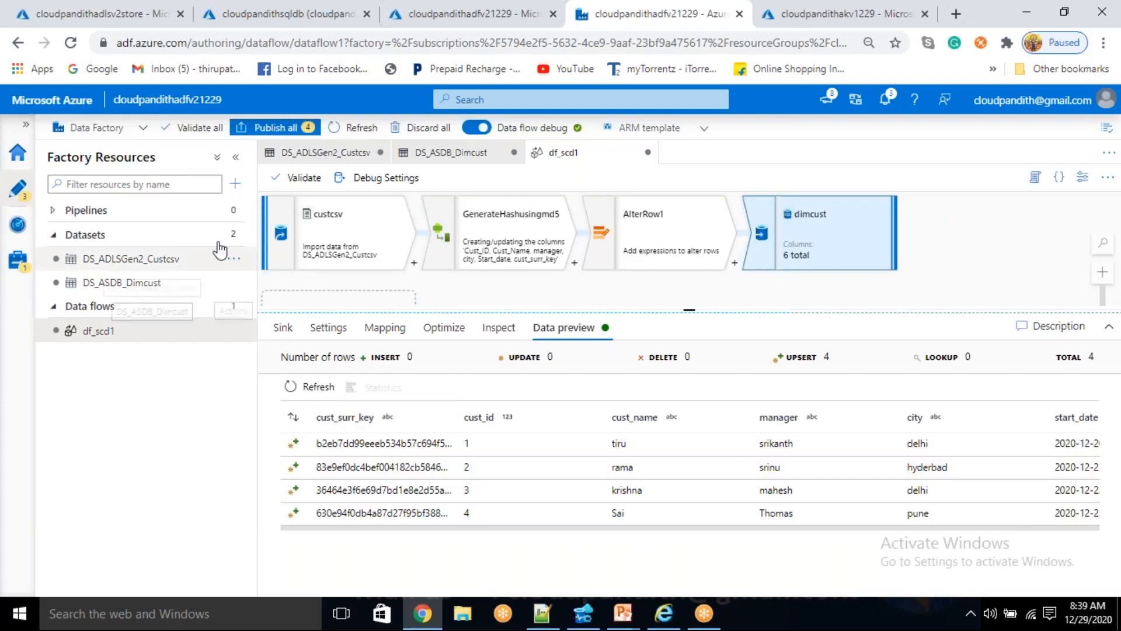
# - Create a new pipeline, name it PL_SCD1, and close its properties
pyautogui.click(235, 184)
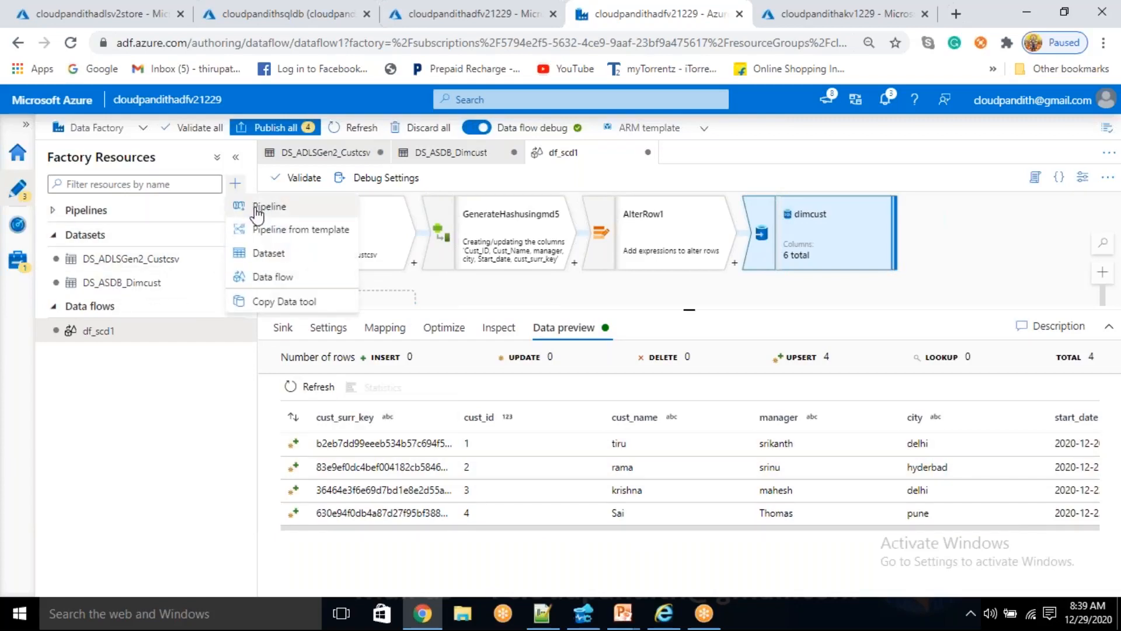
pyautogui.click(256, 210)
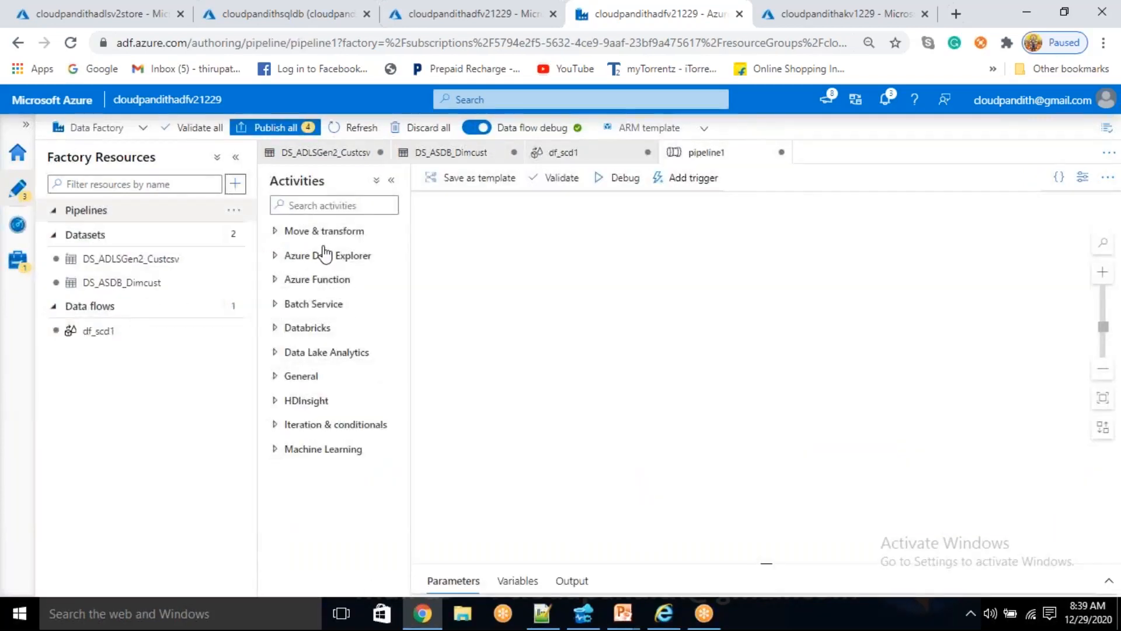
pyautogui.click(322, 232)
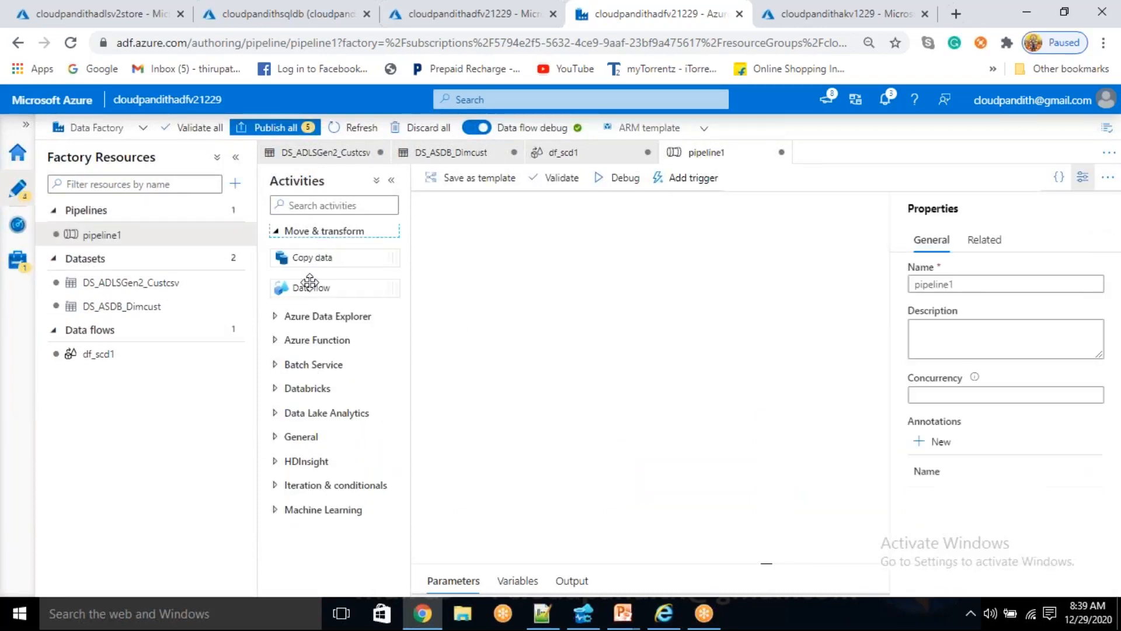
pyautogui.doubleClick(979, 285)
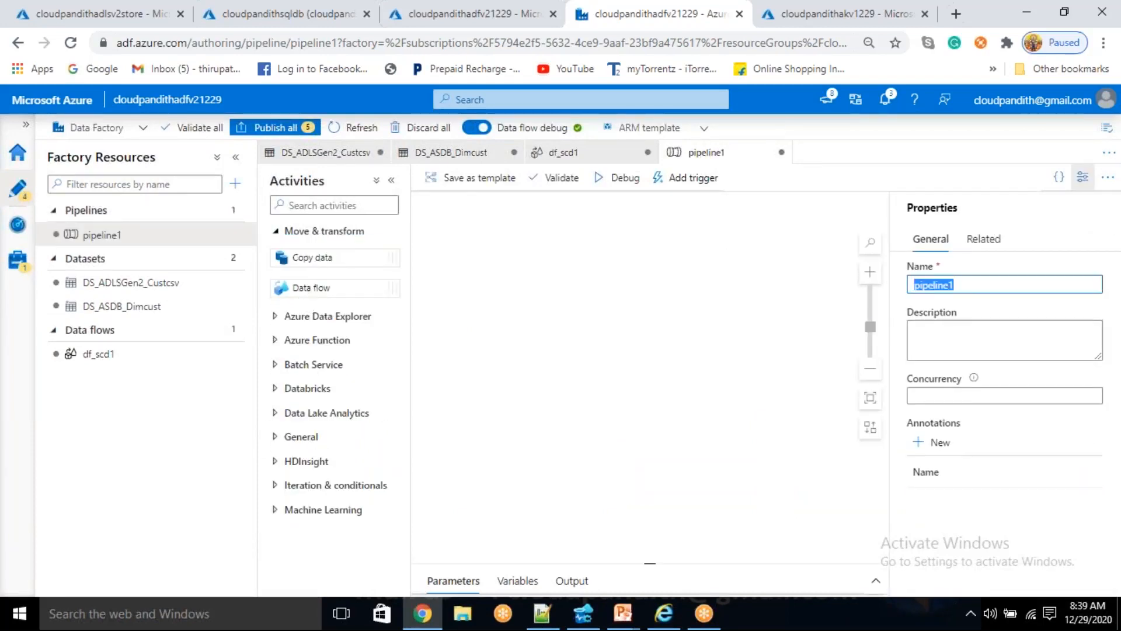
pyautogui.write('PL_SCD1')
pyautogui.click(1082, 177)
# - Add a Data flow activity to the PL_SCD1 canvas using the existing df_scd1 data flow
pyautogui.moveTo(297, 280); pyautogui.dragTo(677, 292)
pyautogui.click(737, 214)
pyautogui.click(740, 236)
pyautogui.click(702, 576)
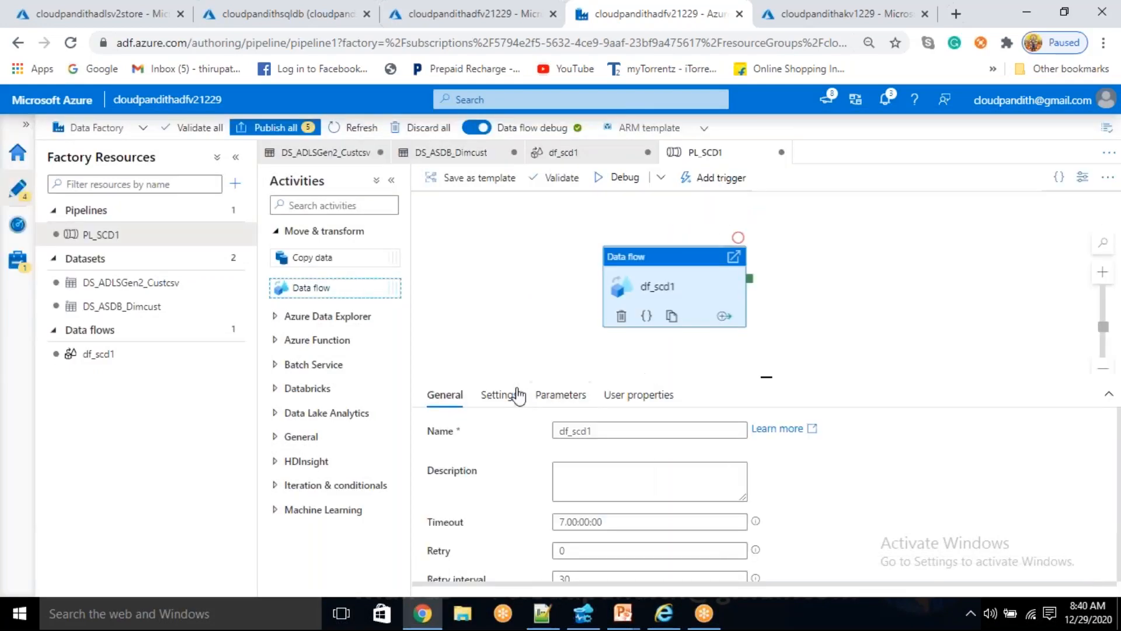
# - Review the df_scd1 activity's settings and start a debug run of the PL_SCD1 pipeline
pyautogui.click(499, 395)
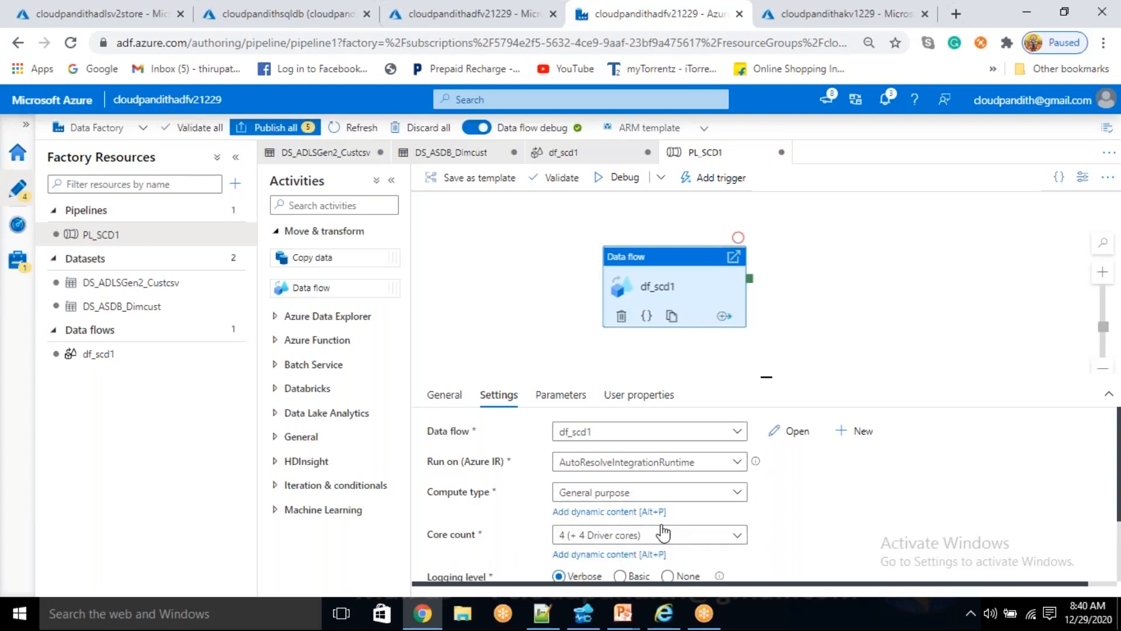
pyautogui.click(618, 184)
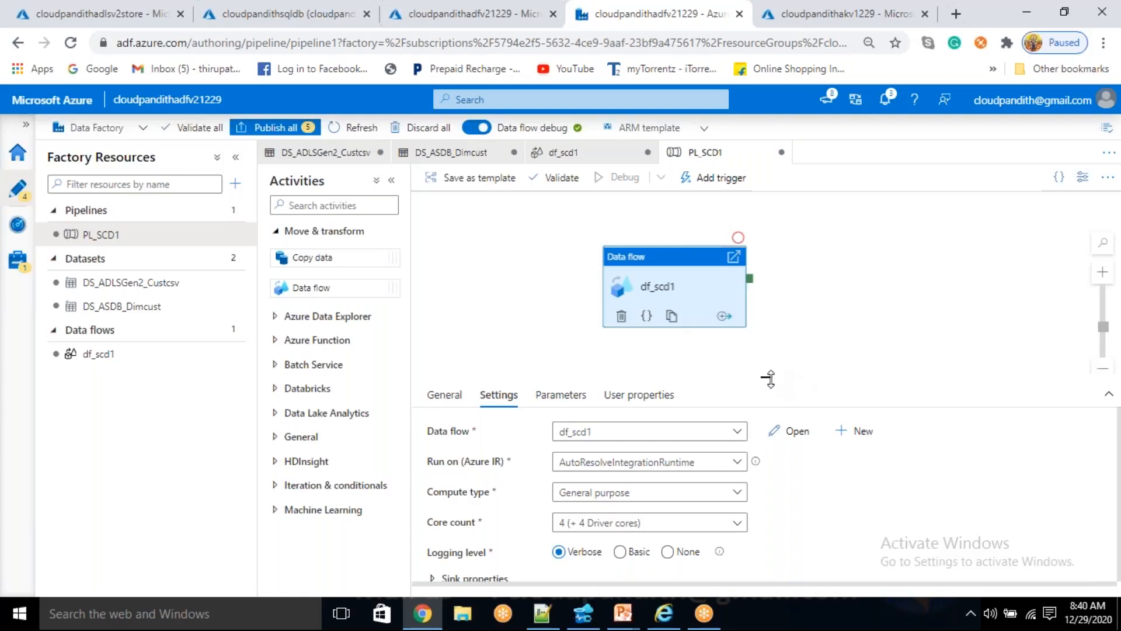
pyautogui.click(805, 292)
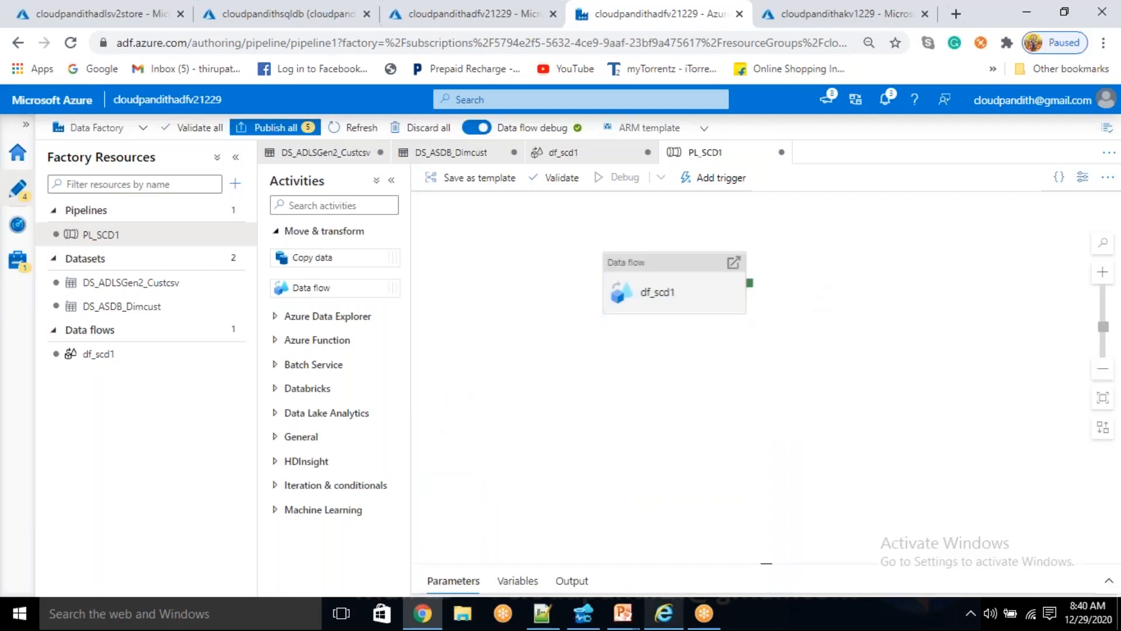
# - Switch to Azure Data Studio, run select * from dim_cust while the pipeline is running, and return to Azure Data Factory
pyautogui.click(596, 620)
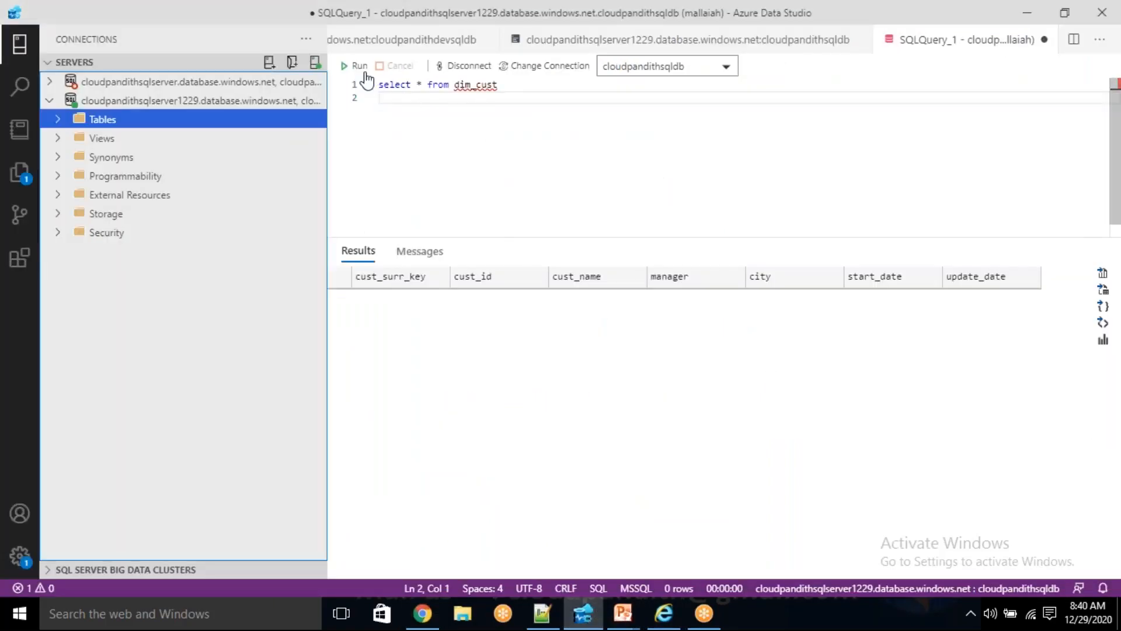
pyautogui.click(361, 65)
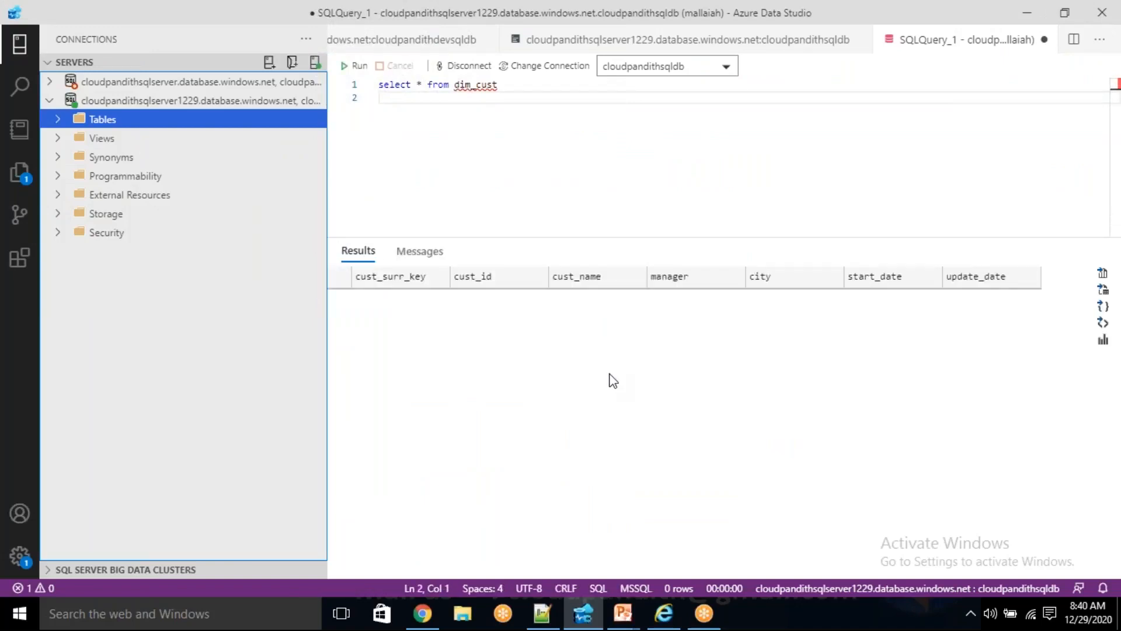
pyautogui.hotkey('alt', 'Tab')
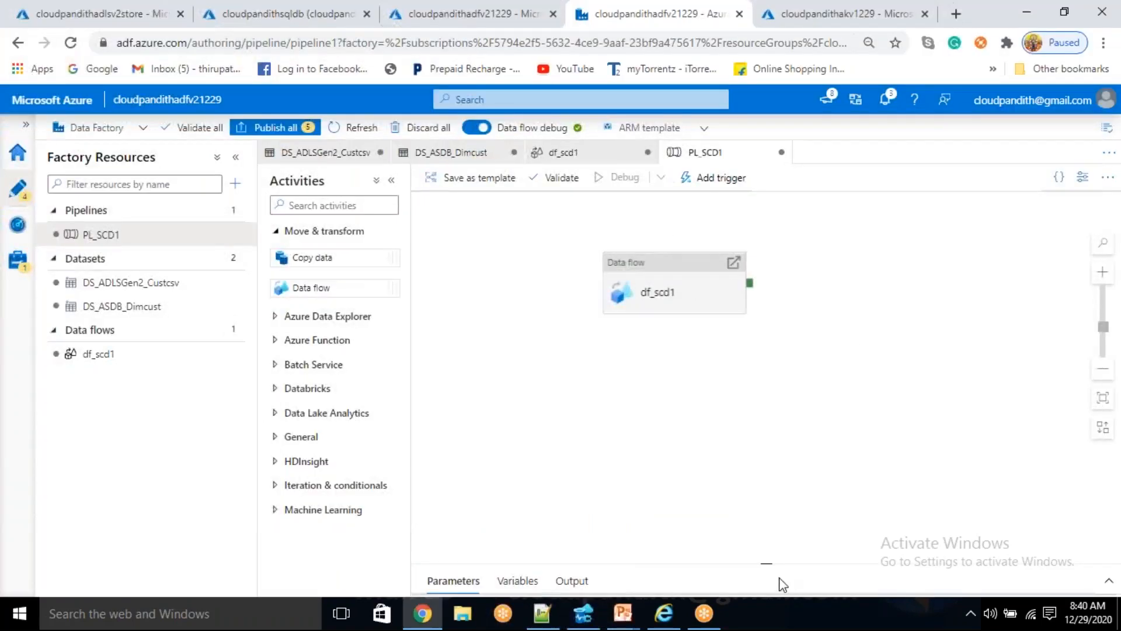
# - Refresh the PL_SCD1 debug output and monitor the df_scd1 run details until the data flow finishes
pyautogui.click(726, 431)
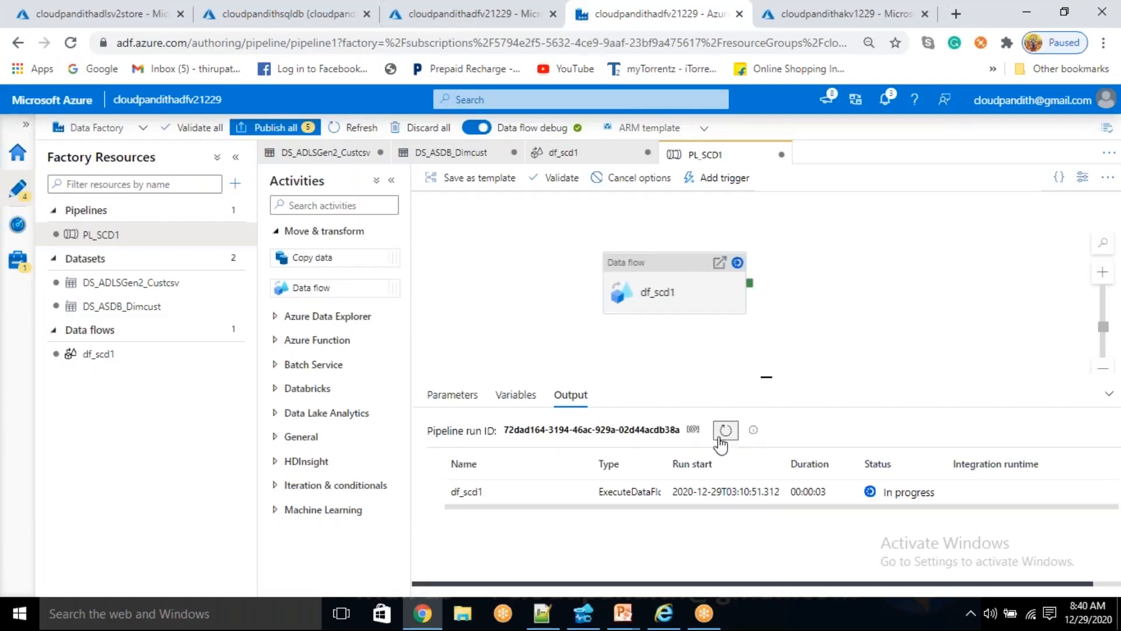
pyautogui.click(575, 494)
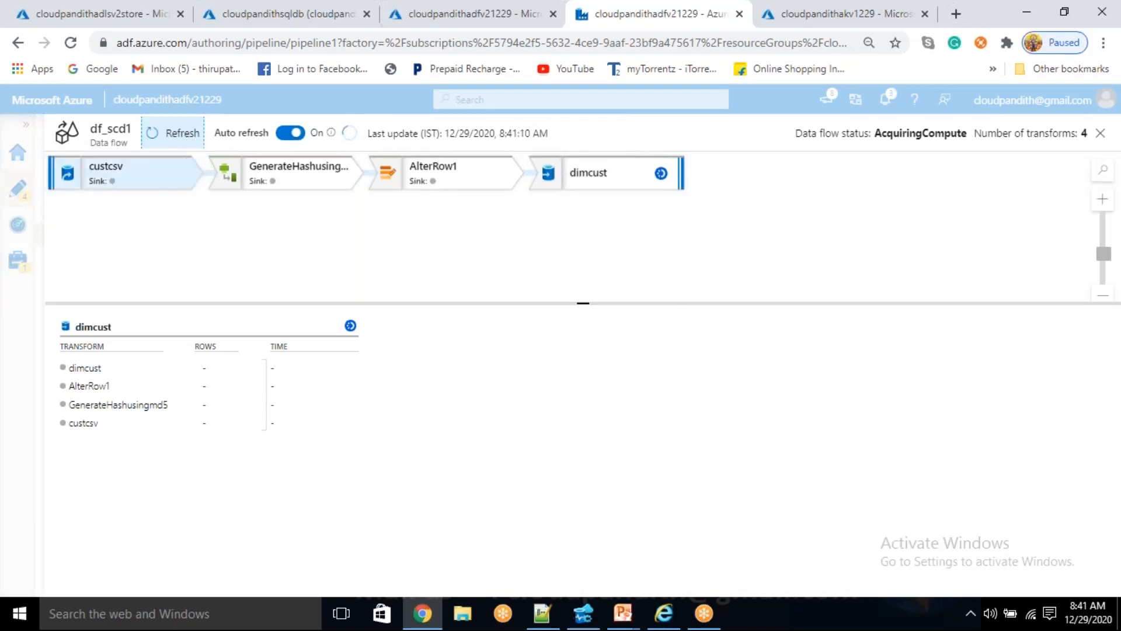
pyautogui.click(191, 135)
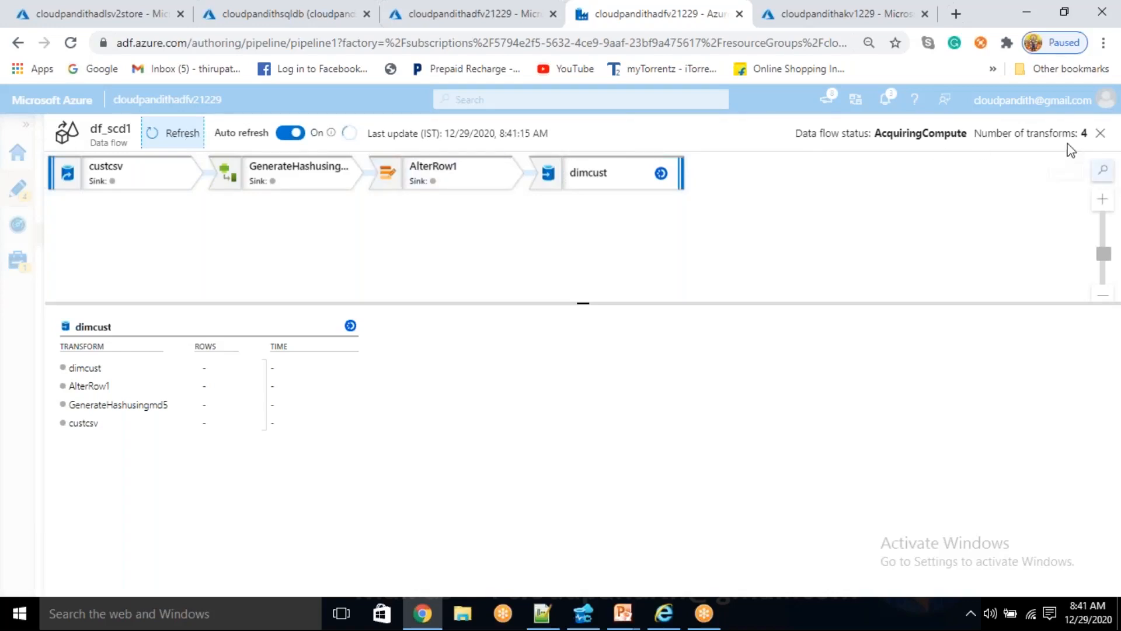
pyautogui.click(1101, 135)
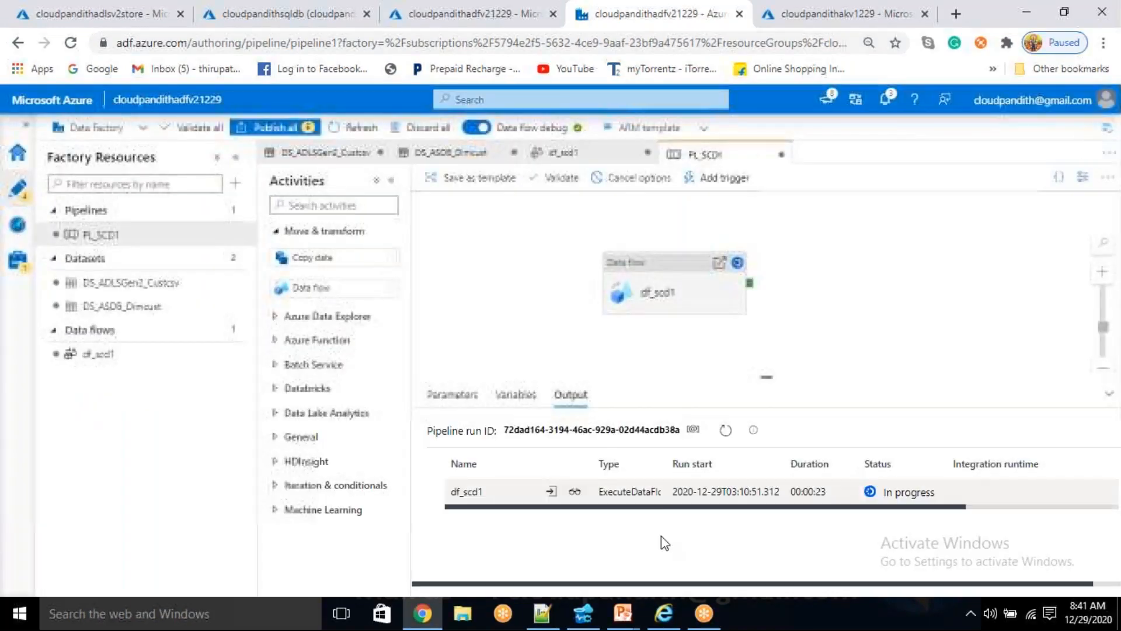
pyautogui.click(574, 491)
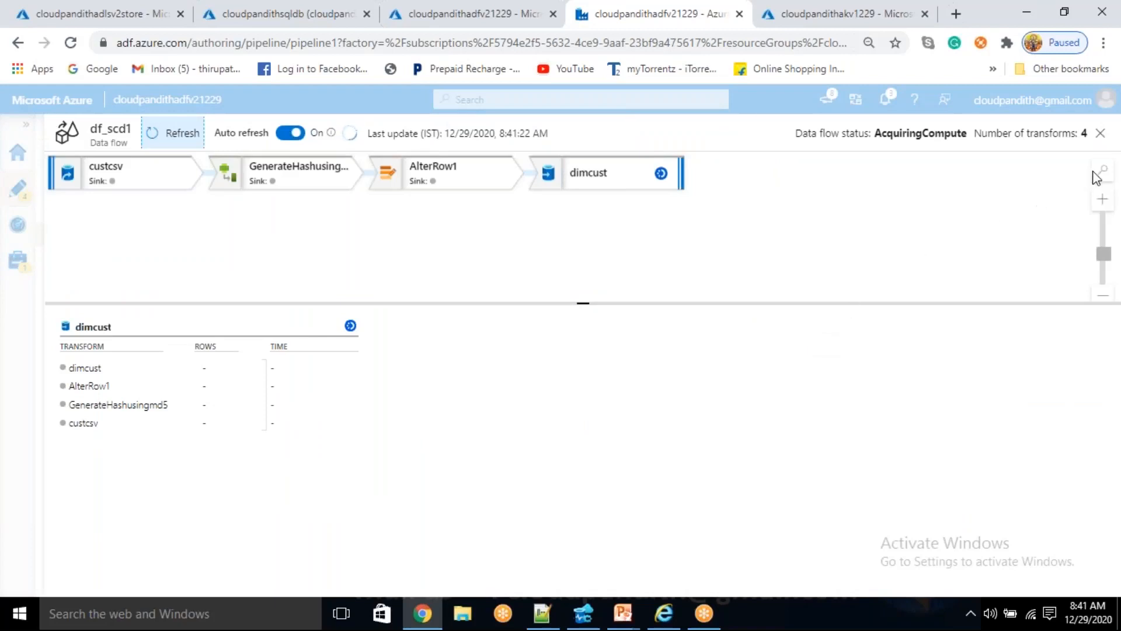
pyautogui.click(1101, 134)
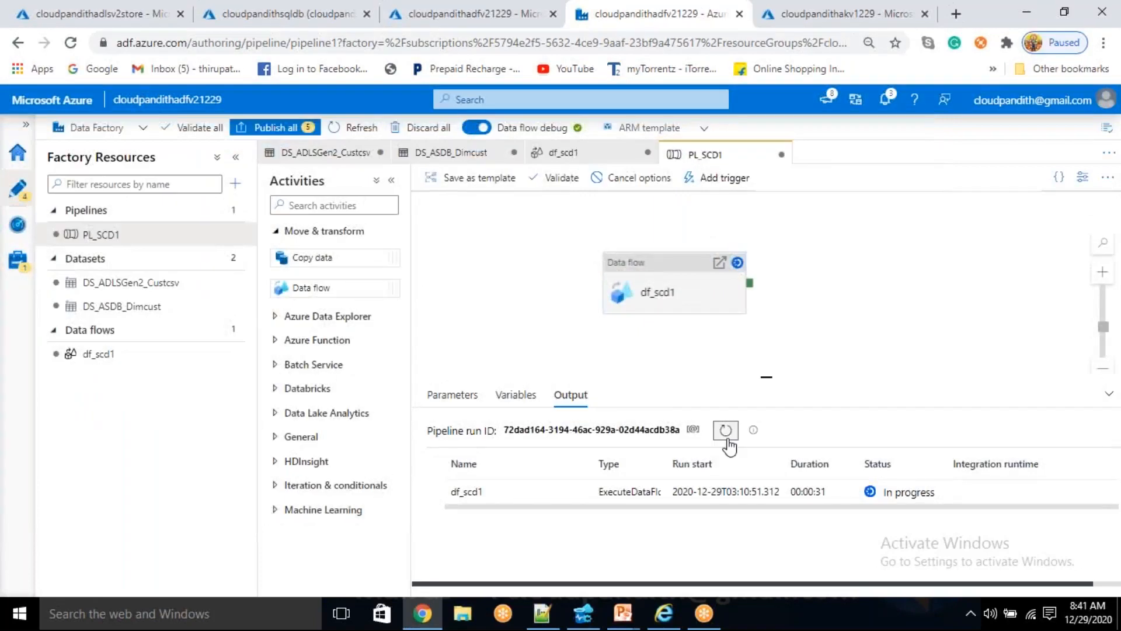
pyautogui.click(726, 431)
pyautogui.click(575, 492)
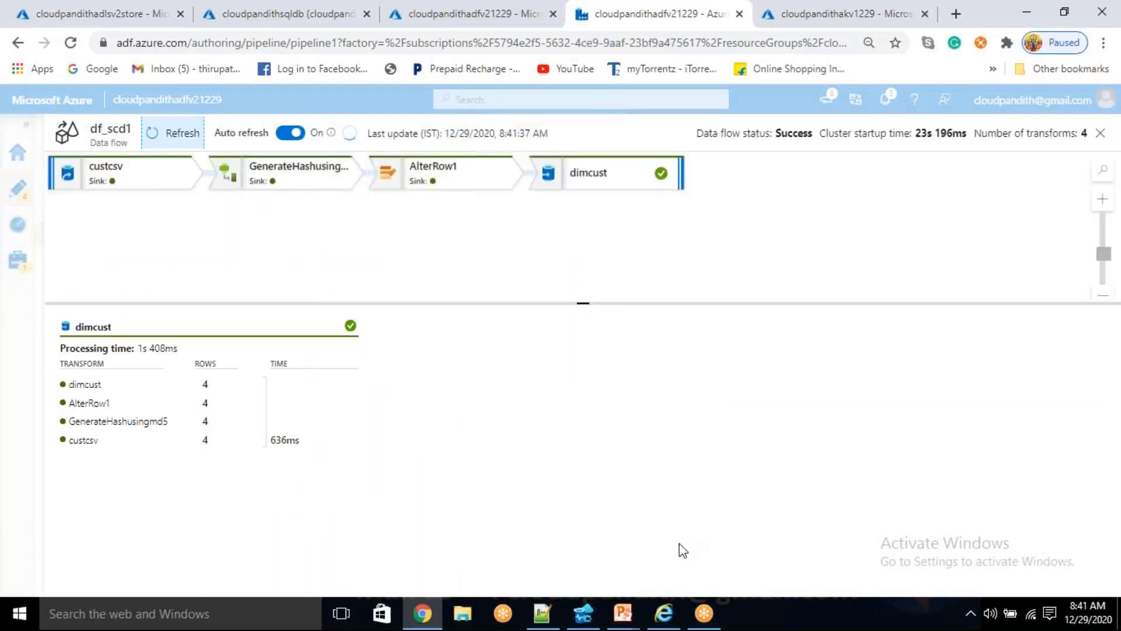
# - Switch to Azure Data Studio and rerun the dim_cust select query to check the table for loaded rows
pyautogui.click(586, 620)
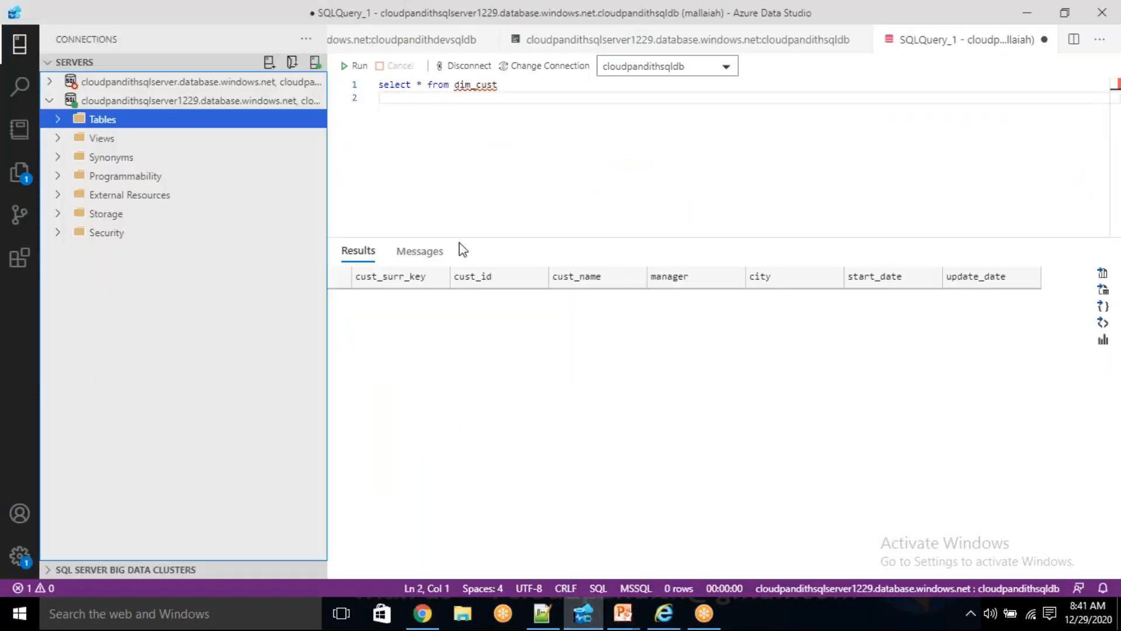
pyautogui.click(358, 67)
pyautogui.moveTo(498, 86); pyautogui.dragTo(370, 85)
pyautogui.click(360, 67)
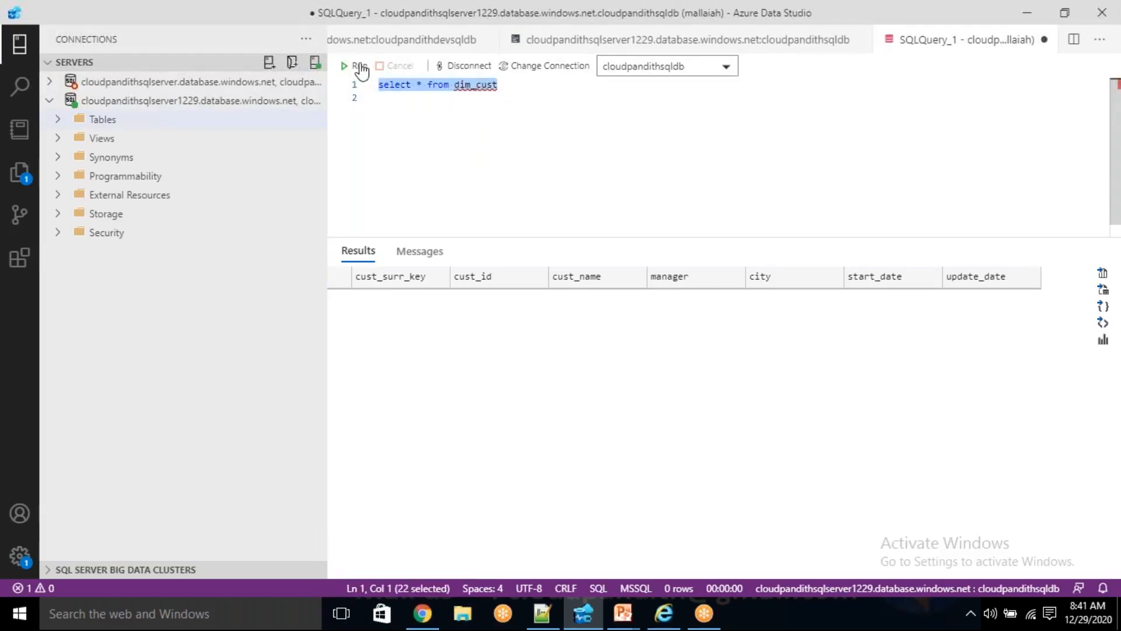
pyautogui.click(494, 174)
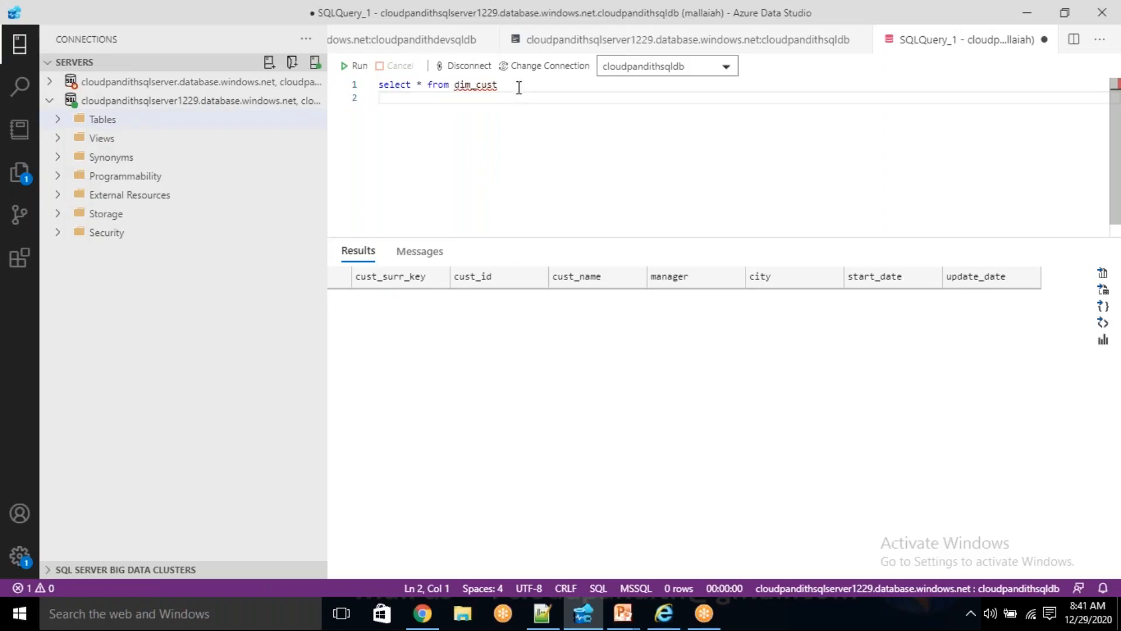
pyautogui.moveTo(518, 86); pyautogui.dragTo(378, 85)
pyautogui.click(357, 66)
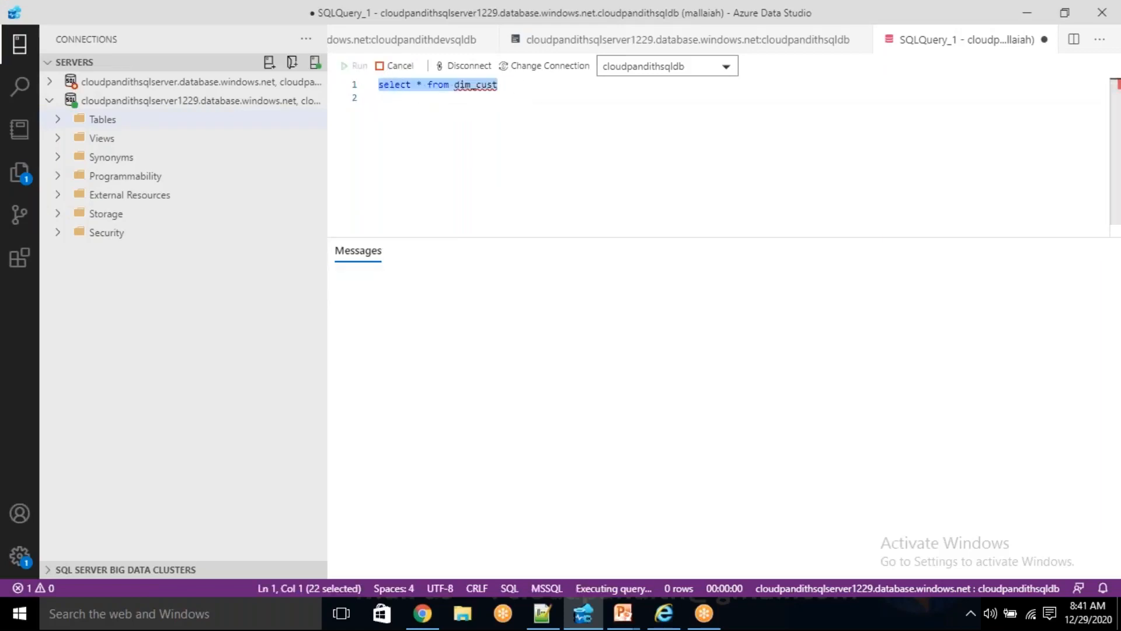
pyautogui.click(425, 147)
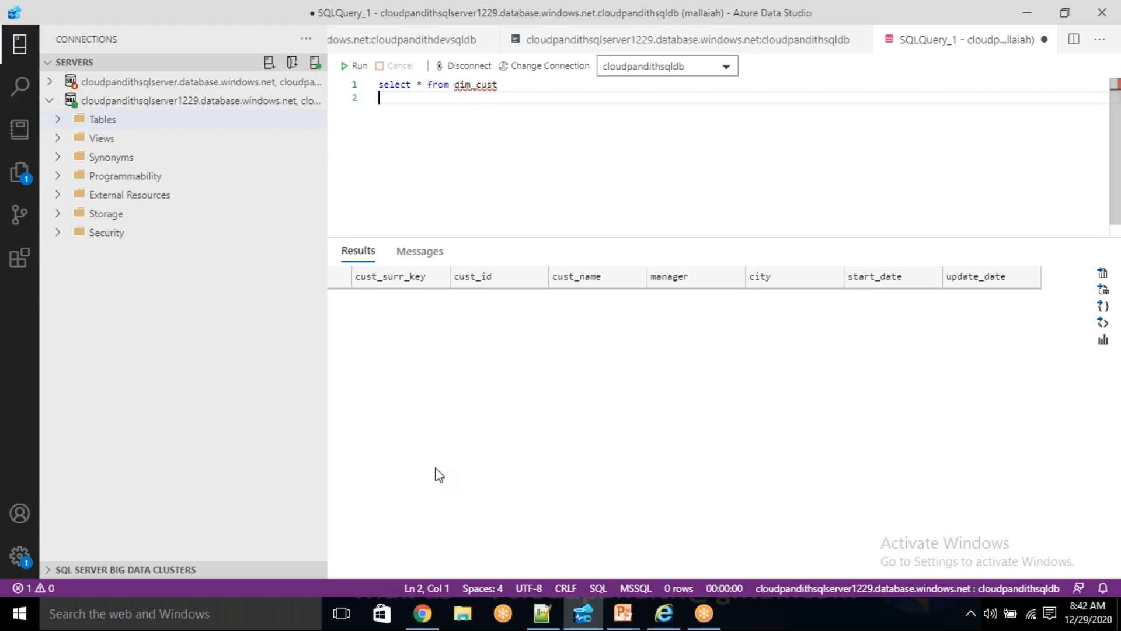
# - Return to the PL_SCD1 debug output in Azure Data Factory and examine the df_scd1 run's row counts per transform
pyautogui.click(422, 613)
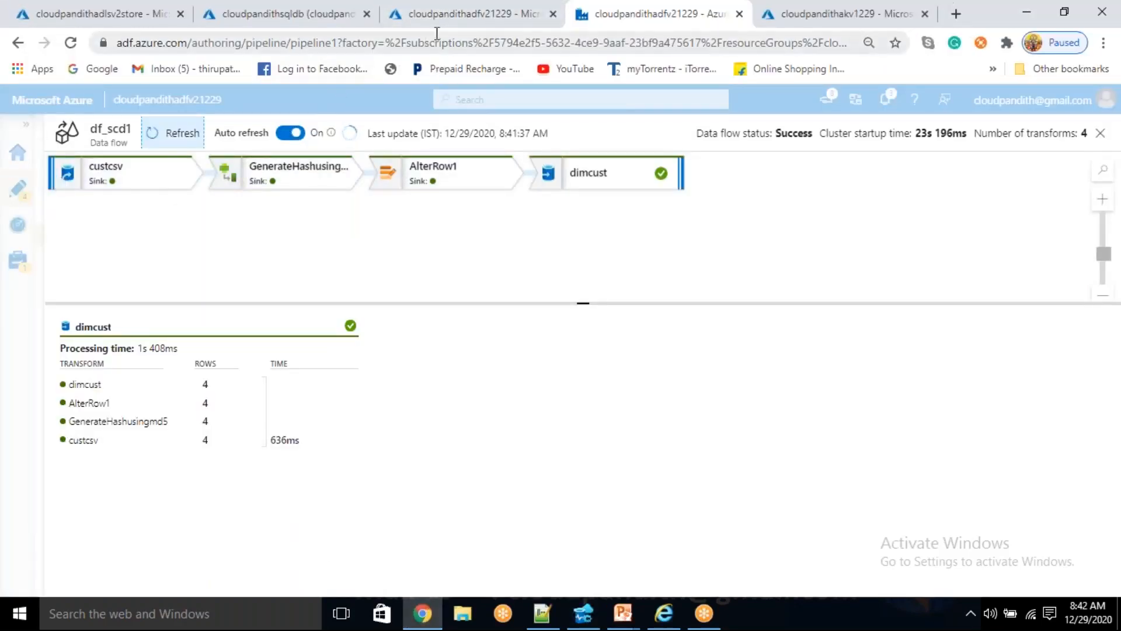
pyautogui.click(21, 194)
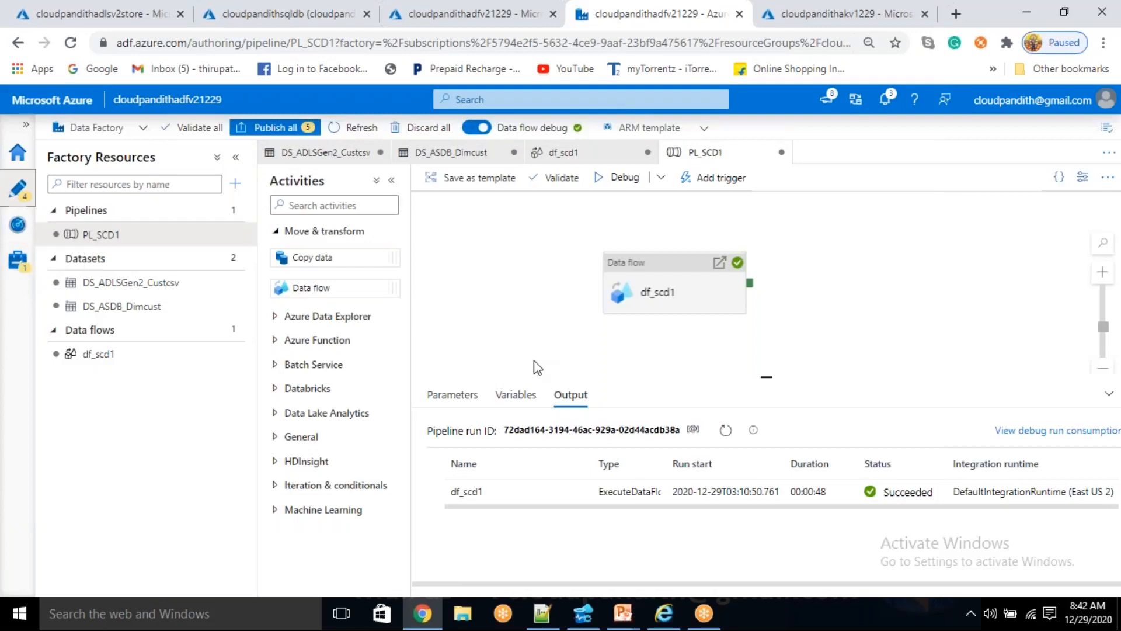
pyautogui.click(726, 429)
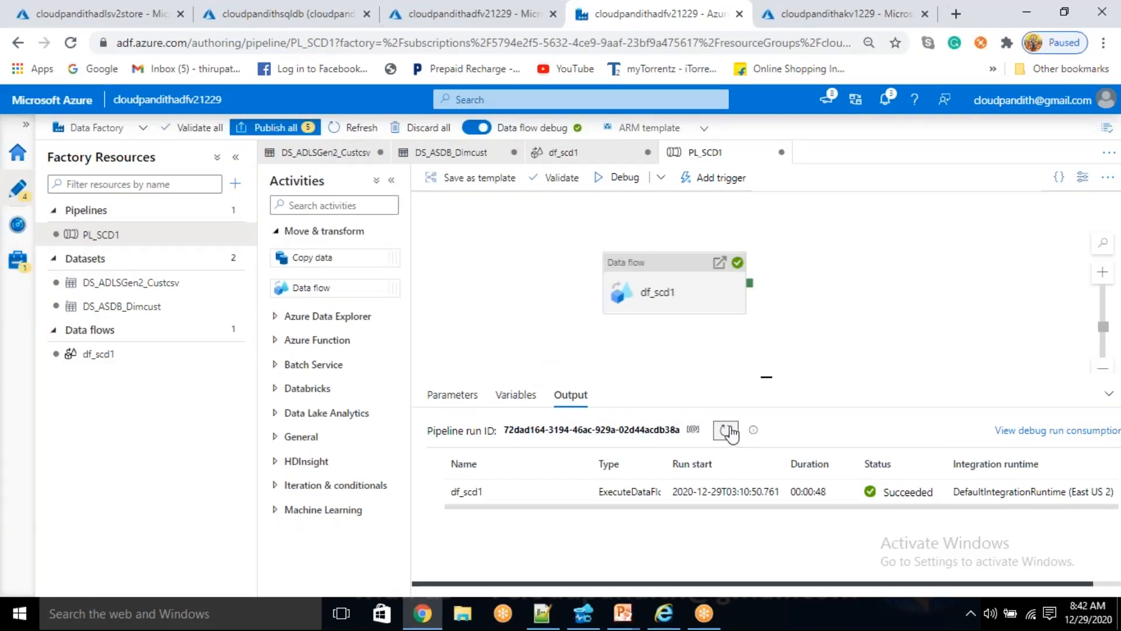
pyautogui.click(581, 492)
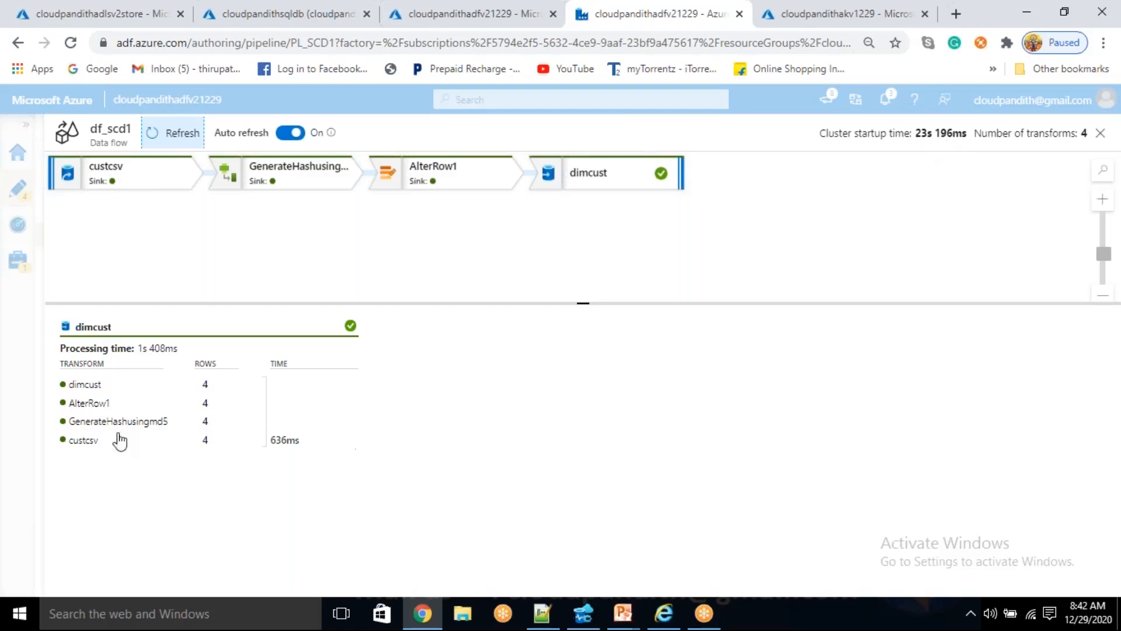
pyautogui.click(102, 387)
pyautogui.click(104, 395)
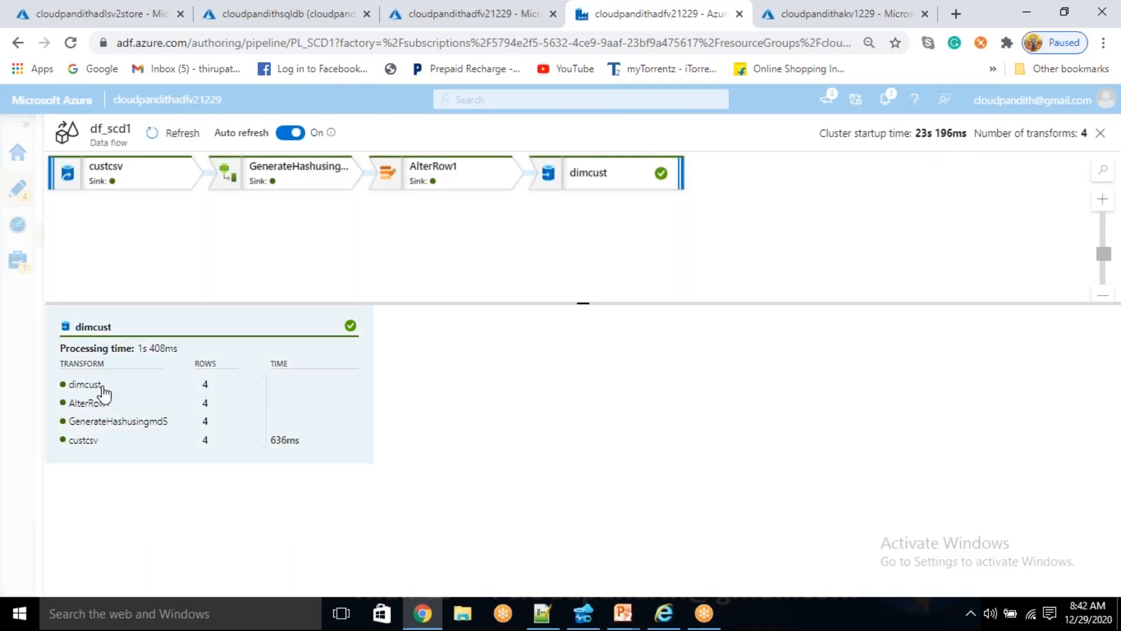
# - In Azure Data Studio, refresh the cloudpandithsqlserver1229 connection and expand its dbo.DIM_CUST table
pyautogui.click(588, 599)
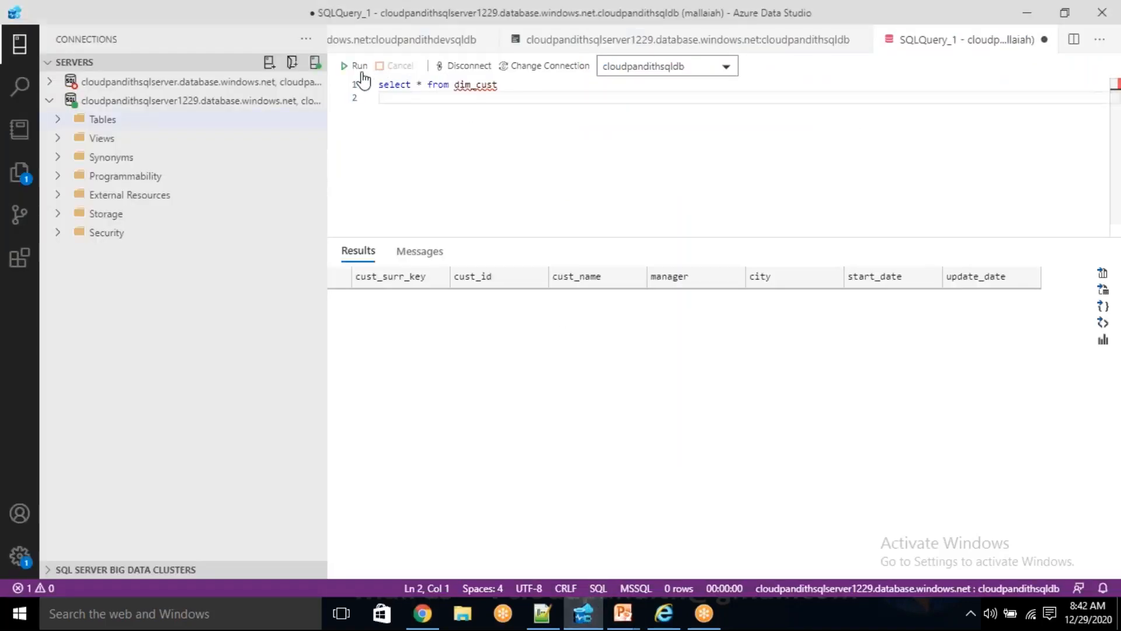
pyautogui.click(61, 120)
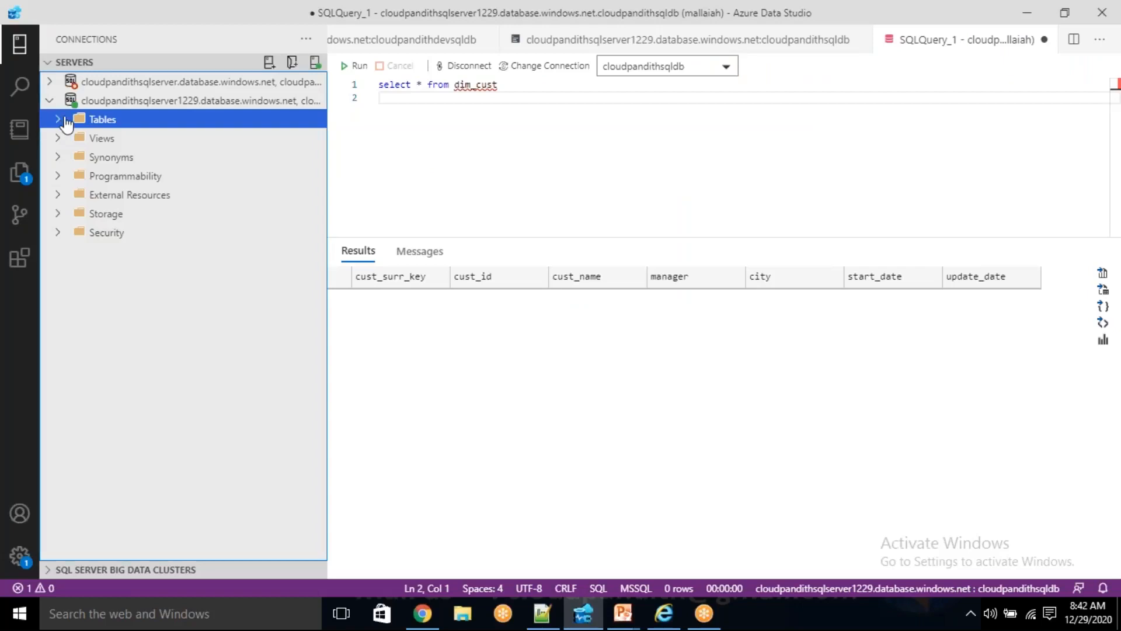
pyautogui.click(105, 103)
pyautogui.rightClick(105, 100)
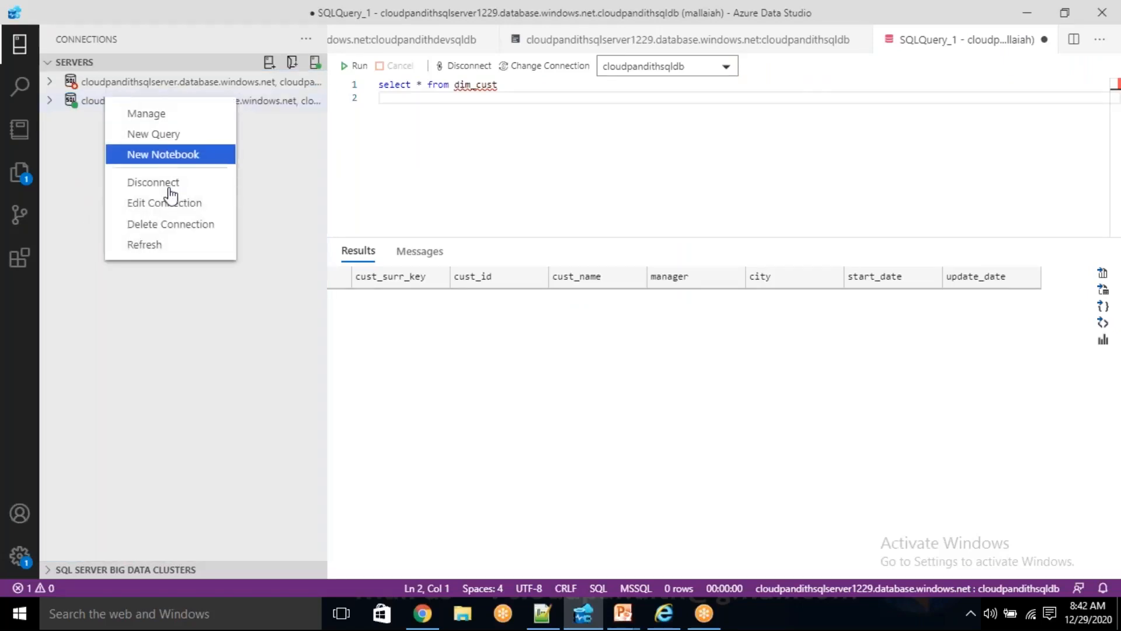
pyautogui.click(170, 245)
pyautogui.click(50, 103)
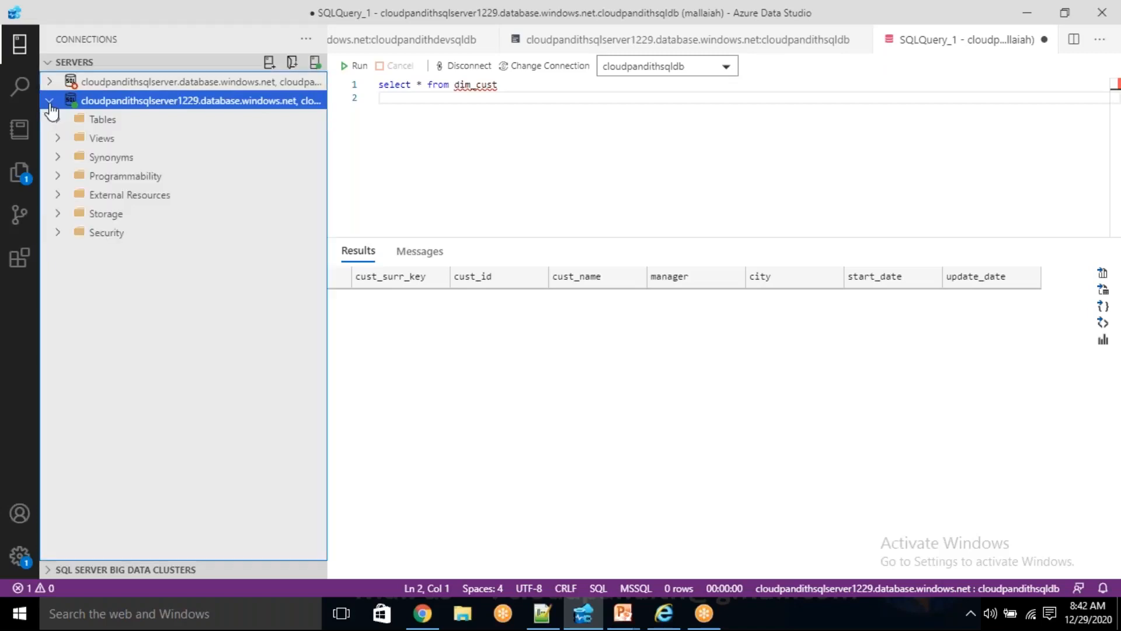
pyautogui.click(94, 119)
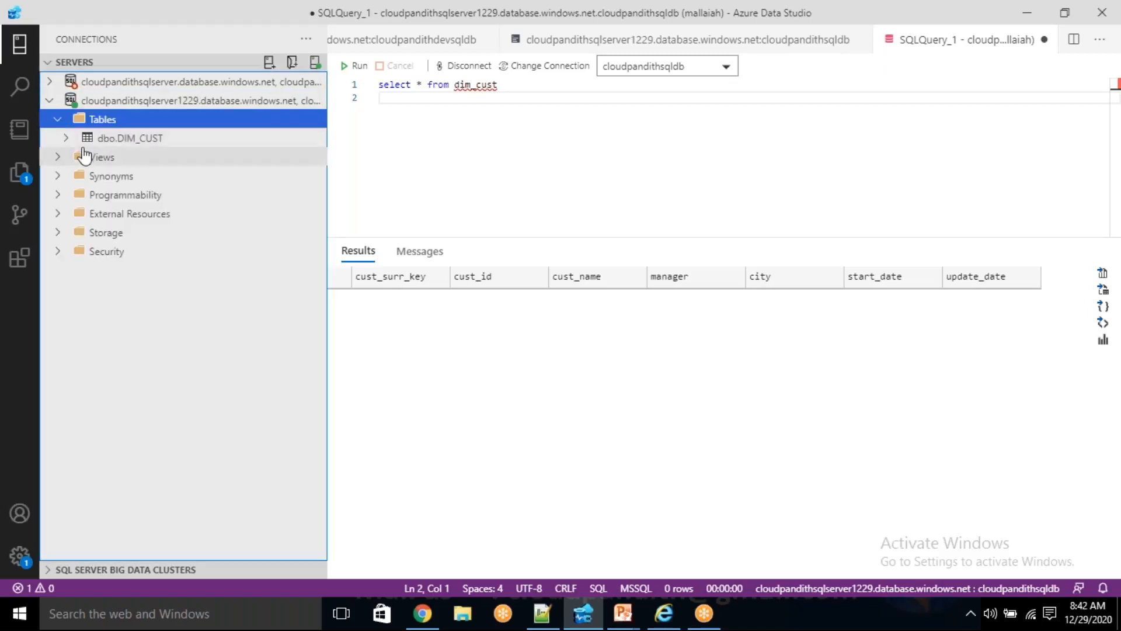
pyautogui.click(113, 143)
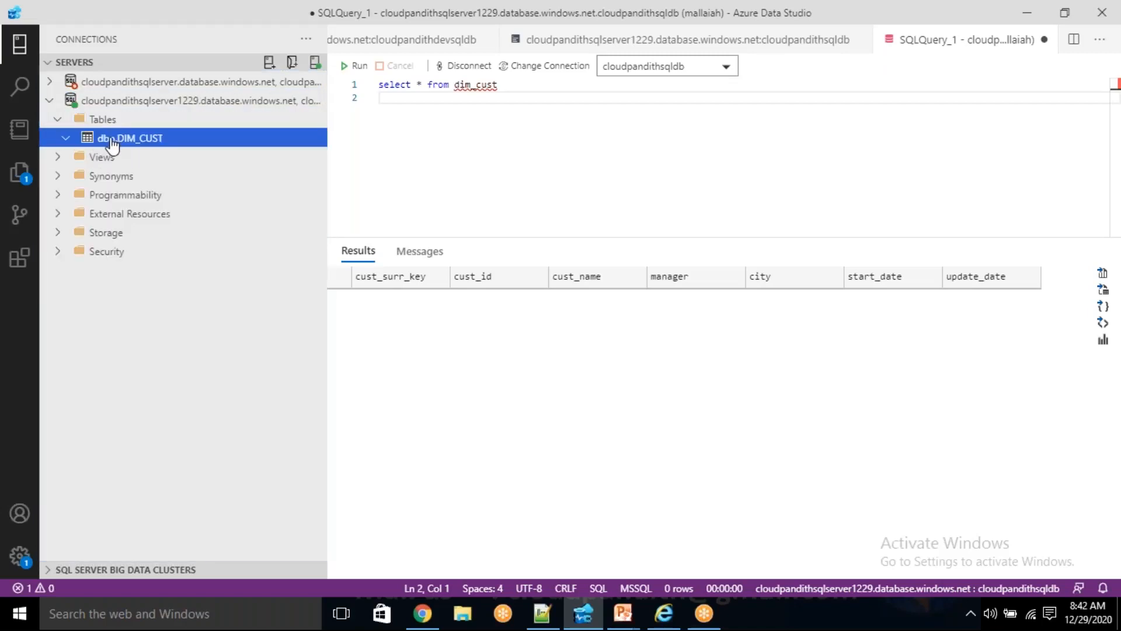
# - Rerun the dim_cust select query, generate a SELECT TOP (1000) query for dbo.DIM_CUST, and run it to check for rows
pyautogui.rightClick(112, 143)
pyautogui.click(156, 157)
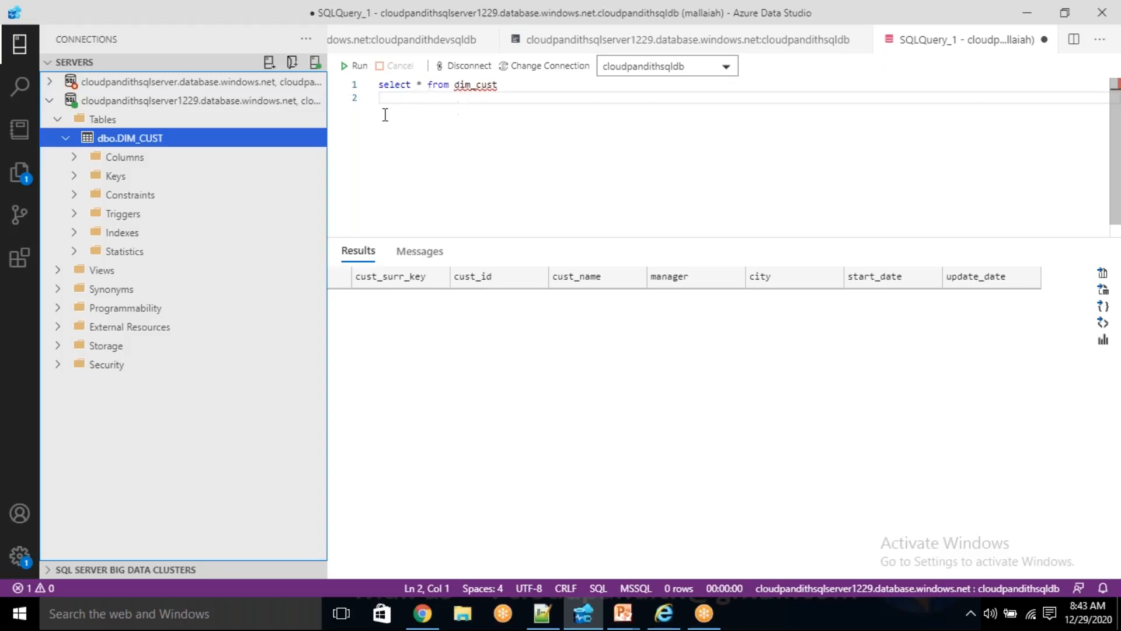
pyautogui.click(356, 66)
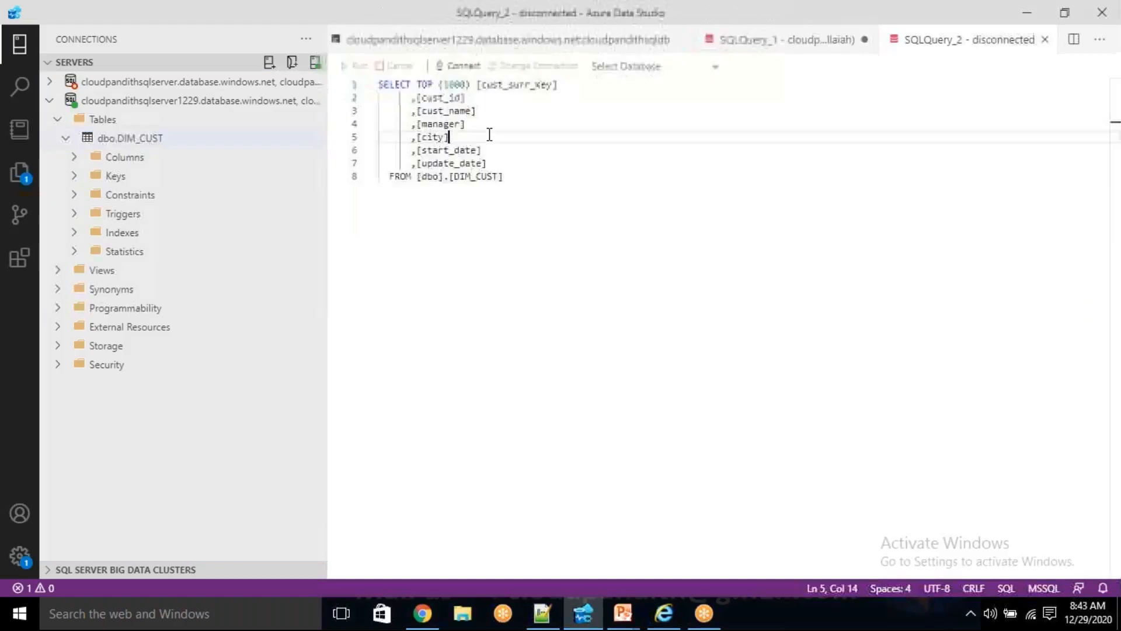
pyautogui.click(490, 134)
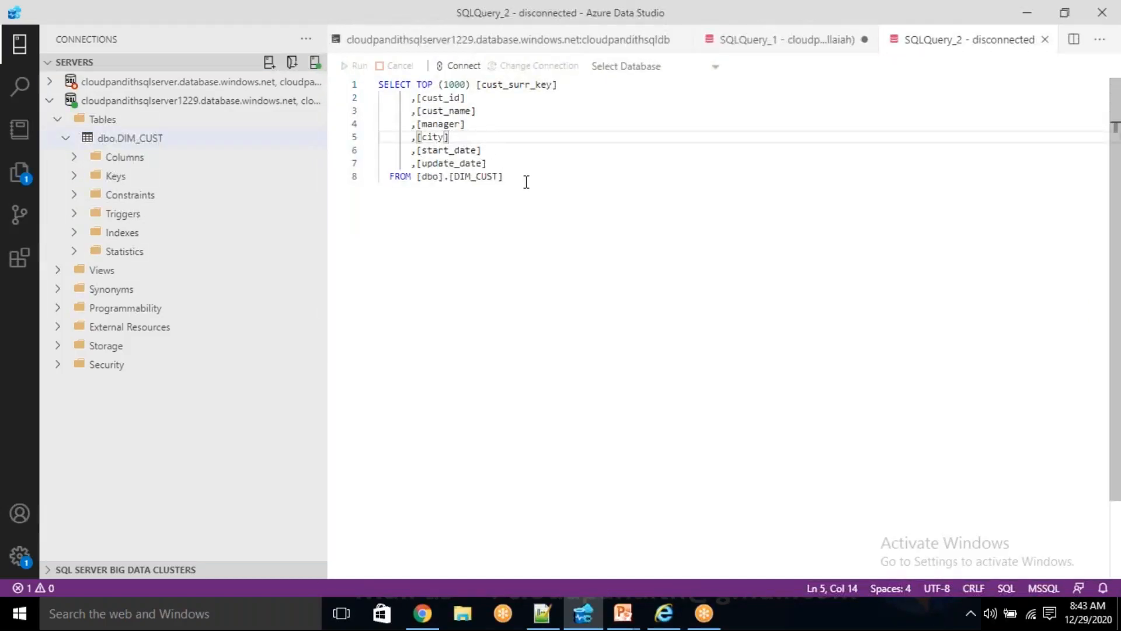
pyautogui.moveTo(503, 177); pyautogui.dragTo(379, 84)
pyautogui.press('F5')
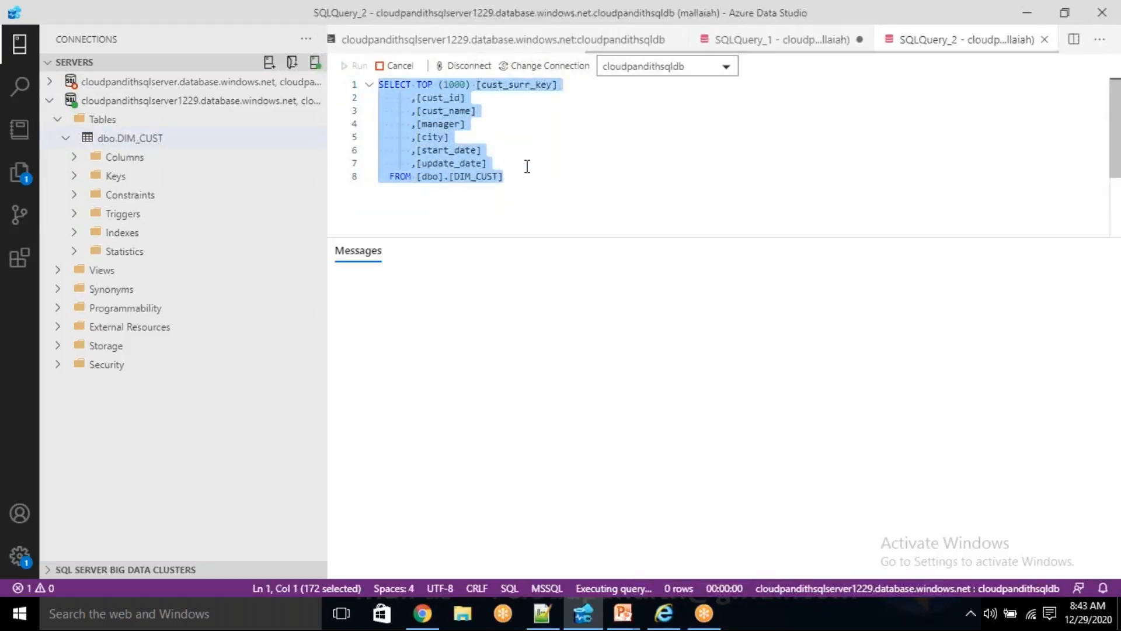
pyautogui.click(584, 199)
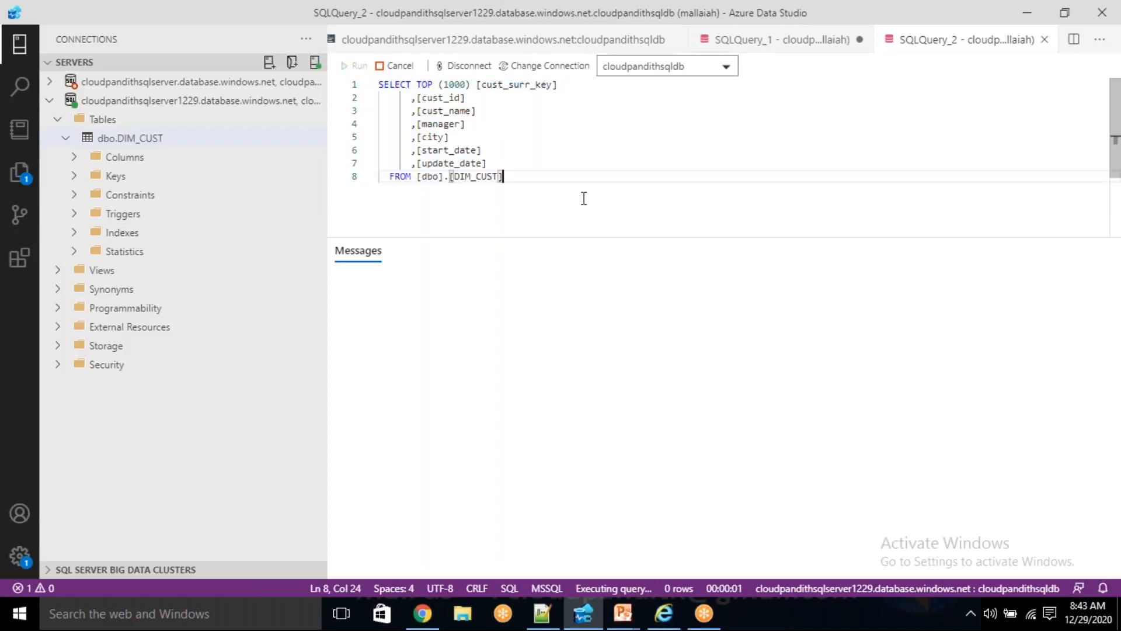
pyautogui.moveTo(584, 197); pyautogui.dragTo(378, 84)
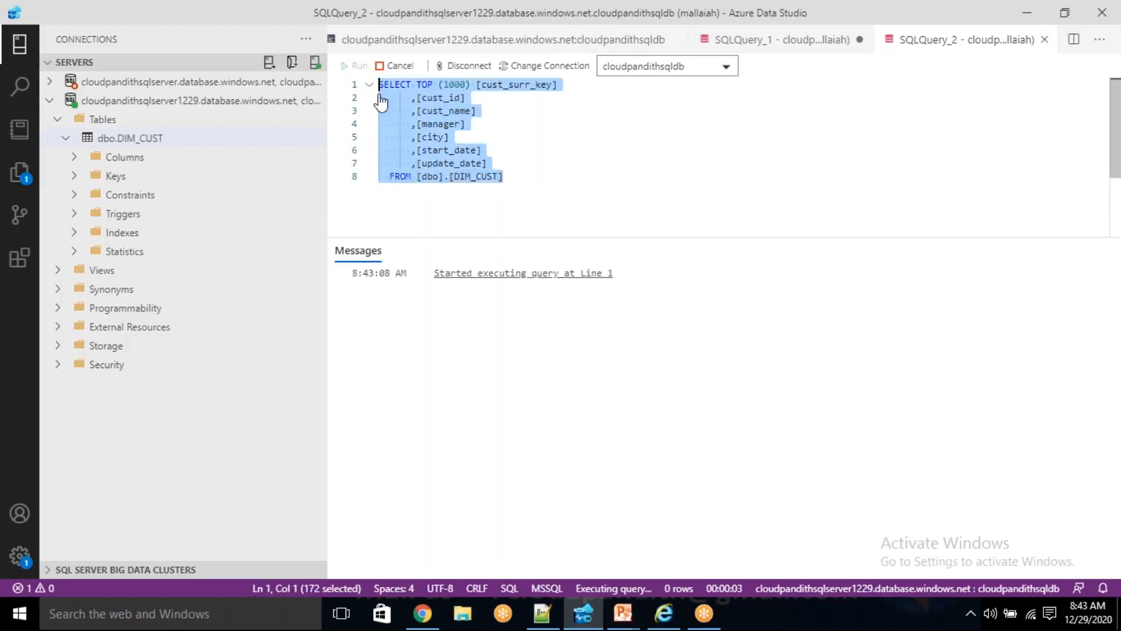
pyautogui.click(573, 190)
# - Return to Azure Data Factory, close the run details, and open the LS_ASDB linked service behind the df_scd1 dimcust sink's dataset
pyautogui.hotkey('alt', 'Tab')
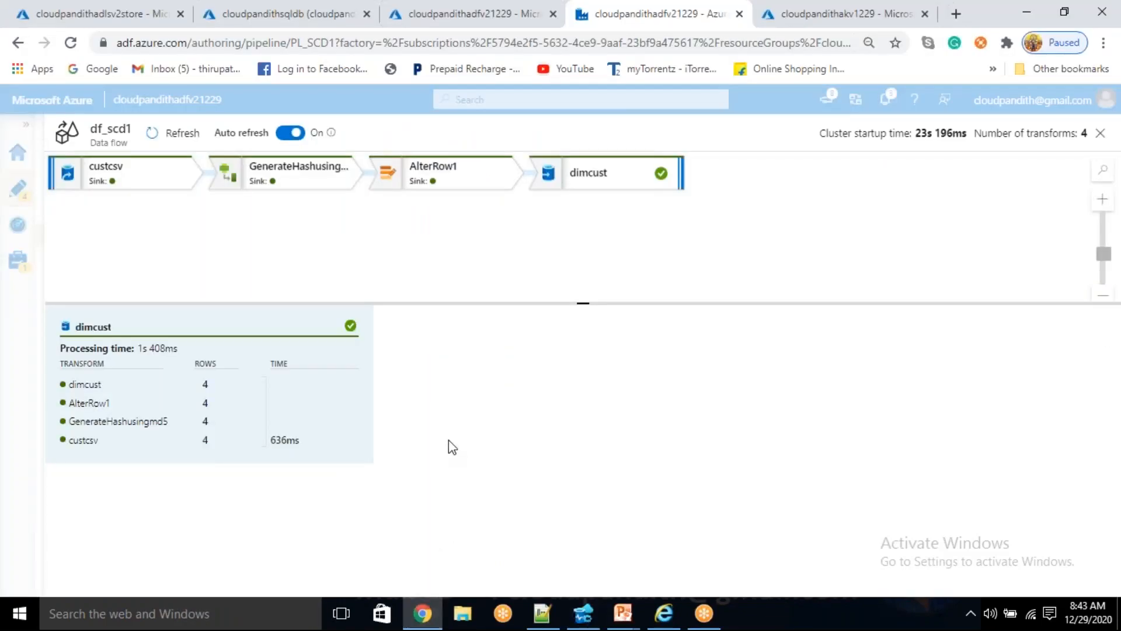
pyautogui.click(1102, 134)
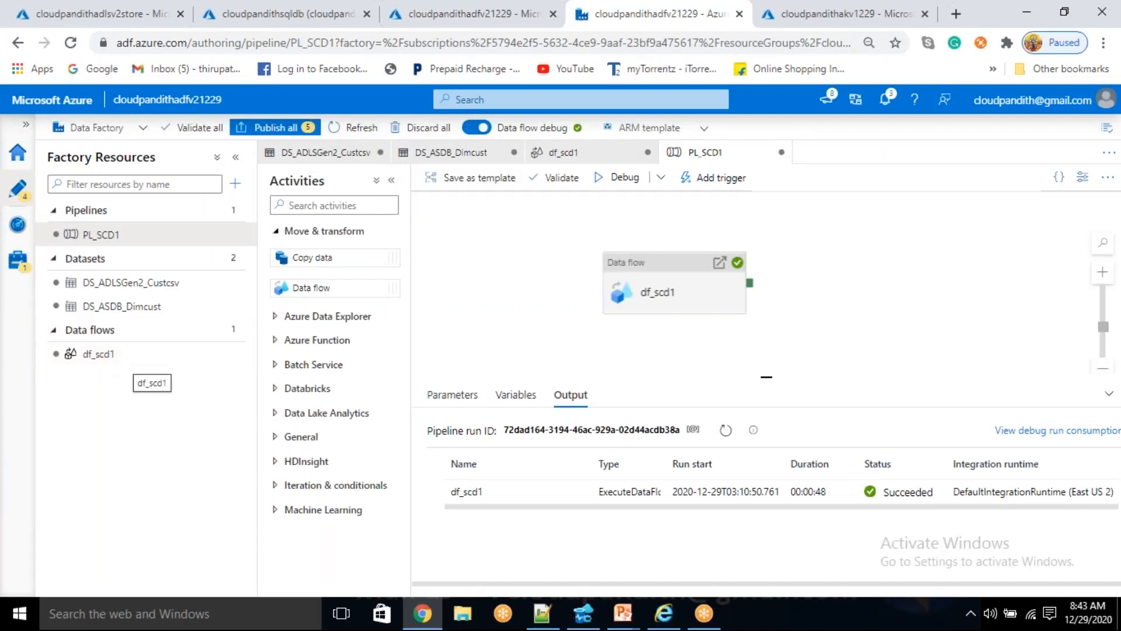
pyautogui.click(671, 286)
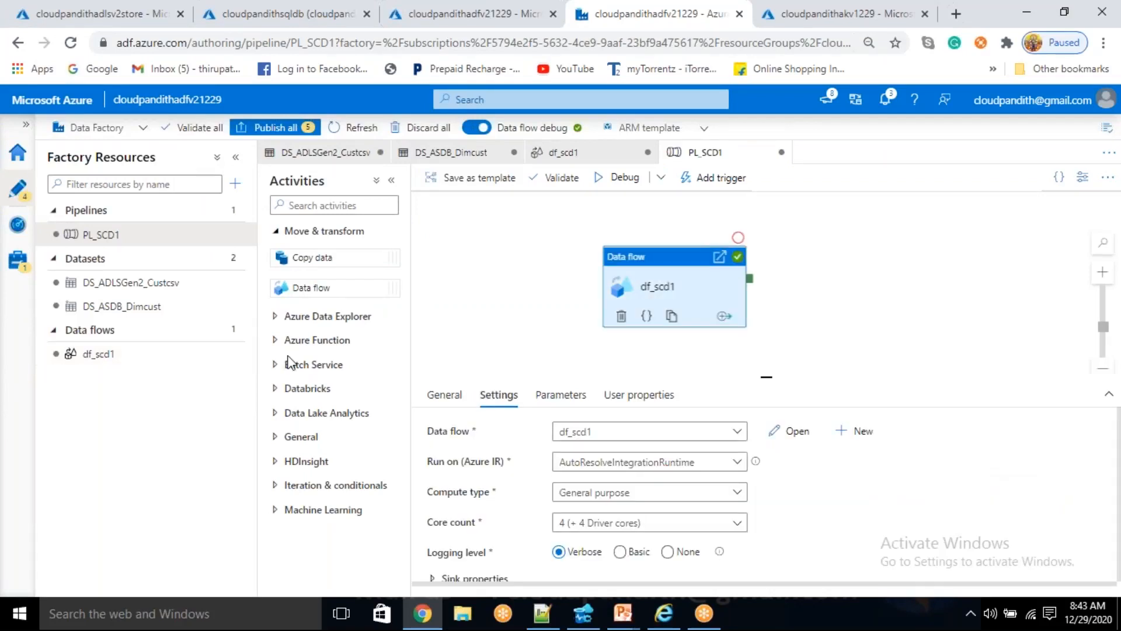
pyautogui.click(90, 354)
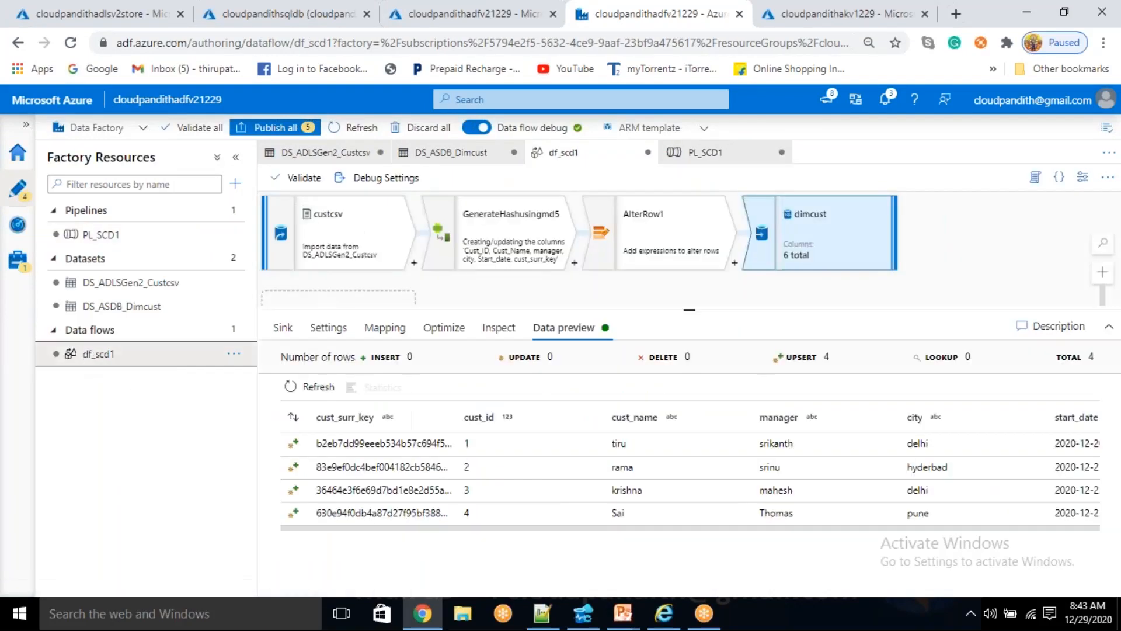
pyautogui.click(283, 328)
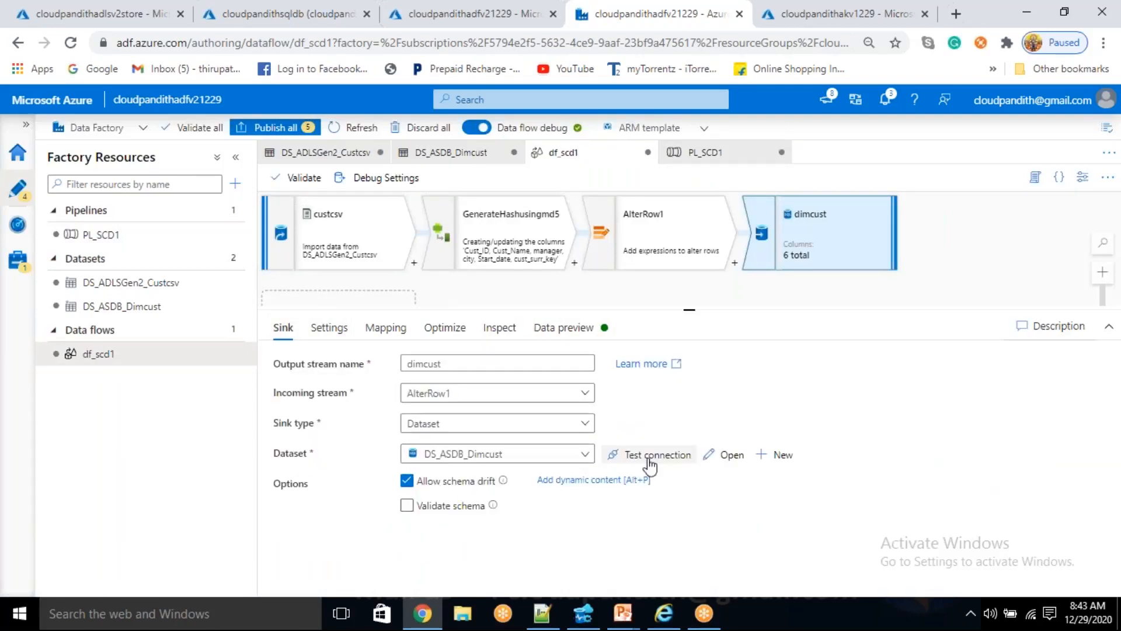
pyautogui.click(735, 457)
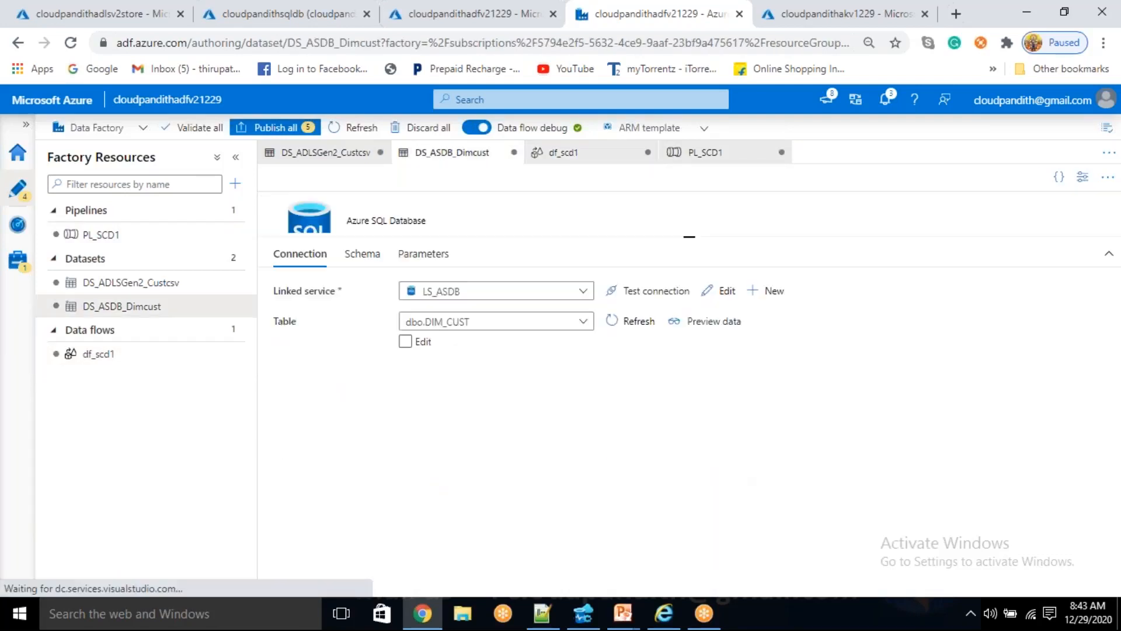
pyautogui.click(723, 292)
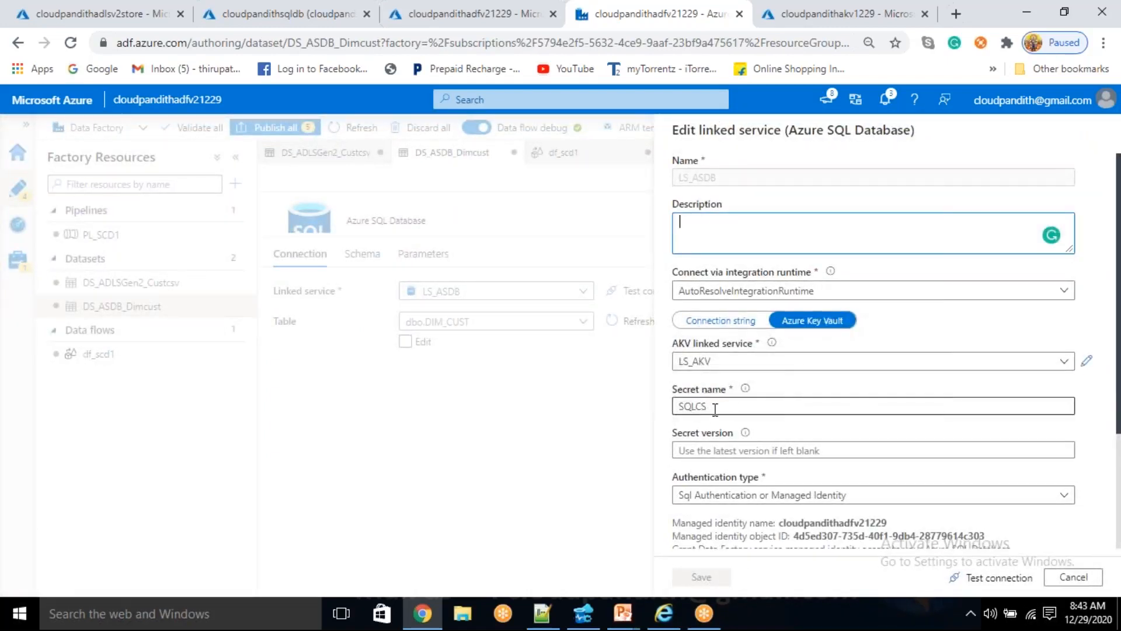
# - Check LS_ASDB against the cloudpandithsqldb connection string page in the Azure portal, then test its connection and close it without changes
pyautogui.click(109, 5)
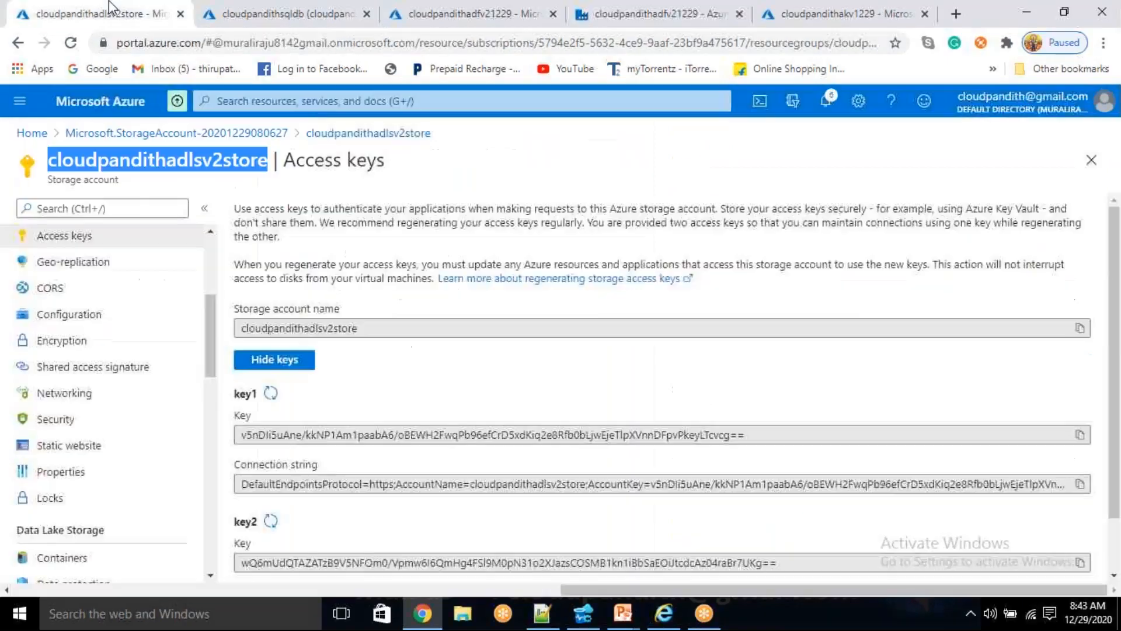
pyautogui.click(320, 7)
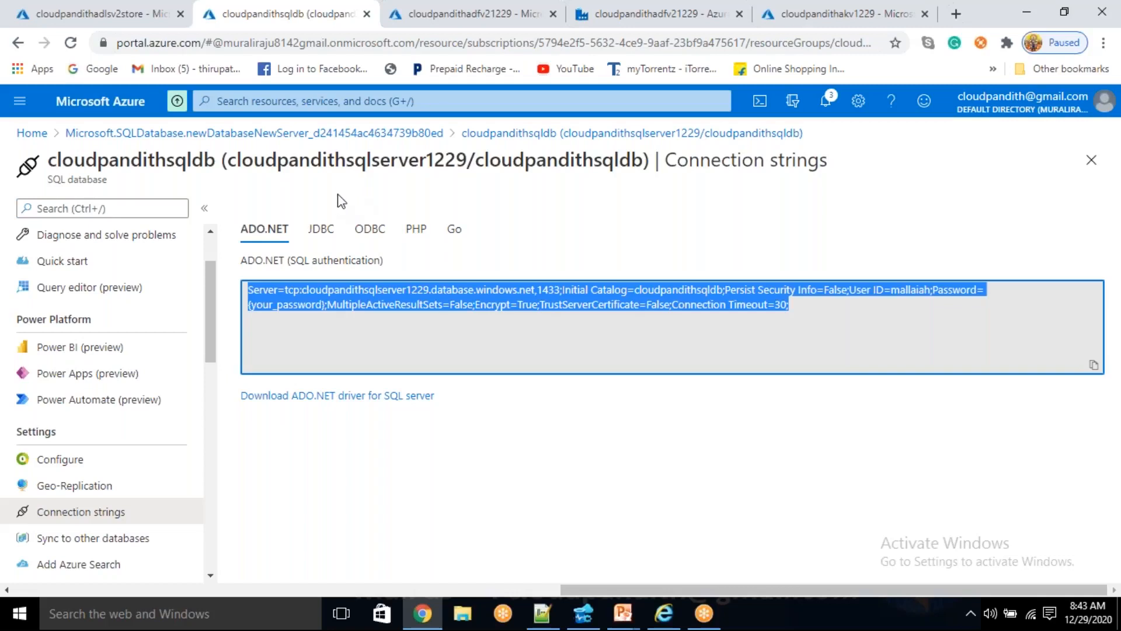
pyautogui.click(660, 13)
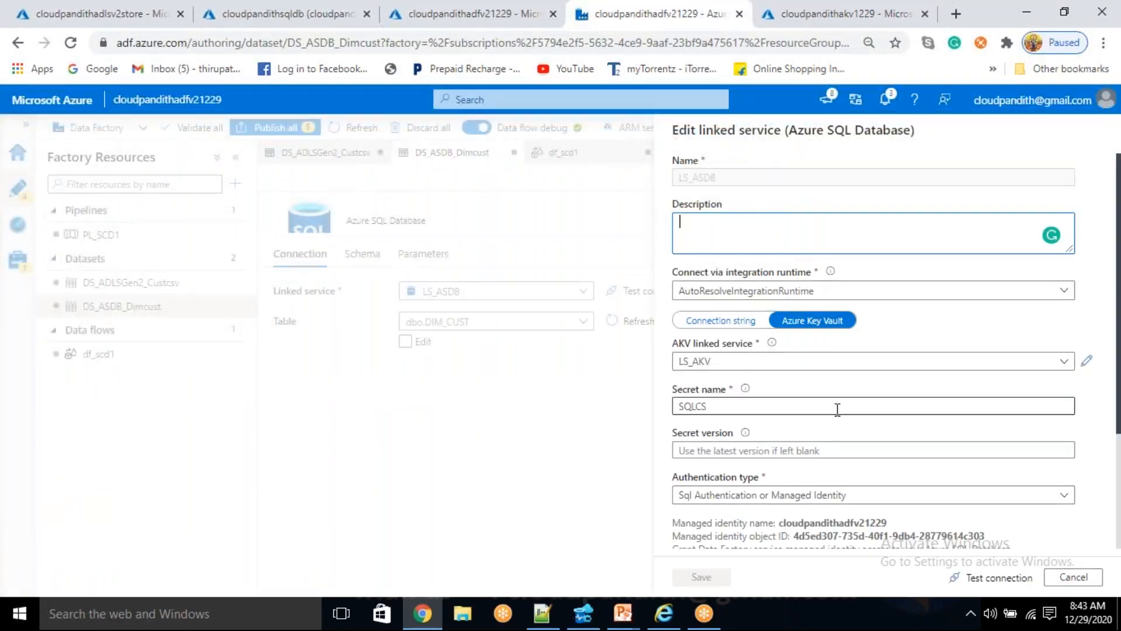
pyautogui.scroll(-2, 735, 403)
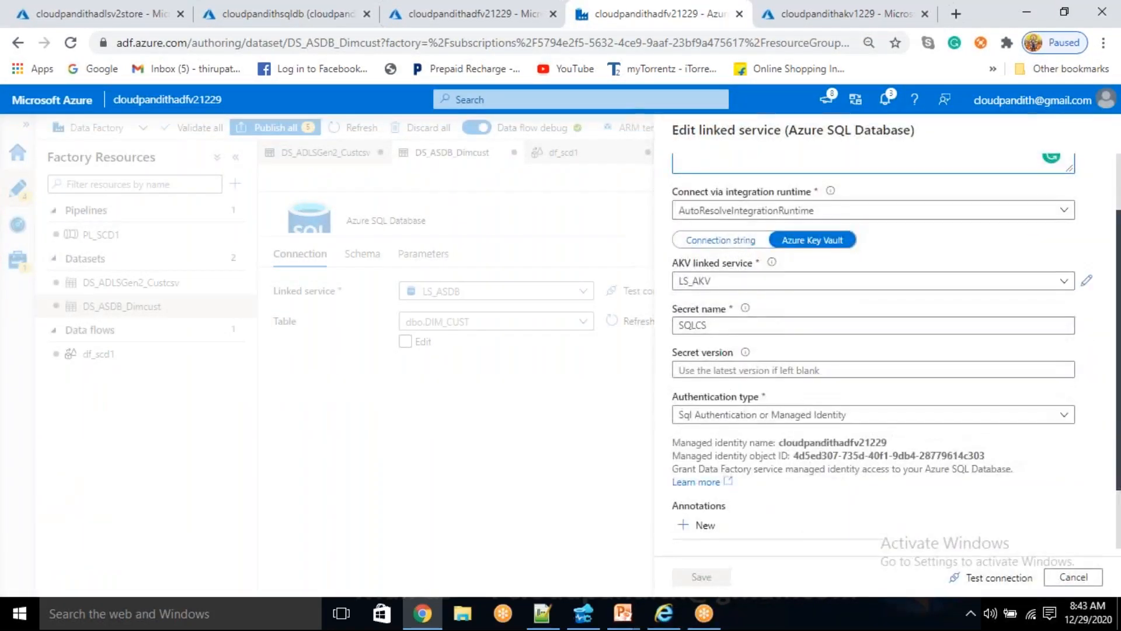
pyautogui.scroll(2, 736, 403)
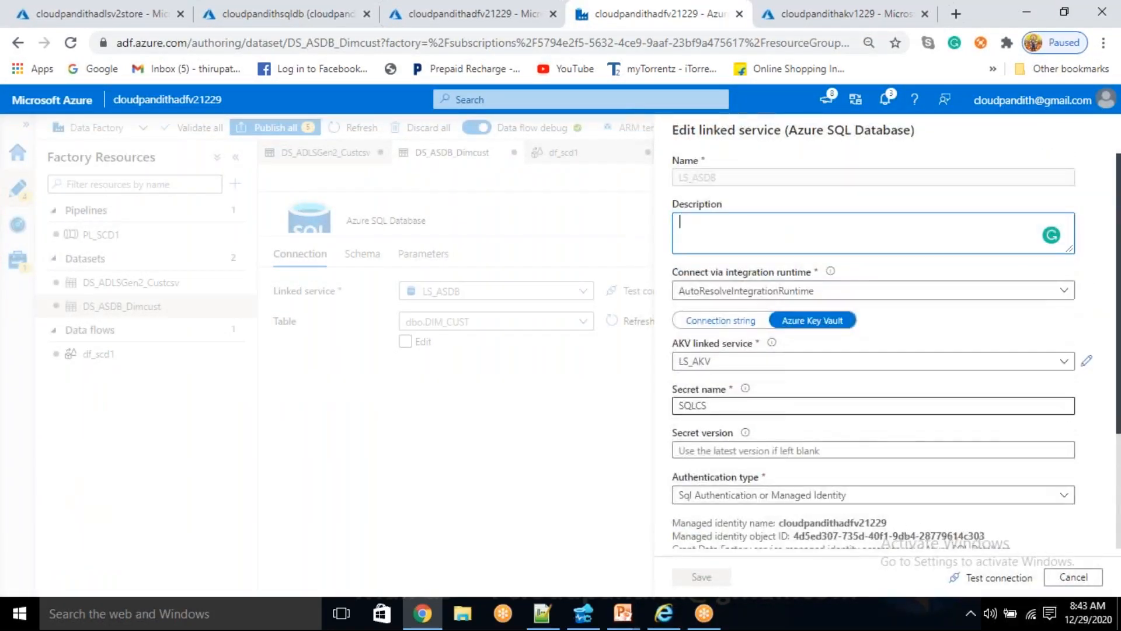
pyautogui.click(1008, 594)
pyautogui.click(999, 578)
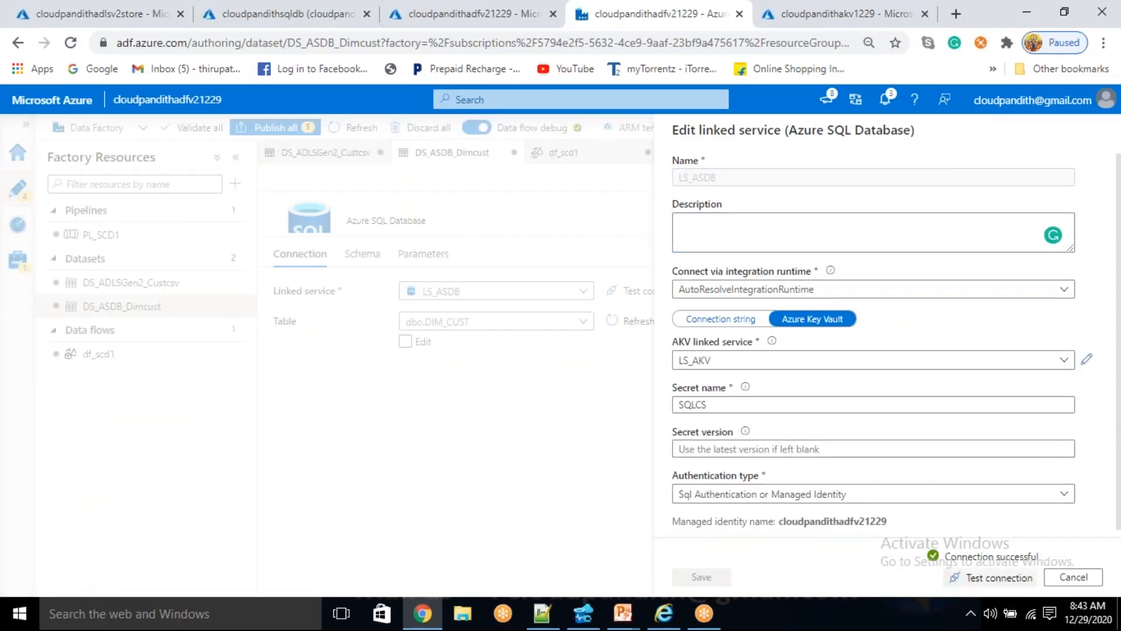
pyautogui.click(1073, 577)
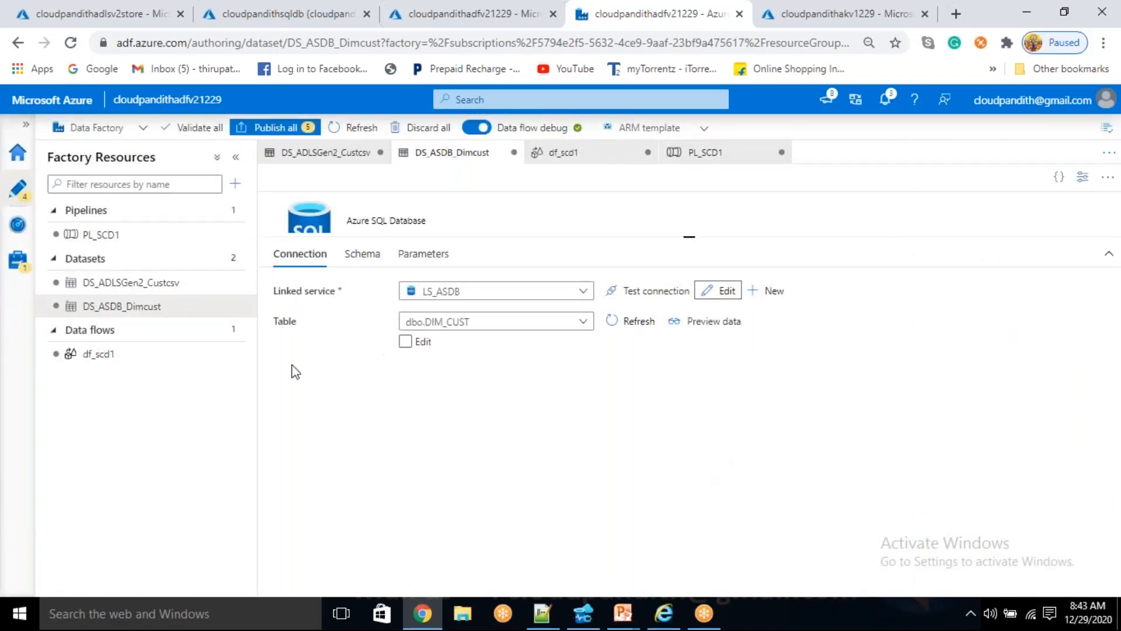
# - Examine the df_scd1 dimcust sink's data preview and update method settings, plus the AlterRow1 data preview
pyautogui.click(119, 357)
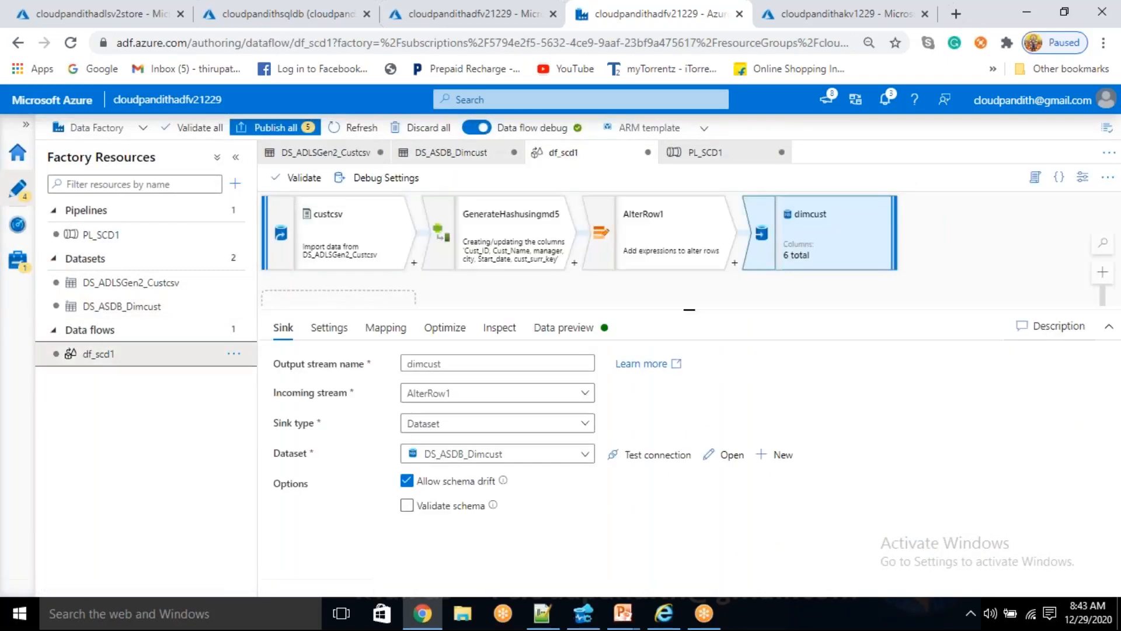
pyautogui.click(576, 328)
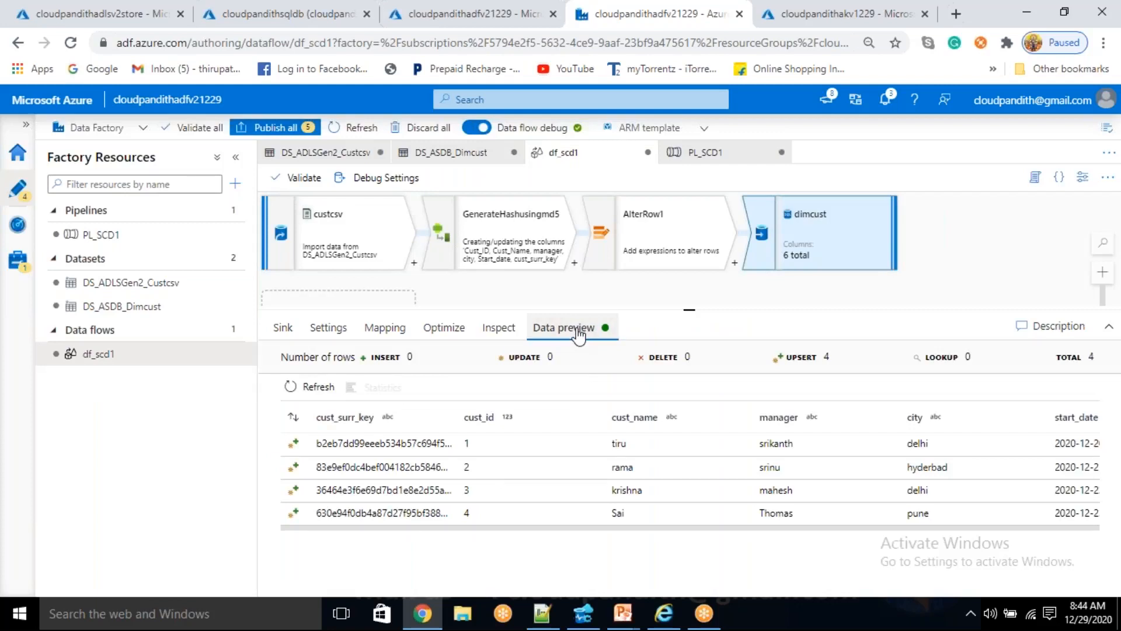
pyautogui.click(328, 330)
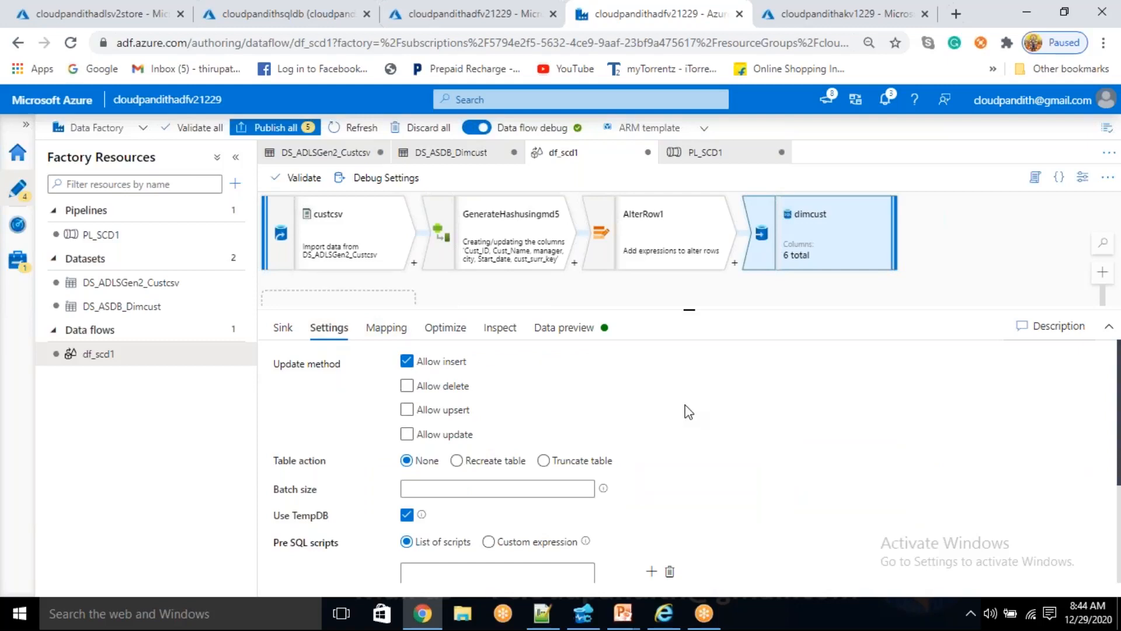
pyautogui.tripleClick(418, 369)
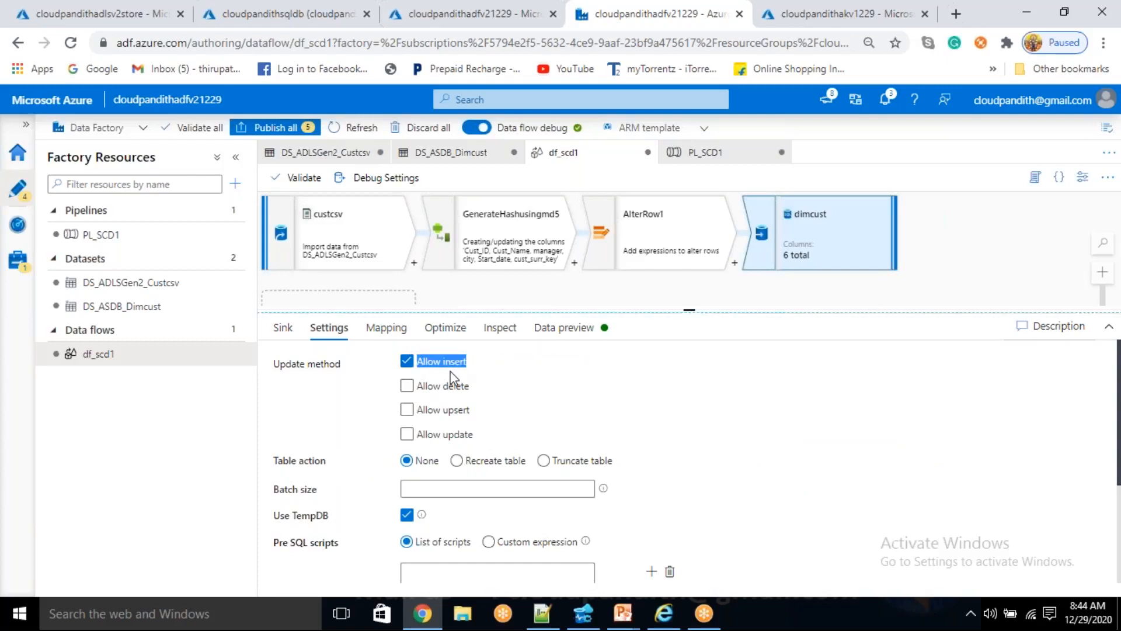
pyautogui.click(450, 372)
pyautogui.click(654, 231)
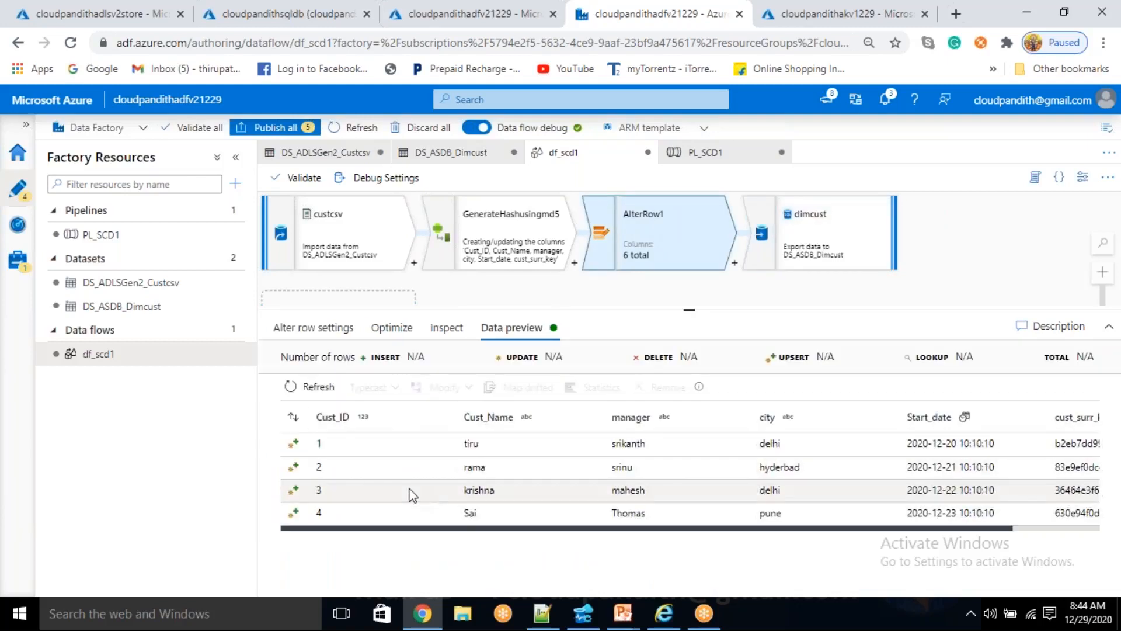
# - Set the dimcust sink's update method to allow upsert instead of insert, with cust_id as the key column
pyautogui.click(846, 230)
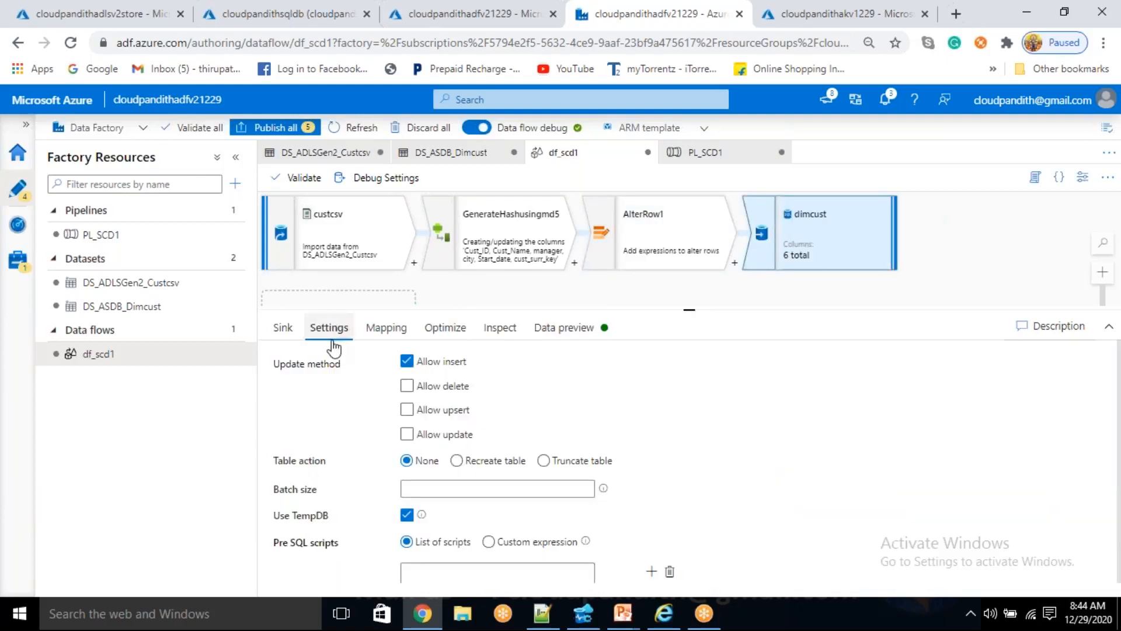
pyautogui.click(407, 409)
pyautogui.click(407, 361)
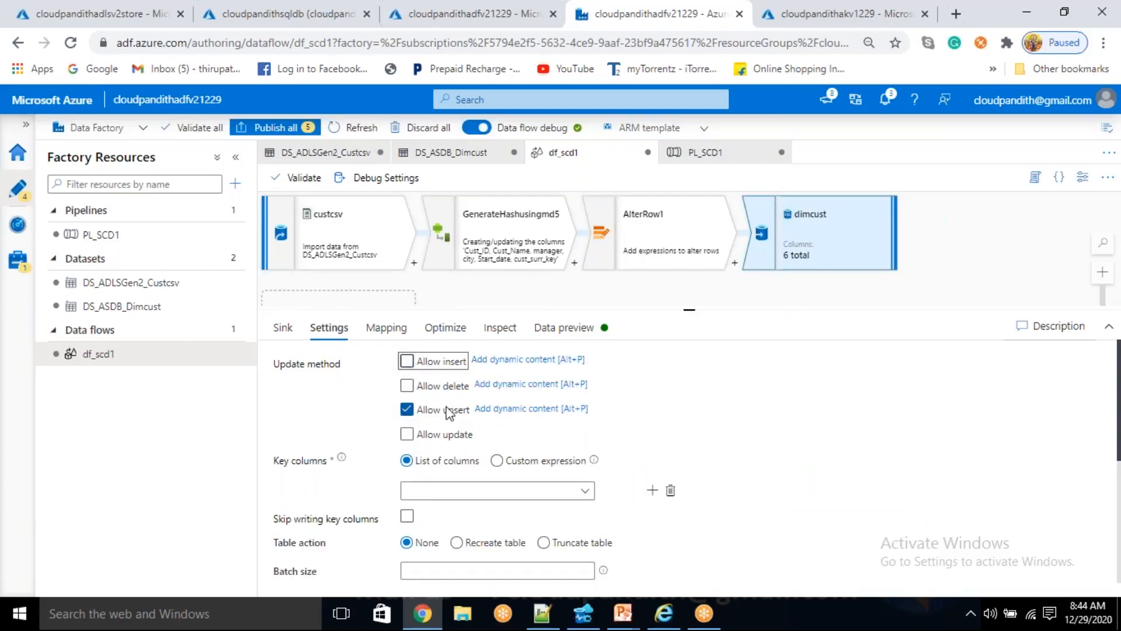
pyautogui.click(585, 491)
pyautogui.scroll(-1, 584, 490)
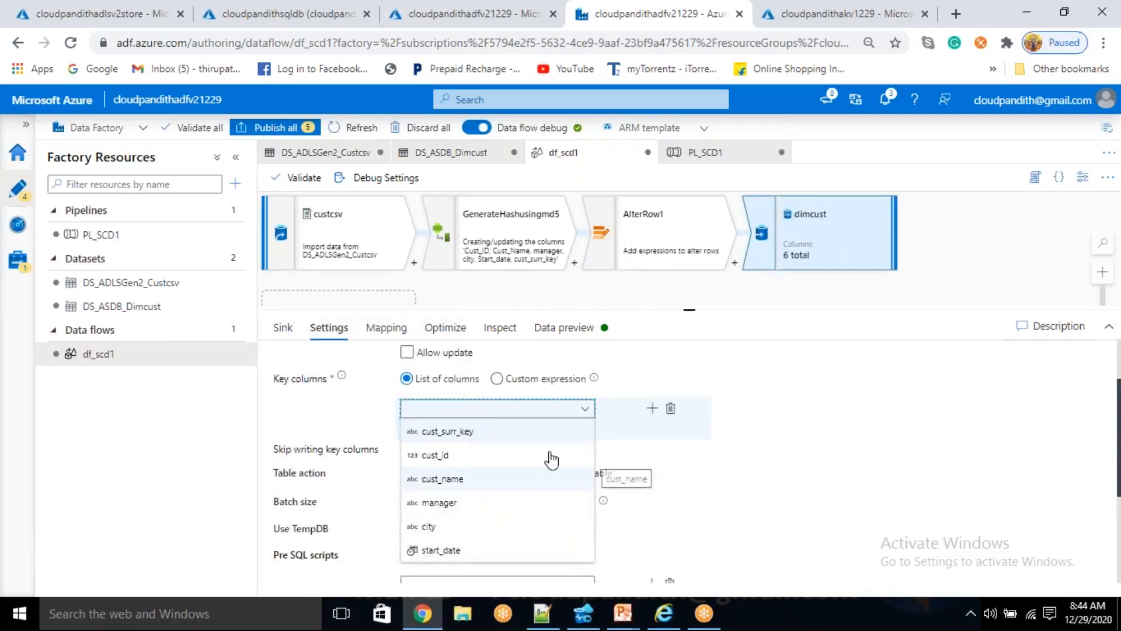
pyautogui.click(514, 454)
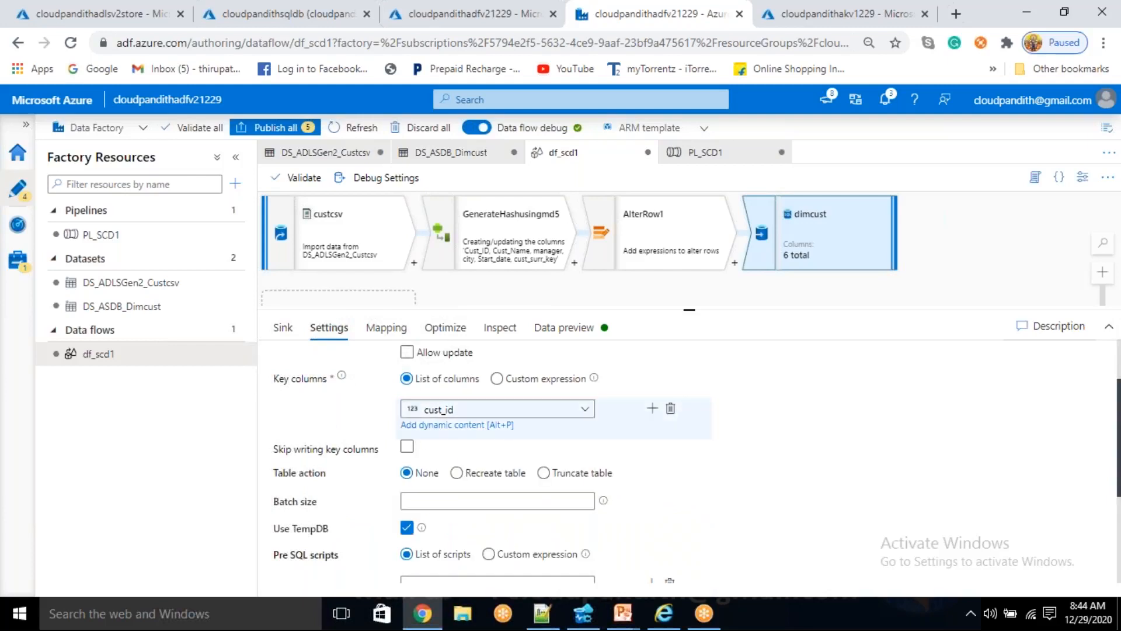
pyautogui.scroll(1, 426, 420)
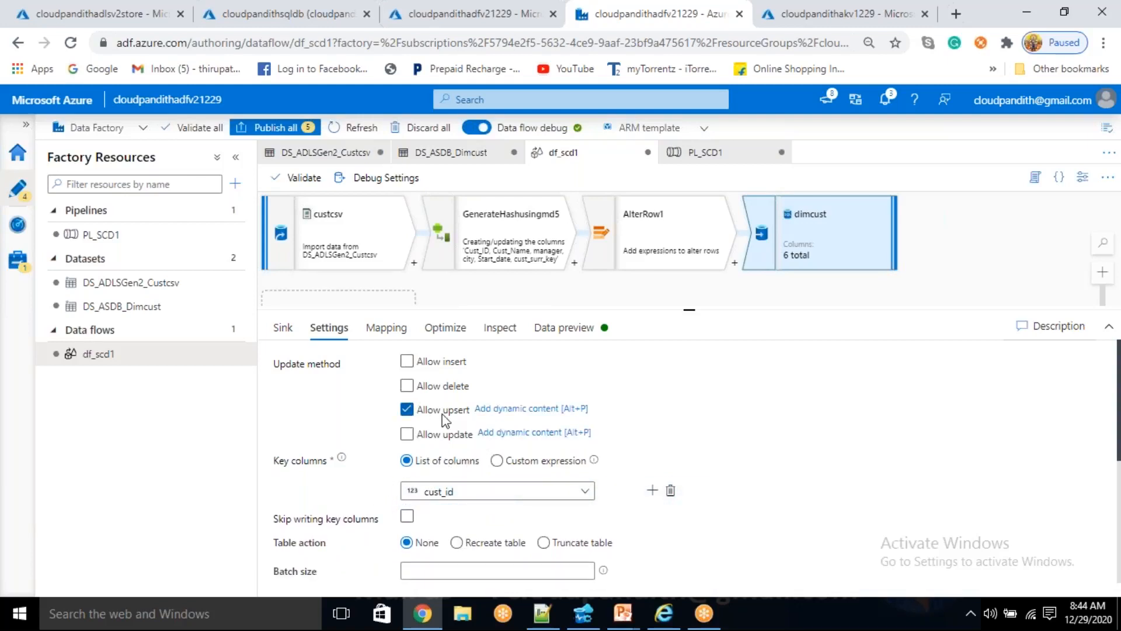
# - Reset the dimcust sink's column mapping, check its data preview, and review the mapped input and output columns
pyautogui.click(563, 327)
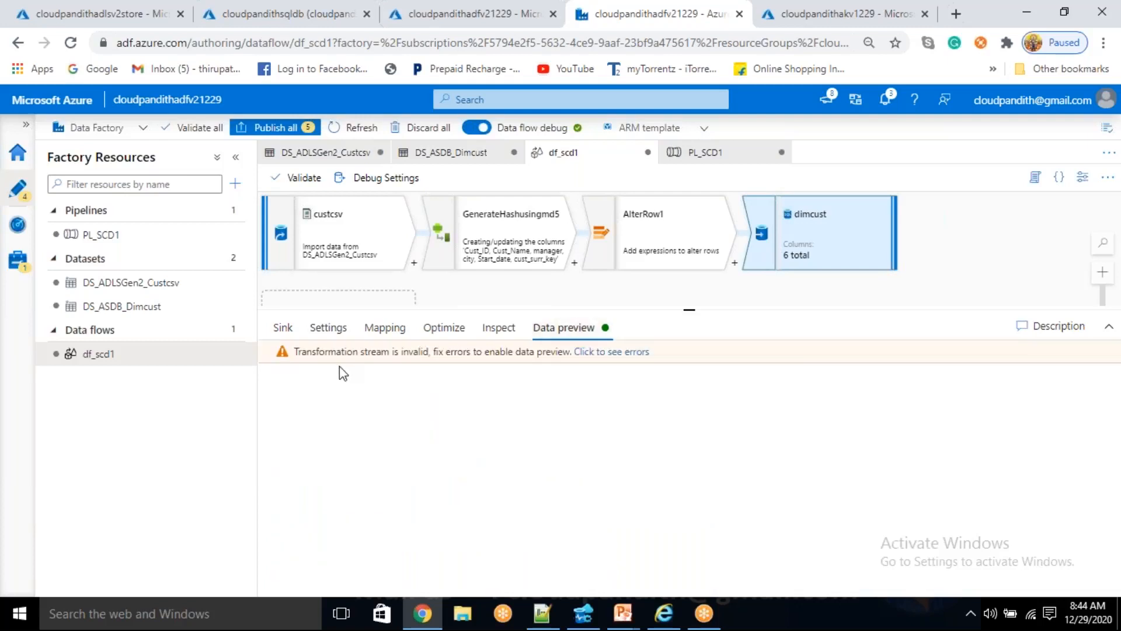
pyautogui.click(394, 325)
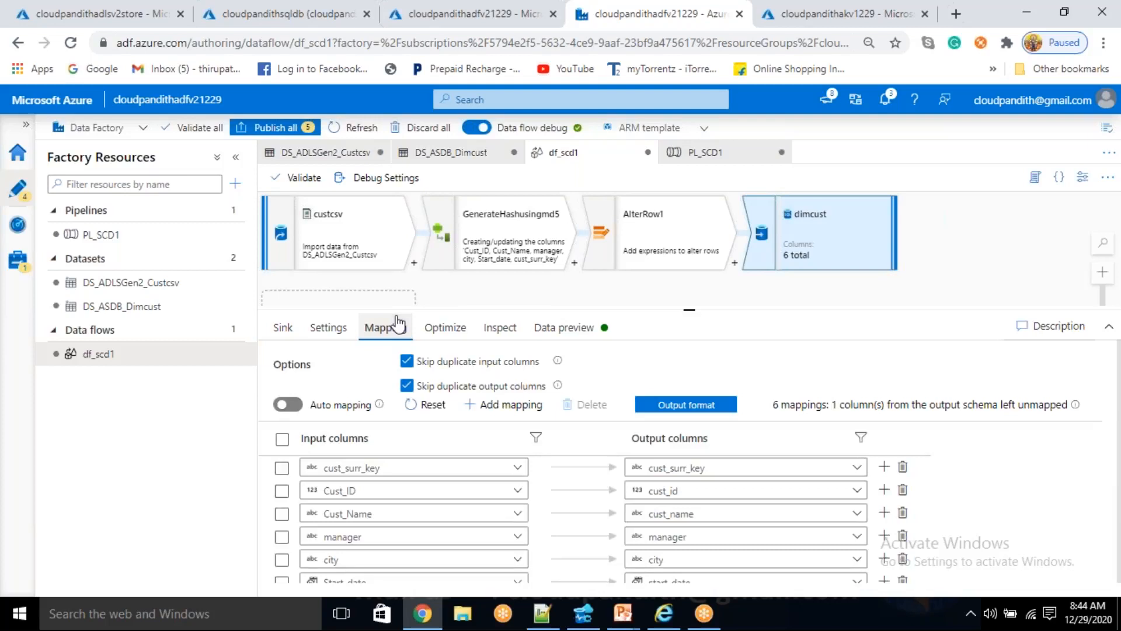
pyautogui.doubleClick(427, 404)
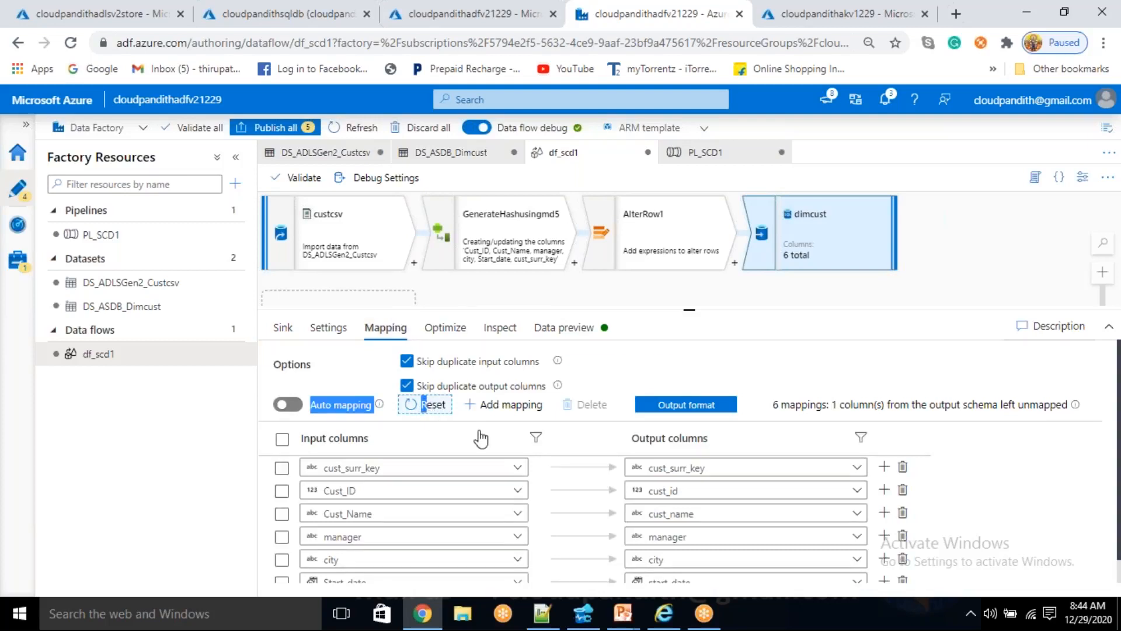
pyautogui.doubleClick(435, 409)
pyautogui.click(558, 337)
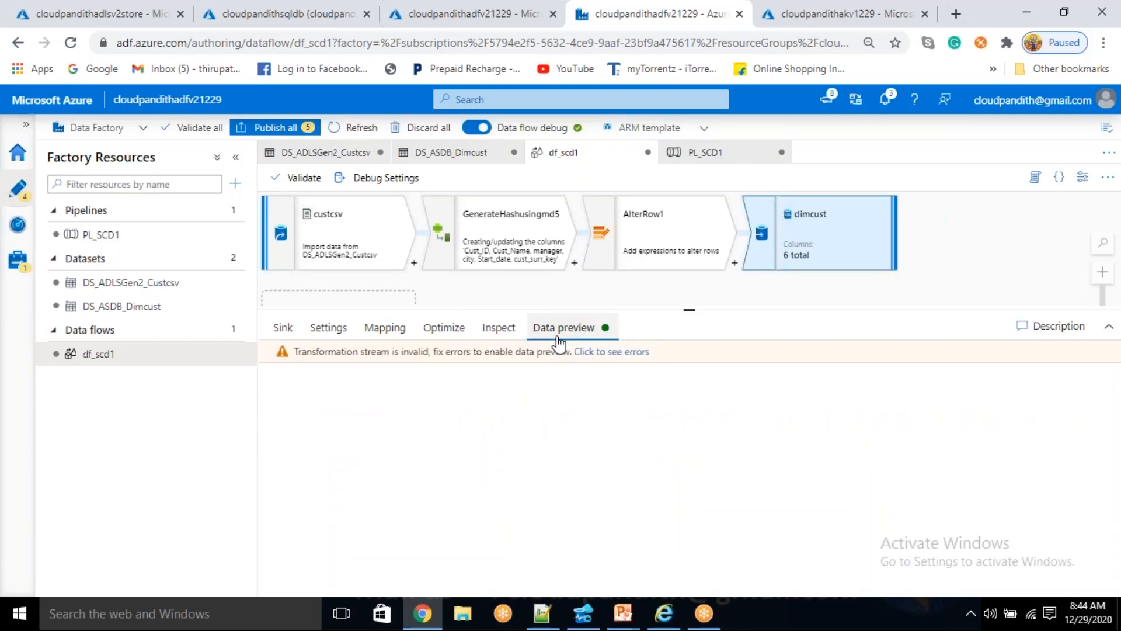
pyautogui.click(386, 329)
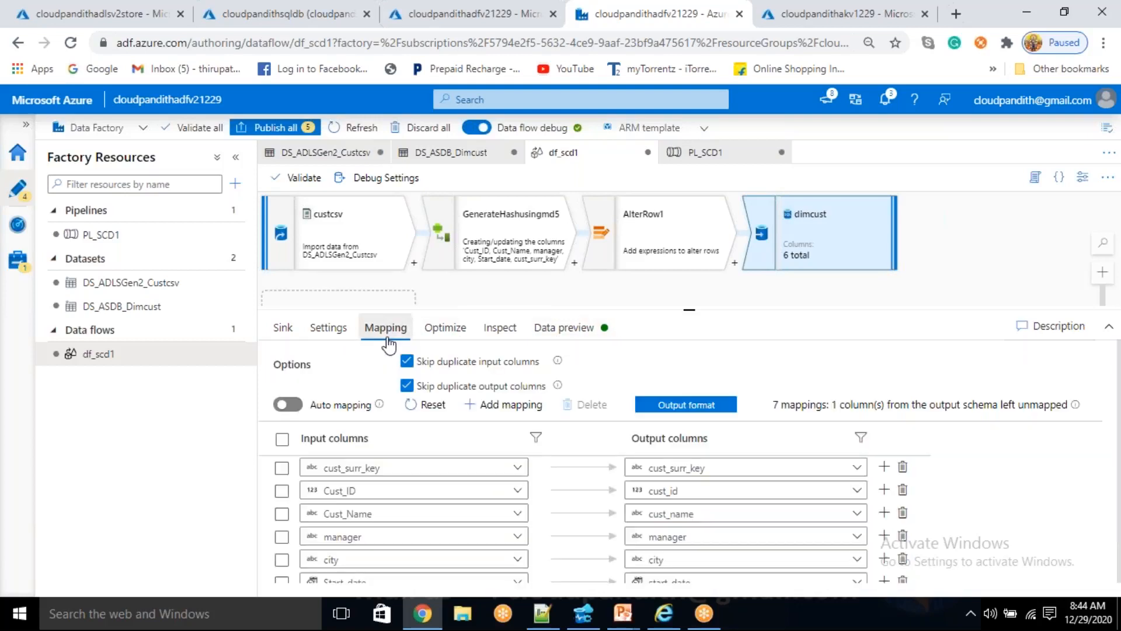
pyautogui.scroll(-1, 460, 444)
pyautogui.scroll(1, 461, 445)
pyautogui.scroll(-1, 556, 492)
pyautogui.scroll(-1, 557, 492)
pyautogui.scroll(1, 553, 503)
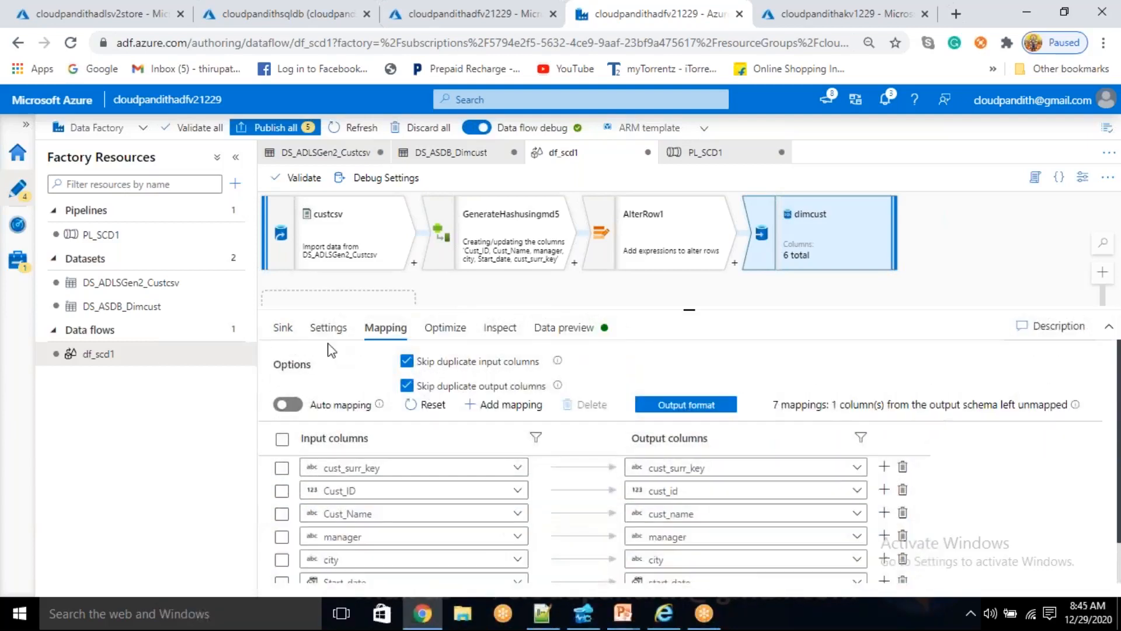
# - Recheck the dimcust sink's upsert settings, then switch Auto mapping on and off again to rebuild its column mapping
pyautogui.click(330, 331)
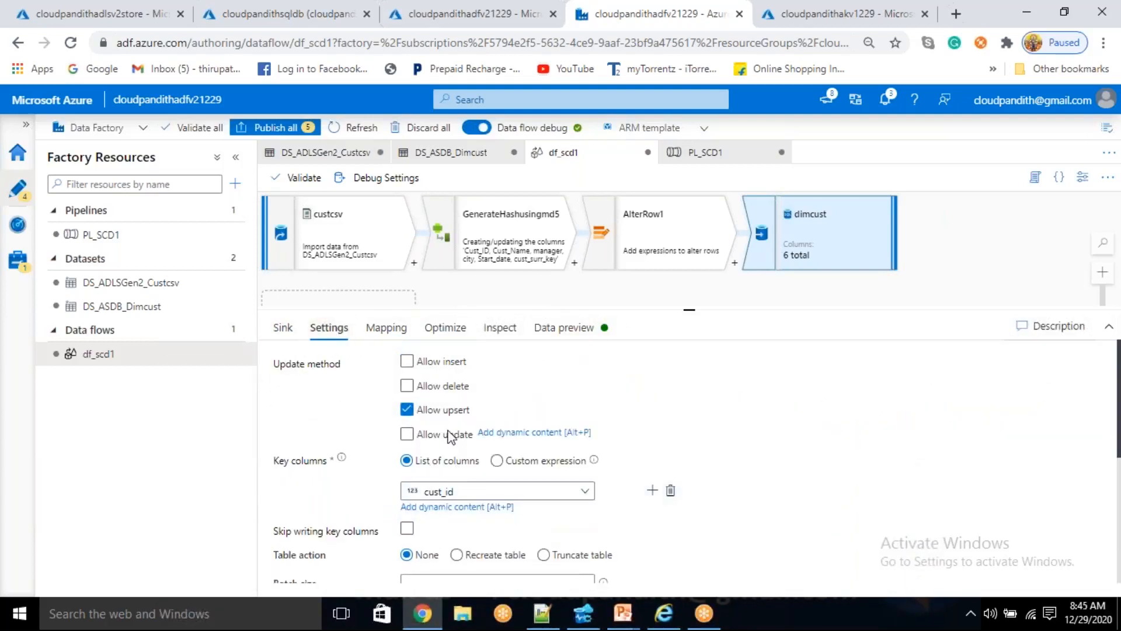
pyautogui.click(394, 327)
pyautogui.click(432, 416)
pyautogui.click(314, 411)
pyautogui.click(289, 405)
pyautogui.click(289, 405)
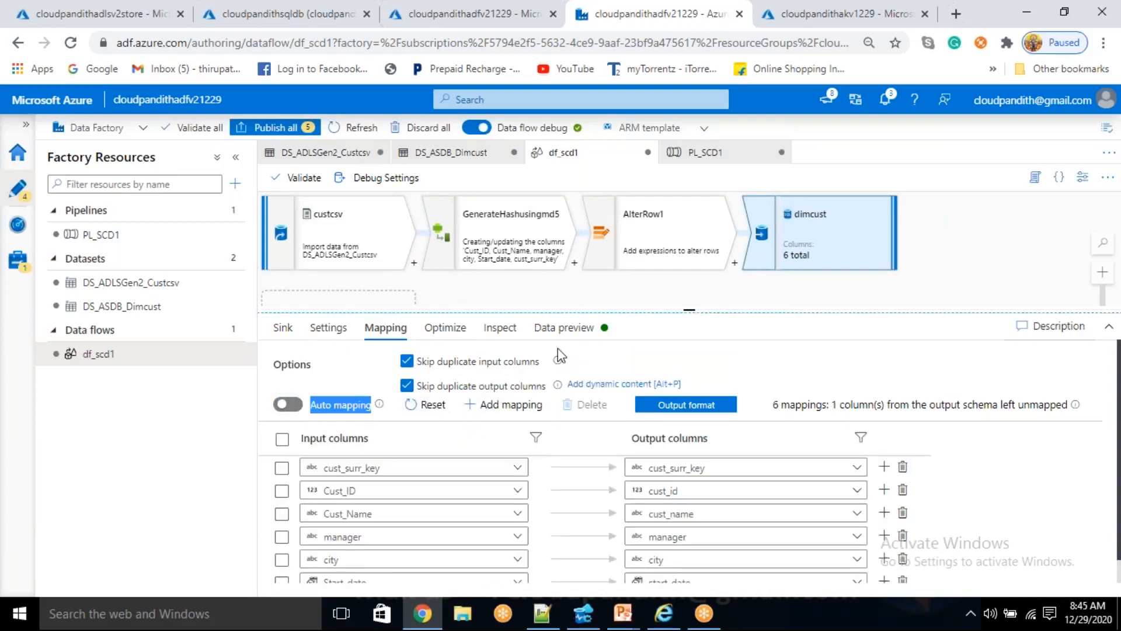
# - Refresh the dimcust sink's data preview and check it against the sink's update method and key column settings
pyautogui.click(591, 328)
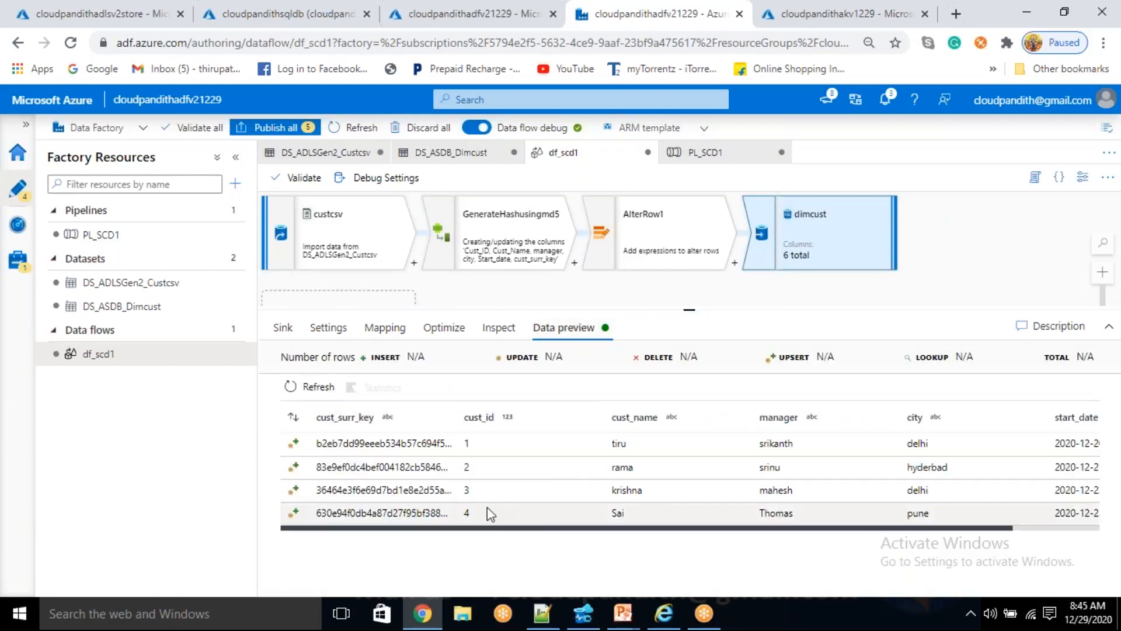
pyautogui.click(309, 387)
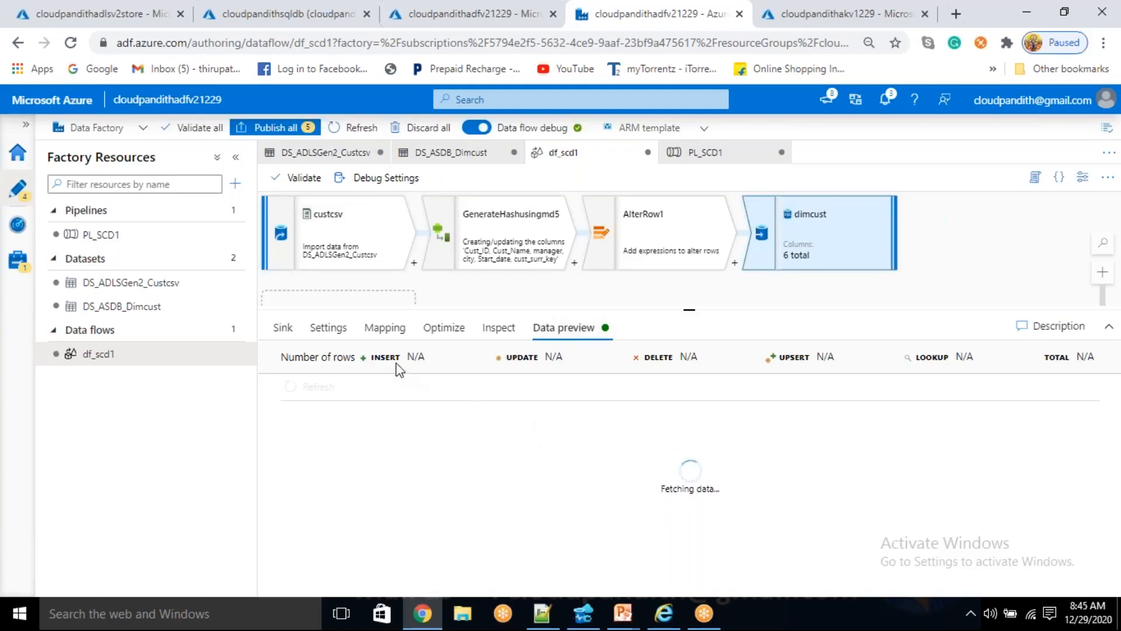
pyautogui.click(329, 328)
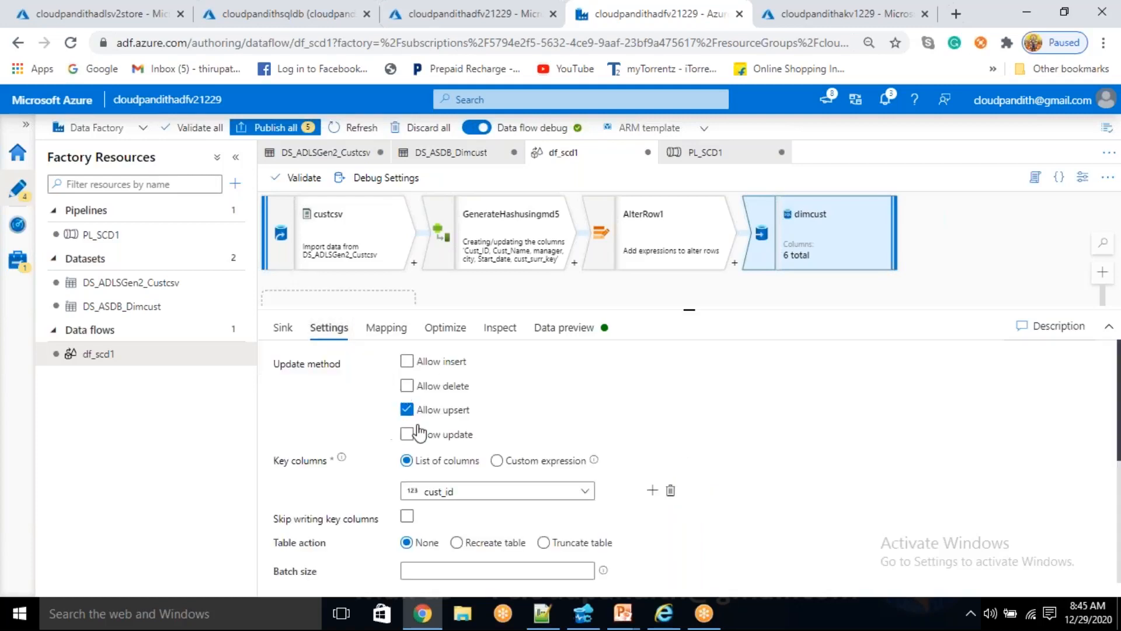
pyautogui.click(434, 410)
pyautogui.click(563, 327)
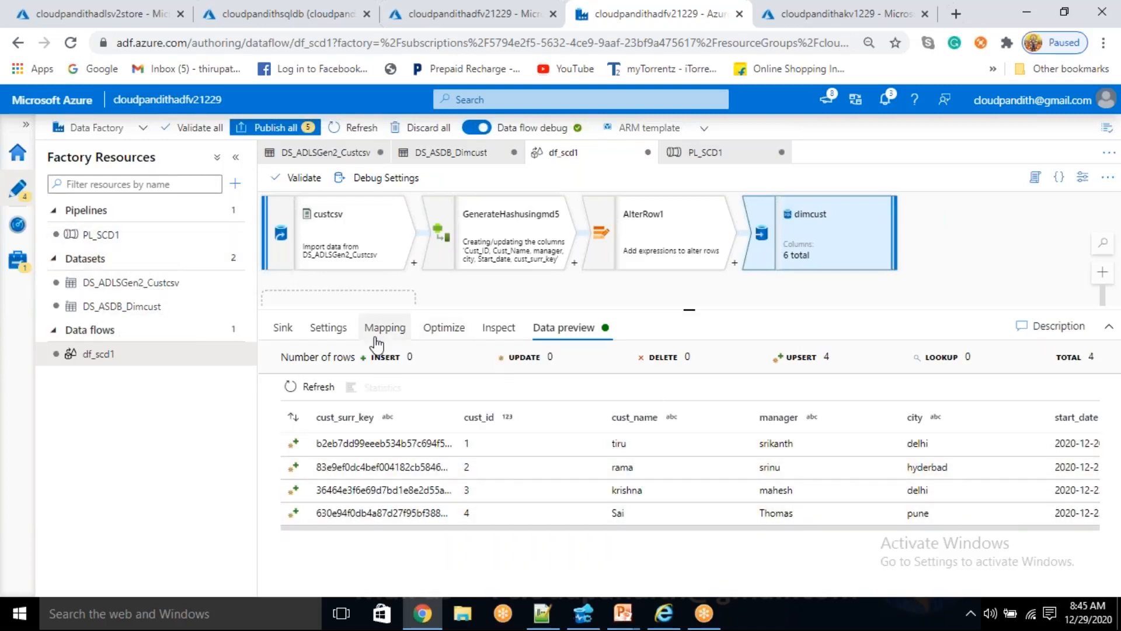
pyautogui.click(335, 329)
pyautogui.click(407, 361)
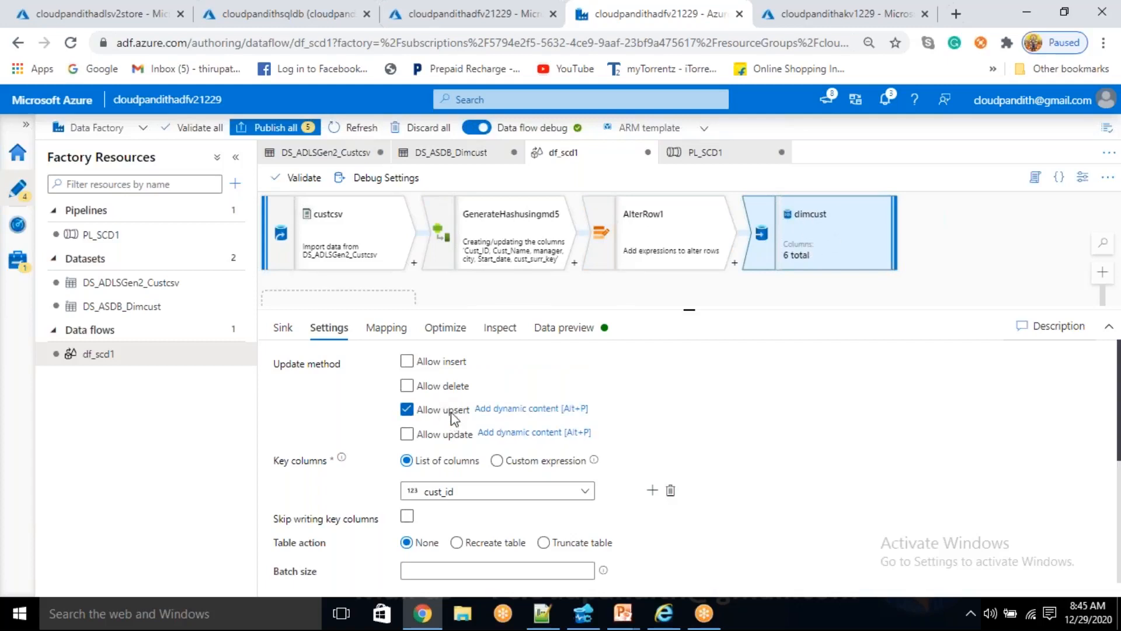
pyautogui.click(676, 237)
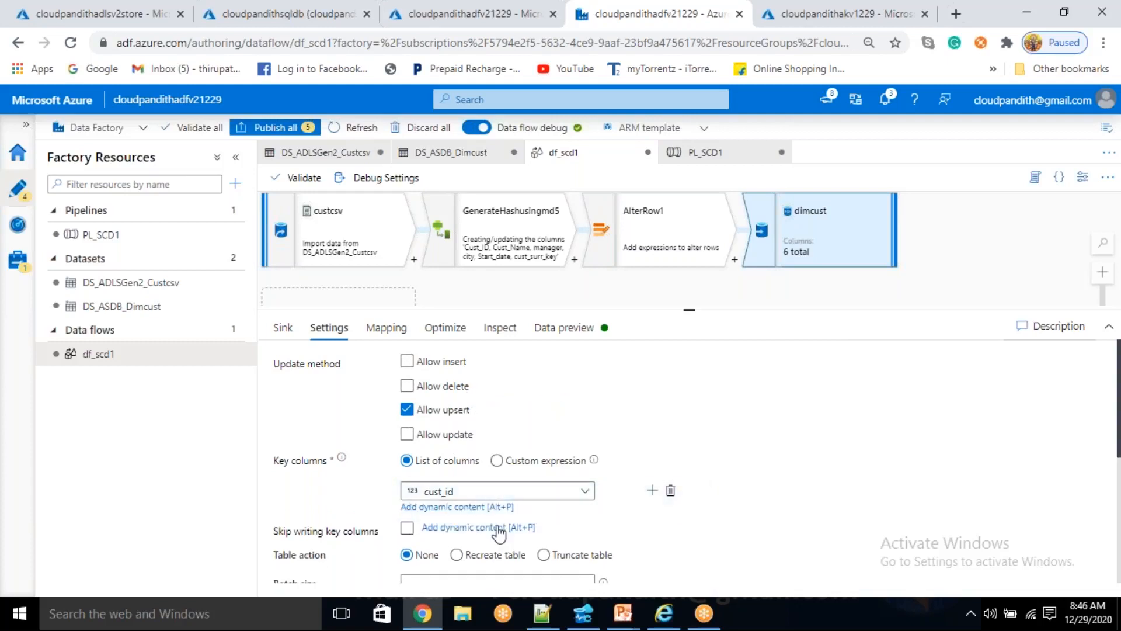
# - Run the PL_SCD1 pipeline in debug mode and refresh the run status in its output
pyautogui.click(146, 235)
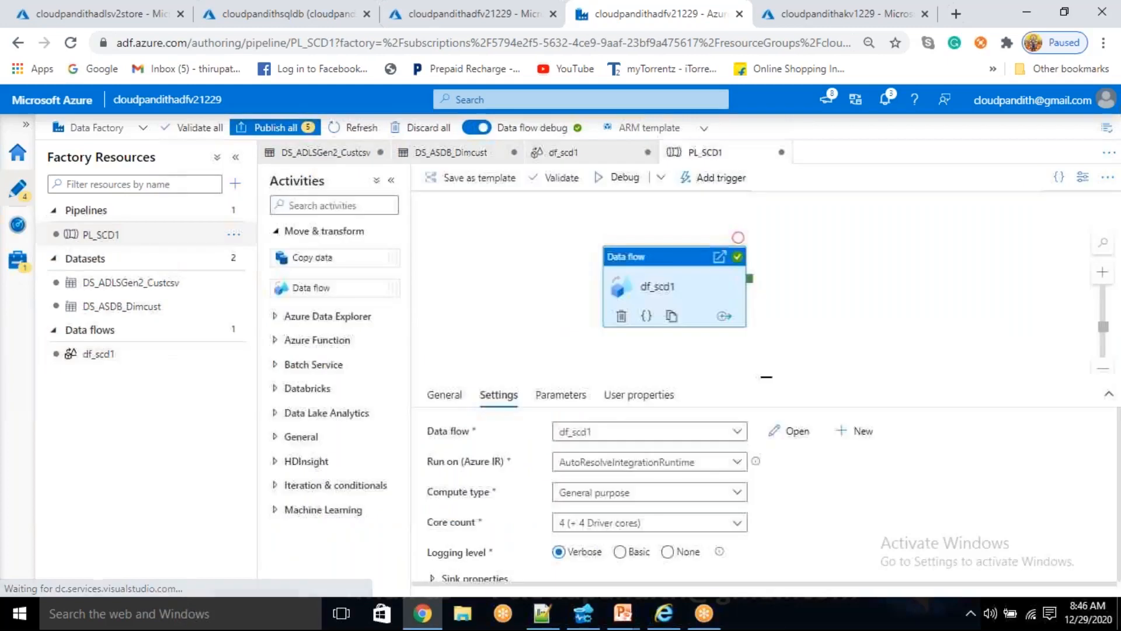
pyautogui.click(616, 177)
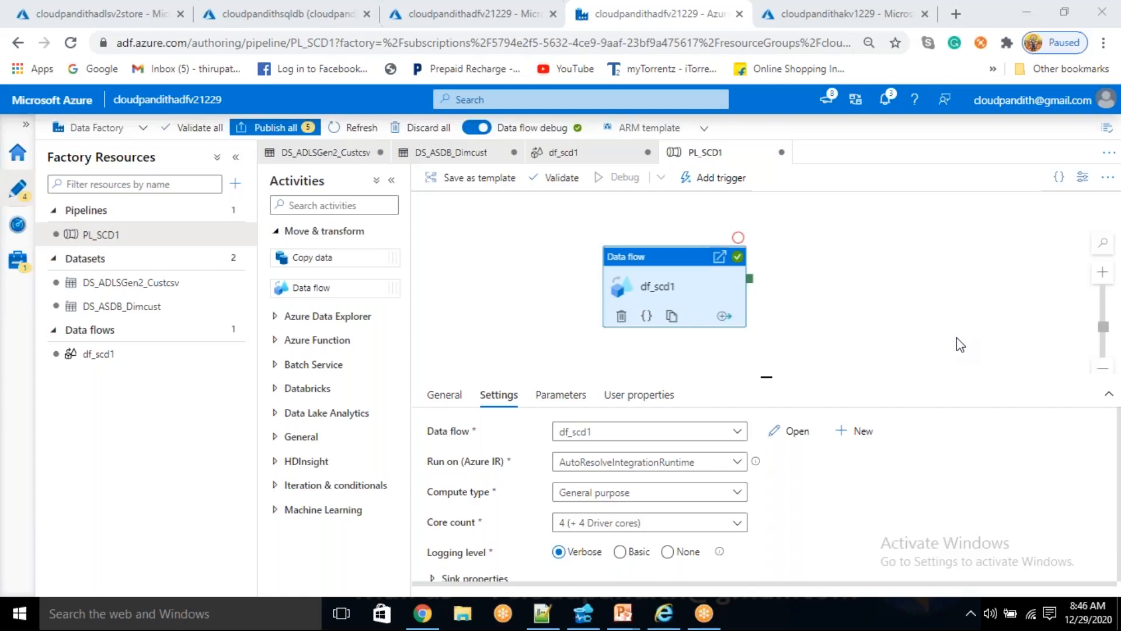
pyautogui.click(916, 308)
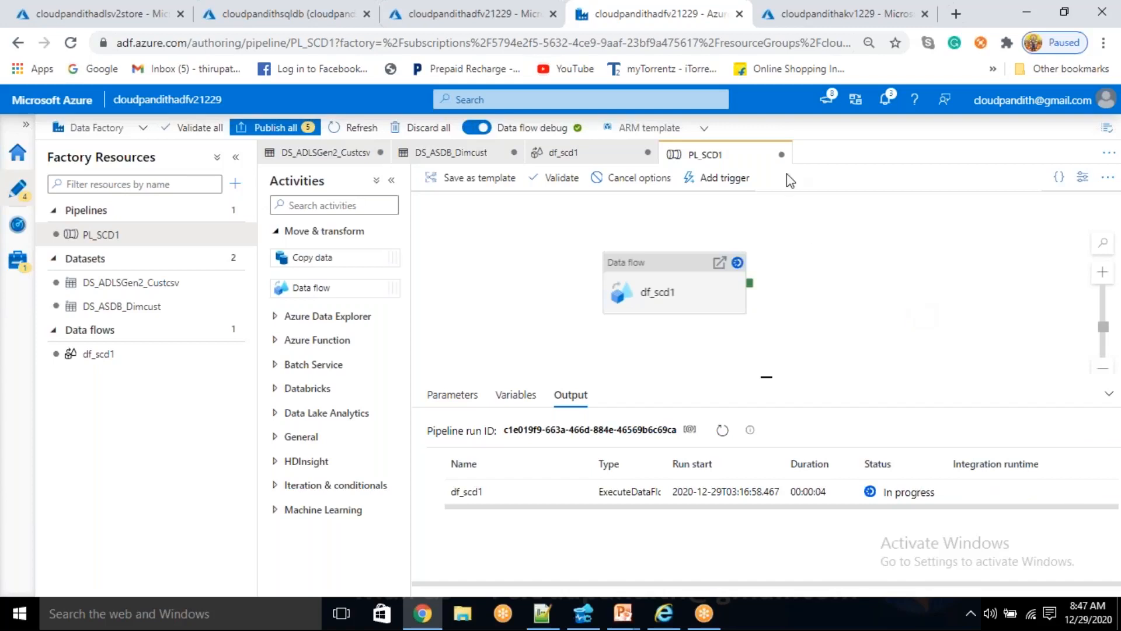
pyautogui.click(722, 430)
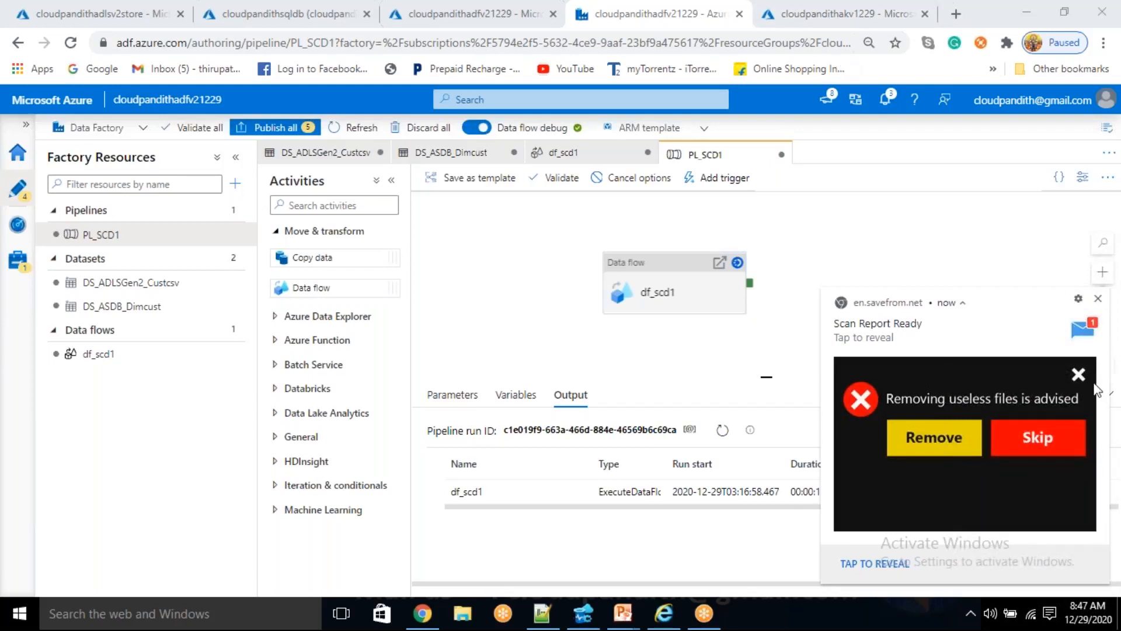
# - Dismiss the scan report notification, close the fake McAfee page it opened, and return to the PL_SCD1 pipeline in Azure Data Factory
pyautogui.click(1078, 375)
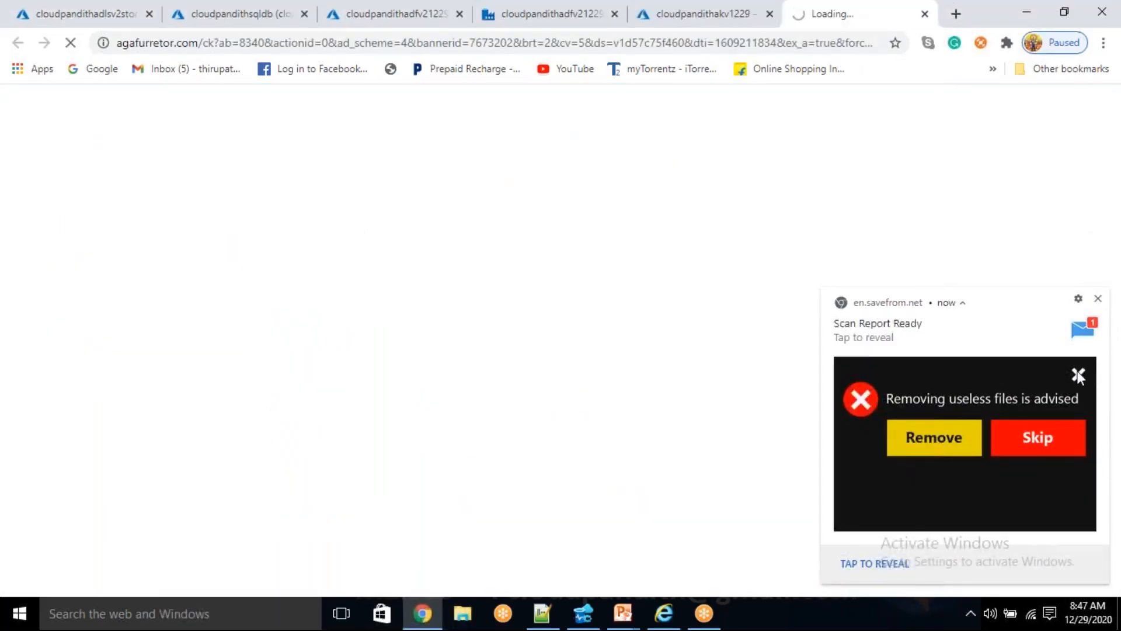
pyautogui.click(1097, 299)
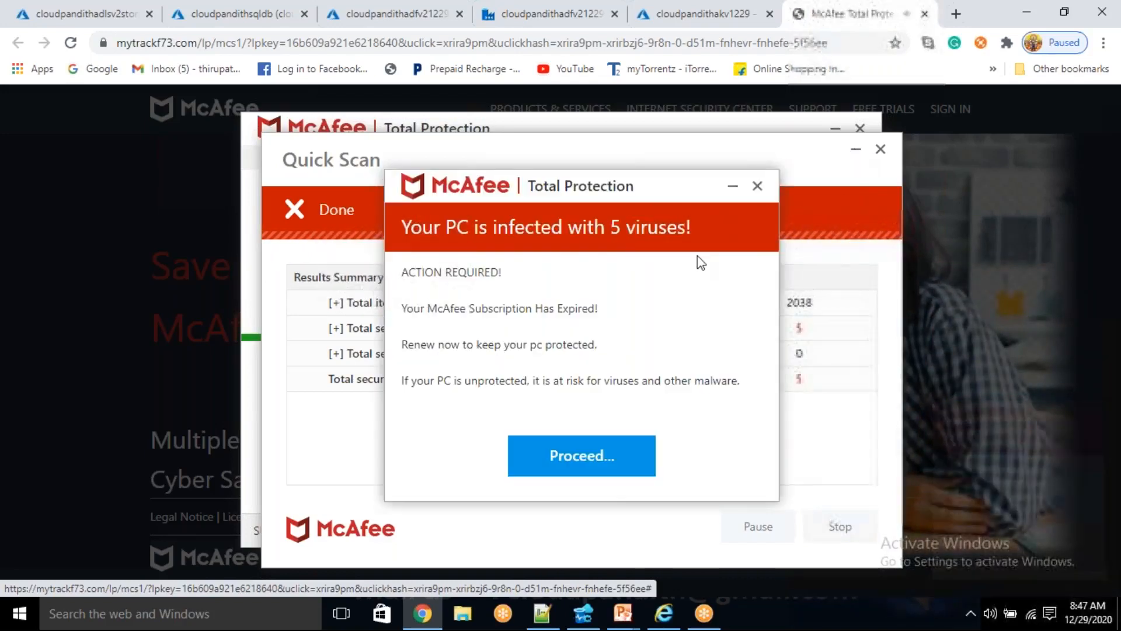
pyautogui.click(732, 188)
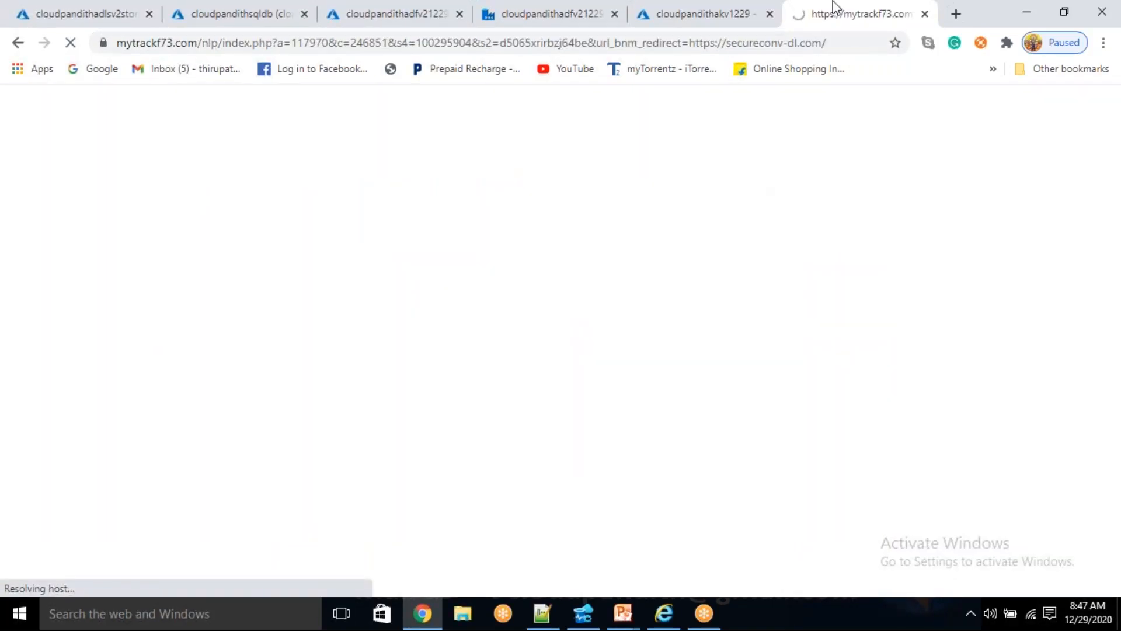
pyautogui.click(925, 14)
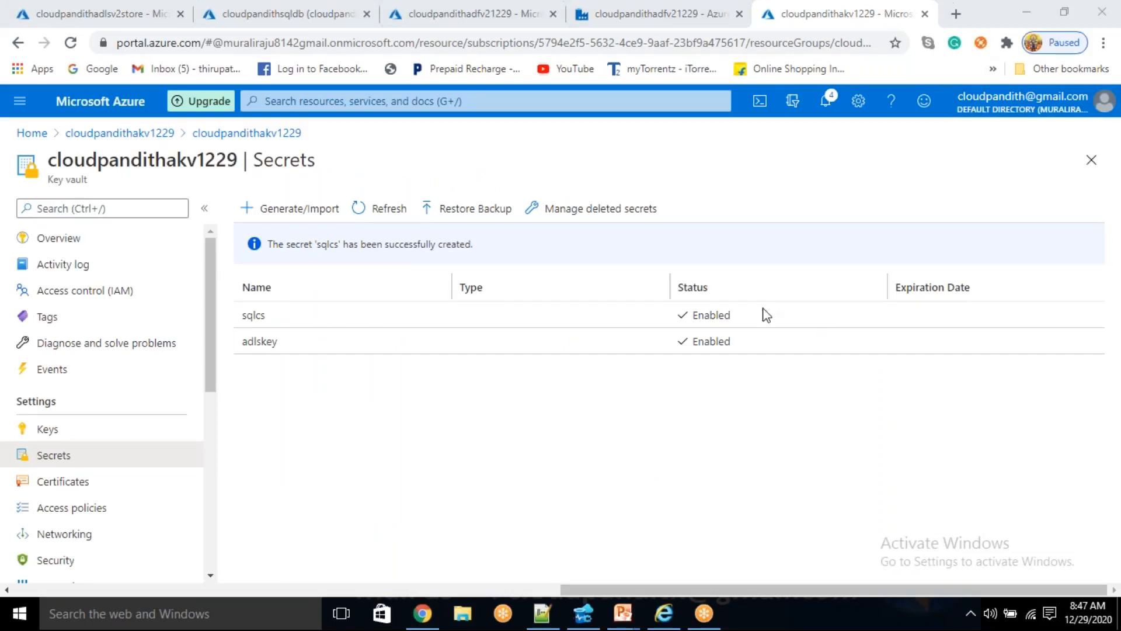
pyautogui.click(621, 9)
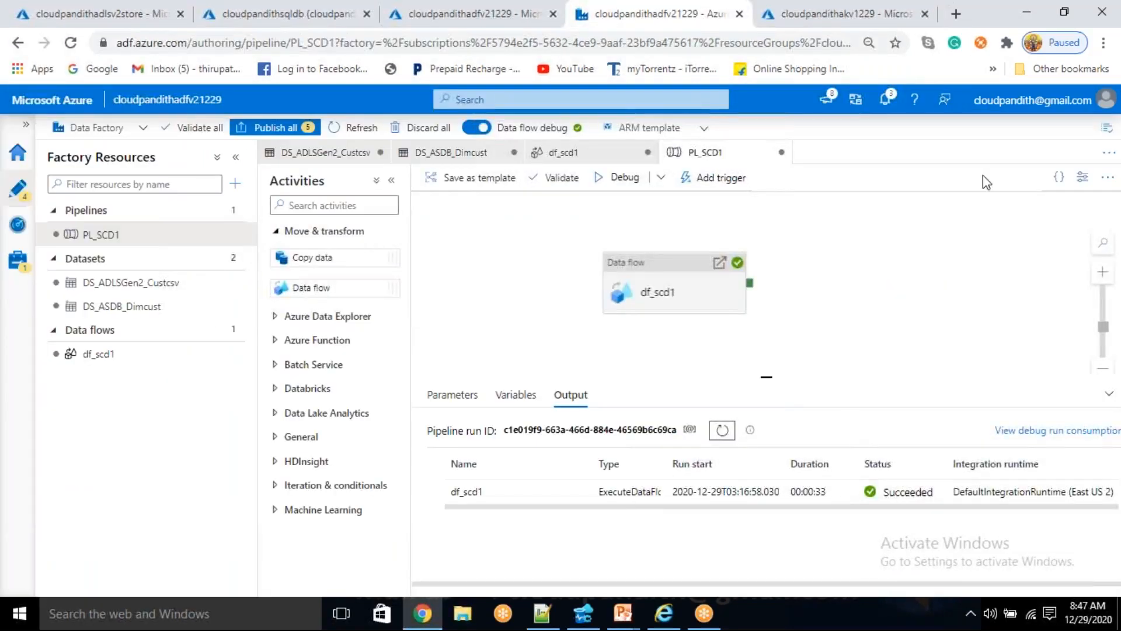
# - Refresh the PL_SCD1 run status, then switch to Azure Data Studio and rerun the SELECT TOP (1000) query on DIM_CUST
pyautogui.click(725, 425)
pyautogui.doubleClick(725, 428)
pyautogui.click(726, 427)
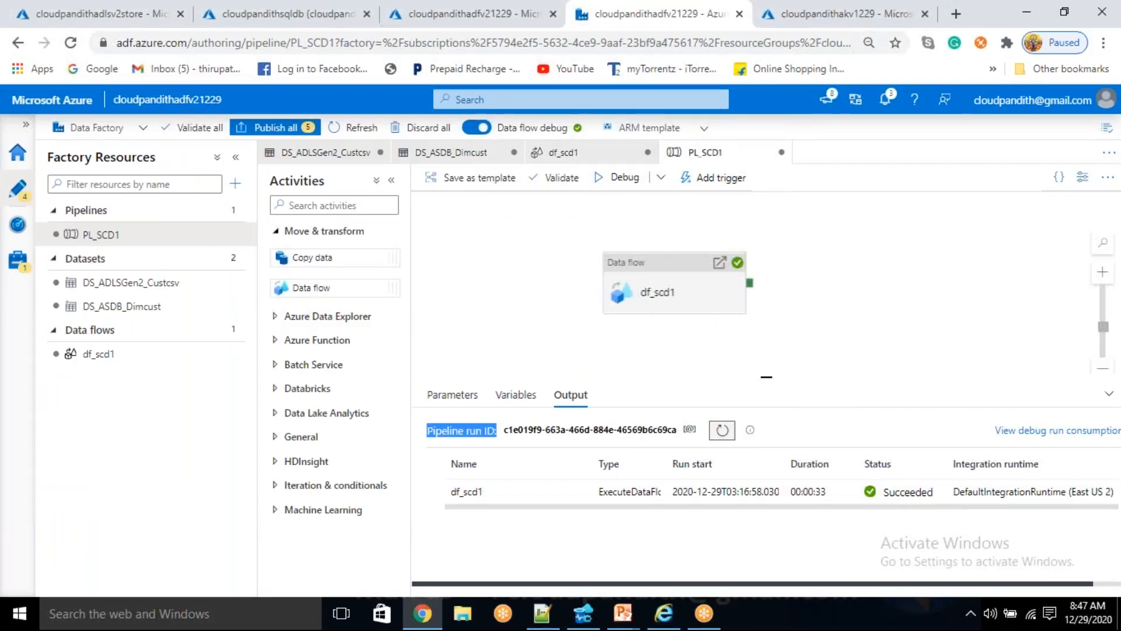
pyautogui.click(584, 619)
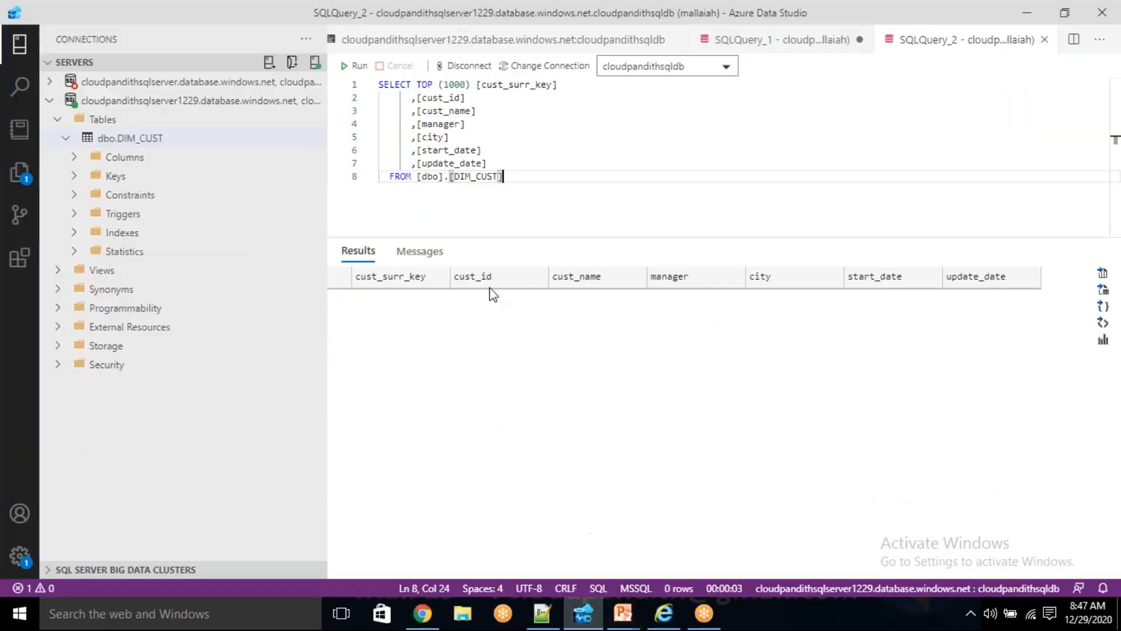
pyautogui.click(359, 66)
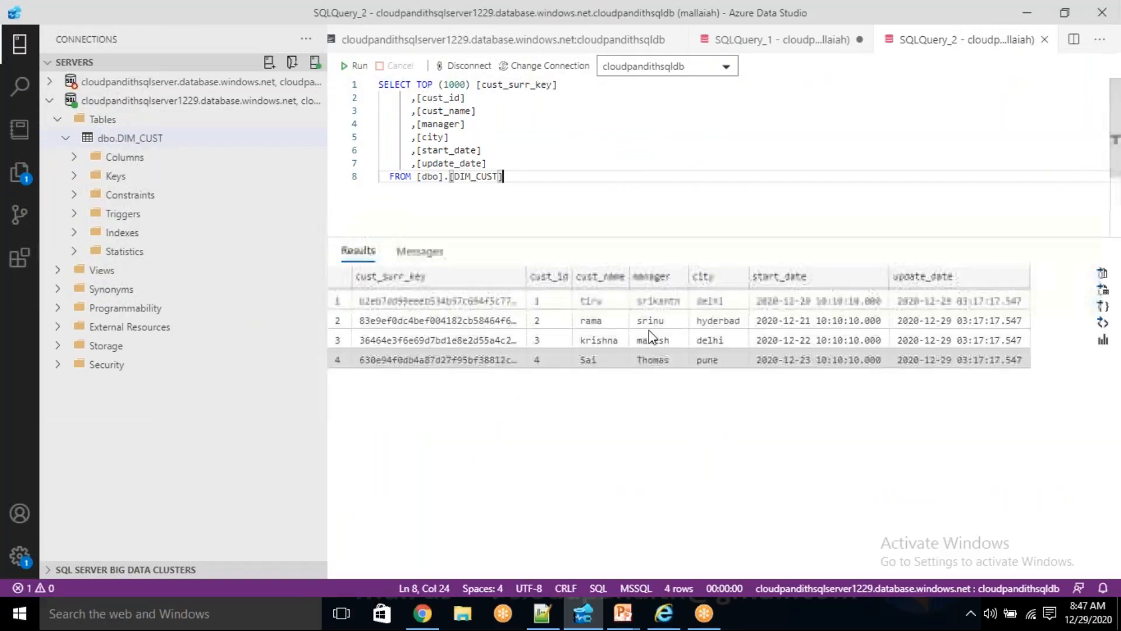
pyautogui.moveTo(475, 305); pyautogui.dragTo(670, 357)
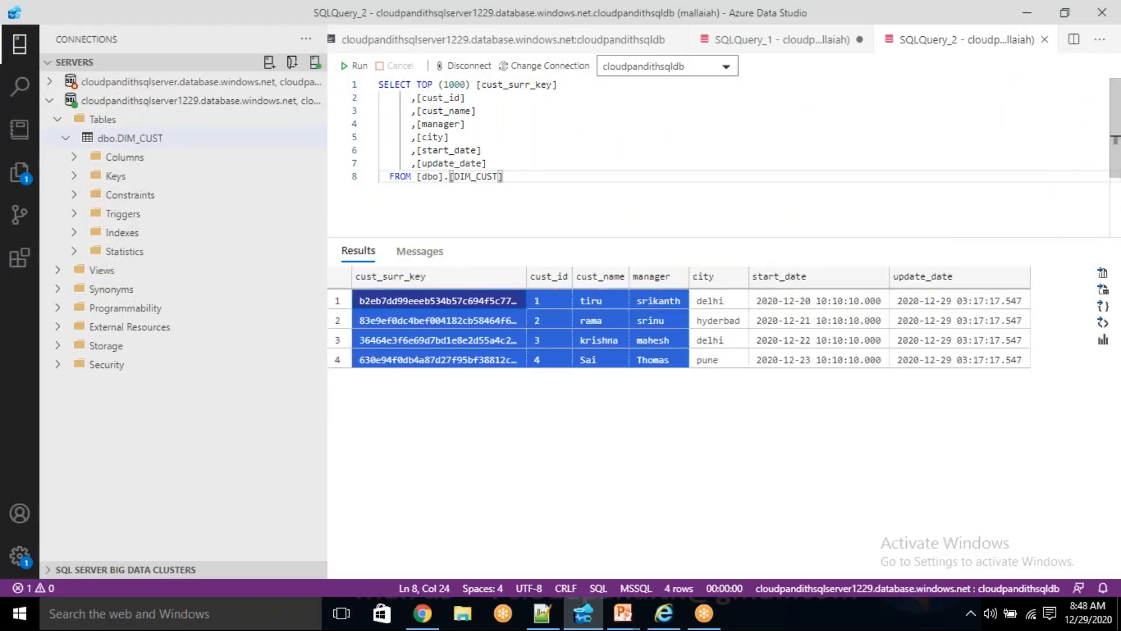
# - Rerun the "select * from dim_cust" query in SQLQuery_1 and examine the returned rows
pyautogui.click(809, 42)
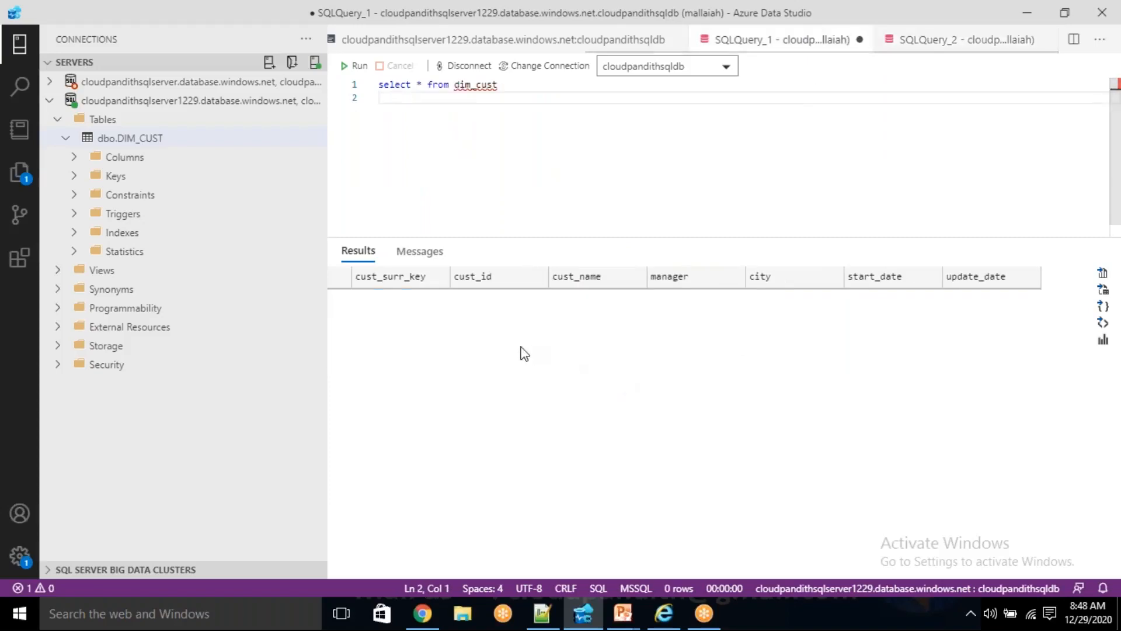
pyautogui.click(356, 66)
pyautogui.moveTo(391, 305); pyautogui.dragTo(932, 357)
pyautogui.click(725, 458)
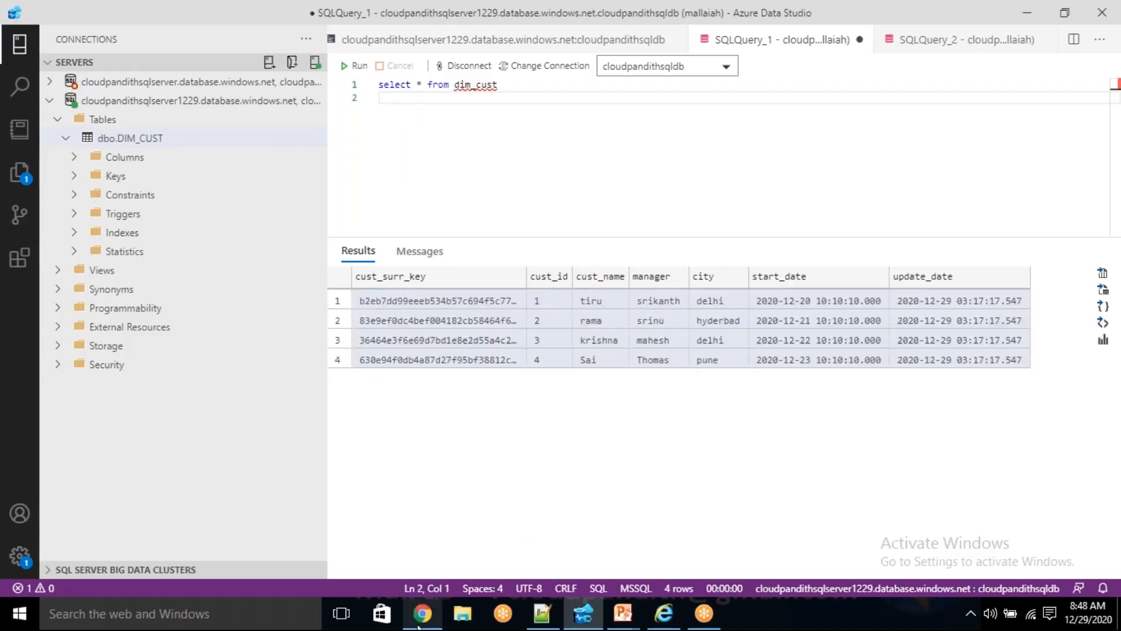
# - Switch to the new 24 notes in Notepad++ and compare customer 2's city and start date between the original and updated row blocks
pyautogui.click(545, 620)
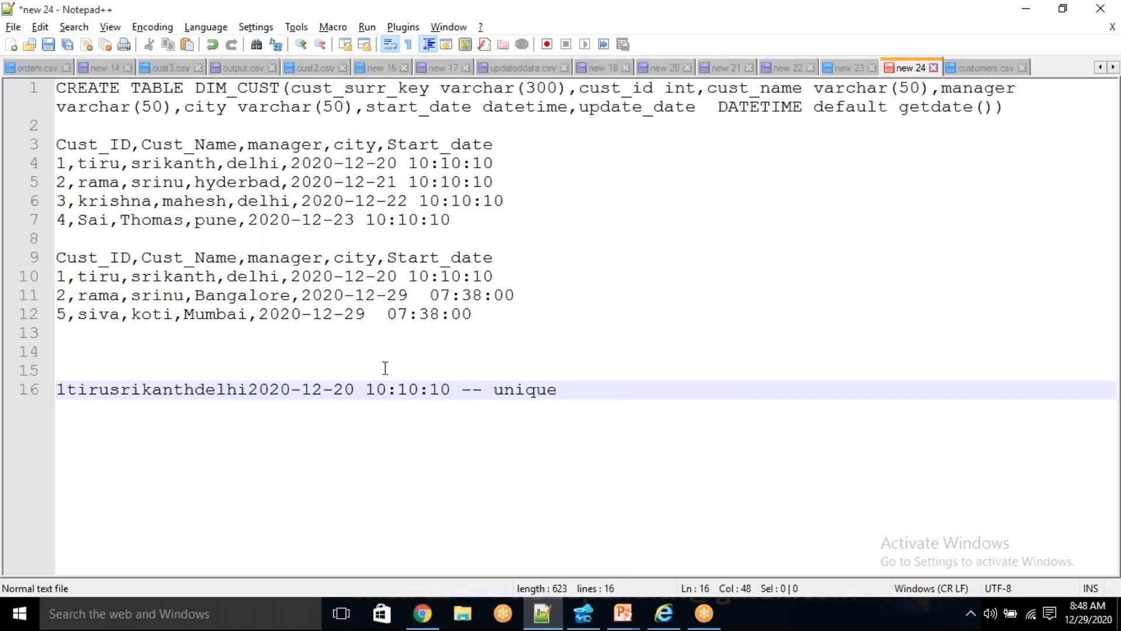
pyautogui.moveTo(511, 322); pyautogui.dragTo(44, 283)
pyautogui.click(492, 331)
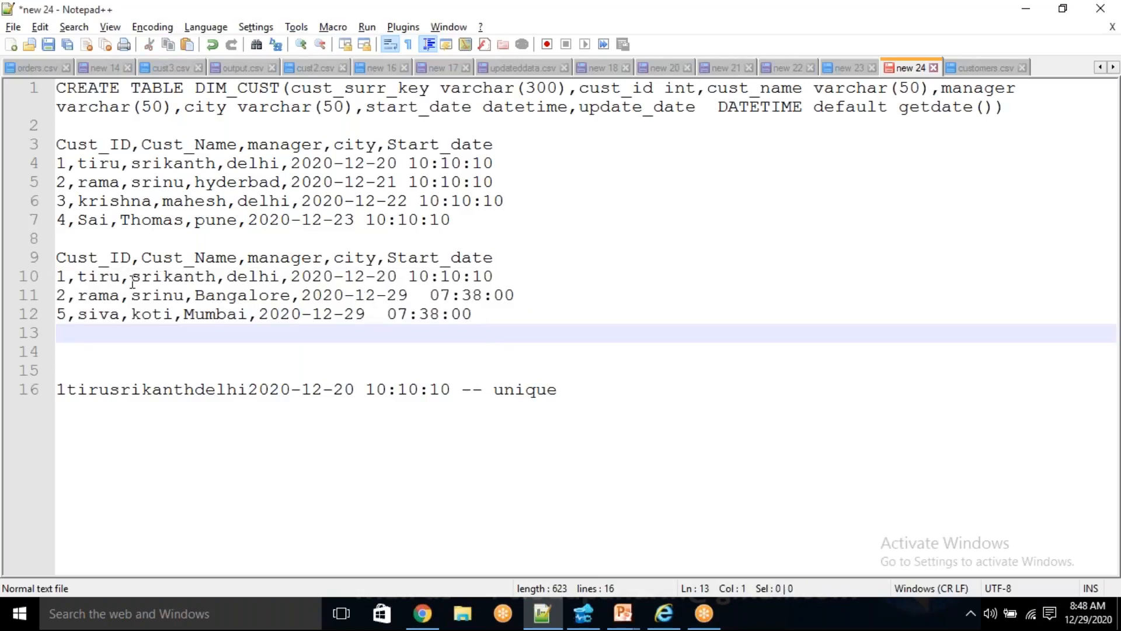
pyautogui.click(112, 278)
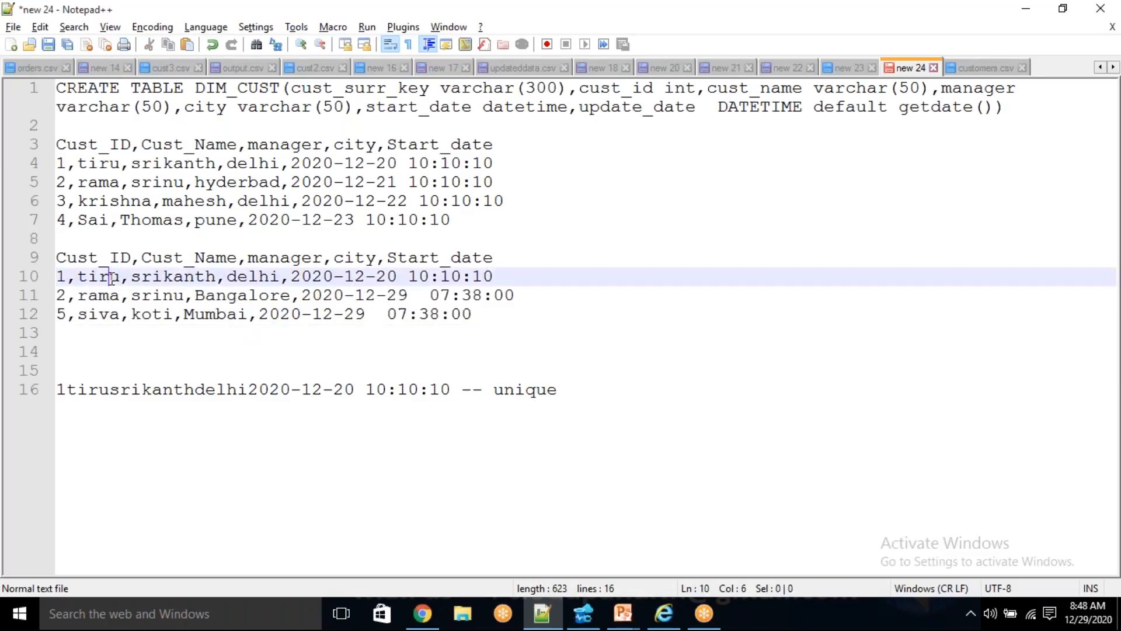
pyautogui.moveTo(519, 270); pyautogui.dragTo(49, 277)
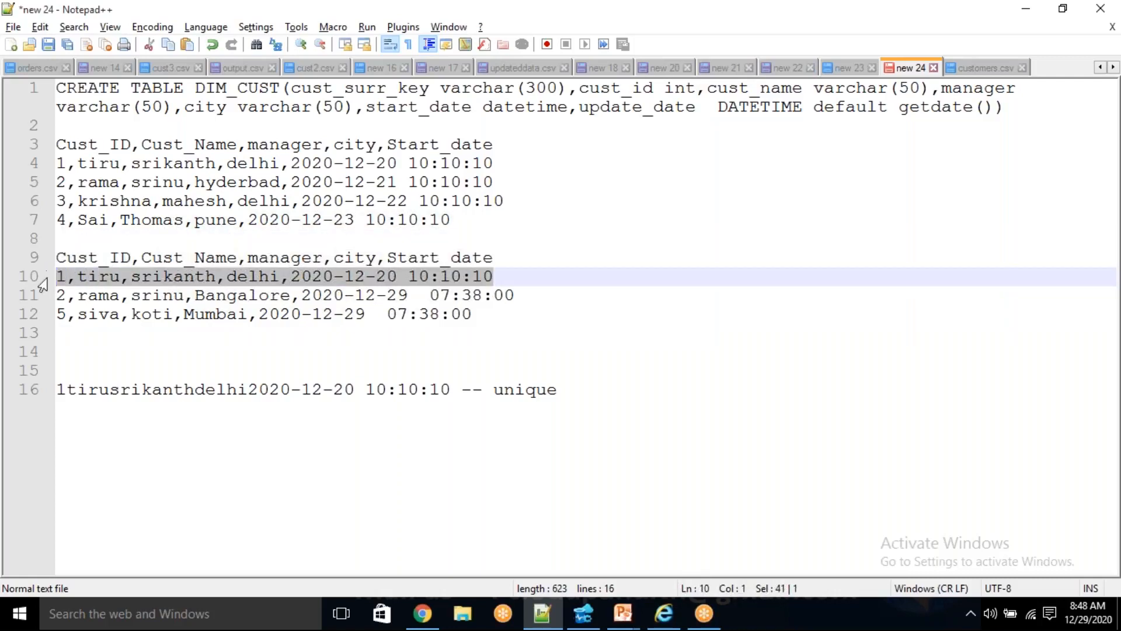
pyautogui.moveTo(530, 293); pyautogui.dragTo(49, 296)
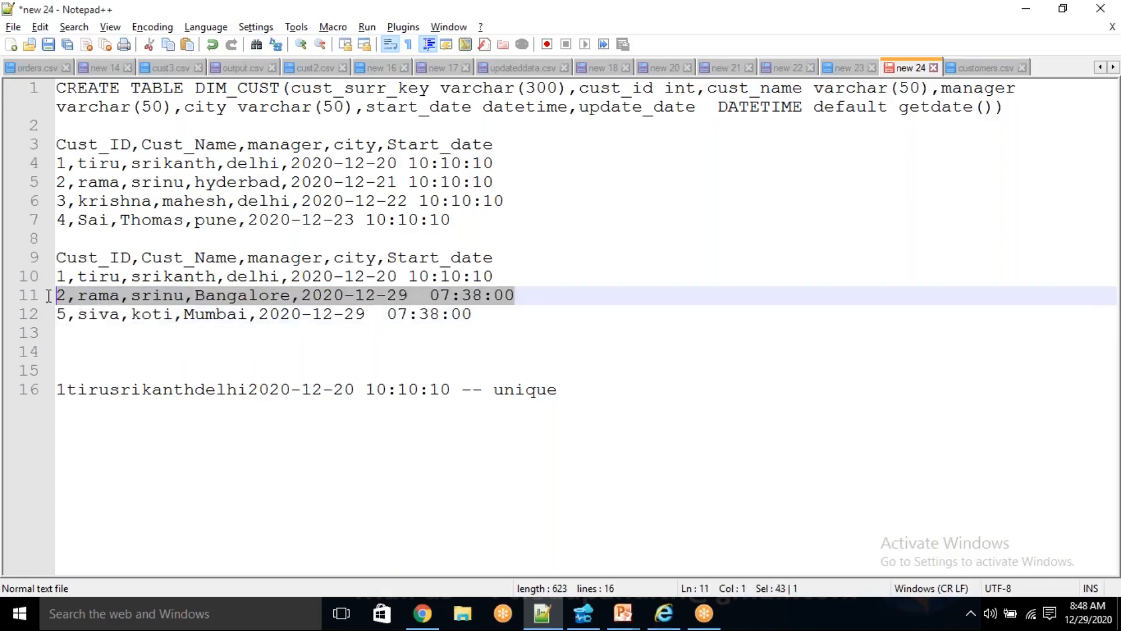
pyautogui.doubleClick(255, 296)
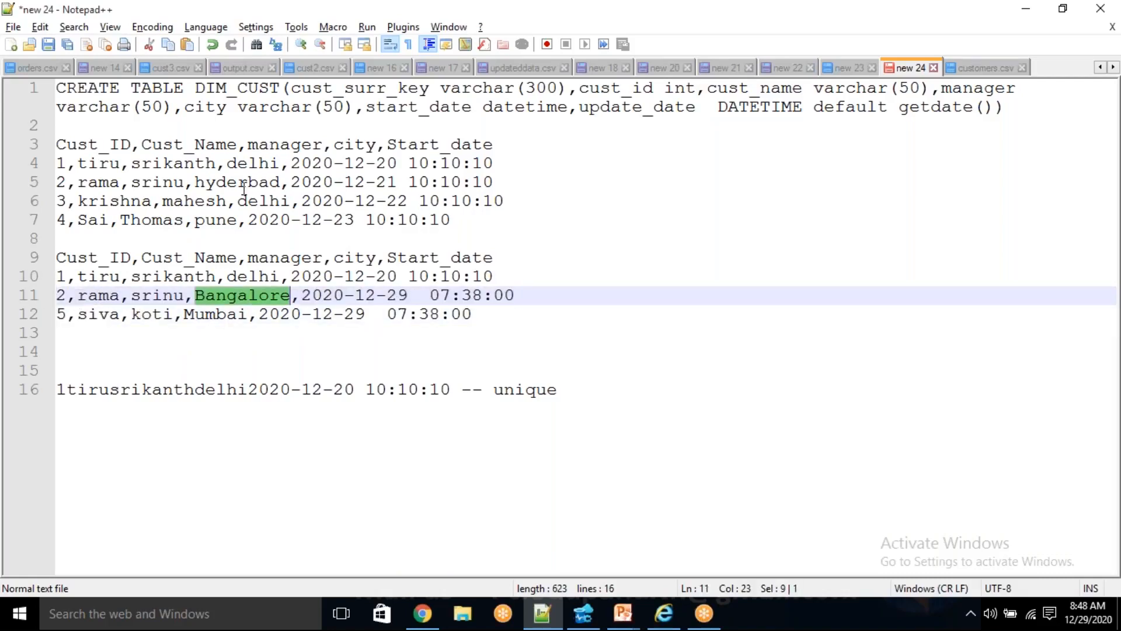
pyautogui.doubleClick(245, 181)
pyautogui.doubleClick(261, 296)
pyautogui.doubleClick(378, 183)
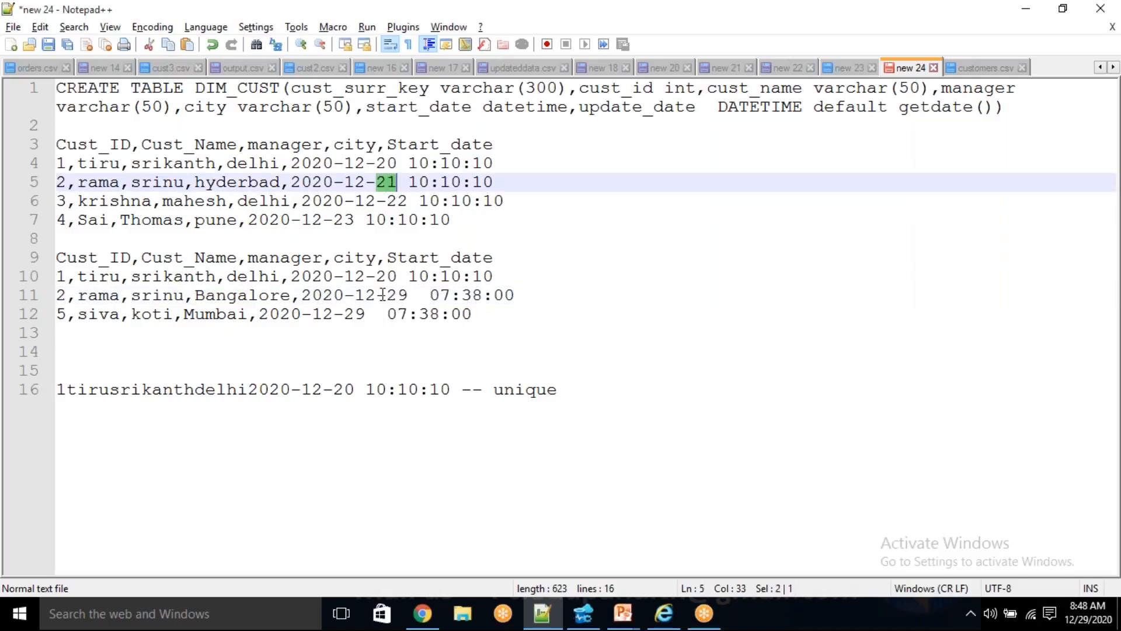
pyautogui.moveTo(388, 295); pyautogui.dragTo(406, 292)
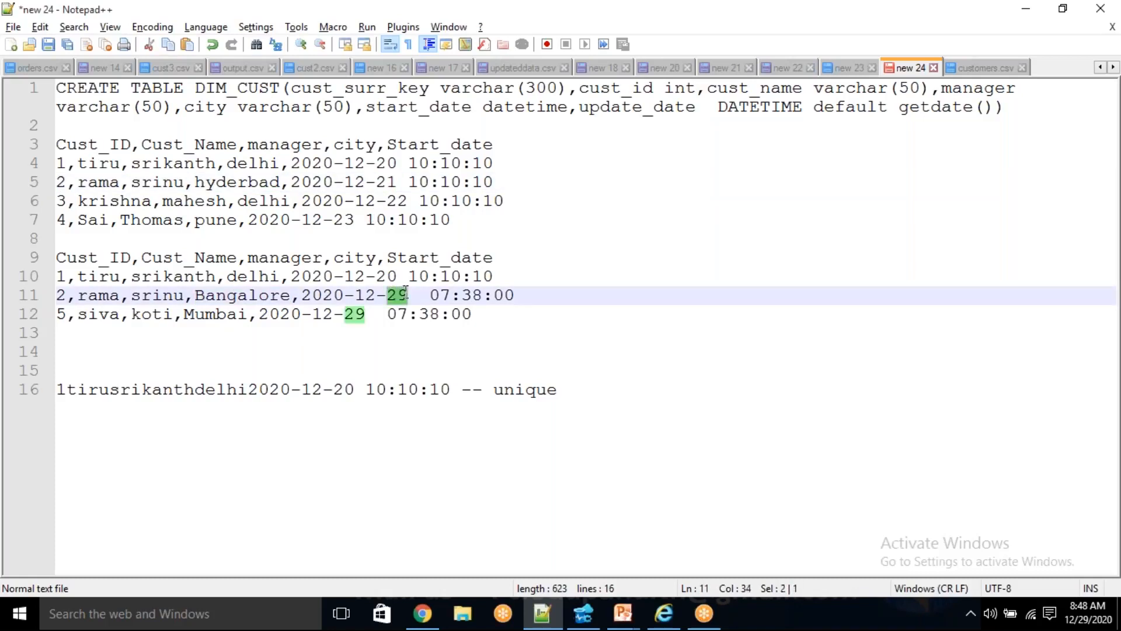
# - Compare the original rows for customers 1 to 4 with the second block, including its customer 5 row
pyautogui.doubleClick(166, 223)
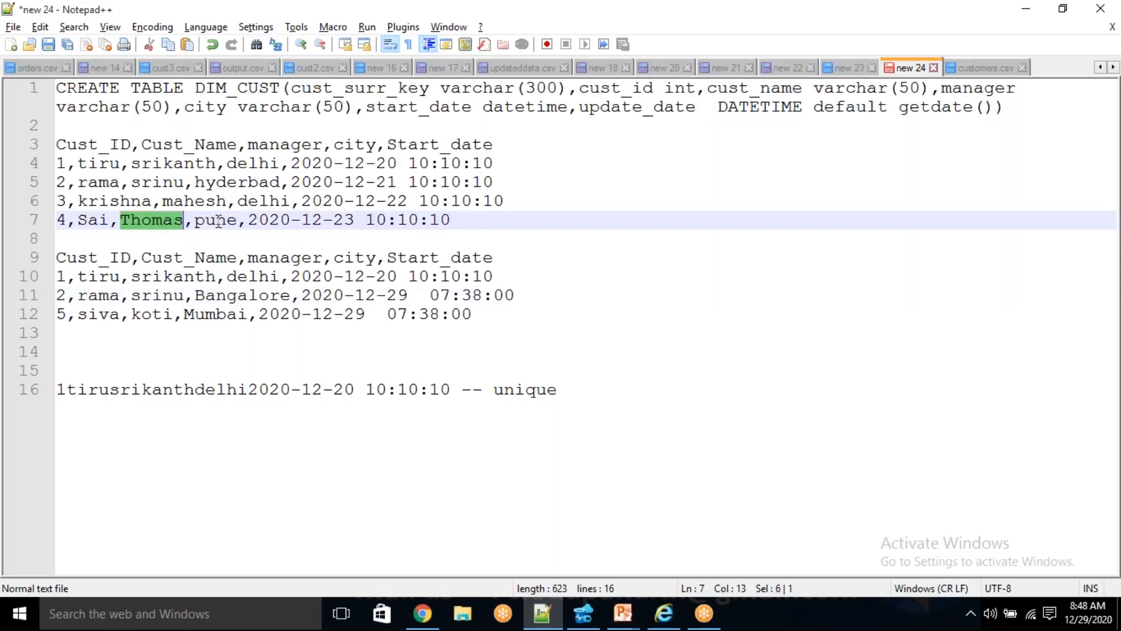
pyautogui.doubleClick(220, 222)
pyautogui.moveTo(322, 224); pyautogui.dragTo(376, 222)
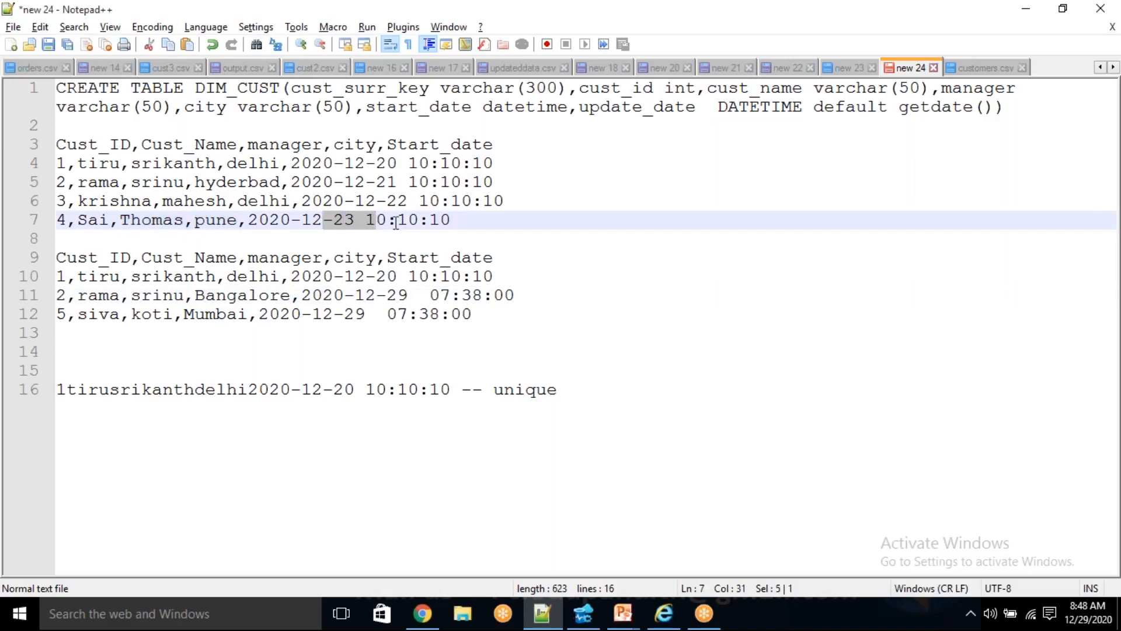
pyautogui.moveTo(497, 315); pyautogui.dragTo(48, 313)
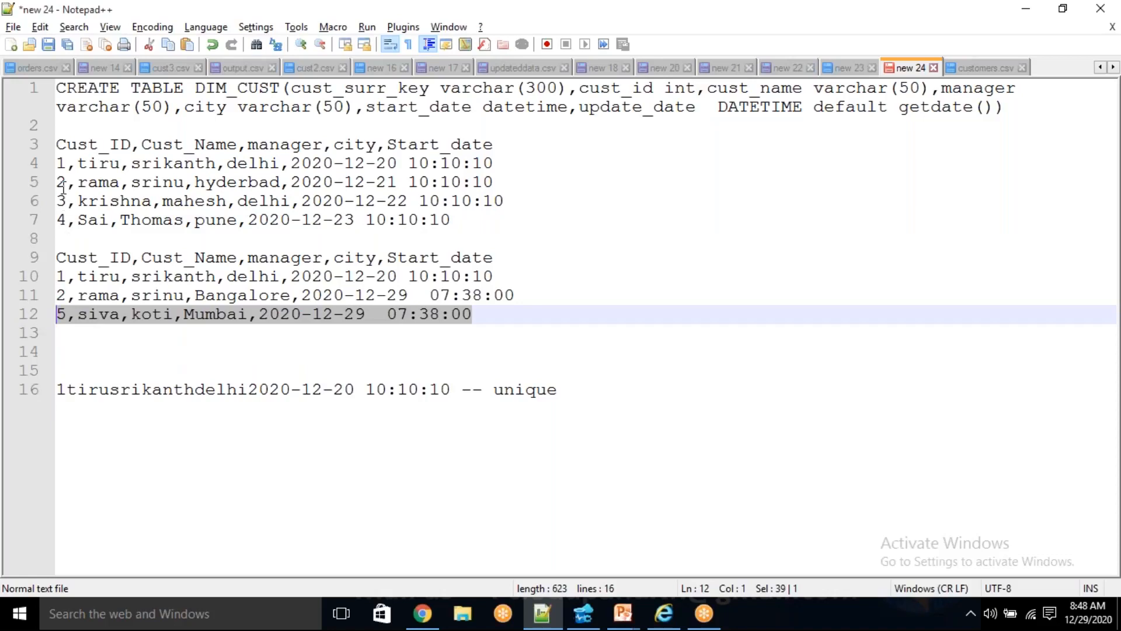
pyautogui.moveTo(60, 198); pyautogui.dragTo(456, 219)
pyautogui.click(467, 221)
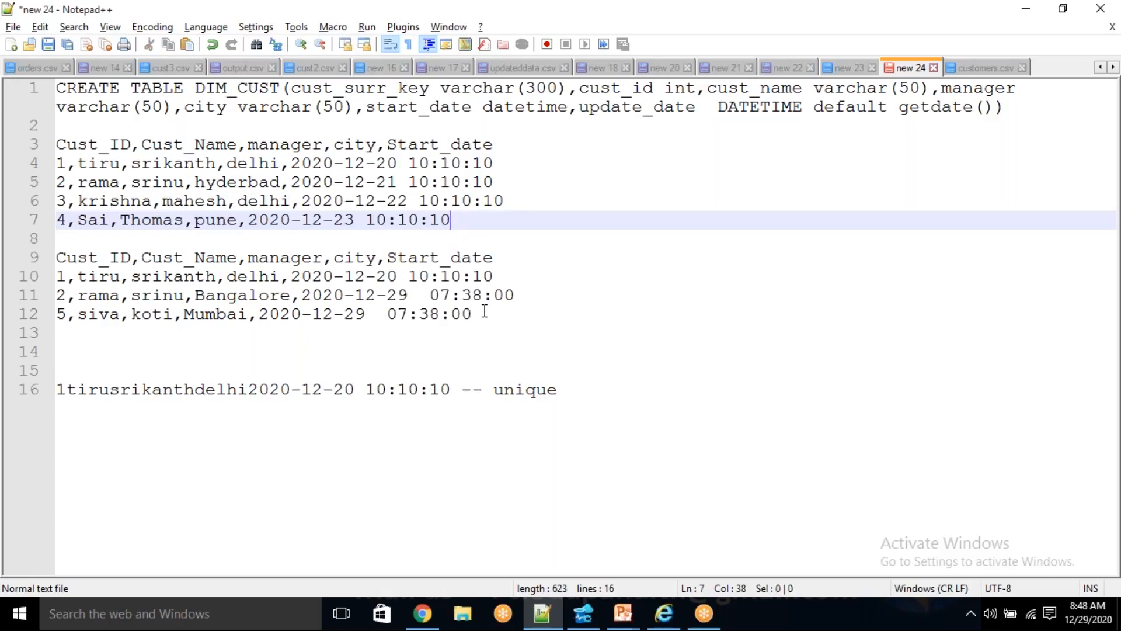
pyautogui.click(48, 182)
pyautogui.moveTo(60, 181); pyautogui.dragTo(493, 182)
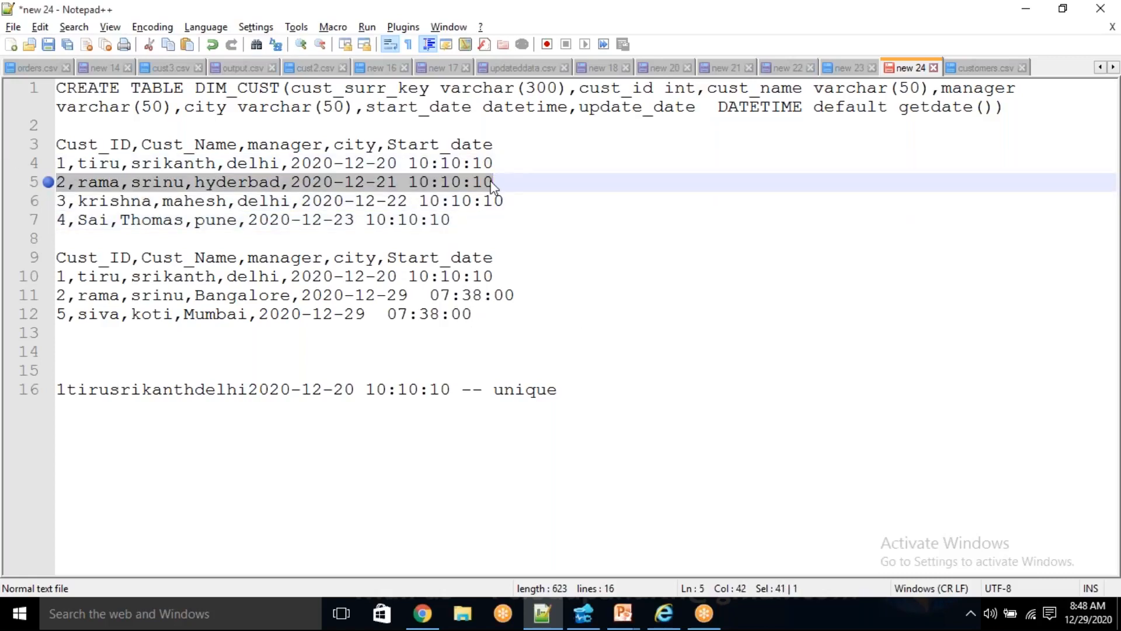
pyautogui.moveTo(512, 298); pyautogui.dragTo(58, 290)
pyautogui.moveTo(62, 163); pyautogui.dragTo(473, 164)
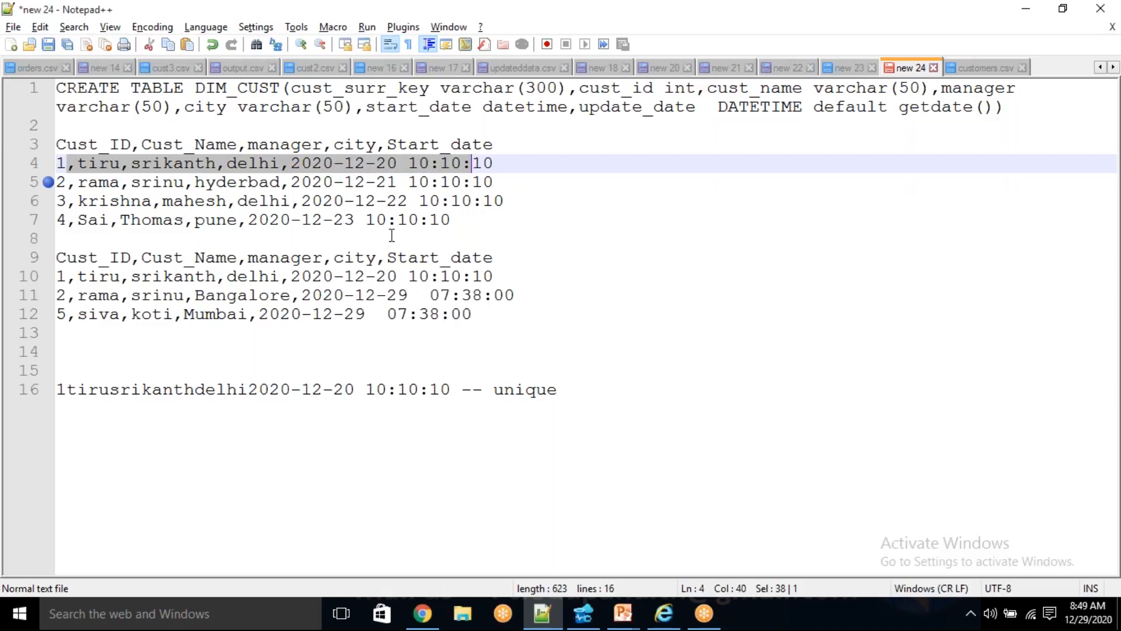
pyautogui.moveTo(518, 313); pyautogui.dragTo(42, 315)
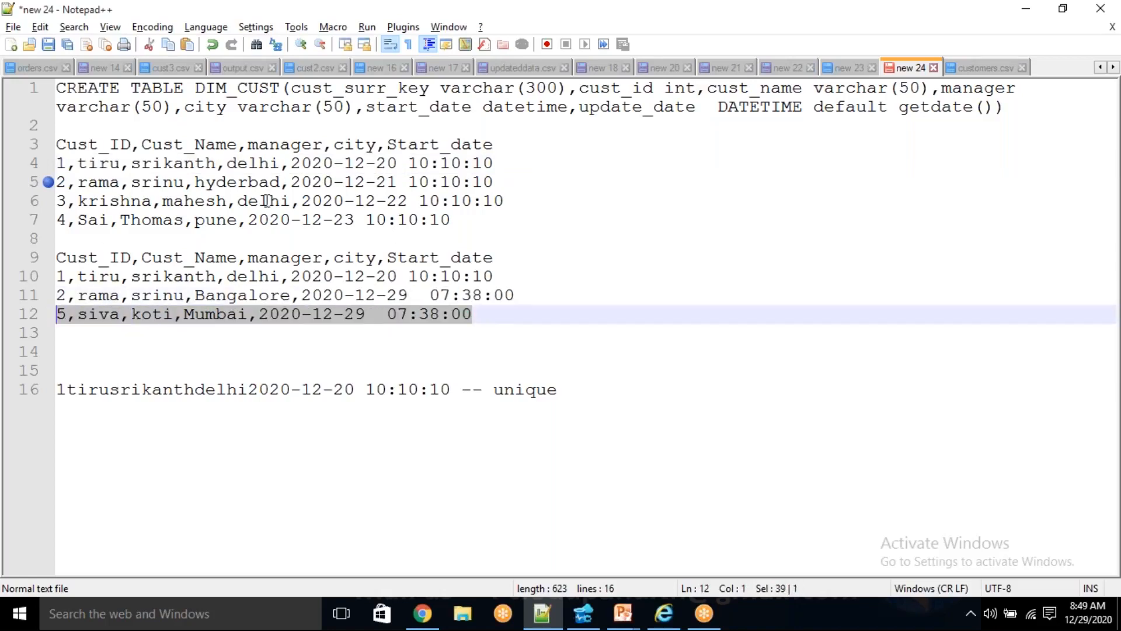
pyautogui.click(489, 316)
# - Copy the second customer block with its header, switch to the storage account in Chrome, and open customers.csv in the customer container for editing
pyautogui.moveTo(489, 320); pyautogui.dragTo(19, 266)
pyautogui.hotkey('ctrl', 'c')
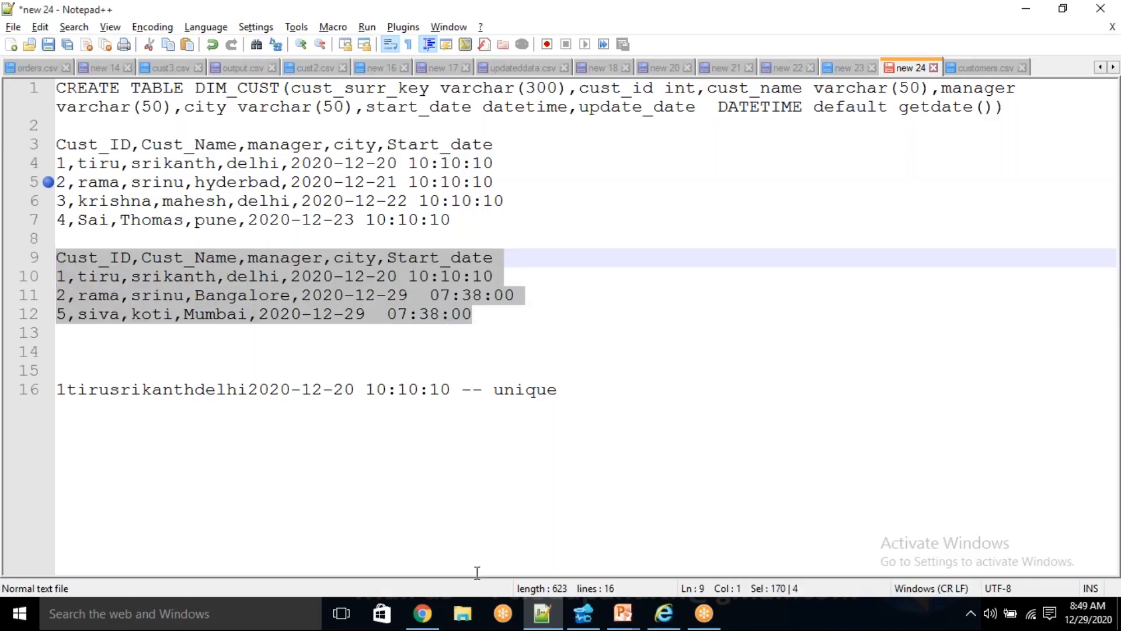
pyautogui.click(423, 613)
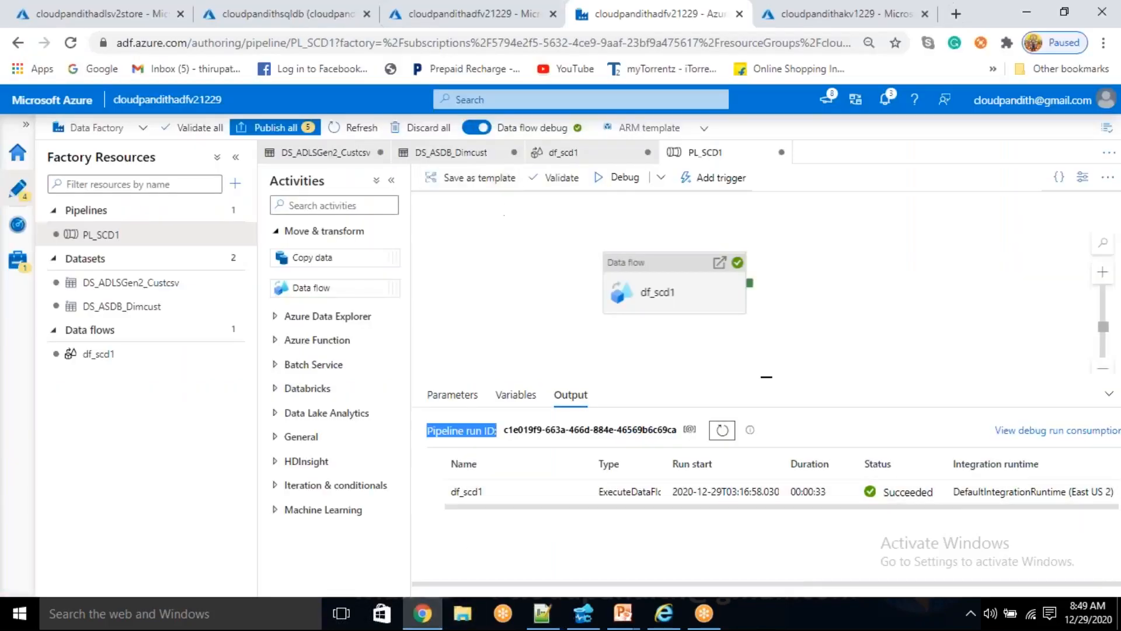
pyautogui.click(149, 3)
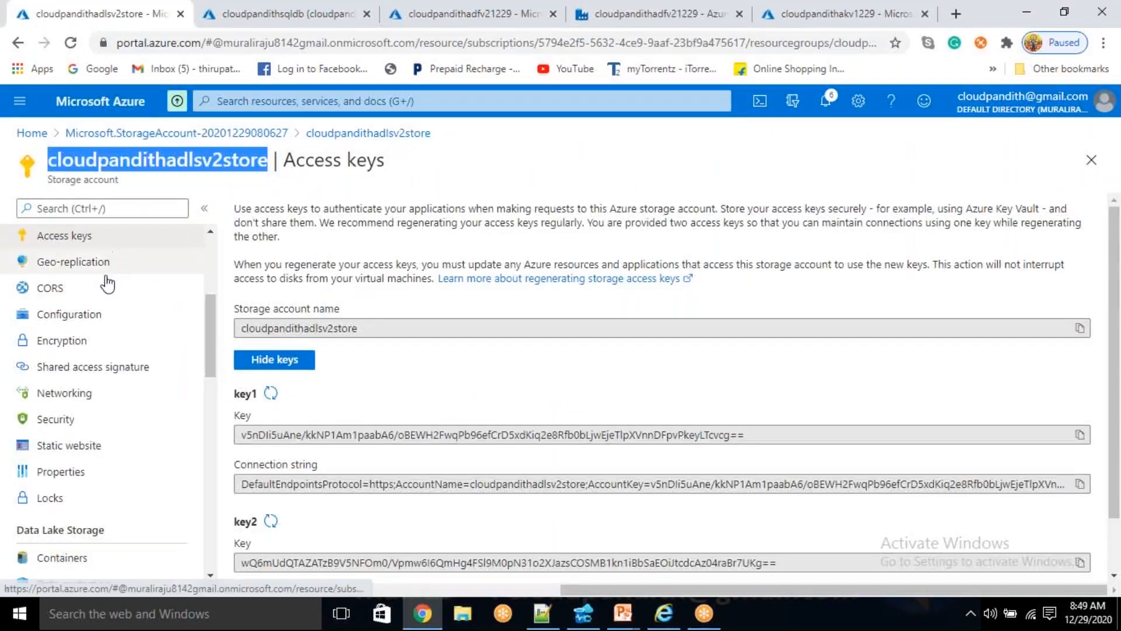
pyautogui.scroll(2, 102, 470)
pyautogui.scroll(-5, 113, 429)
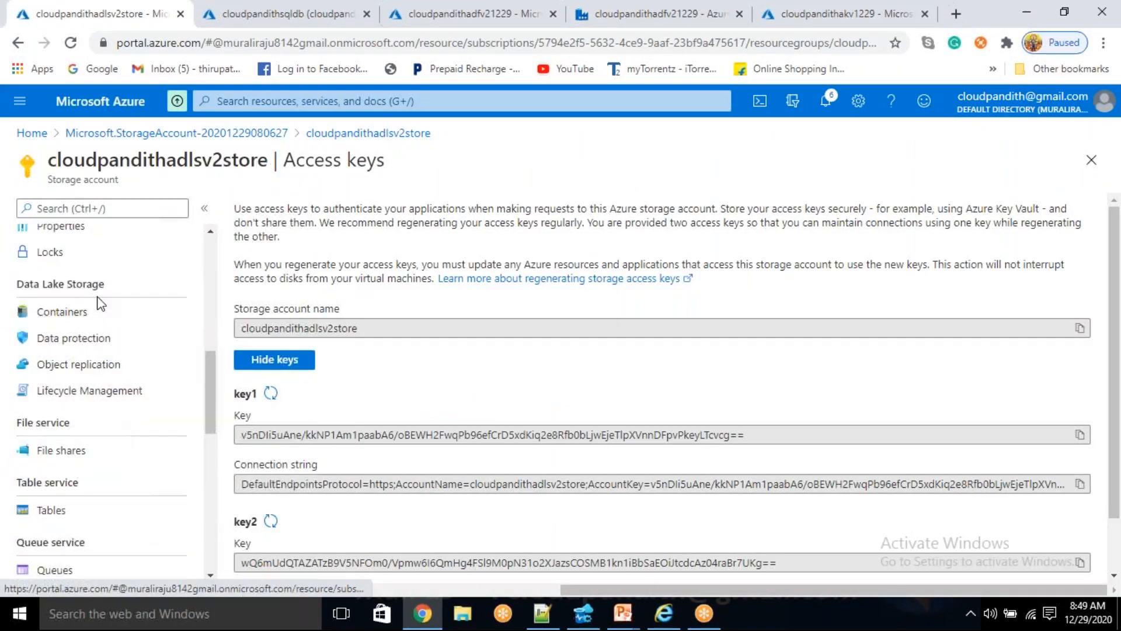
pyautogui.click(87, 314)
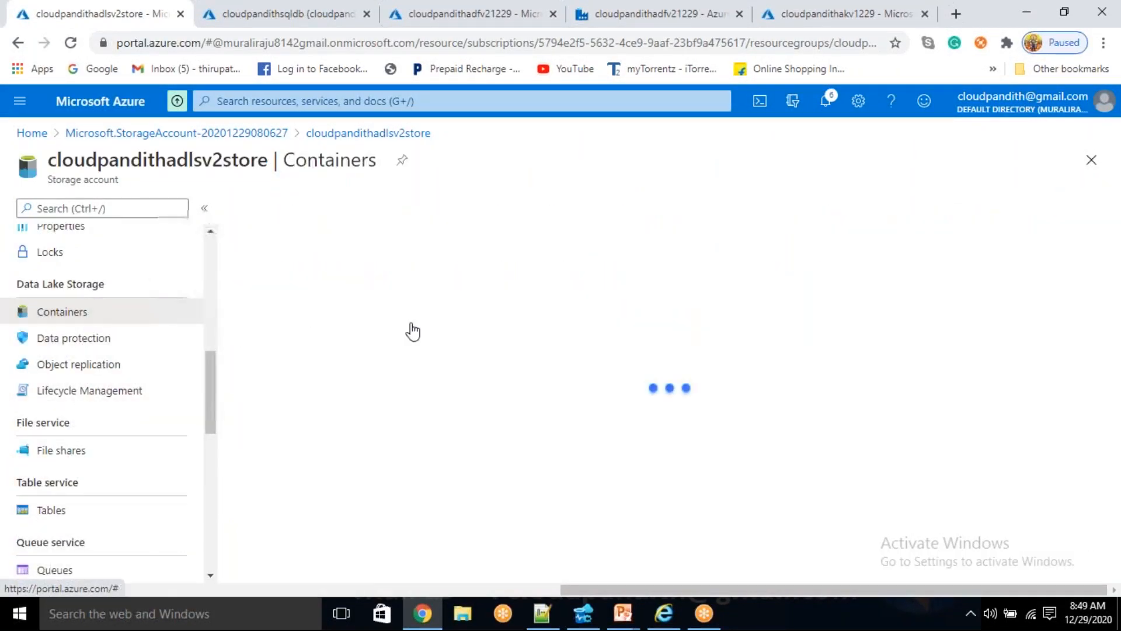
pyautogui.click(350, 319)
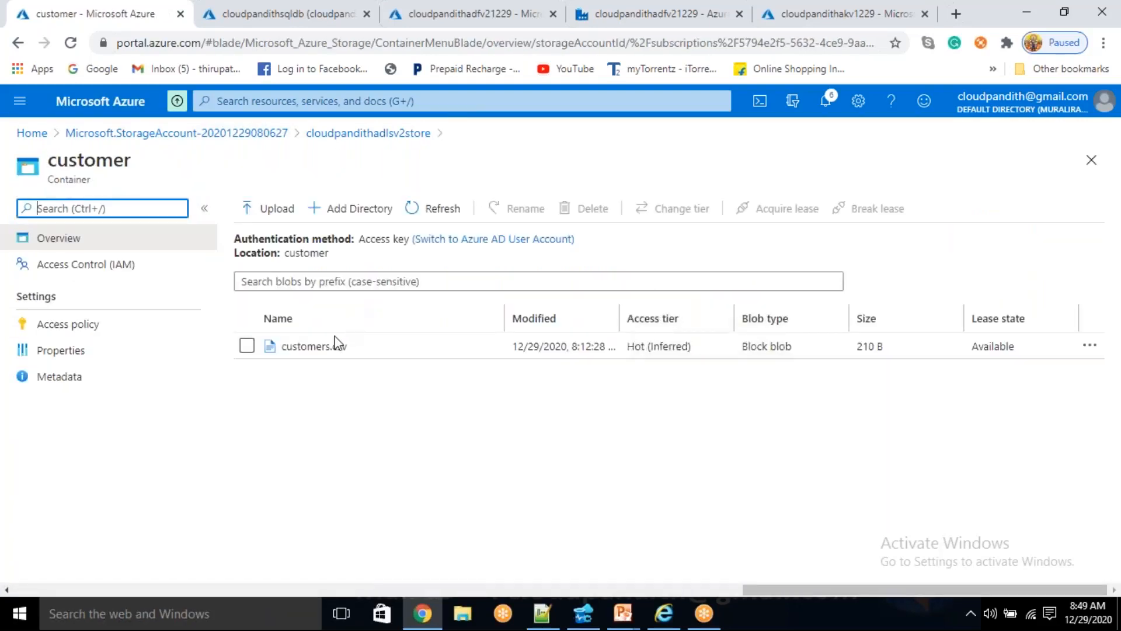
pyautogui.click(327, 349)
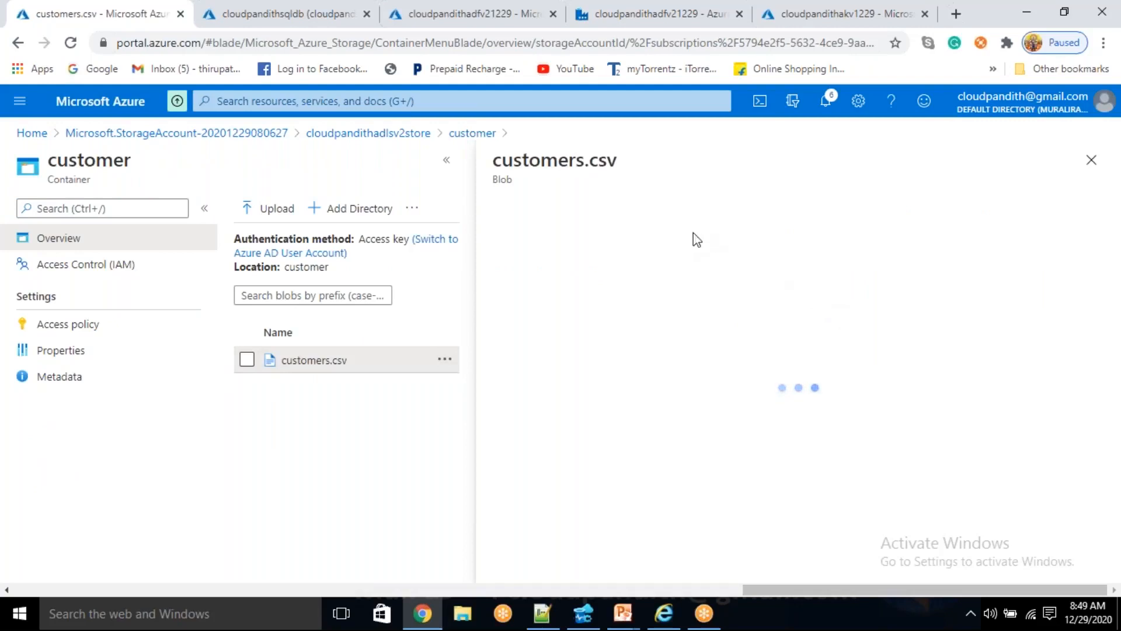
pyautogui.click(629, 264)
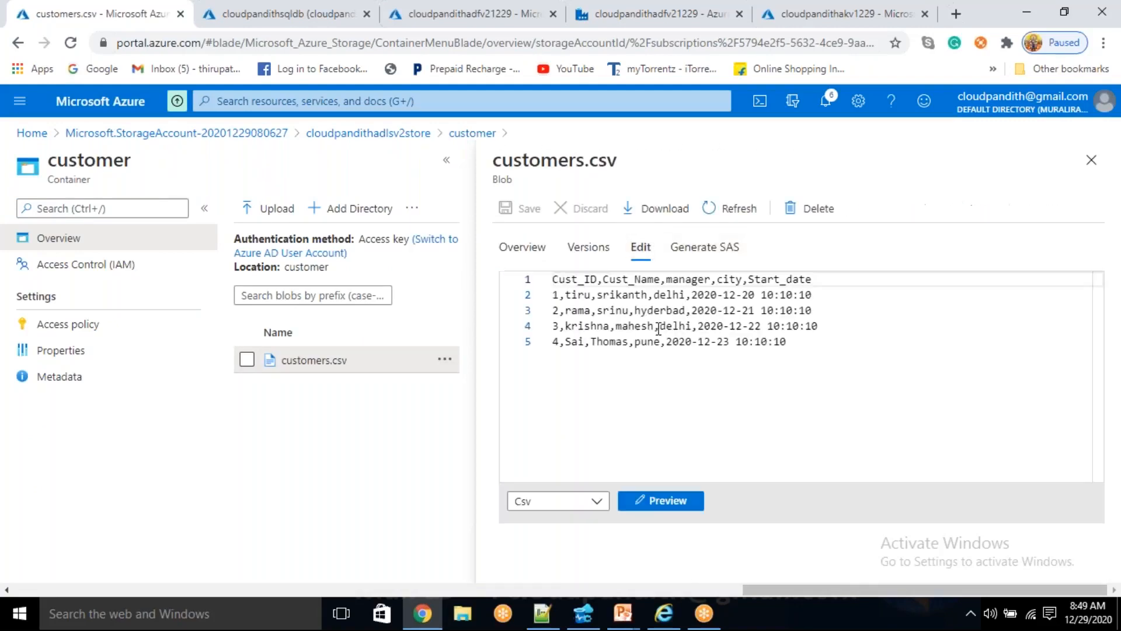
# - Replace all contents of customers.csv with the copied header and the rows for customers 1, 2 and 5, and save the file
pyautogui.hotkey('ctrl', 'a')
pyautogui.hotkey('ctrl', 'v')
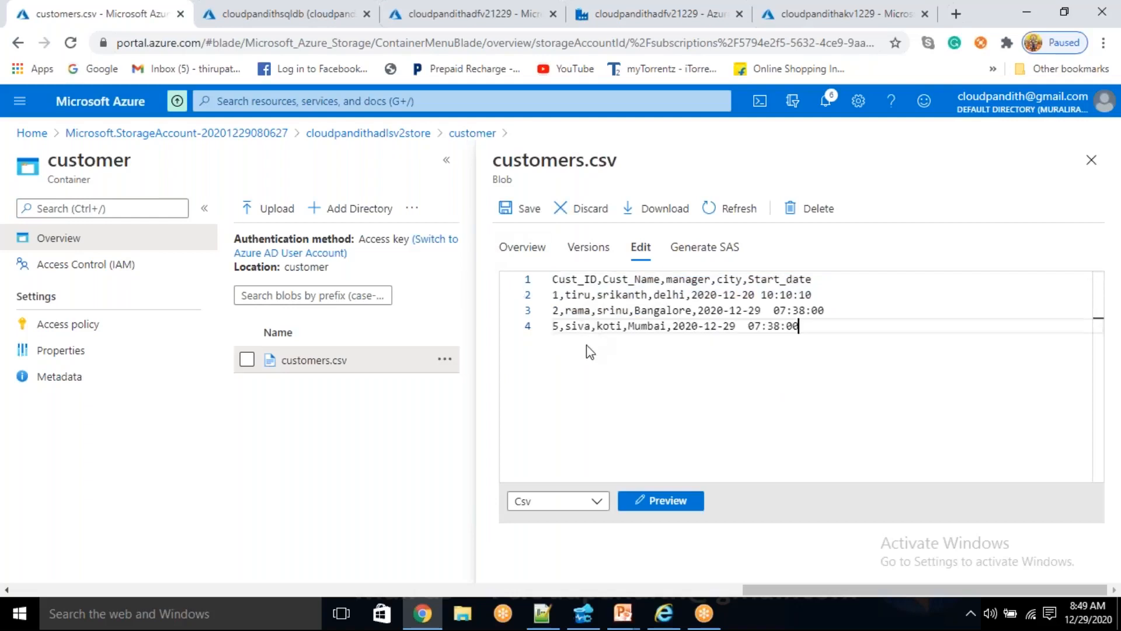
pyautogui.click(523, 209)
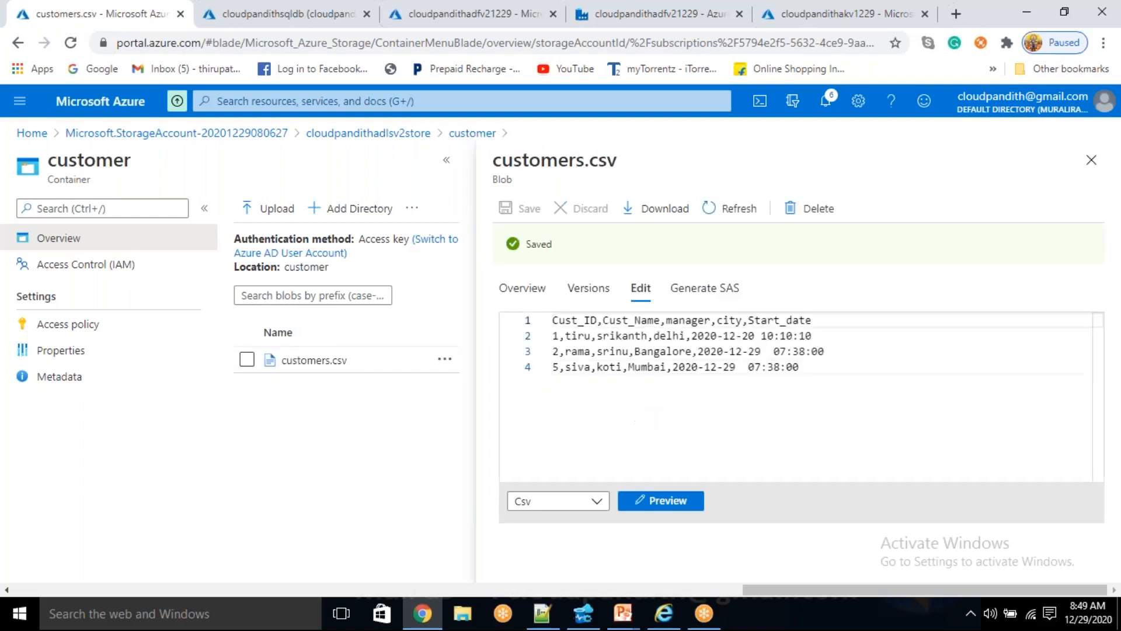
# - Return to the PL_SCD1 pipeline in Azure Data Factory and run it in debug mode
pyautogui.click(640, 12)
pyautogui.click(625, 178)
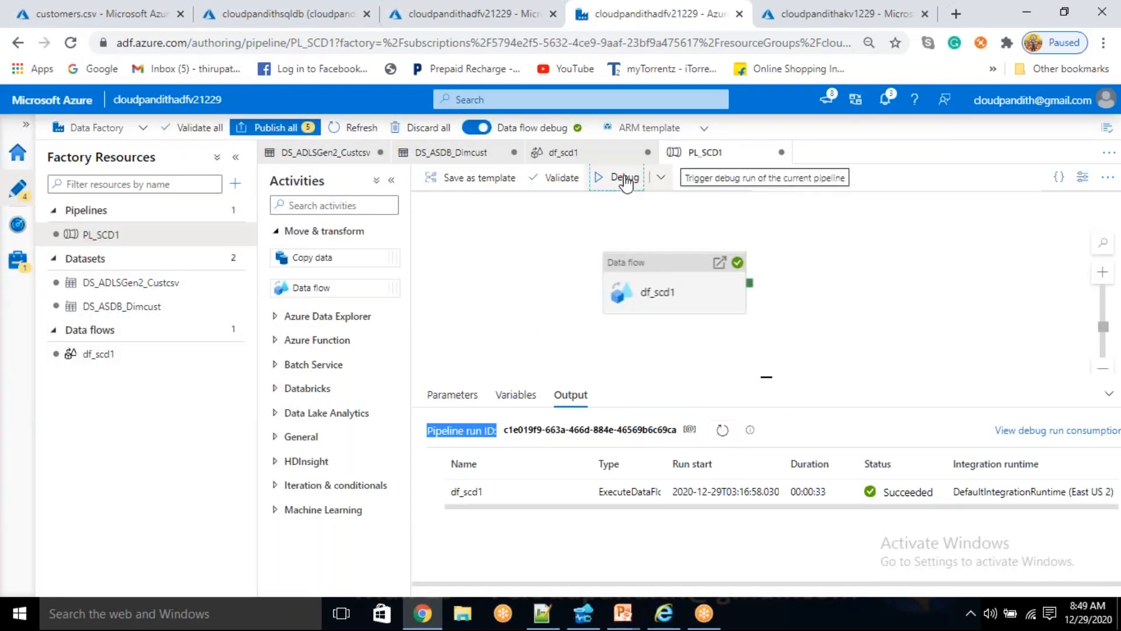
# - Search Windows for EXCEL and launch Microsoft Excel 2010
pyautogui.click(228, 619)
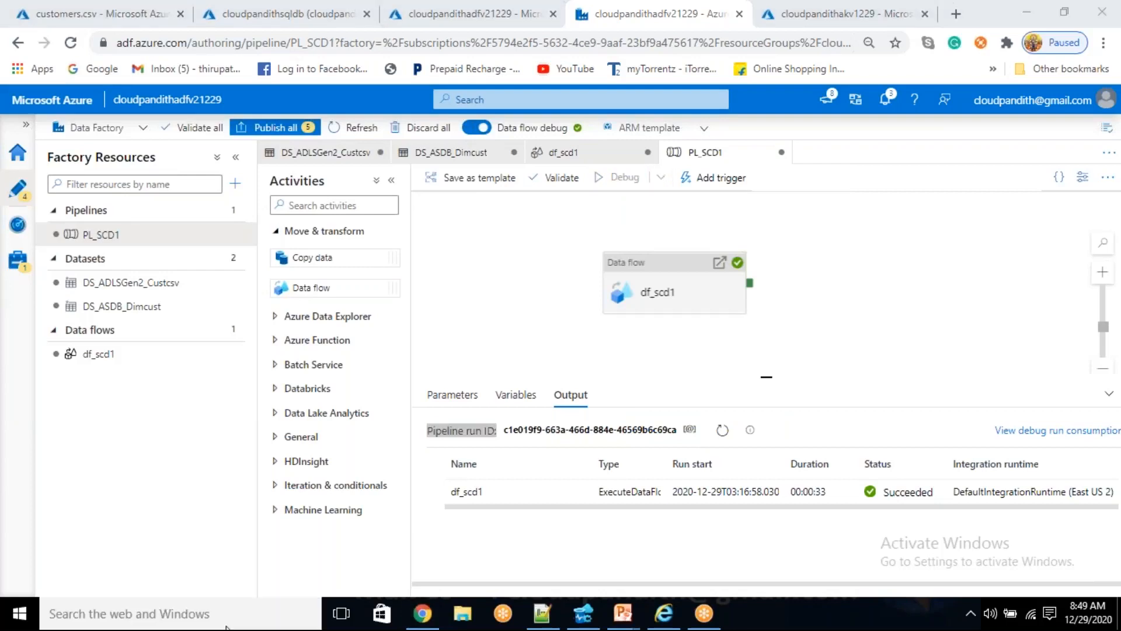
pyautogui.write('EXCEL')
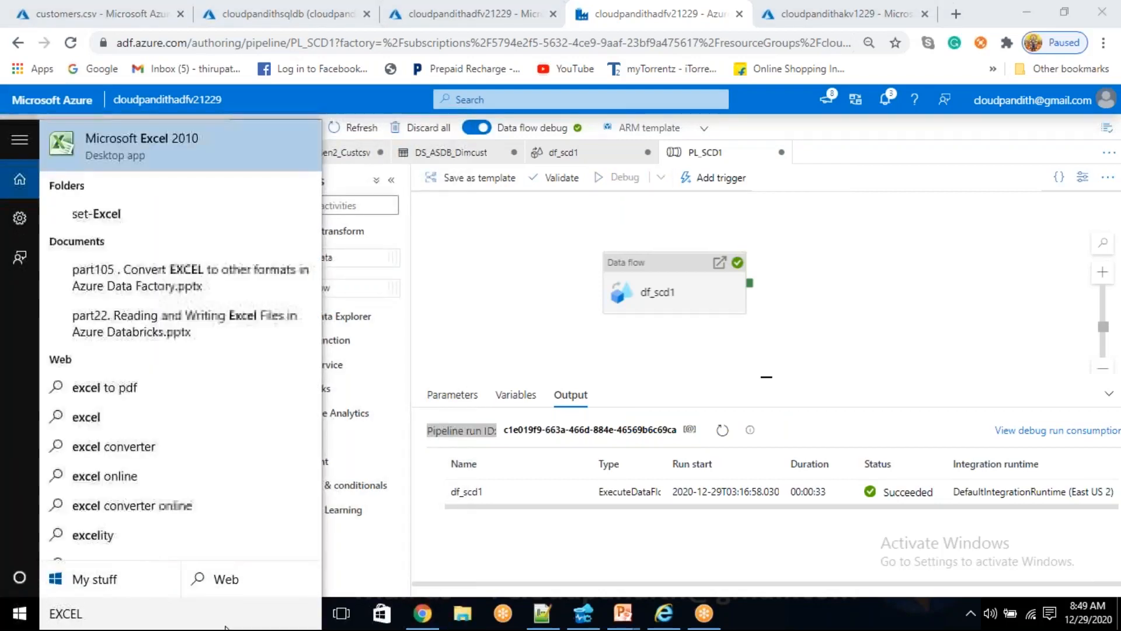
pyautogui.press('Return')
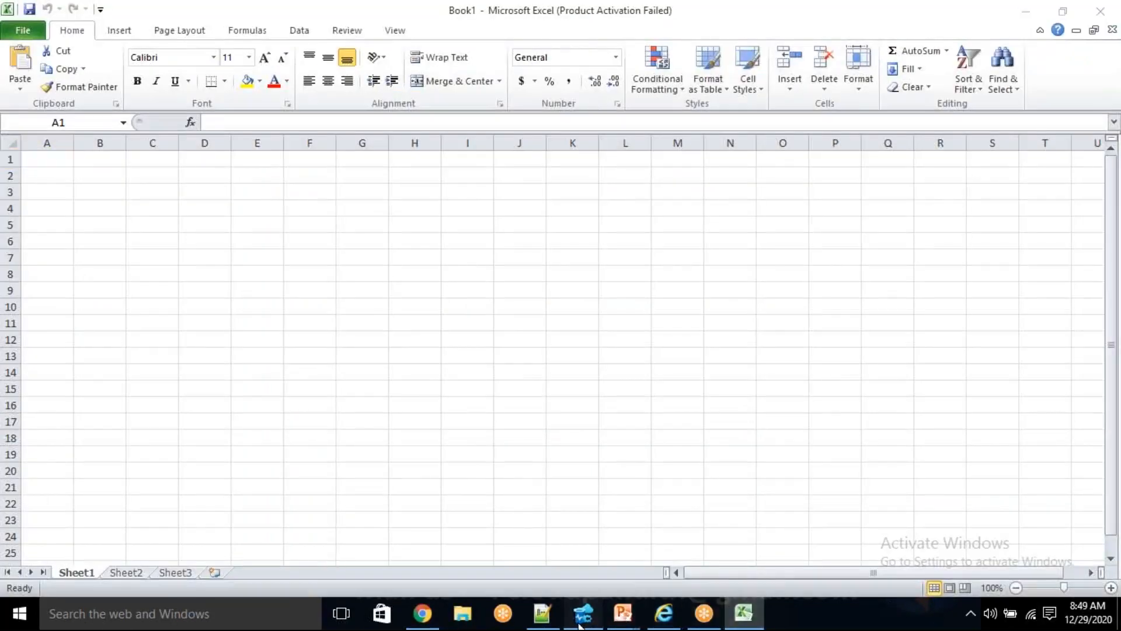
# - Switch to Azure Data Studio and copy all dim_cust query results from SQLQuery_1 together with their headers
pyautogui.click(590, 624)
pyautogui.click(451, 317)
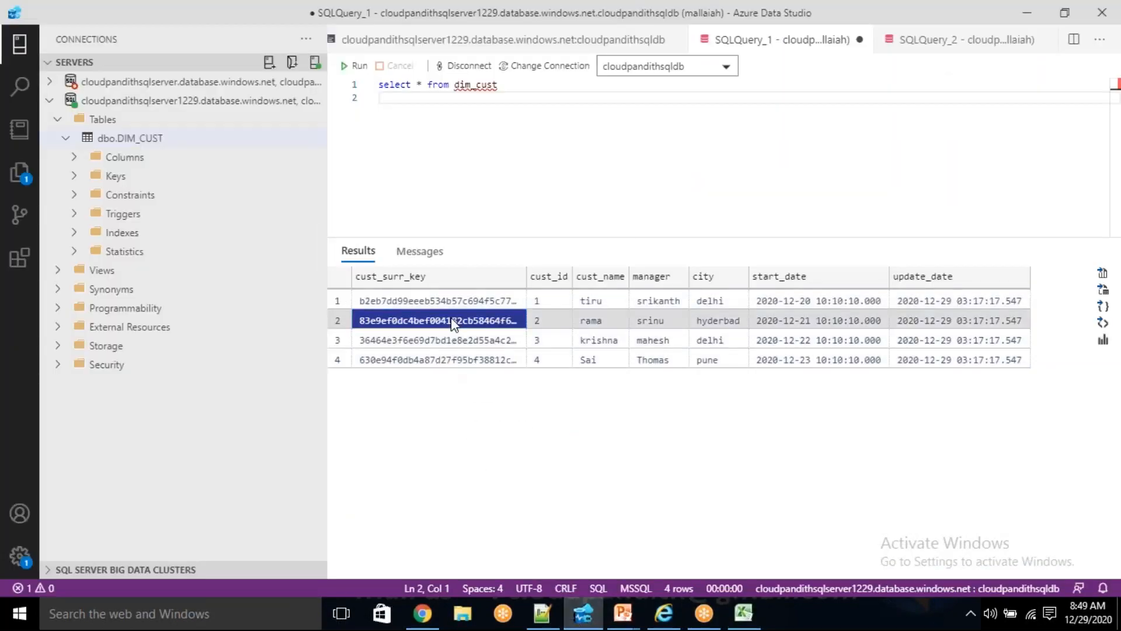
pyautogui.rightClick(451, 317)
pyautogui.press('Escape')
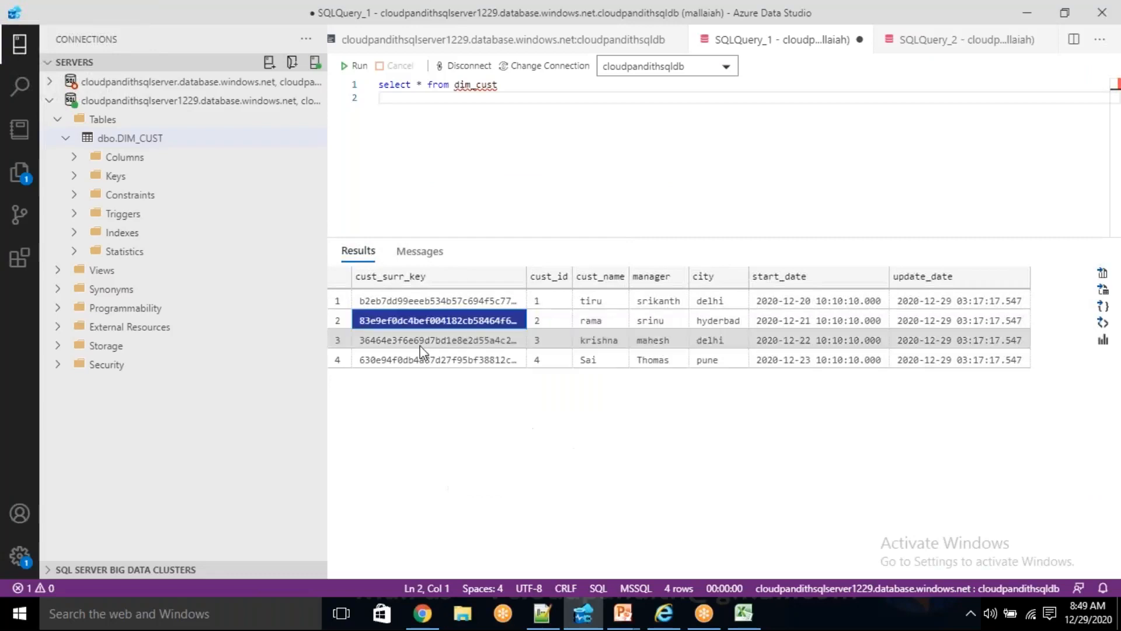
pyautogui.hotkey('ctrl', 'a')
pyautogui.rightClick(451, 331)
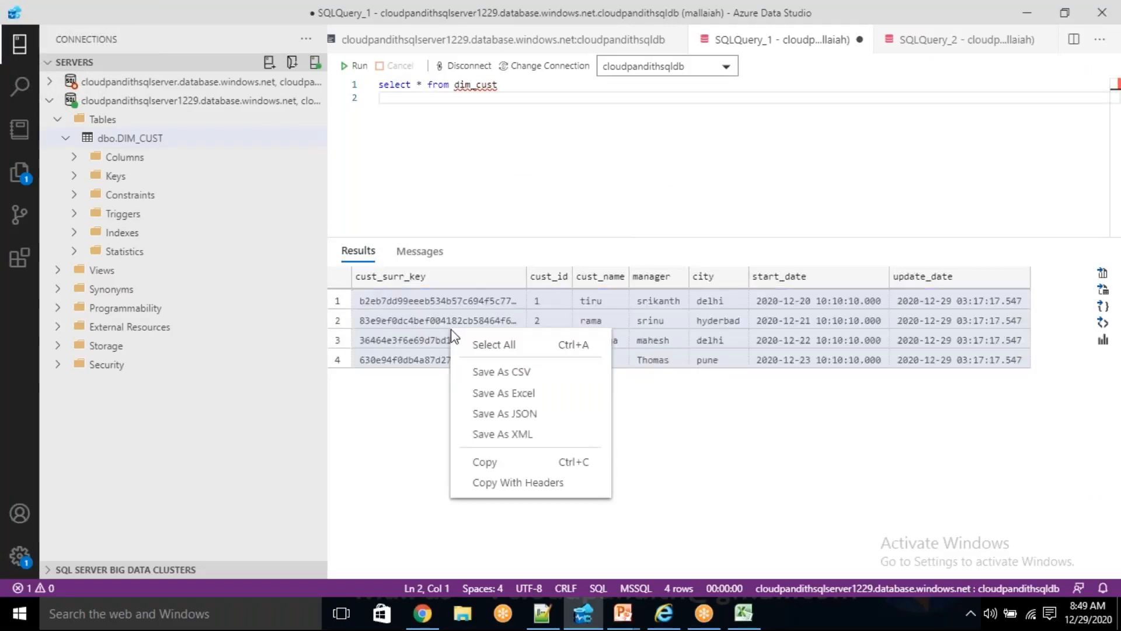
pyautogui.click(534, 490)
# - Switch to Excel, close the Office activation wizard, and paste the copied query results into Sheet1 starting at A1
pyautogui.click(748, 625)
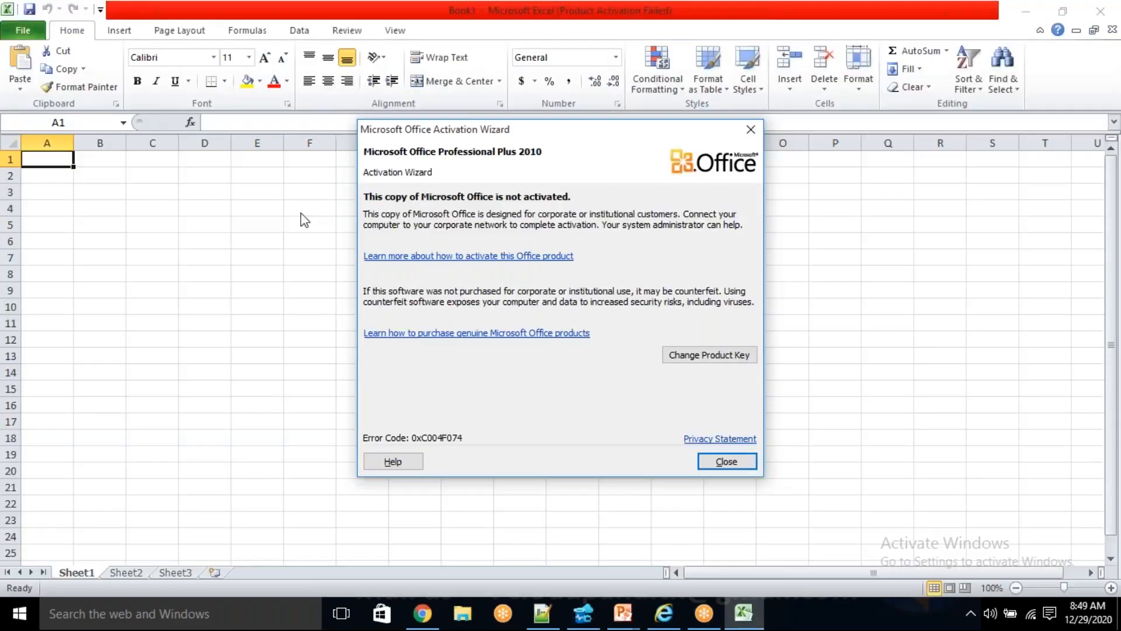
pyautogui.click(729, 460)
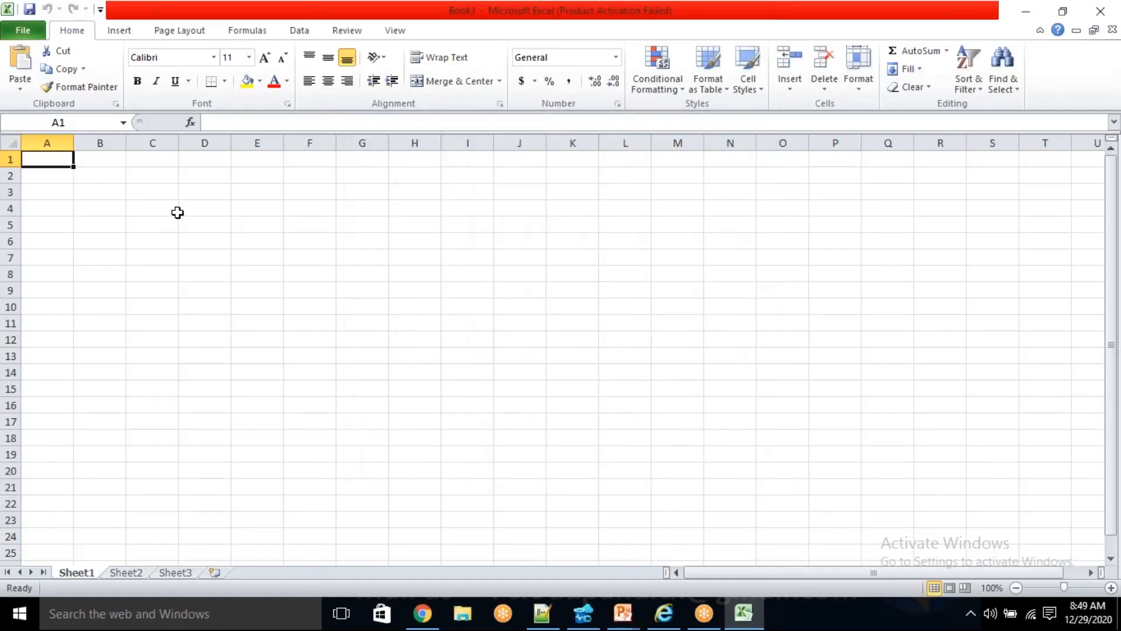
pyautogui.hotkey('ctrl', 'v')
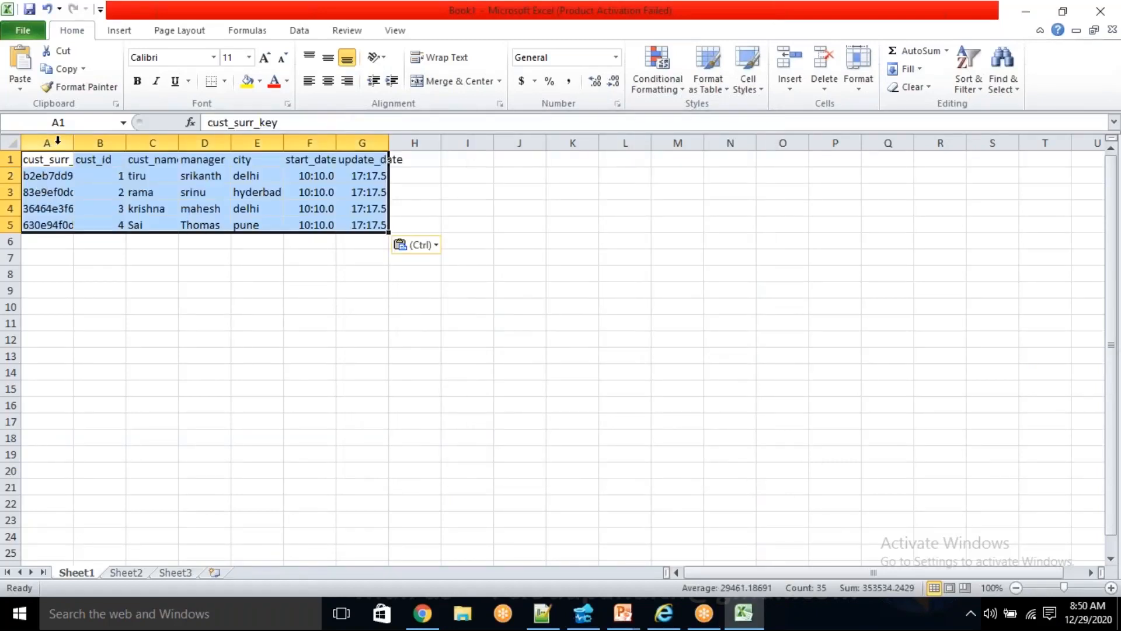
# - Auto-fit the widths of the cust_surr_key, update_date and start_date columns to their contents
pyautogui.doubleClick(74, 144)
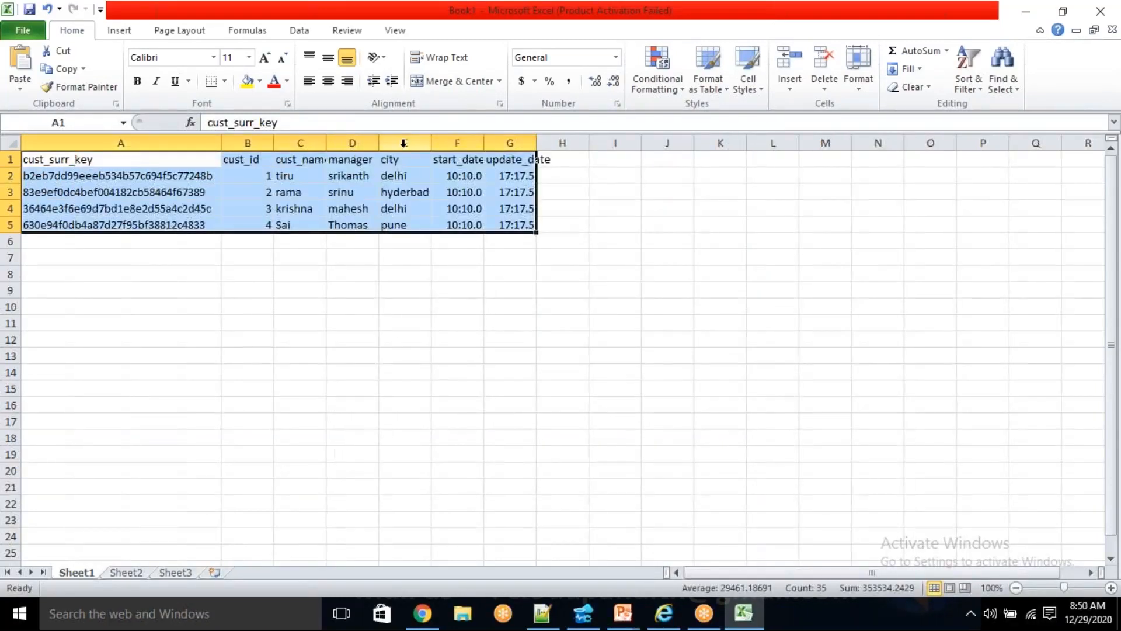
pyautogui.doubleClick(537, 141)
pyautogui.doubleClick(484, 143)
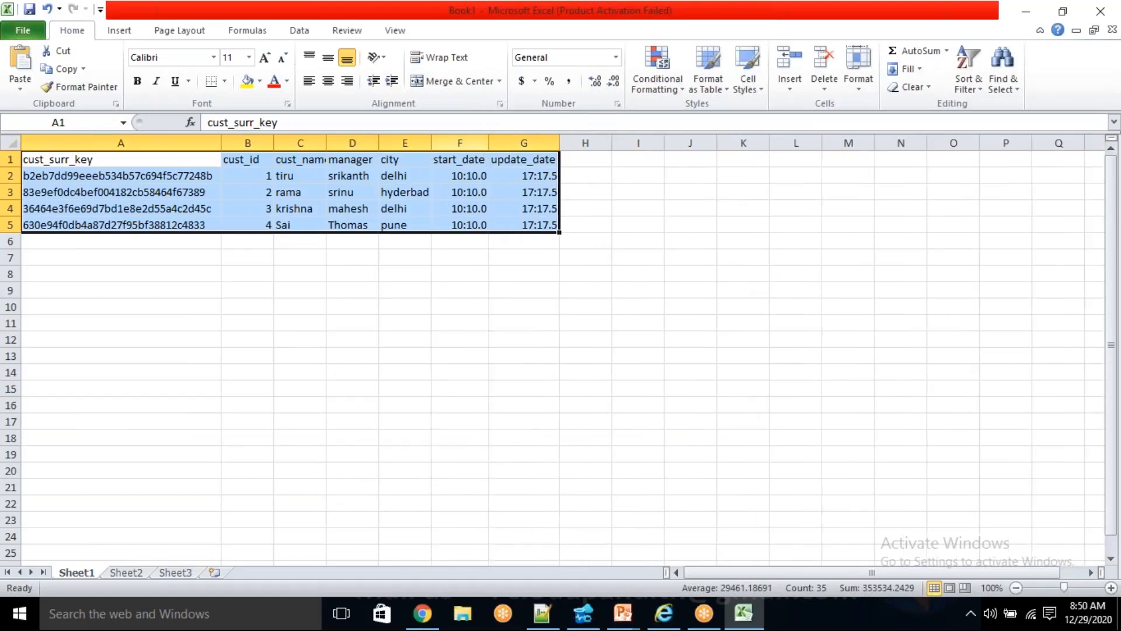
# - Give the start_date header cell F1 a custom number format showing year-month-day followed by hours, minutes and seconds
pyautogui.click(463, 158)
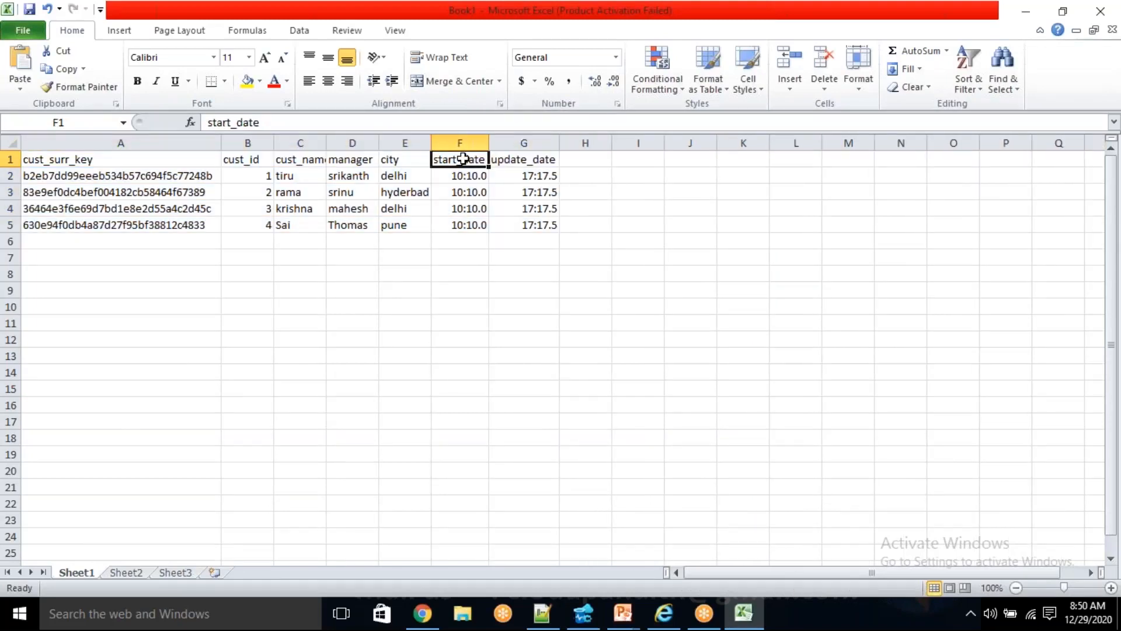
pyautogui.rightClick(463, 159)
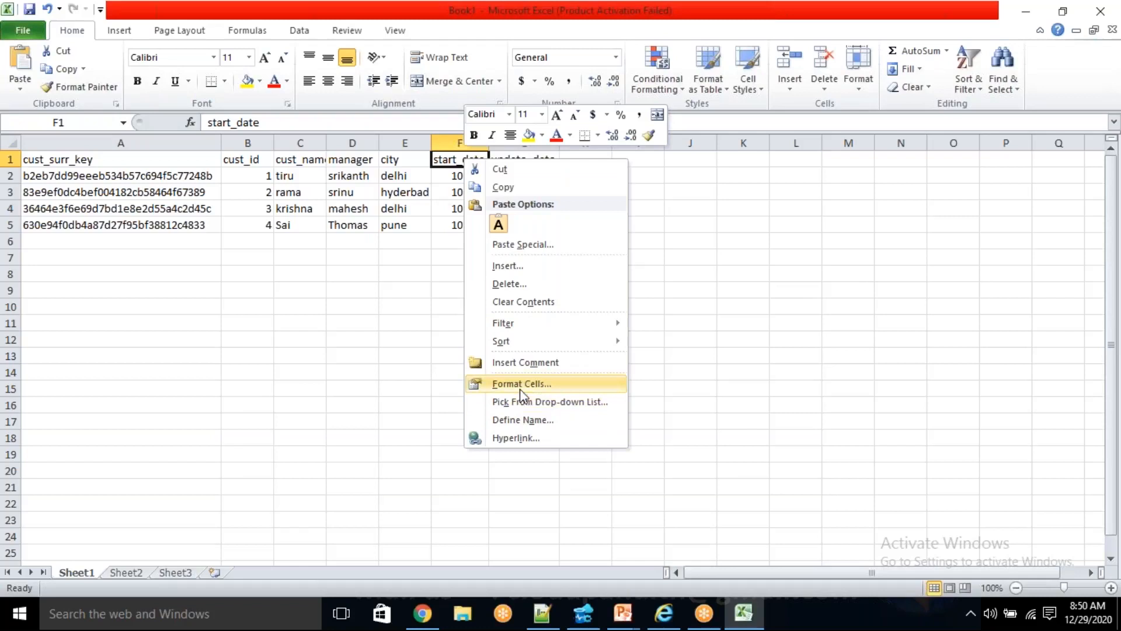
pyautogui.click(521, 383)
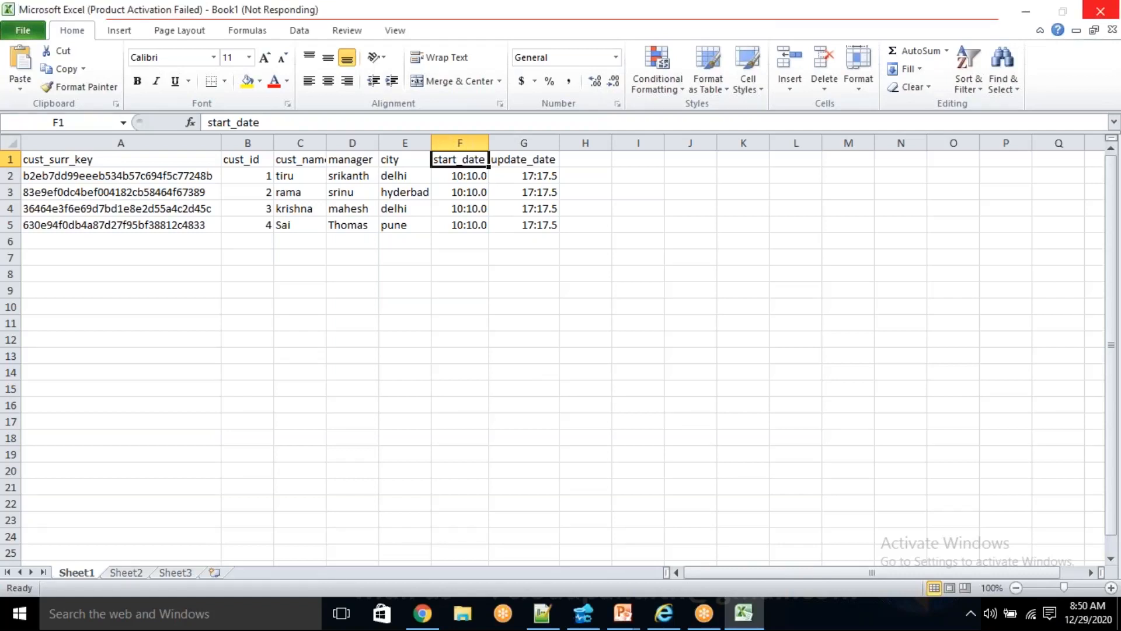
pyautogui.click(345, 372)
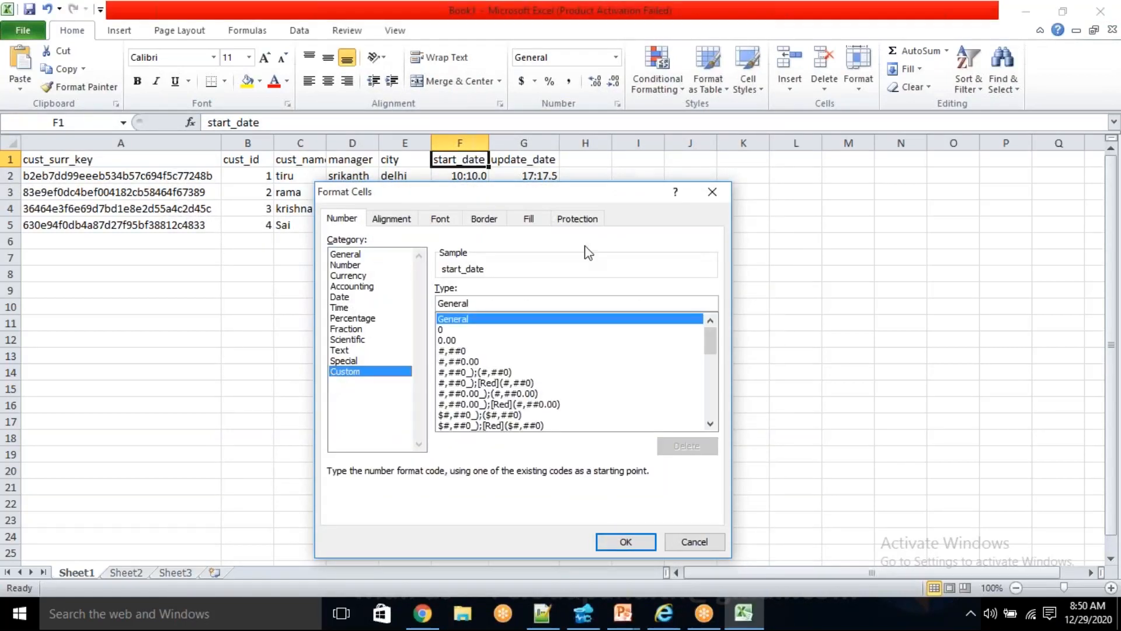
pyautogui.doubleClick(495, 303)
pyautogui.write('Y')
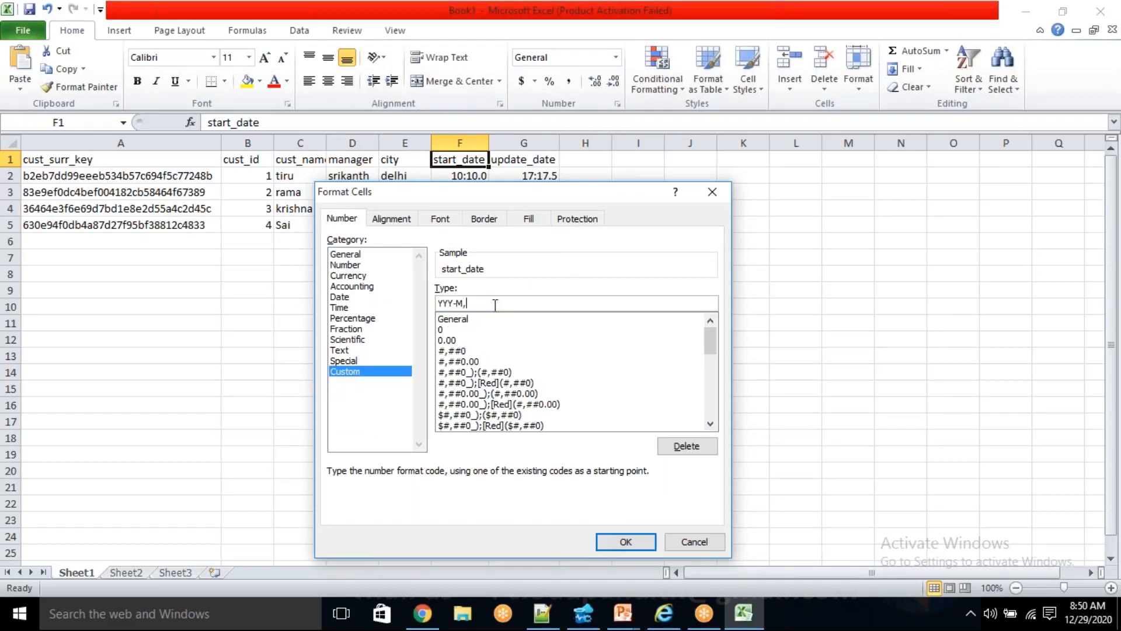
pyautogui.press('BackSpace')
pyautogui.write('yyyy-mm-dd hh:mm:ss')
pyautogui.press('Return')
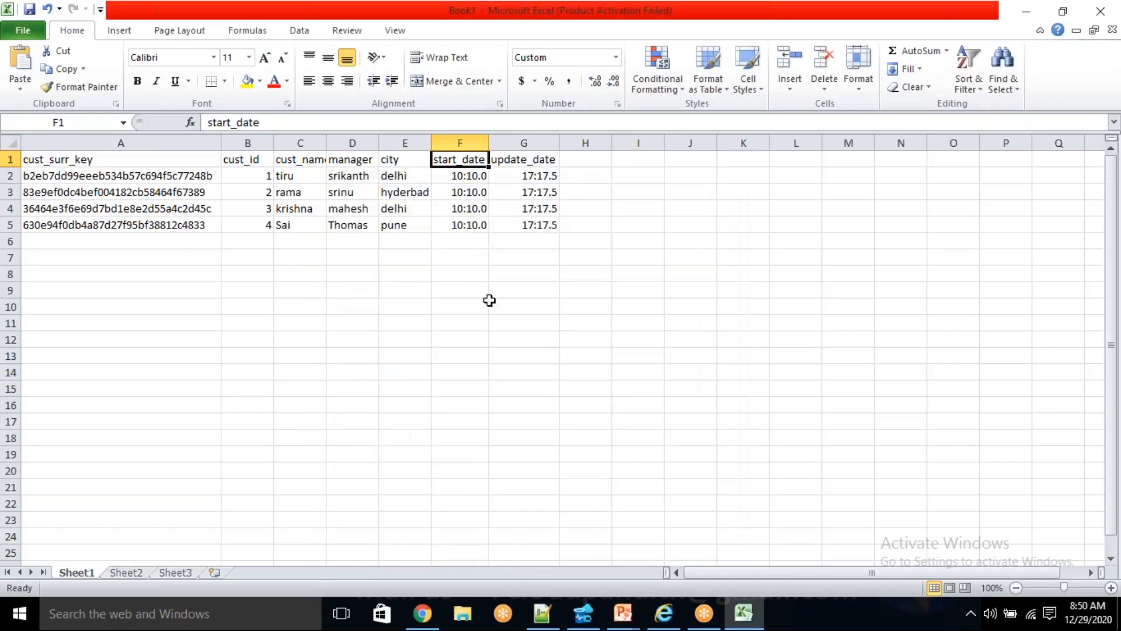
# - Copy F1's format onto the start_date values in F2:F5 with Format Painter and auto-fit column F
pyautogui.click(92, 86)
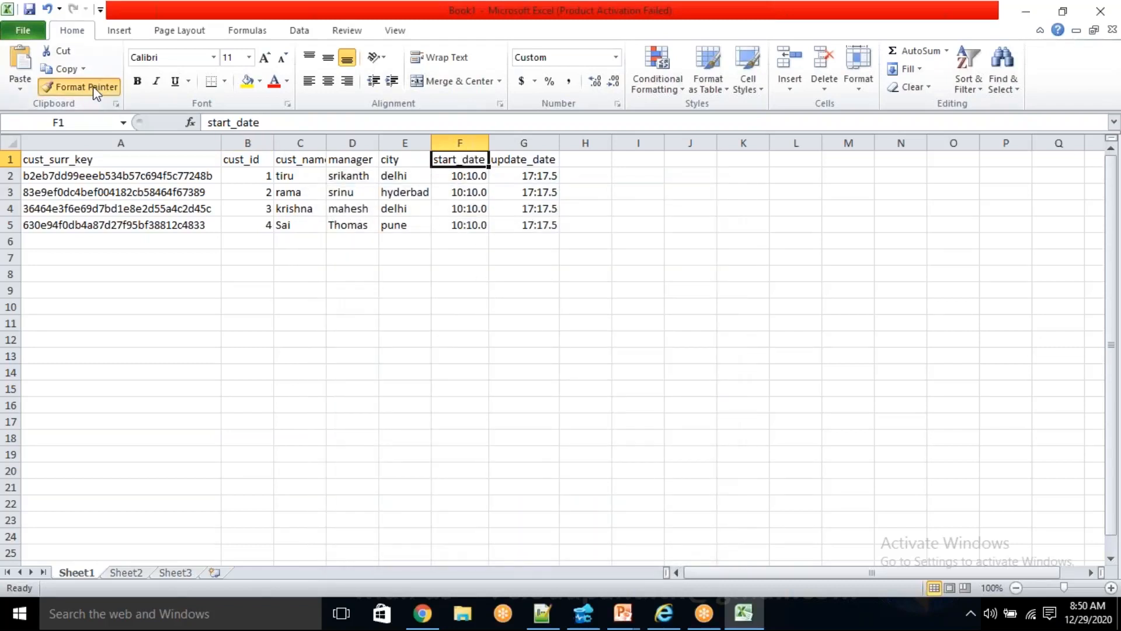
pyautogui.moveTo(448, 176); pyautogui.dragTo(467, 227)
pyautogui.click(524, 323)
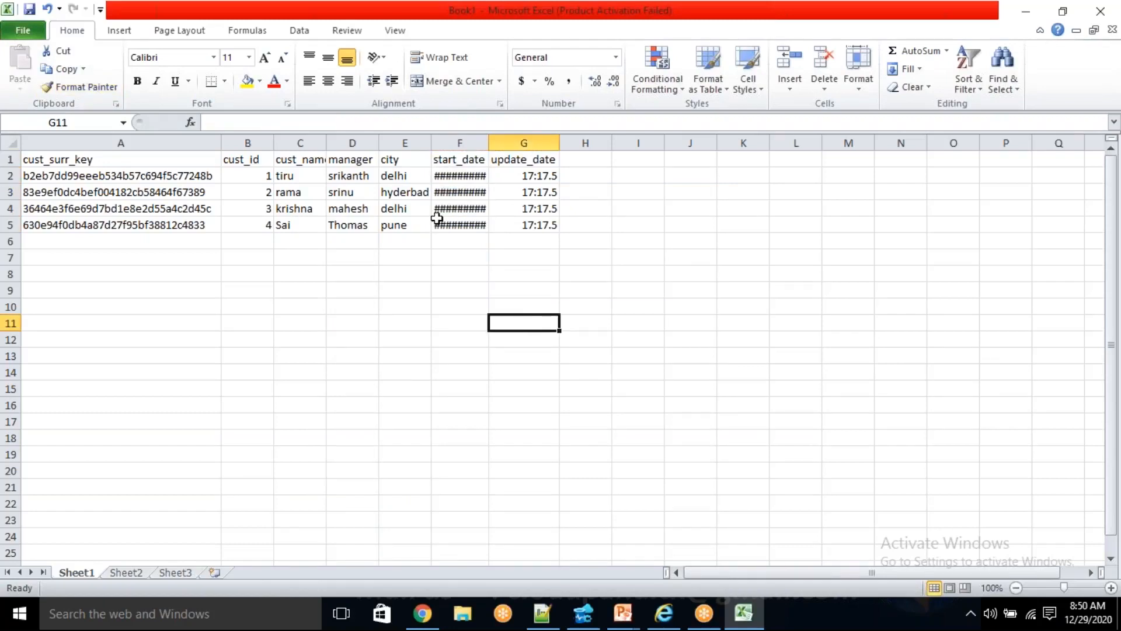
pyautogui.doubleClick(489, 143)
pyautogui.click(482, 174)
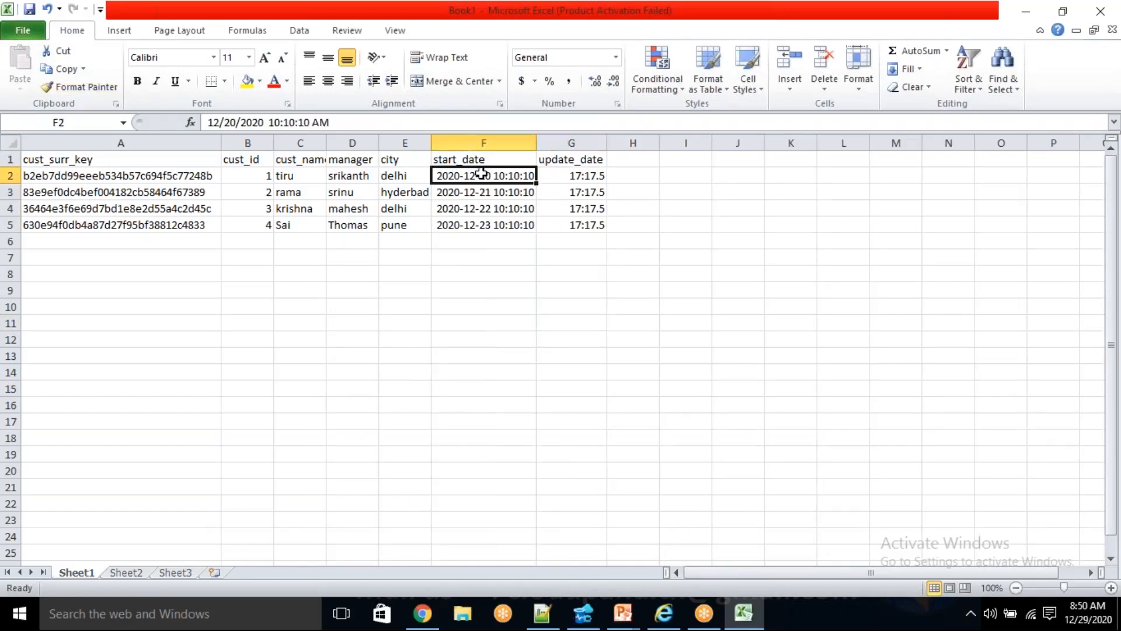
# - Copy the start_date format from F2 onto the update_date values in G2:G5 and auto-fit column G
pyautogui.click(88, 86)
pyautogui.moveTo(575, 175); pyautogui.dragTo(581, 228)
pyautogui.click(750, 350)
pyautogui.doubleClick(607, 143)
# - Review the update_date, start_date, cust_surr_key and cust_id values of the earlier table rows in rows 2 to 5
pyautogui.moveTo(610, 175); pyautogui.dragTo(617, 226)
pyautogui.click(651, 287)
pyautogui.moveTo(609, 175); pyautogui.dragTo(613, 225)
pyautogui.click(603, 291)
pyautogui.moveTo(472, 174); pyautogui.dragTo(471, 228)
pyautogui.click(471, 228)
pyautogui.moveTo(162, 176); pyautogui.dragTo(146, 225)
pyautogui.moveTo(250, 175); pyautogui.dragTo(257, 221)
pyautogui.click(260, 201)
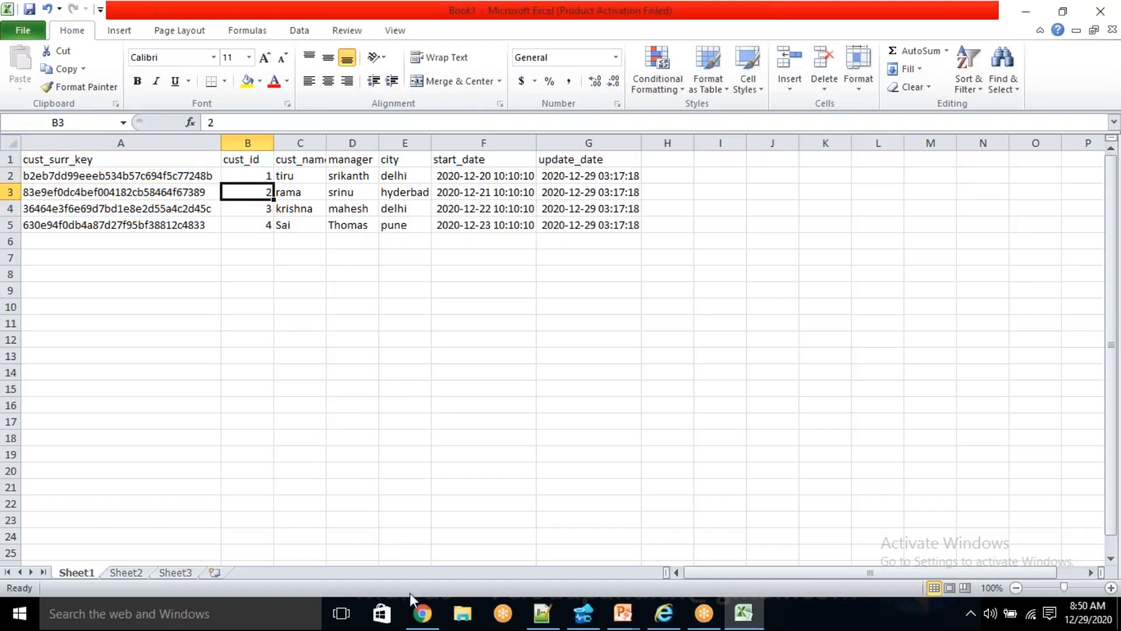
# - Refresh the PL_SCD1 debug run status in Azure Data Factory and rerun the dim_cust query in Azure Data Studio
pyautogui.click(423, 613)
pyautogui.click(726, 430)
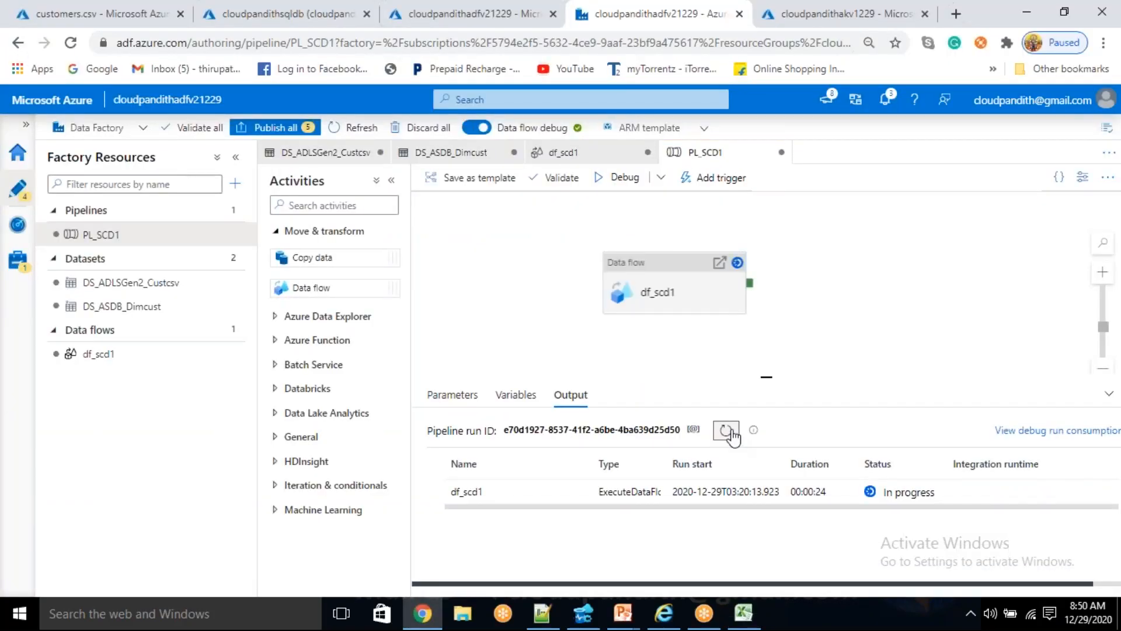
pyautogui.click(584, 613)
pyautogui.click(358, 67)
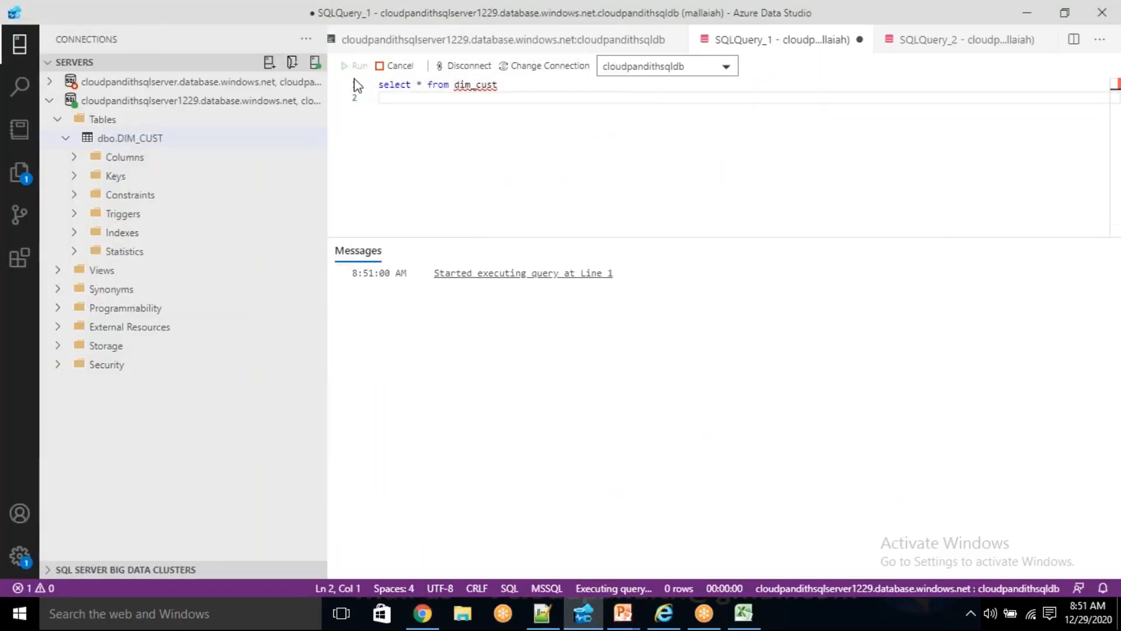
# - Copy all dim_cust query results with headers and paste them into Excel's Sheet1 starting at A8
pyautogui.click(534, 323)
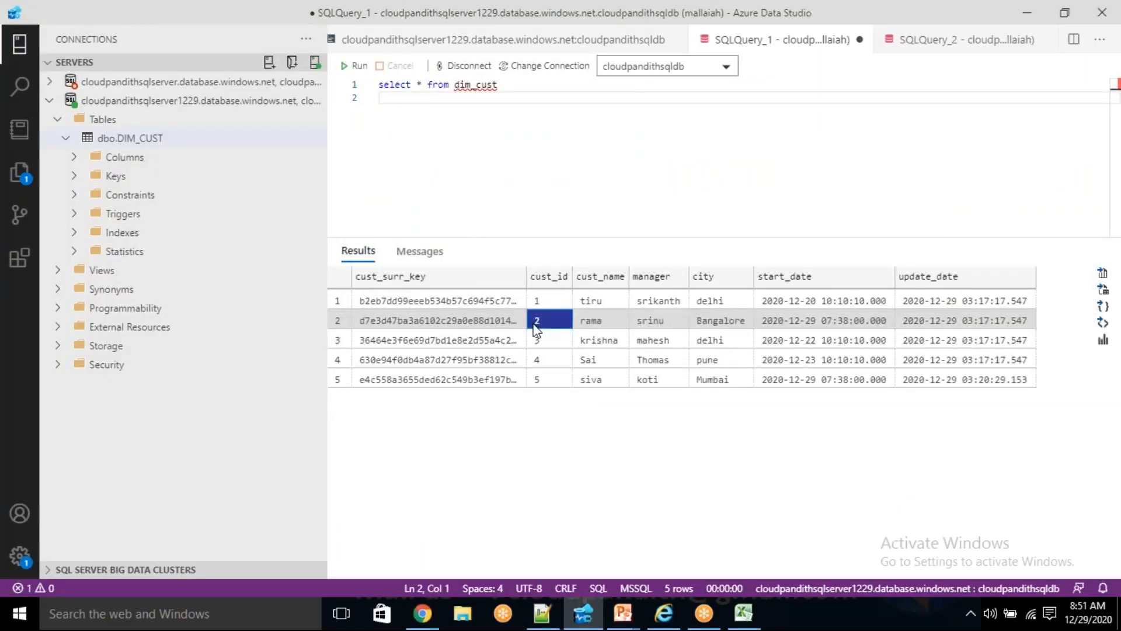
pyautogui.hotkey('ctrl', 'a')
pyautogui.rightClick(534, 323)
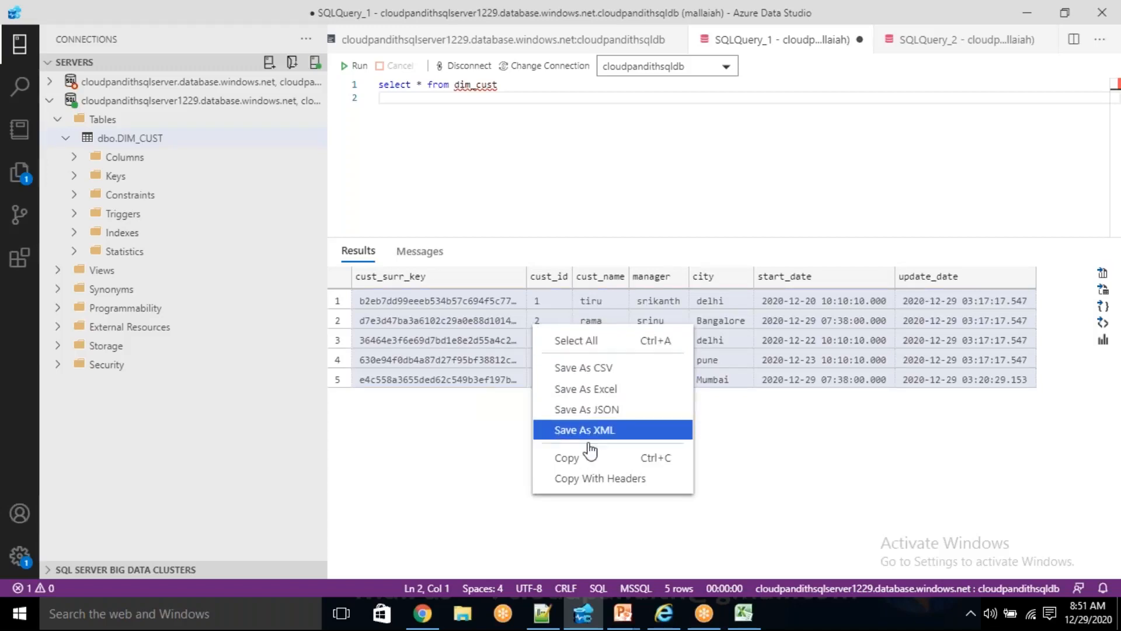
pyautogui.click(584, 479)
pyautogui.click(743, 613)
pyautogui.click(170, 278)
pyautogui.hotkey('ctrl', 'v')
pyautogui.click(467, 420)
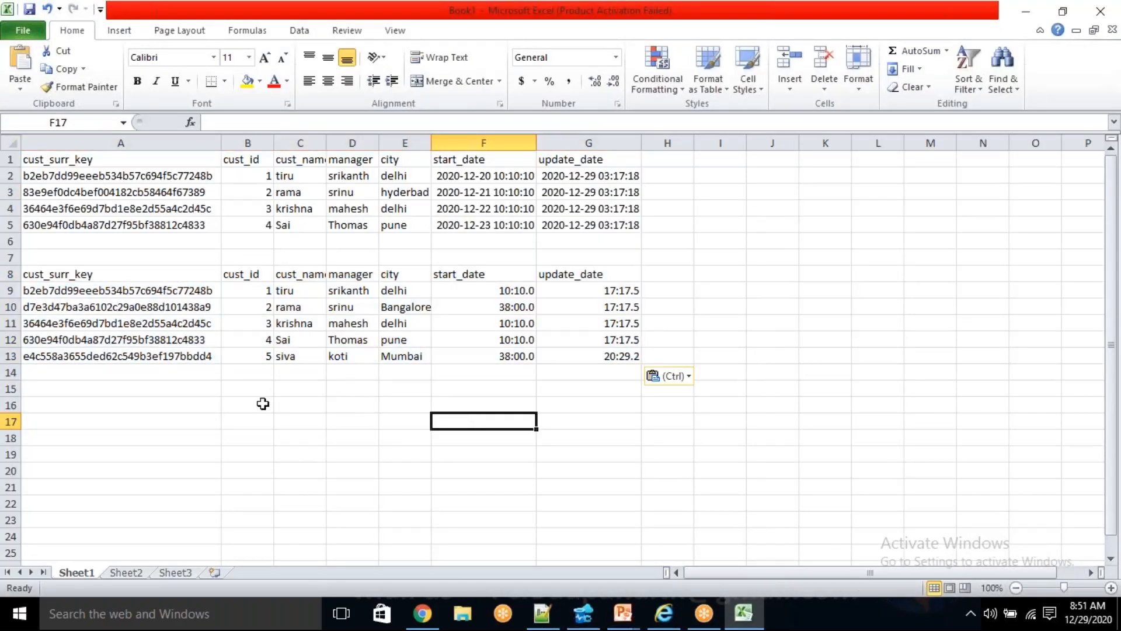
# - Compare the surrogate key in A9 with A2 and look over the remaining values of row 9
pyautogui.click(151, 290)
pyautogui.click(126, 176)
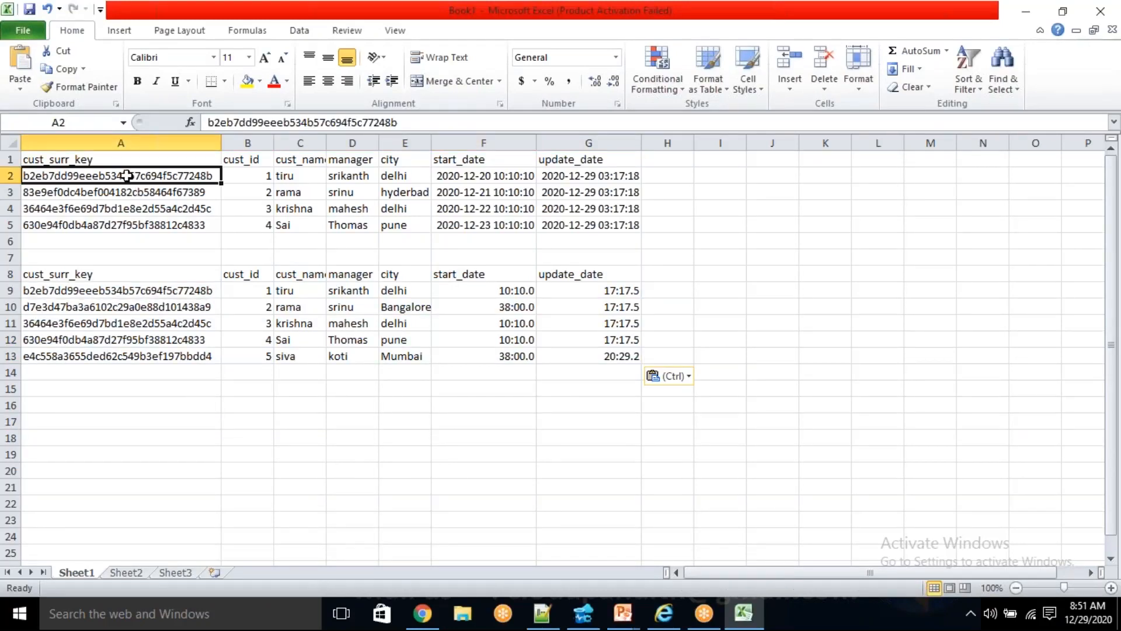
pyautogui.click(104, 287)
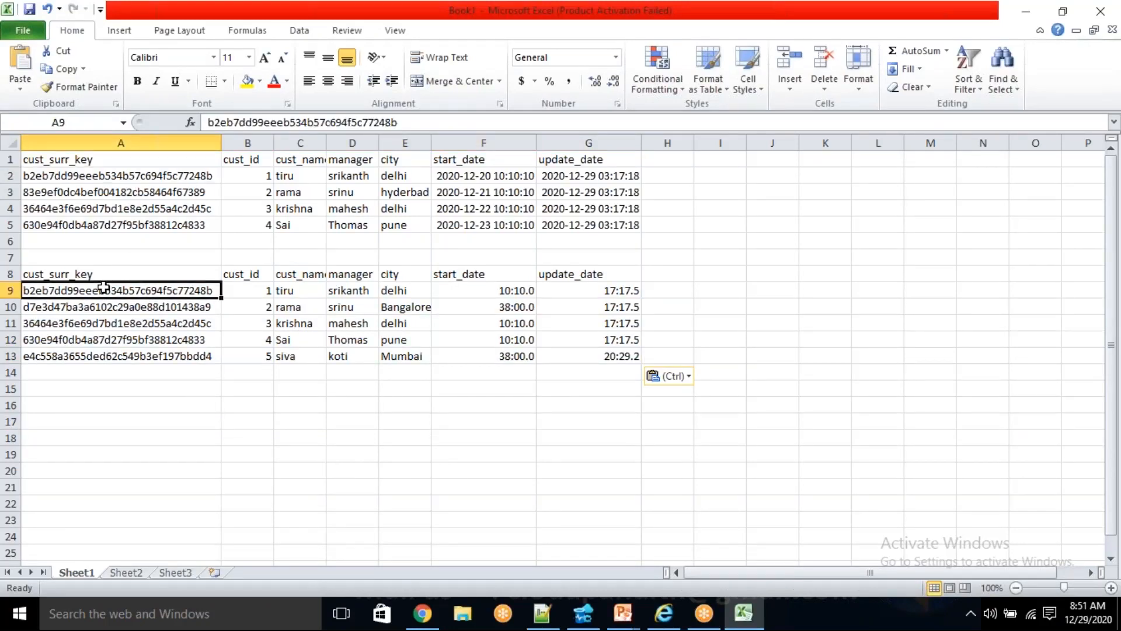
pyautogui.click(101, 176)
pyautogui.click(112, 289)
pyautogui.moveTo(262, 286); pyautogui.dragTo(570, 285)
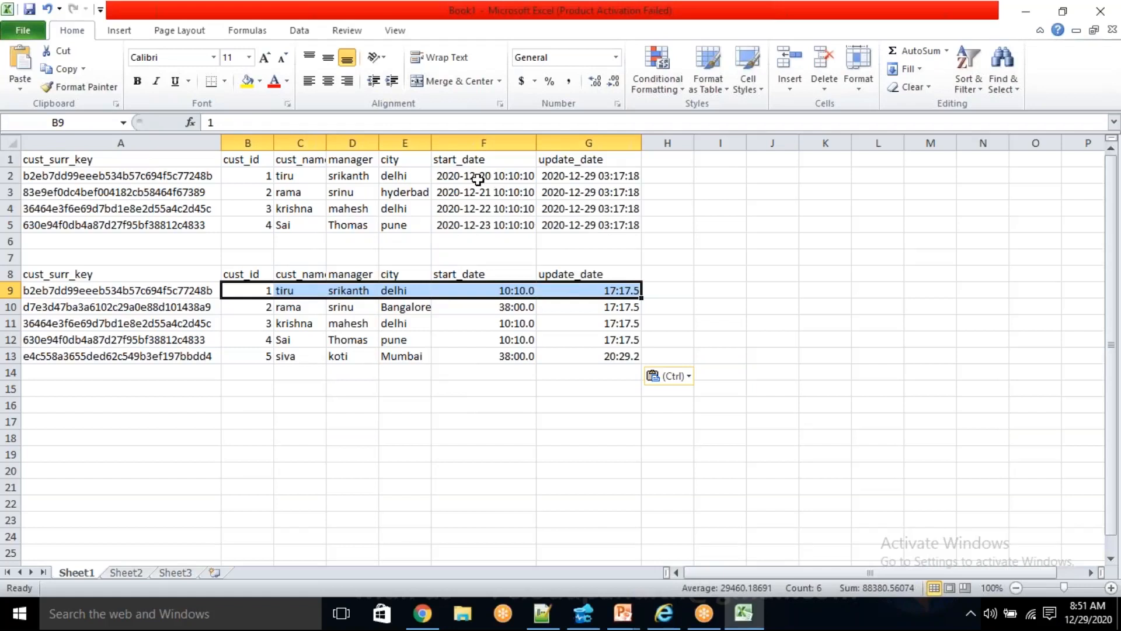
# - Copy the date format from F2 onto the date values in F9:G13 with Format Painter and widen column F
pyautogui.click(478, 180)
pyautogui.click(78, 87)
pyautogui.moveTo(474, 284)
pyautogui.mouseDown()
pyautogui.moveTo(583, 313)
pyautogui.moveTo(589, 357)
pyautogui.mouseUp()
pyautogui.click(595, 437)
pyautogui.moveTo(530, 138); pyautogui.dragTo(574, 138)
pyautogui.click(501, 418)
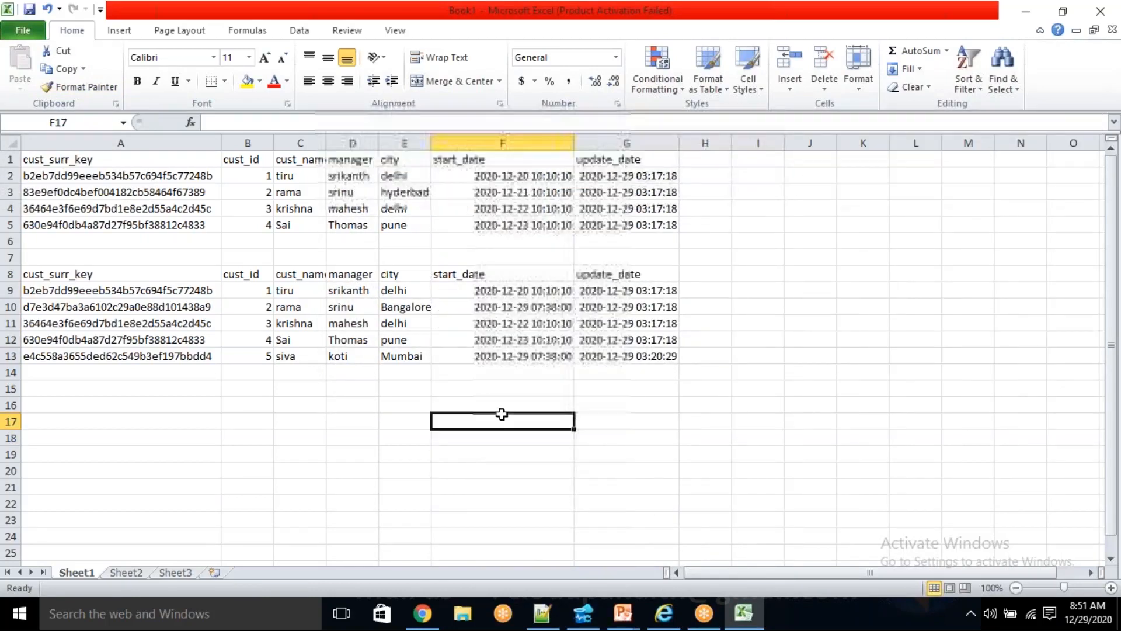
# - Check row 9, and compare row 10's surrogate key, city and other values with the earlier version in row 3
pyautogui.click(522, 289)
pyautogui.click(110, 291)
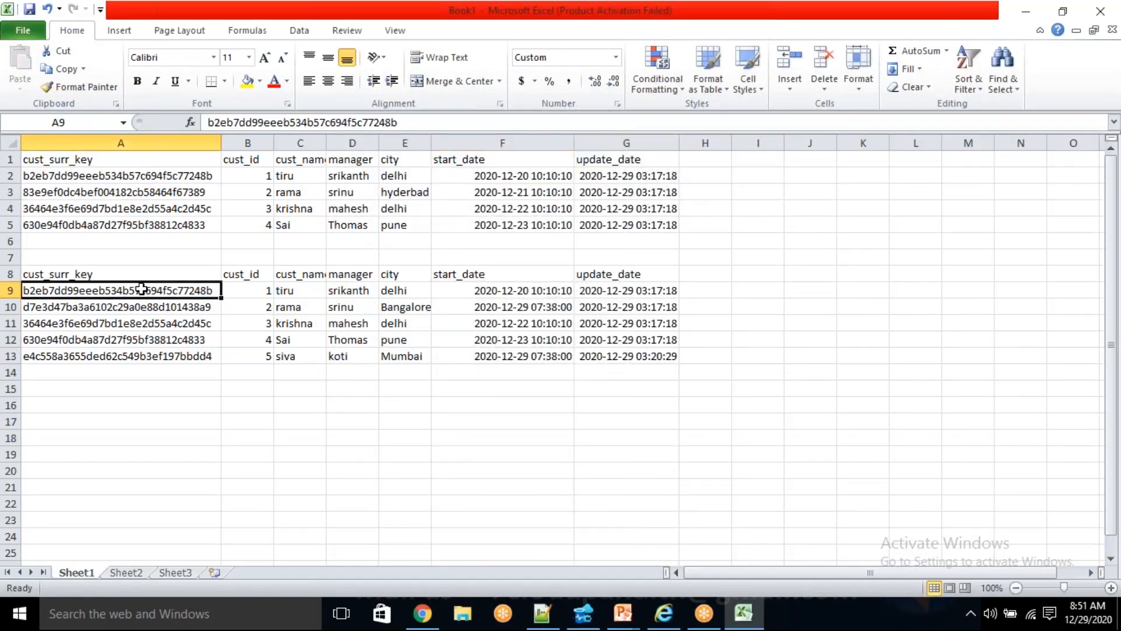
pyautogui.click(248, 307)
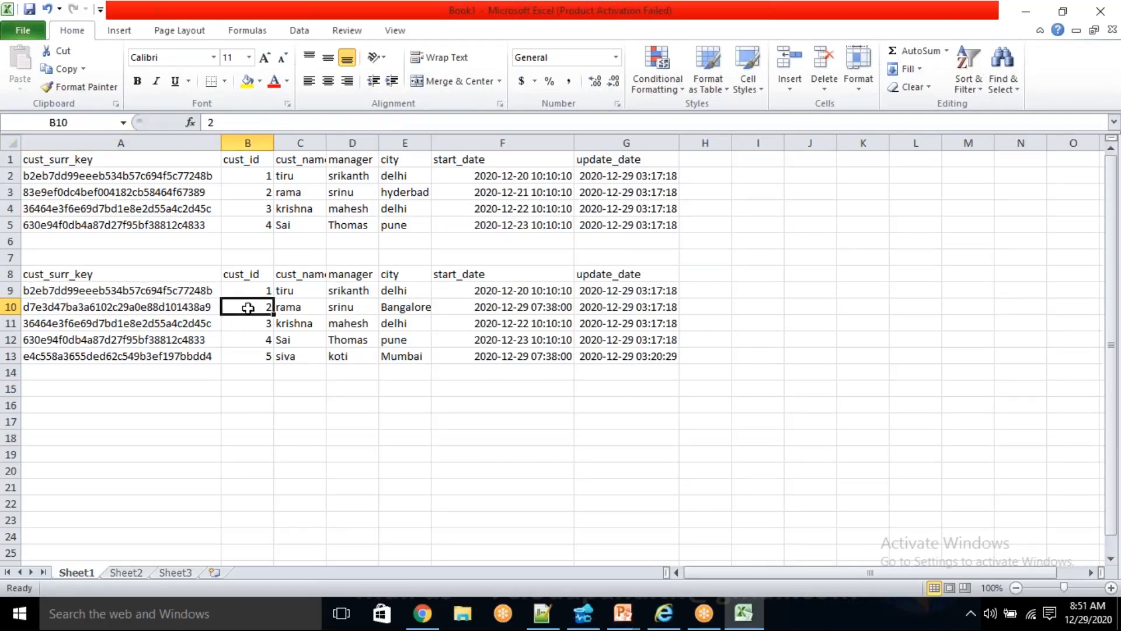
pyautogui.click(199, 304)
pyautogui.click(175, 191)
pyautogui.click(251, 309)
pyautogui.click(193, 303)
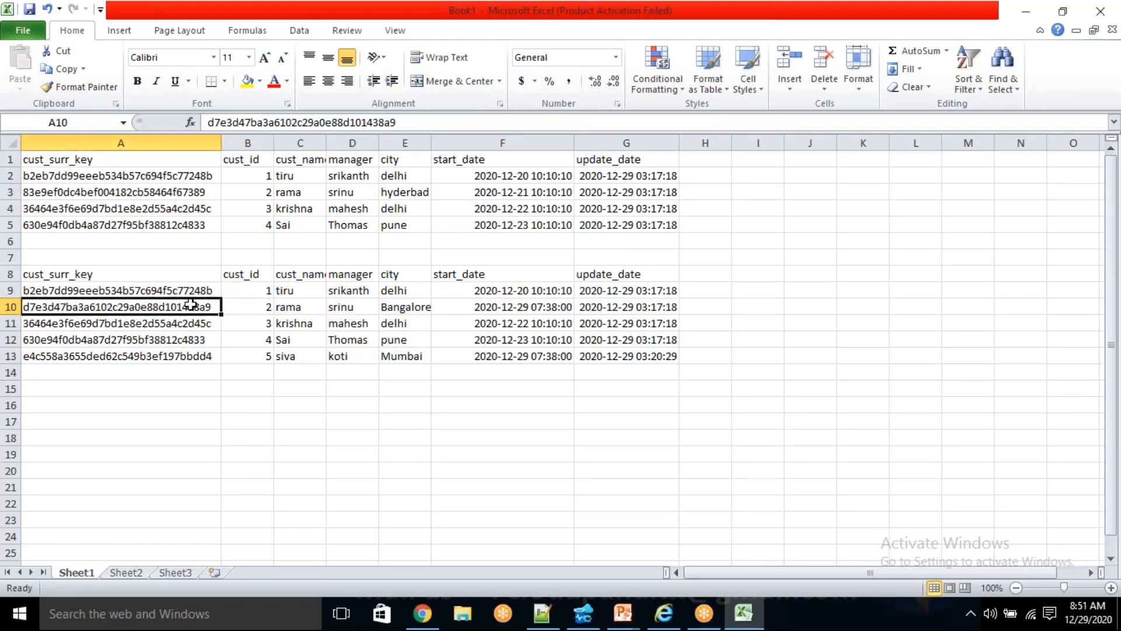
pyautogui.moveTo(257, 306); pyautogui.dragTo(590, 306)
pyautogui.click(343, 306)
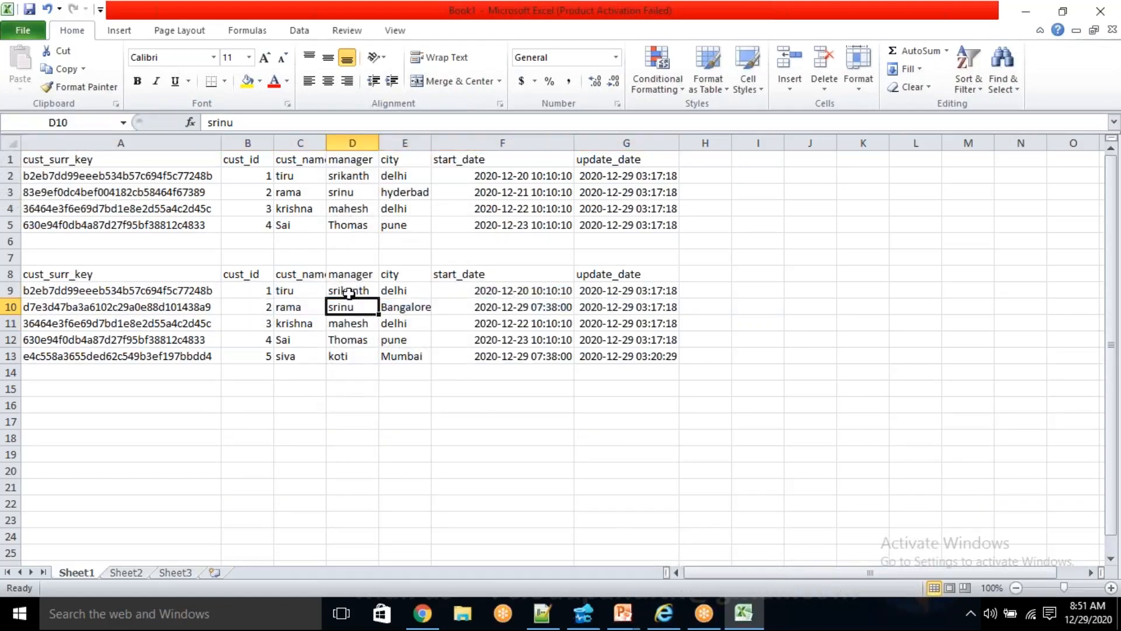
pyautogui.click(404, 193)
pyautogui.click(400, 305)
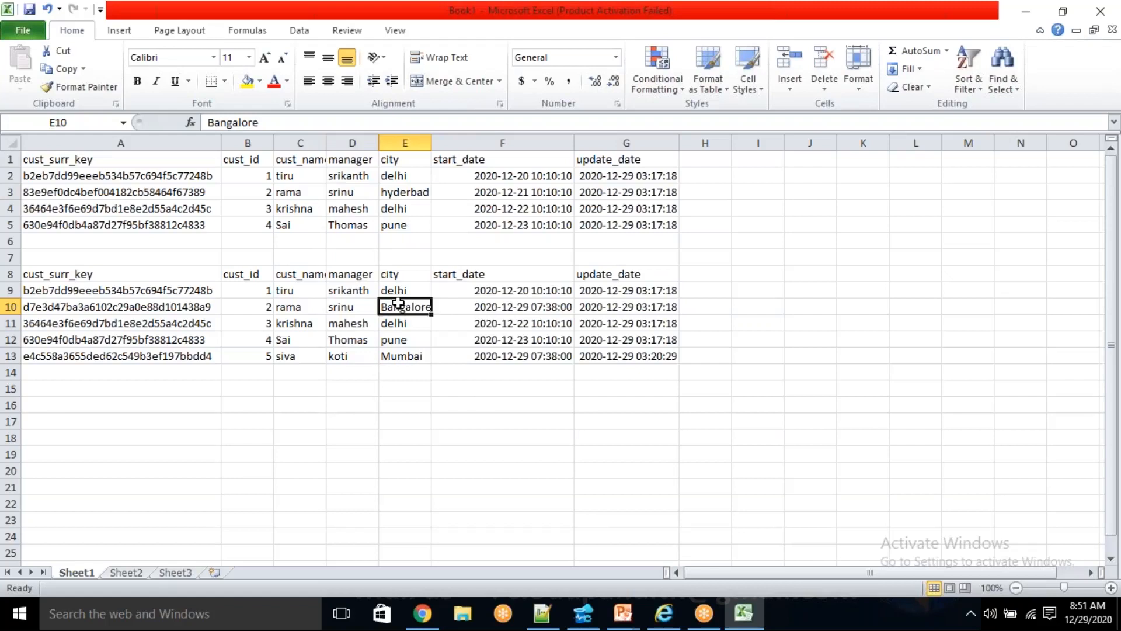
pyautogui.click(270, 192)
pyautogui.click(255, 310)
pyautogui.click(187, 310)
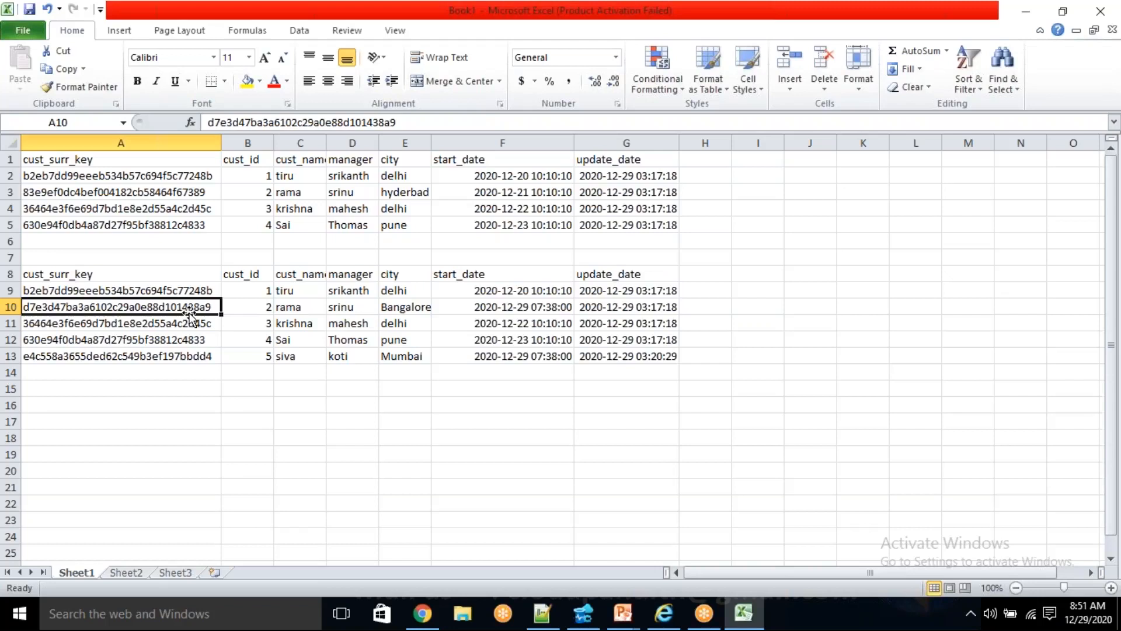
pyautogui.click(275, 308)
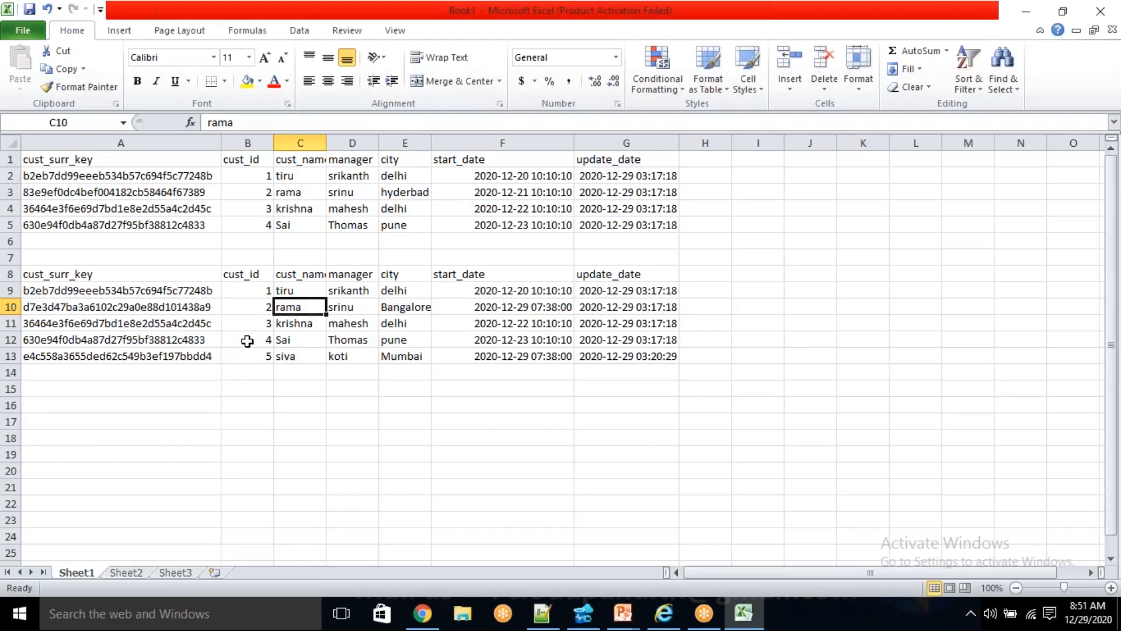
# - Compare the surrogate keys in A11:A12 with the earlier ones in A4:A5
pyautogui.click(268, 353)
pyautogui.moveTo(216, 339); pyautogui.dragTo(200, 321)
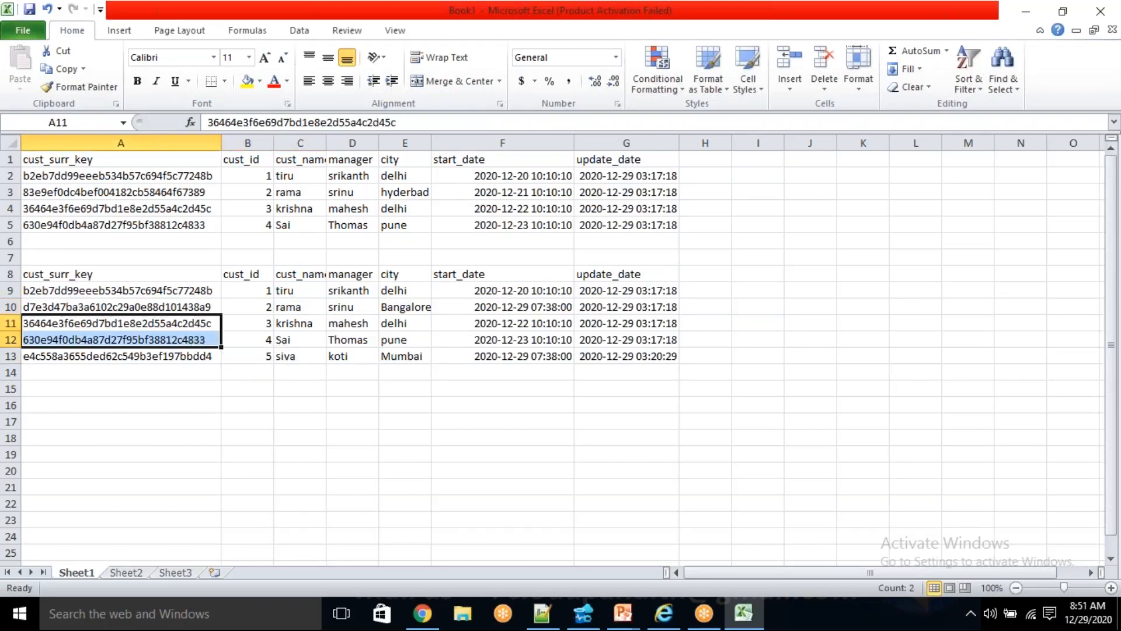
pyautogui.click(180, 210)
pyautogui.moveTo(178, 214); pyautogui.dragTo(183, 223)
pyautogui.moveTo(195, 322); pyautogui.dragTo(192, 341)
# - Examine the cust_id, surrogate key and remaining values of the newly added customer in row 13
pyautogui.click(259, 354)
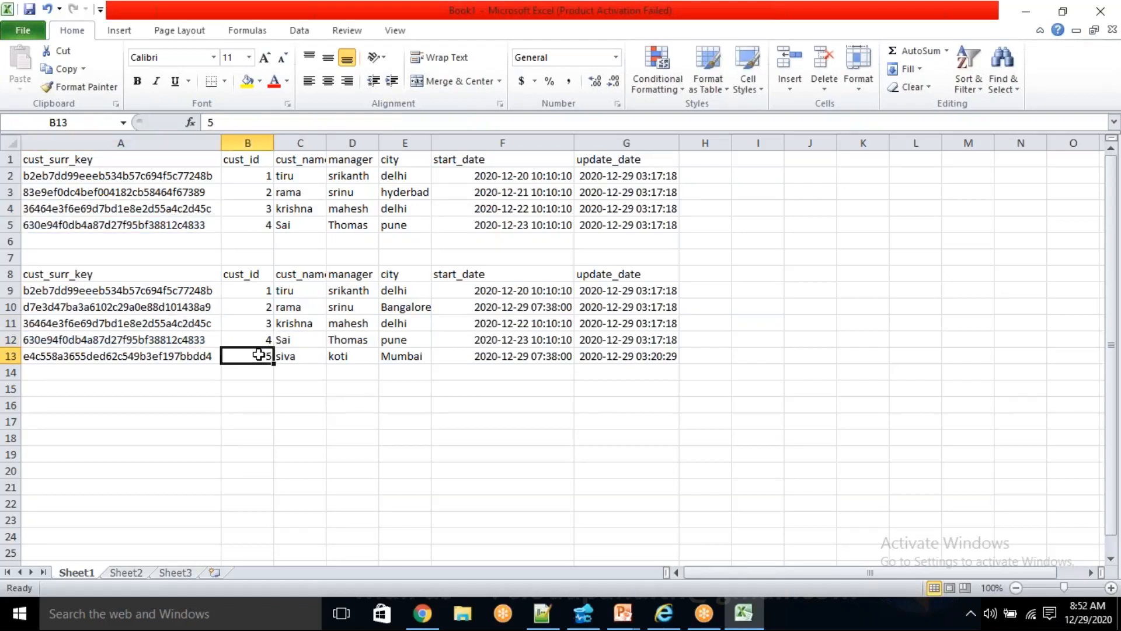
pyautogui.click(192, 353)
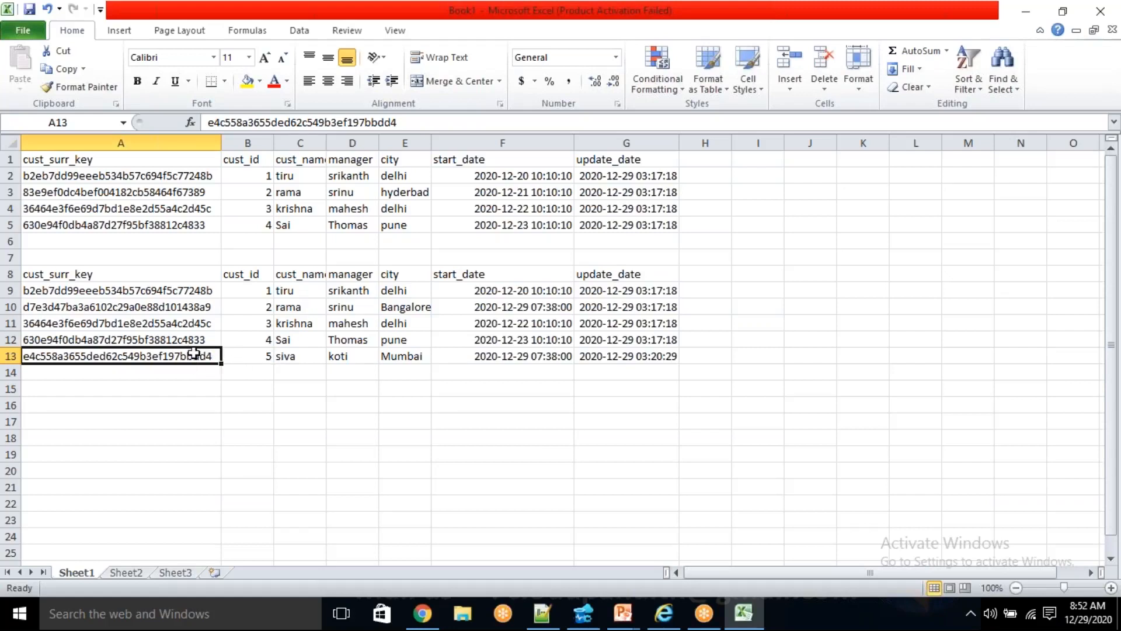
pyautogui.moveTo(245, 353); pyautogui.dragTo(640, 351)
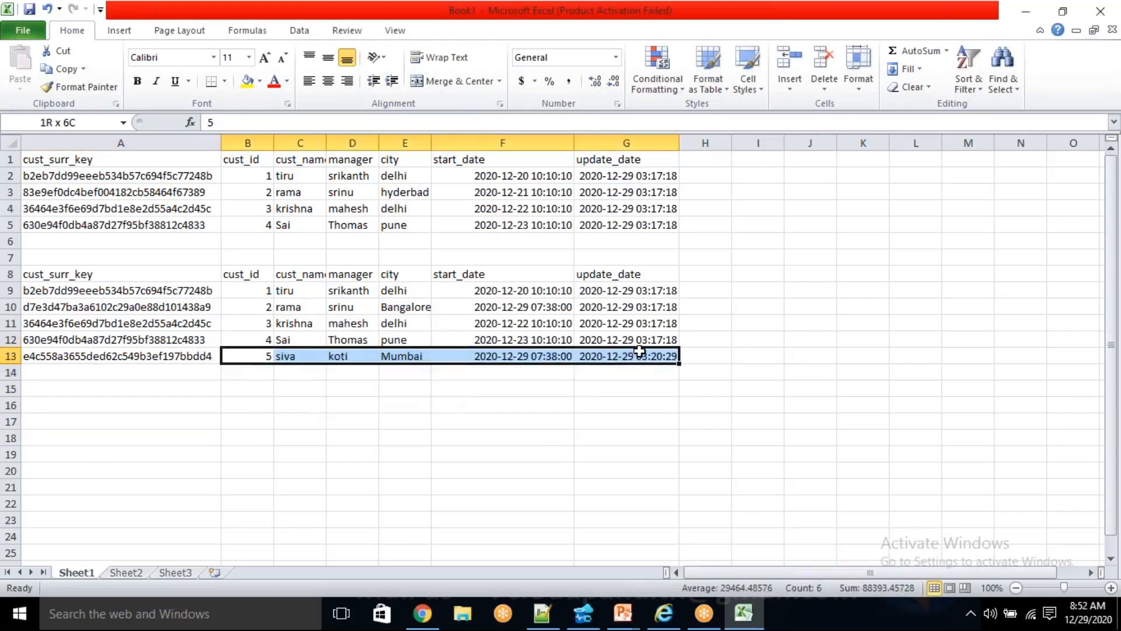
pyautogui.click(604, 404)
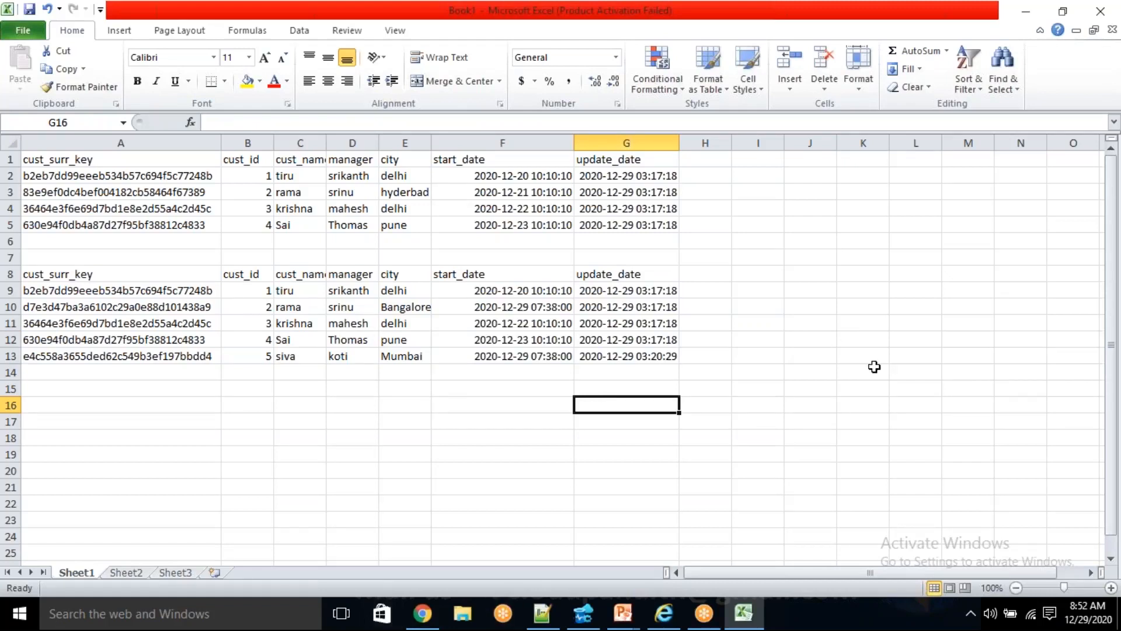
# - Switch back to the PL_SCD1 pipeline in Azure Data Factory
pyautogui.click(1096, 99)
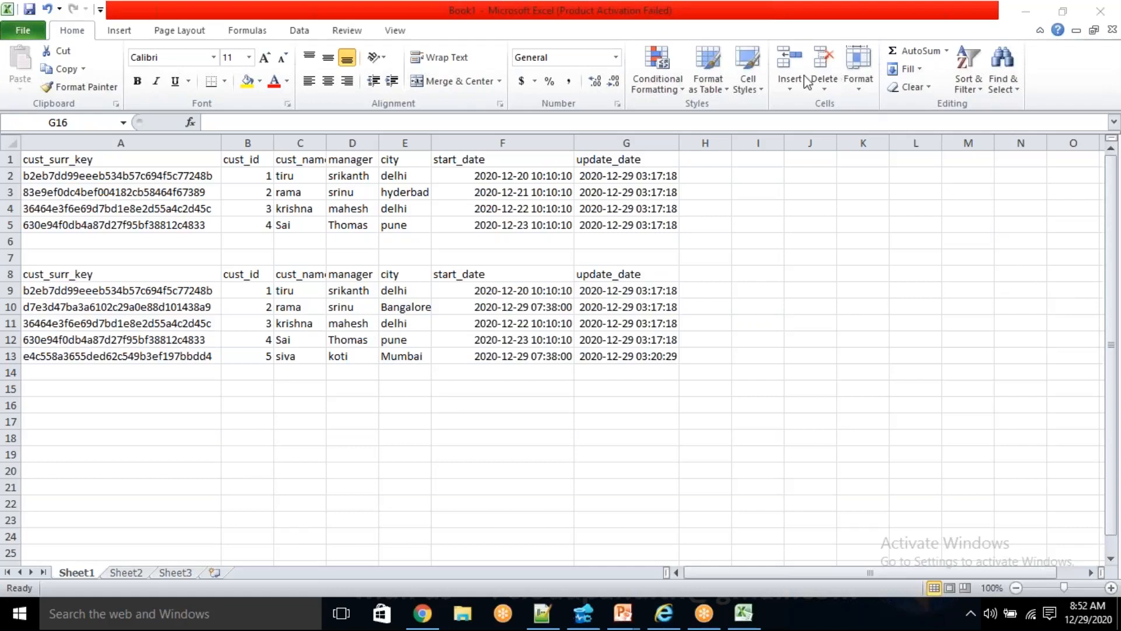
pyautogui.click(423, 613)
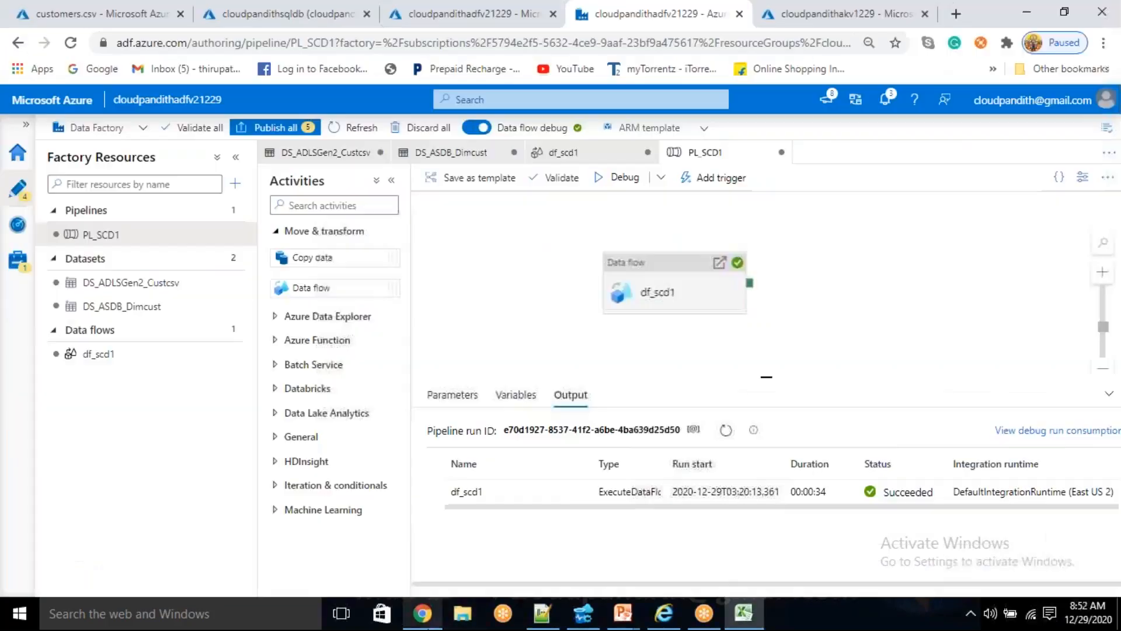
# - Open the df_scd1 data flow
pyautogui.click(130, 369)
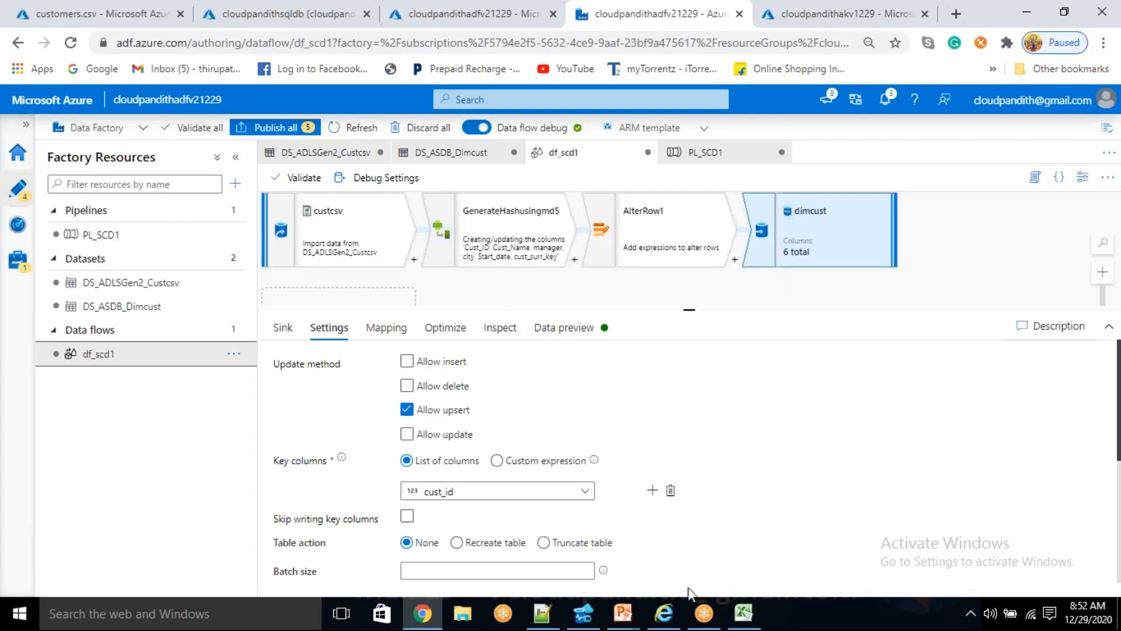
pyautogui.click(582, 613)
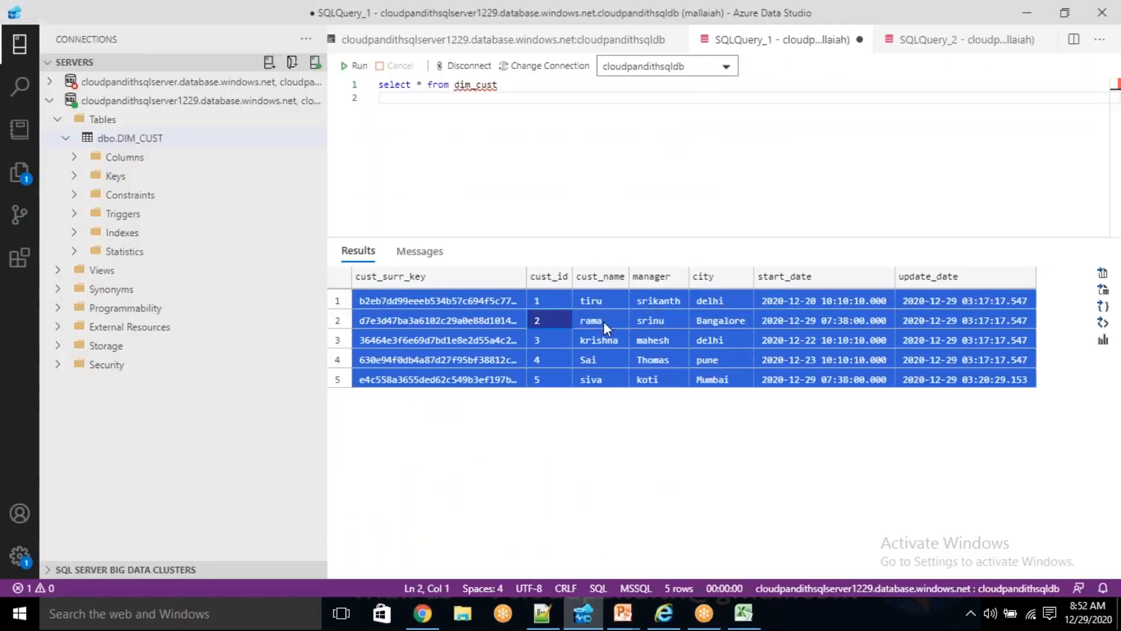
pyautogui.click(539, 103)
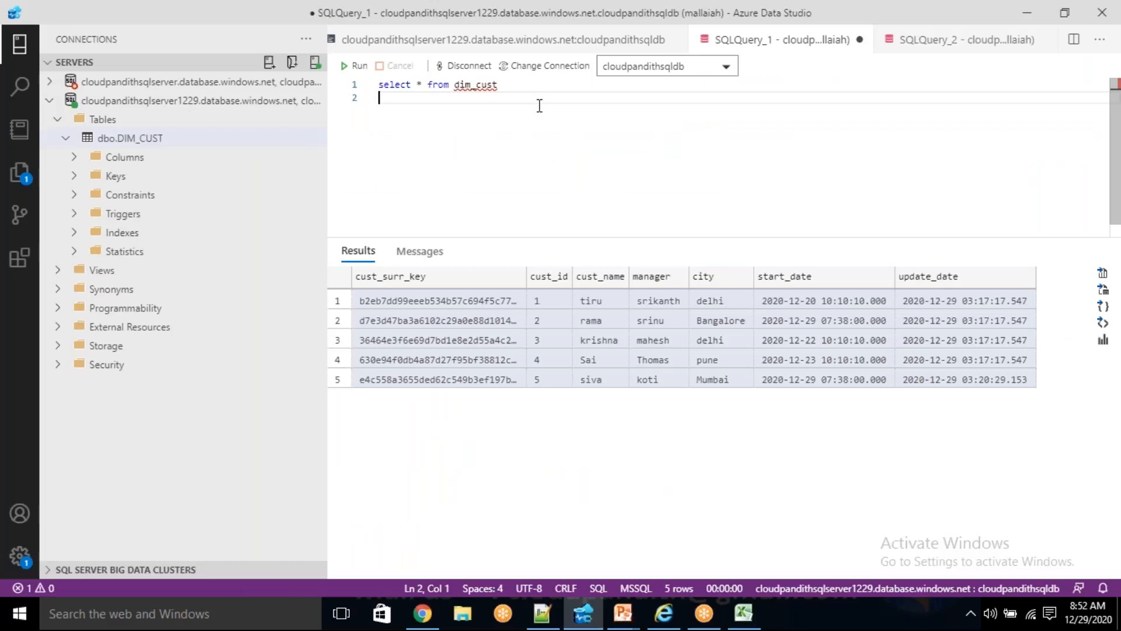
pyautogui.write('truncate ta')
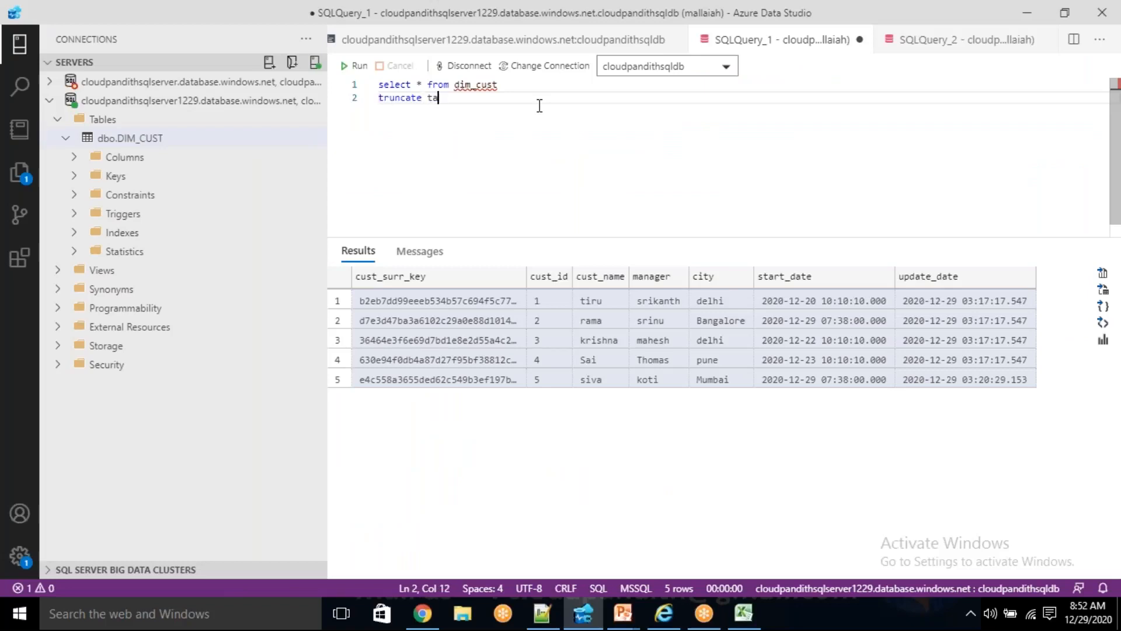
pyautogui.write('ble dim_')
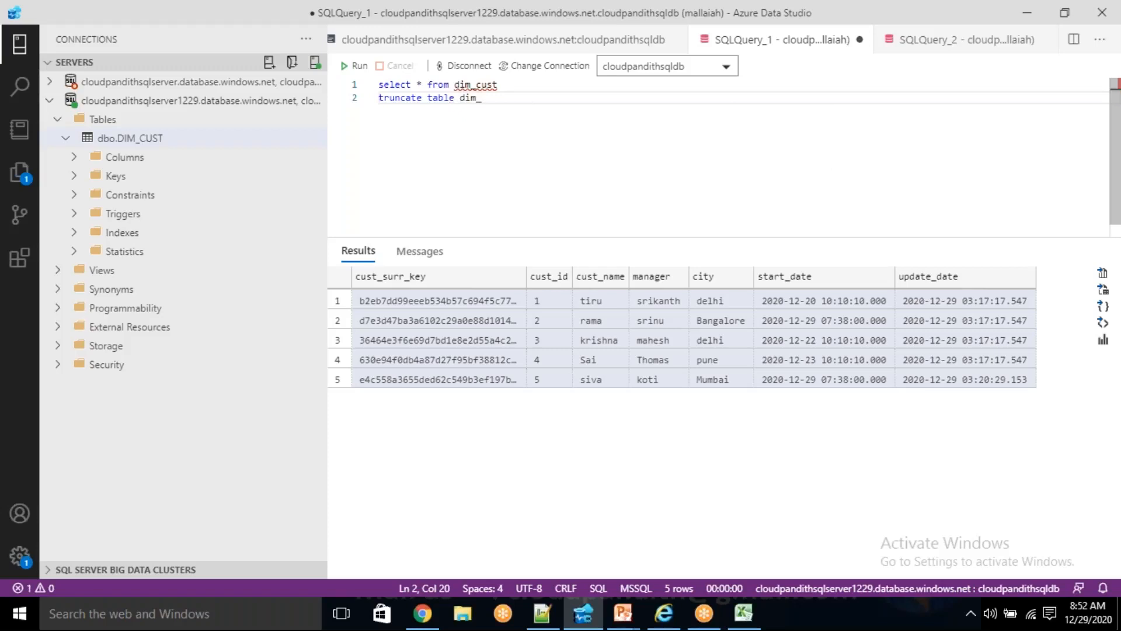
pyautogui.hotkey('ctrl', 'z')
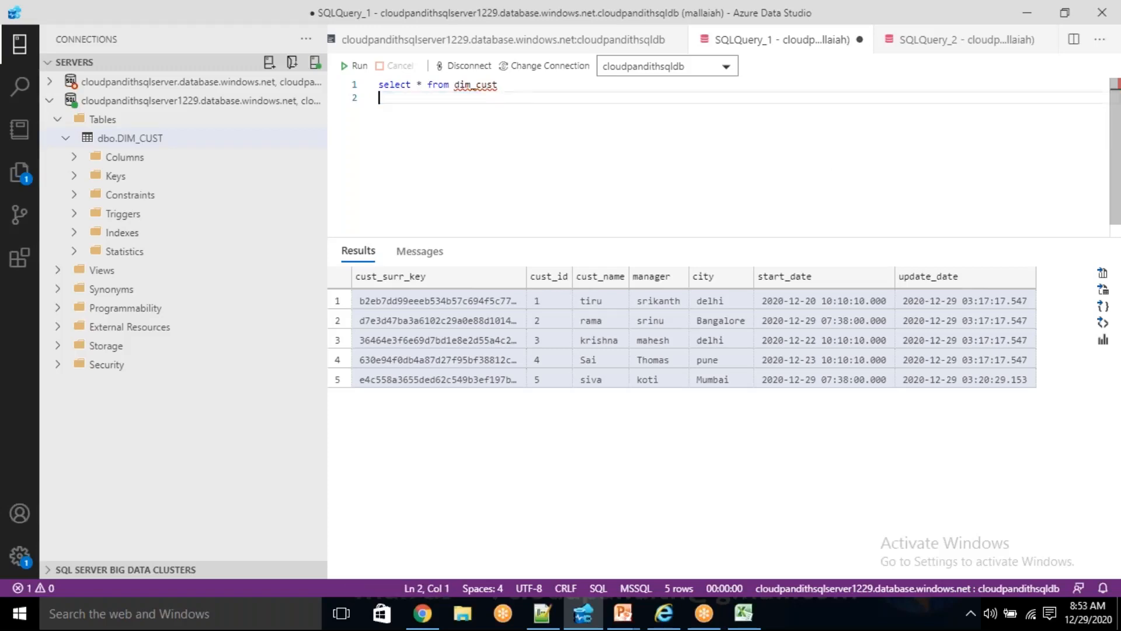
# - Copy the CREATE TABLE DIM_CUST statement from Notepad++ and switch back to the query in Azure Data Studio
pyautogui.click(542, 612)
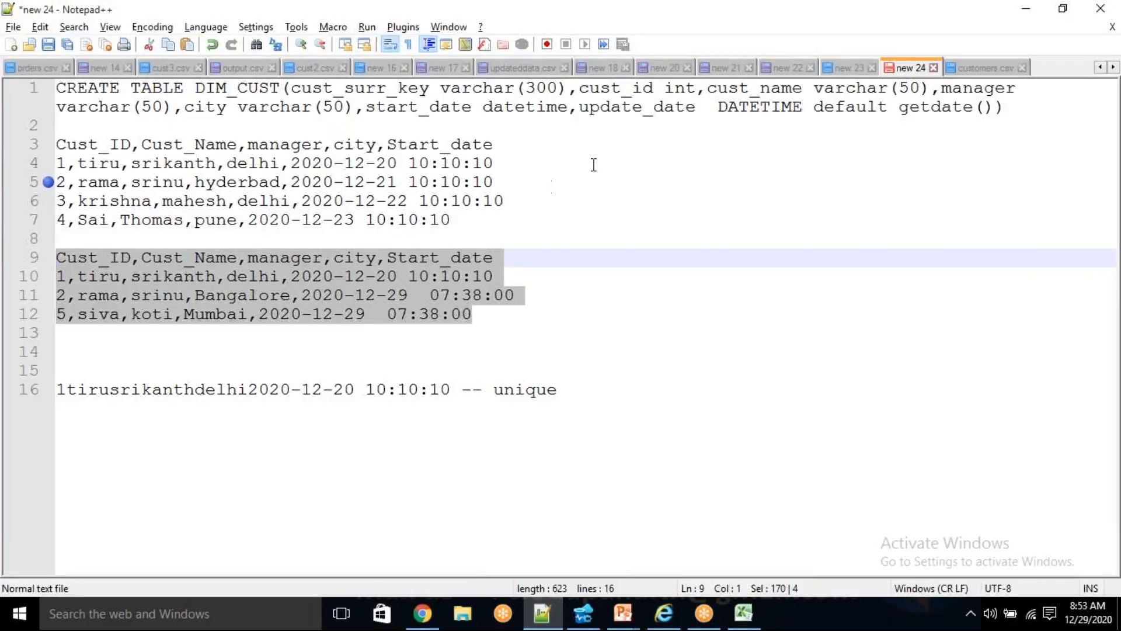
pyautogui.moveTo(1044, 104); pyautogui.dragTo(57, 87)
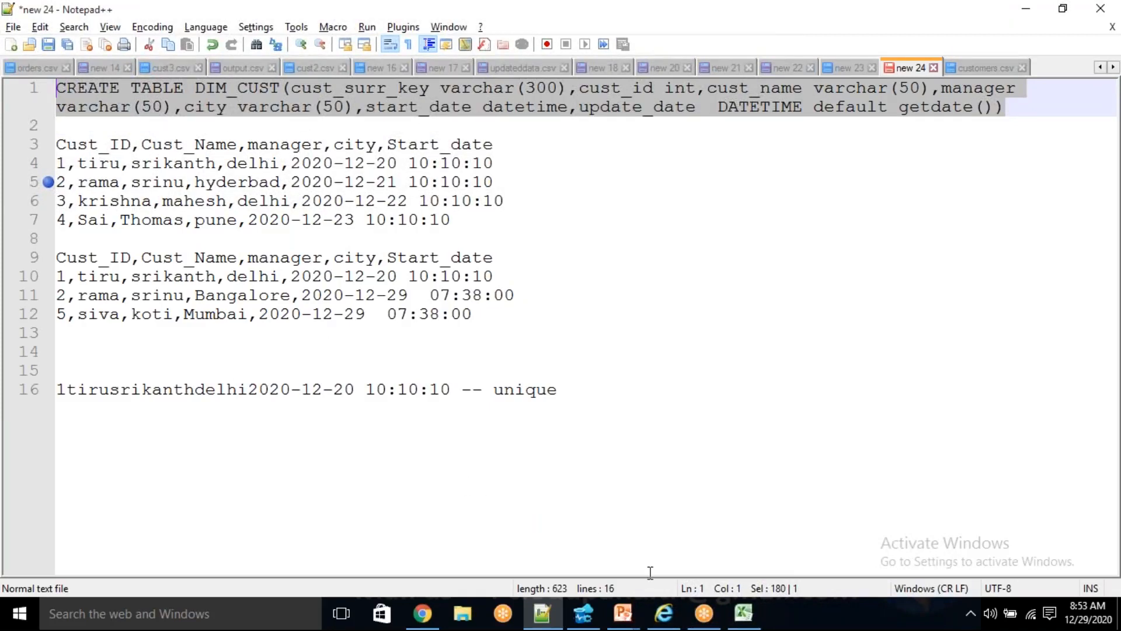
pyautogui.click(583, 613)
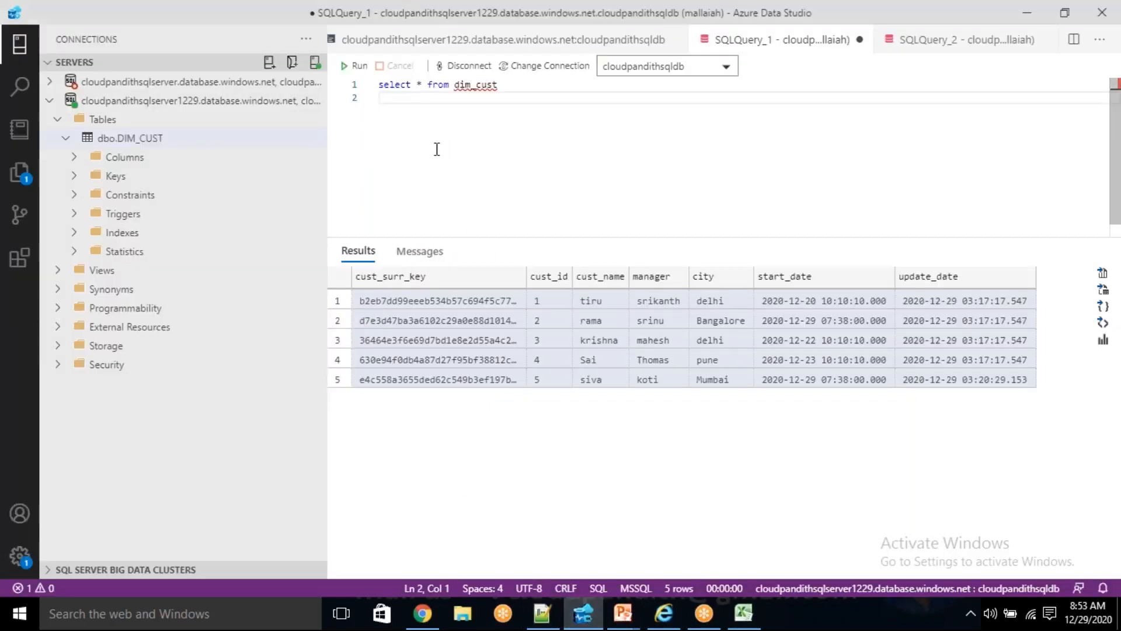
pyautogui.press('Return')
pyautogui.hotkey('ctrl', 'v')
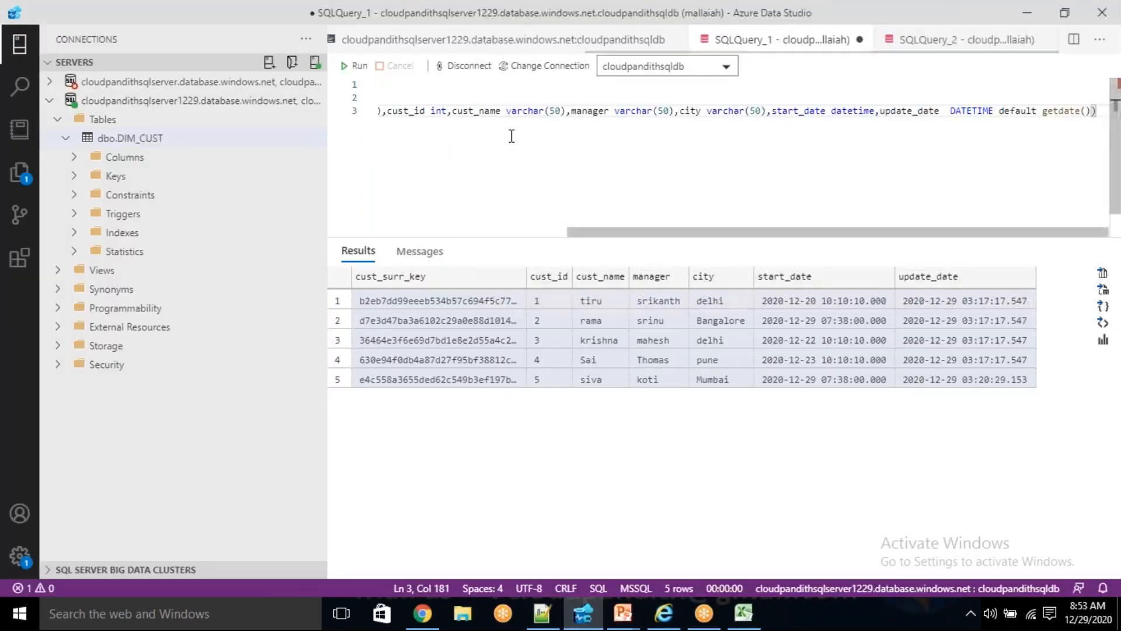
pyautogui.press('Home')
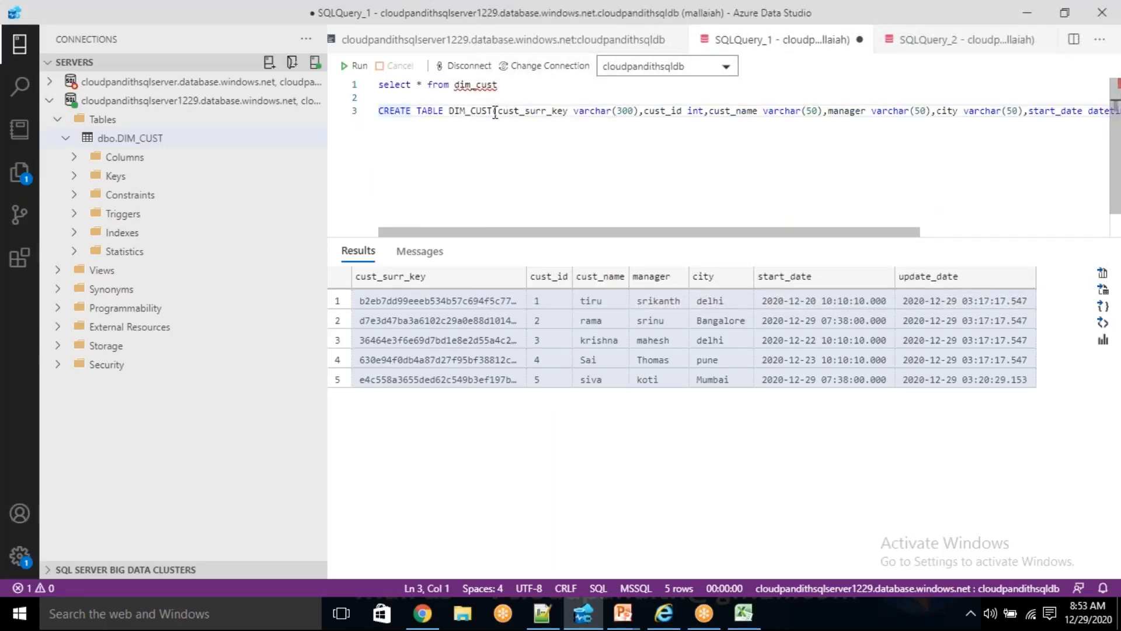
pyautogui.click(494, 111)
pyautogui.press('End')
pyautogui.hotkey('shift', 'Home')
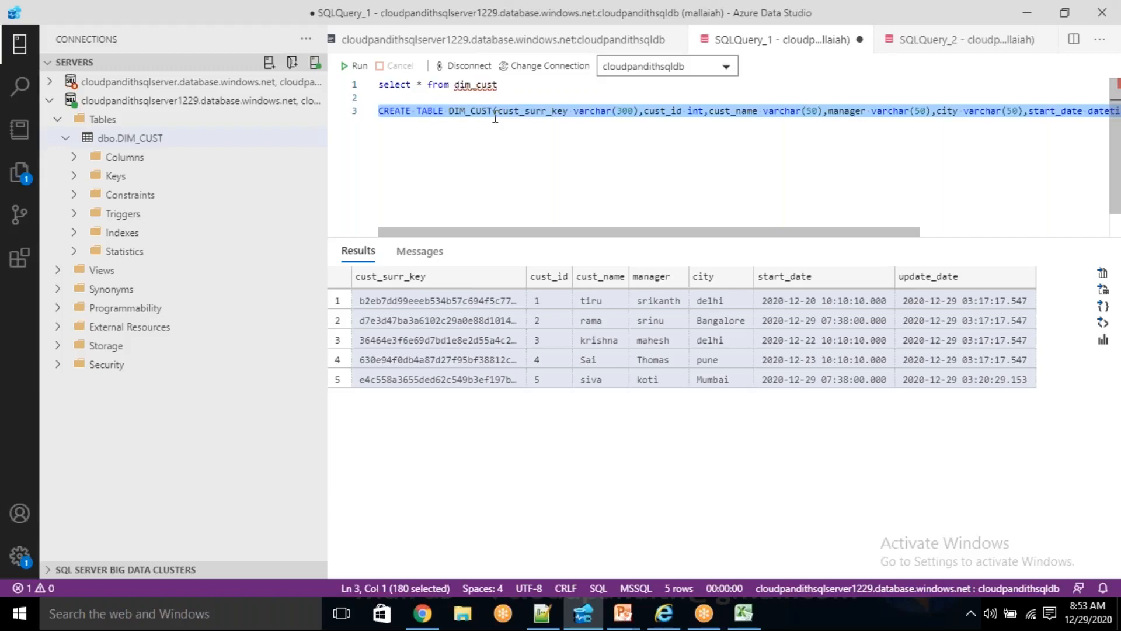
pyautogui.press('BackSpace')
pyautogui.press('BackSpace')
pyautogui.press('BackSpace')
pyautogui.press('BackSpace')
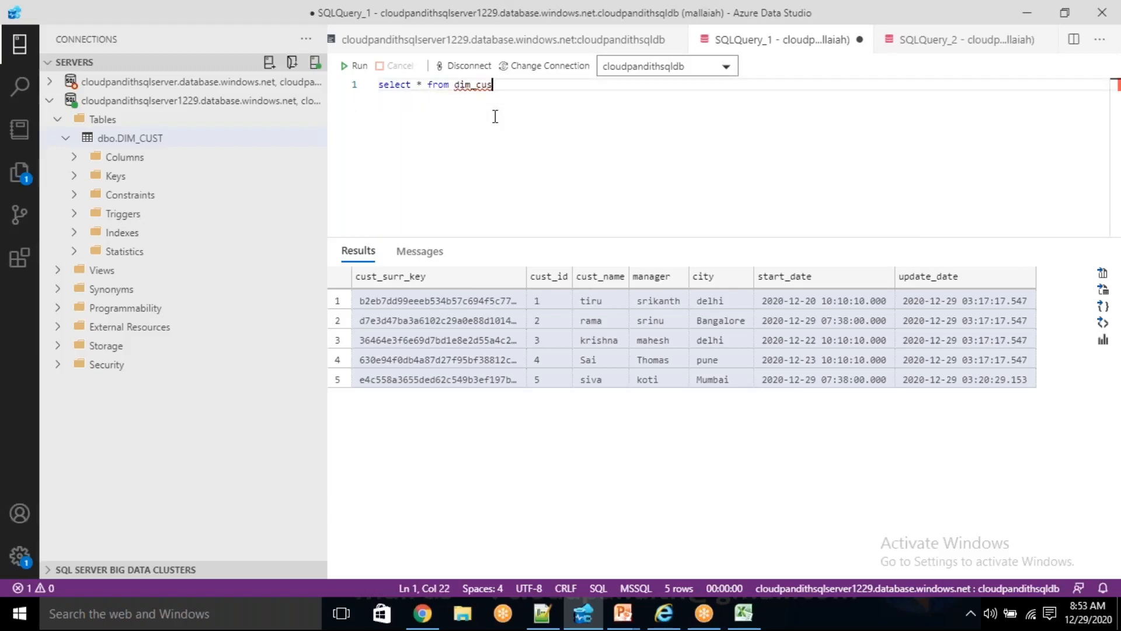
# - Add "drop table dim_cust" below the existing select query and run only that statement
pyautogui.press('Return')
pyautogui.press('Return')
pyautogui.write('drop table di')
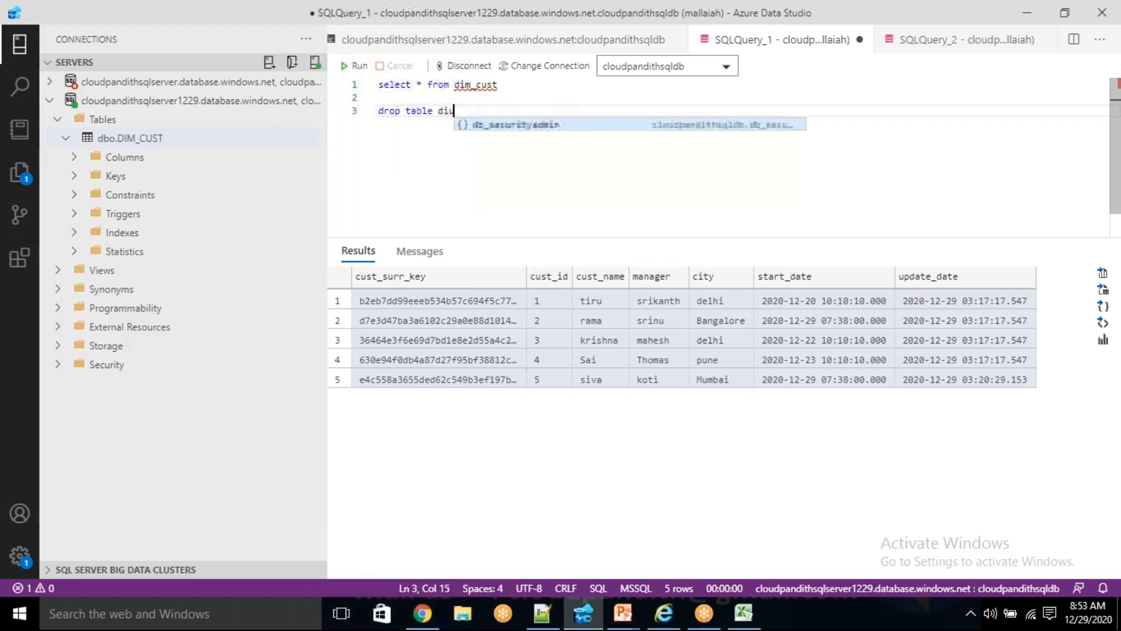
pyautogui.write('m_cust')
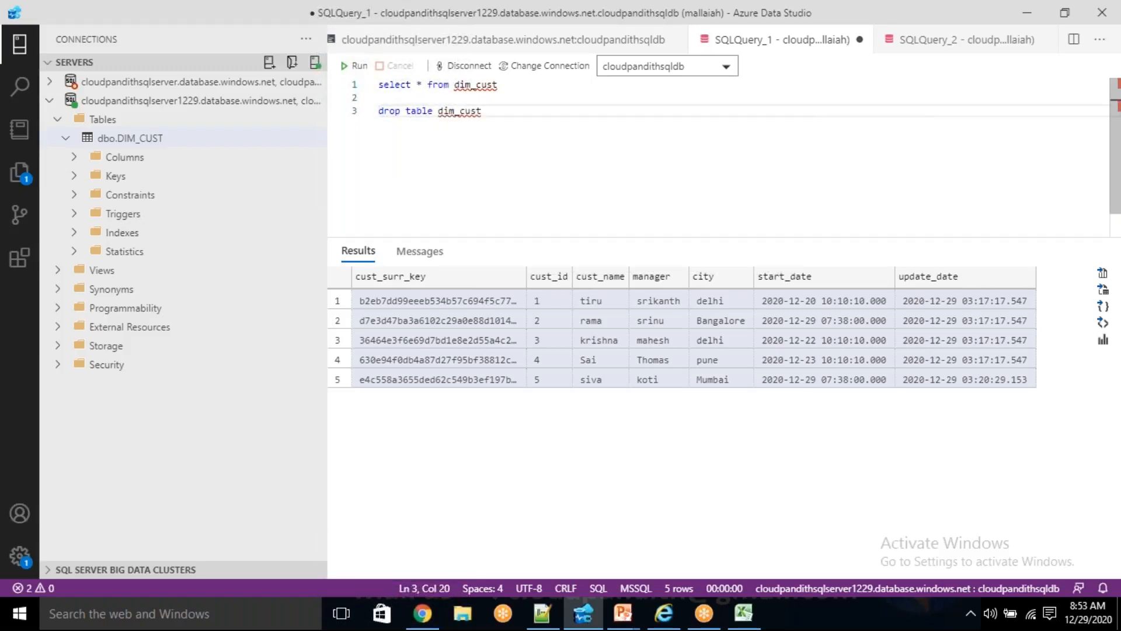
pyautogui.hotkey('shift', 'Home')
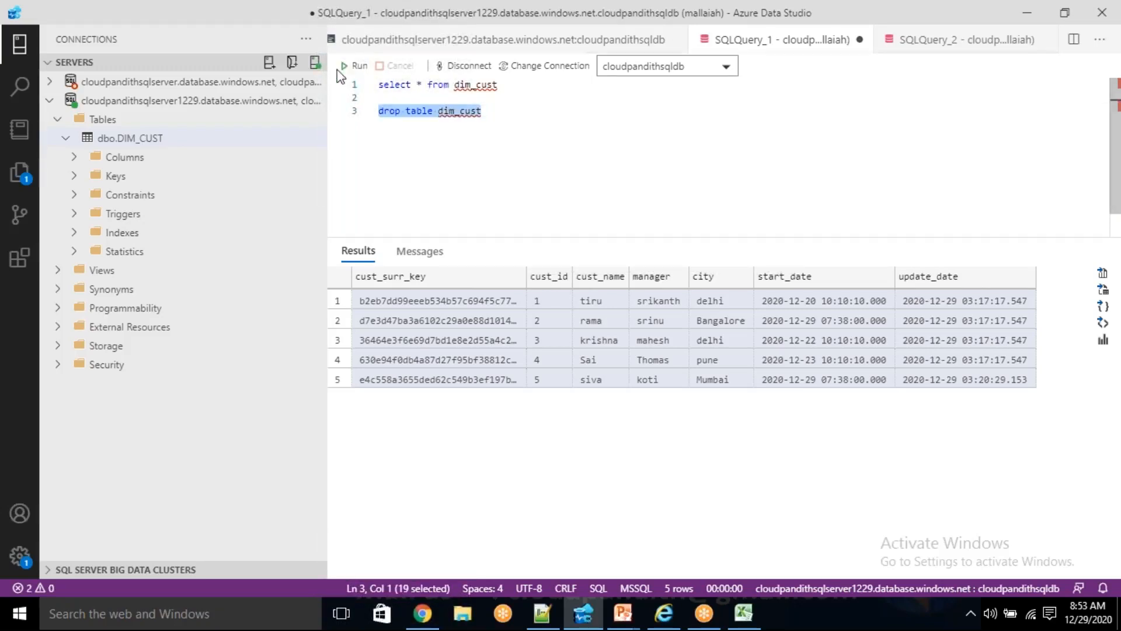
pyautogui.click(356, 66)
# - Add the line "select 8 from dim_cust" below the drop statement and select it
pyautogui.click(505, 111)
pyautogui.press('Return')
pyautogui.press('Return')
pyautogui.write('select 8 f')
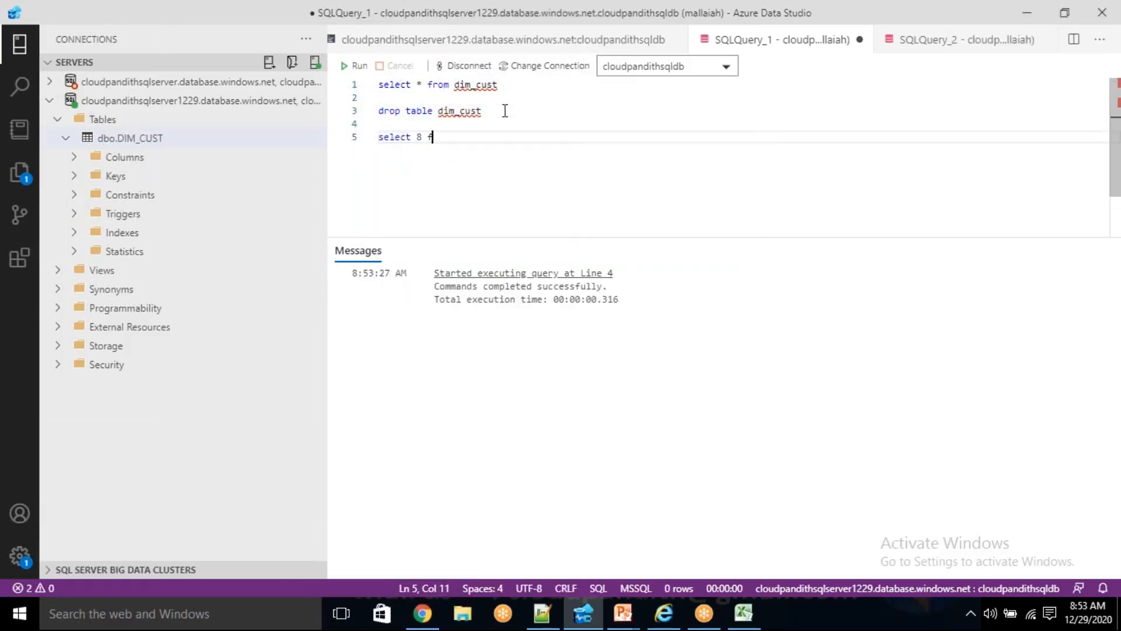
pyautogui.write('rom dim_cust')
pyautogui.hotkey('shift', 'Home')
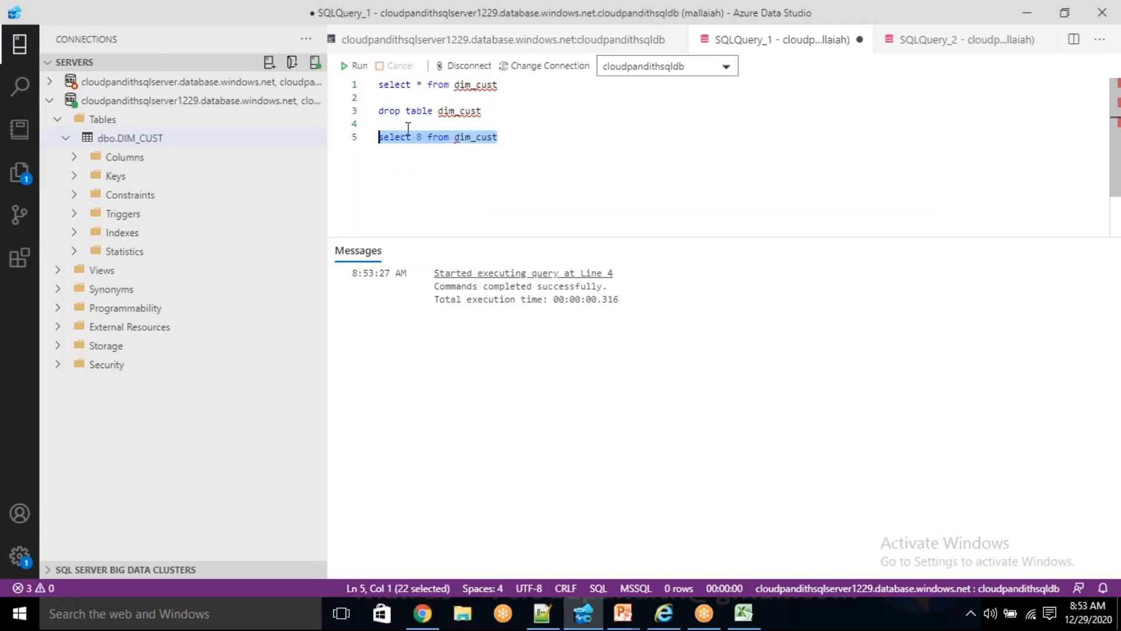
# - Correct the new query to "select * from dim_cust" and run it alone to check whether the table still exists
pyautogui.click(421, 125)
pyautogui.click(427, 136)
pyautogui.press('Left')
pyautogui.press('BackSpace')
pyautogui.write('*')
pyautogui.press('End')
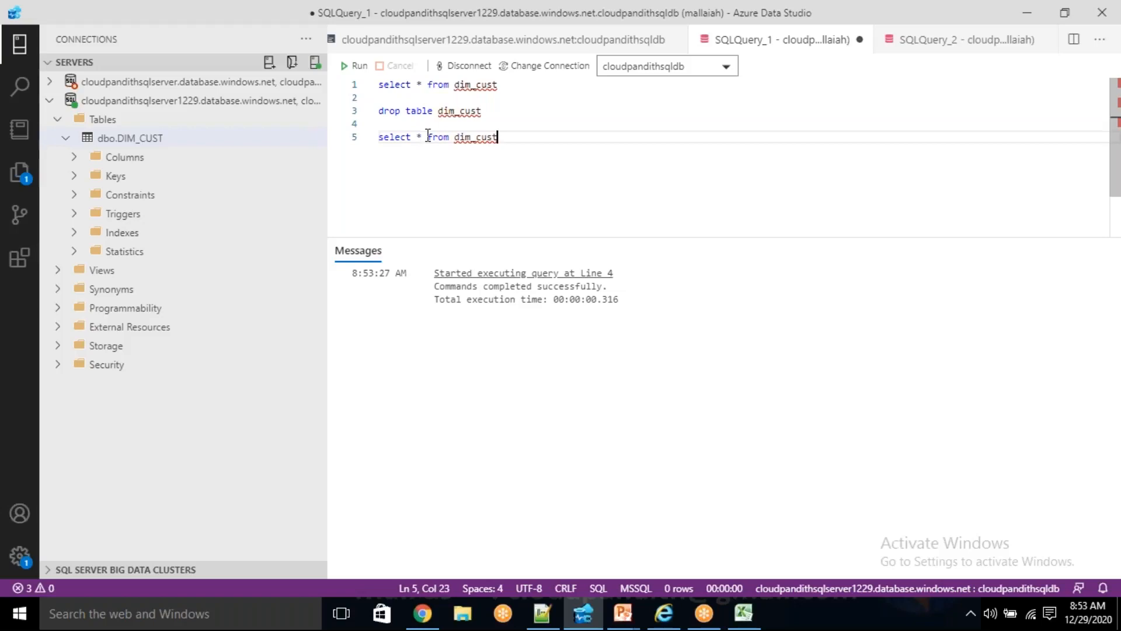
pyautogui.hotkey('shift', 'Home')
pyautogui.click(356, 65)
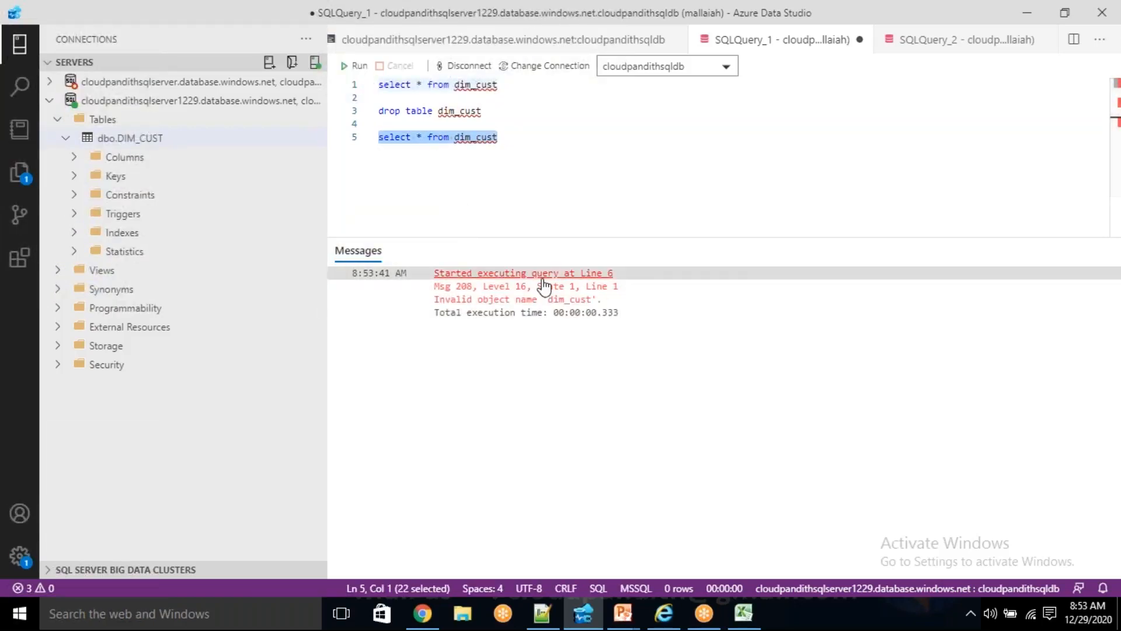
# - Replace all statements in the query with the copied CREATE TABLE DIM_CUST statement
pyautogui.moveTo(530, 159); pyautogui.dragTo(370, 93)
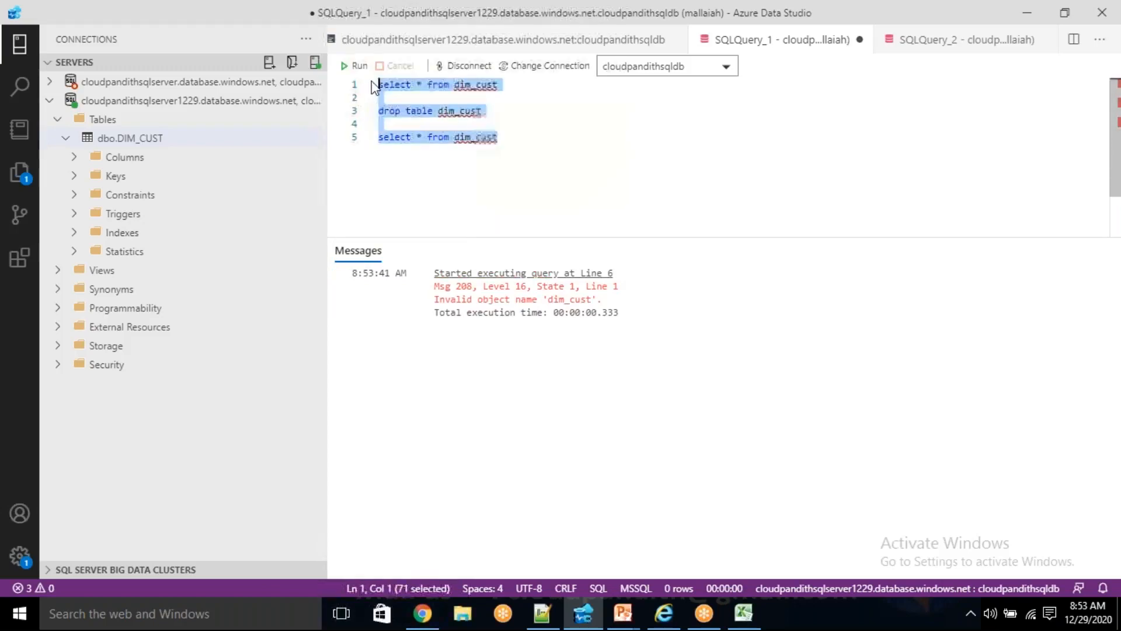
pyautogui.press('Delete')
pyautogui.hotkey('ctrl', 'v')
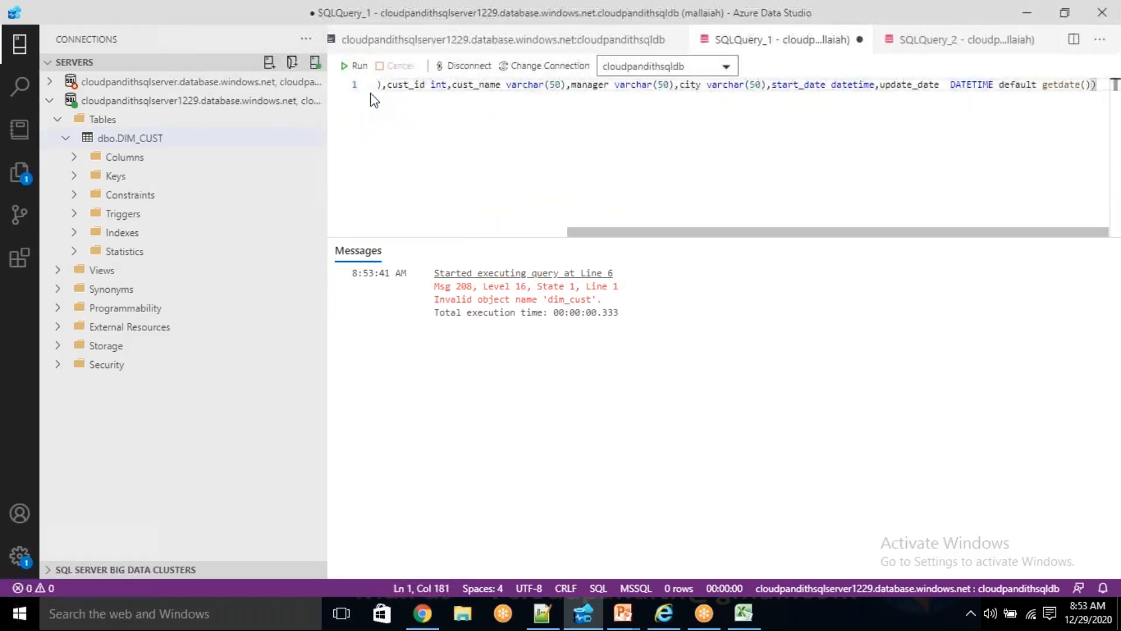
pyautogui.press('Home')
# - Set the cust_surr_key column's data type to bigint and run the CREATE TABLE statement
pyautogui.click(600, 84)
pyautogui.doubleClick(599, 84)
pyautogui.moveTo(638, 84); pyautogui.dragTo(573, 89)
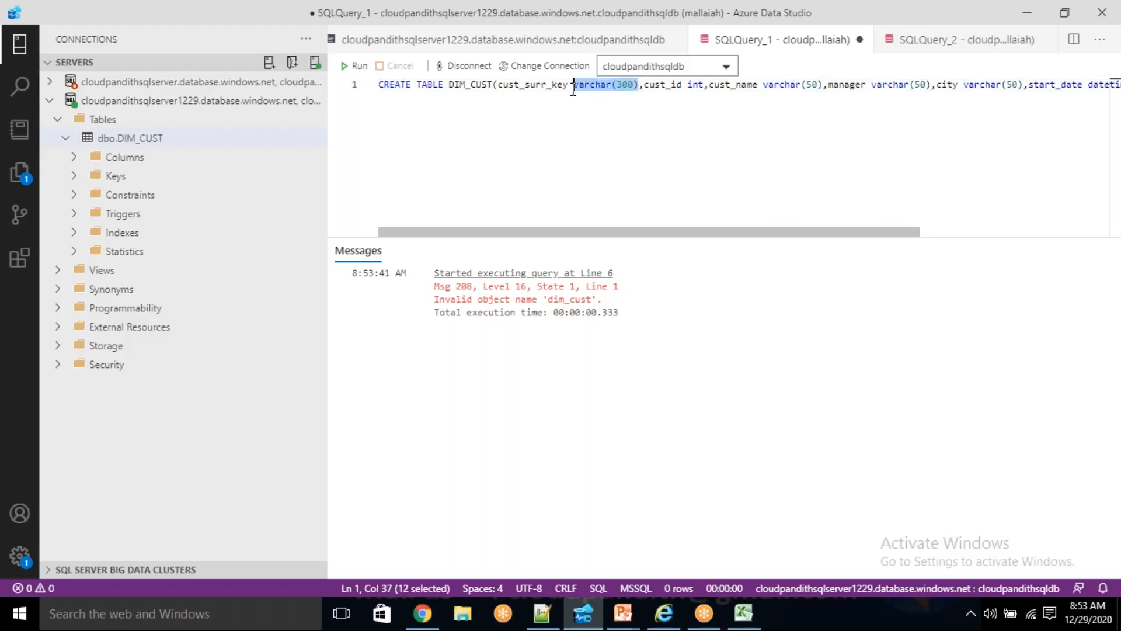
pyautogui.write('bigint')
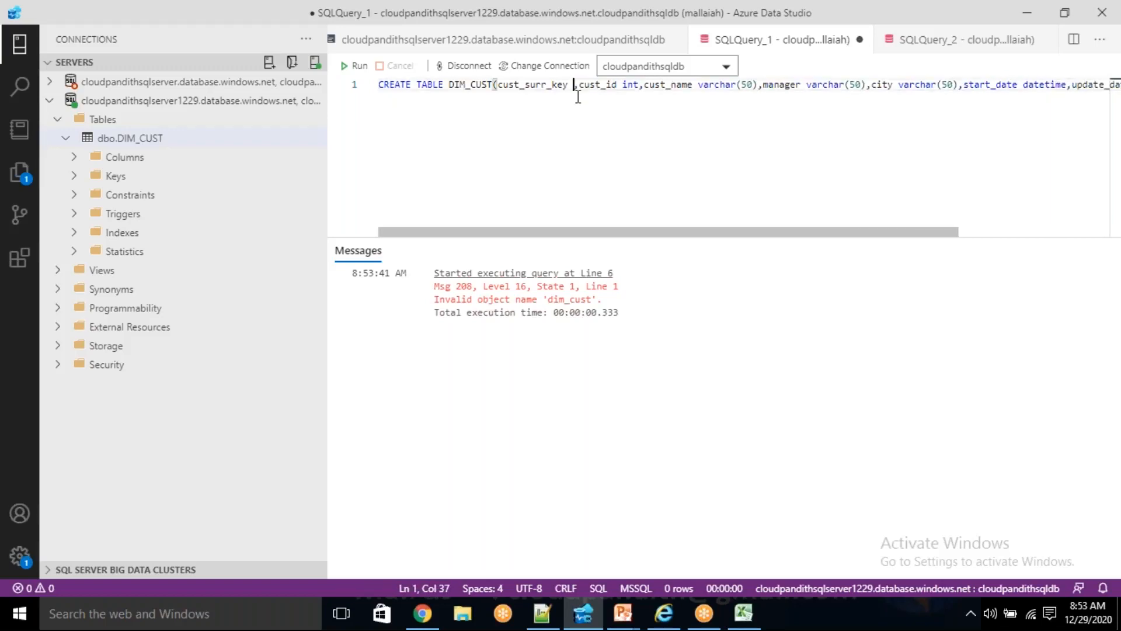
pyautogui.press('End')
pyautogui.hotkey('shift', 'Home')
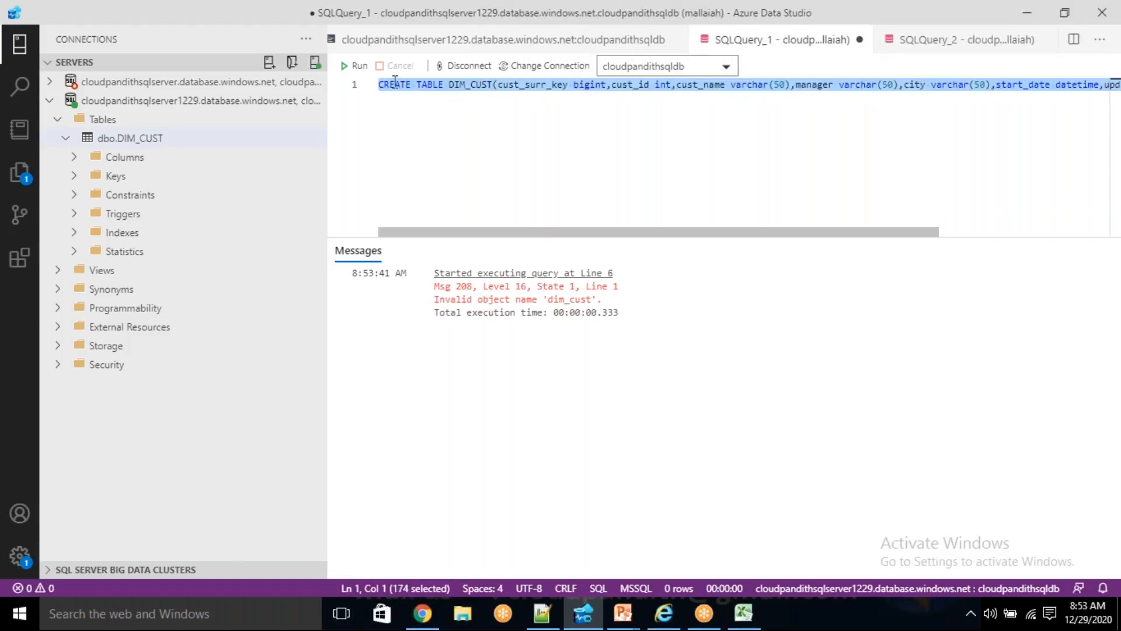
pyautogui.click(357, 66)
pyautogui.click(520, 167)
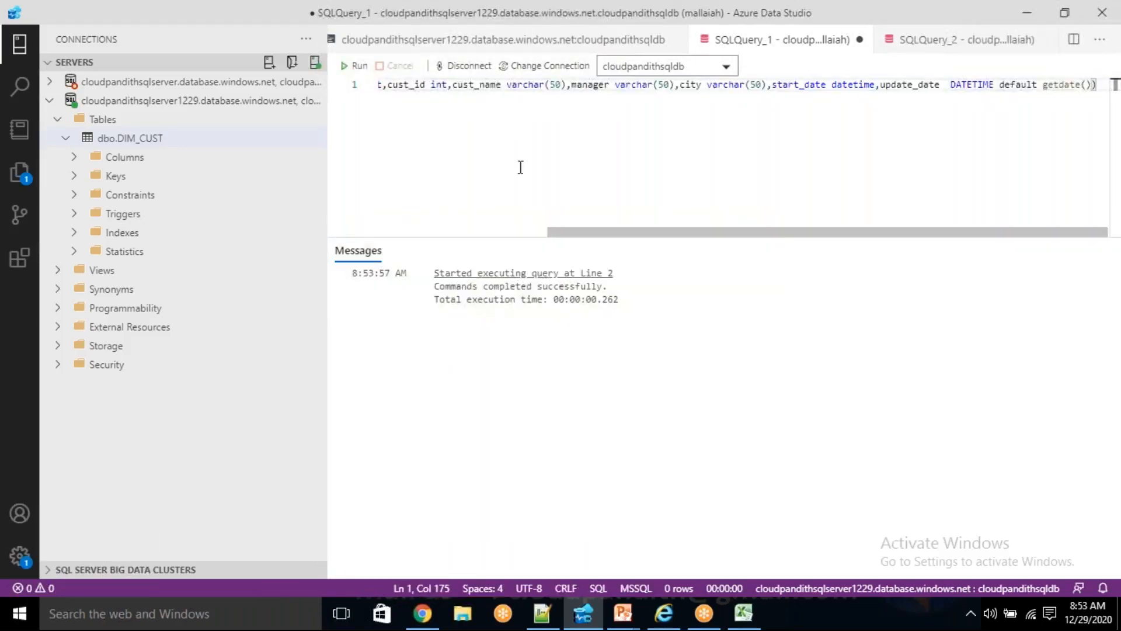
# - Switch to Azure Data Factory and clone the df_scd1 data flow
pyautogui.click(422, 613)
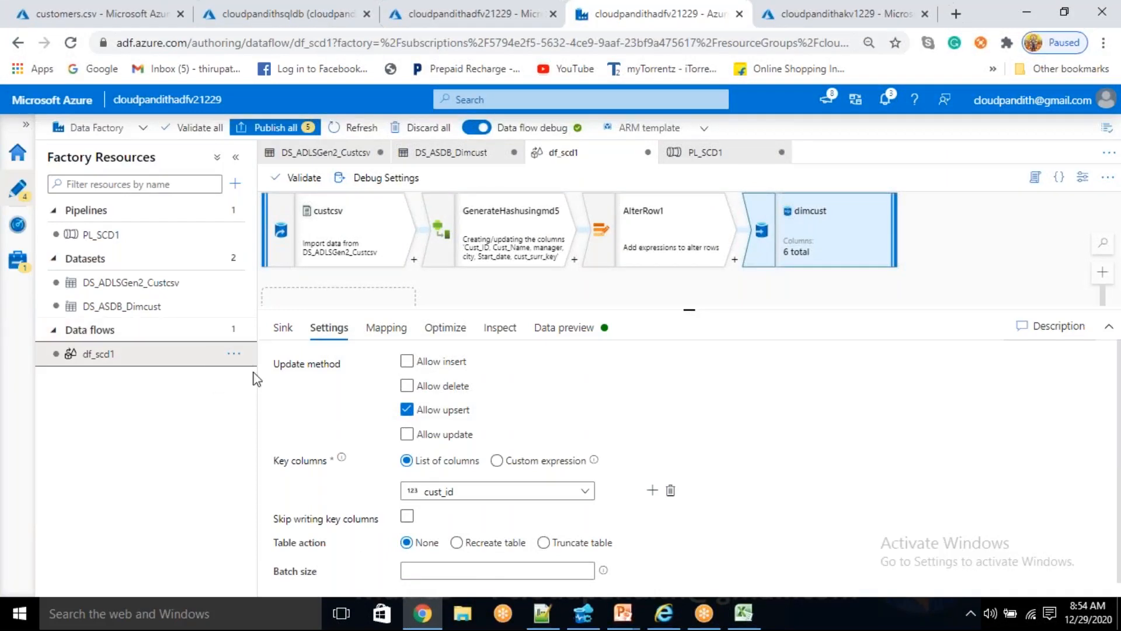
pyautogui.click(233, 353)
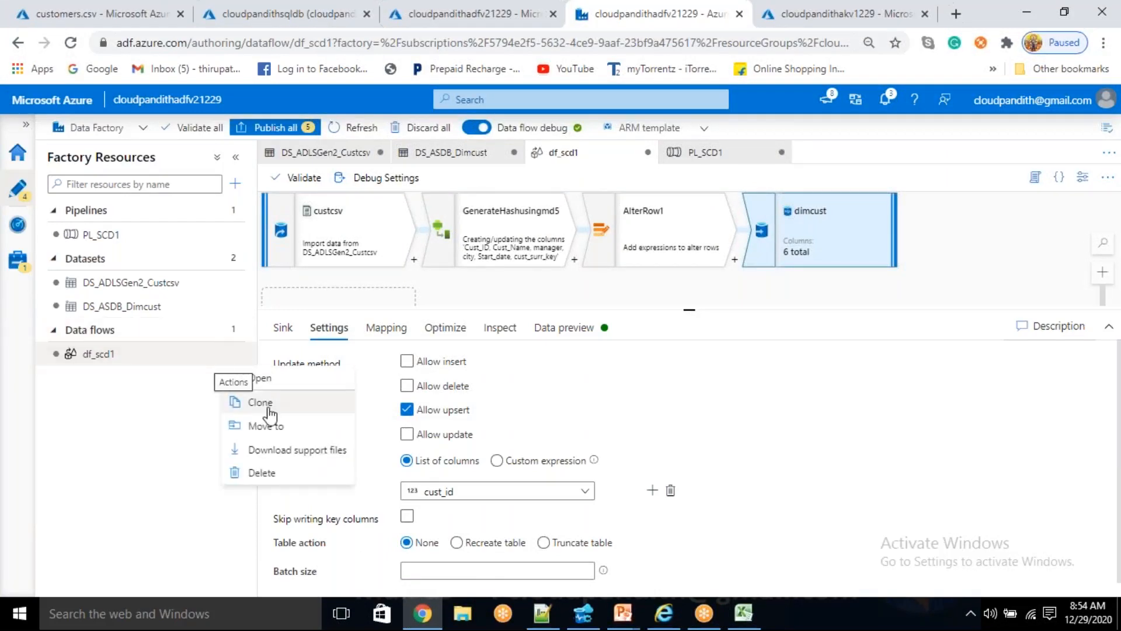
pyautogui.click(269, 409)
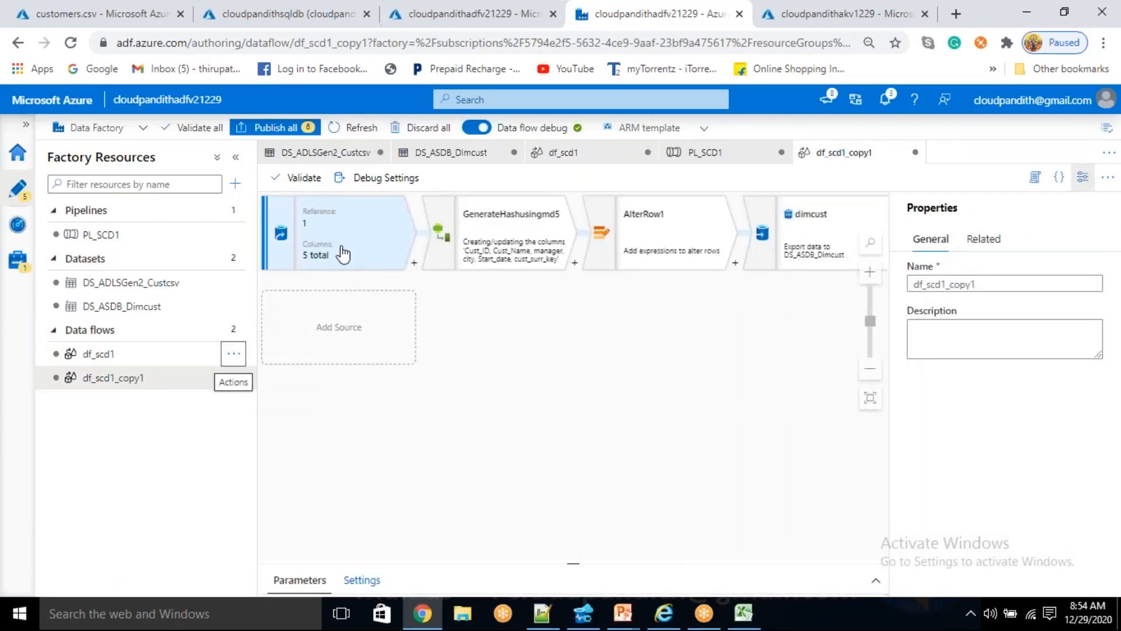
# - Copy the first customer data block, header plus four rows on lines 3 to 7, from Notepad++ and return to the browser
pyautogui.click(542, 613)
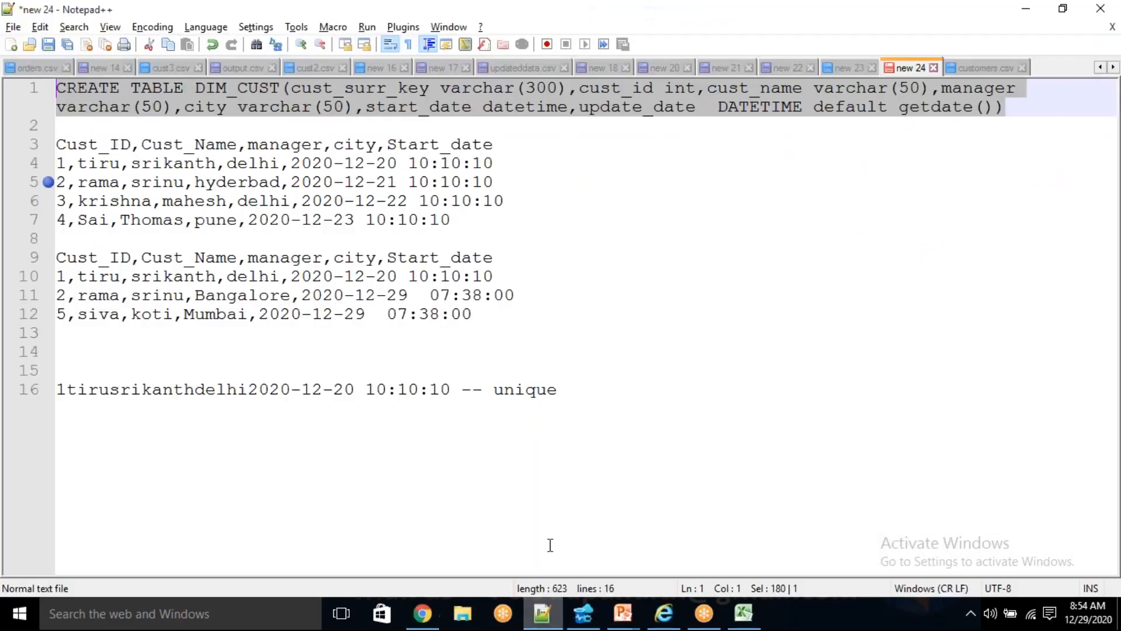
pyautogui.click(464, 220)
pyautogui.moveTo(465, 220); pyautogui.dragTo(57, 143)
pyautogui.hotkey('ctrl', 'c')
pyautogui.hotkey('alt', 'Tab')
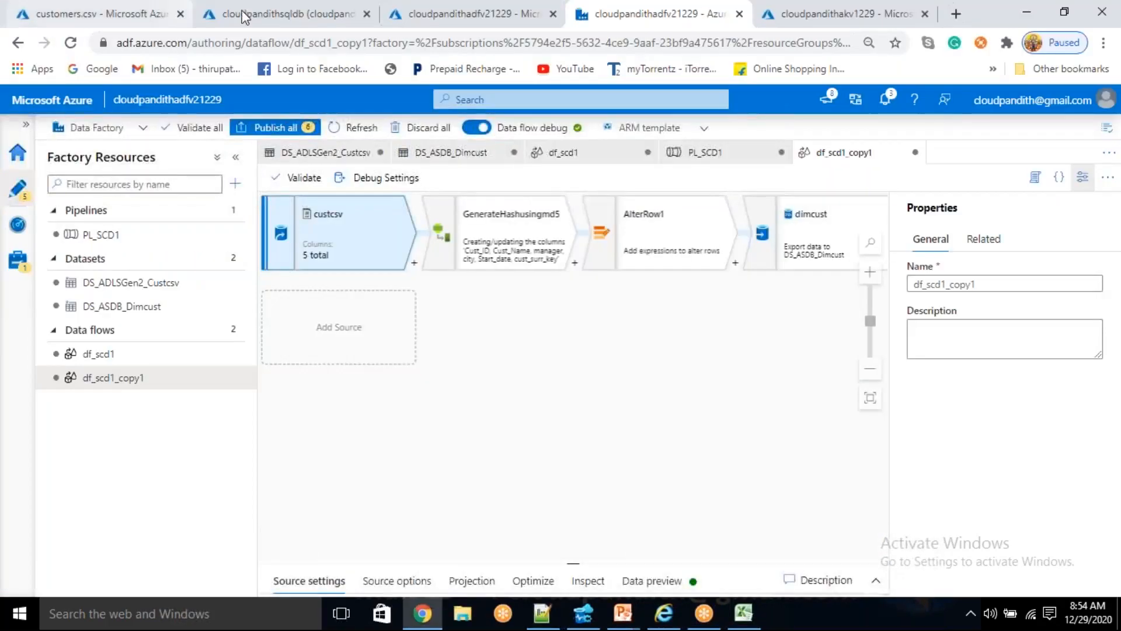
# - Replace the contents of customers.csv in the customer container with the copied four-customer data, save it and review the rows
pyautogui.click(138, 5)
pyautogui.moveTo(811, 342); pyautogui.dragTo(463, 280)
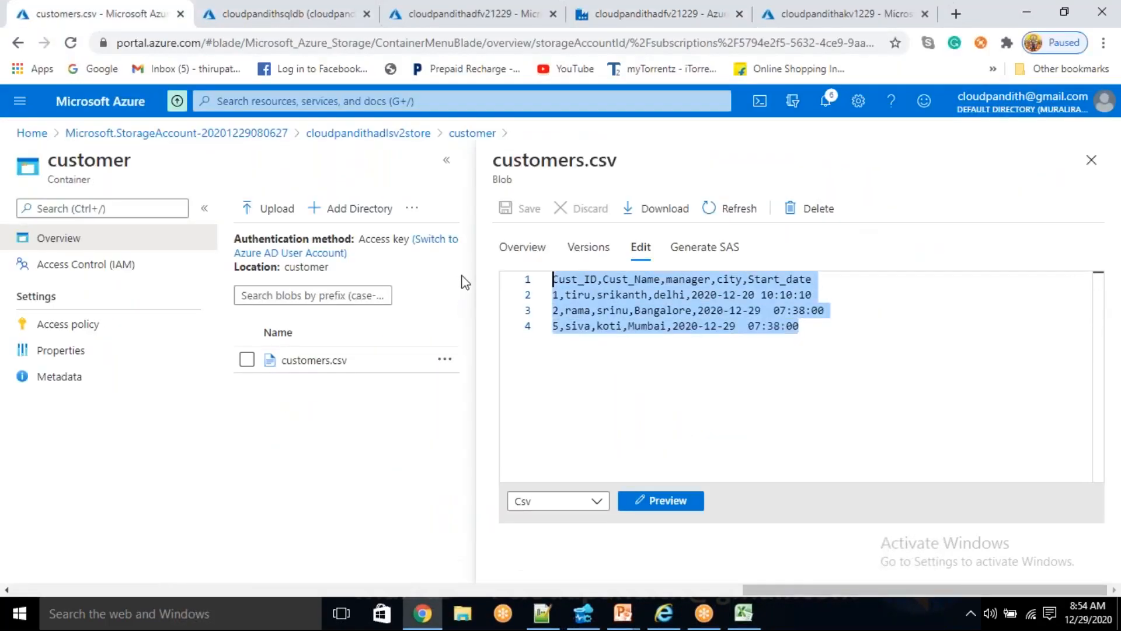
pyautogui.hotkey('ctrl', 'v')
pyautogui.click(523, 208)
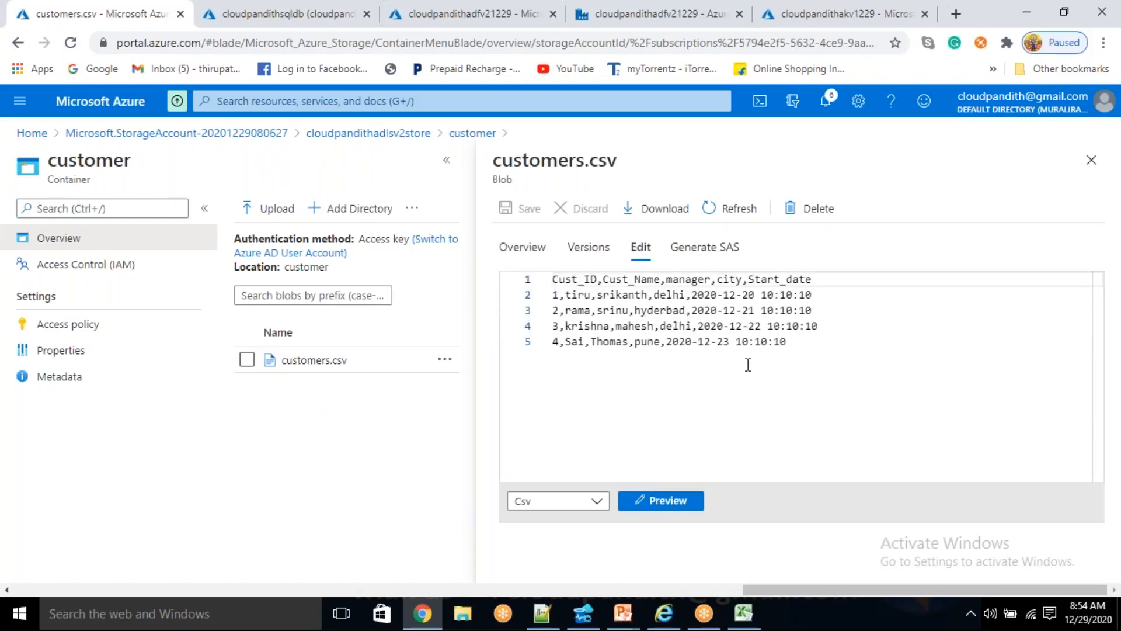
pyautogui.moveTo(809, 347); pyautogui.dragTo(470, 304)
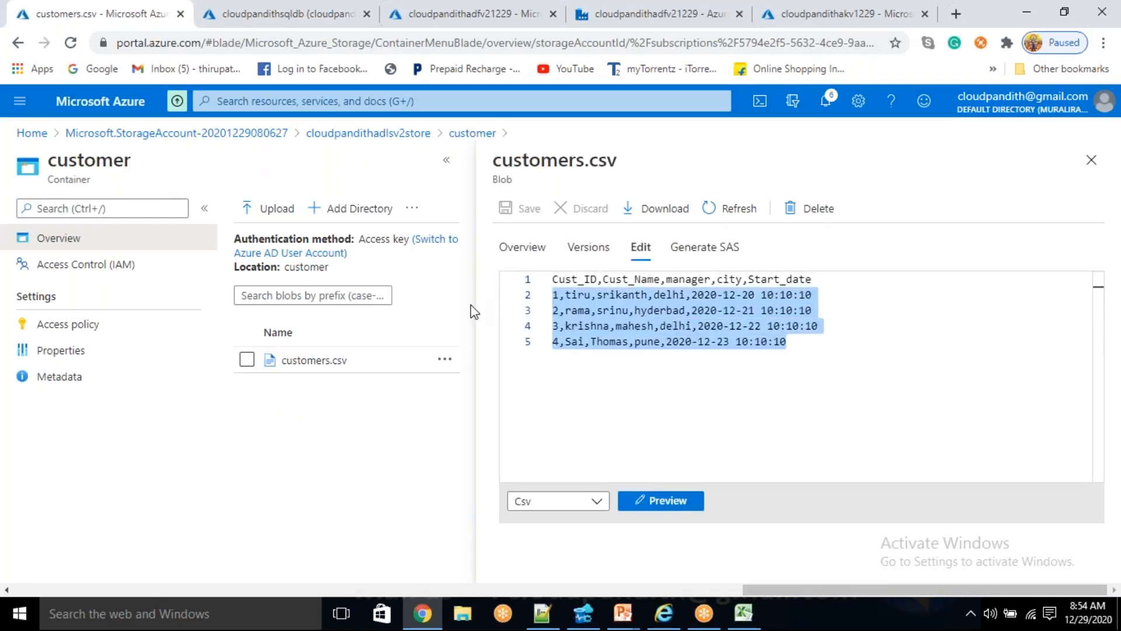
# - Switch to Azure Data Studio, replace the CREATE TABLE statement with "select * from dim_cust" and run the query
pyautogui.click(584, 613)
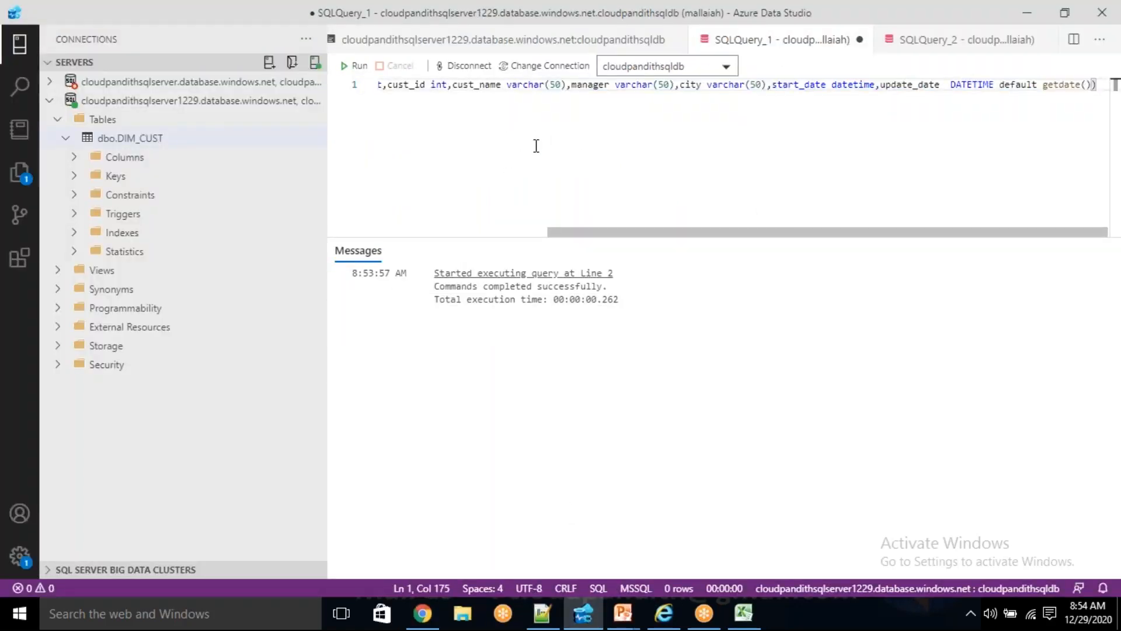
pyautogui.hotkey('ctrl', 'a')
pyautogui.press('BackSpace')
pyautogui.write('select * f')
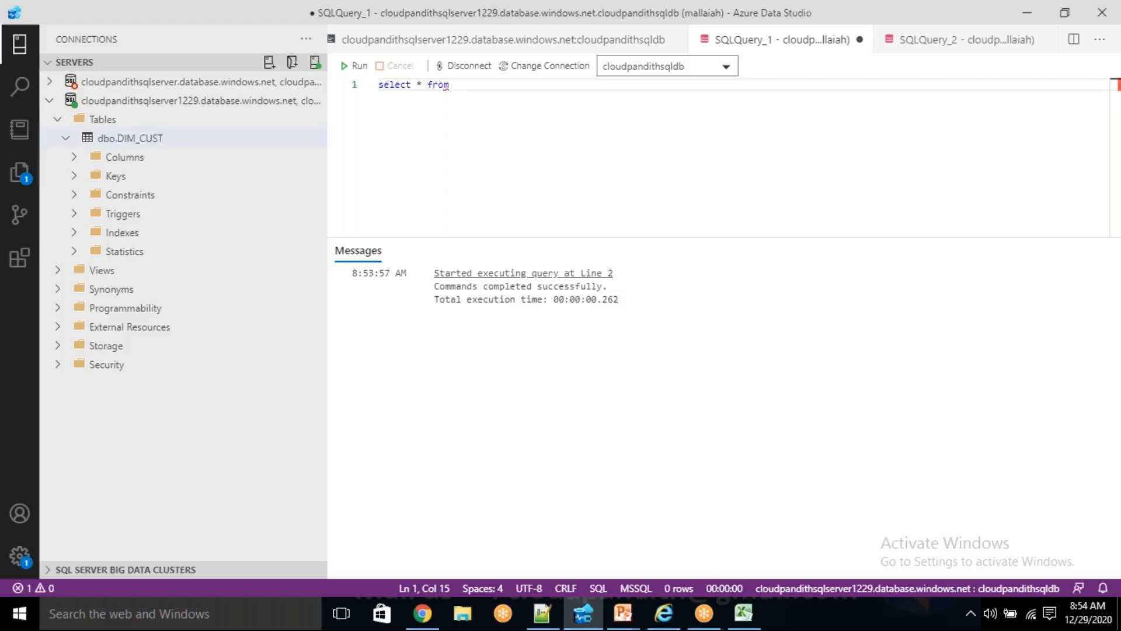
pyautogui.write('dim_cust')
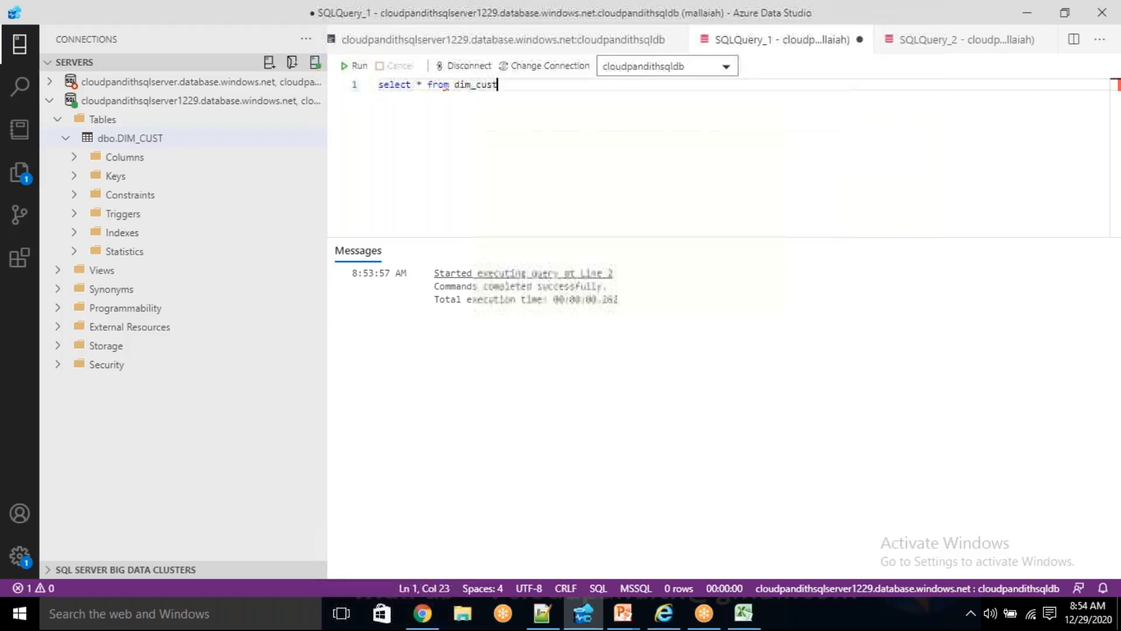
pyautogui.click(356, 65)
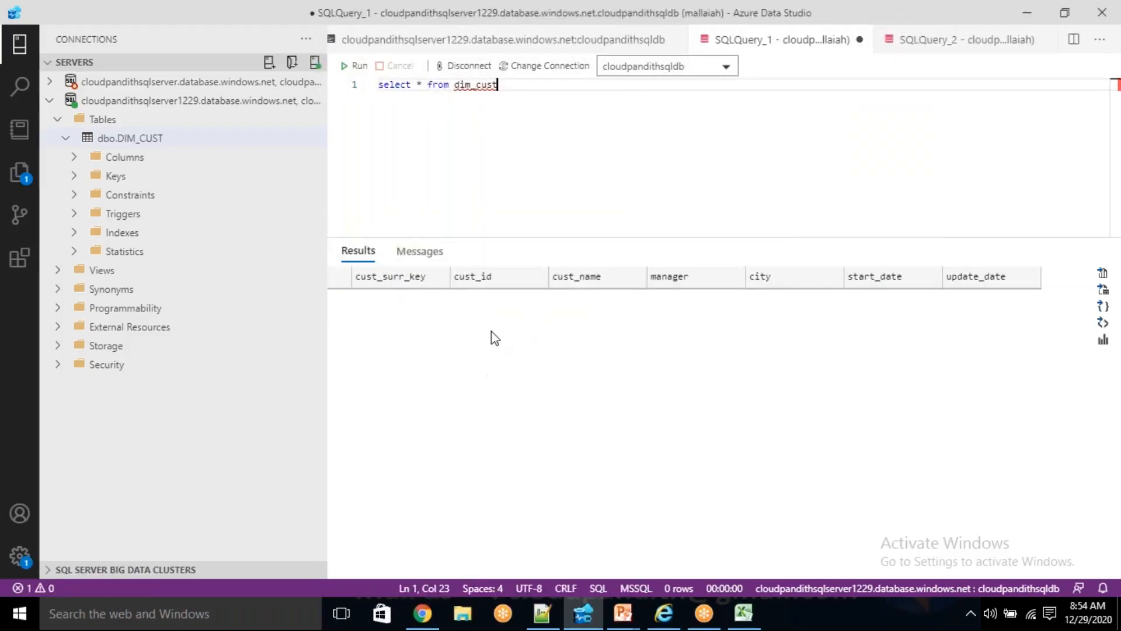
# - Return to Azure Data Factory in the browser and rename the cloned data flow as df_scd1_surrogatekey
pyautogui.hotkey('alt', 'Tab')
pyautogui.click(673, 357)
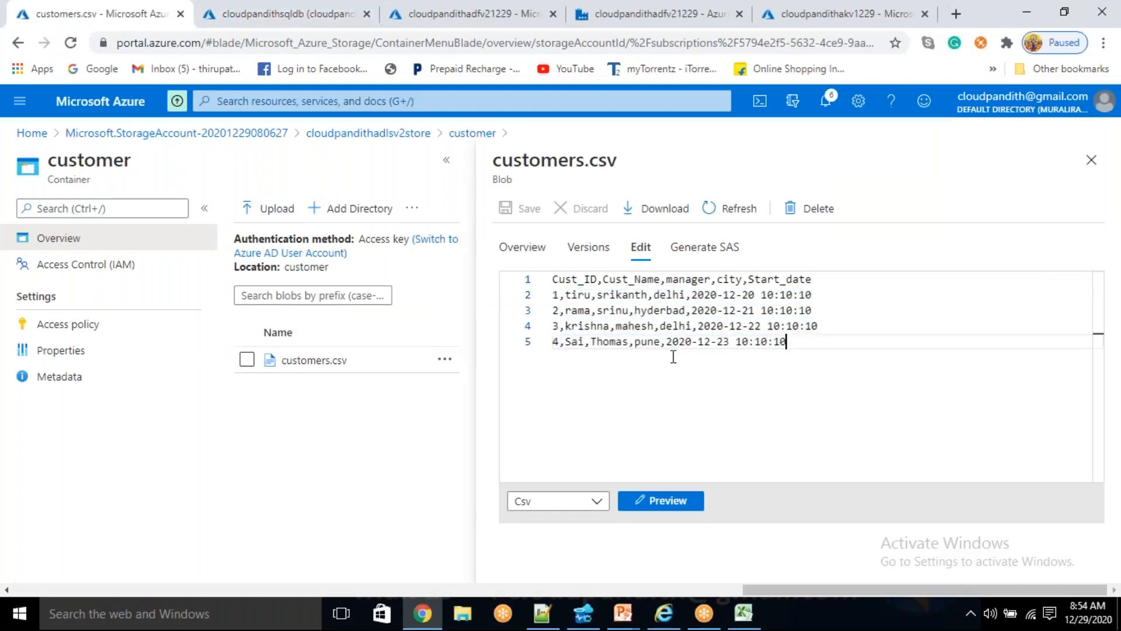
pyautogui.click(473, 13)
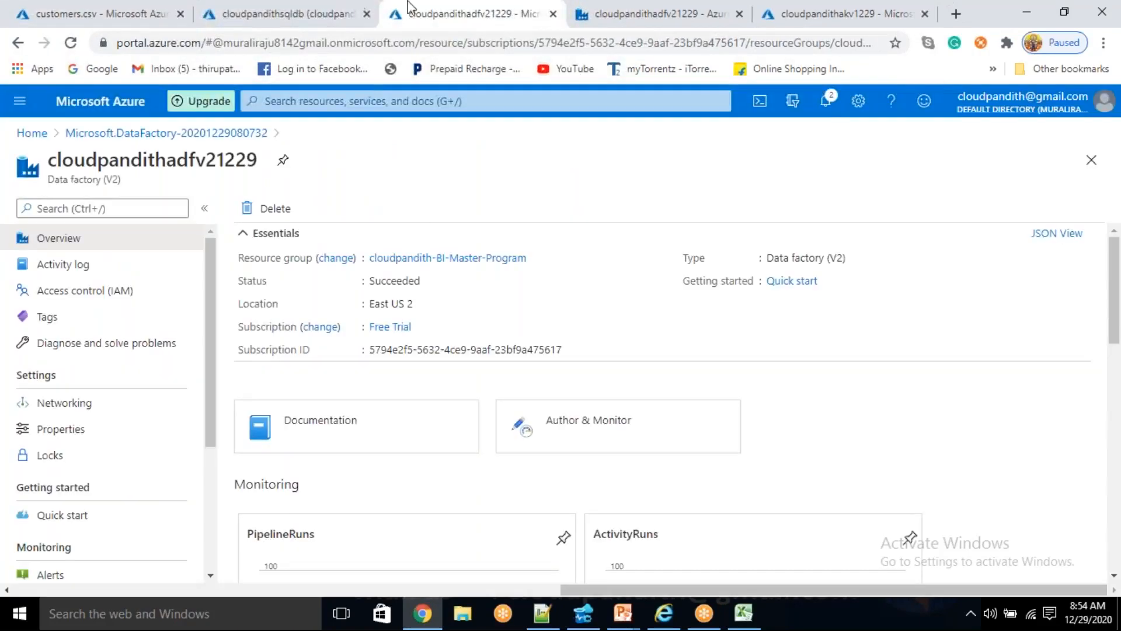
pyautogui.click(623, 11)
pyautogui.click(972, 283)
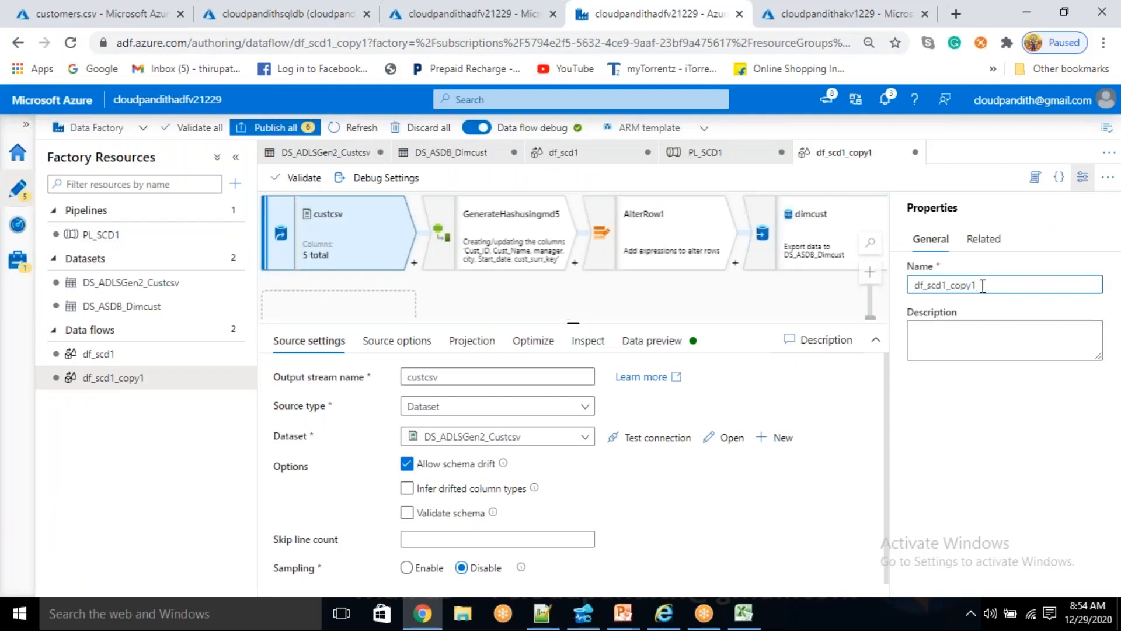
pyautogui.press('BackSpace')
pyautogui.press('BackSpace')
pyautogui.press('BackSpace')
pyautogui.press('BackSpace')
pyautogui.press('BackSpace')
pyautogui.write('surroaggatekey')
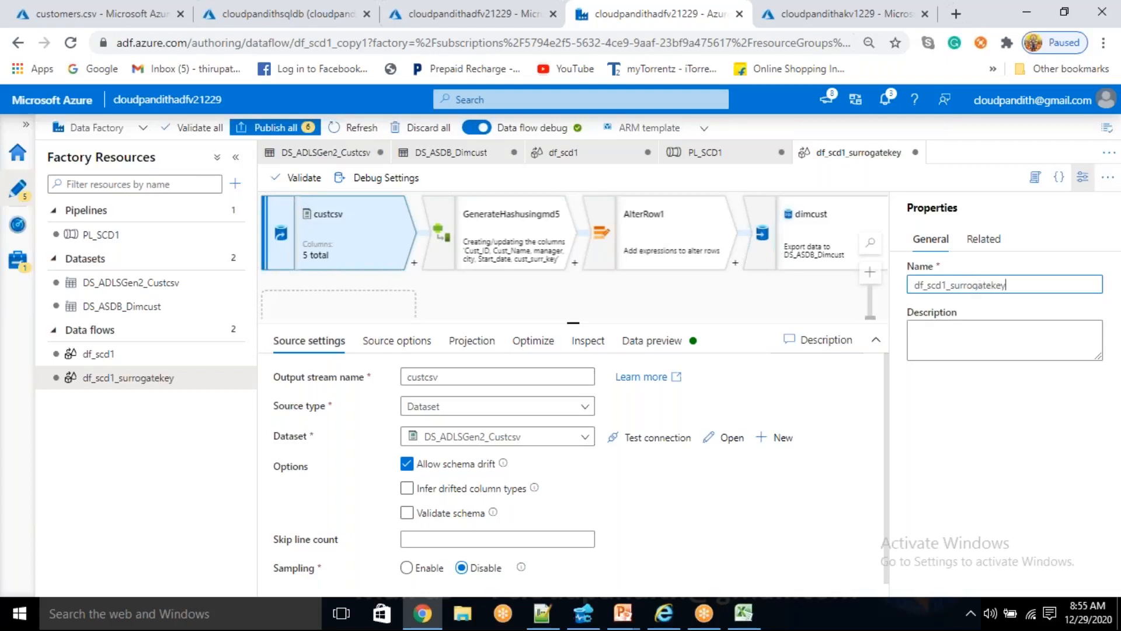
pyautogui.click(1085, 183)
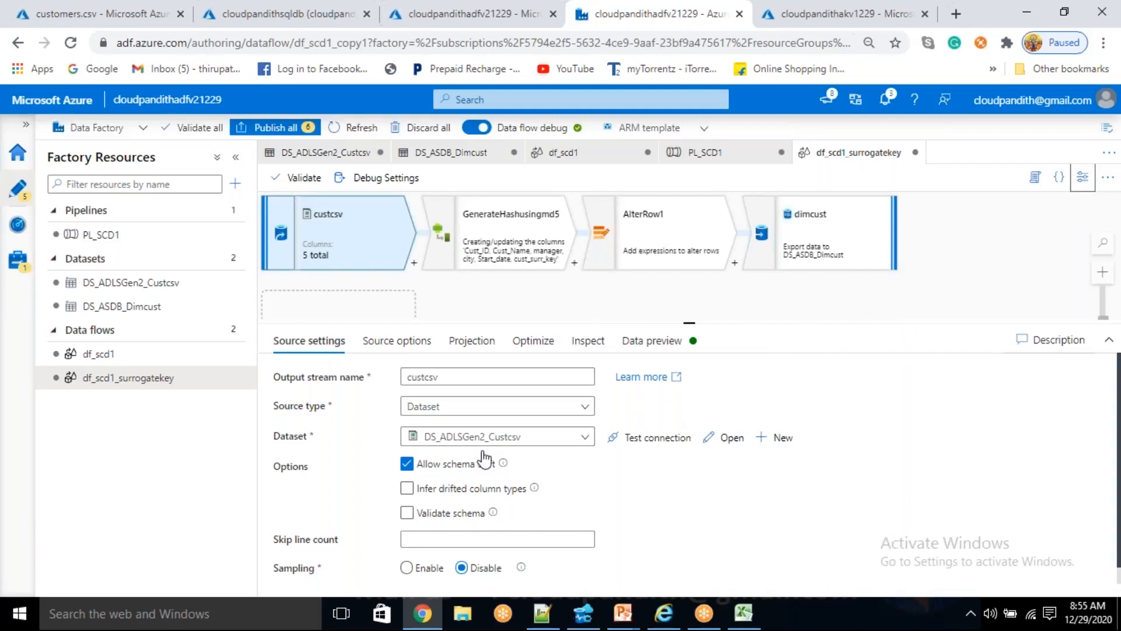
# - Delete the GenerateHashusingmd5 transformation and add a Surrogate Key transformation directly after the custcsv source
pyautogui.click(477, 238)
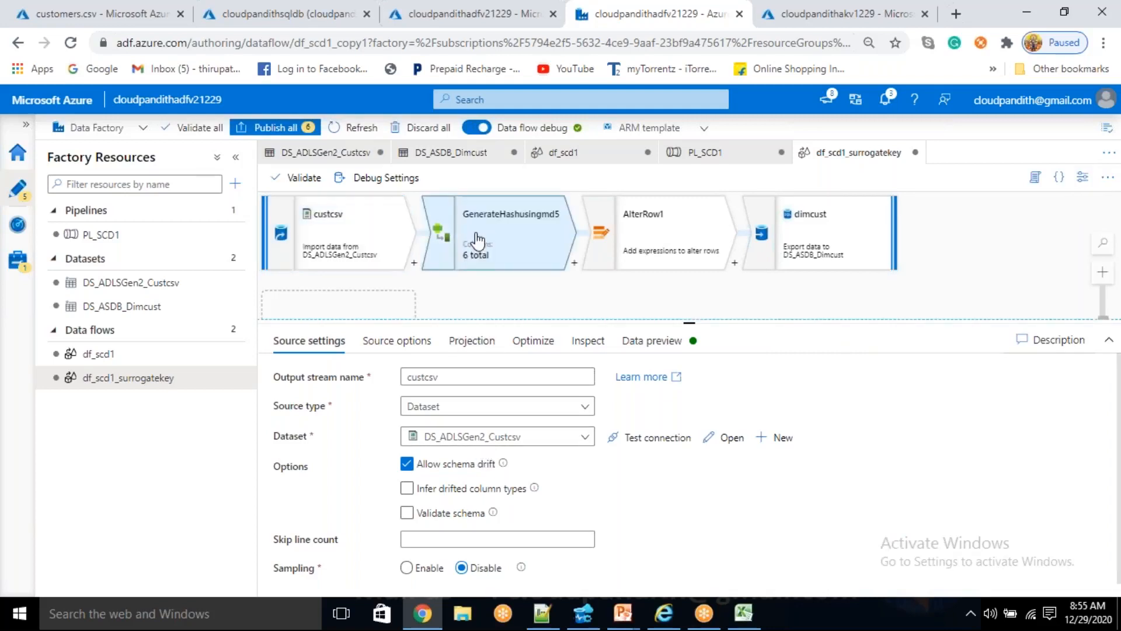
pyautogui.rightClick(476, 236)
pyautogui.click(492, 263)
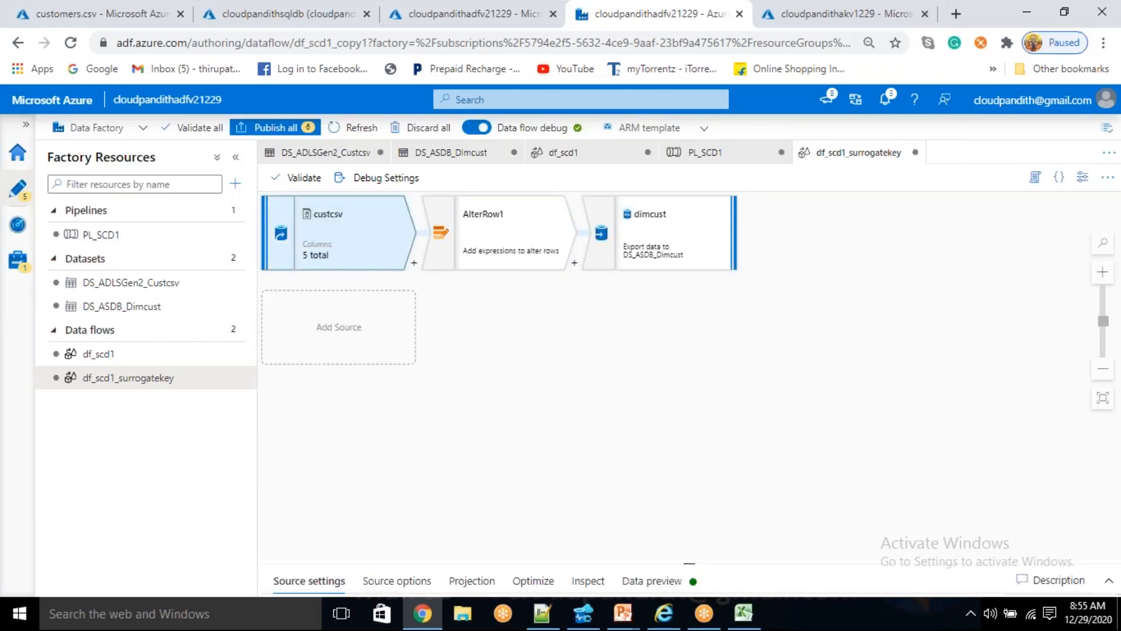
pyautogui.click(412, 265)
pyautogui.scroll(-4, 459, 435)
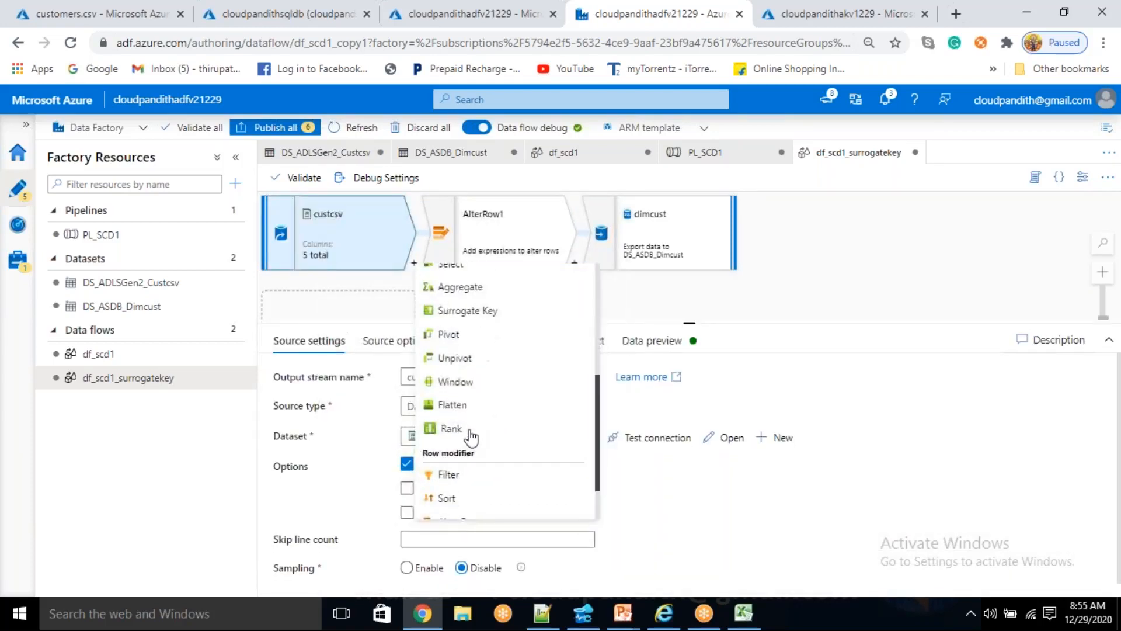
pyautogui.click(499, 311)
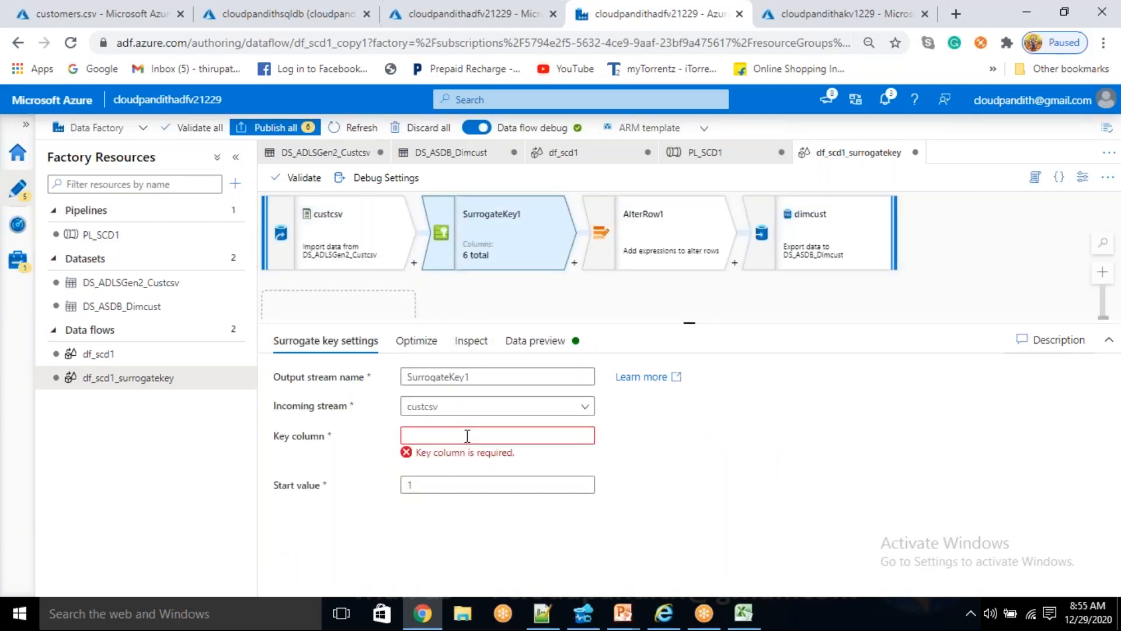
# - Copy the column name cust_surr_key from the CREATE TABLE statement in Notepad++ and set it as the surrogate key's key column
pyautogui.click(583, 613)
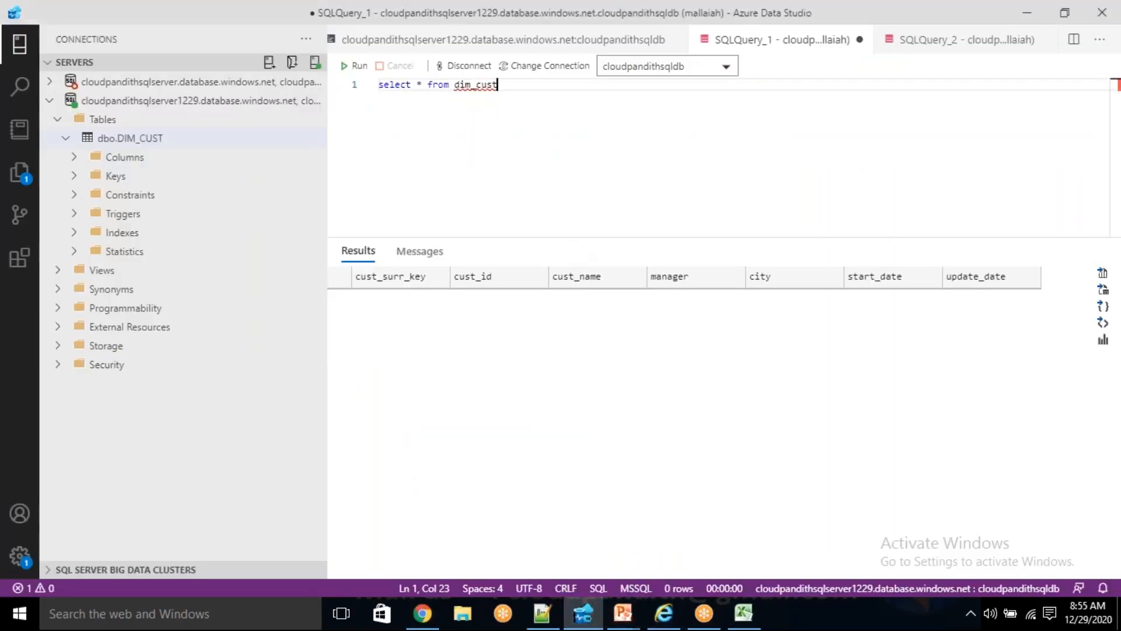
pyautogui.click(542, 613)
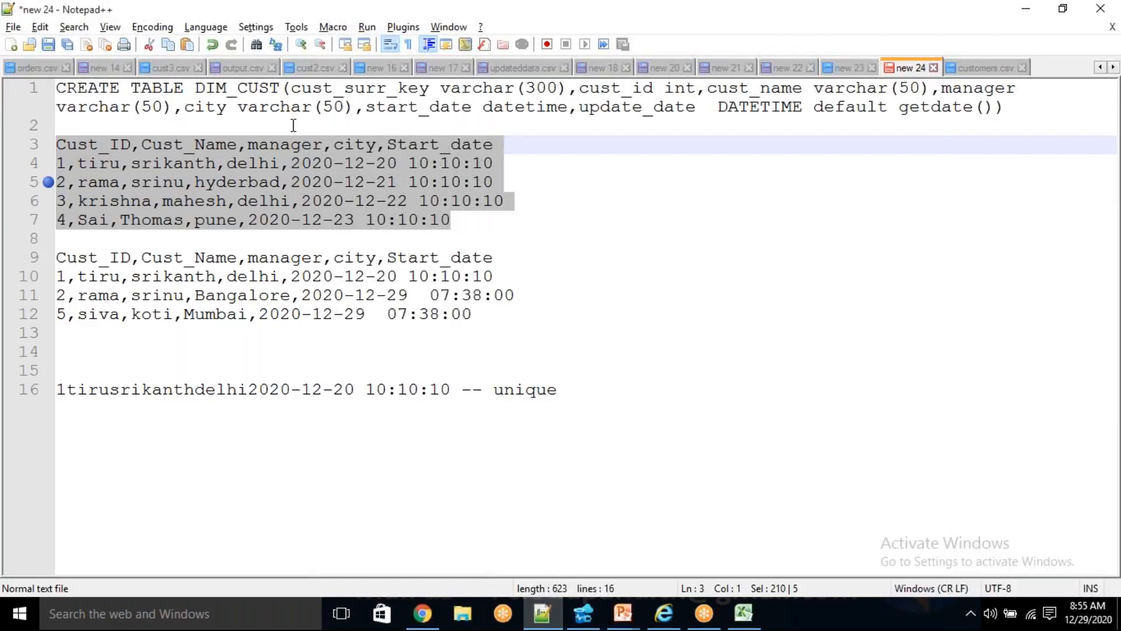
pyautogui.doubleClick(330, 87)
pyautogui.hotkey('ctrl', 'c')
pyautogui.hotkey('alt', 'Tab')
pyautogui.click(422, 613)
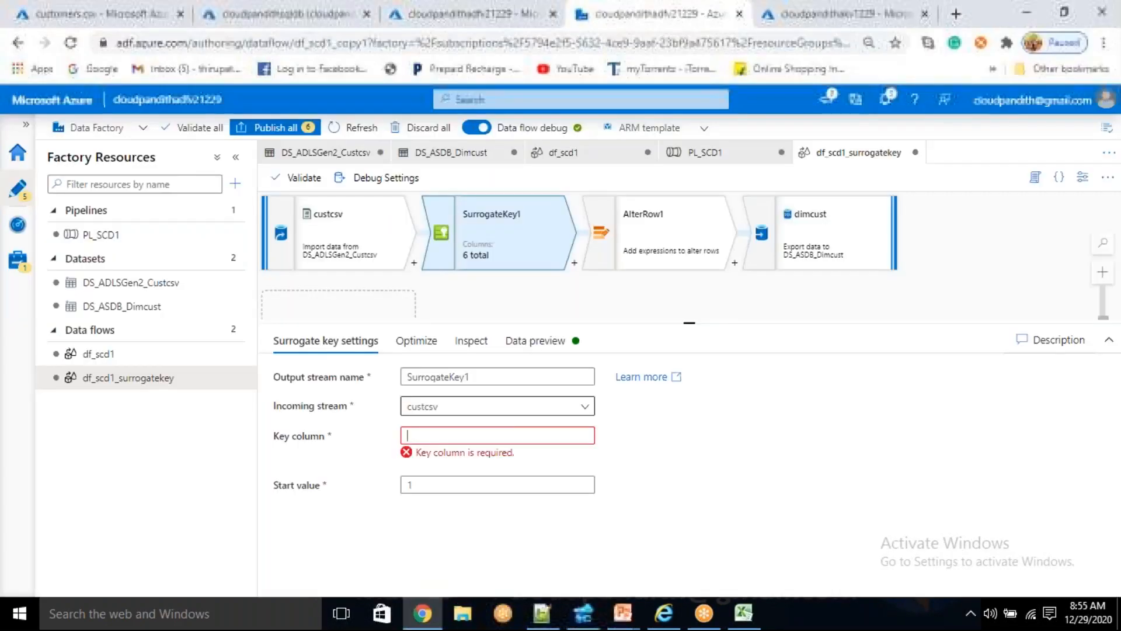
pyautogui.click(461, 435)
pyautogui.hotkey('ctrl', 'v')
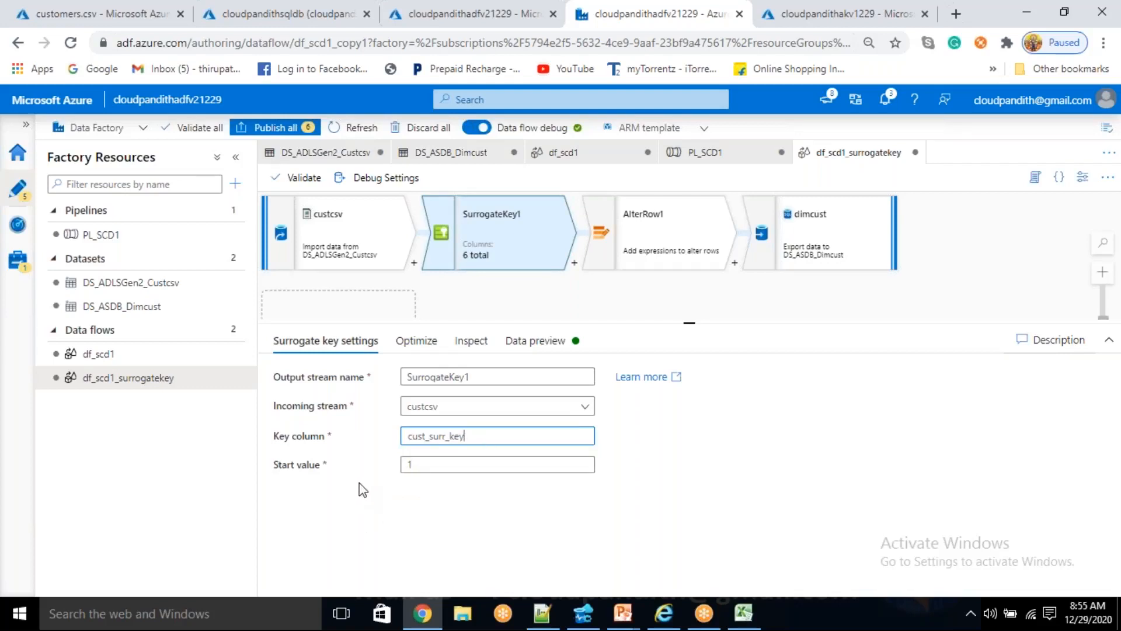
pyautogui.click(435, 466)
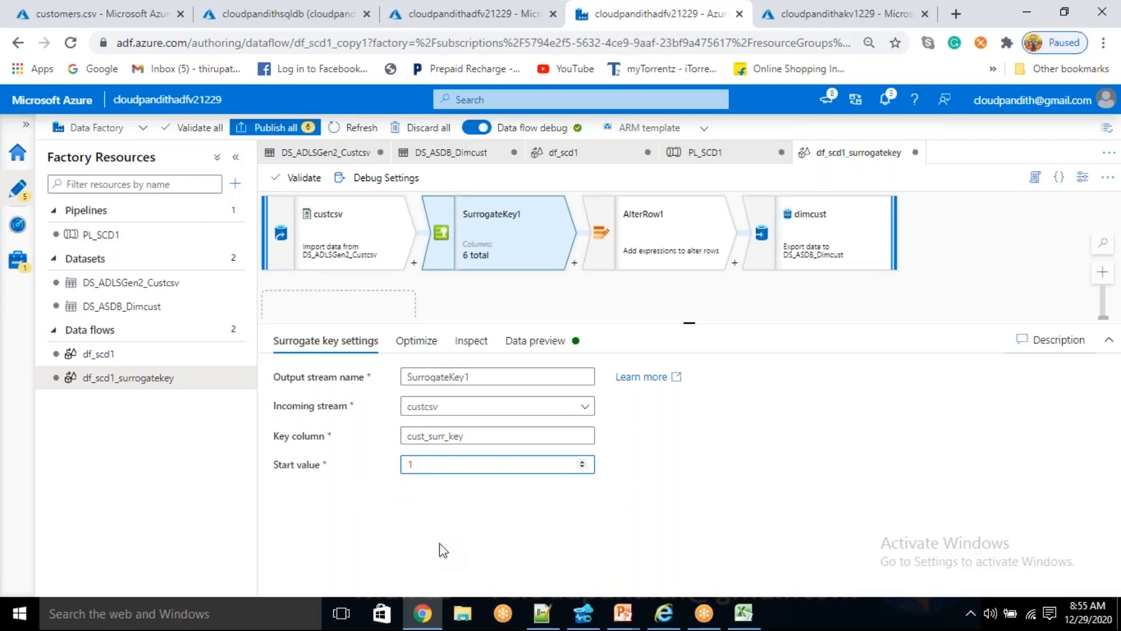
pyautogui.write('000000000000000000000')
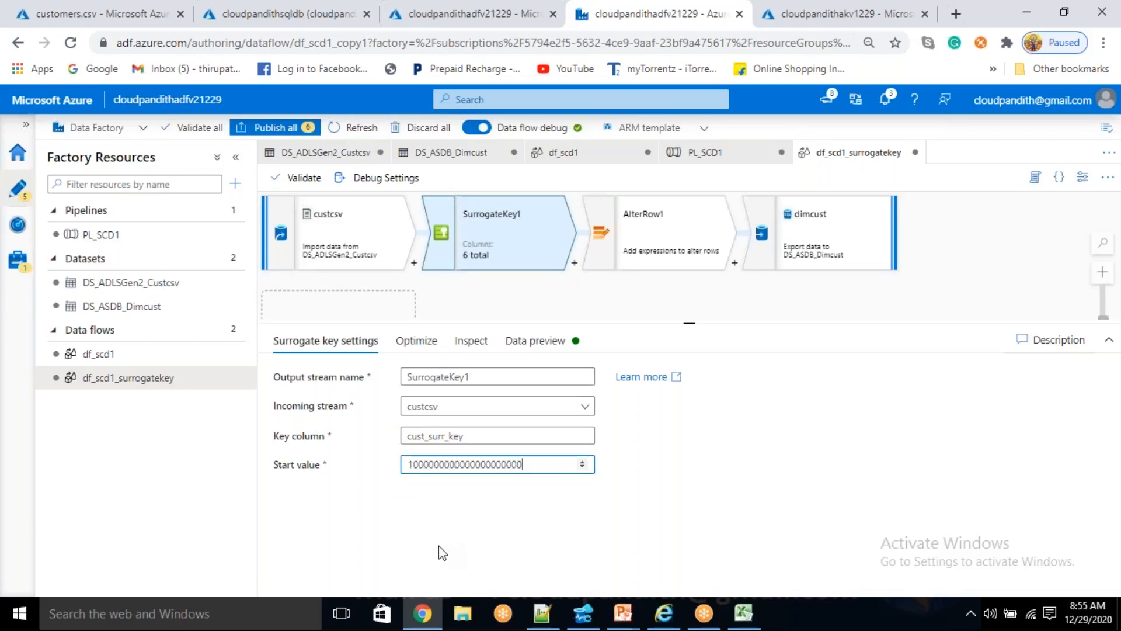
pyautogui.click(493, 542)
# - Set the start value of the SurrogateKey1 transformation to 100000
pyautogui.moveTo(521, 464); pyautogui.dragTo(406, 467)
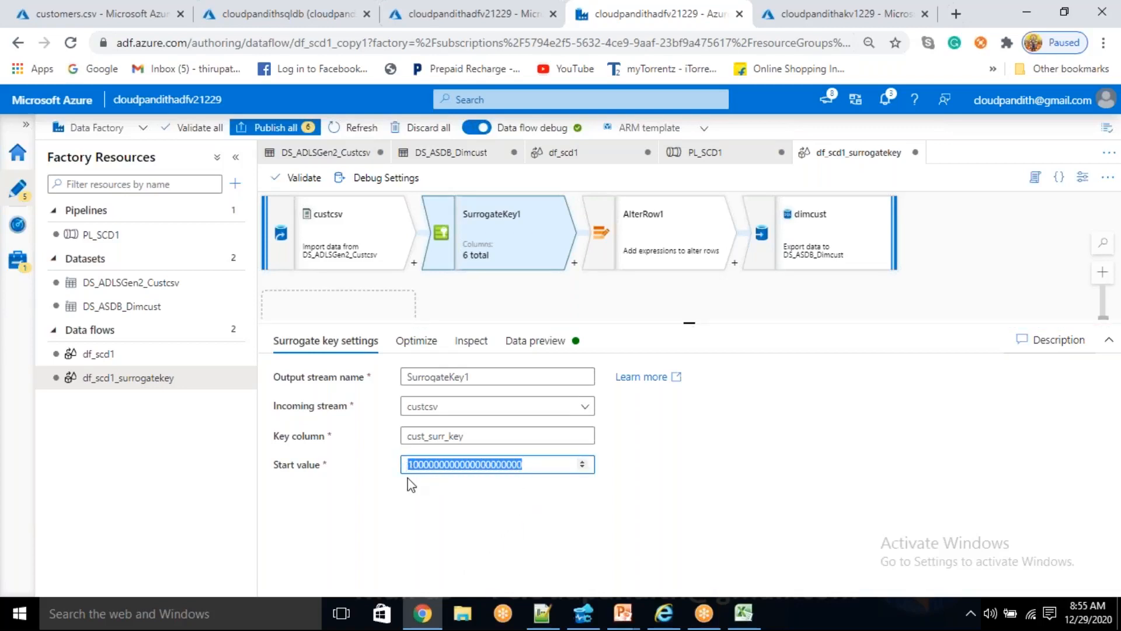
pyautogui.press('BackSpace')
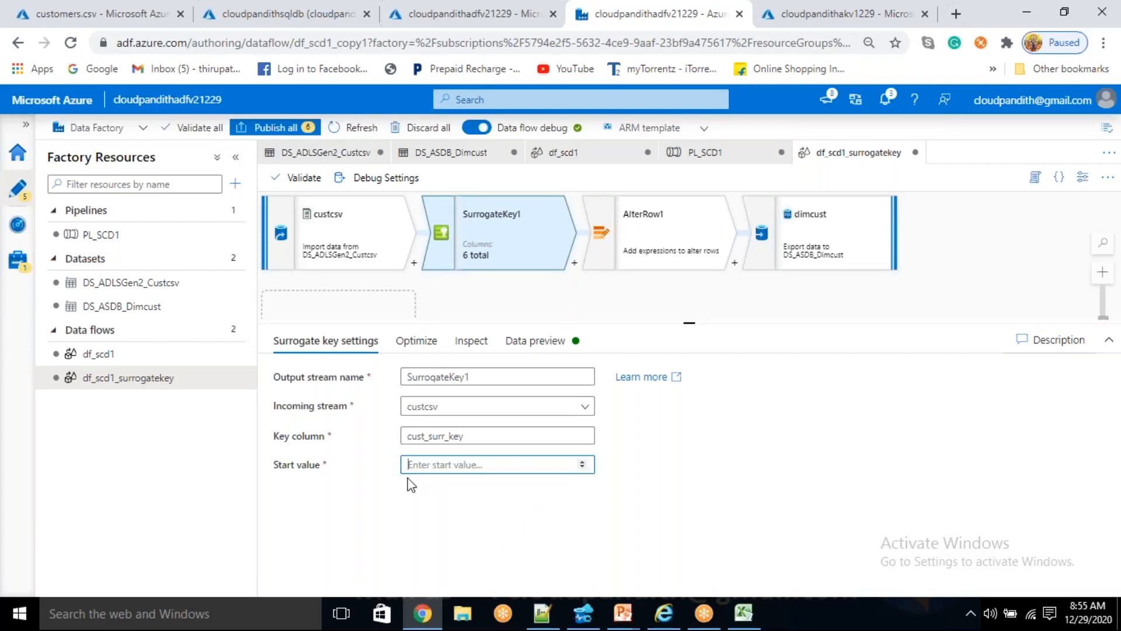
pyautogui.write('100000')
pyautogui.click(471, 517)
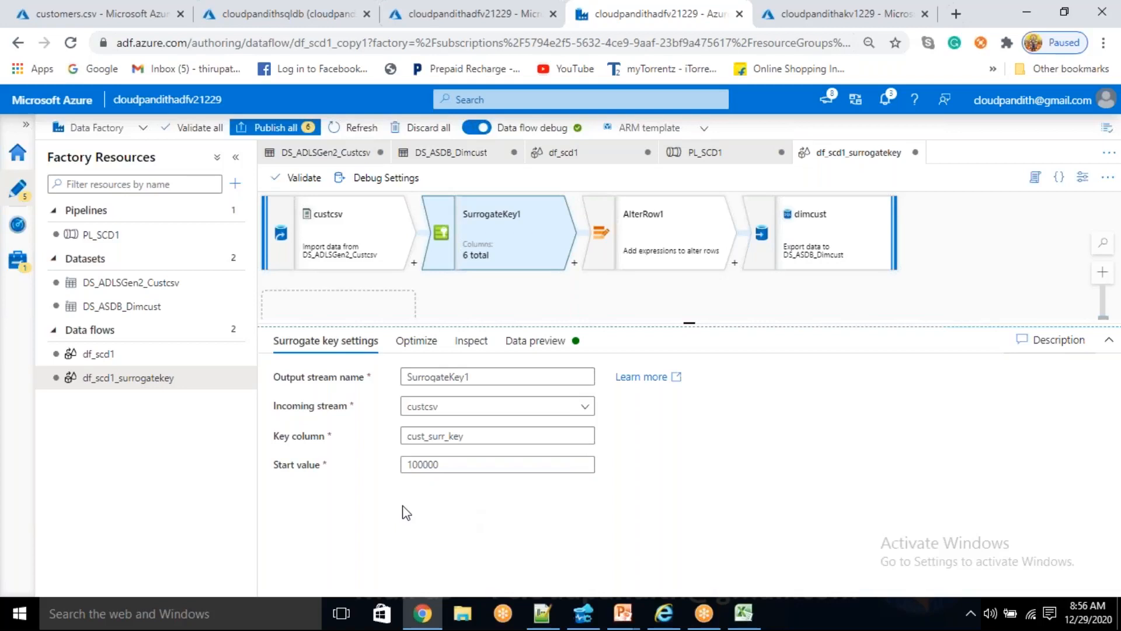
pyautogui.click(454, 463)
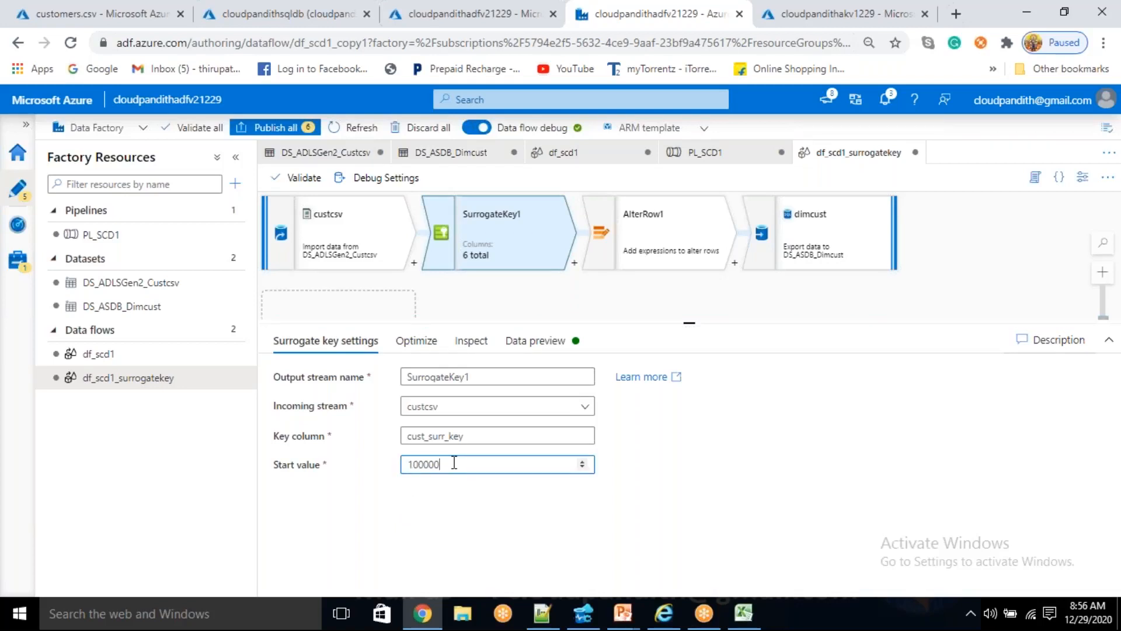
pyautogui.moveTo(453, 464); pyautogui.dragTo(383, 467)
pyautogui.click(492, 489)
pyautogui.moveTo(452, 465); pyautogui.dragTo(410, 464)
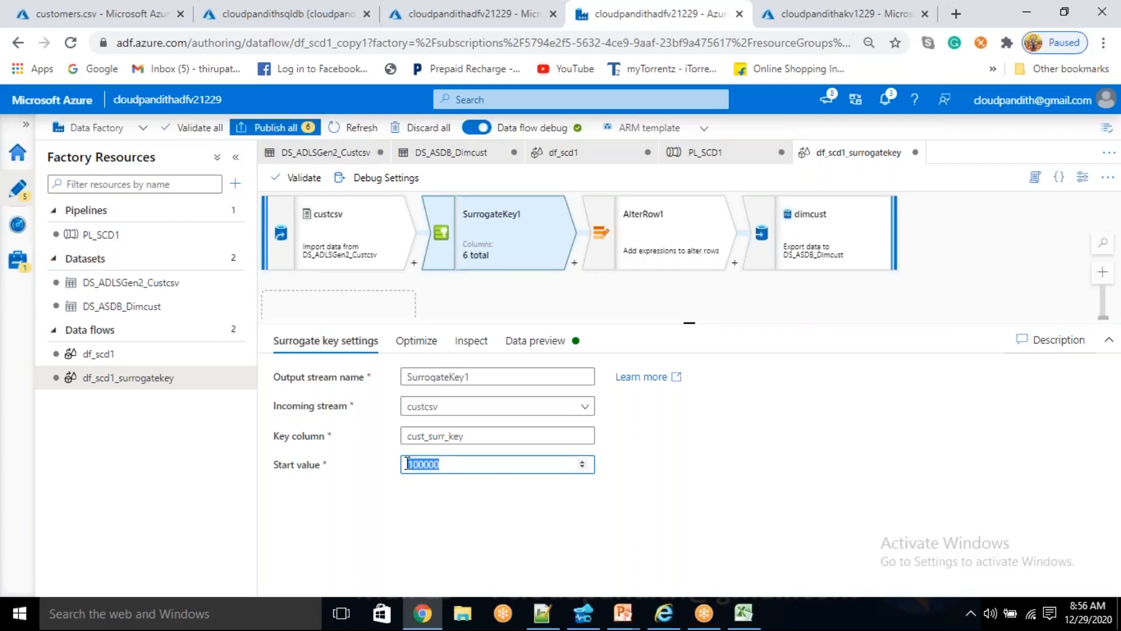
pyautogui.click(441, 508)
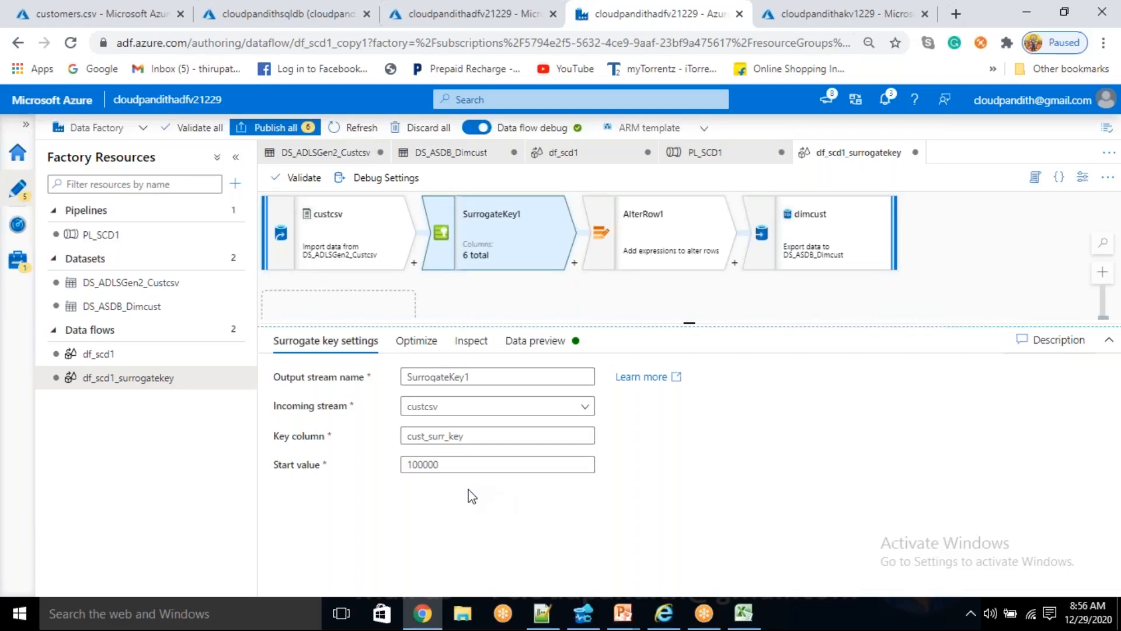
# - Refresh the data preview of SurrogateKey1 and inspect its output columns and types, including cust_surr_key
pyautogui.click(526, 353)
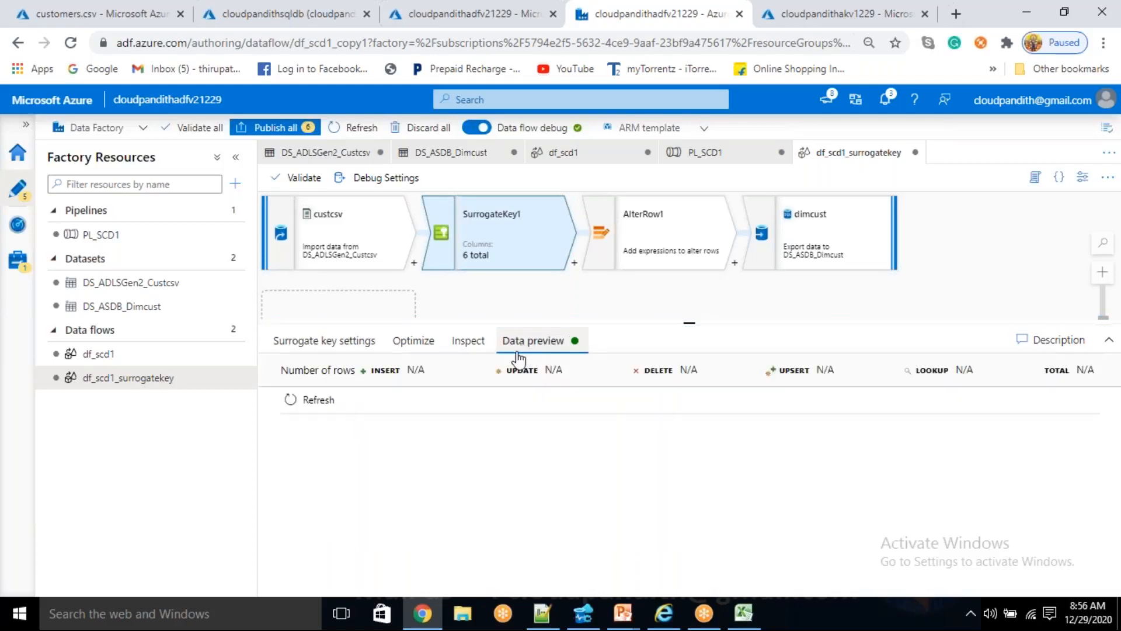
pyautogui.click(345, 350)
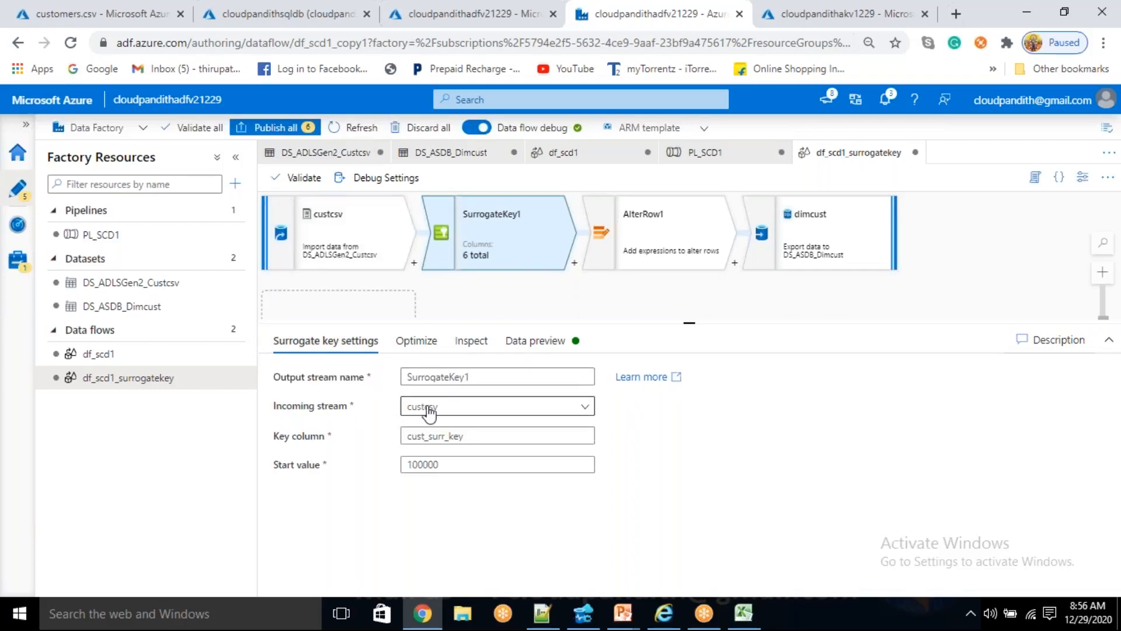
pyautogui.click(514, 350)
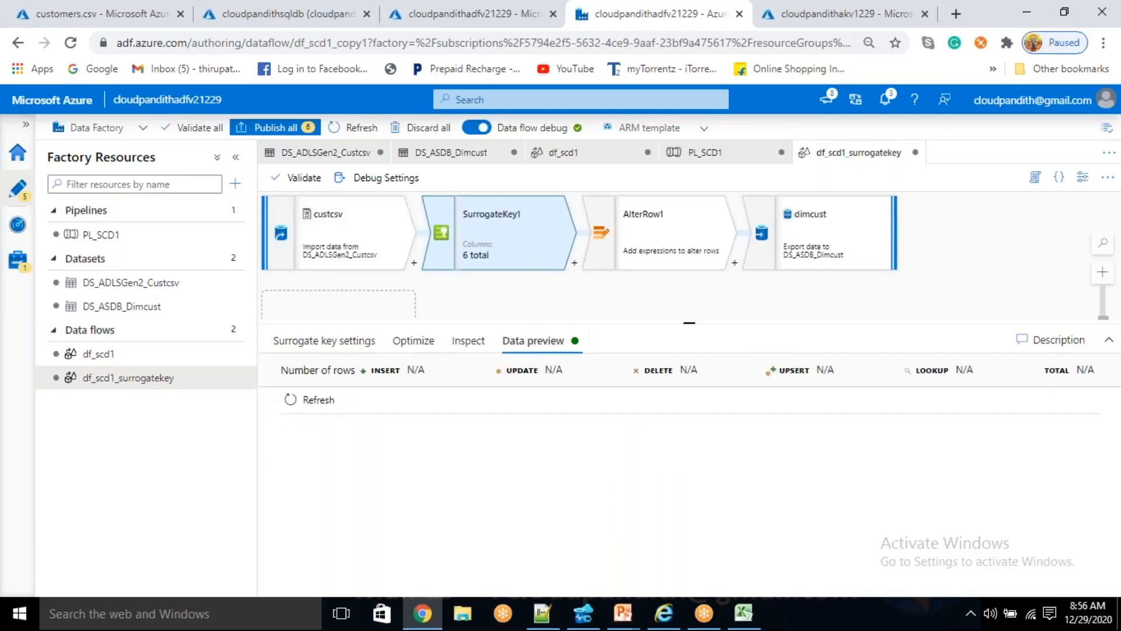
pyautogui.click(314, 400)
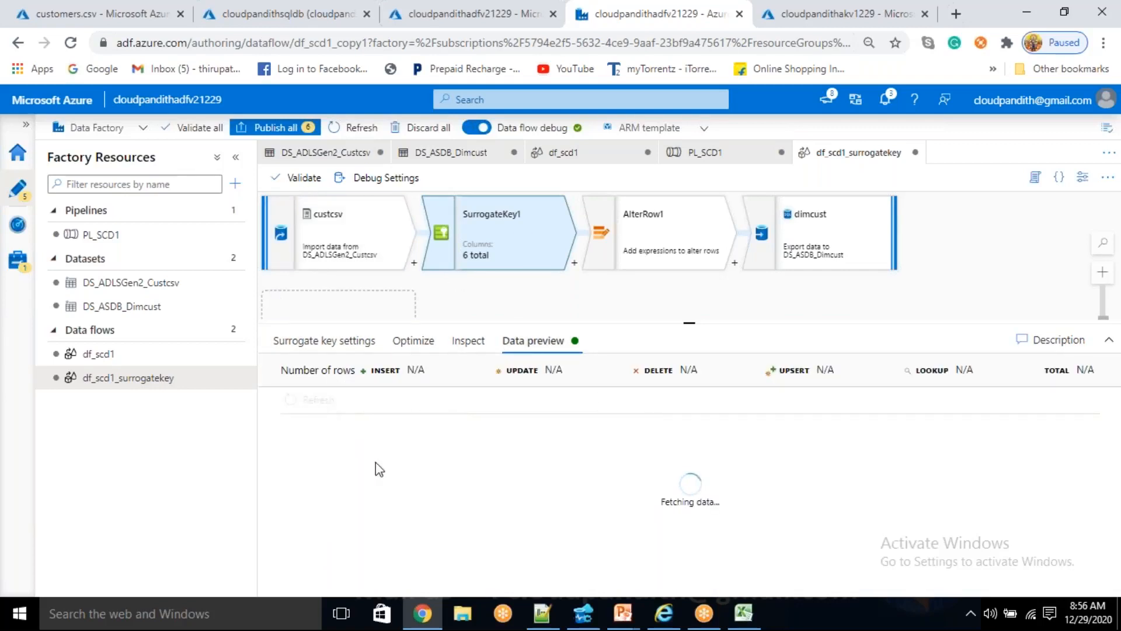
pyautogui.click(481, 338)
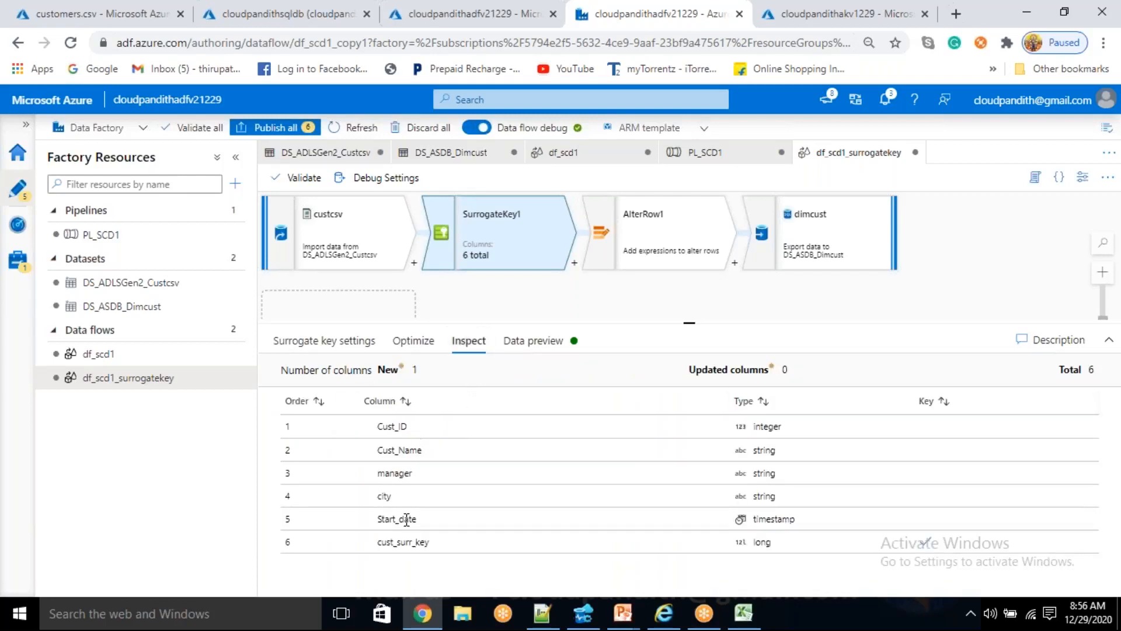
pyautogui.moveTo(376, 542); pyautogui.dragTo(429, 542)
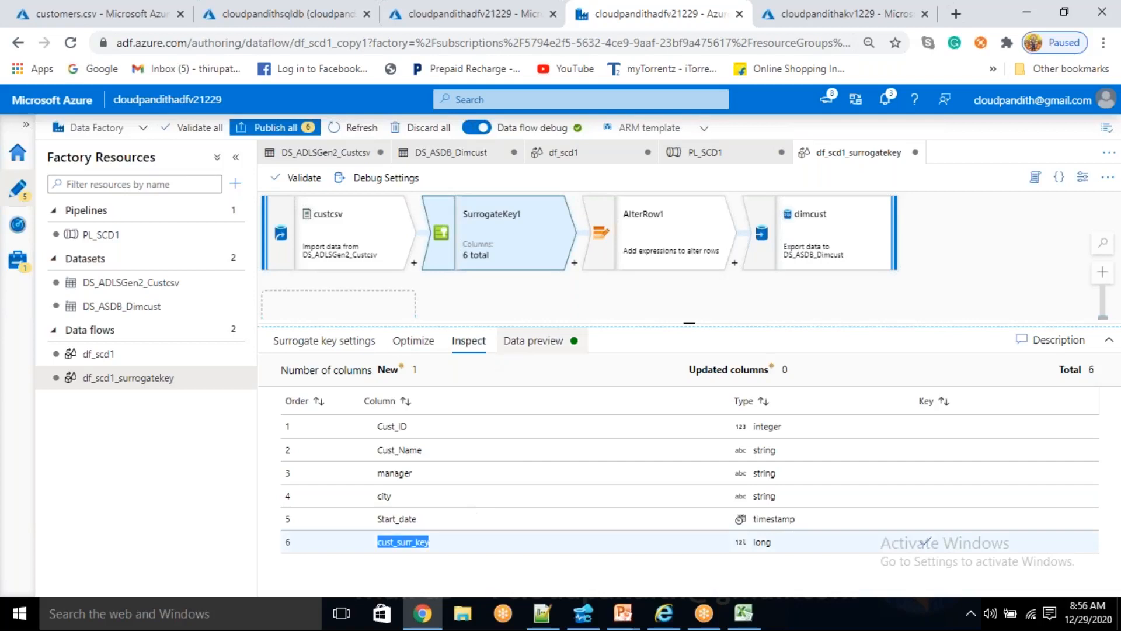
# - Review the generated cust_surr_key values for the customer rows in the SurrogateKey1 data preview
pyautogui.click(519, 350)
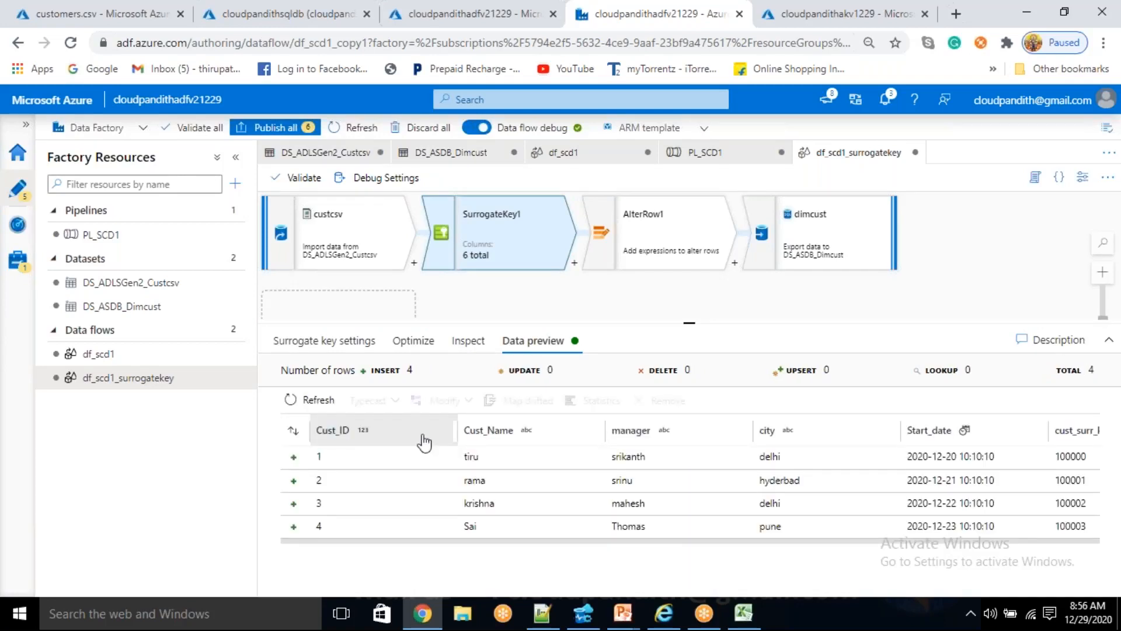
pyautogui.click(535, 534)
pyautogui.moveTo(625, 542); pyautogui.dragTo(968, 536)
pyautogui.moveTo(991, 456); pyautogui.dragTo(987, 456)
pyautogui.click(986, 456)
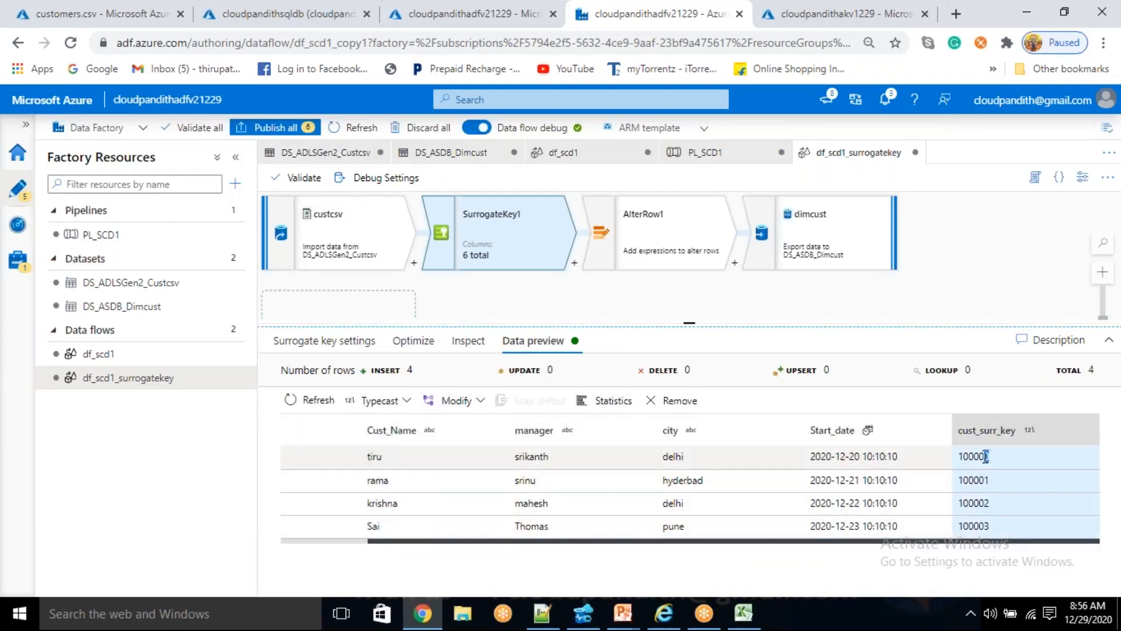
pyautogui.doubleClick(984, 456)
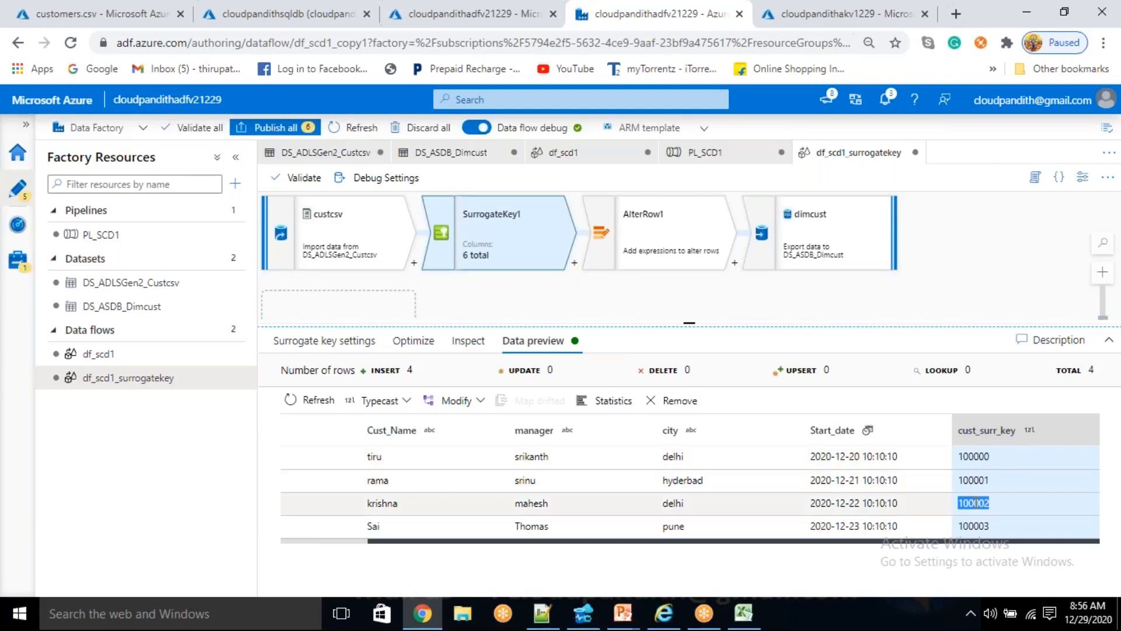
pyautogui.moveTo(974, 528); pyautogui.dragTo(958, 527)
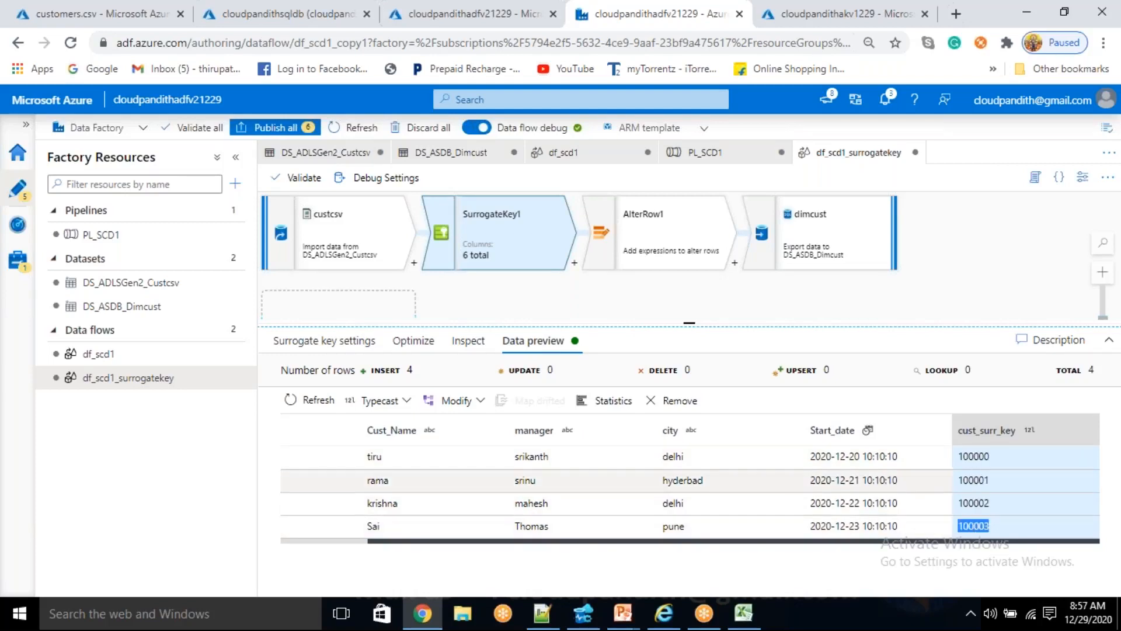
pyautogui.doubleClick(974, 456)
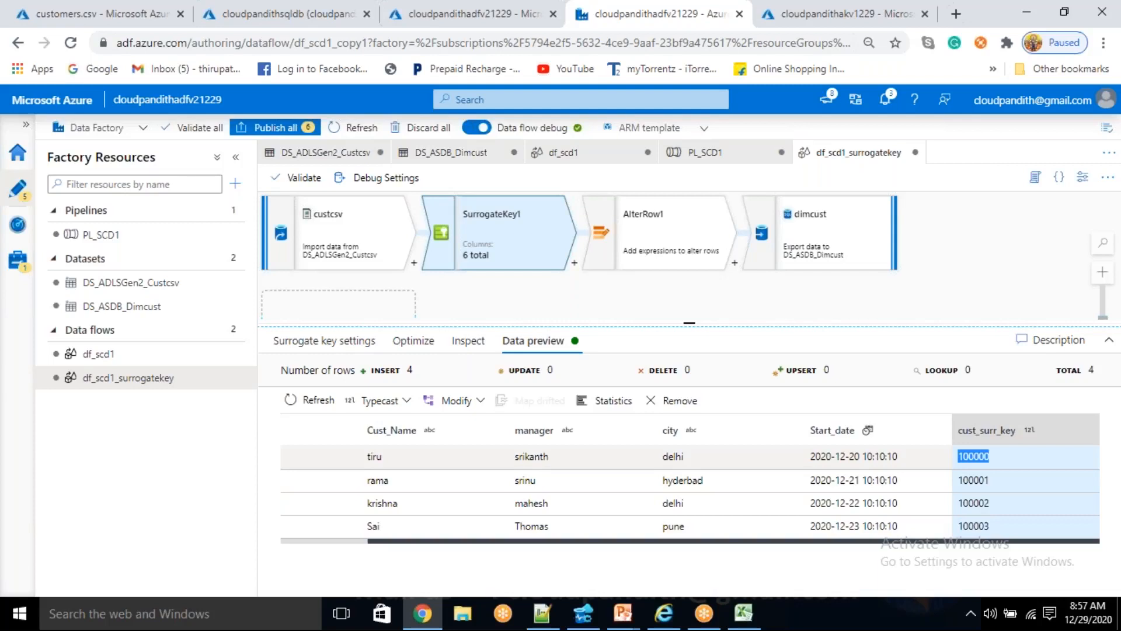
# - Review the AlterRow1 upsert condition and refresh its data preview to check how the customer rows are marked
pyautogui.click(982, 482)
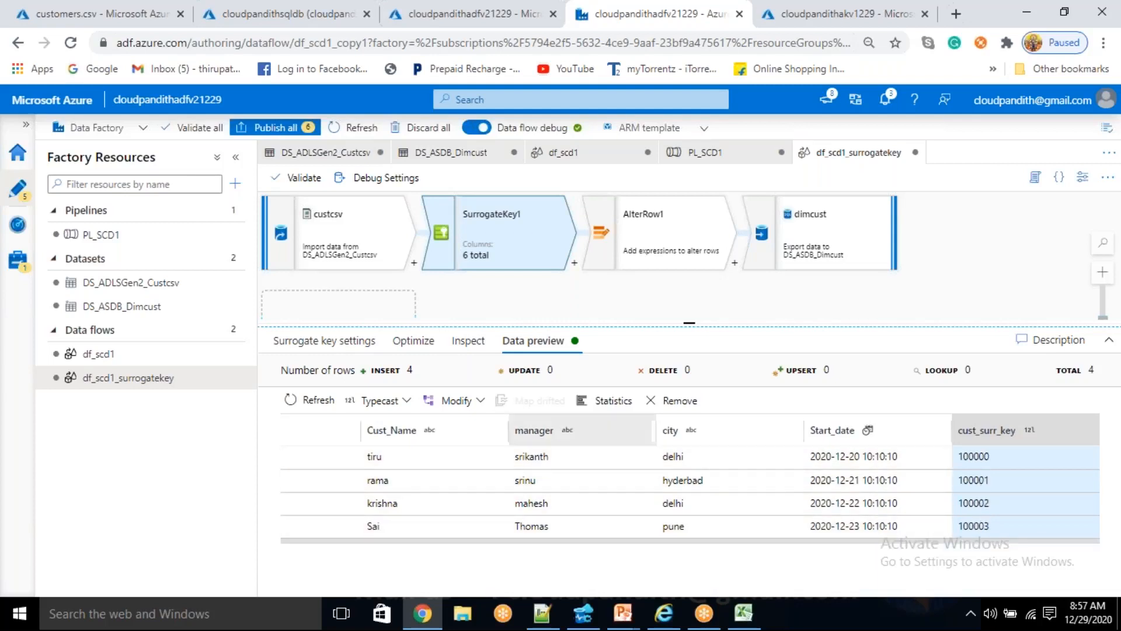
pyautogui.click(666, 233)
pyautogui.click(508, 345)
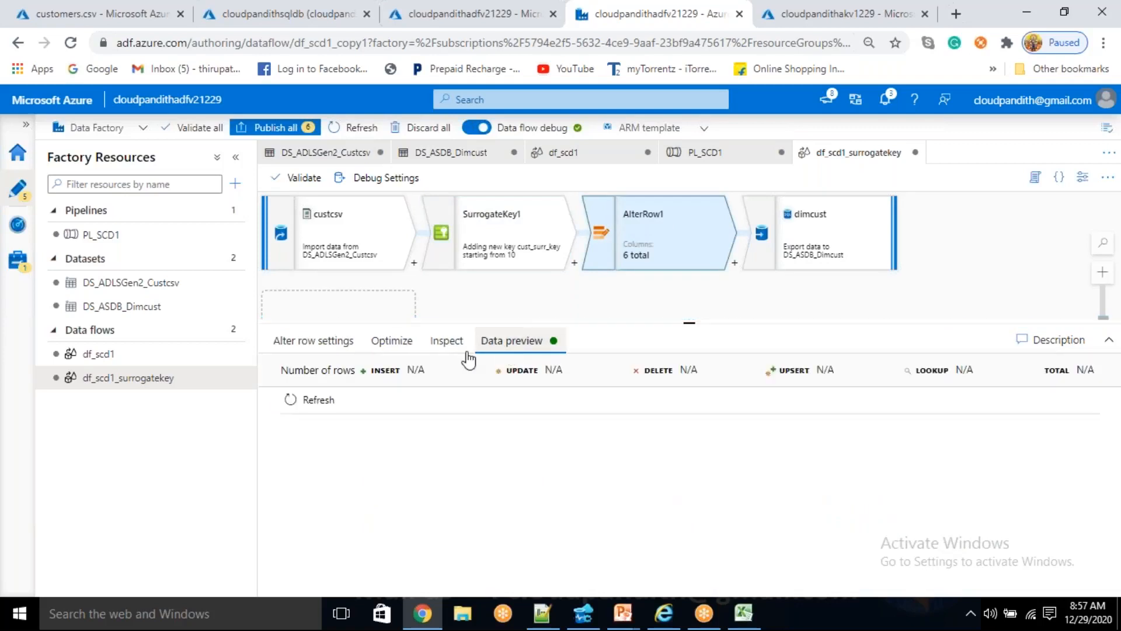
pyautogui.click(328, 343)
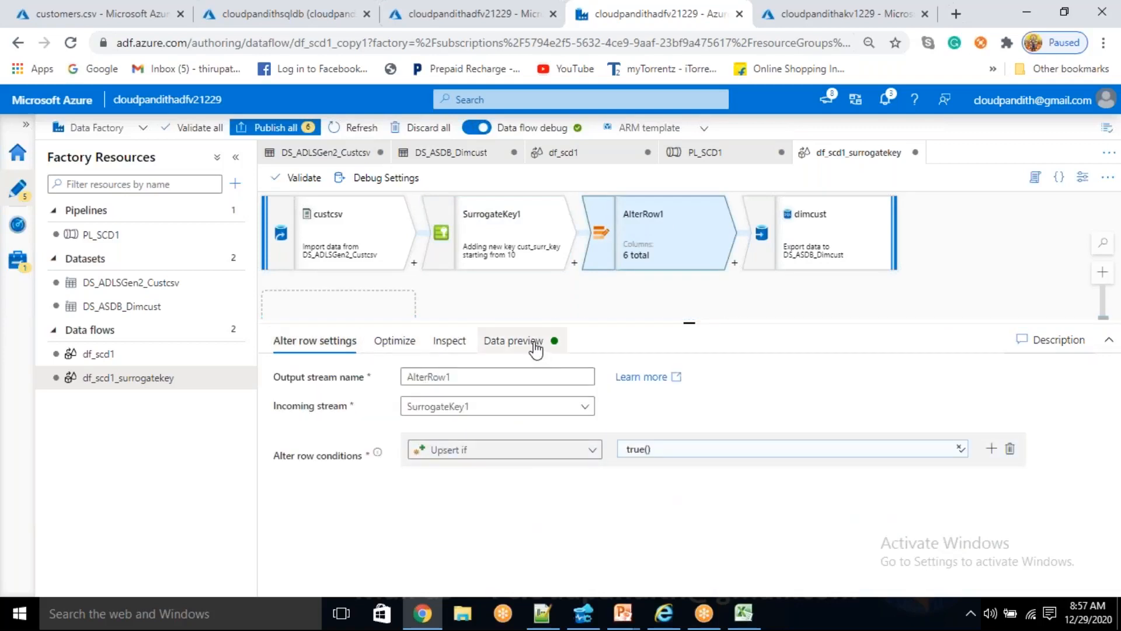
pyautogui.click(535, 345)
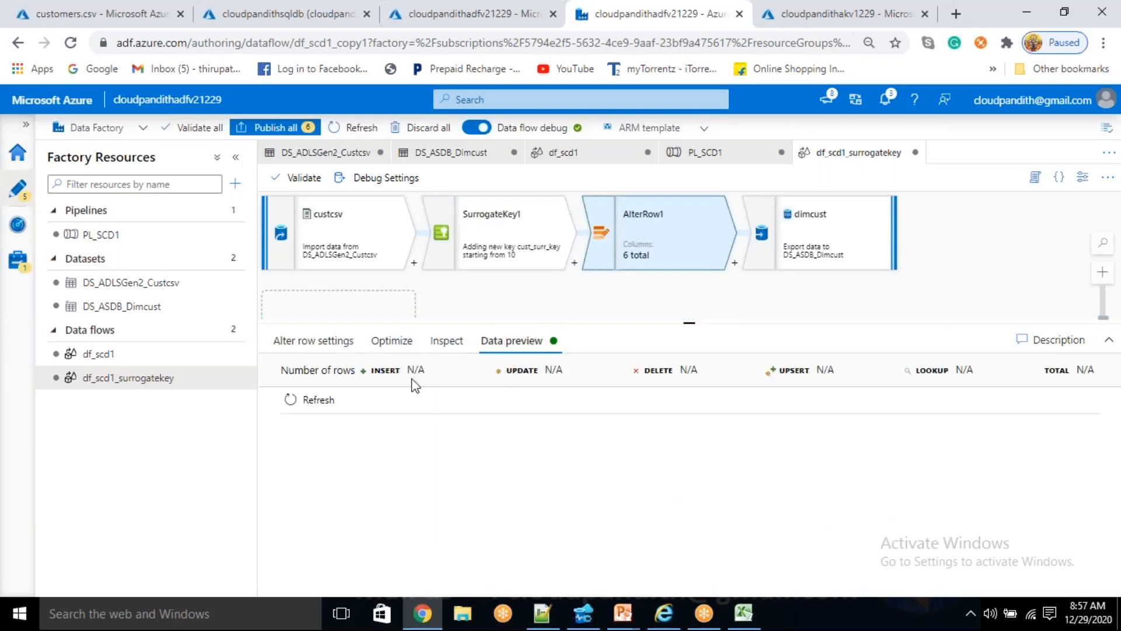
pyautogui.click(295, 399)
pyautogui.click(295, 342)
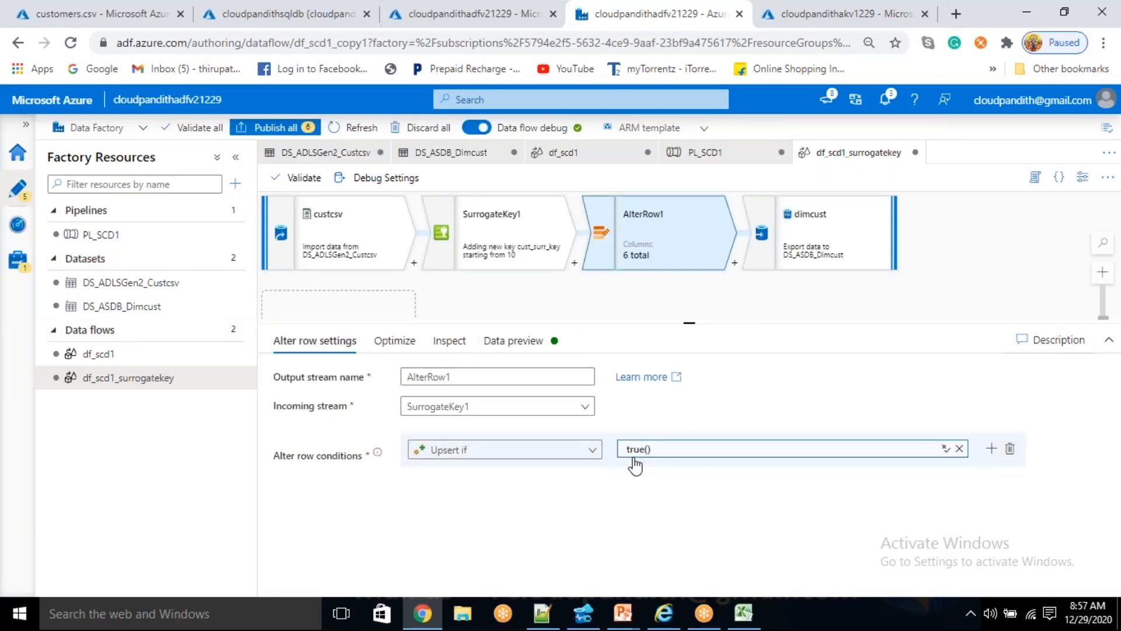
pyautogui.click(509, 344)
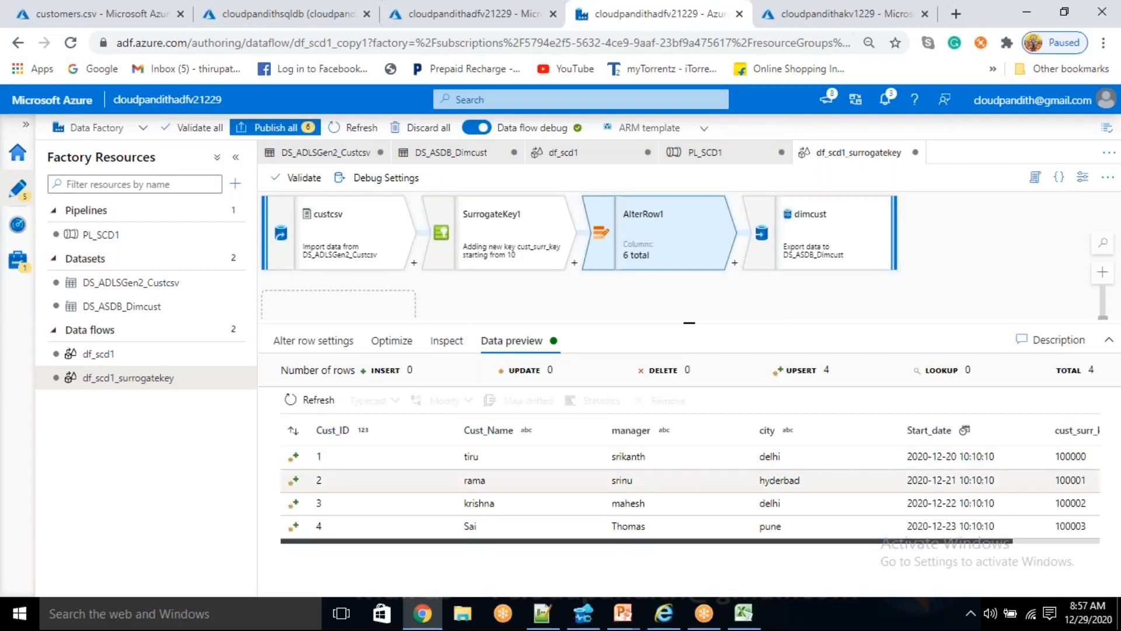
# - Check the dimcust sink's update method and key column settings, and refresh its data preview
pyautogui.click(805, 229)
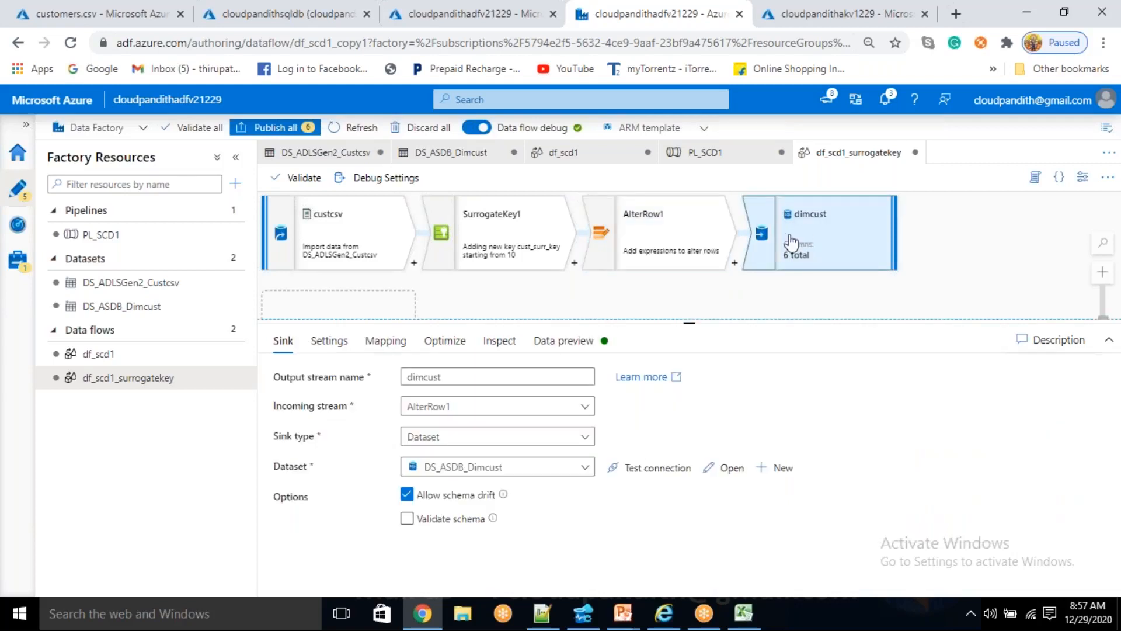
pyautogui.click(329, 341)
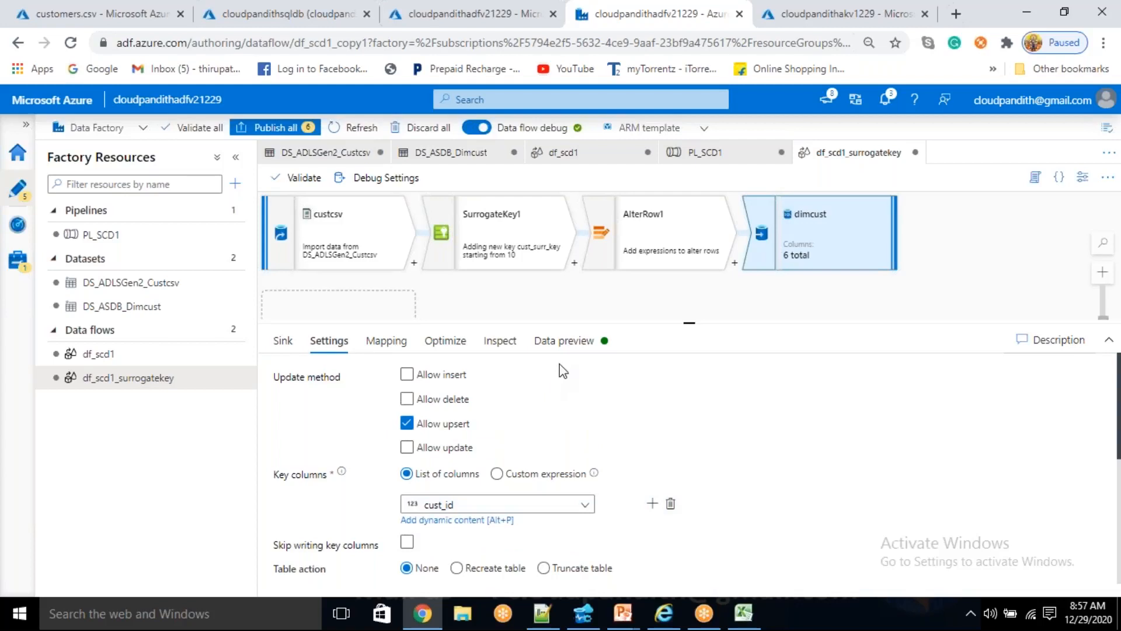
pyautogui.click(569, 342)
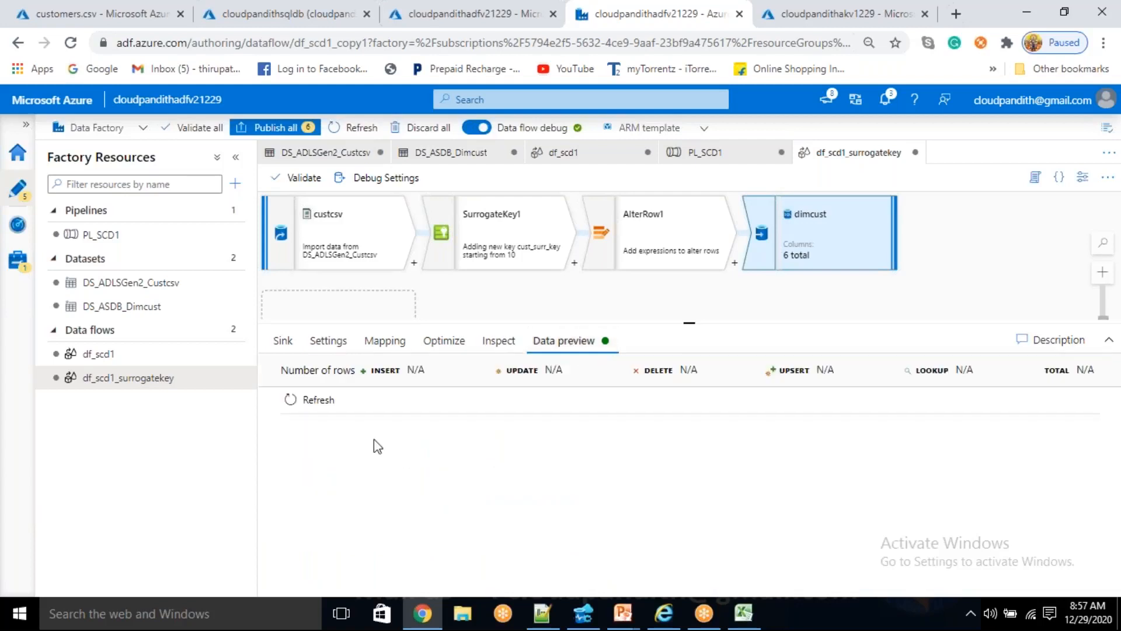
pyautogui.click(321, 401)
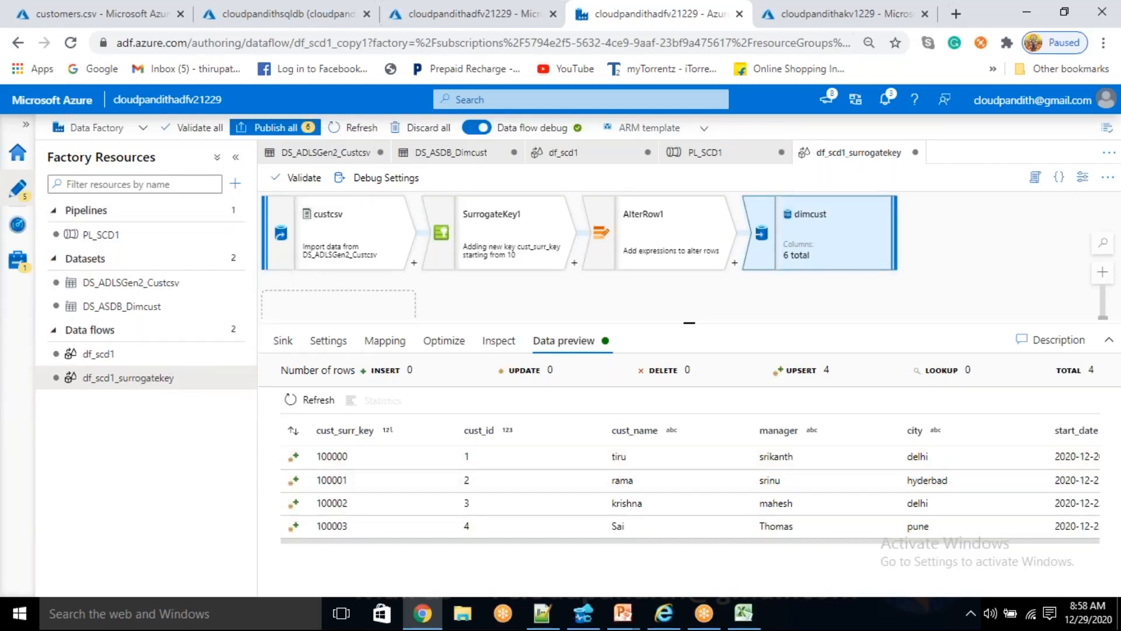
# - Create a new pipeline and name it PL_DF_SCD1_SurrogateKey
pyautogui.click(235, 183)
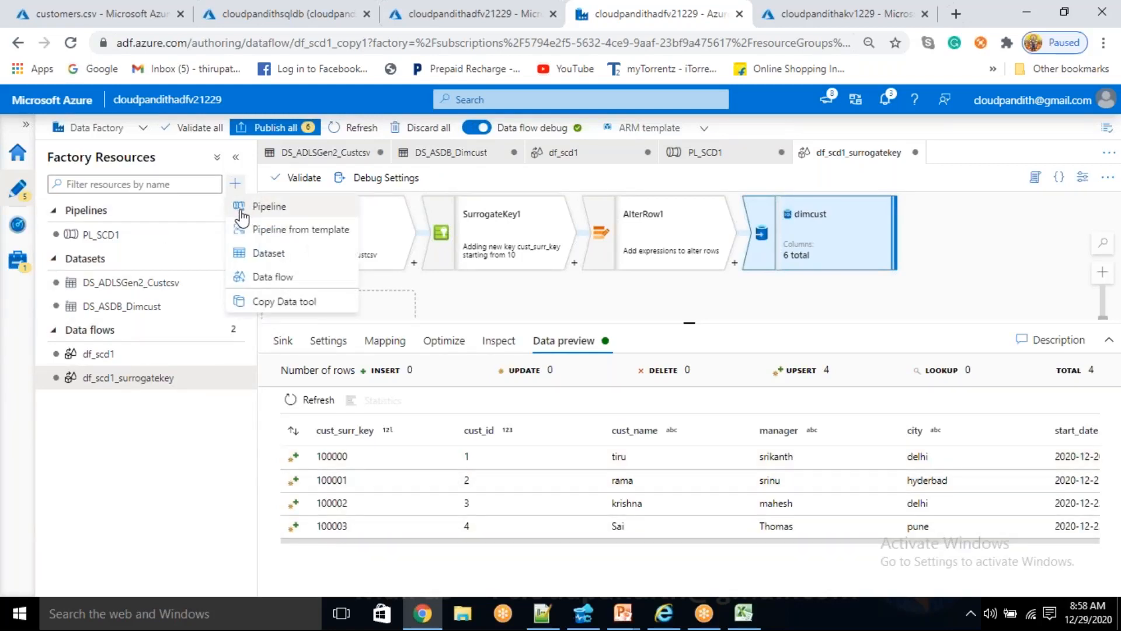
pyautogui.click(241, 210)
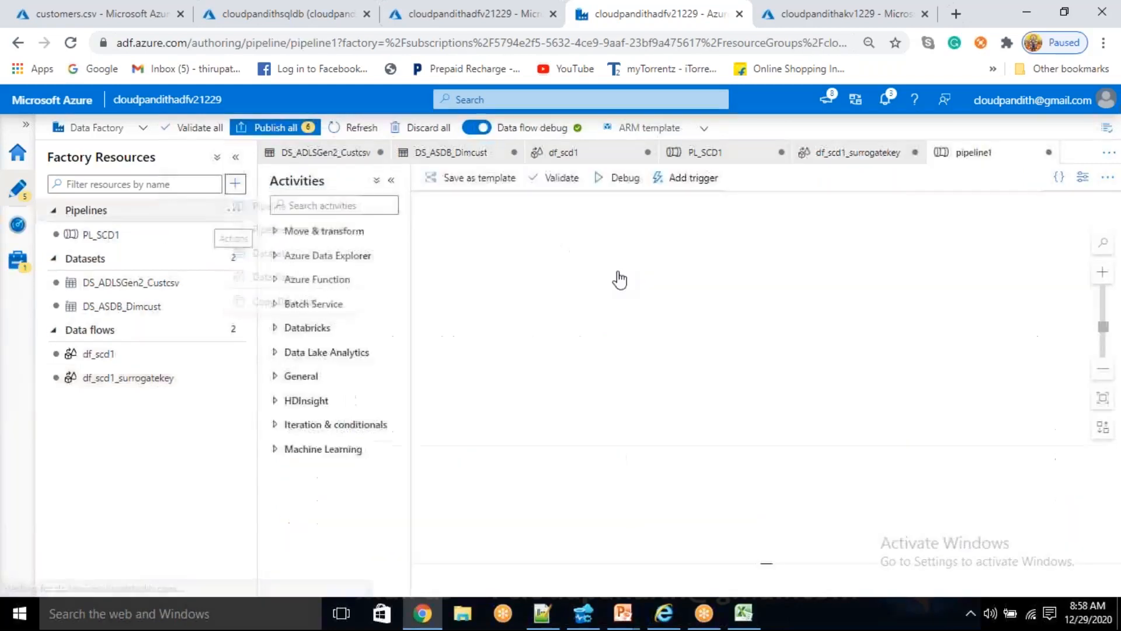
pyautogui.click(1078, 185)
pyautogui.click(1079, 184)
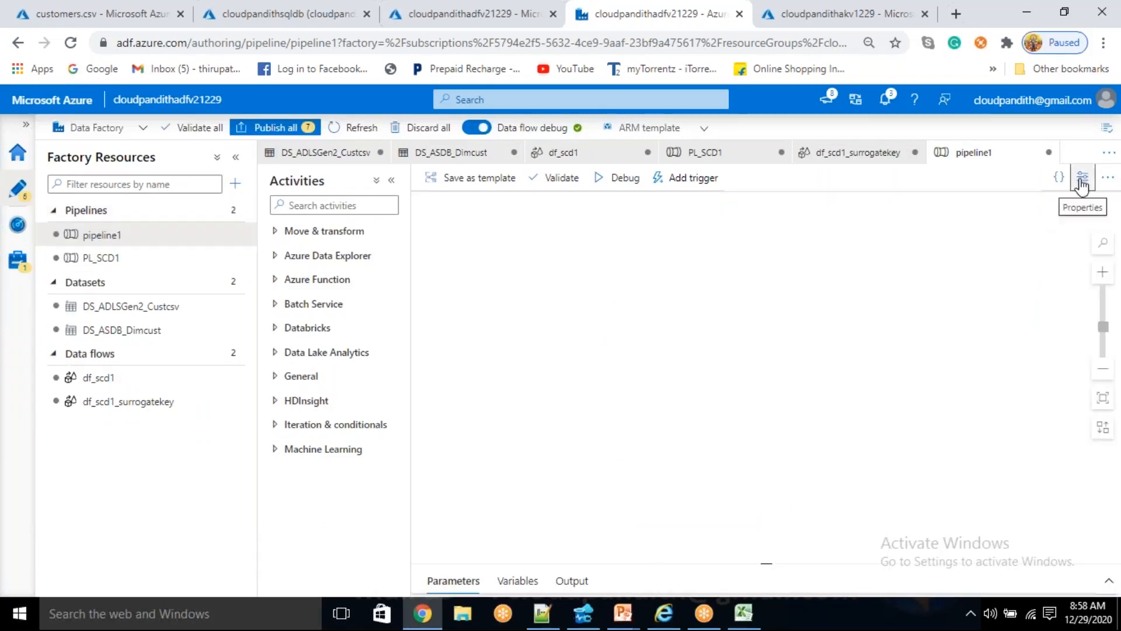
pyautogui.click(1082, 178)
pyautogui.click(964, 283)
pyautogui.hotkey('ctrl', 'a')
pyautogui.press('BackSpace')
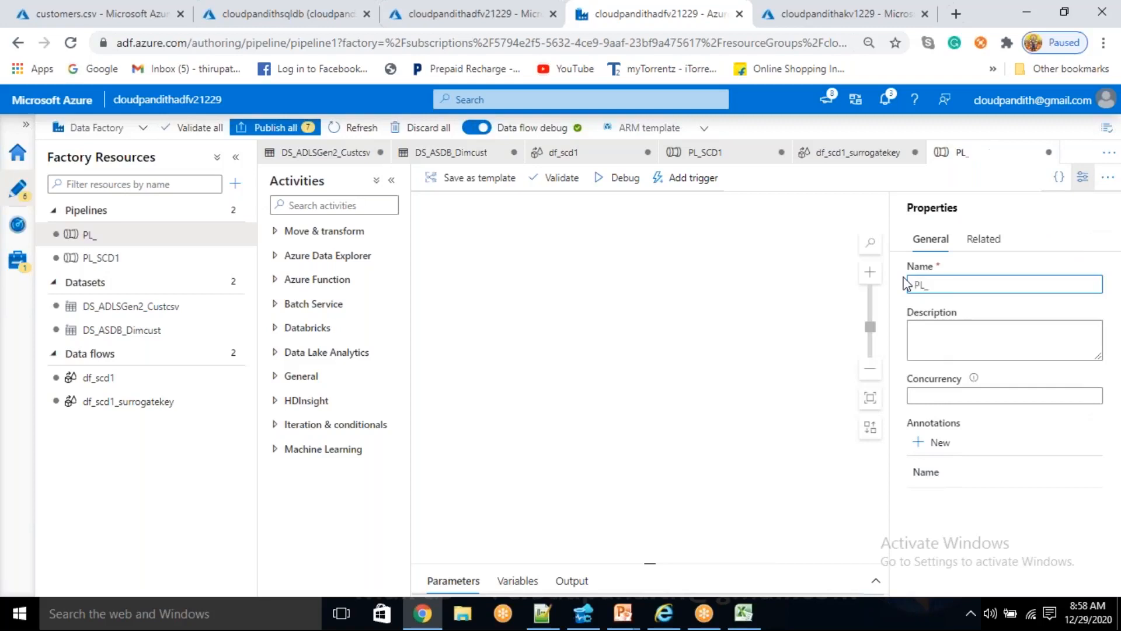
pyautogui.write('SCD1_')
pyautogui.press('Left')
pyautogui.press('Left')
pyautogui.press('Left')
pyautogui.press('Left')
pyautogui.press('Left')
pyautogui.write('DF_')
pyautogui.press('End')
pyautogui.write('SurrogateKey')
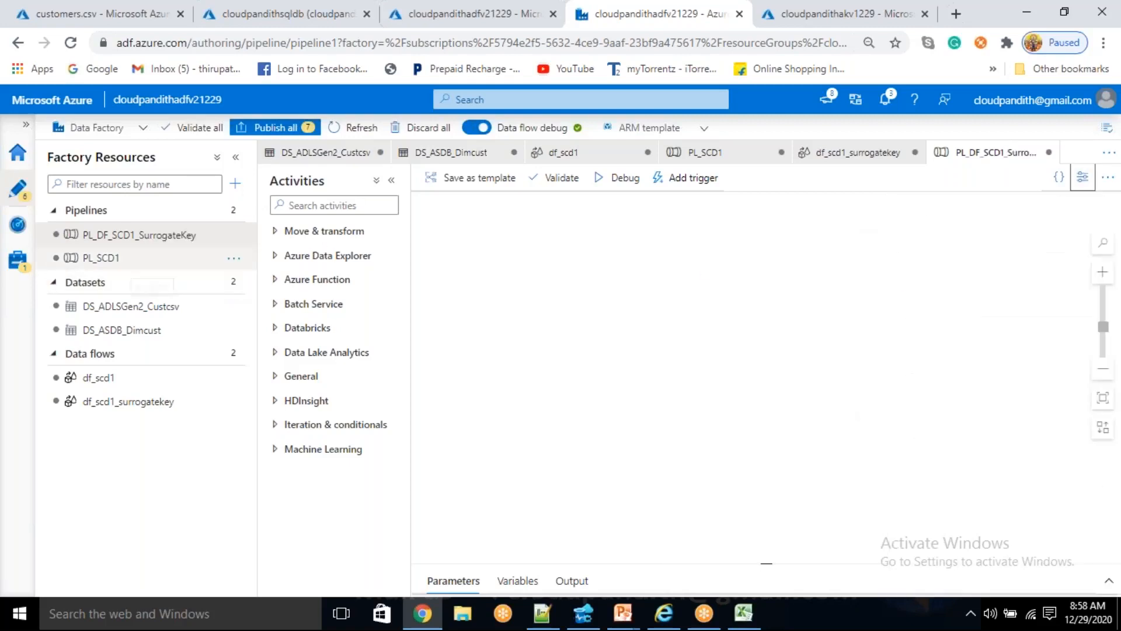
# - Add a Data flow activity that uses the existing df_scd1_surrogatekey data flow and start a debug run of the pipeline
pyautogui.click(324, 232)
pyautogui.moveTo(310, 284); pyautogui.dragTo(660, 272)
pyautogui.click(730, 214)
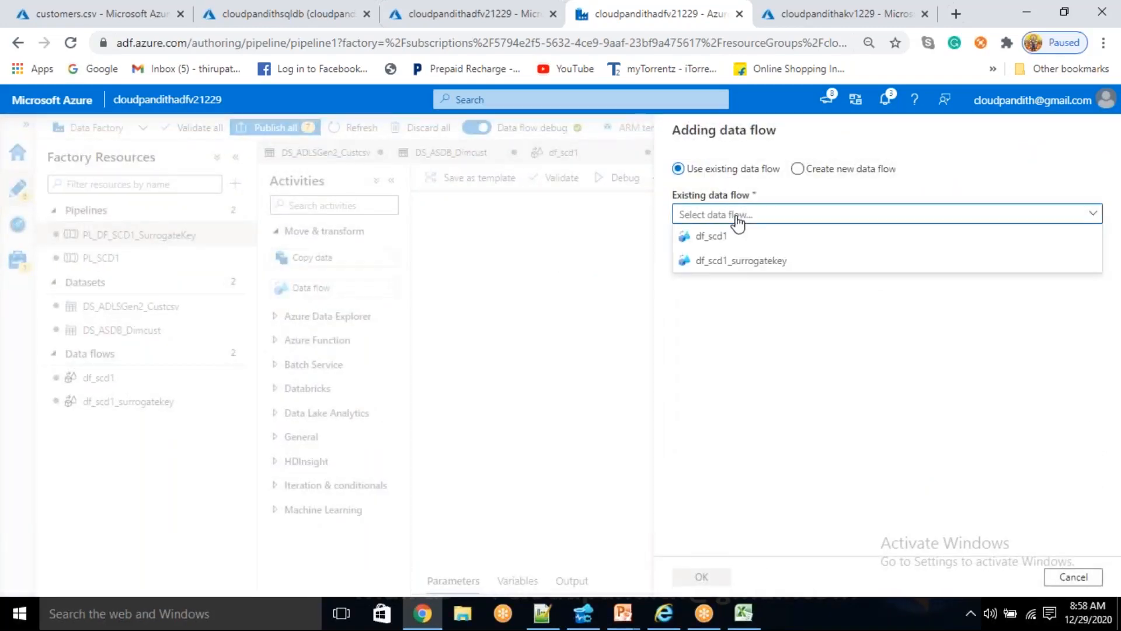
pyautogui.click(717, 270)
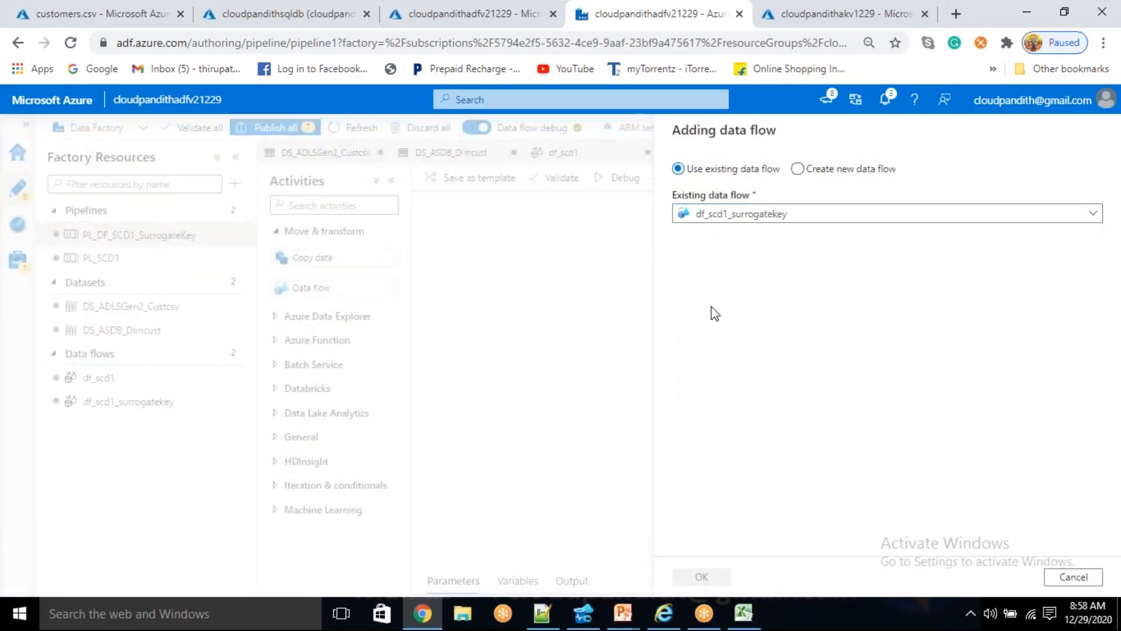
pyautogui.click(702, 577)
pyautogui.click(621, 177)
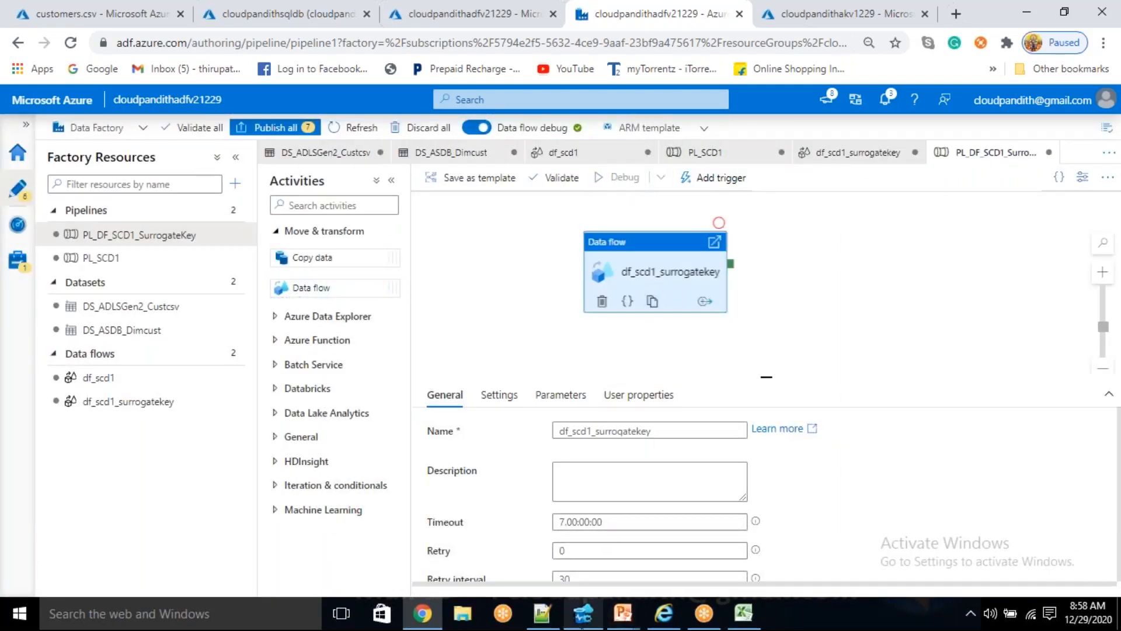
# - Run the select query on dim_cust in Azure Data Studio, then return to the pipeline in Azure Data Factory
pyautogui.click(584, 614)
pyautogui.click(358, 70)
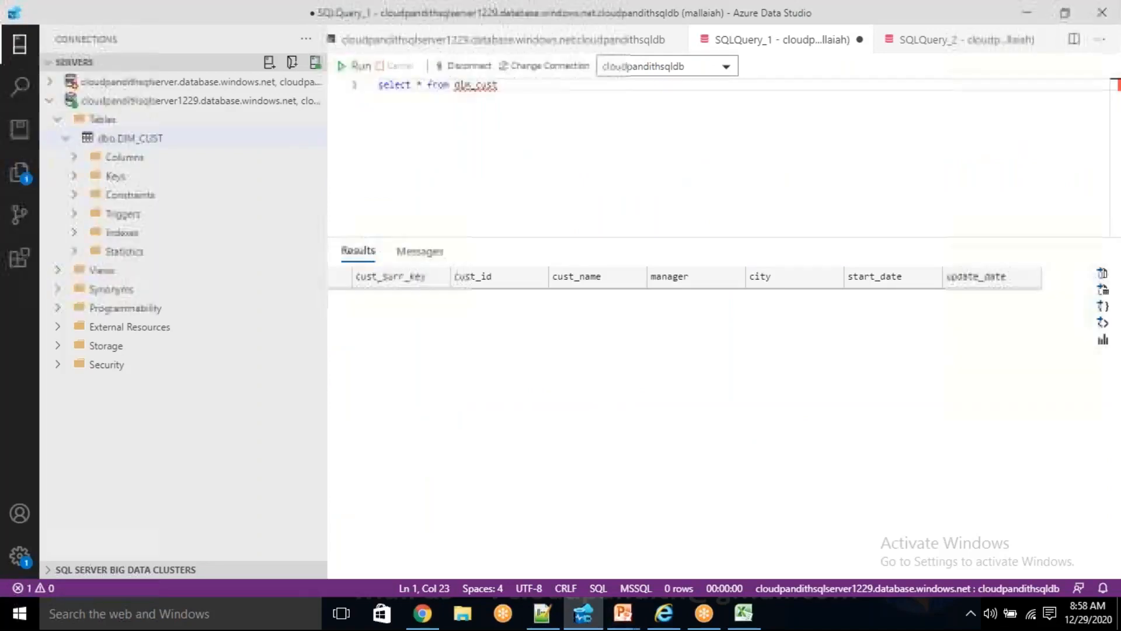
pyautogui.hotkey('alt', 'Tab')
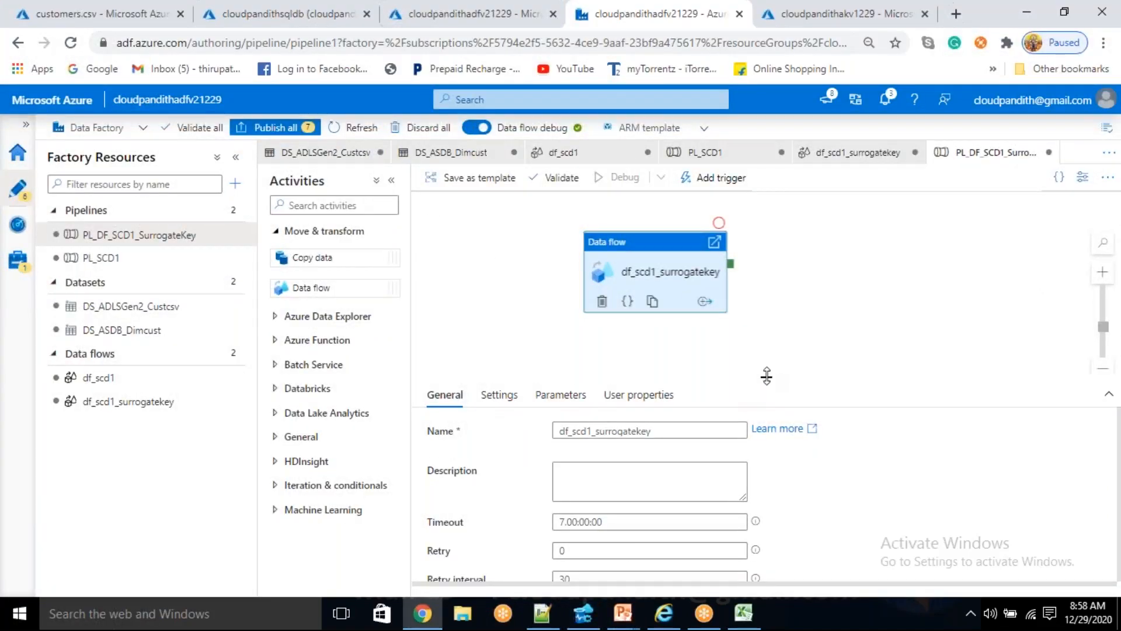
pyautogui.moveTo(766, 377); pyautogui.dragTo(767, 347)
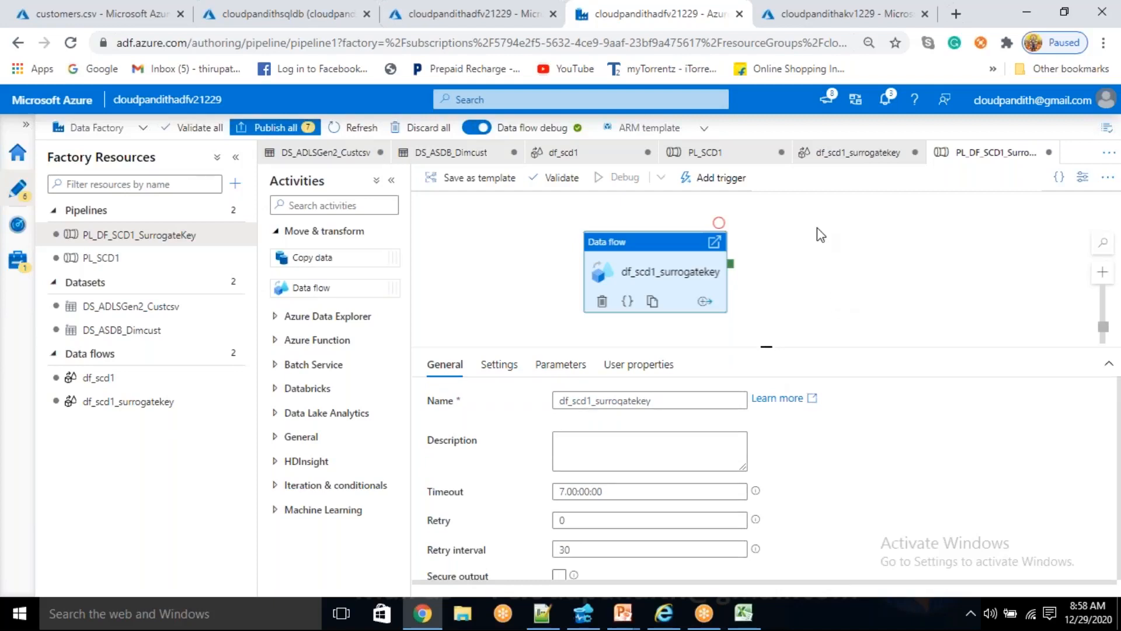
pyautogui.click(831, 16)
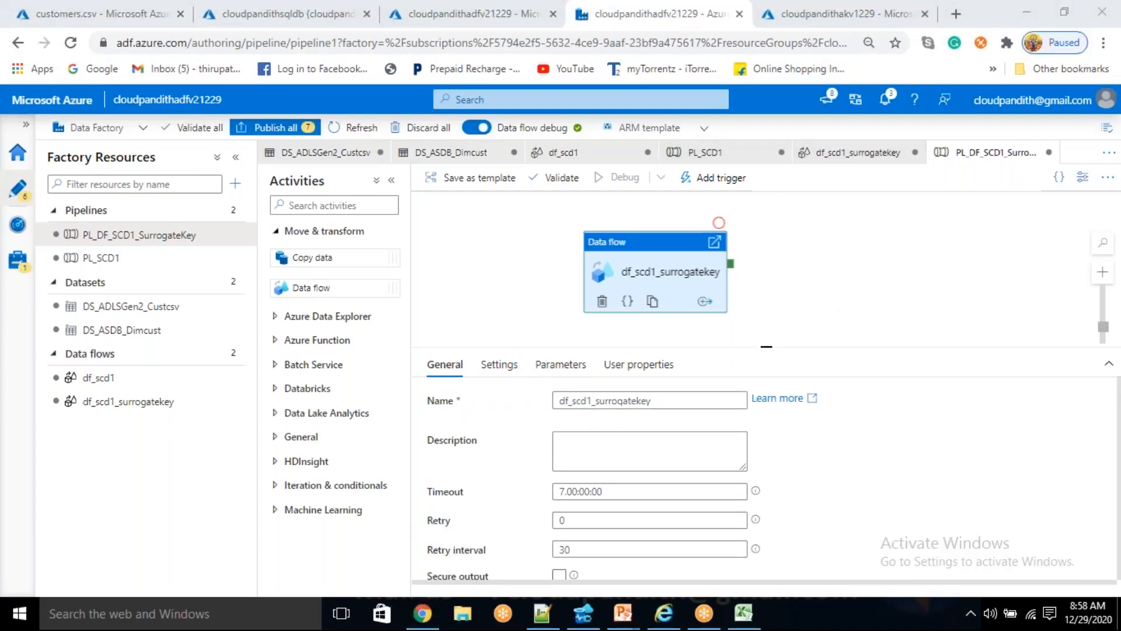
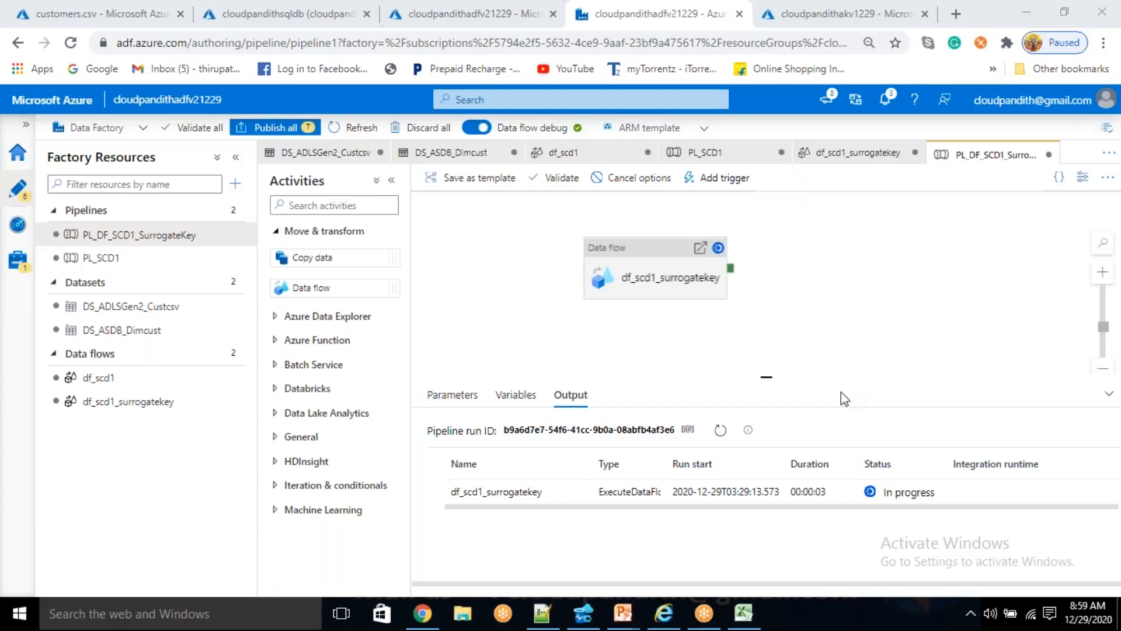
# - Monitor the pipeline debug run by refreshing its status and viewing the run details of the df_scd1_surrogatekey activity
pyautogui.click(723, 431)
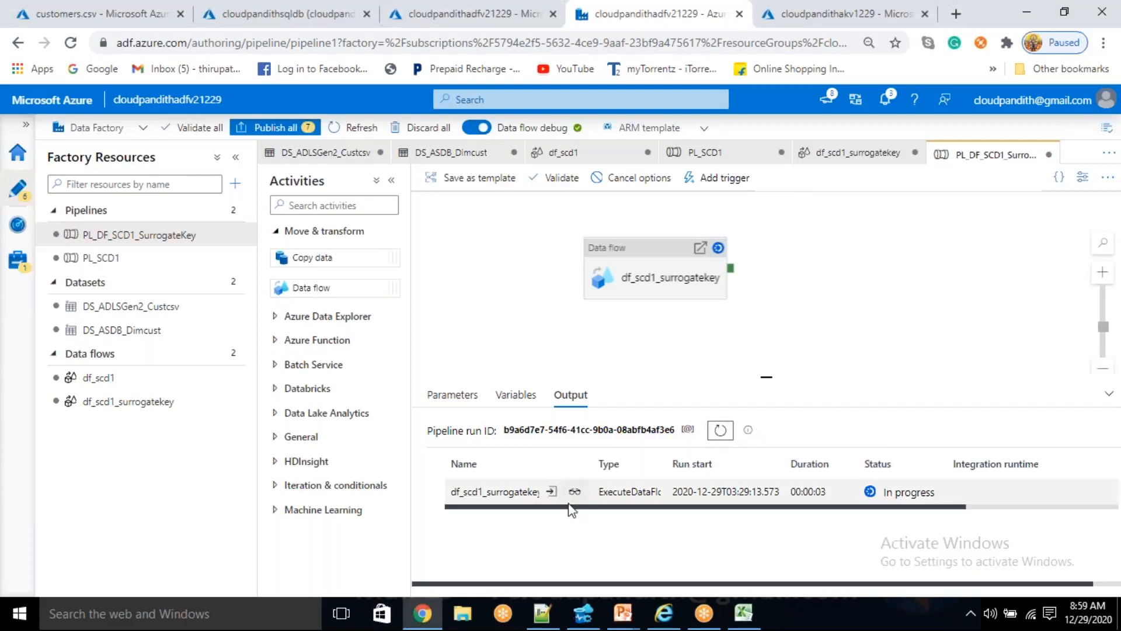
pyautogui.click(576, 492)
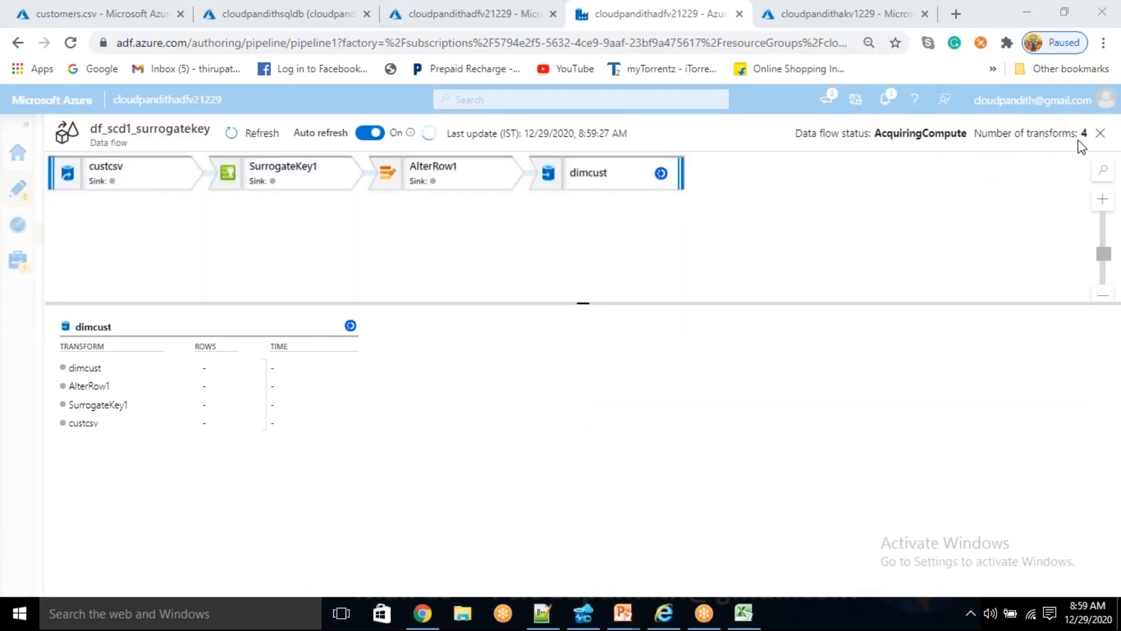
pyautogui.click(1100, 133)
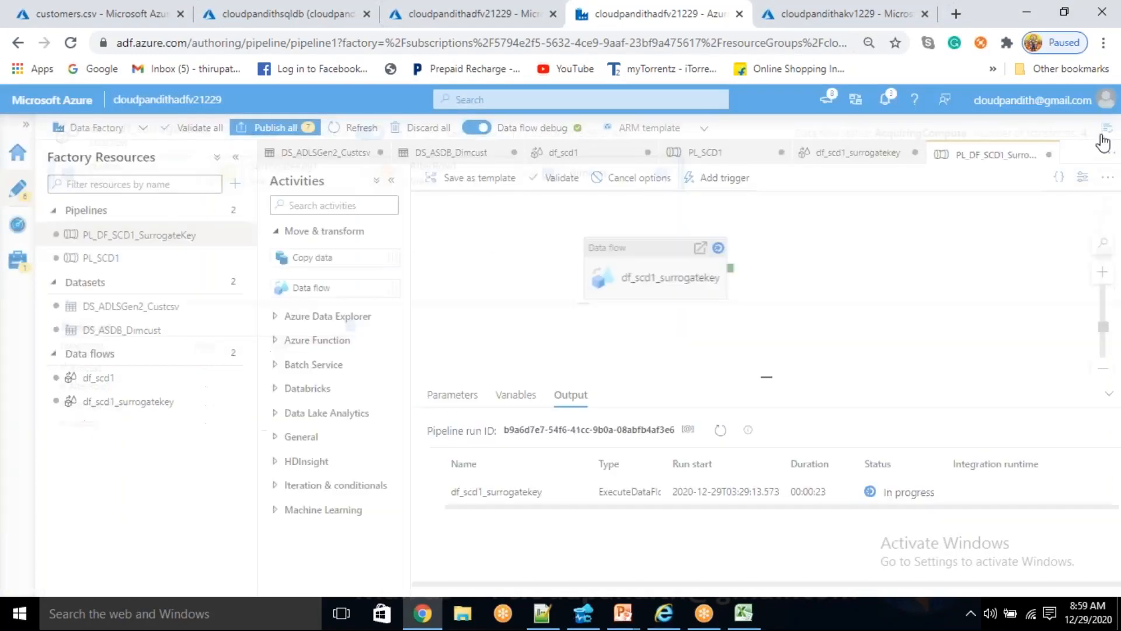
pyautogui.click(722, 433)
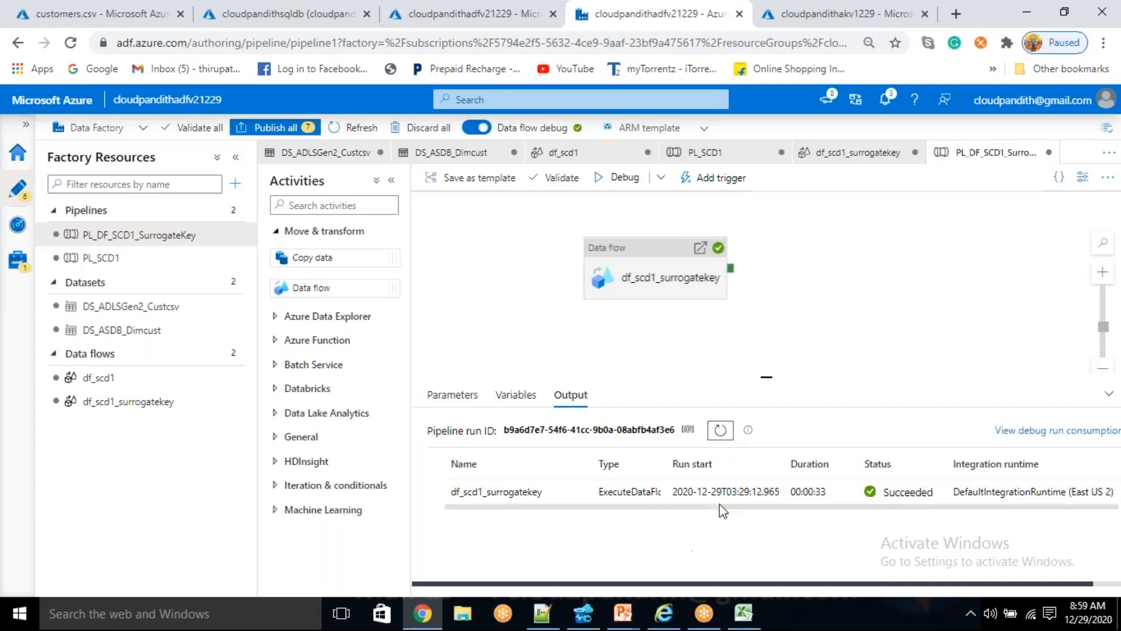
# - Run the select query on dim_cust in Azure Data Studio and select all the result rows
pyautogui.click(583, 613)
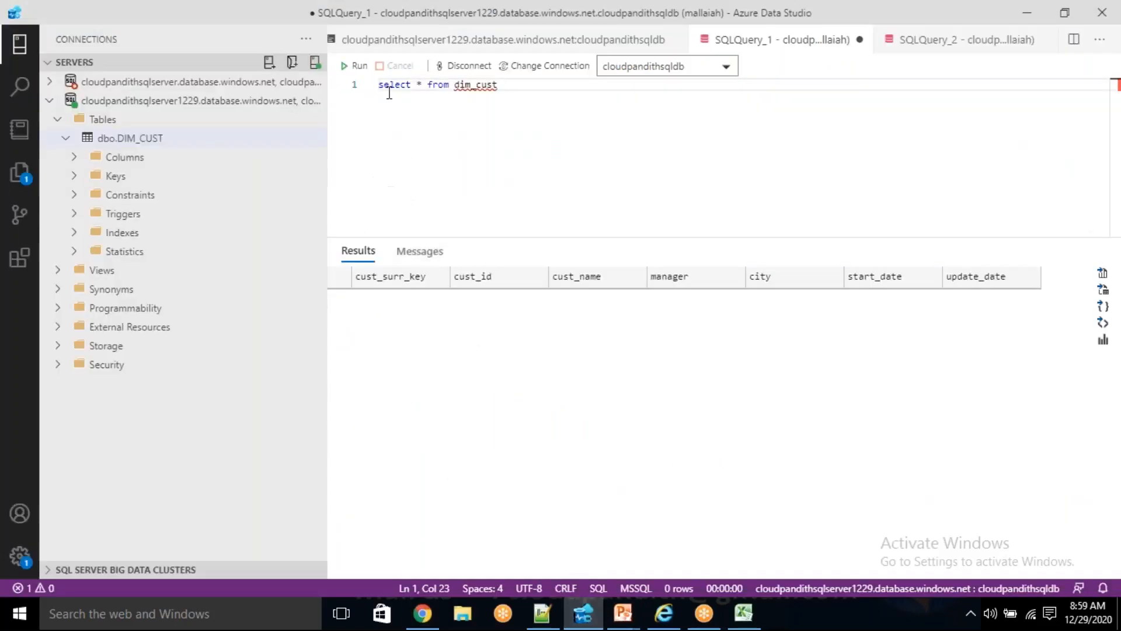
pyautogui.click(355, 67)
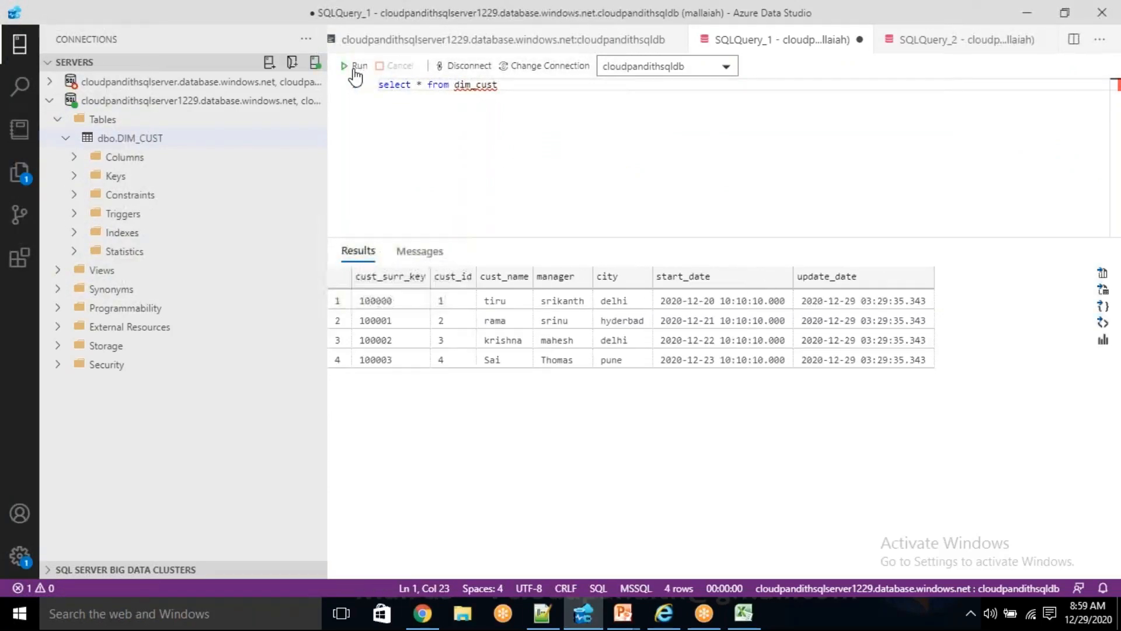
pyautogui.moveTo(387, 302); pyautogui.dragTo(888, 358)
# - Switch to the Excel workbook and clear the old customer comparison data from A1:G14 on Sheet1
pyautogui.click(743, 612)
pyautogui.moveTo(80, 162); pyautogui.dragTo(641, 371)
pyautogui.hotkey('ctrl', 'v')
pyautogui.click(529, 349)
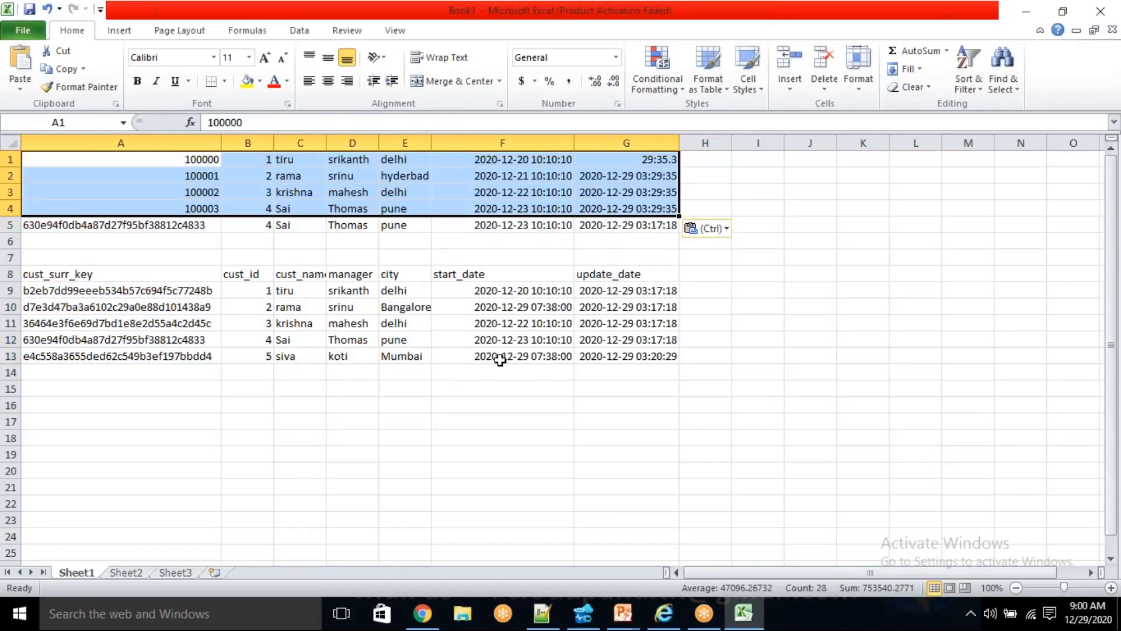
pyautogui.hotkey('ctrl', 'z')
pyautogui.press('Delete')
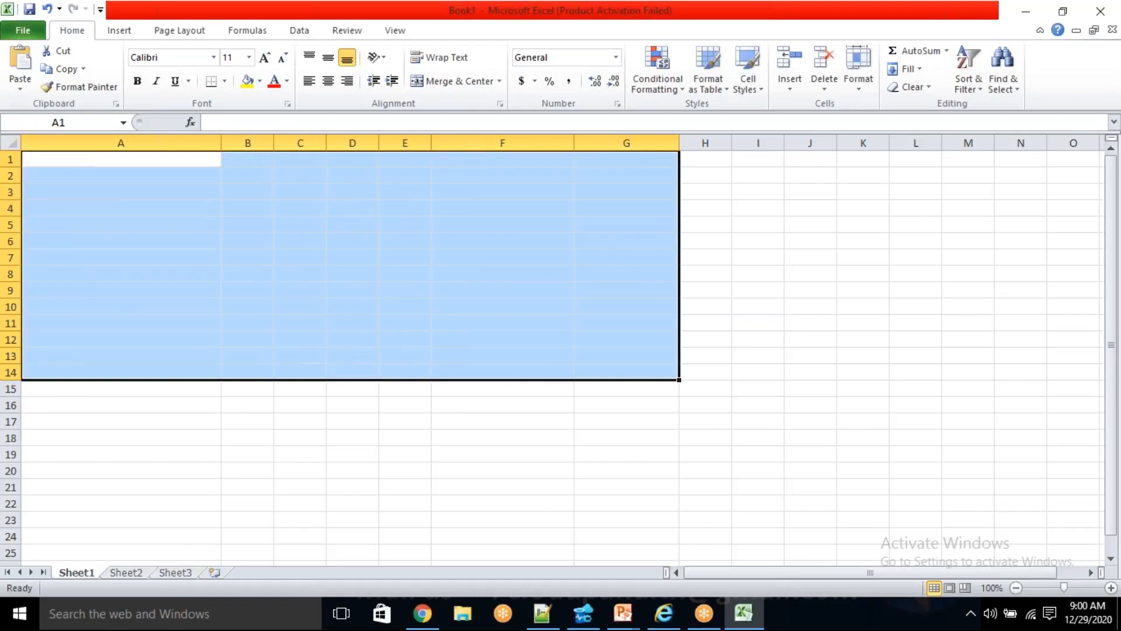
pyautogui.click(409, 350)
pyautogui.click(175, 162)
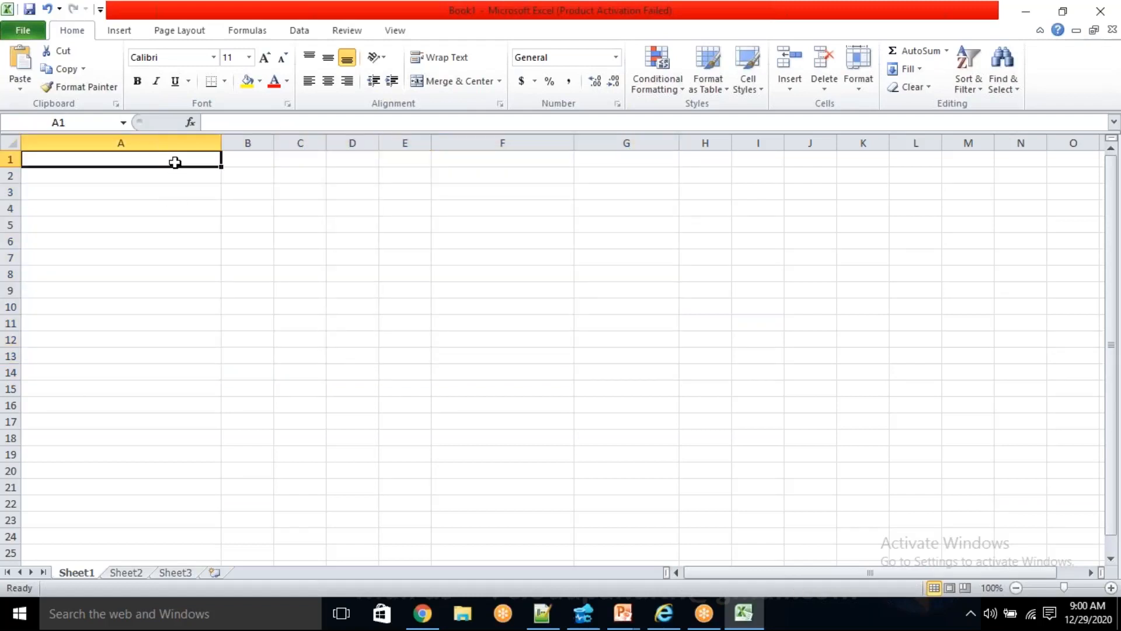
# - Copy the dim_cust results with headers from Azure Data Studio and paste them into the Excel sheet at cell A1
pyautogui.hotkey('ctrl', 'v')
pyautogui.hotkey('ctrl', 'z')
pyautogui.click(582, 613)
pyautogui.rightClick(612, 313)
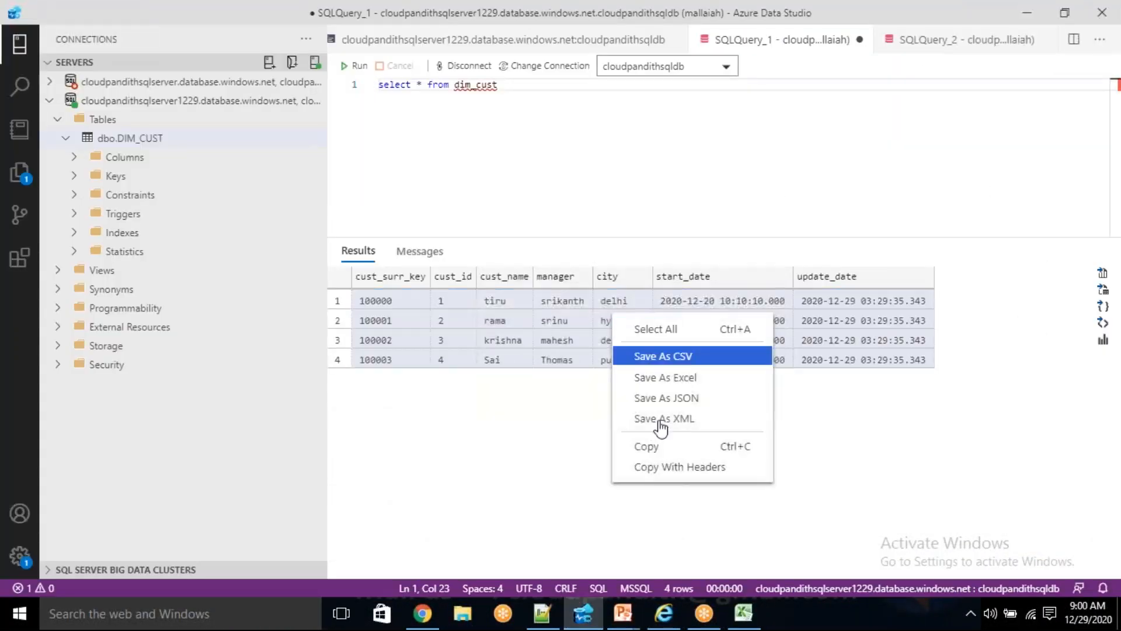
pyautogui.click(655, 468)
pyautogui.hotkey('alt', 'Tab')
pyautogui.hotkey('ctrl', 'v')
pyautogui.click(291, 301)
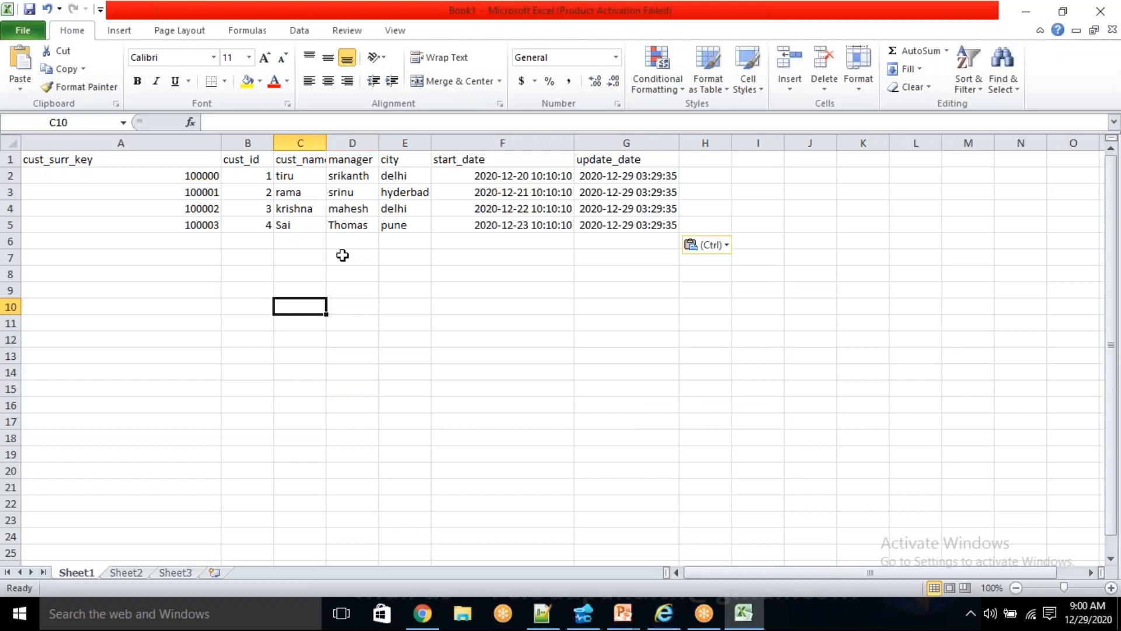
# - Replace the contents of customers.csv in the Azure portal with the second customer data block from Notepad++ and save the file
pyautogui.click(542, 613)
pyautogui.moveTo(482, 315); pyautogui.dragTo(47, 260)
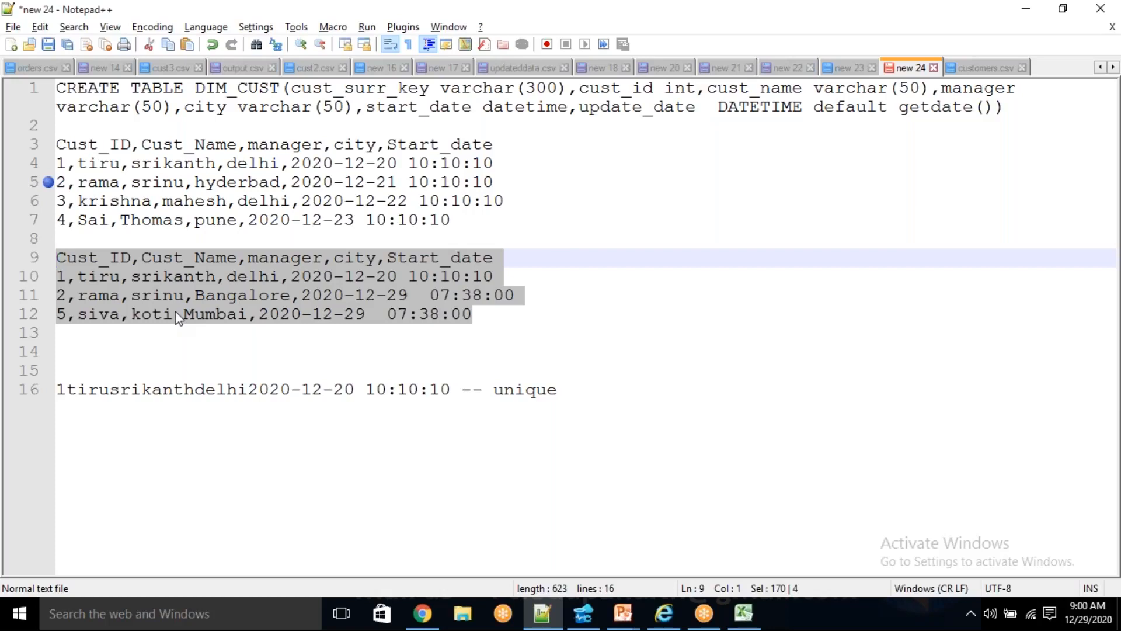
pyautogui.click(422, 613)
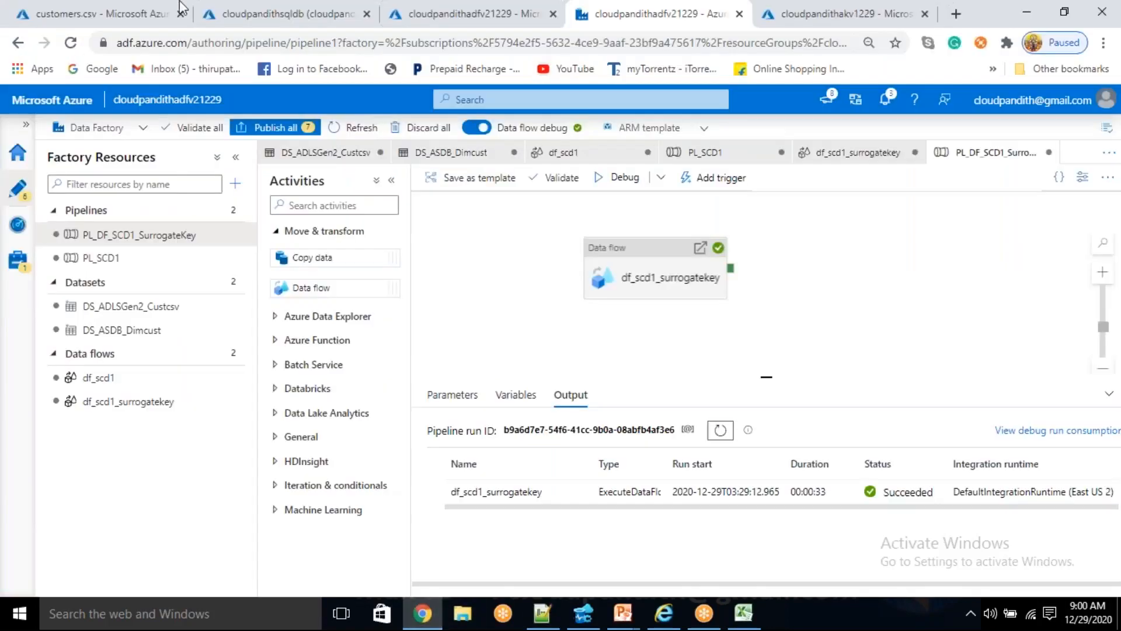
pyautogui.click(112, 6)
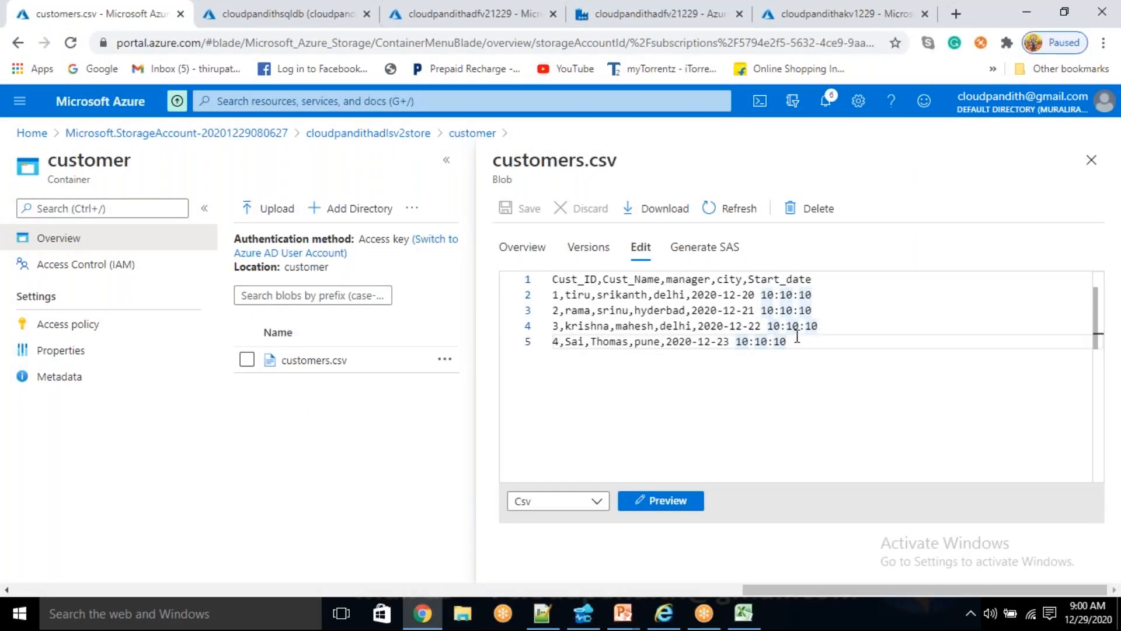
pyautogui.moveTo(787, 342); pyautogui.dragTo(557, 276)
pyautogui.hotkey('ctrl', 'v')
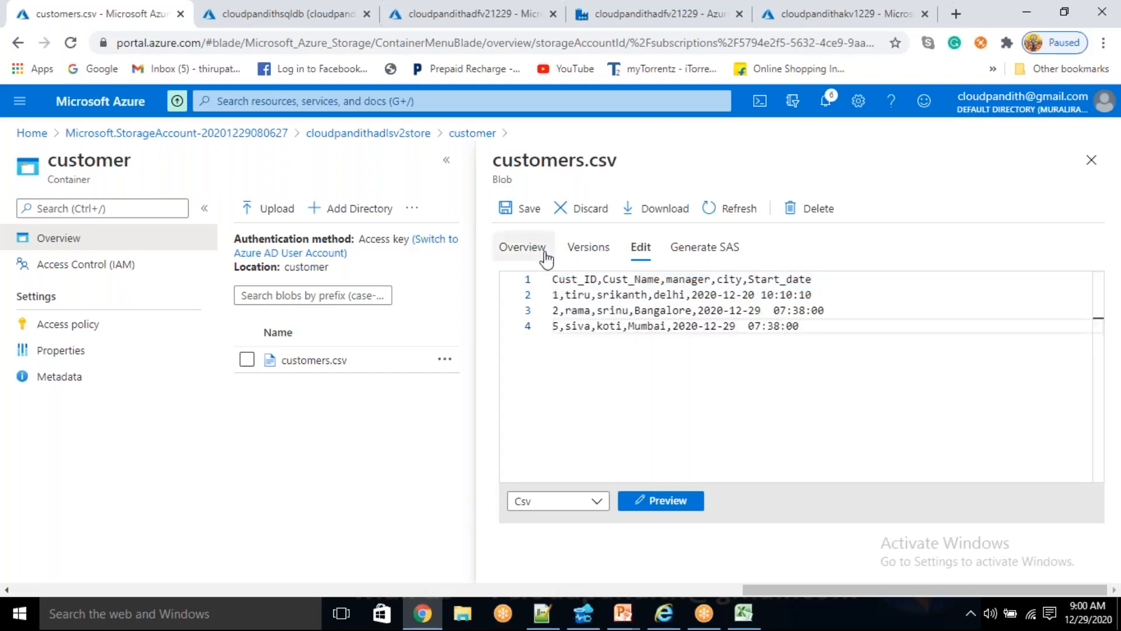
pyautogui.click(533, 216)
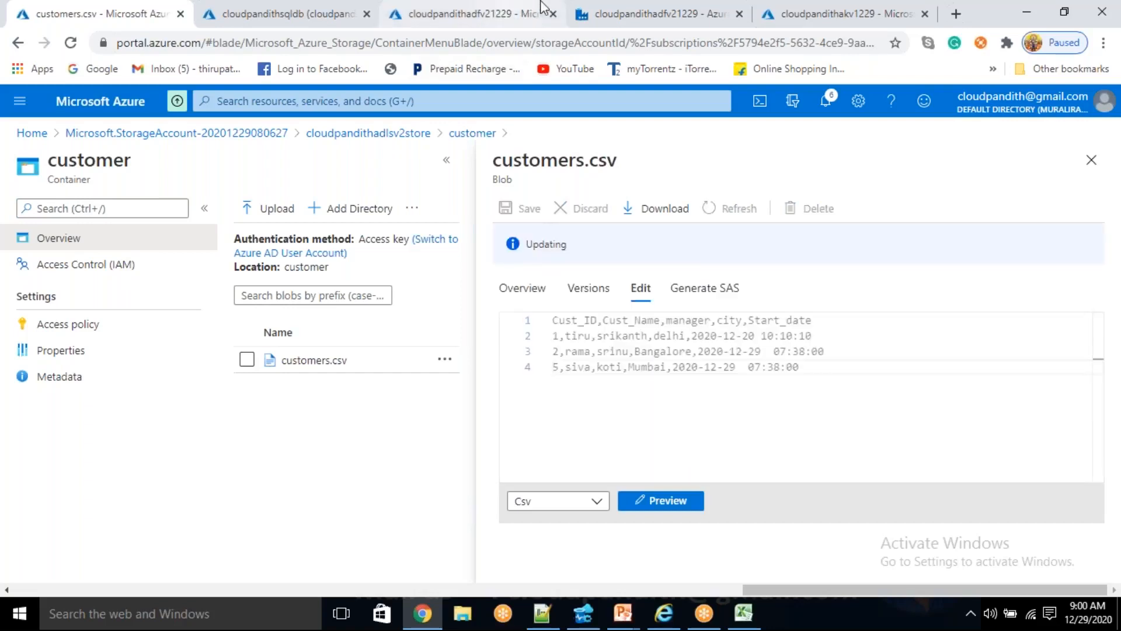
# - Debug the PL_DF_SCD1_SurrogateKey pipeline again in Azure Data Factory, refresh its status until it completes, and open the data flow run details
pyautogui.click(645, 5)
pyautogui.click(614, 186)
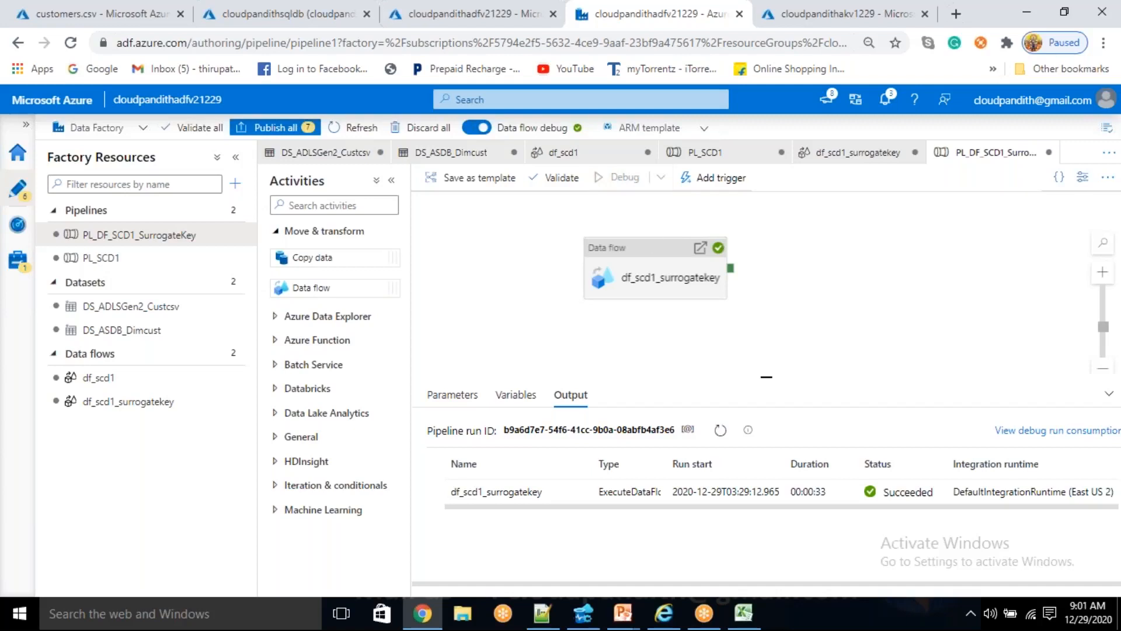
pyautogui.click(722, 432)
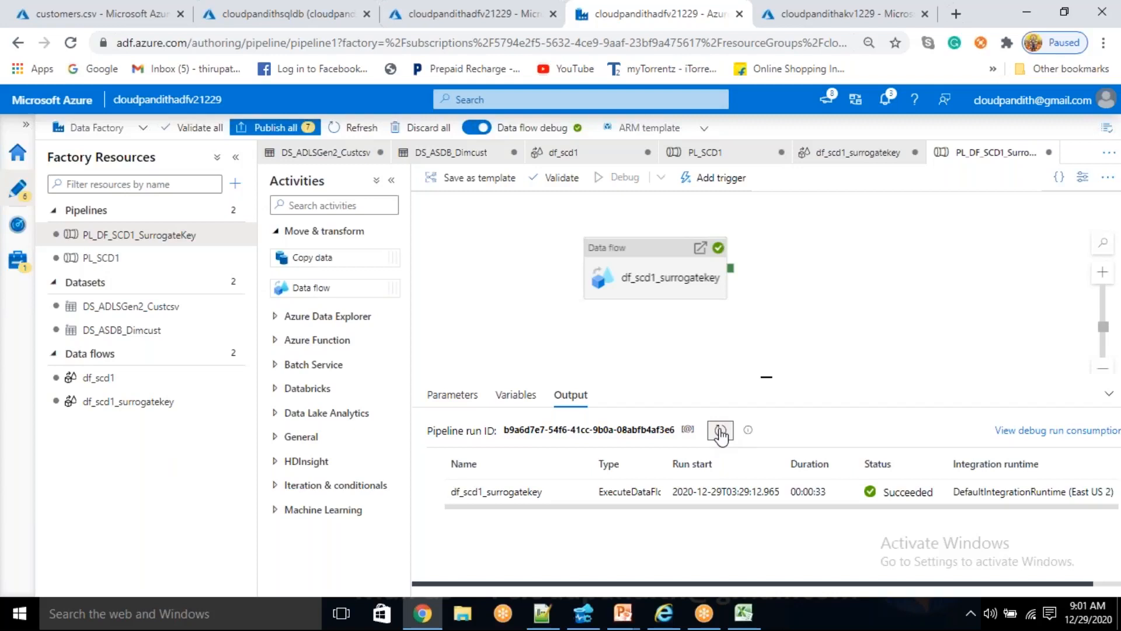
pyautogui.click(720, 432)
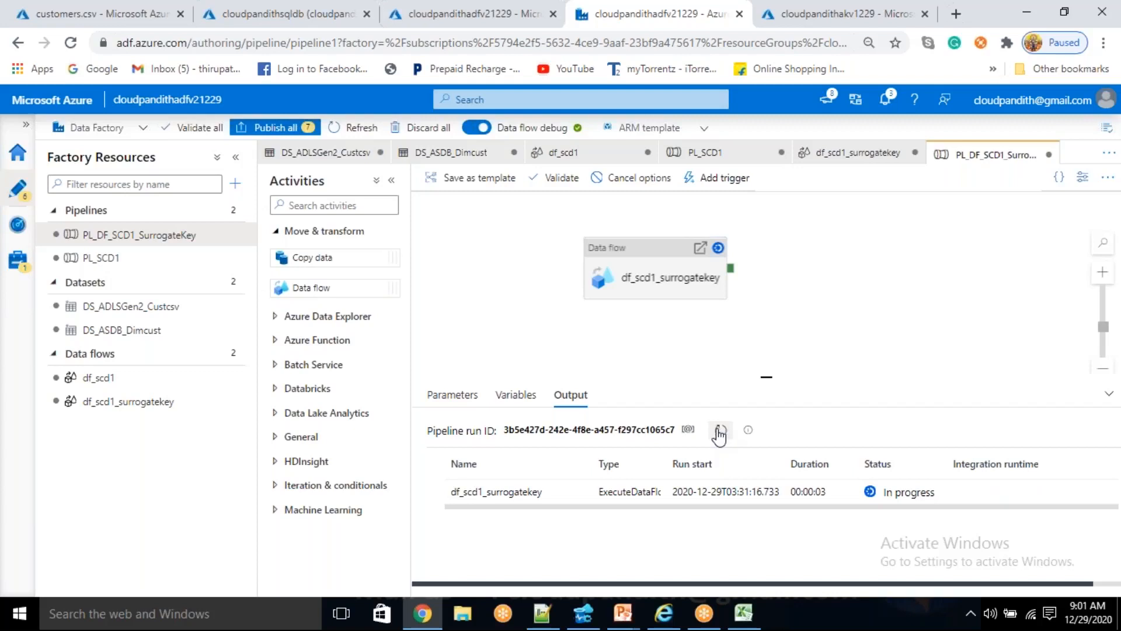
pyautogui.click(721, 432)
pyautogui.moveTo(766, 376); pyautogui.dragTo(767, 360)
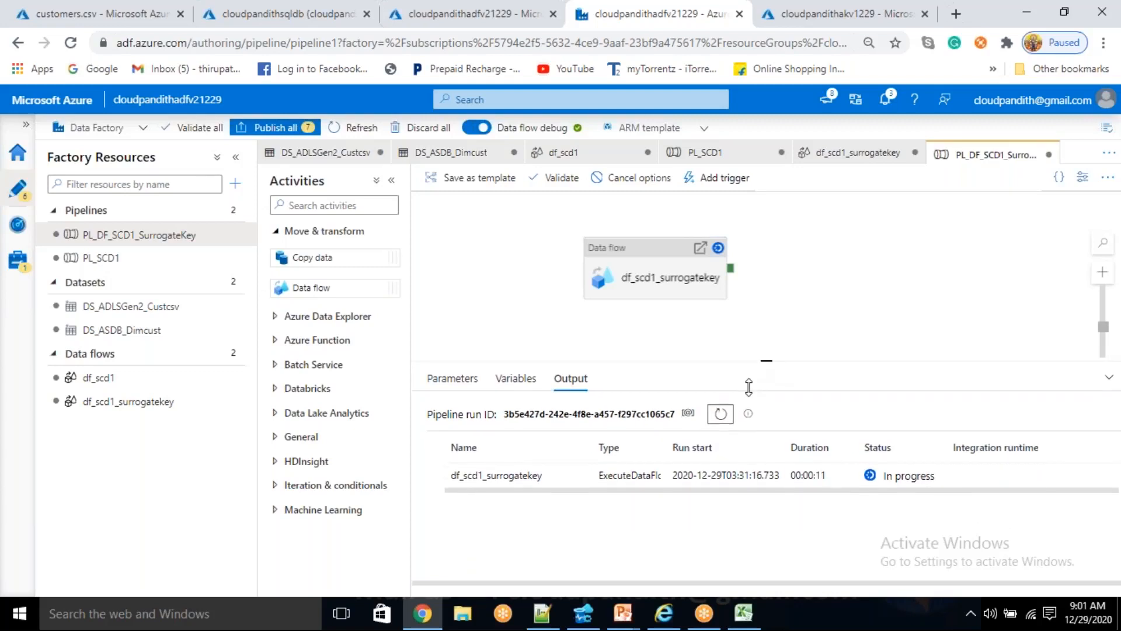
pyautogui.click(722, 414)
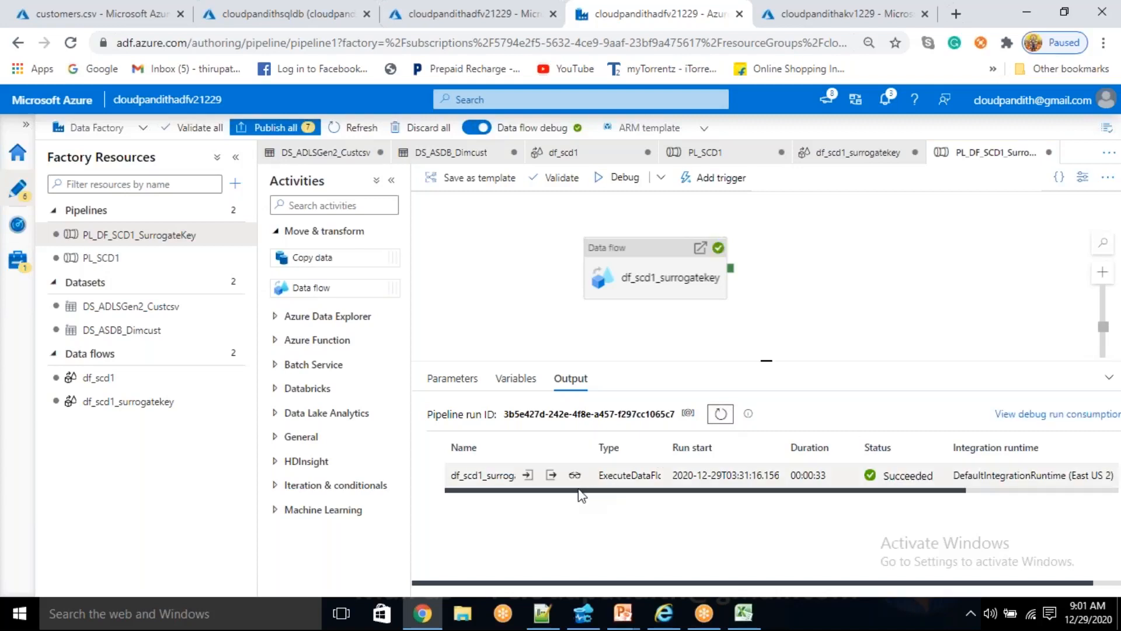
pyautogui.click(575, 478)
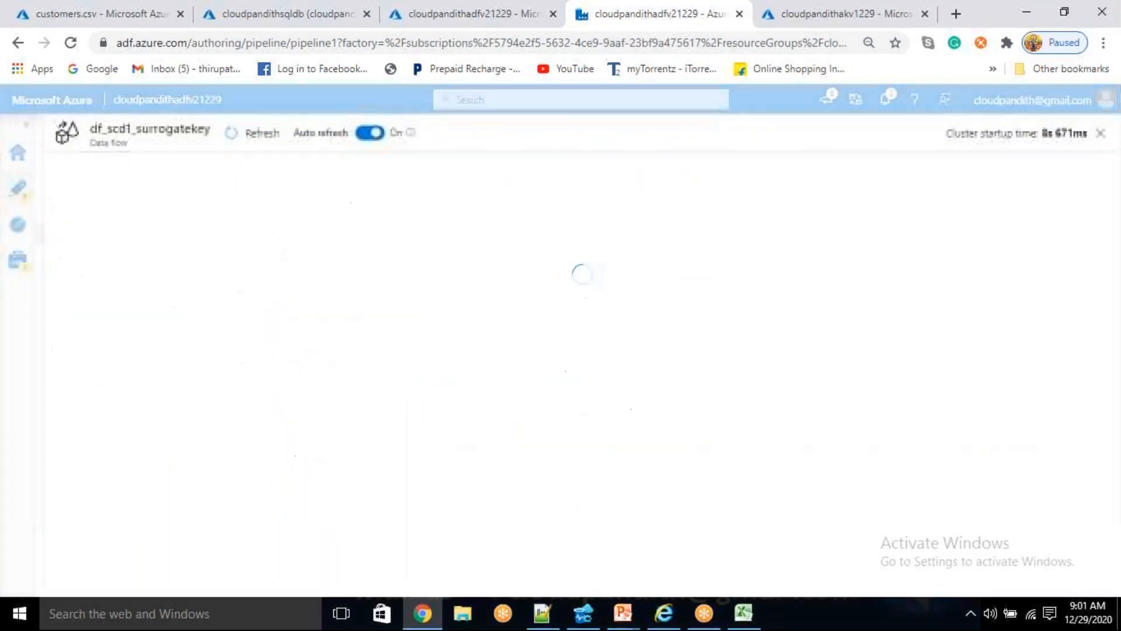
# - Rerun the select query on dim_cust in Azure Data Studio and examine the surrogate keys across the result rows
pyautogui.click(582, 613)
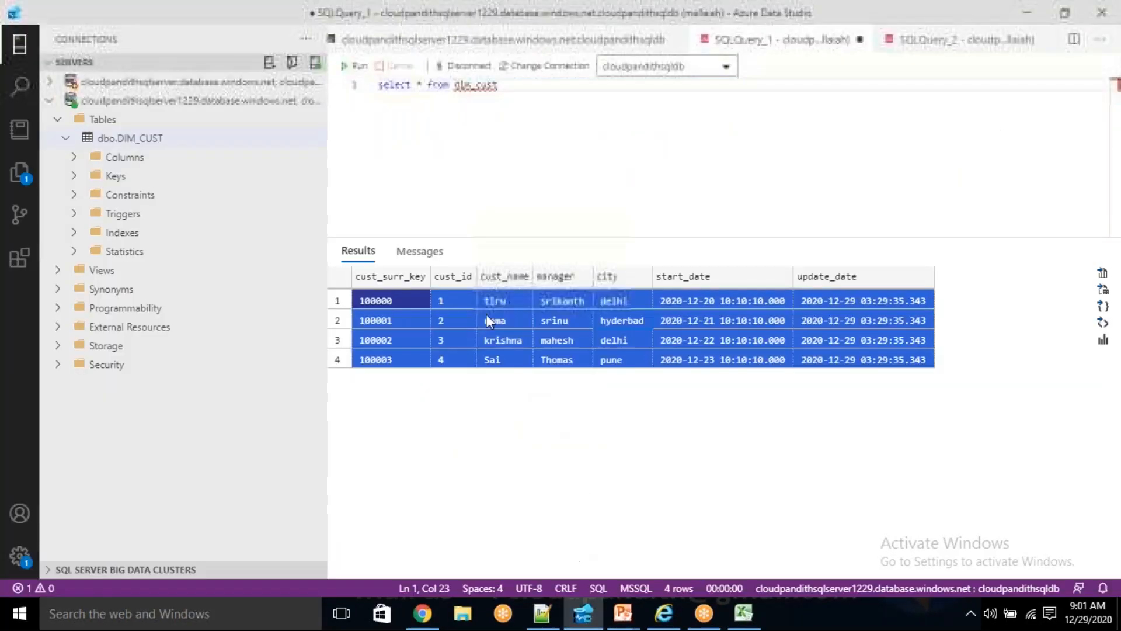
pyautogui.click(358, 66)
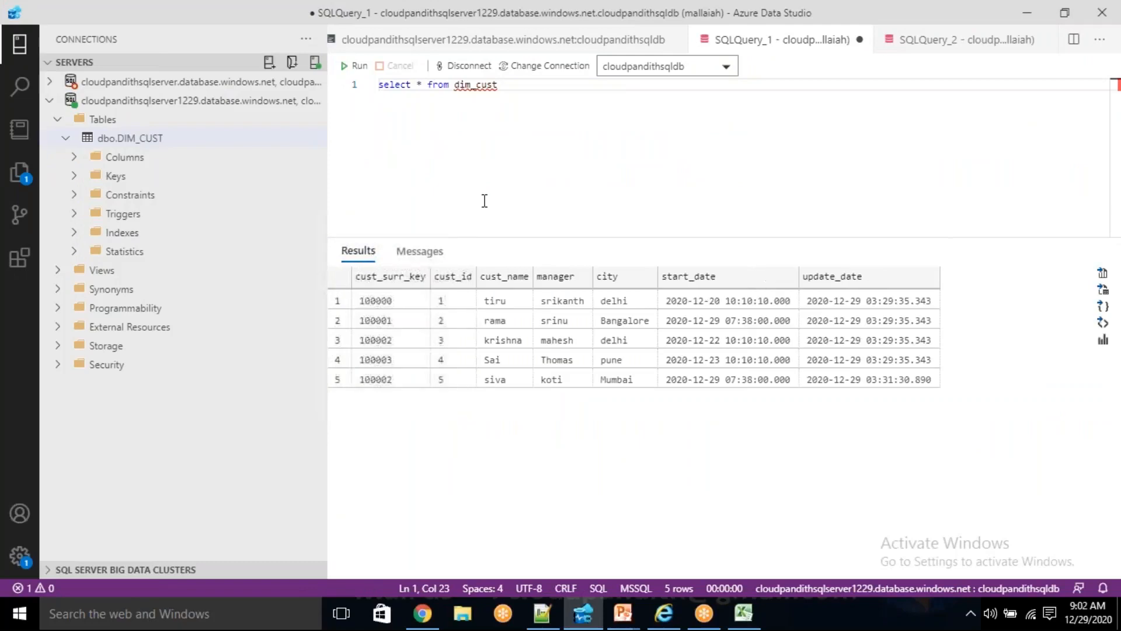
pyautogui.moveTo(405, 301); pyautogui.dragTo(842, 374)
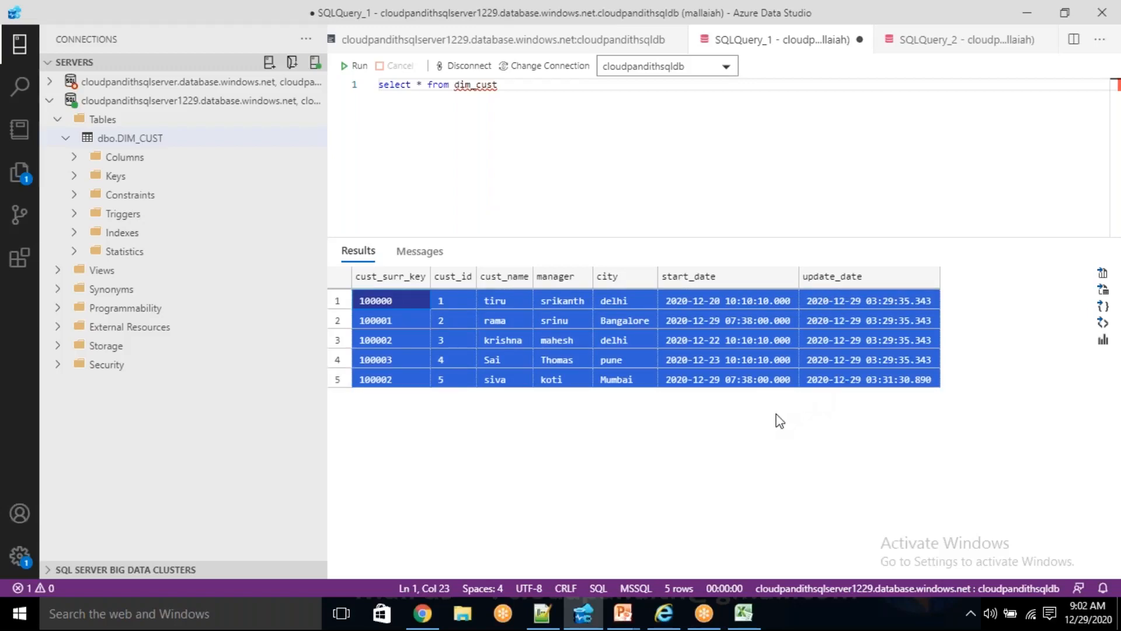
pyautogui.click(674, 437)
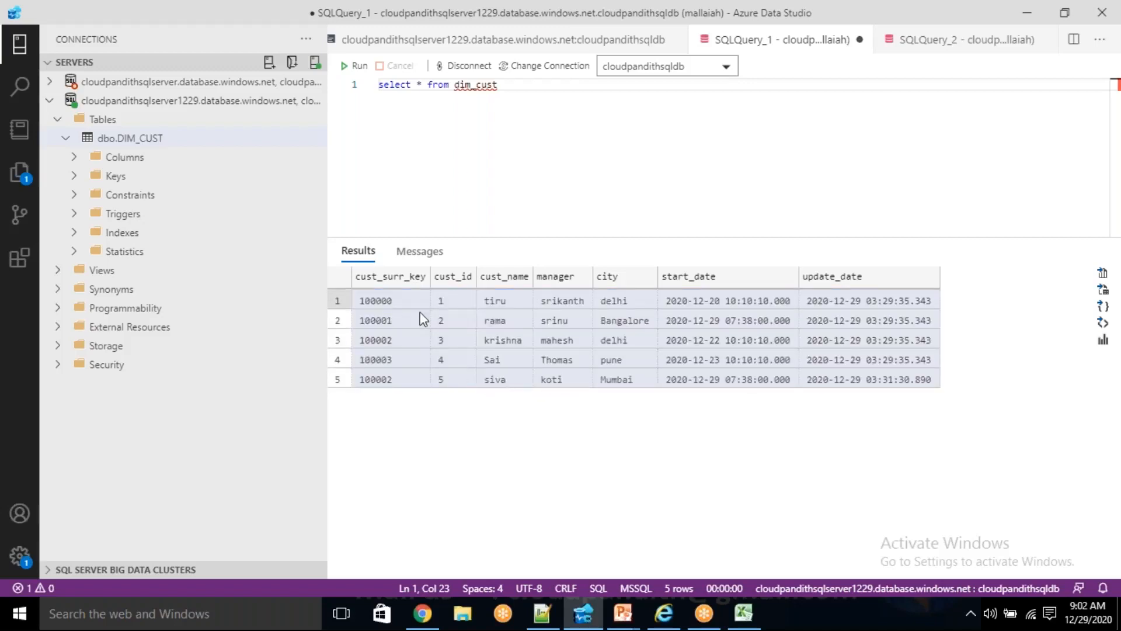
pyautogui.moveTo(383, 303); pyautogui.dragTo(787, 374)
pyautogui.click(682, 430)
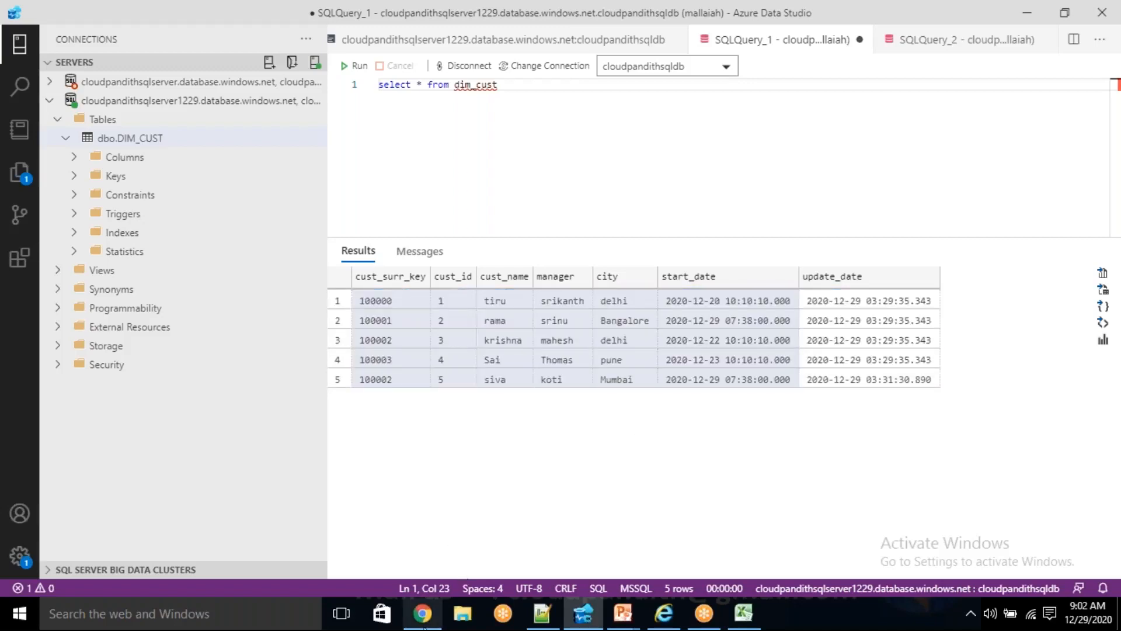
# - Open the df_scd1_surrogatekey data flow in Azure Data Factory and check the key column and start value of the SurrogateKey1 transformation
pyautogui.click(421, 628)
pyautogui.click(420, 628)
pyautogui.click(421, 625)
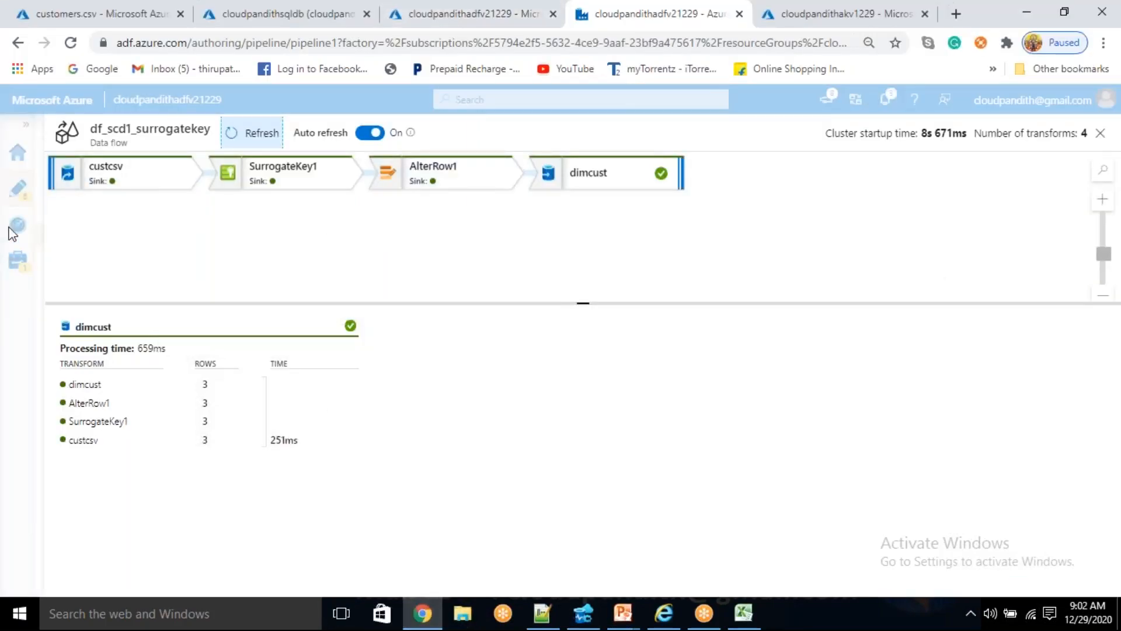
pyautogui.click(18, 188)
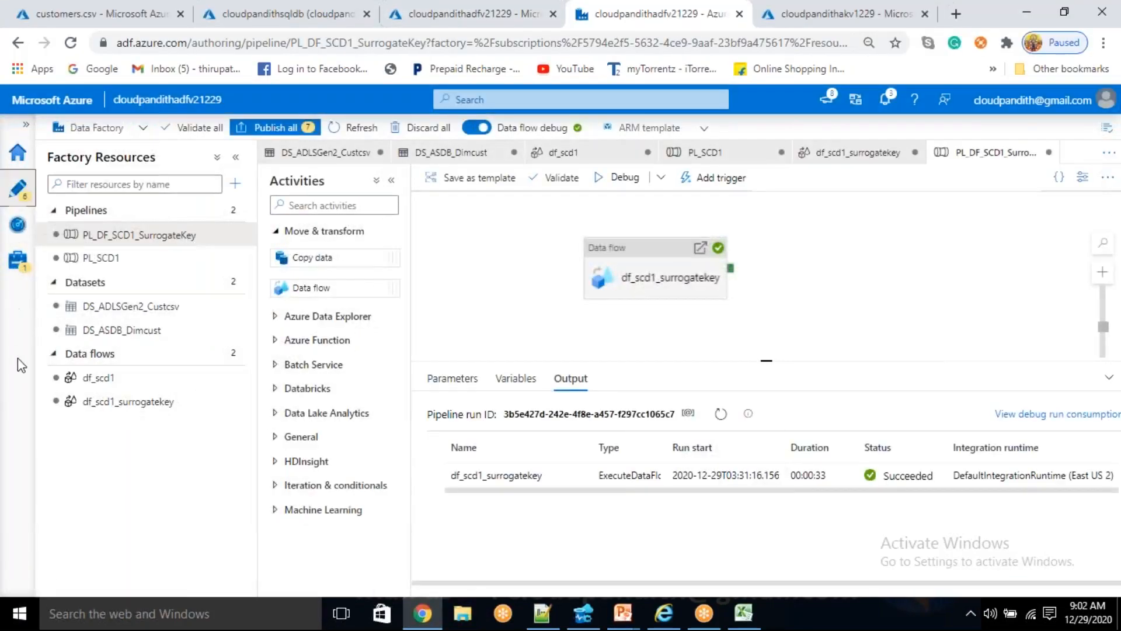
pyautogui.click(111, 411)
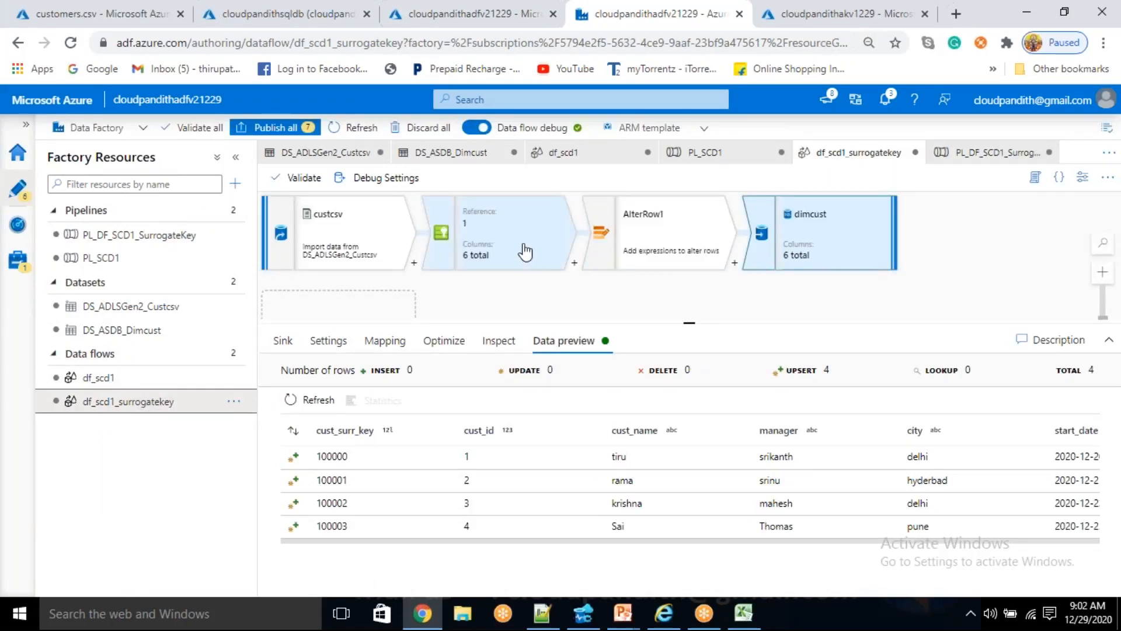
pyautogui.moveTo(694, 323); pyautogui.dragTo(689, 360)
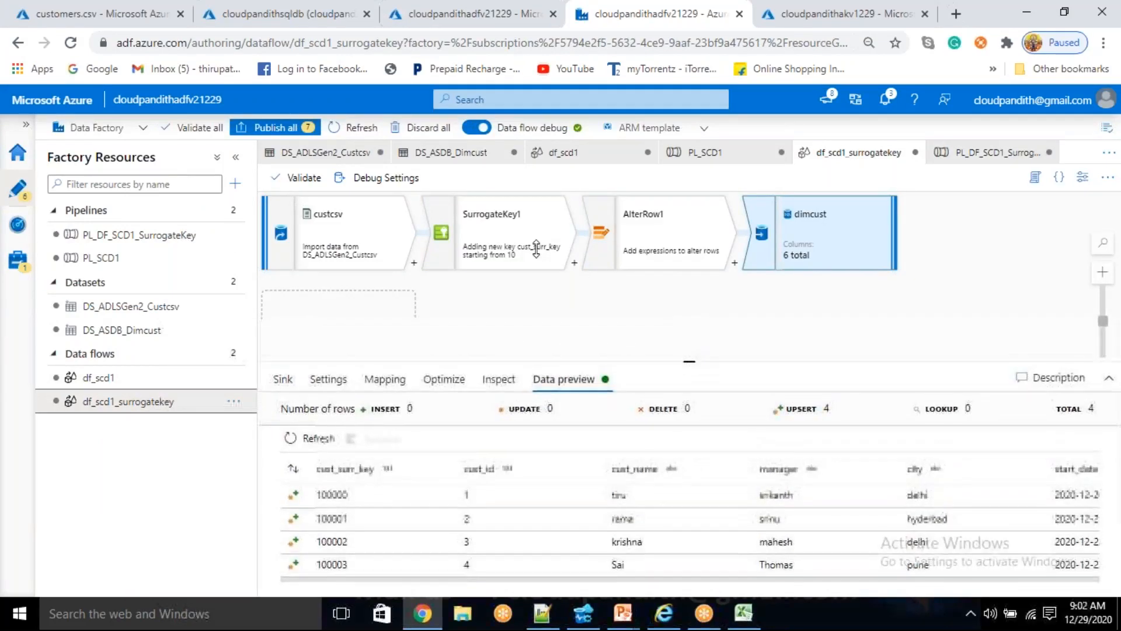
pyautogui.click(527, 242)
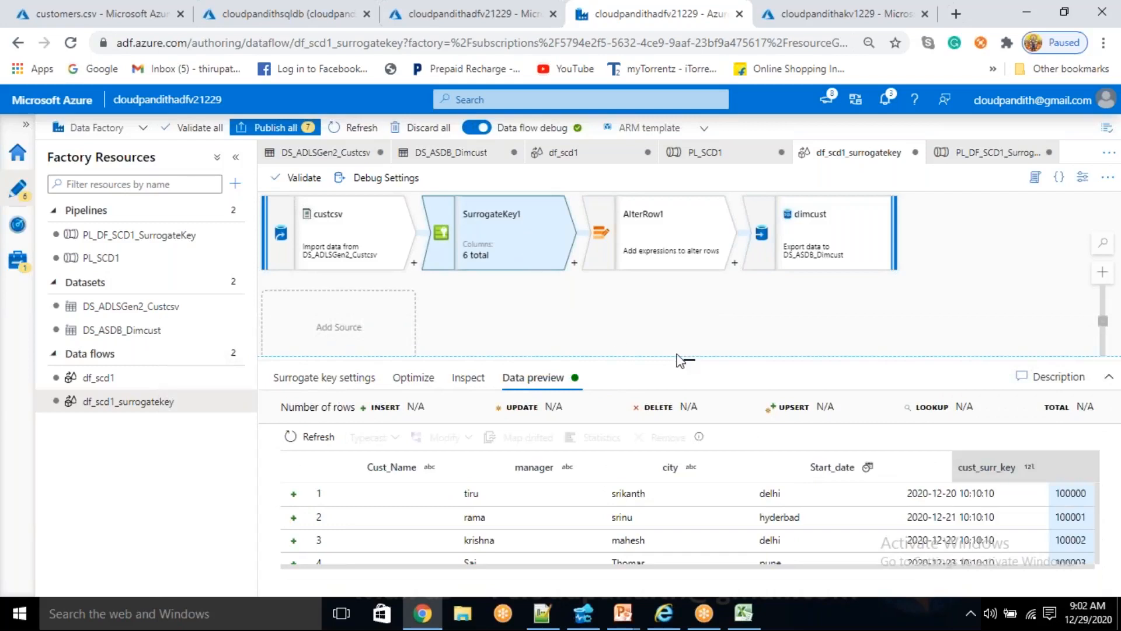
pyautogui.moveTo(691, 362); pyautogui.dragTo(689, 329)
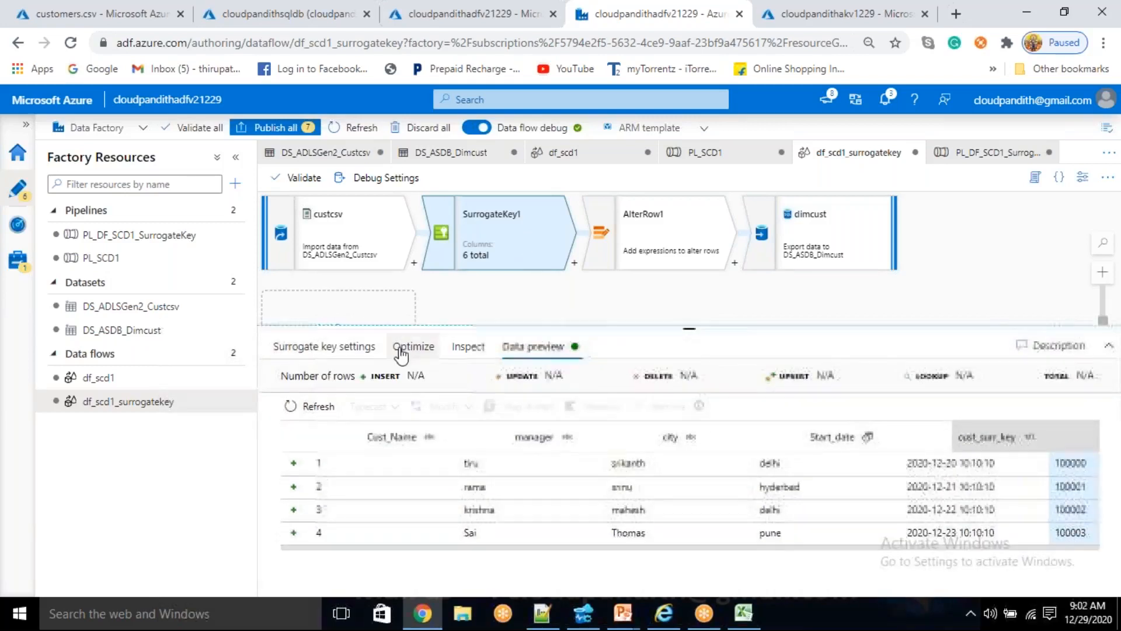
pyautogui.click(334, 349)
pyautogui.doubleClick(477, 471)
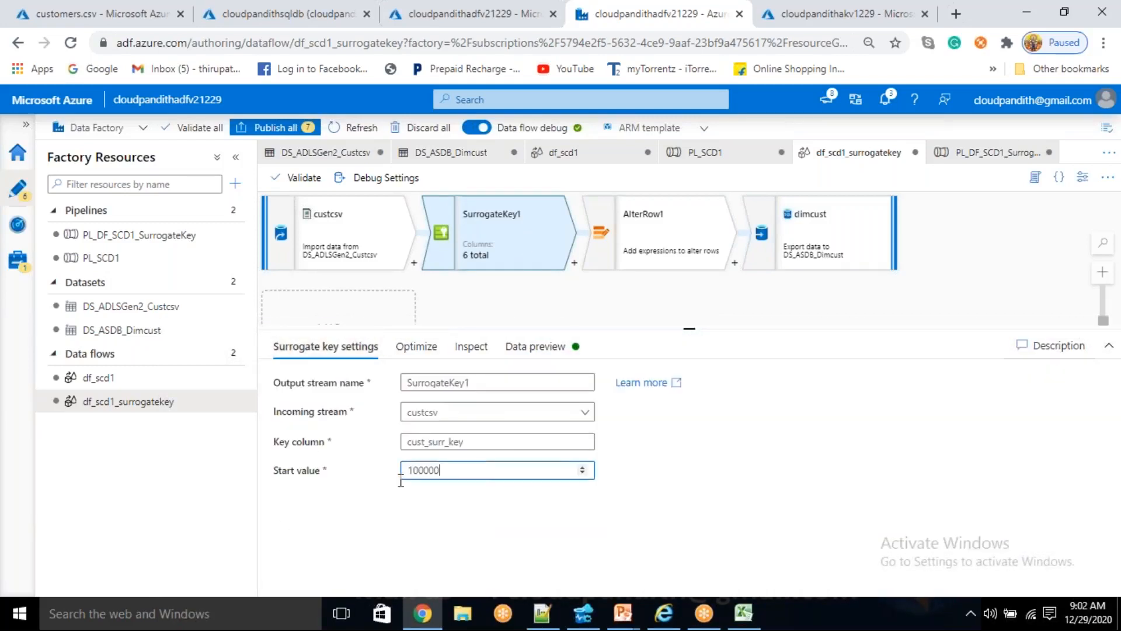
pyautogui.click(697, 465)
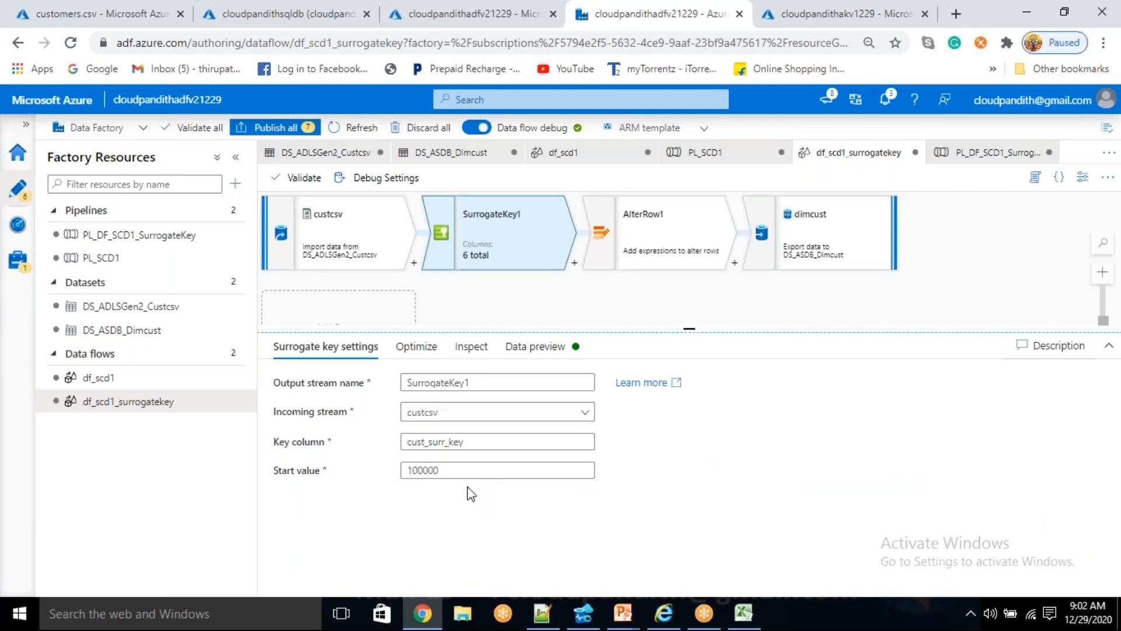
# - Add a second source to the data flow using the DS_ASDB_Dimcust dataset and set its input to Query
pyautogui.moveTo(466, 470); pyautogui.dragTo(401, 473)
pyautogui.click(835, 476)
pyautogui.moveTo(689, 330); pyautogui.dragTo(689, 357)
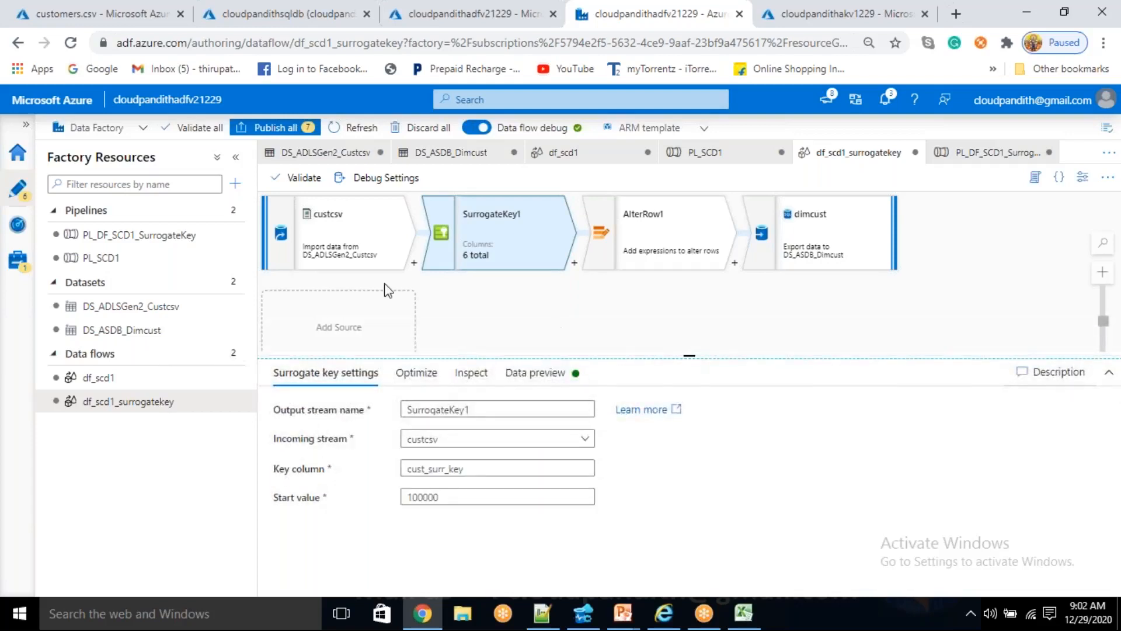
pyautogui.click(343, 335)
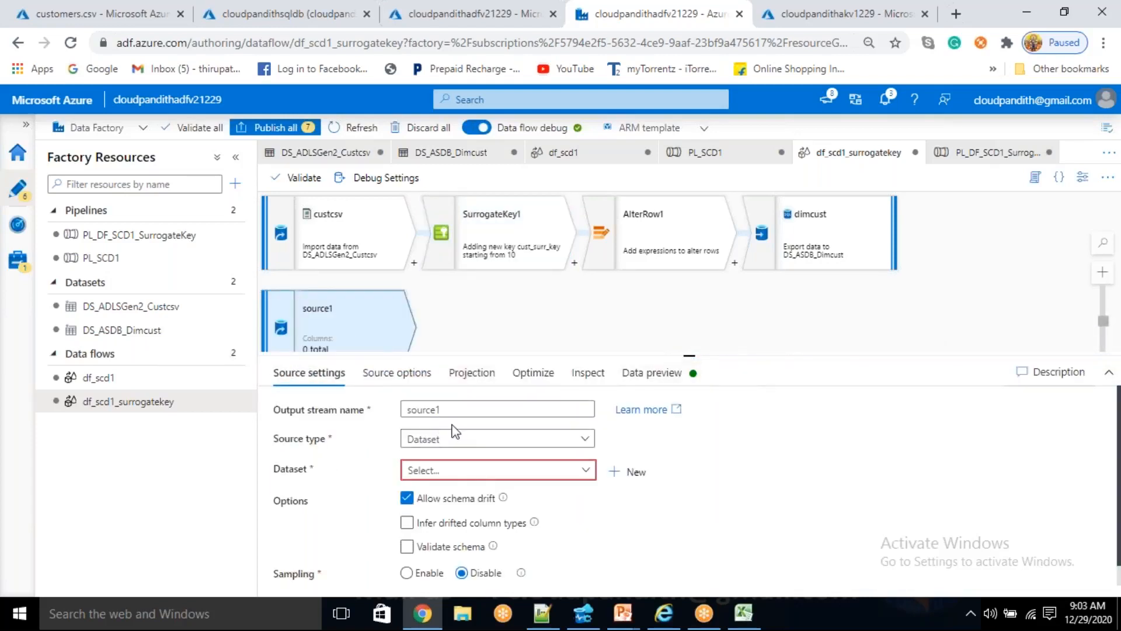
pyautogui.click(472, 477)
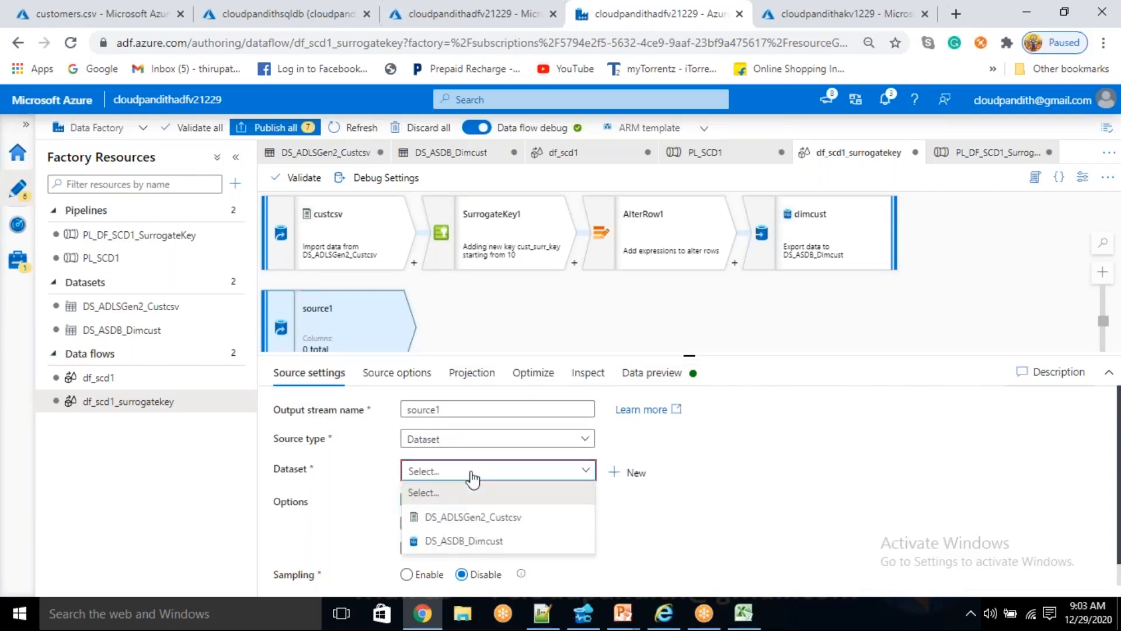
pyautogui.click(479, 541)
pyautogui.click(385, 379)
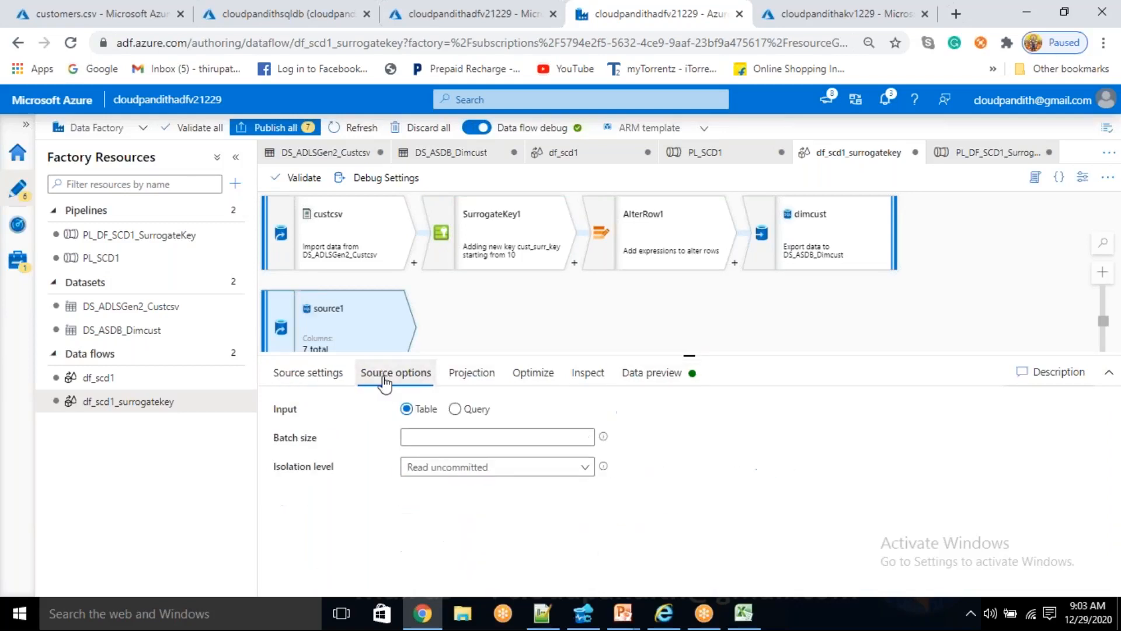
pyautogui.click(454, 409)
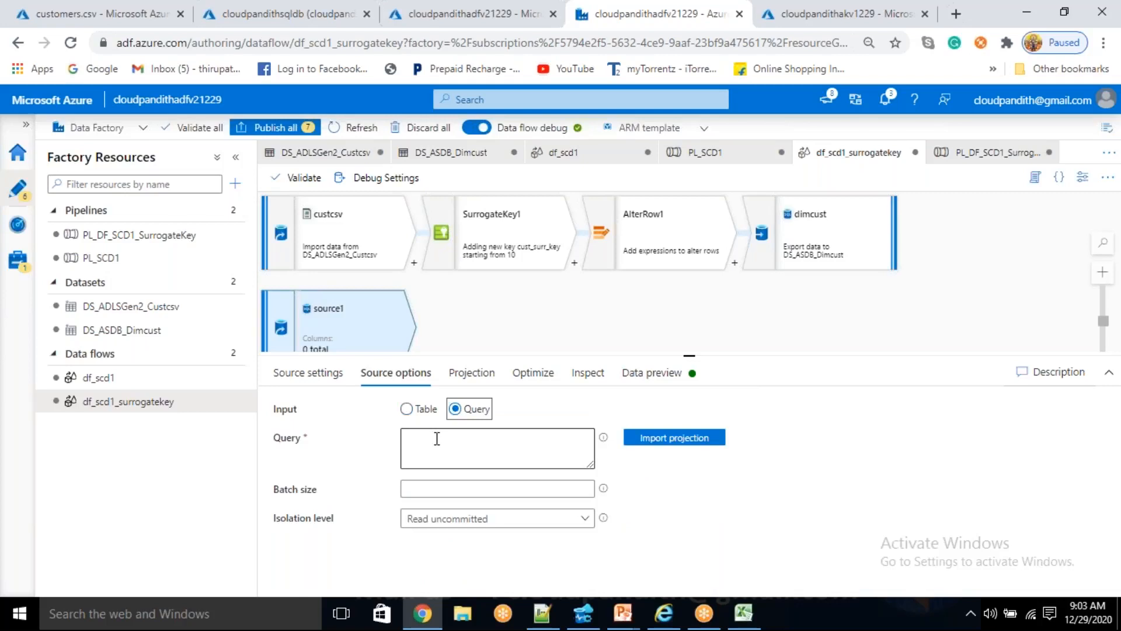
pyautogui.click(437, 438)
# - In Azure Data Studio, write "select max(curr_surr_key) as maxvalue from dim_cust" below the existing query and cut it out of the editor
pyautogui.click(582, 613)
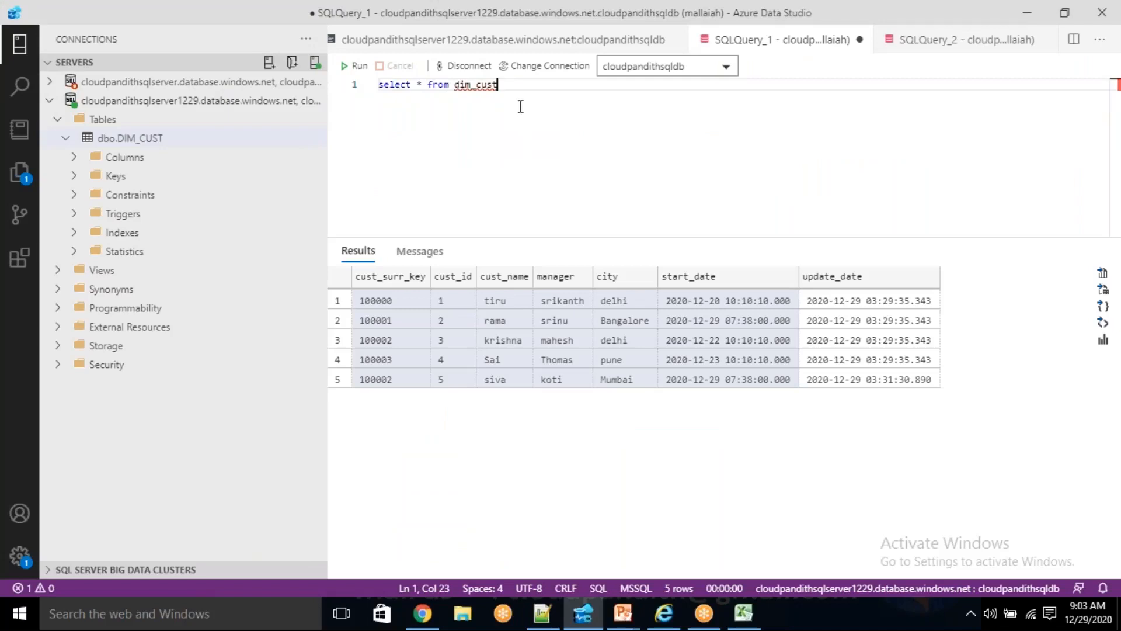
pyautogui.press('Return')
pyautogui.write('select max(')
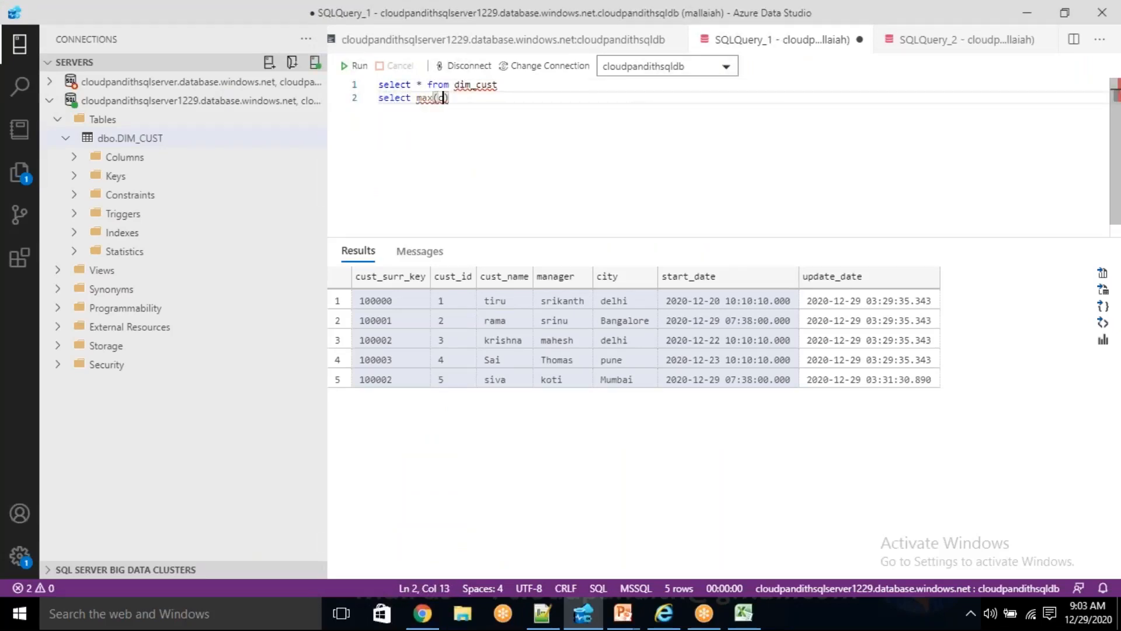
pyautogui.write('curr_su')
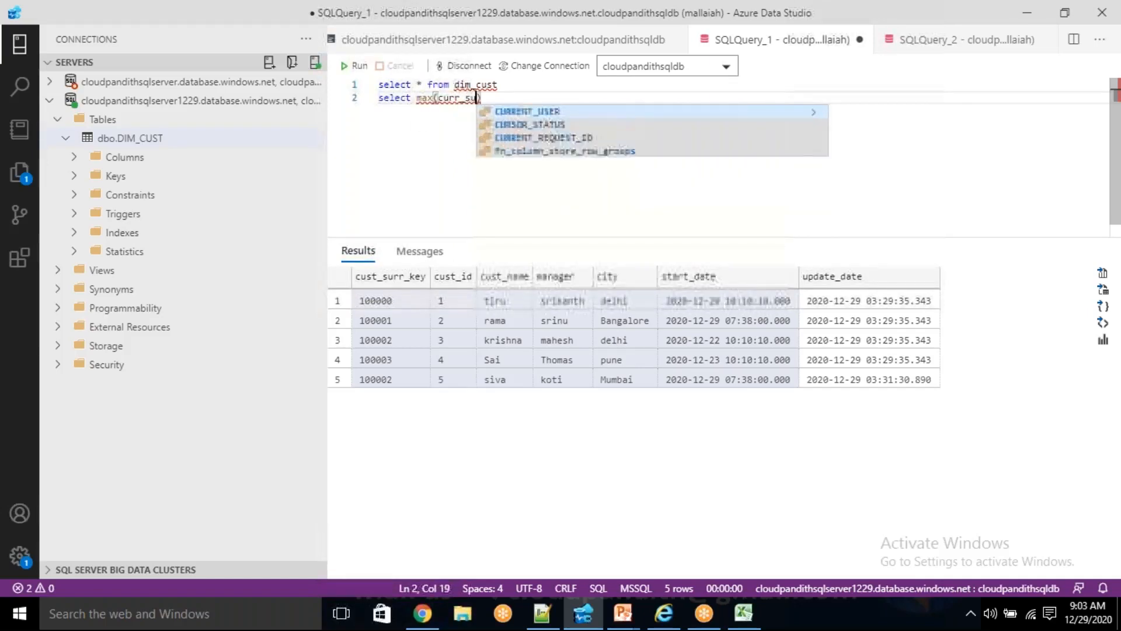
pyautogui.write('rr_key) as ')
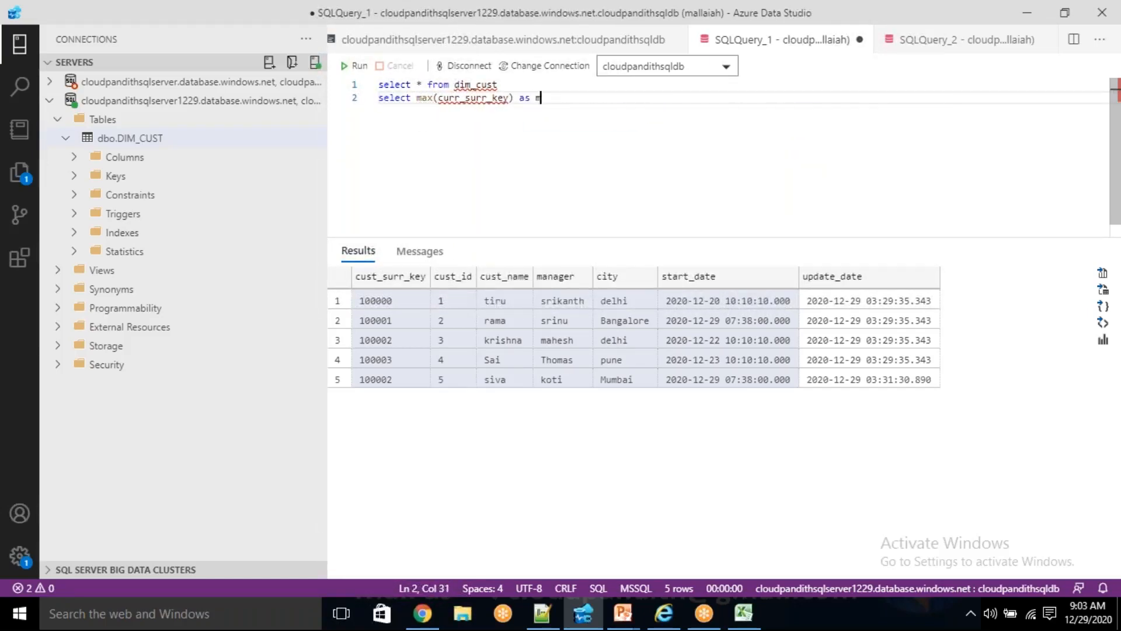
pyautogui.write('maxvalue from dim_cust')
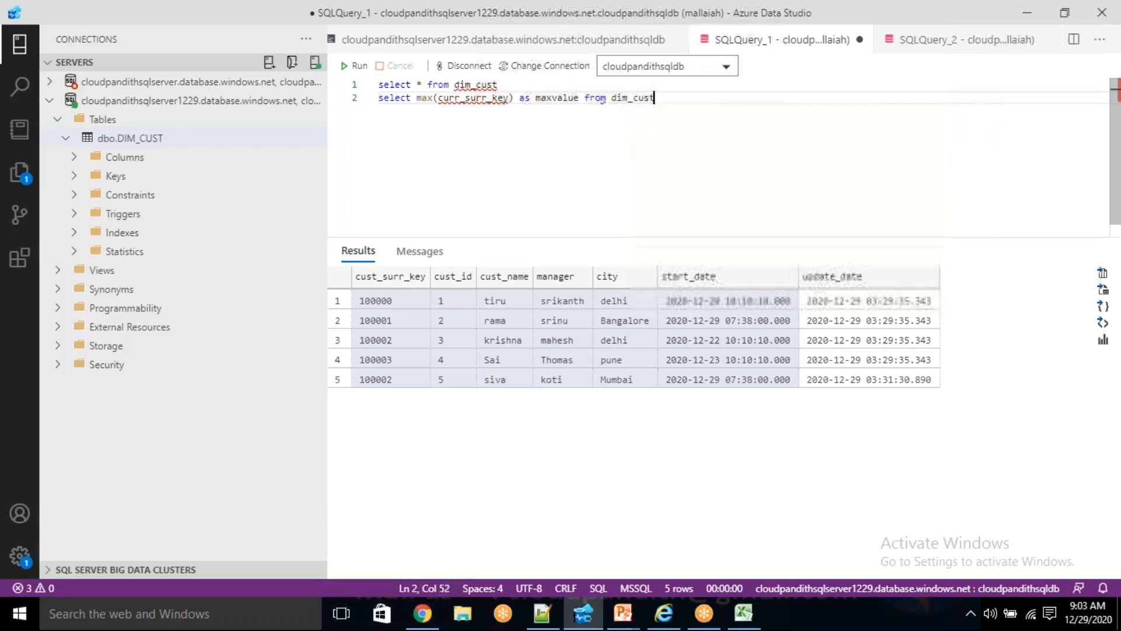
pyautogui.hotkey('shift', 'Home')
pyautogui.hotkey('ctrl', 'c')
pyautogui.press('BackSpace')
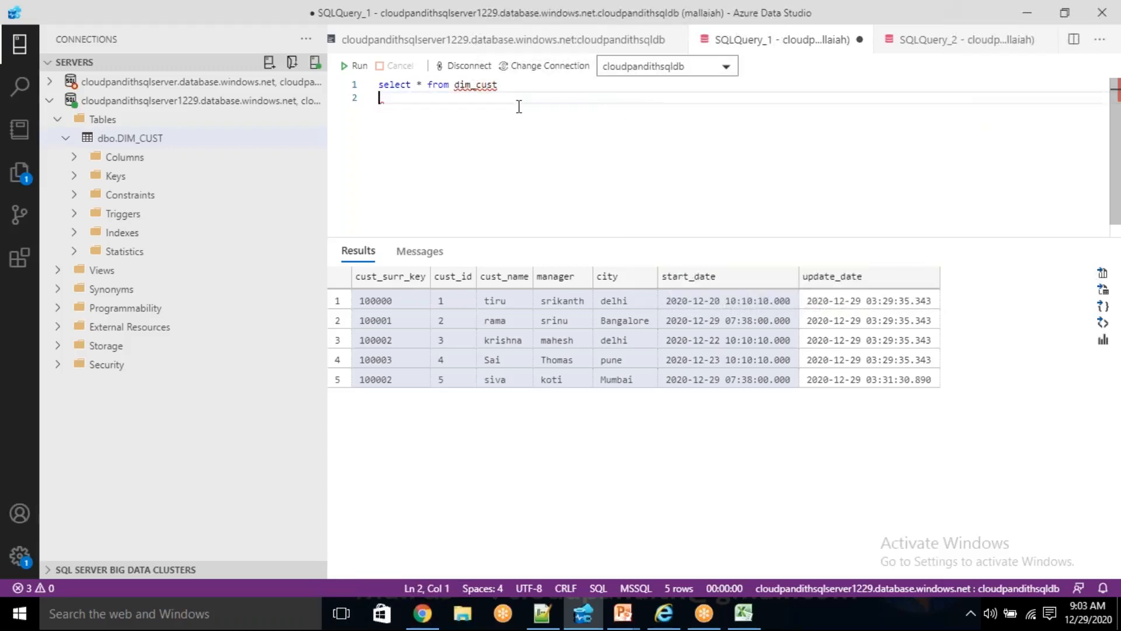
# - Paste the curr_surr_key maximum query into source1 in Azure Data Factory and try to import its projection
pyautogui.hotkey('alt', 'Tab')
pyautogui.click(452, 438)
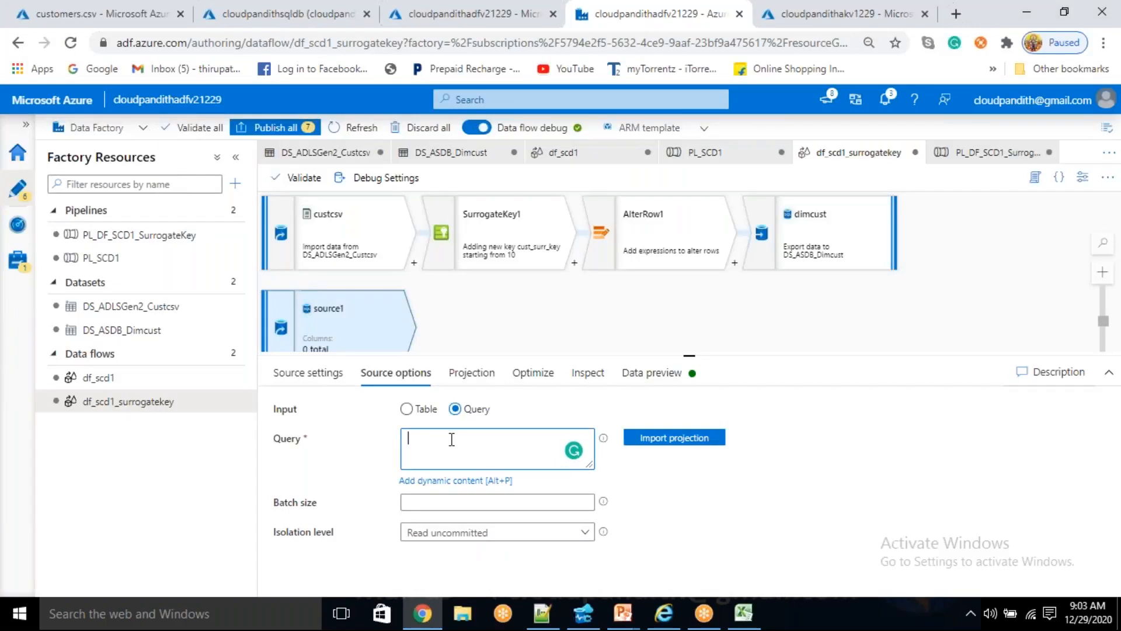
pyautogui.hotkey('ctrl', 'v')
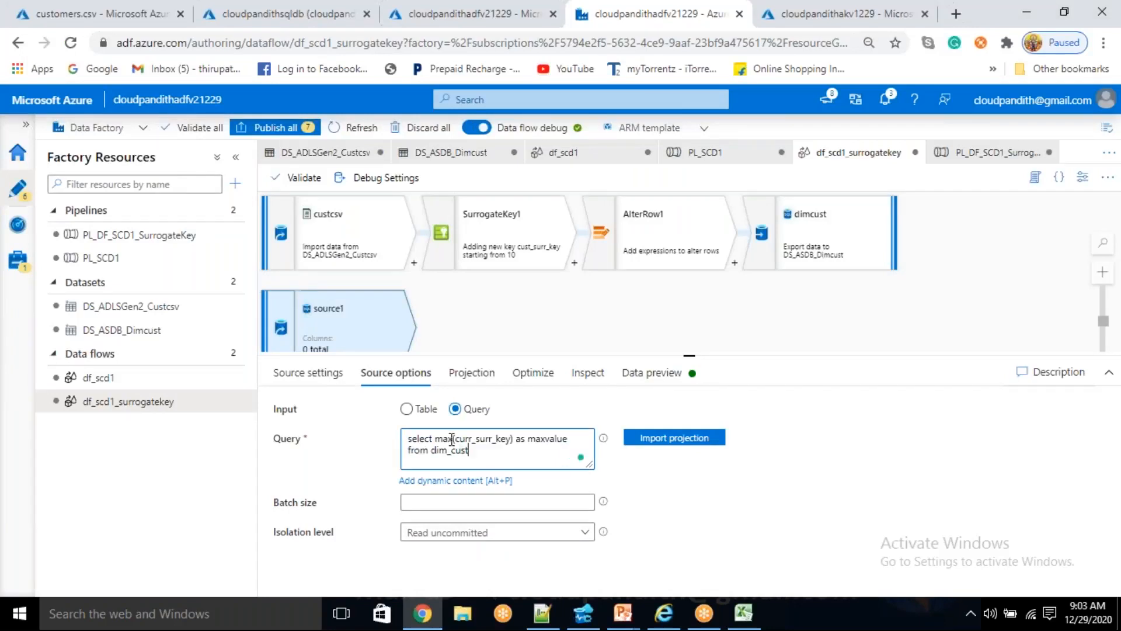
pyautogui.click(691, 451)
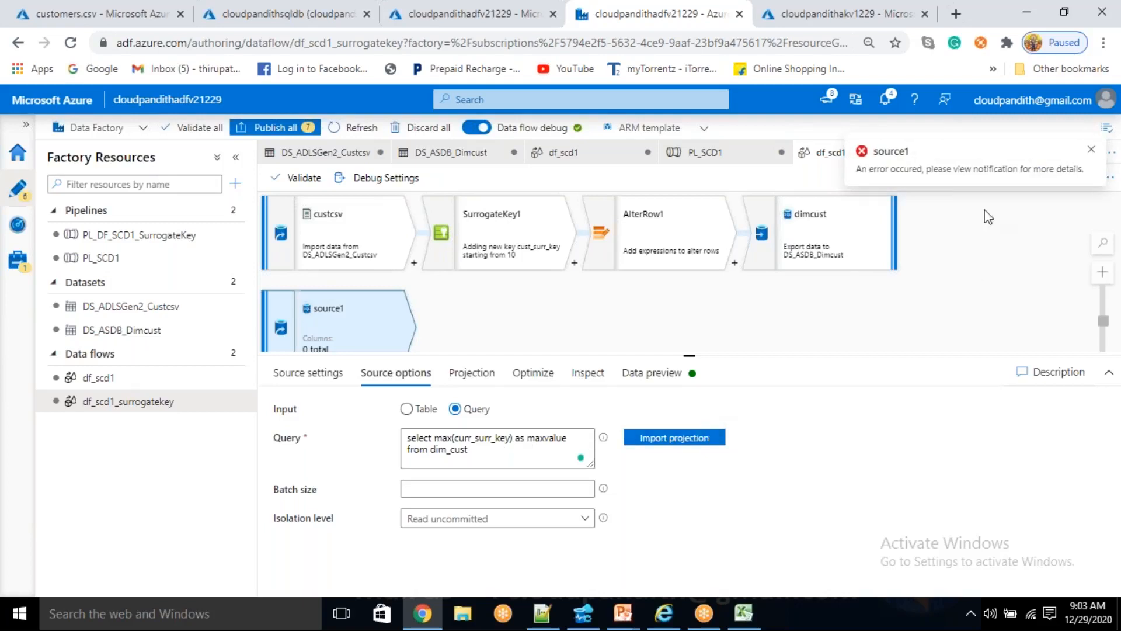
# - Retry the projection import for source1, check the import schema notifications, and dismiss the latest one
pyautogui.click(681, 441)
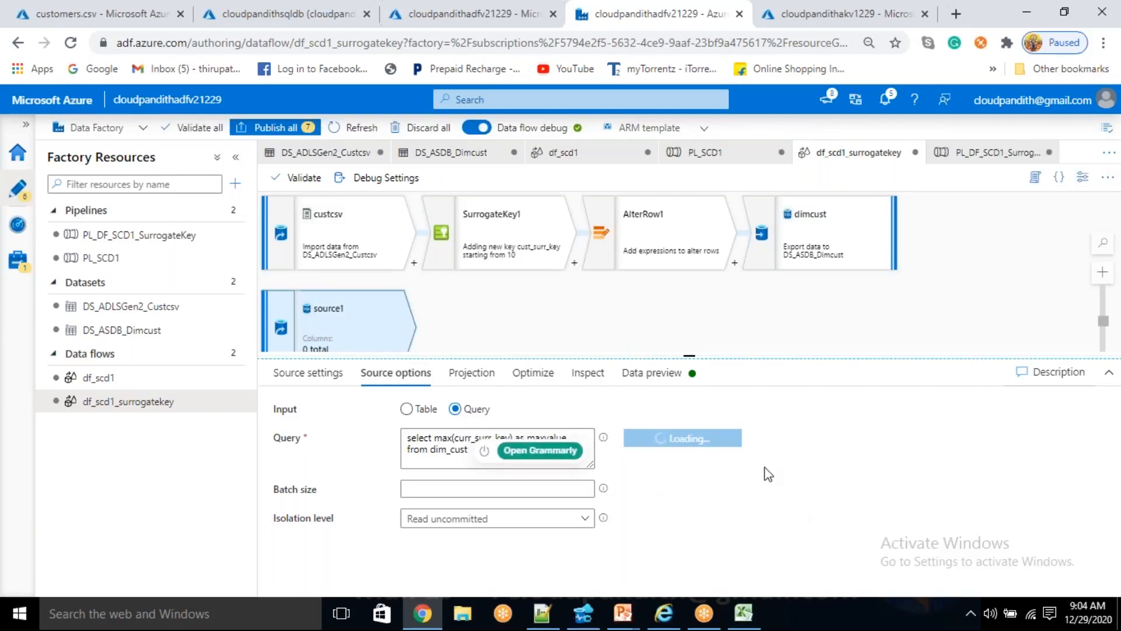
pyautogui.click(653, 387)
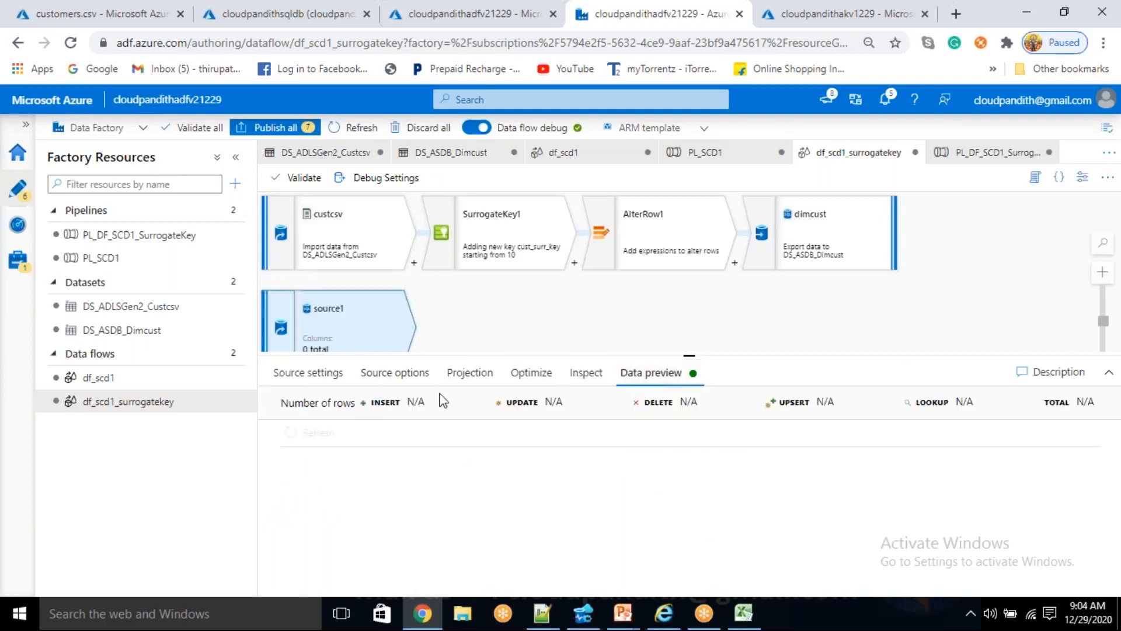
pyautogui.click(393, 374)
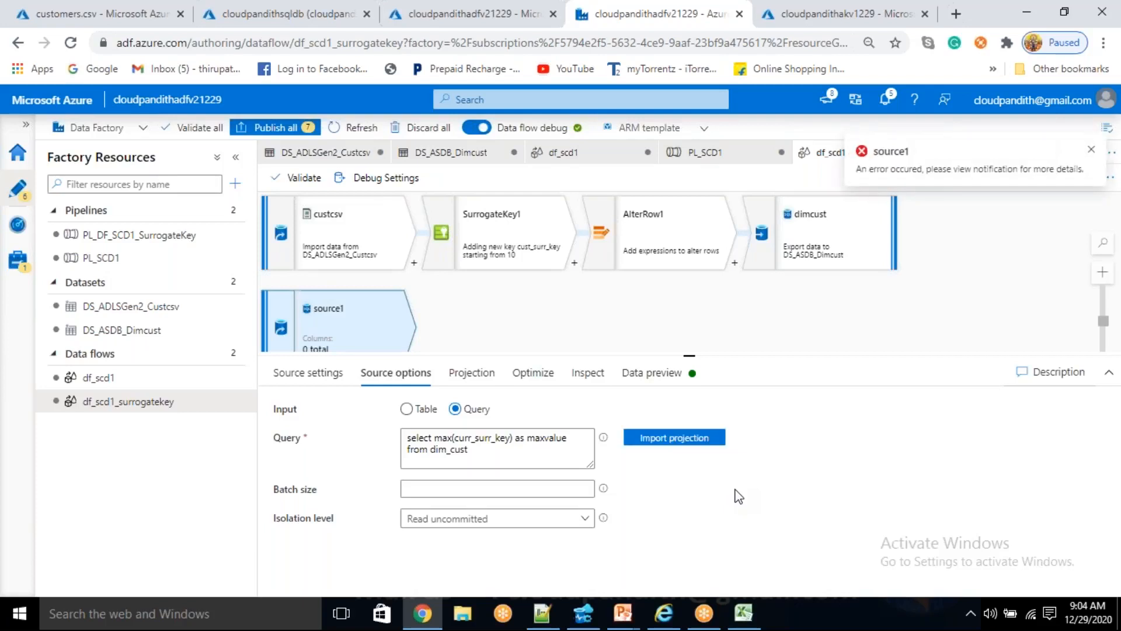
pyautogui.moveTo(1019, 169); pyautogui.dragTo(1015, 170)
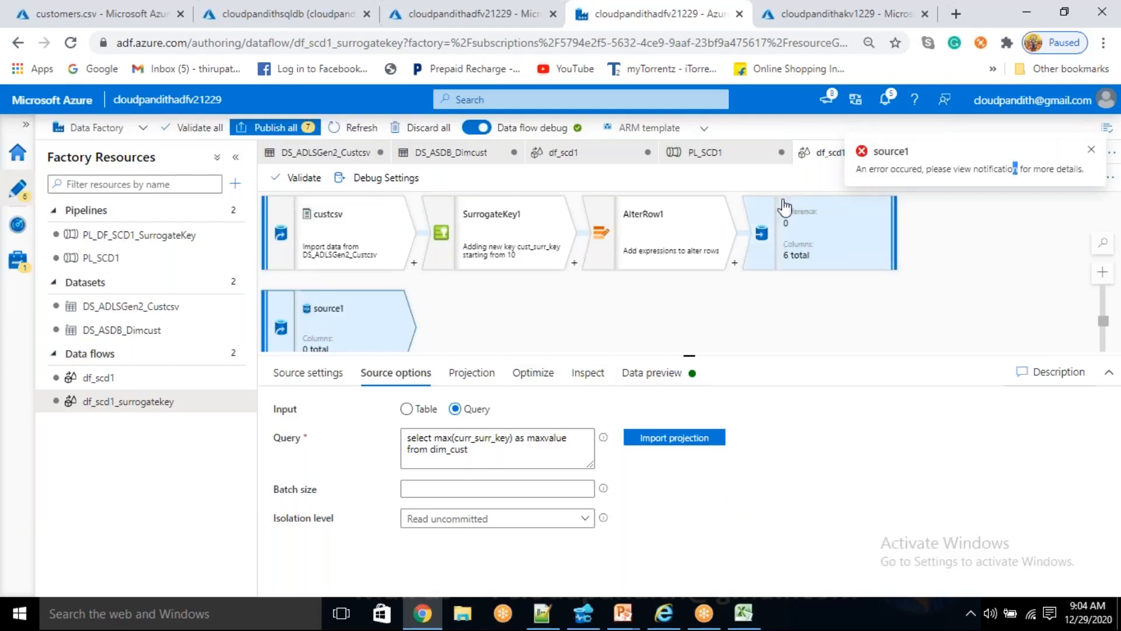
pyautogui.click(886, 101)
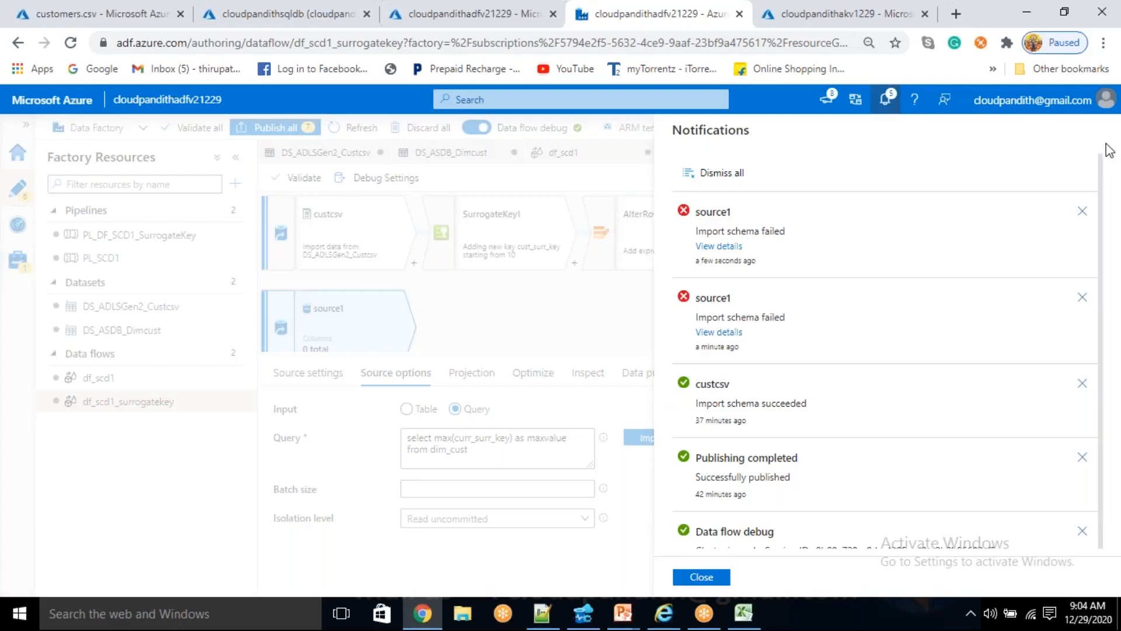
pyautogui.click(1082, 213)
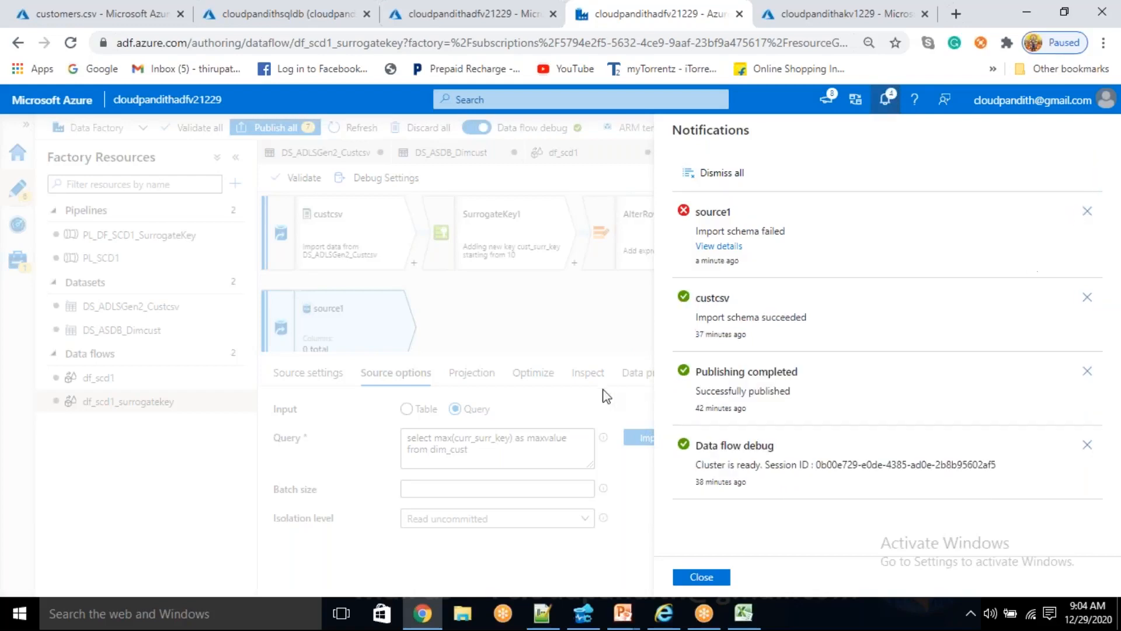
pyautogui.click(713, 578)
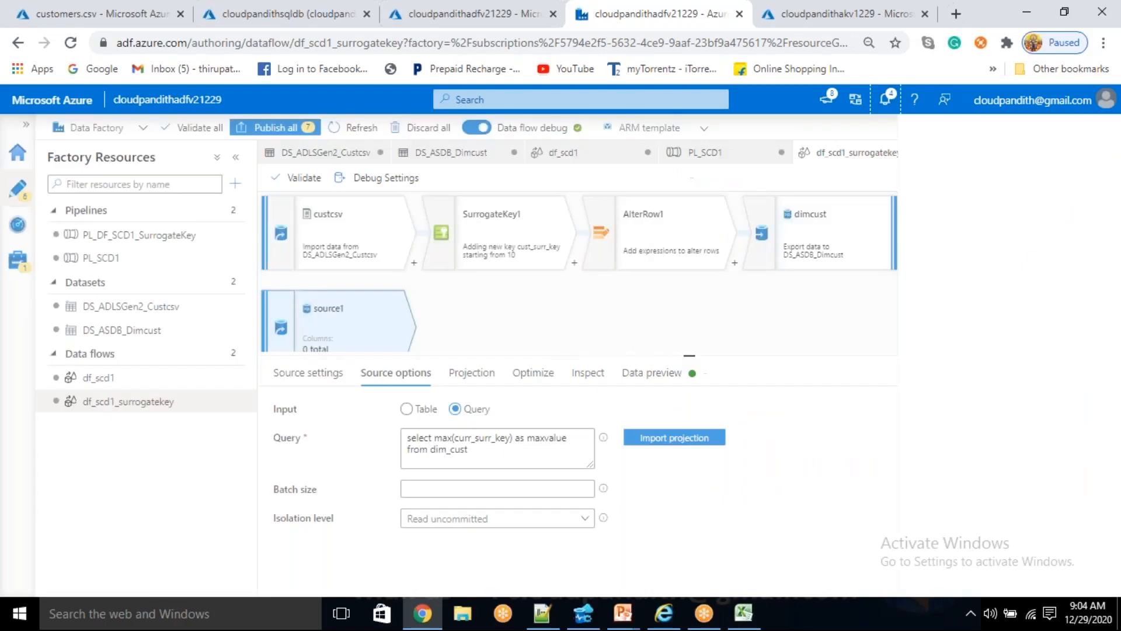
# - Move the maximum-key query from source1 back to the Azure Data Studio editor and run only that line
pyautogui.tripleClick(495, 458)
pyautogui.hotkey('ctrl', 'c')
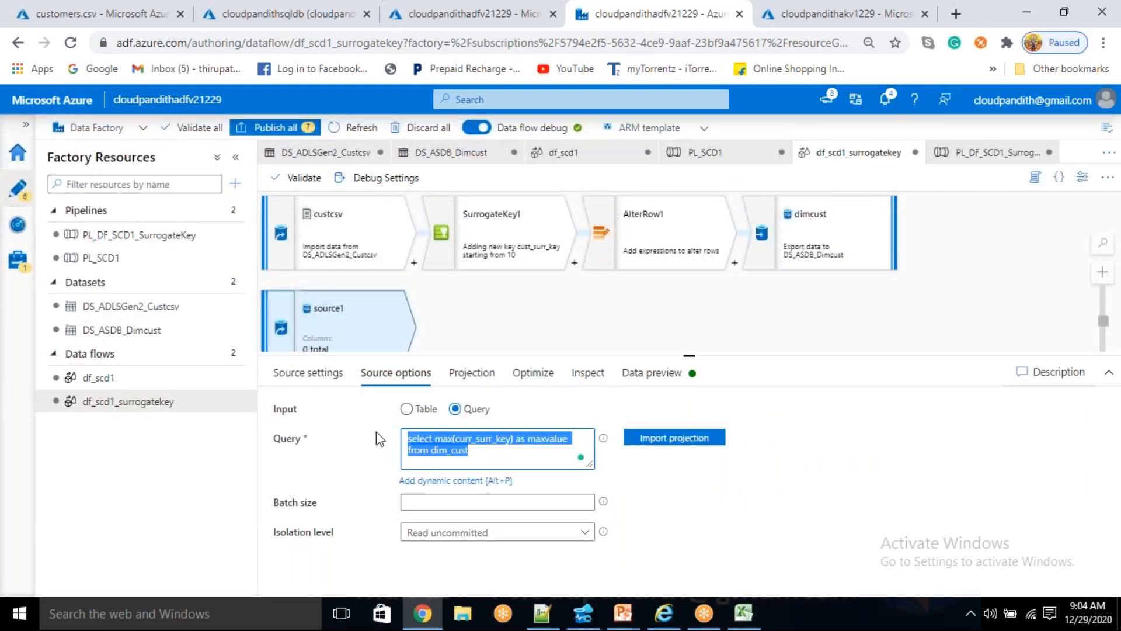
pyautogui.press('BackSpace')
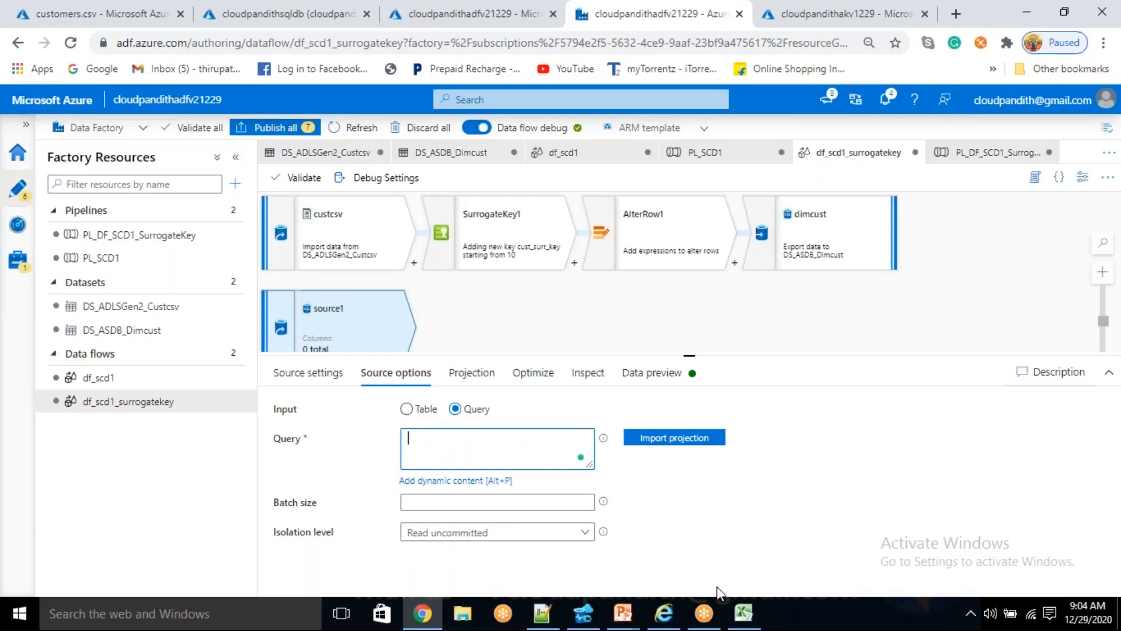
pyautogui.click(584, 618)
pyautogui.press('Return')
pyautogui.hotkey('ctrl', 'v')
pyautogui.moveTo(666, 98); pyautogui.dragTo(377, 100)
pyautogui.click(354, 65)
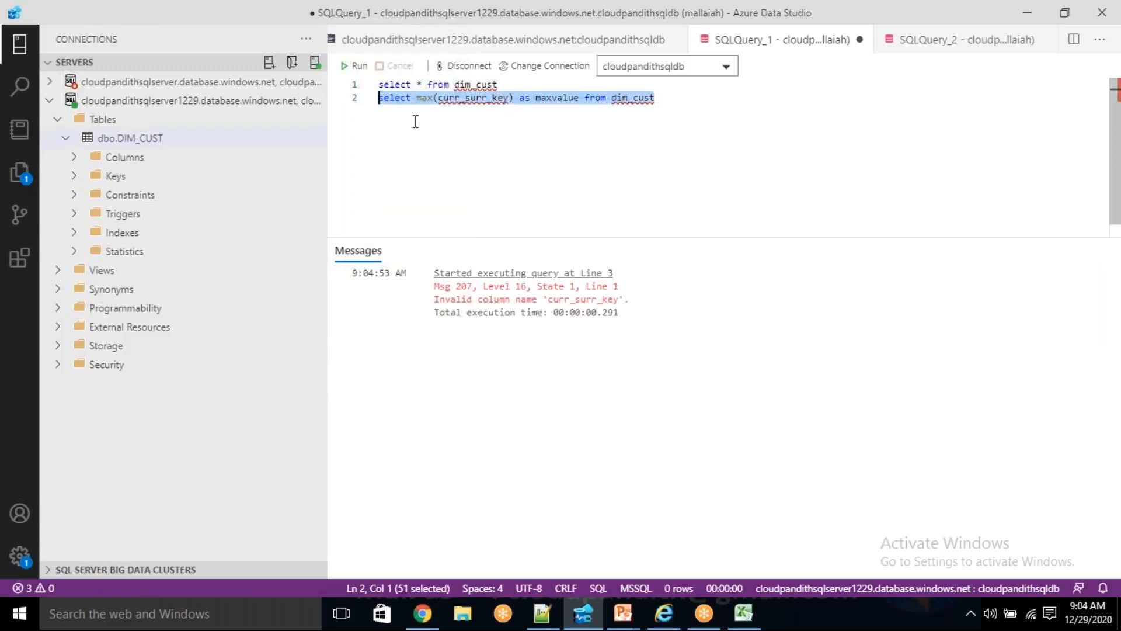
pyautogui.click(453, 173)
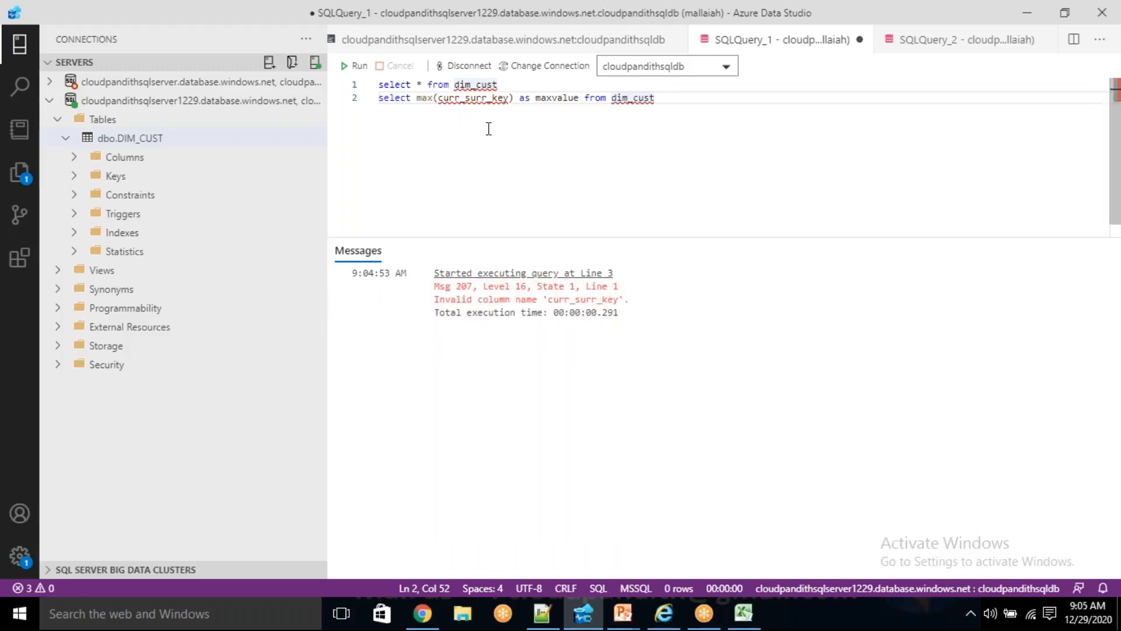
# - Correct the column name in the maximum-key query to cust_surr_key and rerun only that line
pyautogui.click(461, 99)
pyautogui.press('BackSpace')
pyautogui.press('BackSpace')
pyautogui.write('st')
pyautogui.press('End')
pyautogui.hotkey('shift', 'Home')
pyautogui.hotkey('ctrl', 'c')
pyautogui.click(365, 67)
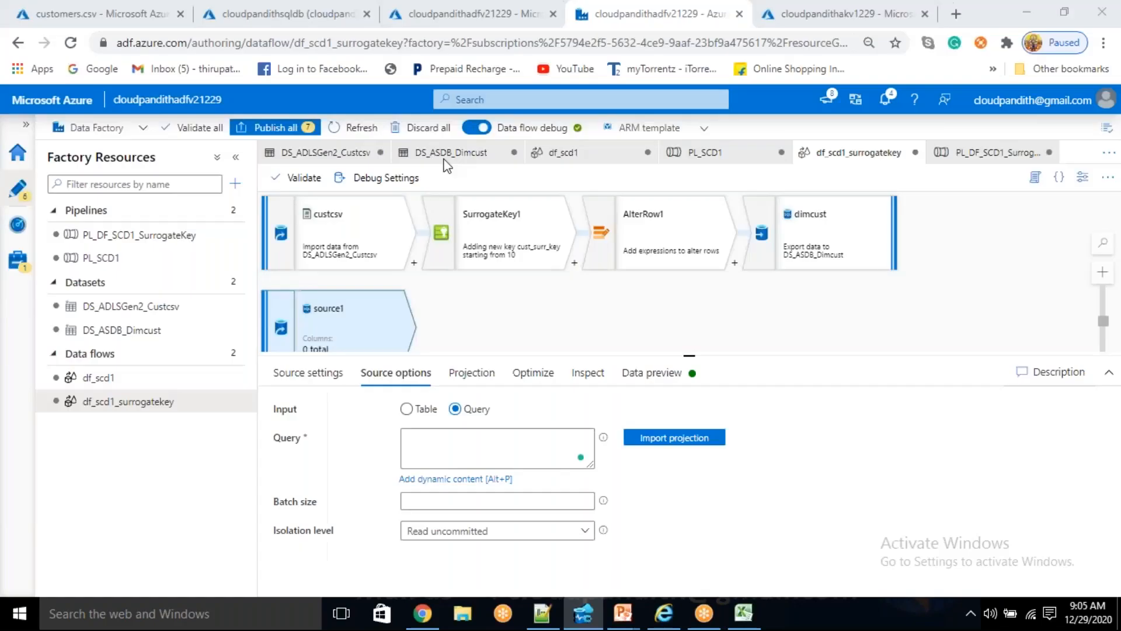
# - Set source1's query in Azure Data Factory to "select max(cust_surr_key) as maxvalue from dim_cust" and import its projection
pyautogui.click(484, 442)
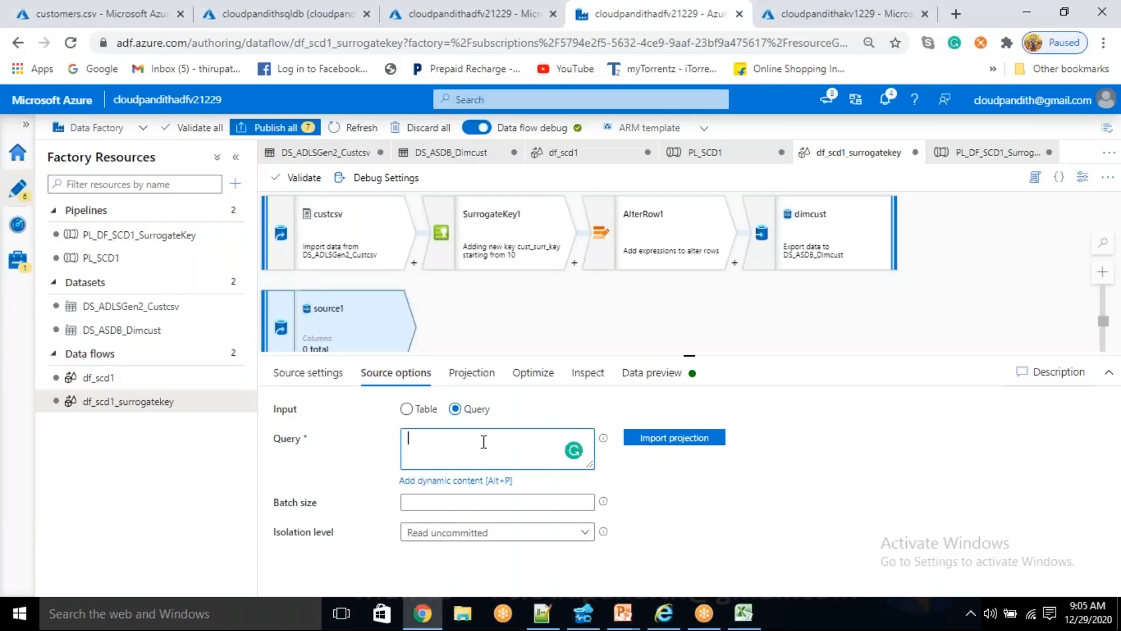
pyautogui.hotkey('ctrl', 'v')
pyautogui.click(687, 437)
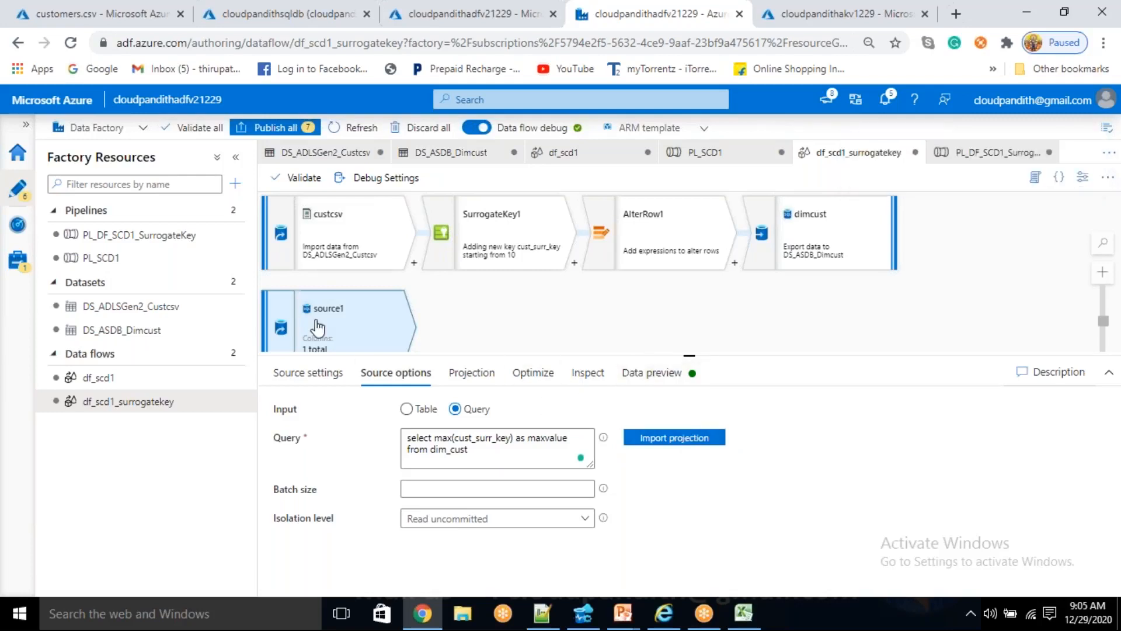
pyautogui.doubleClick(543, 438)
# - Preview the SurrogateKey1 output and go through the source1, custcsv, SurrogateKey1, AlterRow1 and dimcust nodes of the data flow
pyautogui.click(488, 255)
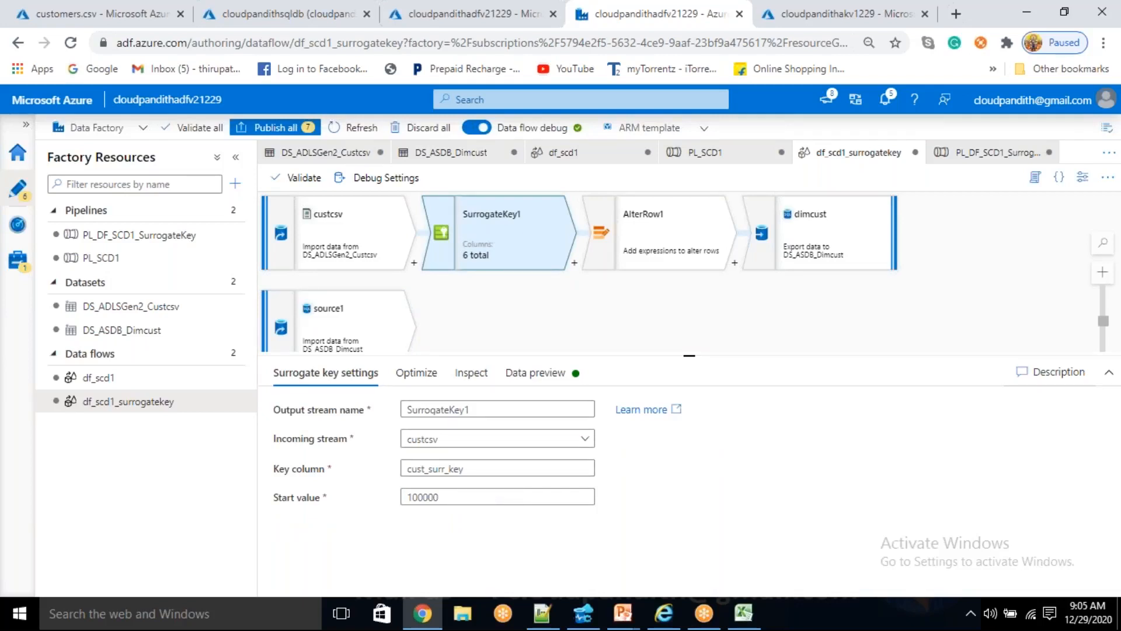
pyautogui.click(548, 374)
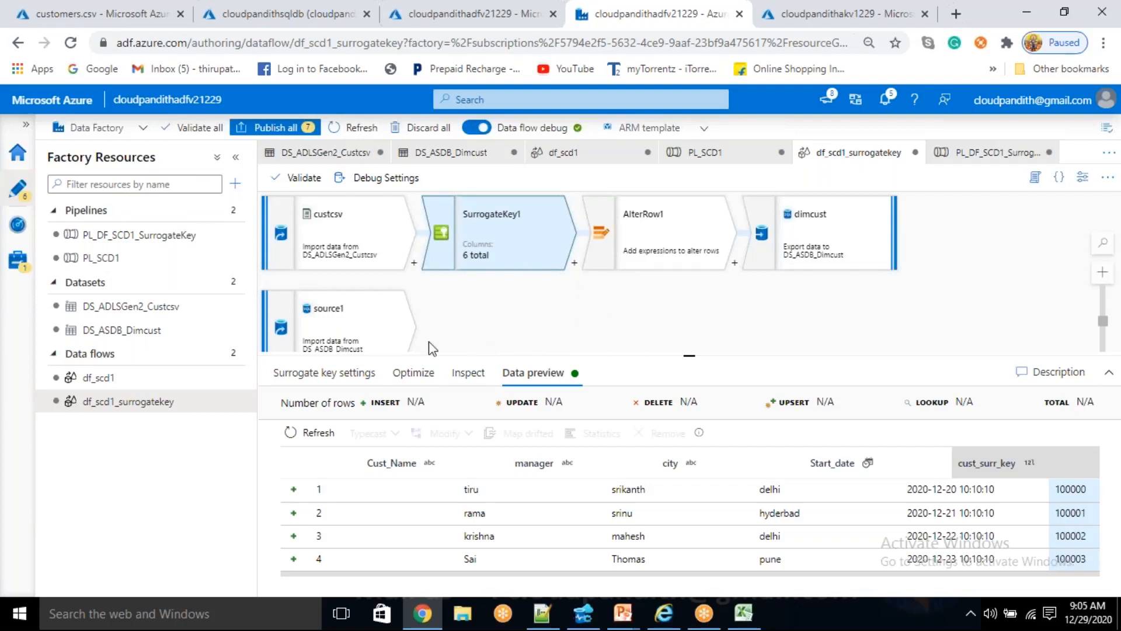
pyautogui.click(361, 325)
pyautogui.click(374, 237)
pyautogui.click(534, 218)
pyautogui.click(686, 213)
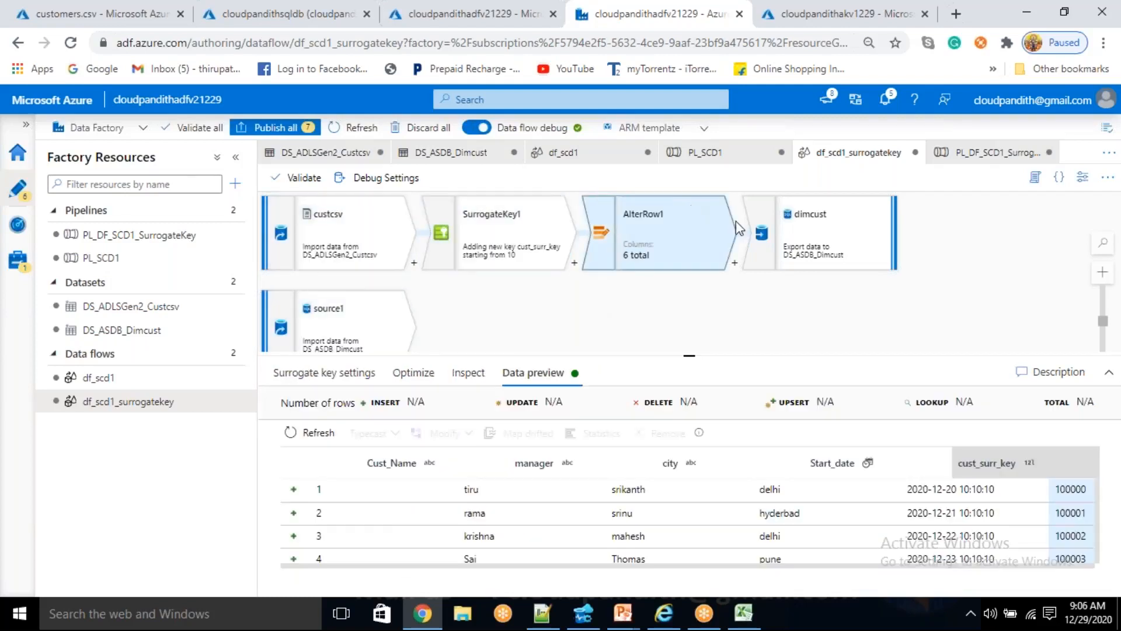
pyautogui.click(362, 336)
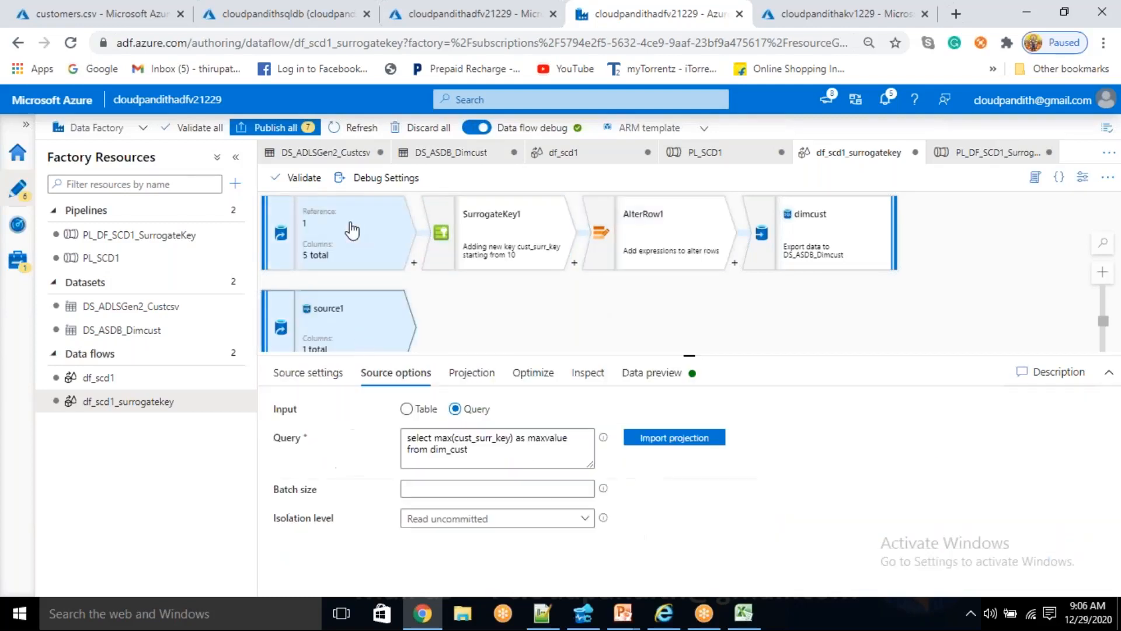
pyautogui.click(352, 229)
pyautogui.click(534, 232)
pyautogui.click(687, 215)
pyautogui.click(833, 214)
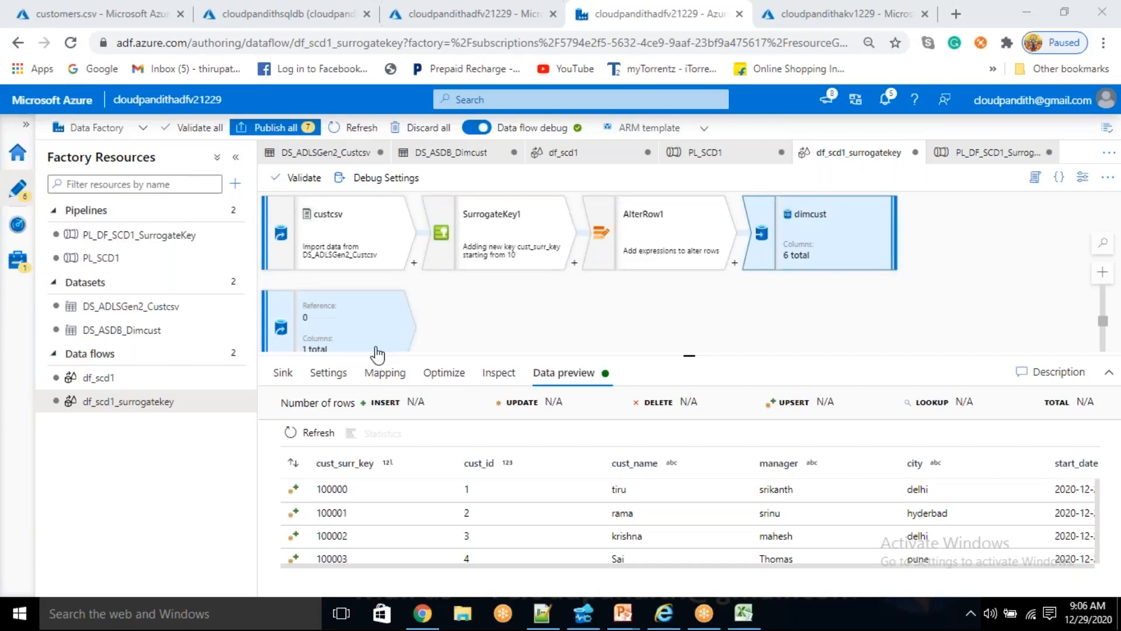
# - Open the SurrogateKey1 transformation's settings and check its start value
pyautogui.click(512, 236)
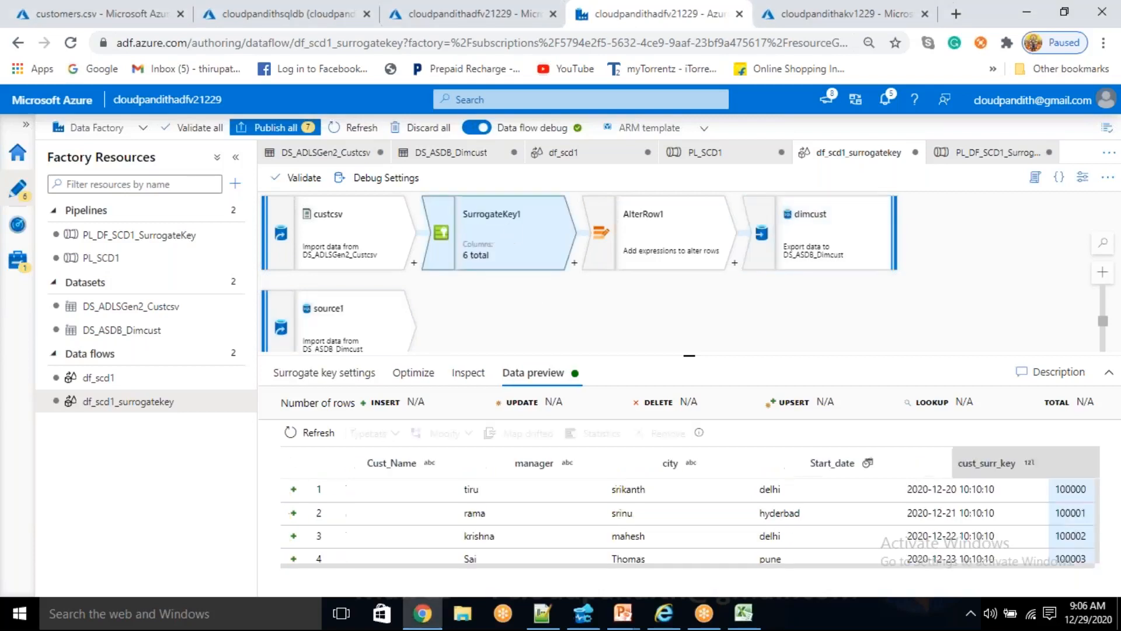
pyautogui.click(324, 373)
pyautogui.click(453, 497)
pyautogui.moveTo(453, 497); pyautogui.dragTo(366, 498)
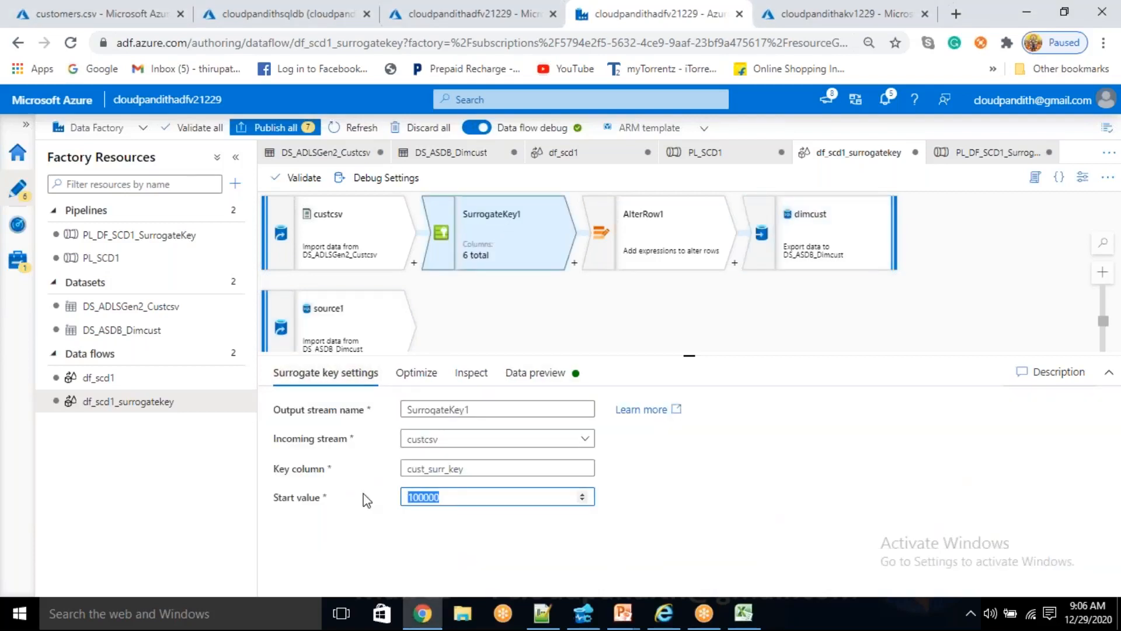
# - Clear the start value of the SurrogateKey1 transformation
pyautogui.press('BackSpace')
pyautogui.click(663, 217)
pyautogui.click(463, 237)
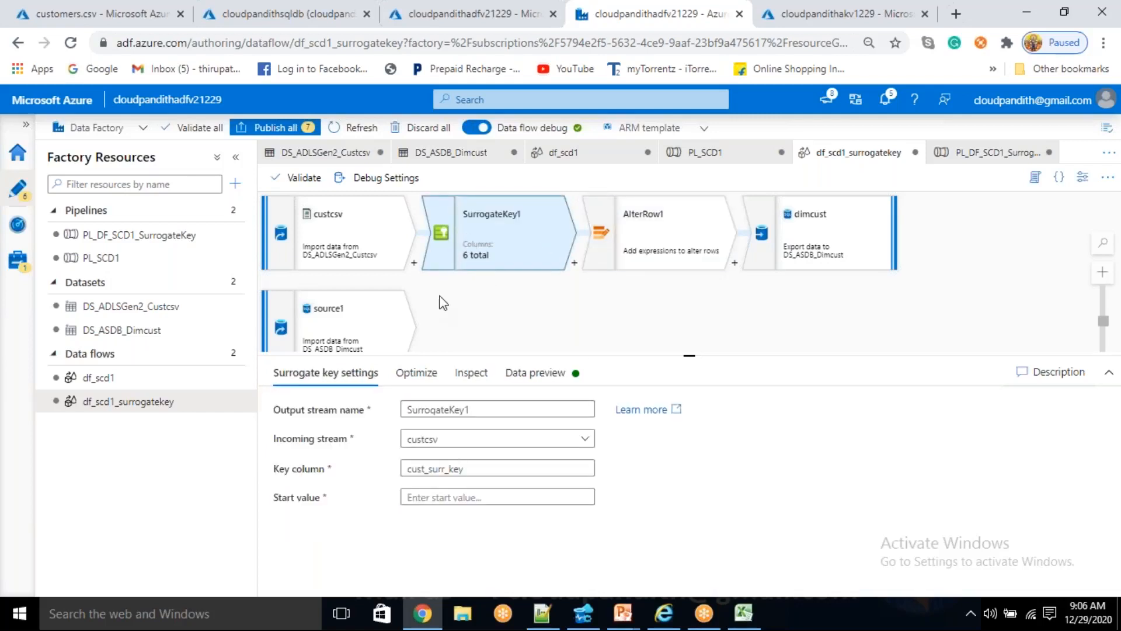
# - Examine SurrogateKey1's surrogate key settings, partition options and data preview
pyautogui.click(428, 386)
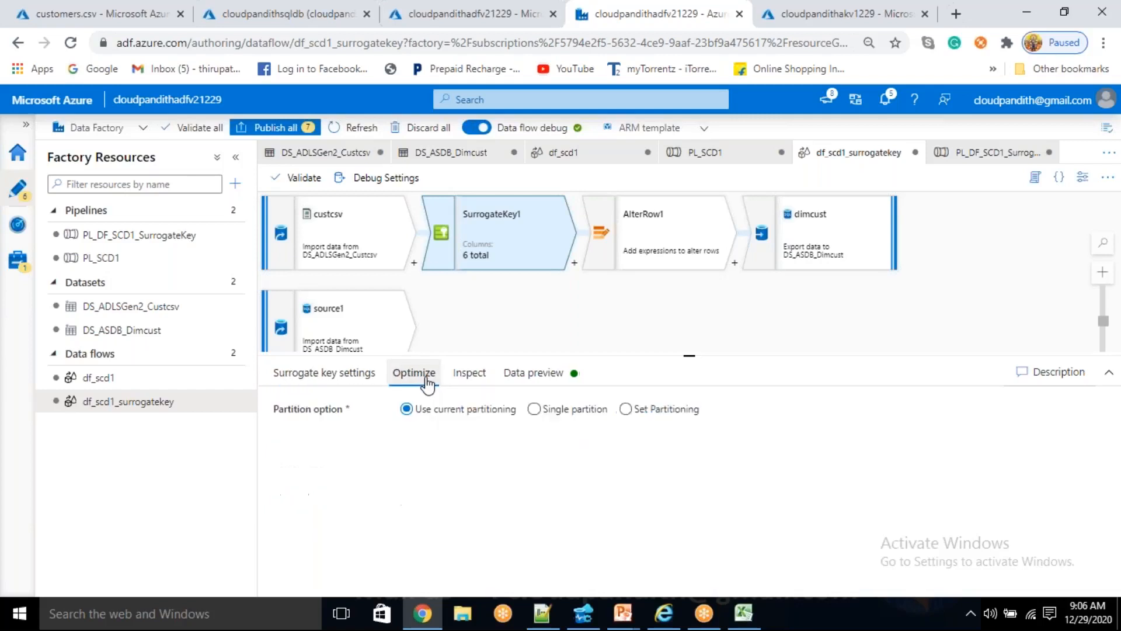
pyautogui.click(571, 374)
pyautogui.click(326, 376)
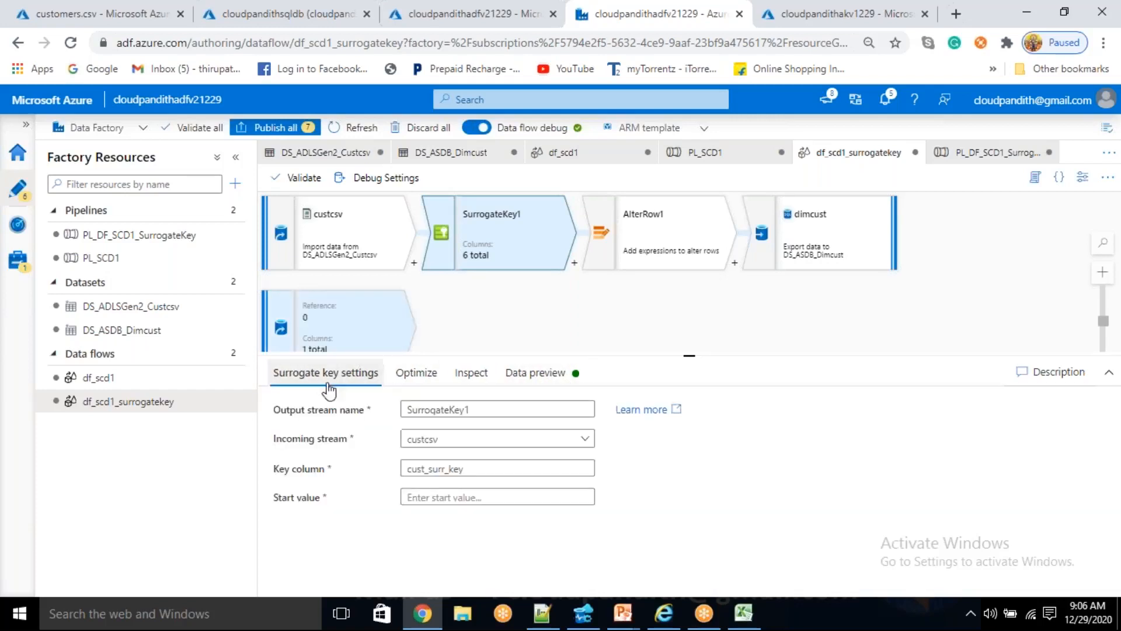
pyautogui.click(418, 499)
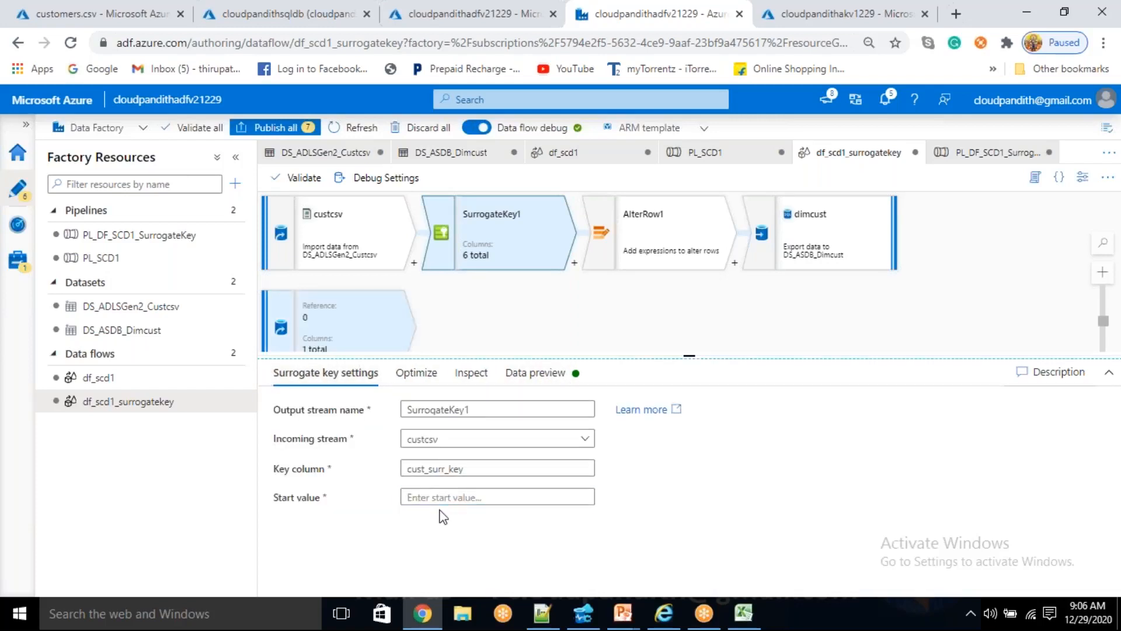
pyautogui.click(418, 378)
pyautogui.click(364, 378)
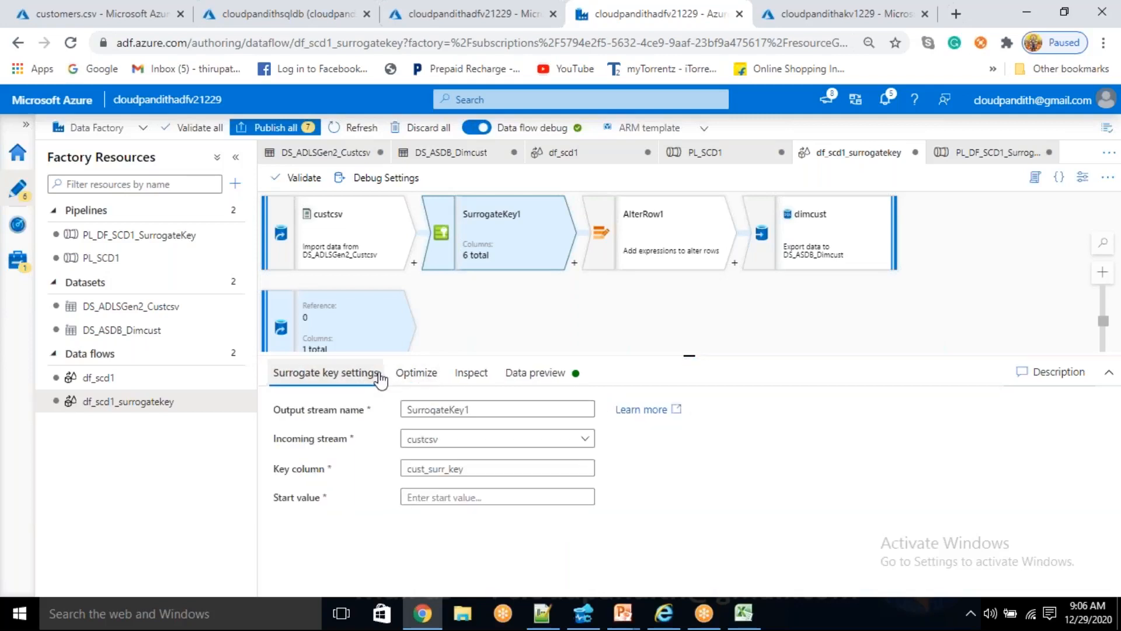
pyautogui.click(414, 374)
pyautogui.click(354, 381)
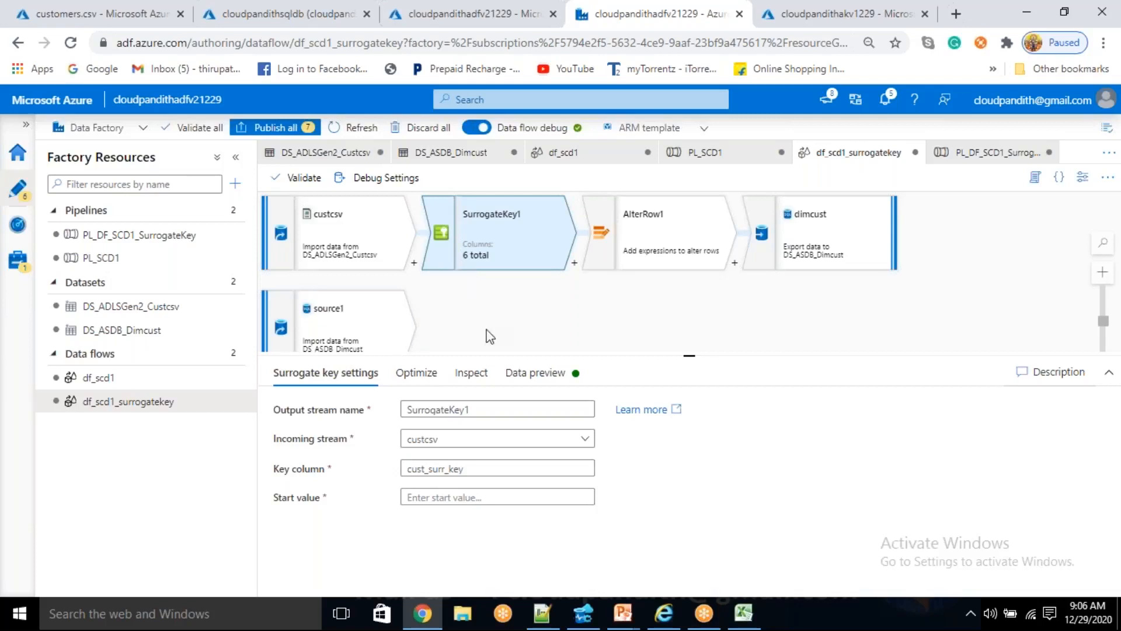
pyautogui.click(456, 498)
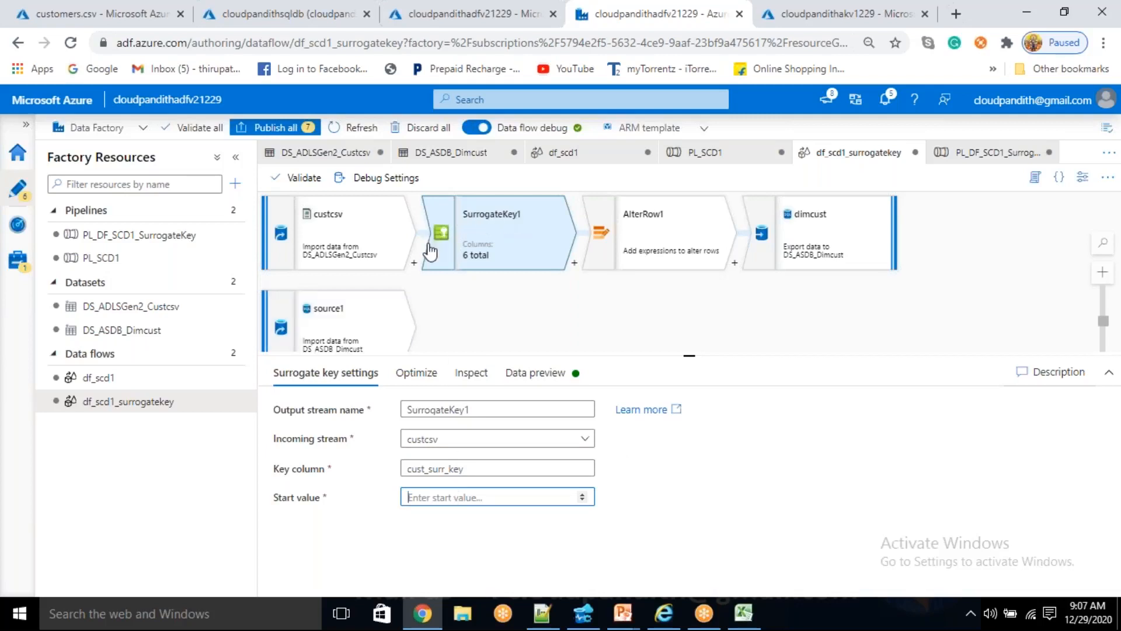
pyautogui.click(958, 249)
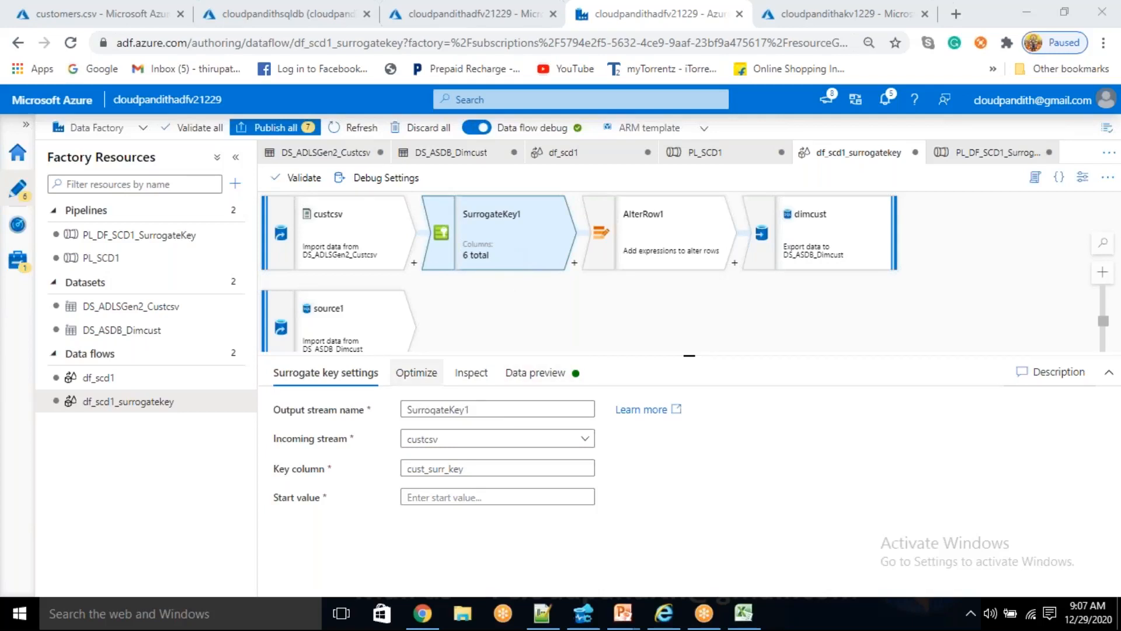
pyautogui.click(416, 374)
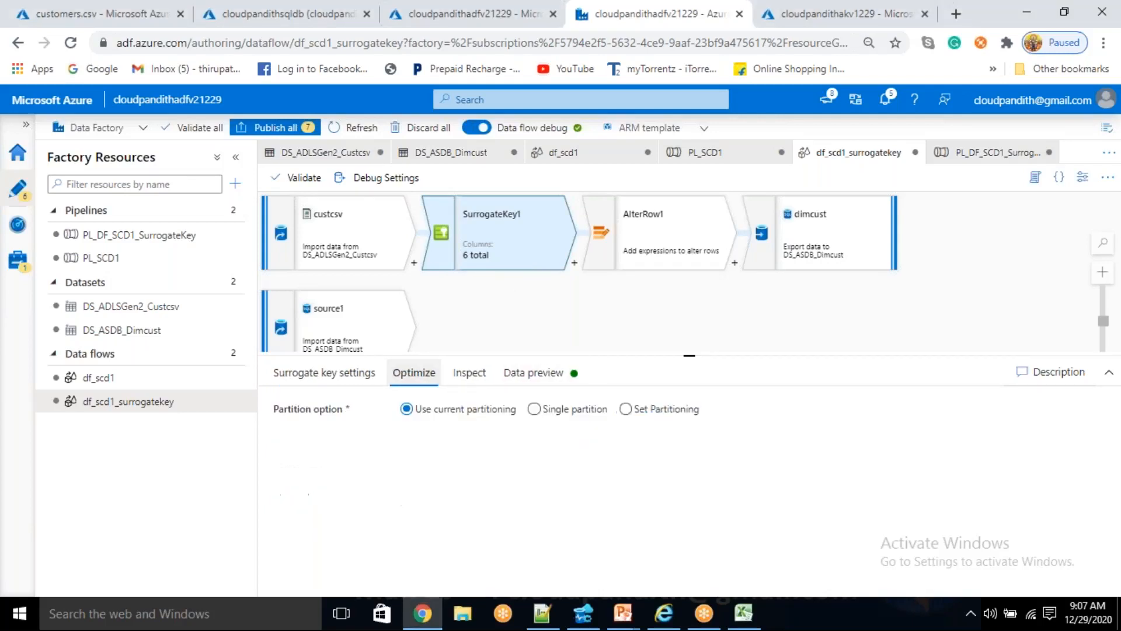
pyautogui.click(555, 388)
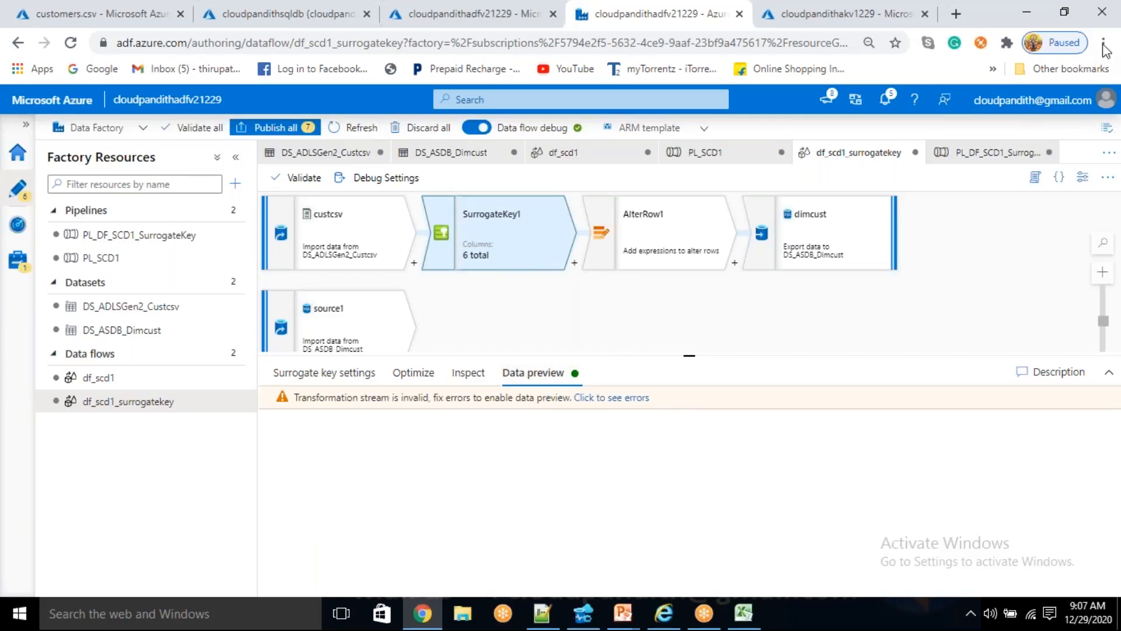
pyautogui.click(593, 373)
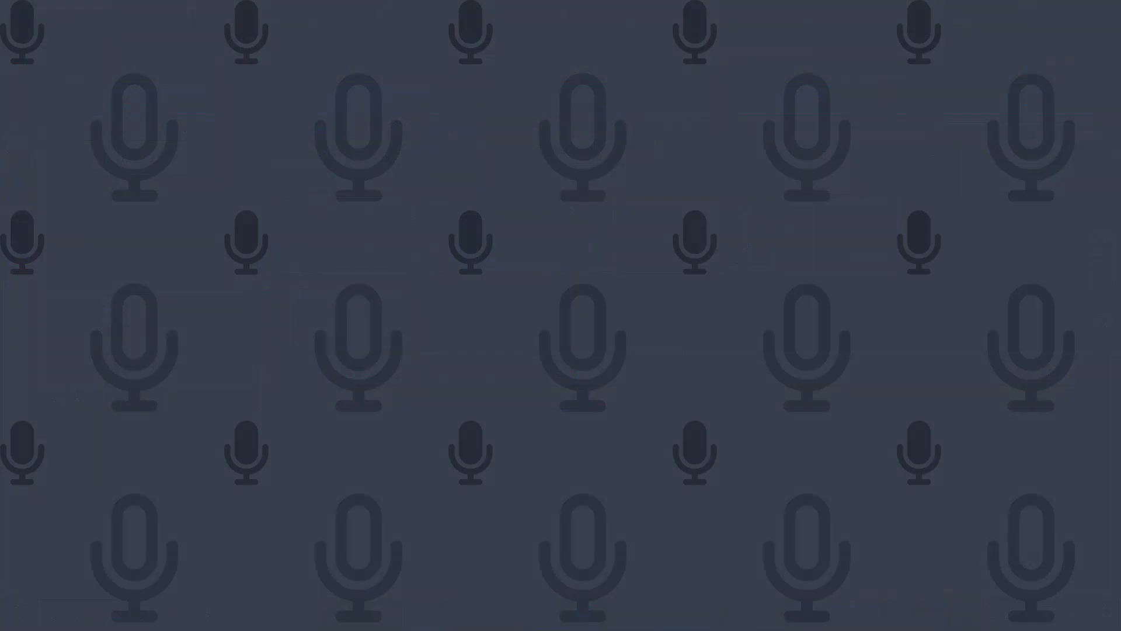